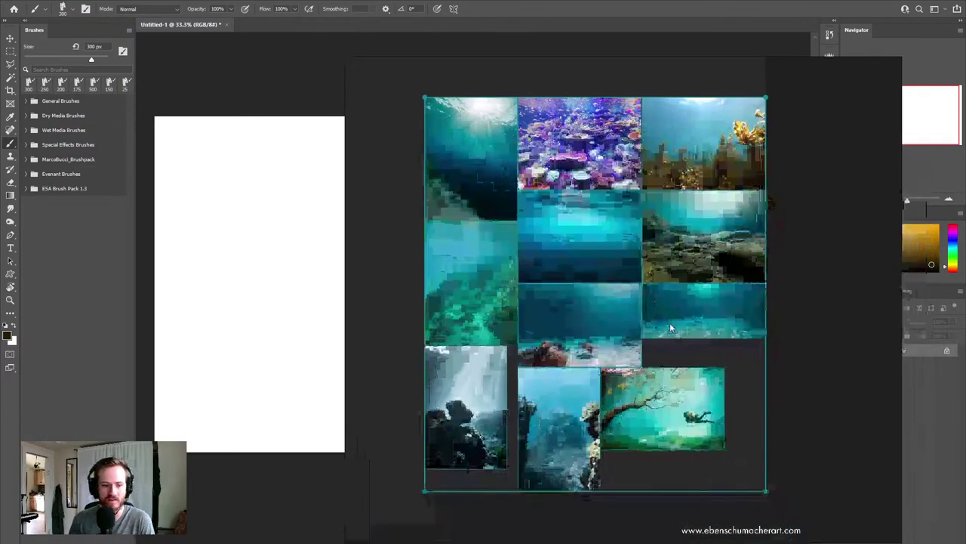
# Step: Cancel the collage drop, add Layer 1 above Background, and bring up the underwater reference board
pyautogui.moveTo(670, 323); pyautogui.dragTo(627, 312)
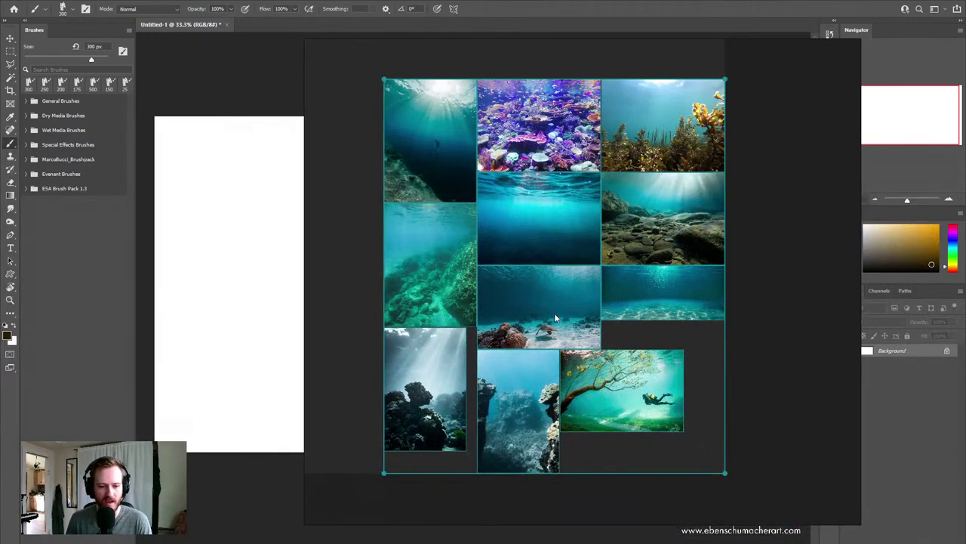
pyautogui.press('Escape')
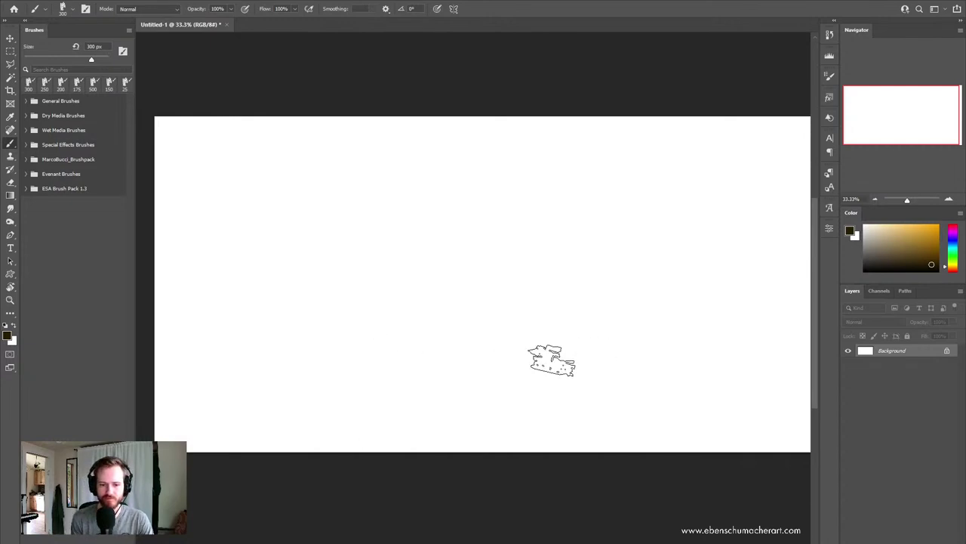
pyautogui.hotkey('ctrl', 'shift', 'n')
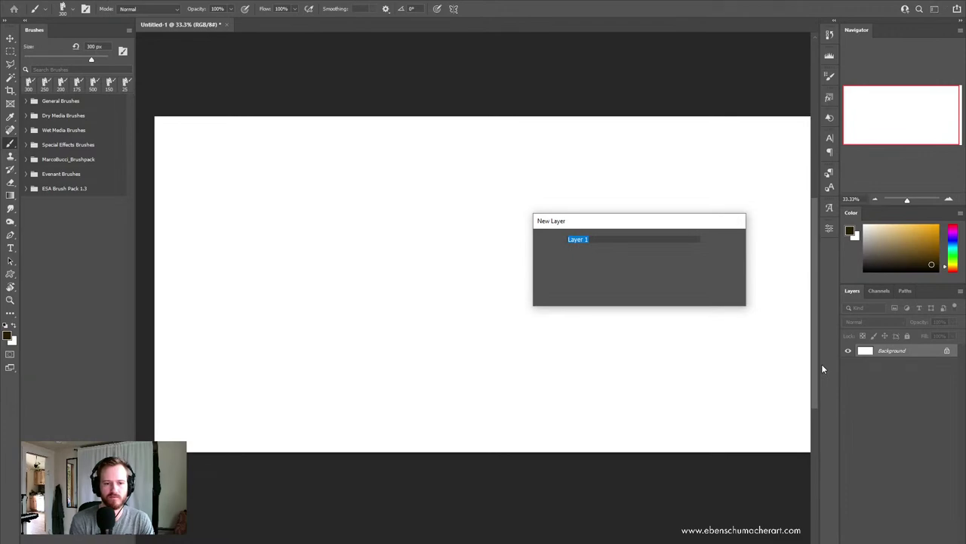
pyautogui.press('Return')
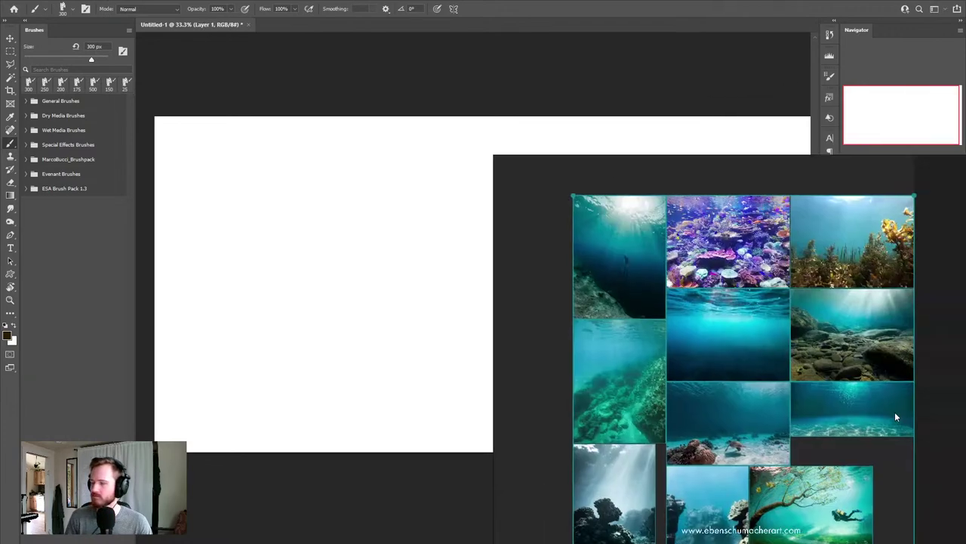
pyautogui.moveTo(895, 411); pyautogui.dragTo(815, 289)
# Step: Zoom into the PureRef board and pan across the enlarged underwater reference photos
pyautogui.scroll(2, 683, 332)
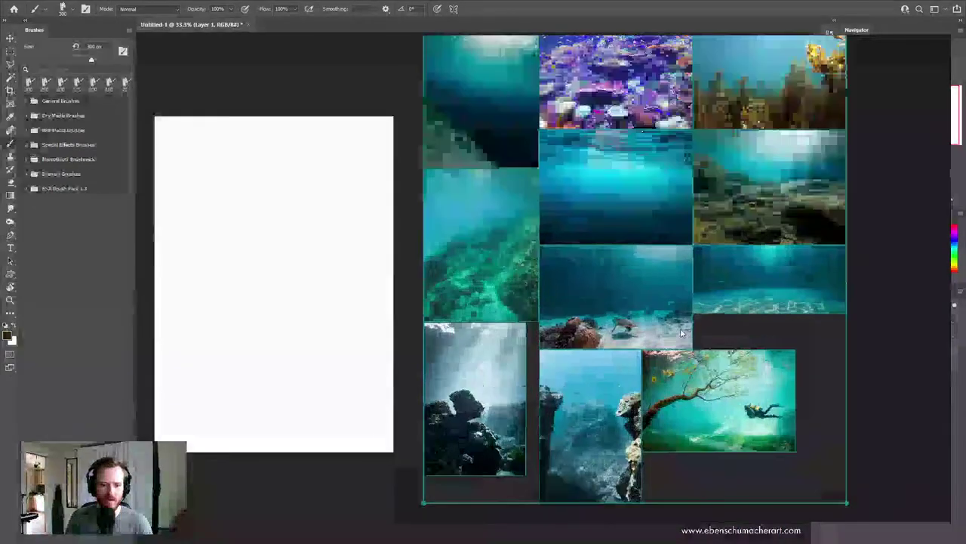
pyautogui.scroll(2, 683, 332)
pyautogui.scroll(-1, 615, 391)
pyautogui.scroll(2, 615, 391)
pyautogui.scroll(2, 625, 391)
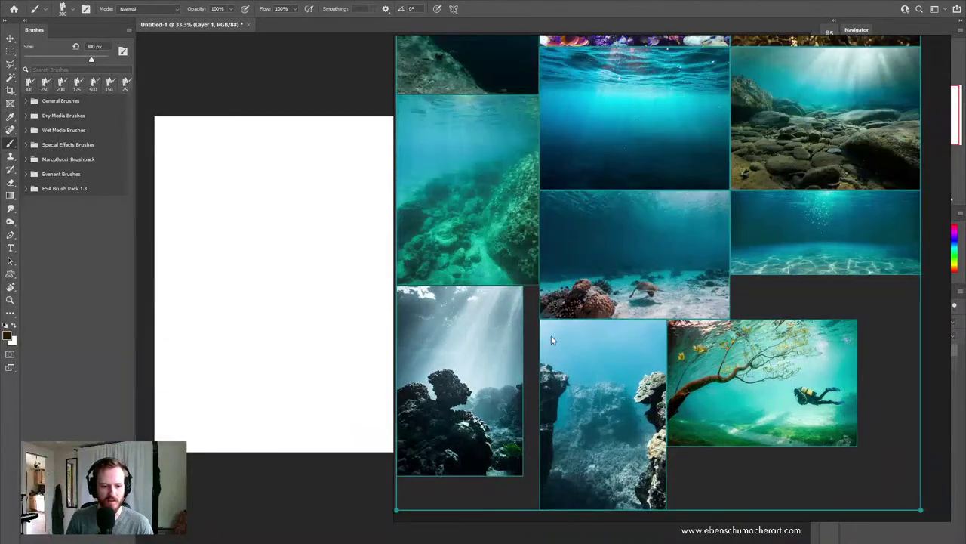
pyautogui.scroll(2, 610, 389)
pyautogui.scroll(-3, 606, 386)
pyautogui.scroll(1, 619, 302)
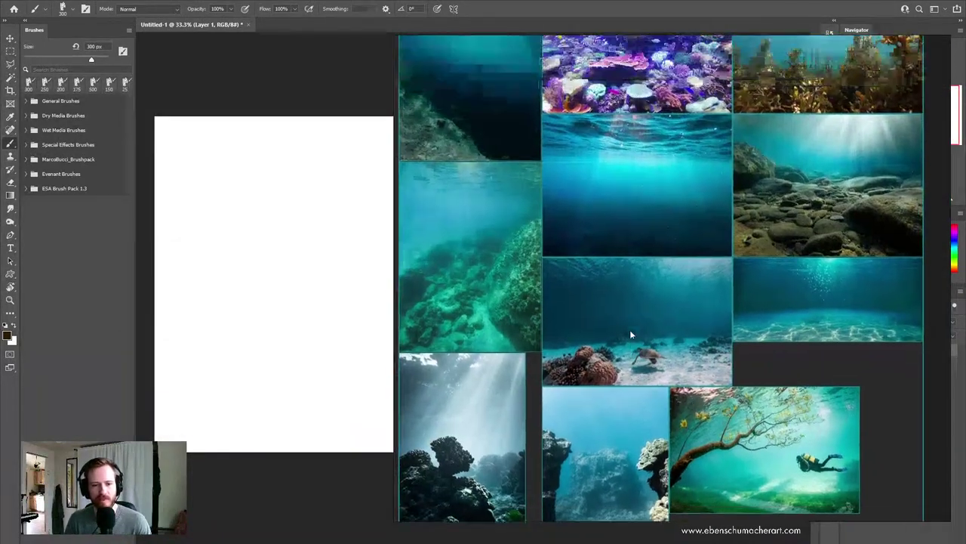
pyautogui.scroll(2, 659, 289)
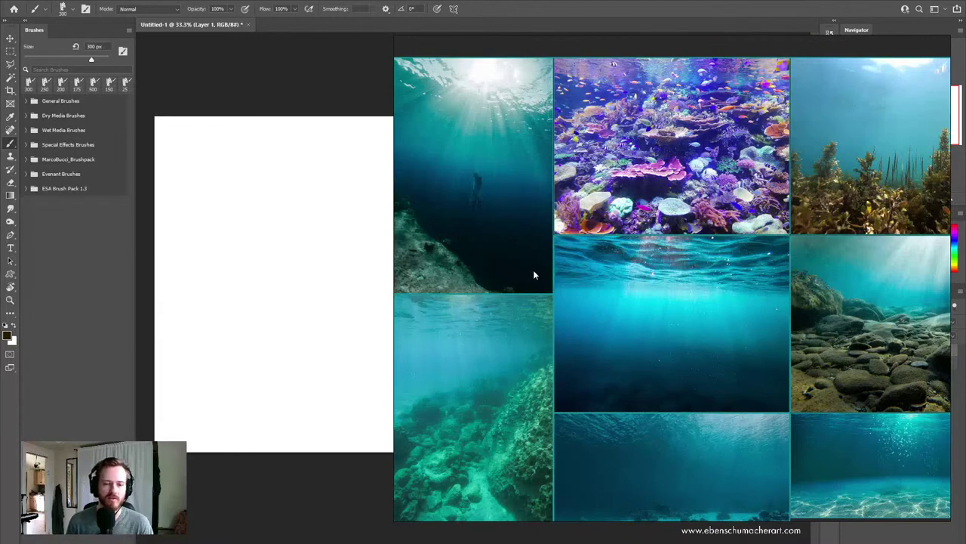
pyautogui.scroll(-2, 539, 273)
pyautogui.moveTo(596, 301)
pyautogui.mouseDown()
pyautogui.moveTo(570, 230)
pyautogui.moveTo(584, 289)
pyautogui.mouseUp()
pyautogui.scroll(2, 572, 234)
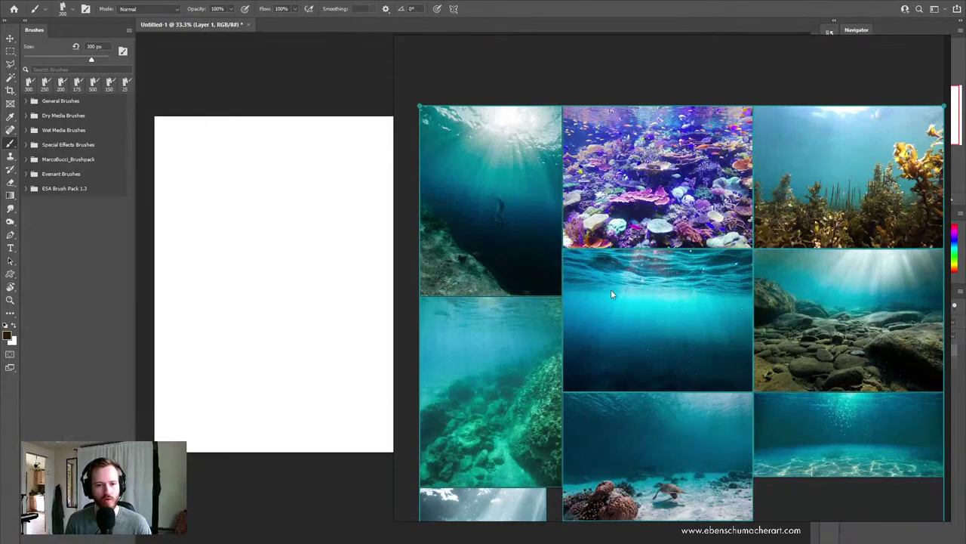
pyautogui.scroll(2, 652, 239)
pyautogui.moveTo(711, 355); pyautogui.dragTo(674, 353)
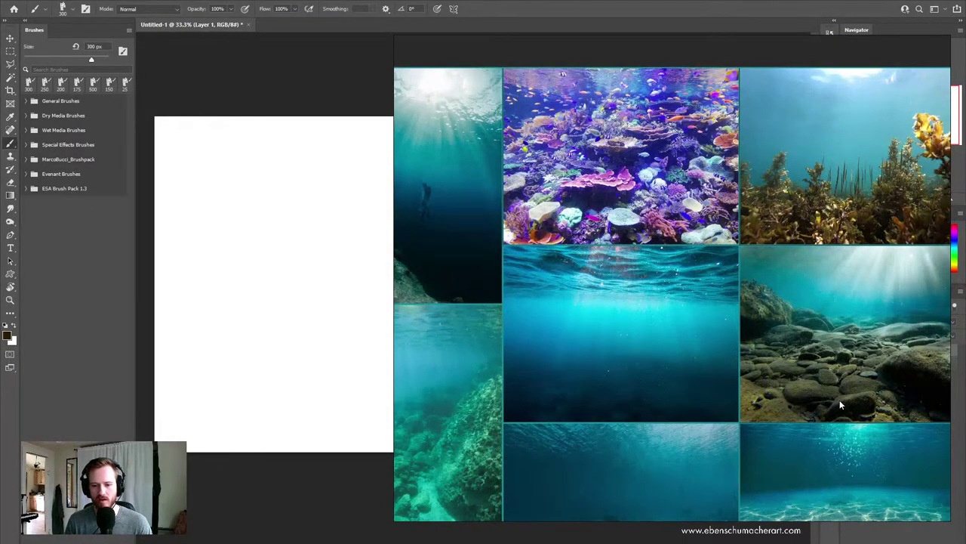
pyautogui.moveTo(840, 399); pyautogui.dragTo(808, 342)
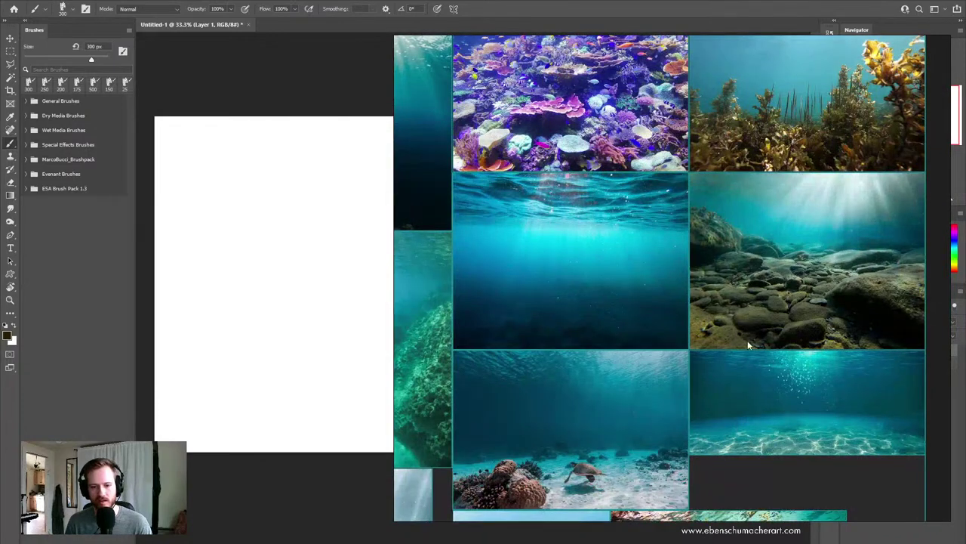
# Step: Browse the lower reference photos, then hide the board to show the Photoshop canvas
pyautogui.hscroll(-3, 737, 311)
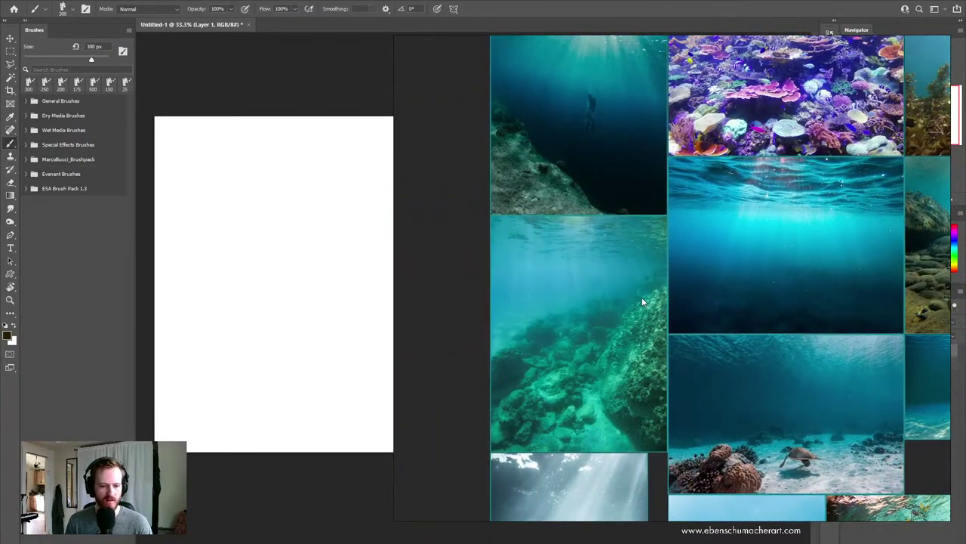
pyautogui.scroll(3, 625, 270)
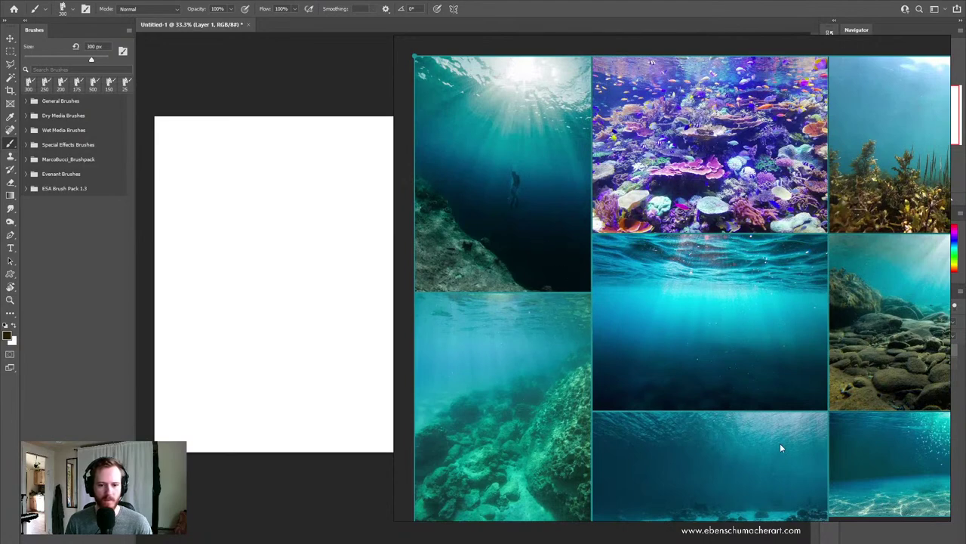
pyautogui.scroll(-5, 782, 447)
pyautogui.hscroll(3, 711, 360)
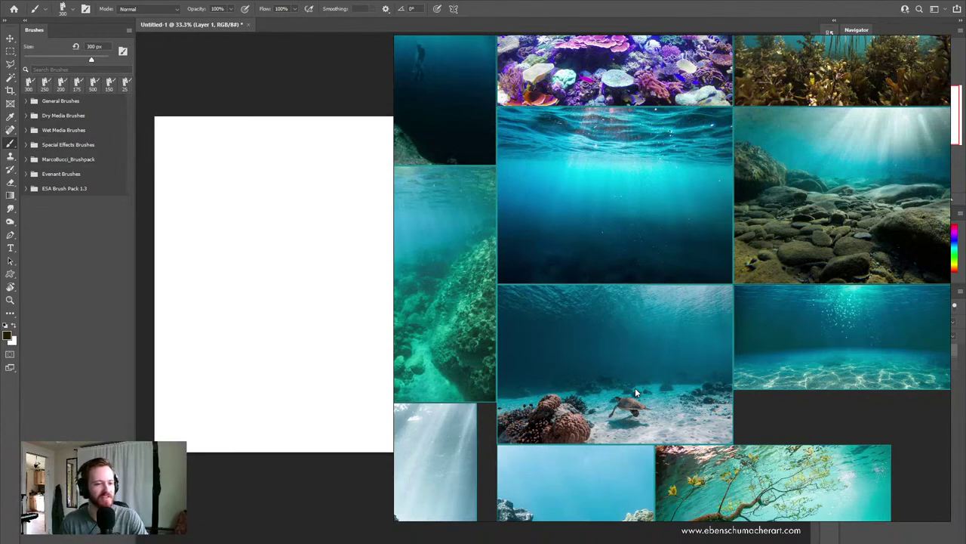
pyautogui.scroll(-3, 638, 324)
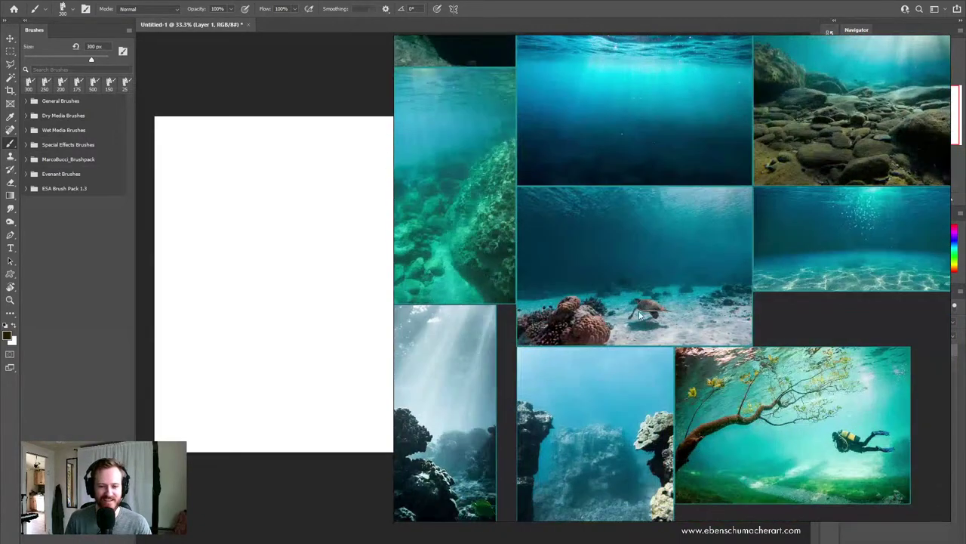
pyautogui.scroll(2, 615, 368)
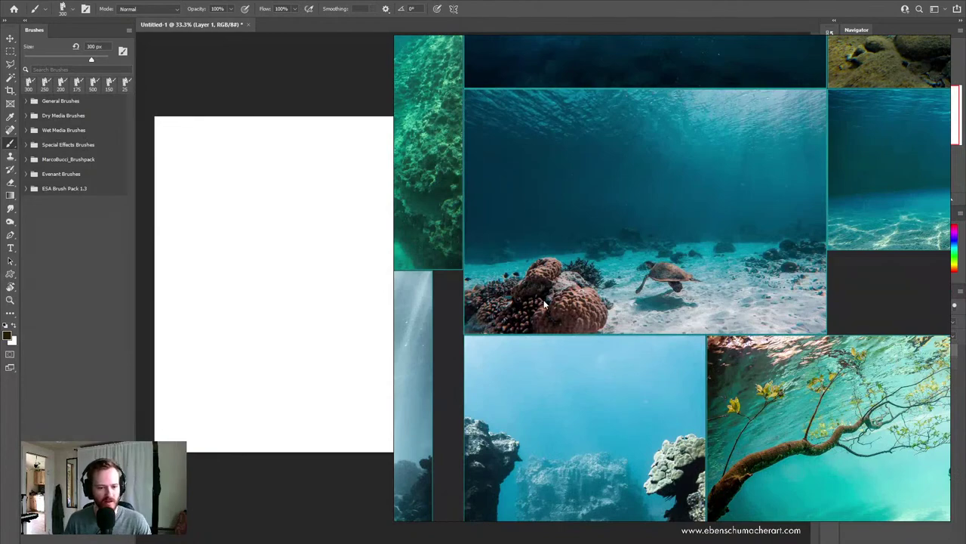
pyautogui.scroll(-2, 571, 346)
pyautogui.moveTo(561, 359); pyautogui.dragTo(647, 263)
pyautogui.scroll(3, 652, 361)
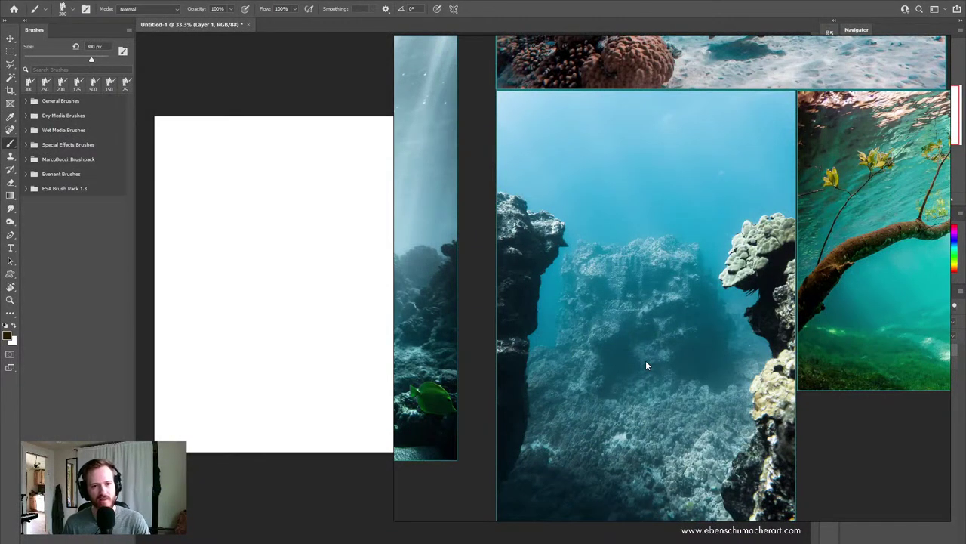
pyautogui.scroll(-2, 648, 363)
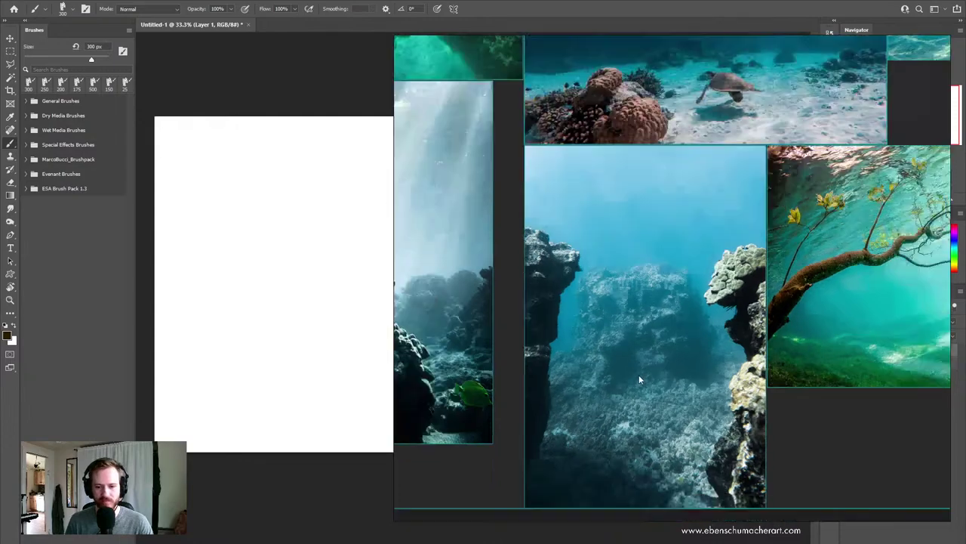
pyautogui.scroll(-1, 639, 374)
pyautogui.scroll(-1, 650, 285)
pyautogui.moveTo(654, 301); pyautogui.dragTo(648, 411)
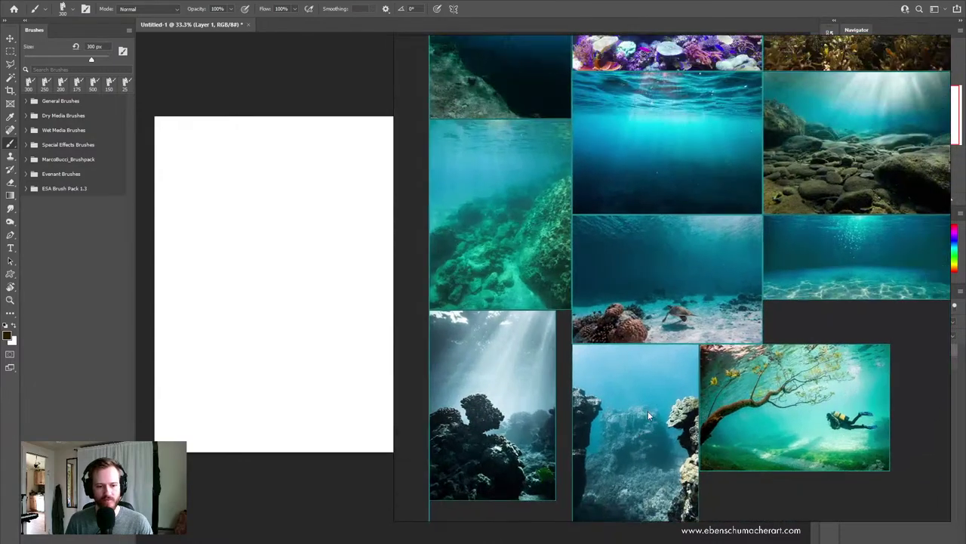
pyautogui.scroll(1, 631, 388)
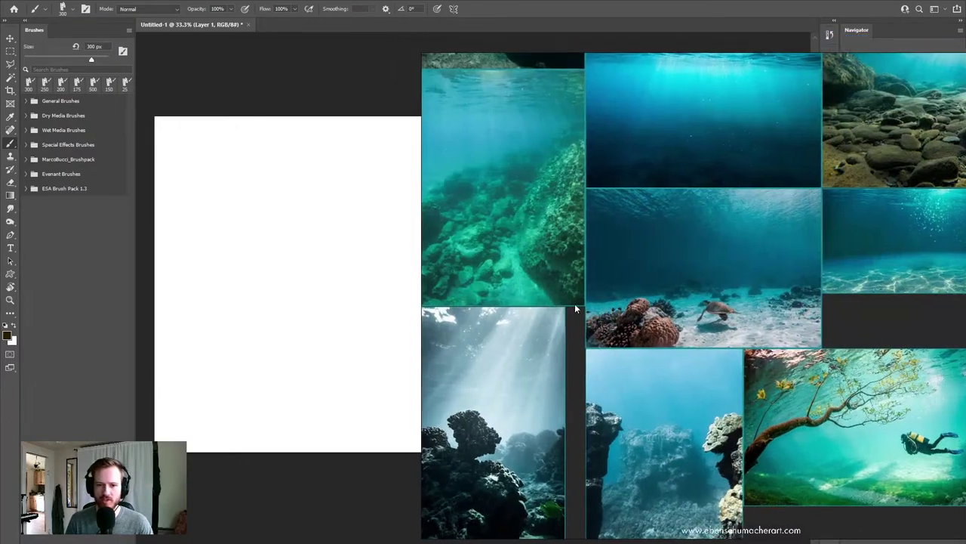
pyautogui.hotkey('alt', 'Tab')
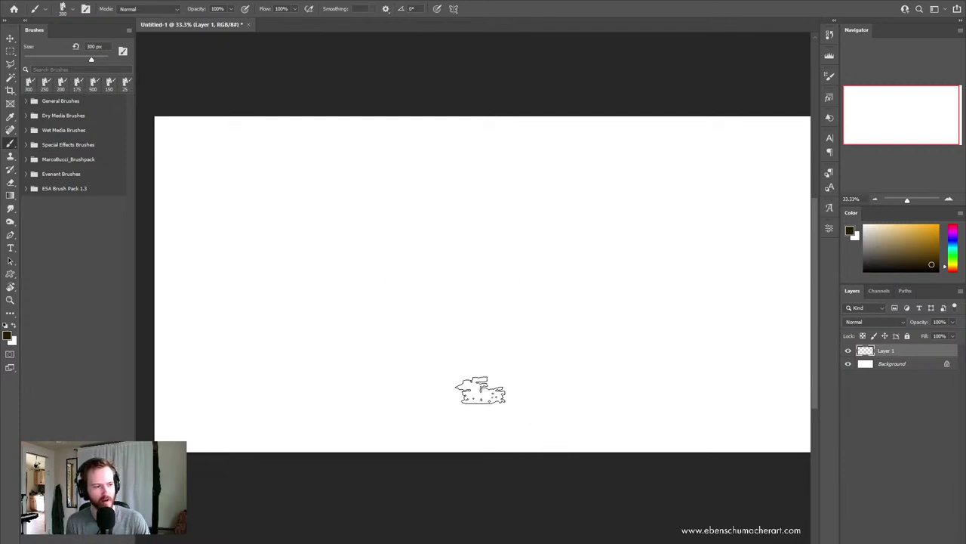
# Step: Choose the Gradient tool and set a deep blue foreground colour
pyautogui.press('g')
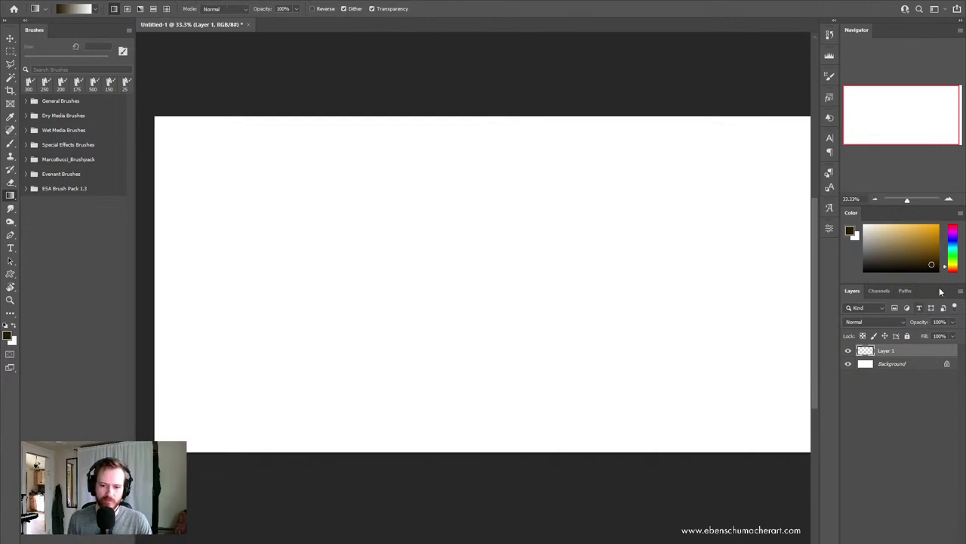
pyautogui.click(948, 244)
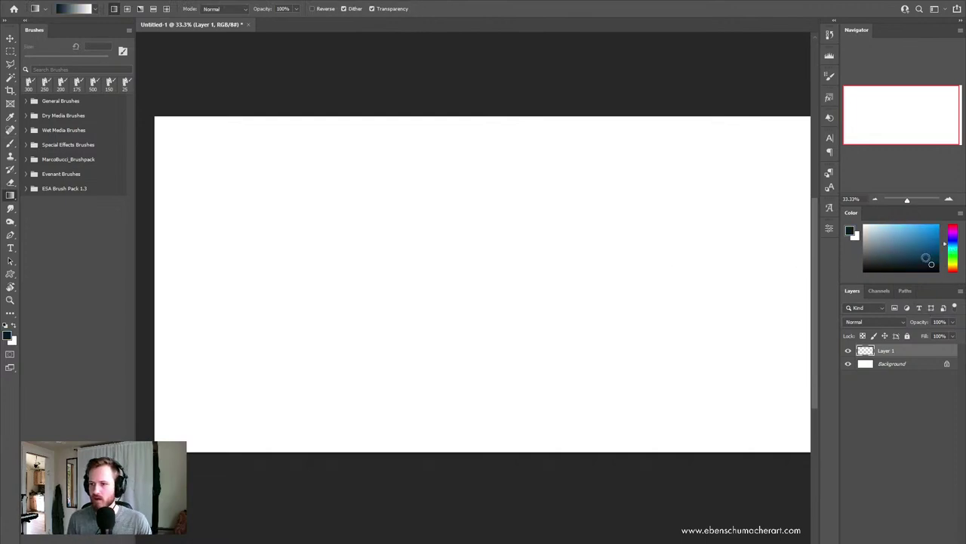
pyautogui.click(923, 258)
pyautogui.moveTo(924, 258); pyautogui.dragTo(913, 255)
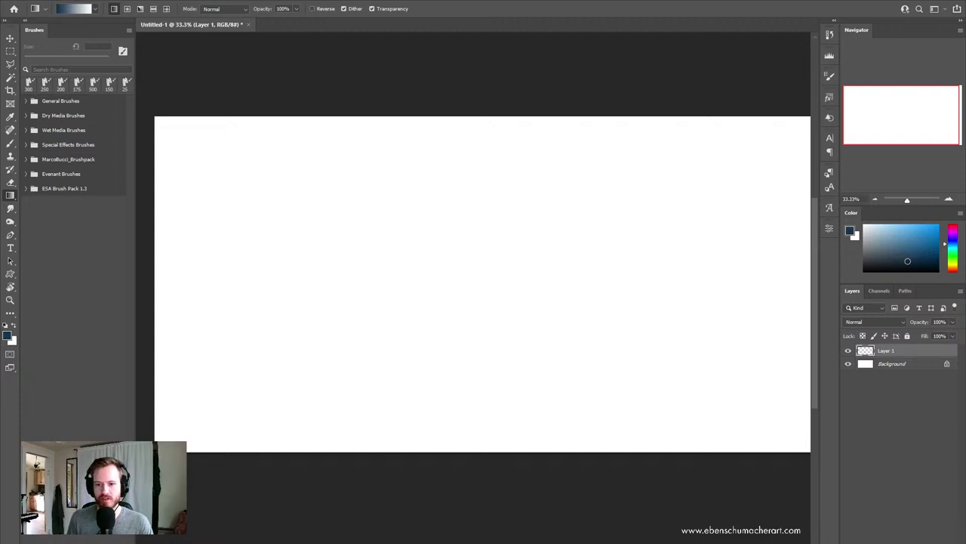
pyautogui.moveTo(913, 256); pyautogui.dragTo(908, 261)
pyautogui.click(954, 247)
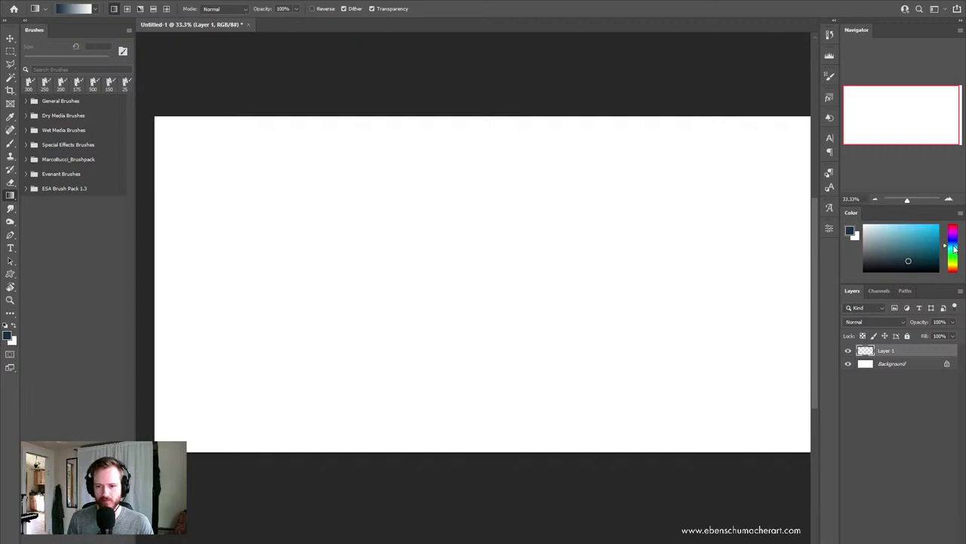
# Step: Set a light cyan second colour and drag a vertical light-to-dark blue gradient down the canvas
pyautogui.press('x')
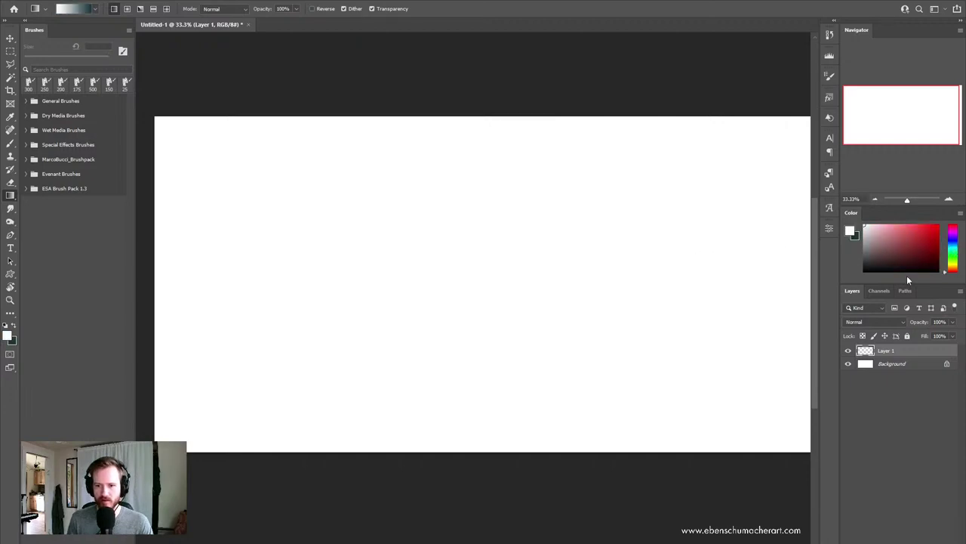
pyautogui.moveTo(909, 282); pyautogui.dragTo(920, 346)
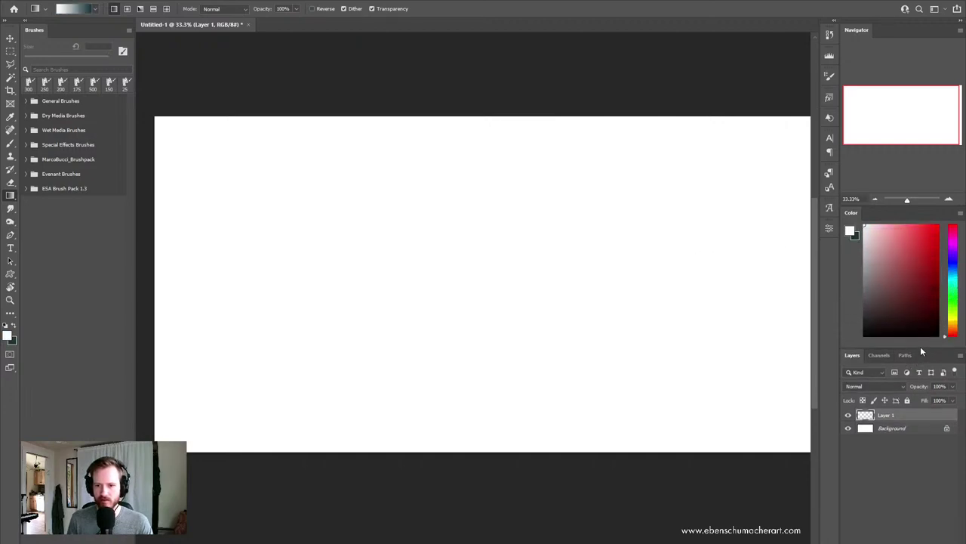
pyautogui.click(952, 278)
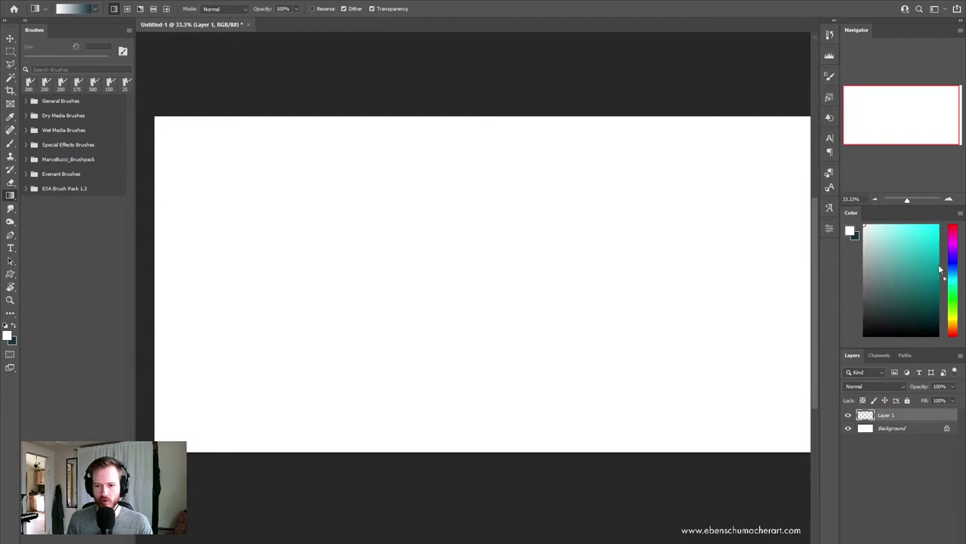
pyautogui.click(893, 225)
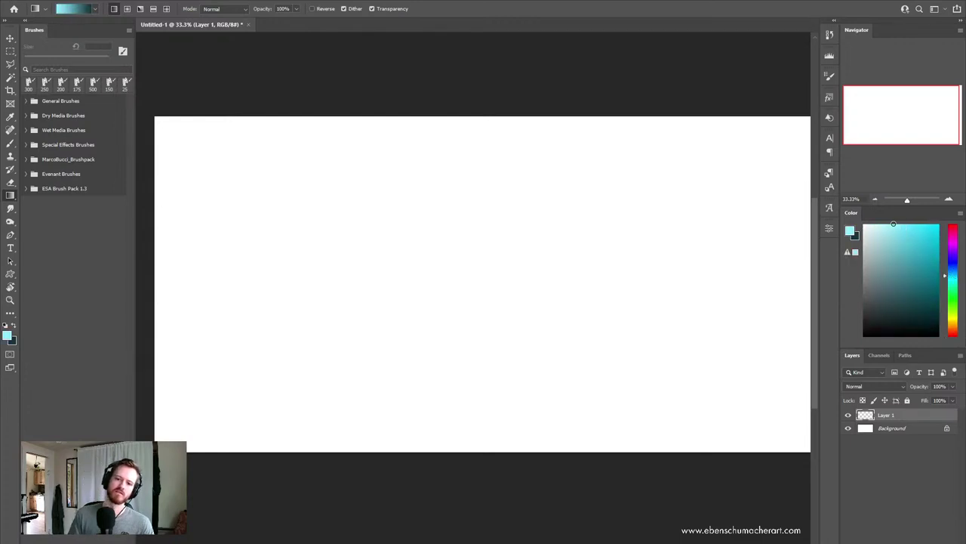
pyautogui.moveTo(893, 224); pyautogui.dragTo(899, 235)
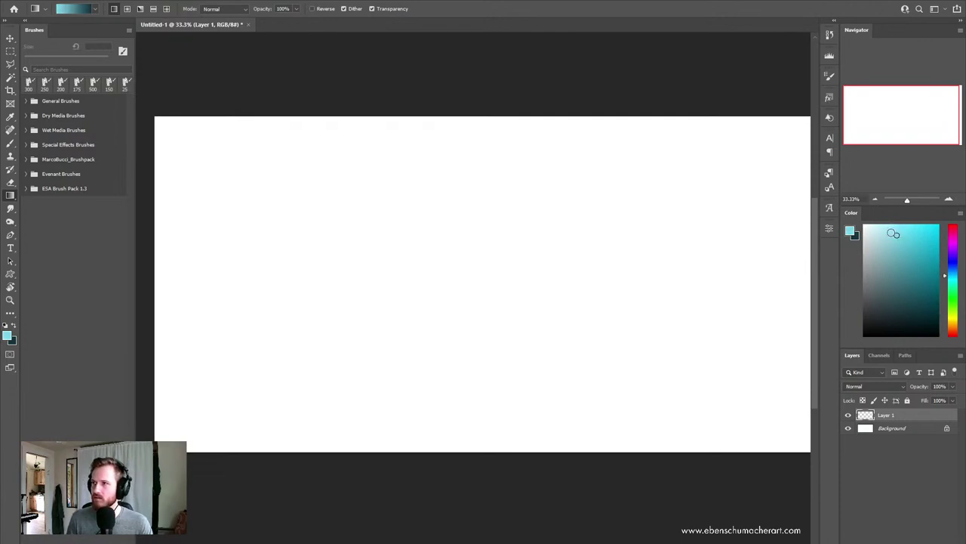
pyautogui.click(954, 274)
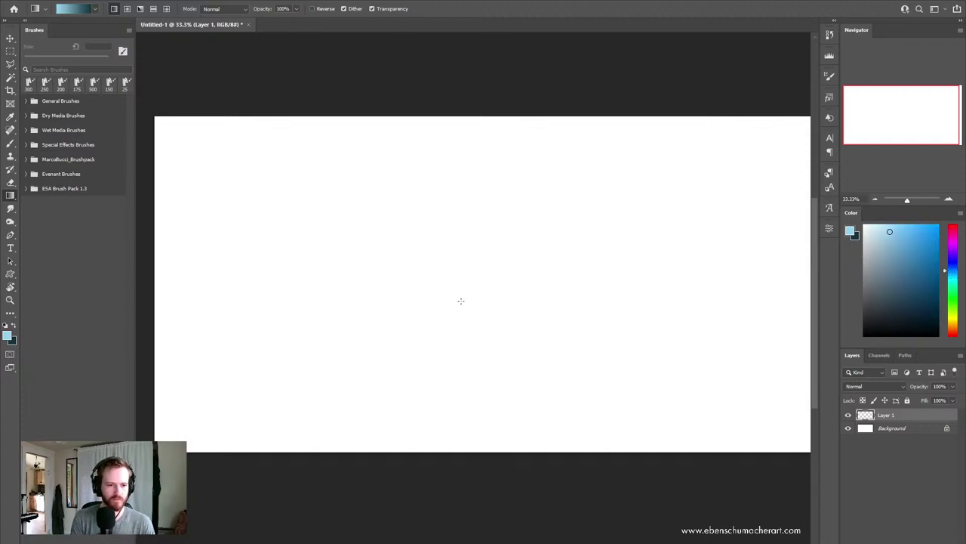
pyautogui.moveTo(469, 391)
pyautogui.mouseDown()
pyautogui.moveTo(456, 181)
pyautogui.moveTo(471, 528)
pyautogui.mouseUp()
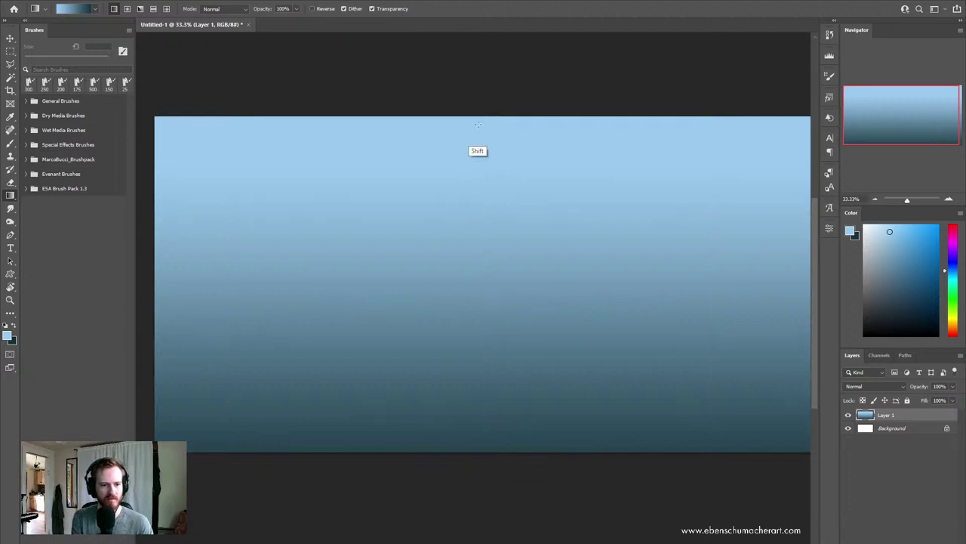
# Step: Shift the dark colour toward navy and redraw the gradient from pale blue to deep navy
pyautogui.moveTo(478, 124); pyautogui.dragTo(481, 405)
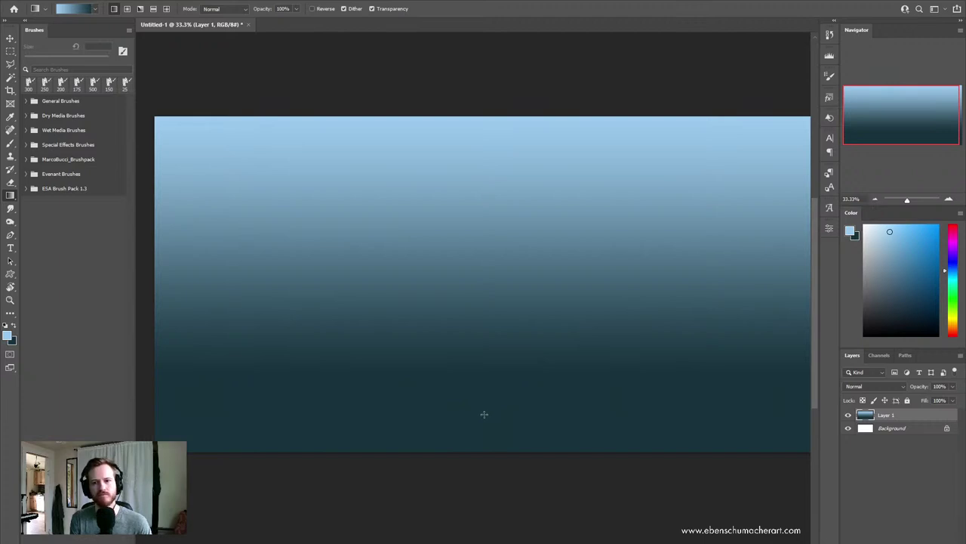
pyautogui.press('x')
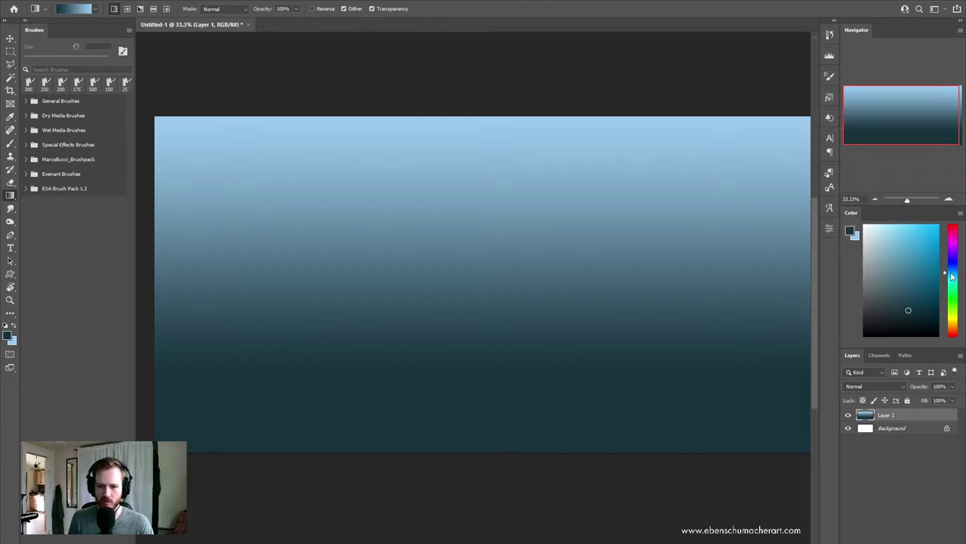
pyautogui.moveTo(952, 278); pyautogui.dragTo(953, 274)
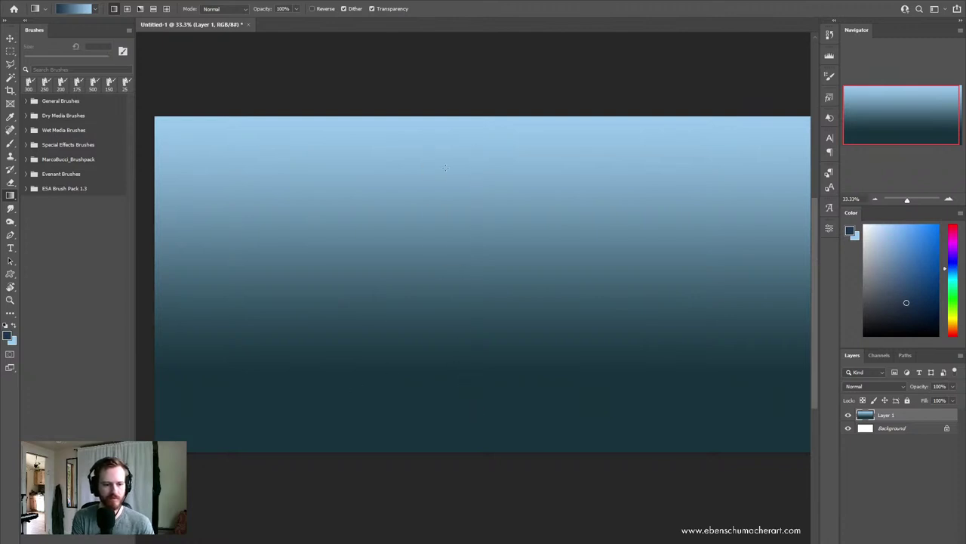
pyautogui.moveTo(444, 167); pyautogui.dragTo(480, 470)
pyautogui.moveTo(467, 108); pyautogui.dragTo(494, 390)
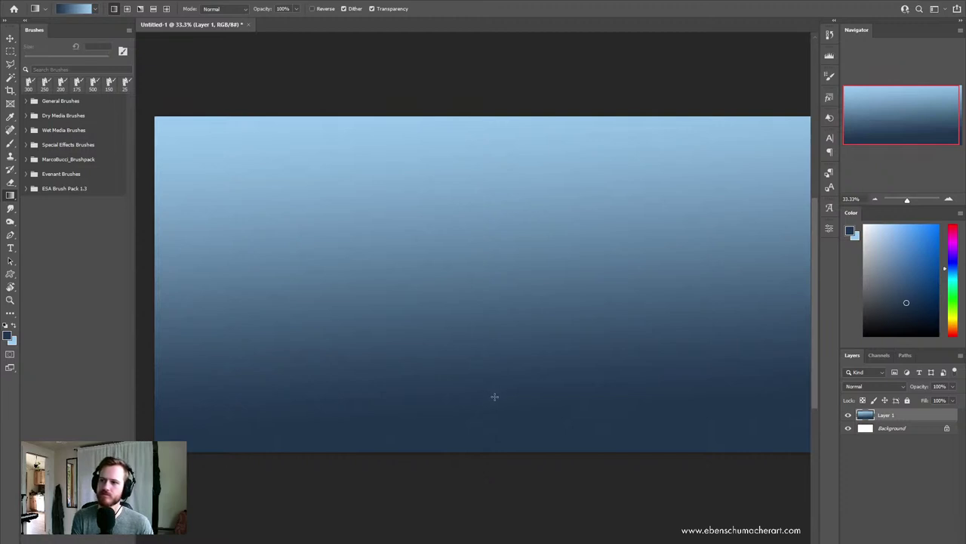
pyautogui.moveTo(499, 246); pyautogui.dragTo(501, 394)
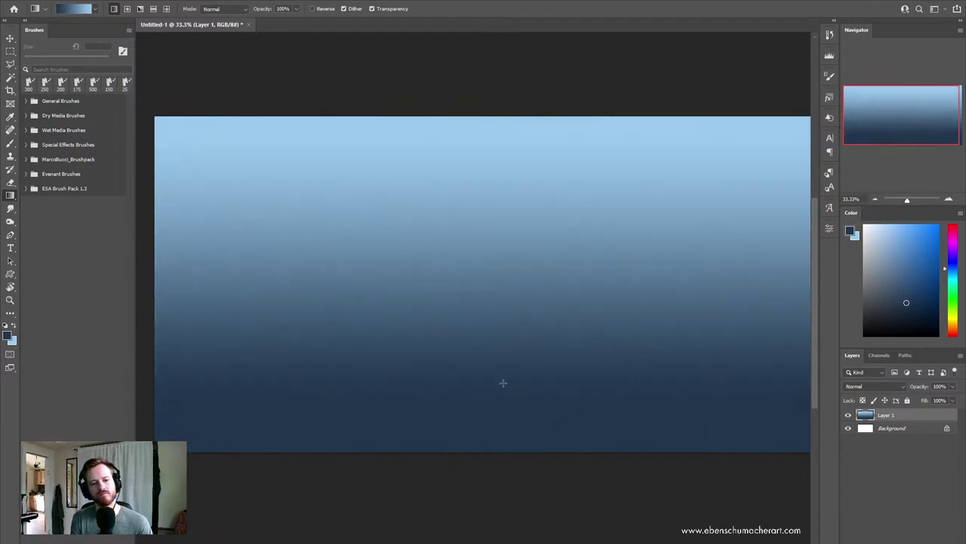
pyautogui.press('b')
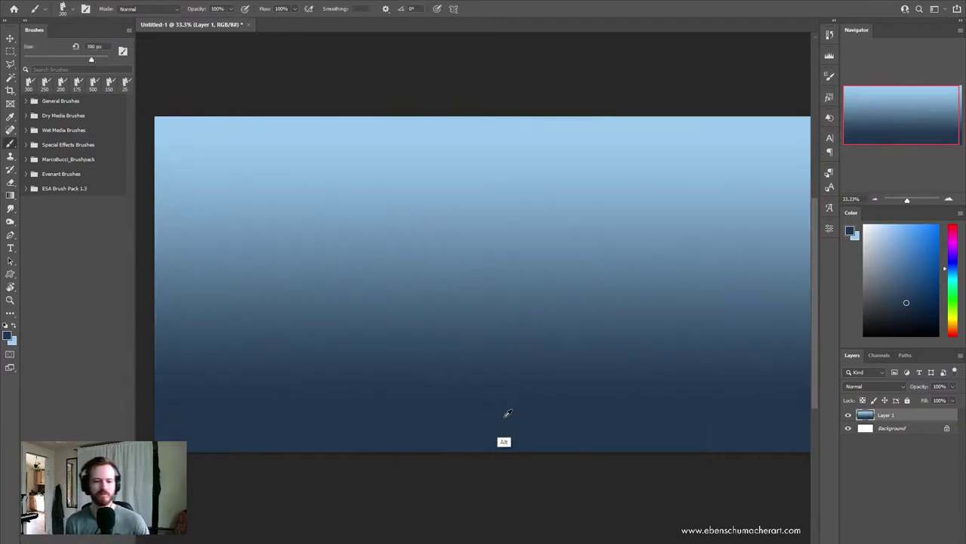
# Step: Paint dark mountain slopes along the left edge and on the right, then zoom out
pyautogui.moveTo(137, 308); pyautogui.dragTo(237, 459)
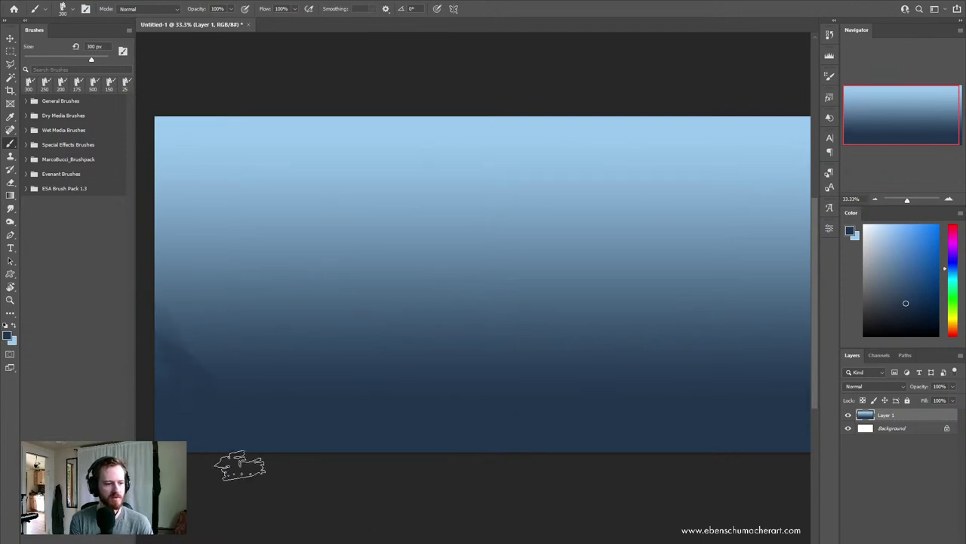
pyautogui.moveTo(205, 350); pyautogui.dragTo(166, 271)
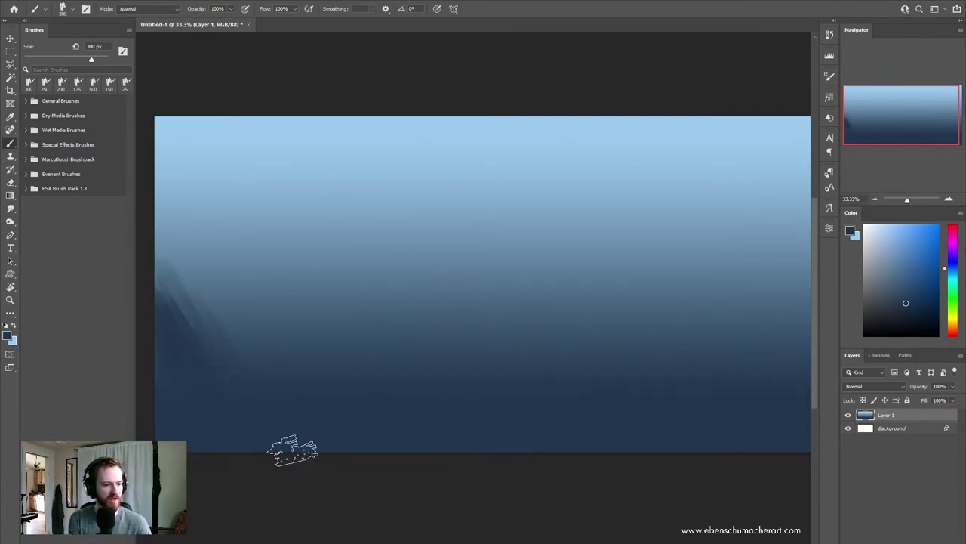
pyautogui.moveTo(276, 388); pyautogui.dragTo(269, 381)
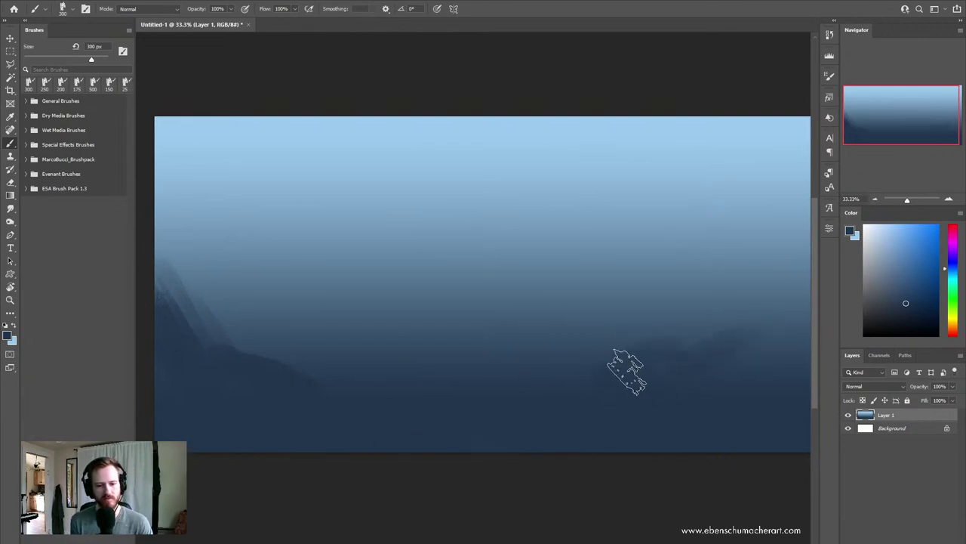
pyautogui.moveTo(612, 405)
pyautogui.mouseDown()
pyautogui.moveTo(624, 370)
pyautogui.moveTo(614, 382)
pyautogui.mouseUp()
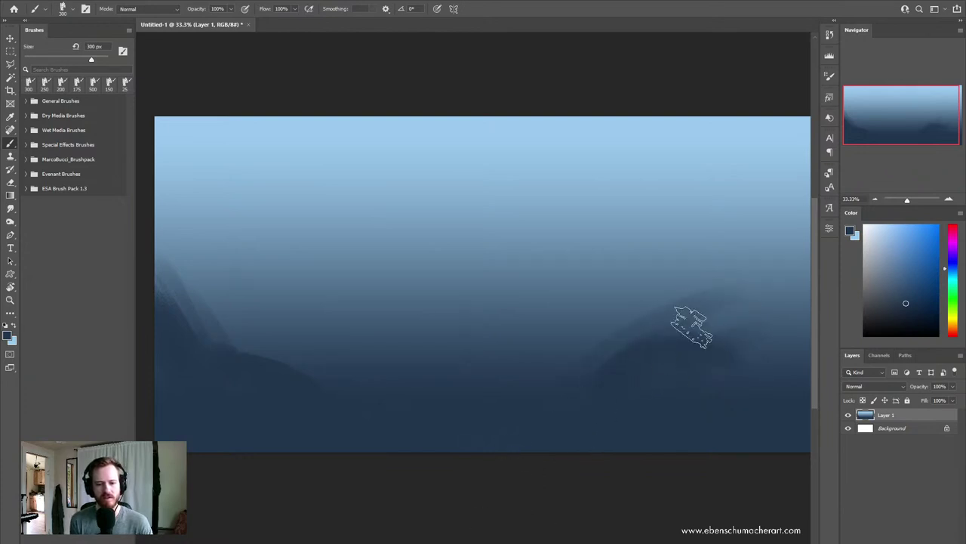
pyautogui.press('z')
pyautogui.moveTo(677, 364)
pyautogui.mouseDown()
pyautogui.moveTo(550, 363)
pyautogui.moveTo(562, 394)
pyautogui.moveTo(583, 390)
pyautogui.mouseUp()
pyautogui.press('b')
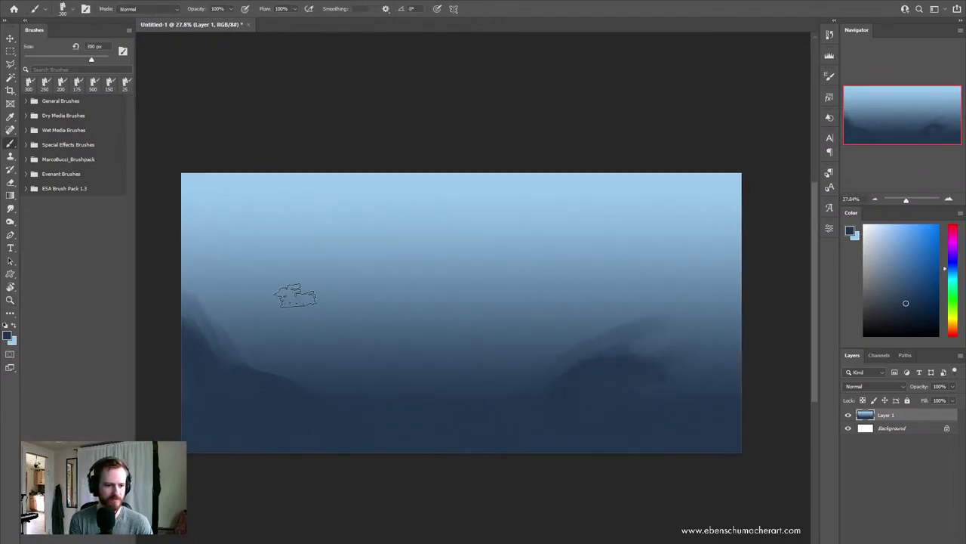
# Step: Add lighter misty streaks on the left ridge and dark ridges across the bottom centre and right
pyautogui.keyDown('alt'); pyautogui.click(185, 285); pyautogui.keyUp('alt')
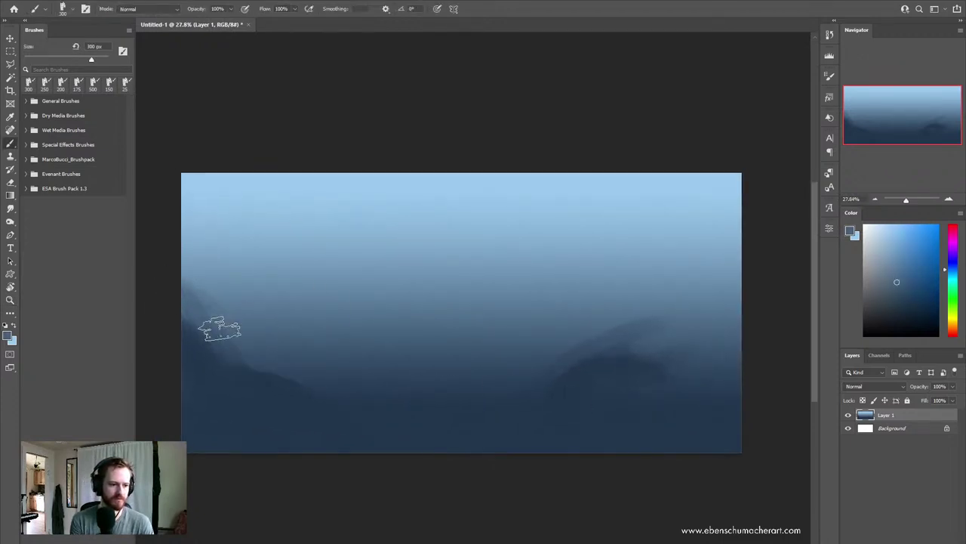
pyautogui.moveTo(188, 281); pyautogui.dragTo(254, 356)
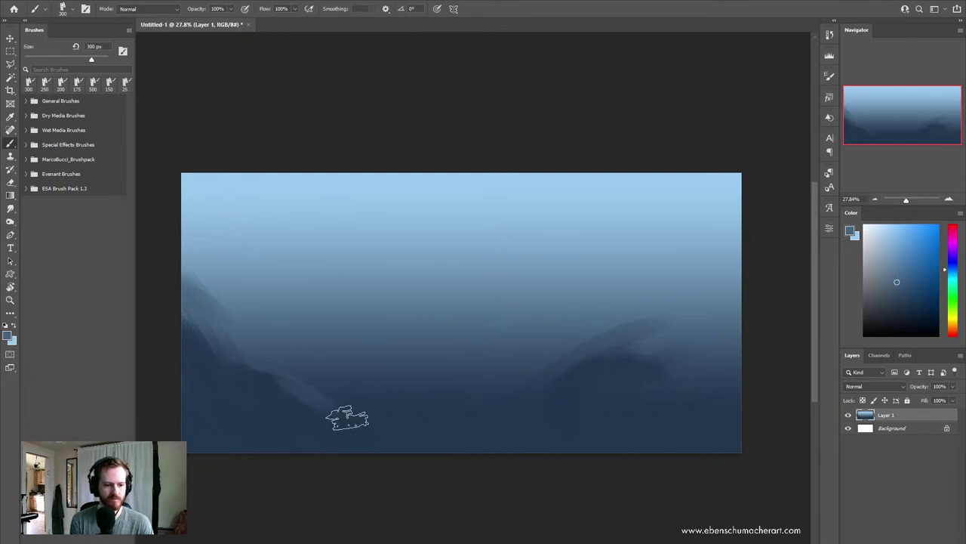
pyautogui.keyDown('alt'); pyautogui.click(318, 389); pyautogui.keyUp('alt')
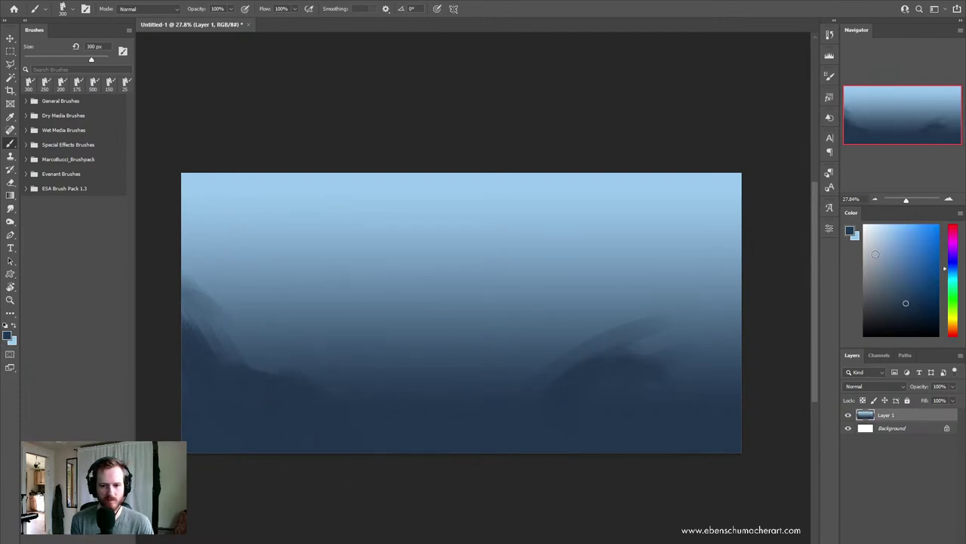
pyautogui.moveTo(509, 458)
pyautogui.mouseDown()
pyautogui.moveTo(501, 431)
pyautogui.moveTo(425, 470)
pyautogui.moveTo(521, 437)
pyautogui.mouseUp()
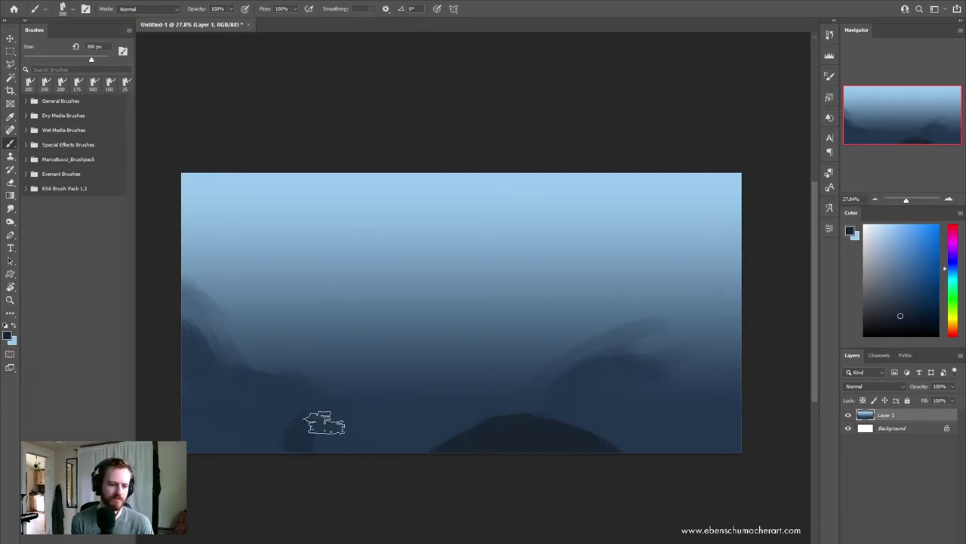
pyautogui.moveTo(302, 434); pyautogui.dragTo(367, 453)
pyautogui.moveTo(594, 405)
pyautogui.mouseDown()
pyautogui.moveTo(641, 378)
pyautogui.moveTo(721, 370)
pyautogui.moveTo(669, 425)
pyautogui.moveTo(747, 447)
pyautogui.mouseUp()
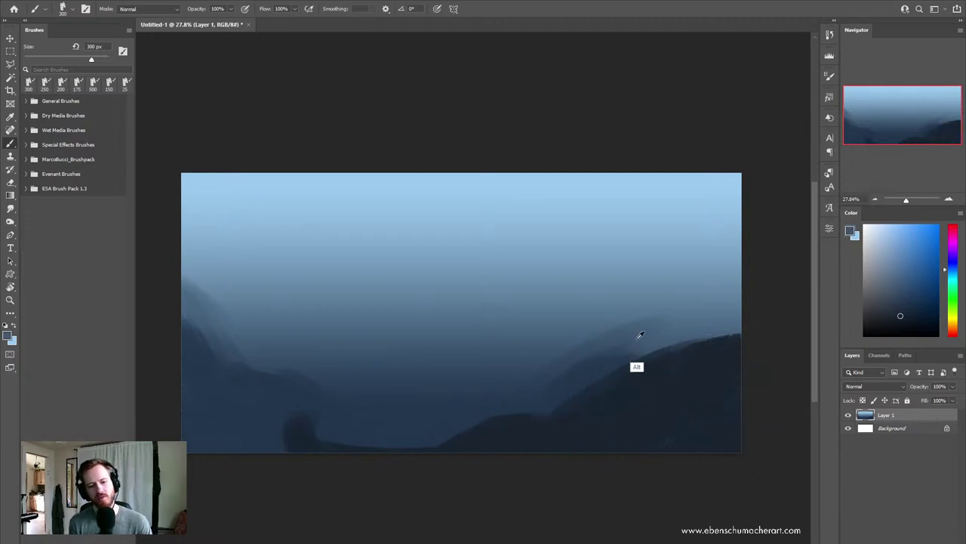
# Step: Paint a mid-tone band across the right ridge and smooth the dark patches at lower left
pyautogui.keyDown('alt'); pyautogui.click(605, 364); pyautogui.keyUp('alt')
pyautogui.moveTo(615, 373); pyautogui.dragTo(717, 353)
pyautogui.moveTo(362, 420)
pyautogui.mouseDown()
pyautogui.moveTo(281, 416)
pyautogui.moveTo(294, 423)
pyautogui.mouseUp()
pyautogui.keyDown('alt'); pyautogui.click(464, 441); pyautogui.keyUp('alt')
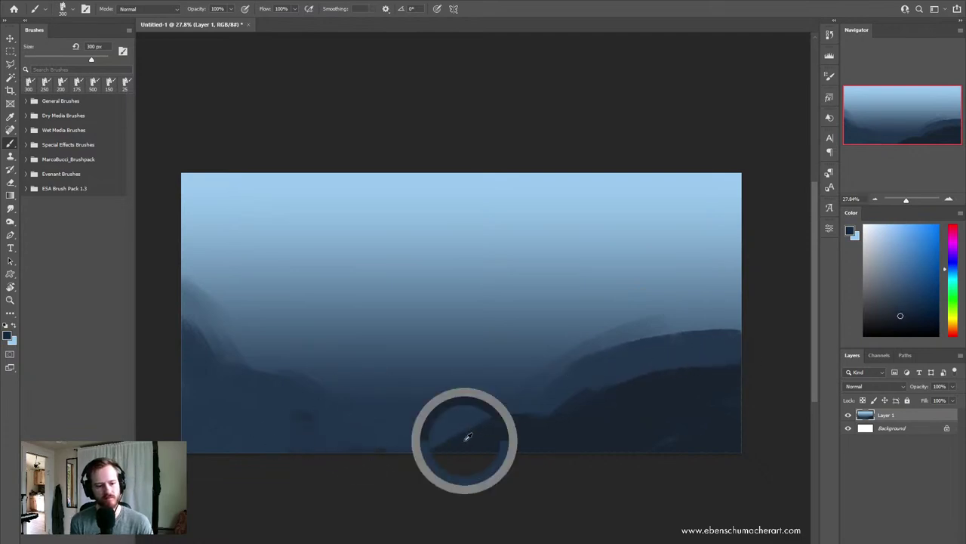
pyautogui.keyDown('alt'); pyautogui.click(421, 439); pyautogui.keyUp('alt')
pyautogui.moveTo(421, 439); pyautogui.dragTo(313, 425)
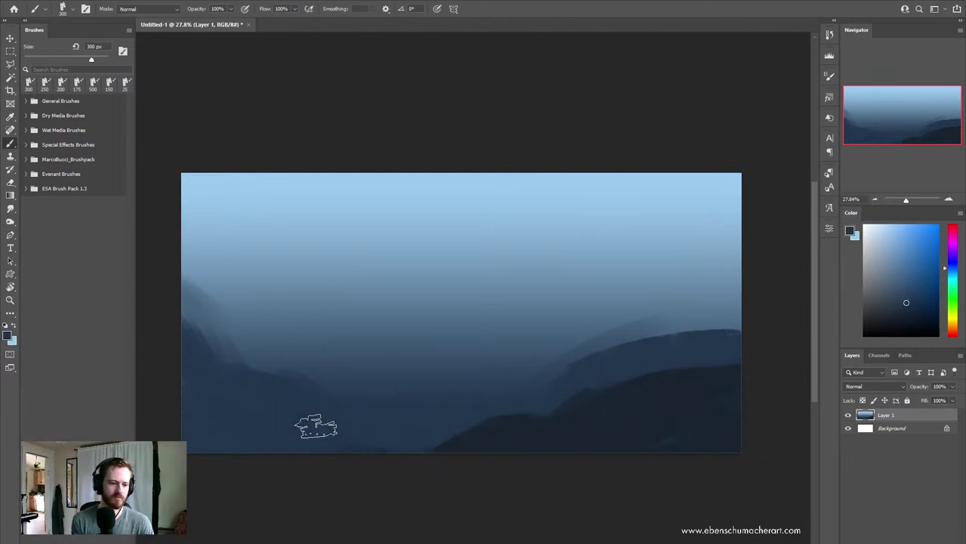
pyautogui.keyDown('alt'); pyautogui.click(324, 427); pyautogui.keyUp('alt')
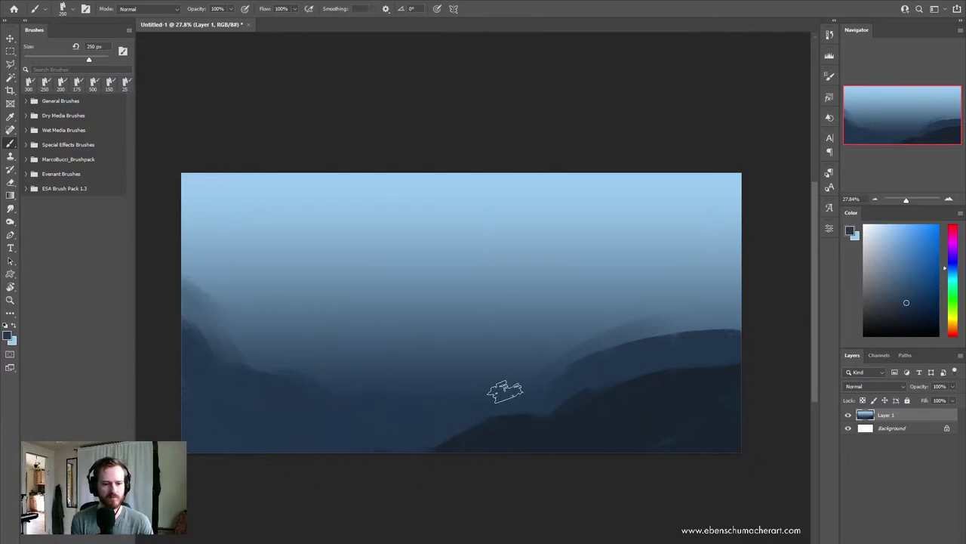
# Step: Shrink the brush to 175 px, try a darker middle peak, then undo it
pyautogui.press('[')
pyautogui.press('[')
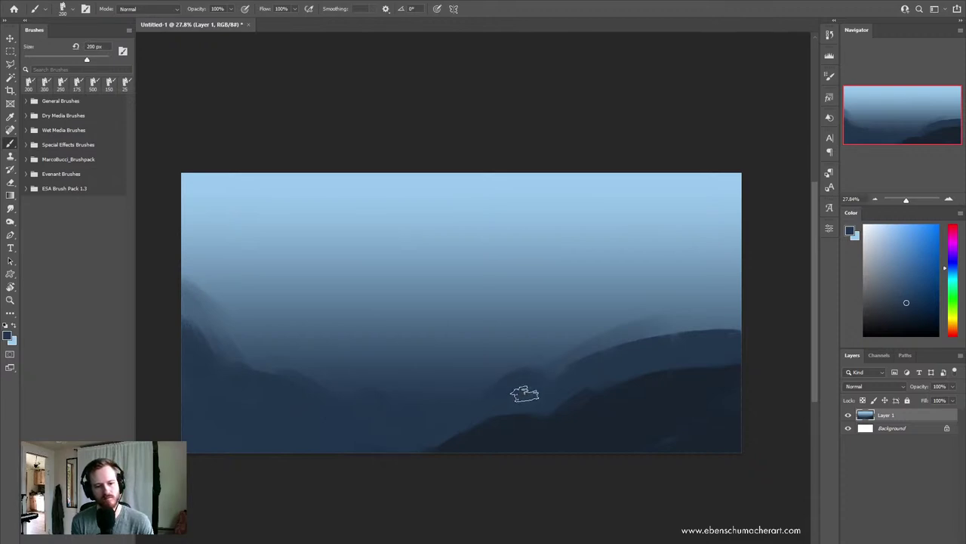
pyautogui.press('[')
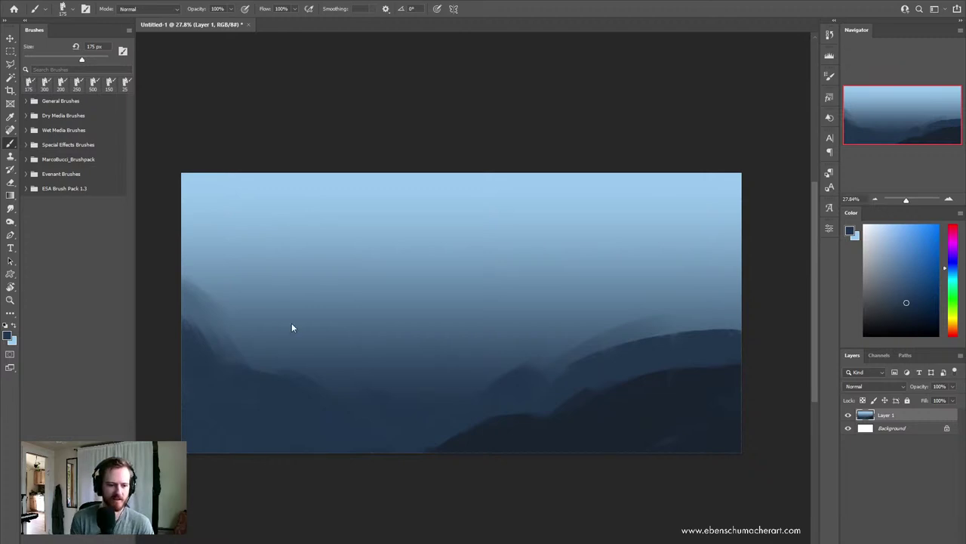
pyautogui.moveTo(466, 354); pyautogui.dragTo(534, 359)
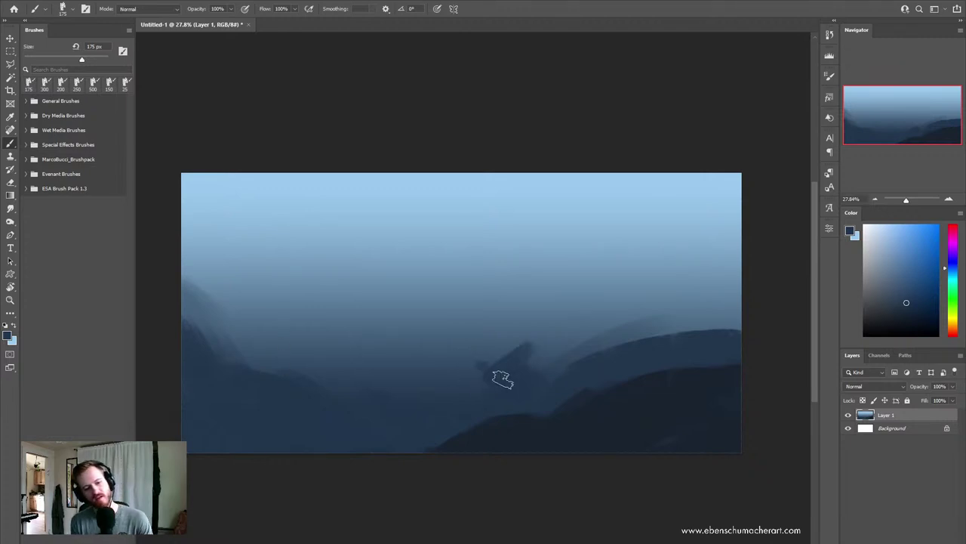
pyautogui.hotkey('ctrl', 'z')
pyautogui.keyDown('alt'); pyautogui.click(464, 367); pyautogui.keyUp('alt')
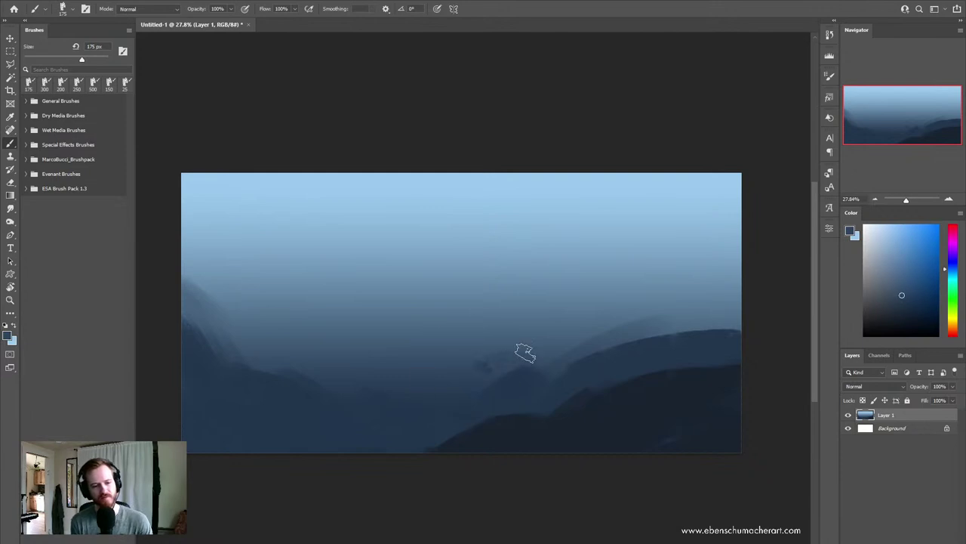
pyautogui.hotkey('shift', 'b')
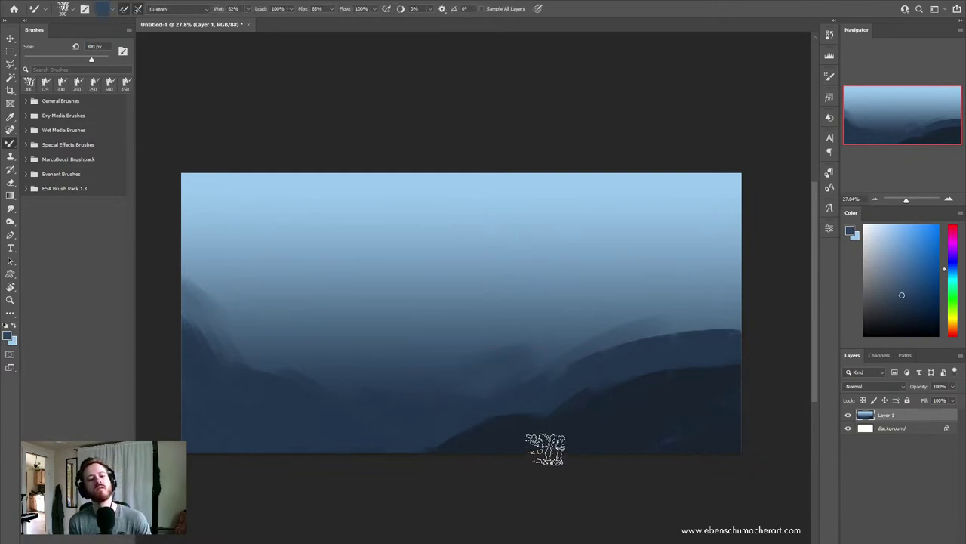
# Step: Paint a dark blue stroke across the middle ridges and undo a tree-shaped dab on the right hills
pyautogui.keyDown('alt'); pyautogui.click(348, 406); pyautogui.keyUp('alt')
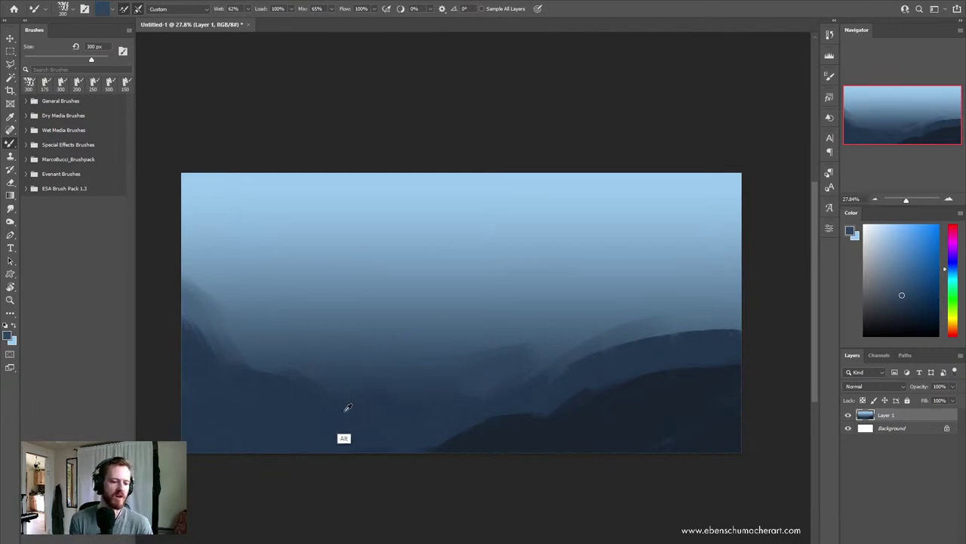
pyautogui.hotkey('shift', 'b')
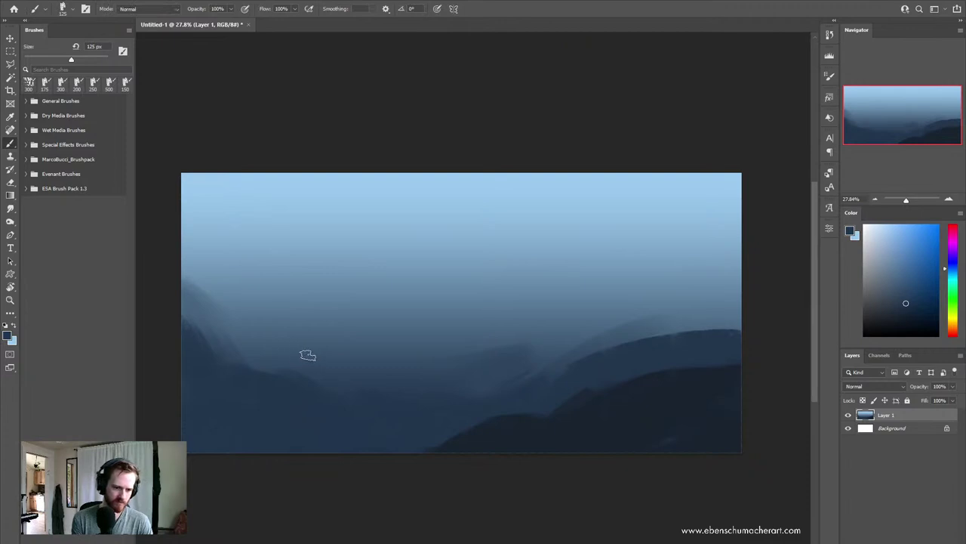
pyautogui.moveTo(308, 355); pyautogui.dragTo(379, 381)
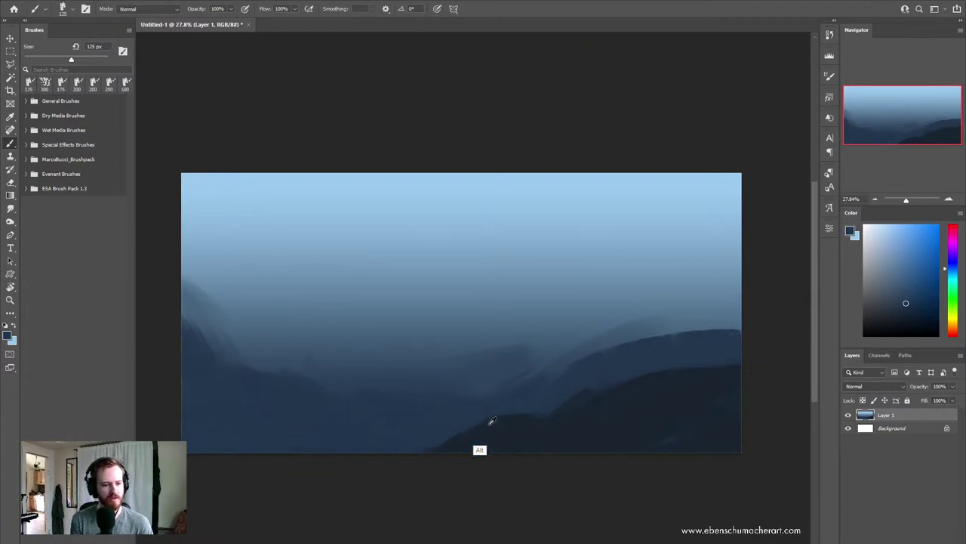
pyautogui.keyDown('alt'); pyautogui.click(692, 337); pyautogui.keyUp('alt')
pyautogui.press(']')
pyautogui.press(']')
pyautogui.press(']')
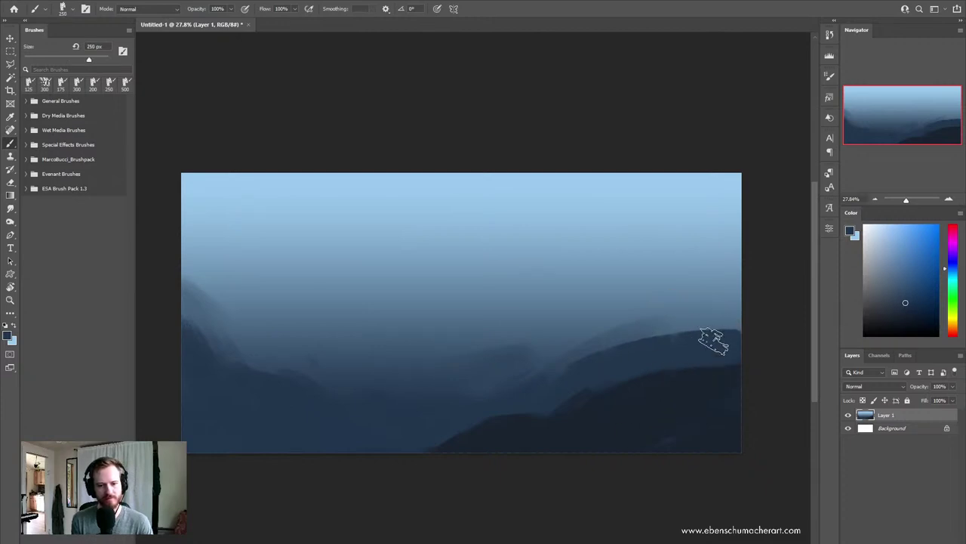
pyautogui.moveTo(718, 316); pyautogui.dragTo(716, 336)
pyautogui.hotkey('ctrl', 'z')
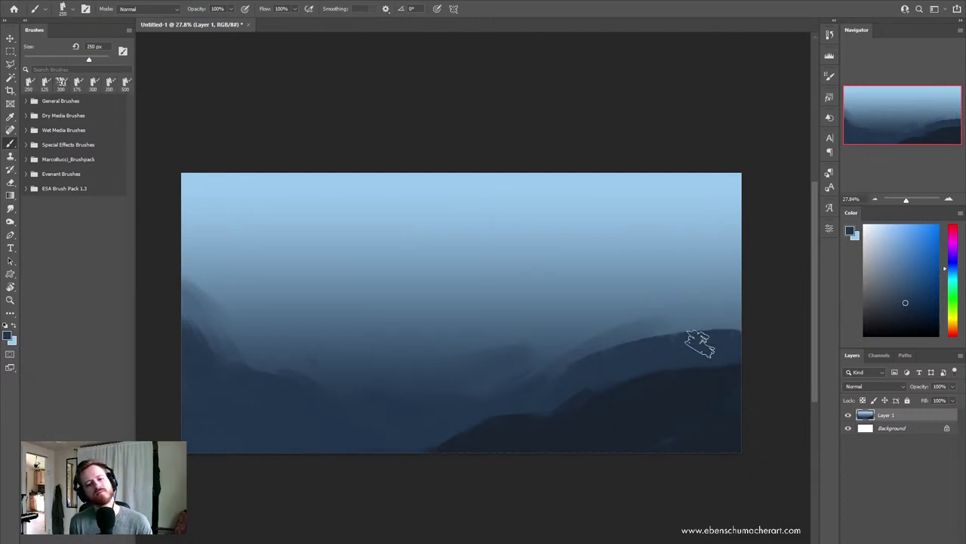
# Step: With a smaller brush, paint a dark vertical streak rising through the fog
pyautogui.press('[')
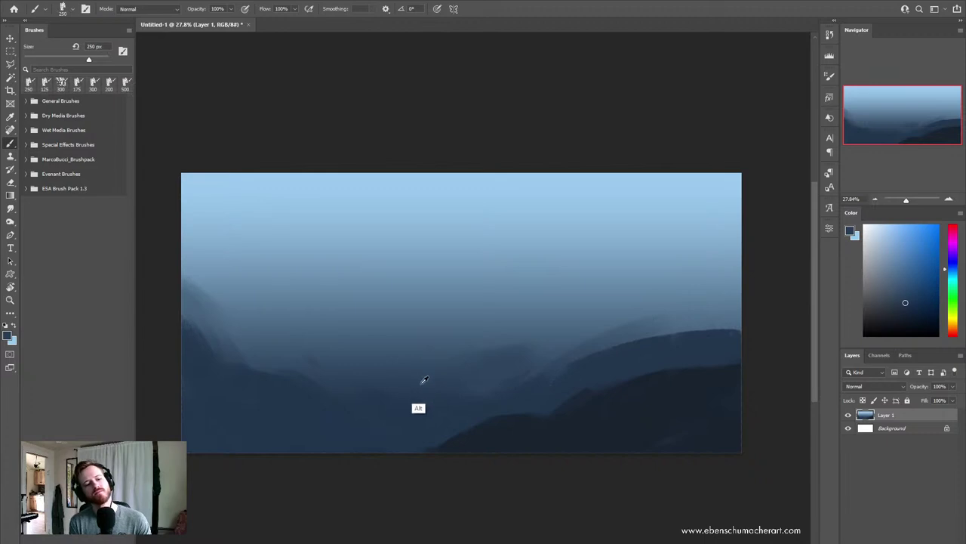
pyautogui.keyDown('alt'); pyautogui.click(419, 382); pyautogui.keyUp('alt')
pyautogui.moveTo(370, 330); pyautogui.dragTo(375, 239)
# Step: Build up the central rock tower, smearing it and widening it to the right with lighter blue
pyautogui.keyDown('alt'); pyautogui.click(367, 324); pyautogui.keyUp('alt')
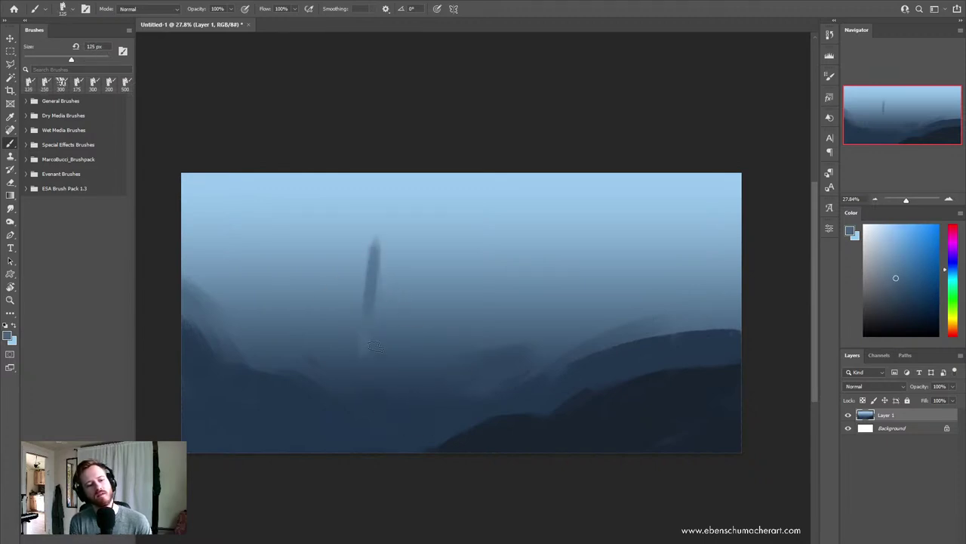
pyautogui.hotkey('shift', 'b')
pyautogui.moveTo(371, 319)
pyautogui.mouseDown()
pyautogui.moveTo(371, 370)
pyautogui.moveTo(373, 250)
pyautogui.moveTo(384, 282)
pyautogui.moveTo(374, 361)
pyautogui.mouseUp()
pyautogui.hotkey('shift', 'b')
pyautogui.moveTo(363, 281); pyautogui.dragTo(363, 352)
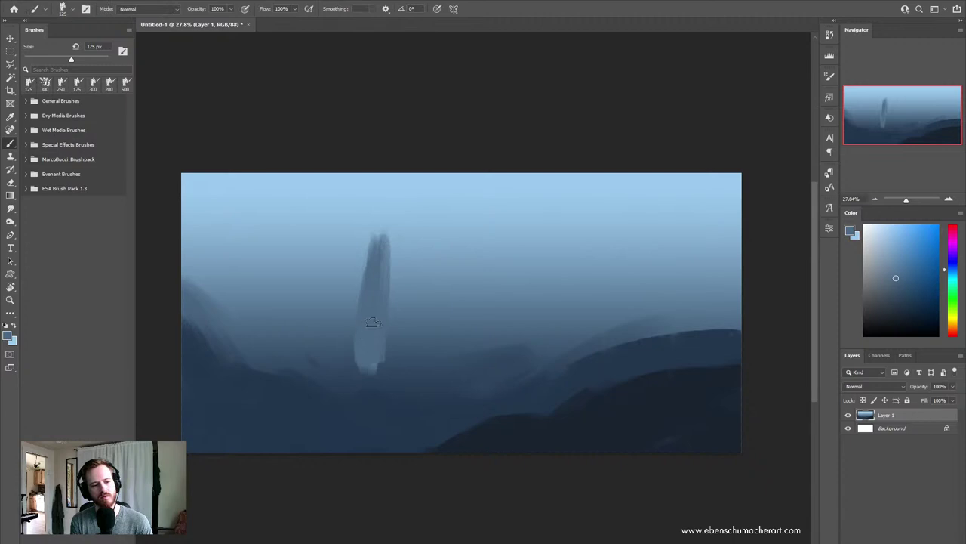
pyautogui.moveTo(394, 231)
pyautogui.mouseDown()
pyautogui.moveTo(394, 306)
pyautogui.moveTo(386, 304)
pyautogui.mouseUp()
pyautogui.moveTo(400, 241)
pyautogui.mouseDown()
pyautogui.moveTo(407, 304)
pyautogui.moveTo(423, 311)
pyautogui.mouseUp()
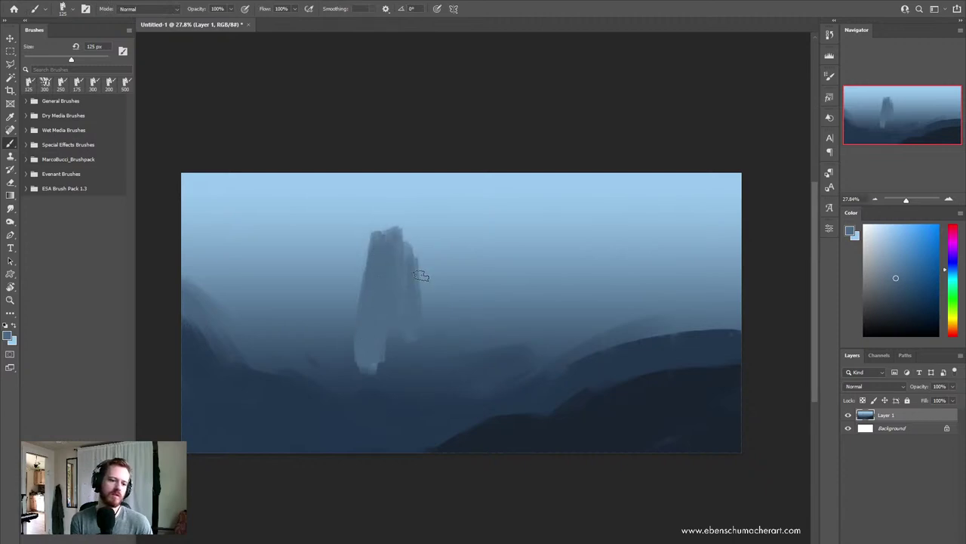
pyautogui.moveTo(424, 271); pyautogui.dragTo(434, 306)
pyautogui.moveTo(436, 347); pyautogui.dragTo(442, 366)
# Step: Paint small light spires left and right of the main rock and a dark spire further left
pyautogui.moveTo(310, 313); pyautogui.dragTo(300, 357)
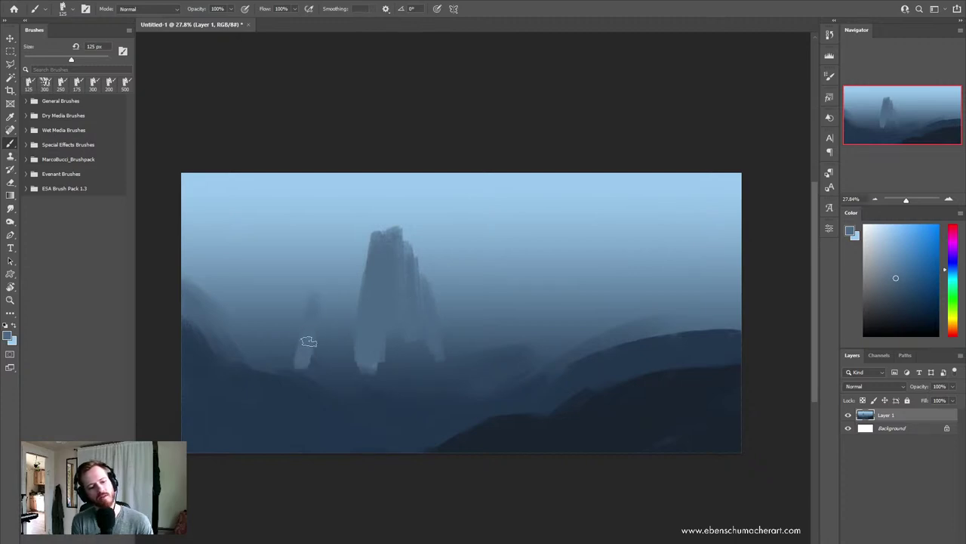
pyautogui.moveTo(315, 289); pyautogui.dragTo(310, 332)
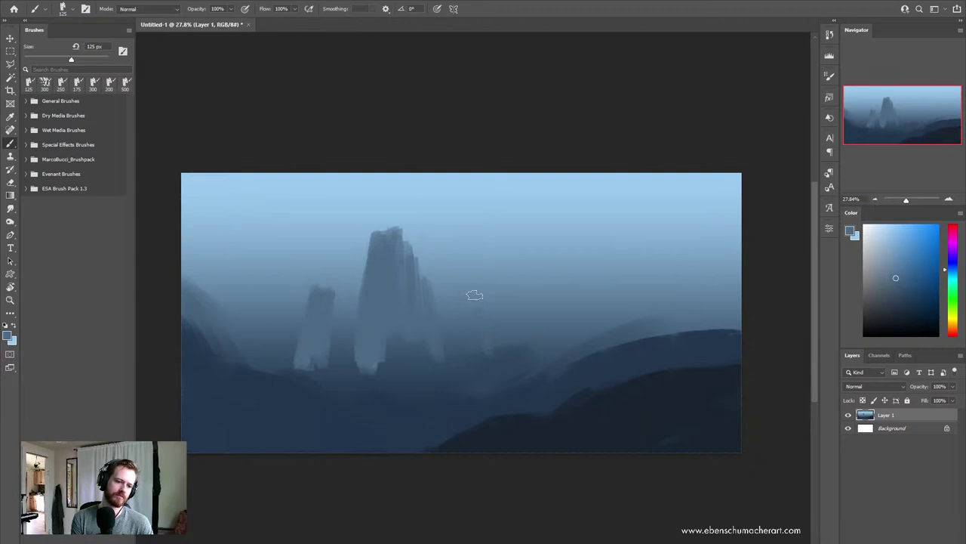
pyautogui.moveTo(477, 333); pyautogui.dragTo(490, 364)
pyautogui.moveTo(464, 302); pyautogui.dragTo(470, 298)
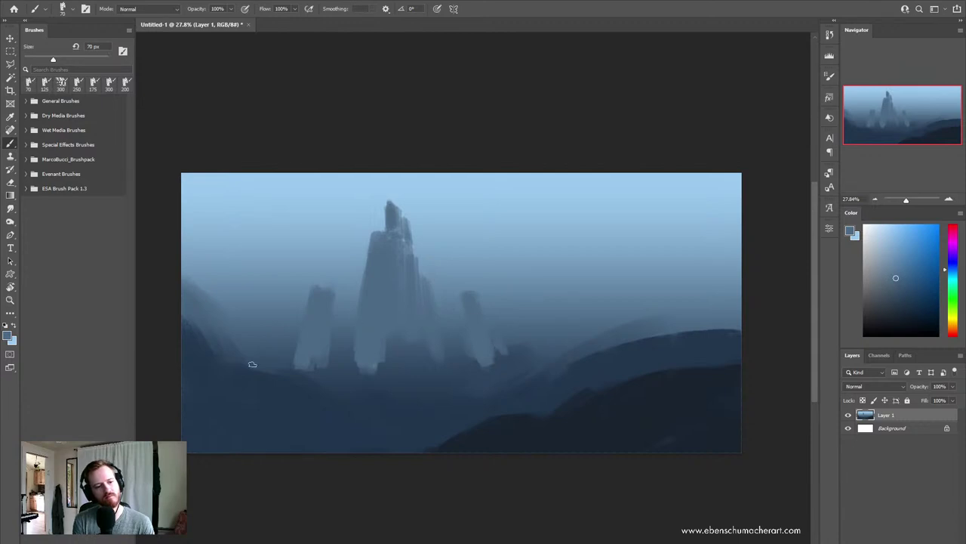
pyautogui.keyDown('alt'); pyautogui.click(240, 341); pyautogui.keyUp('alt')
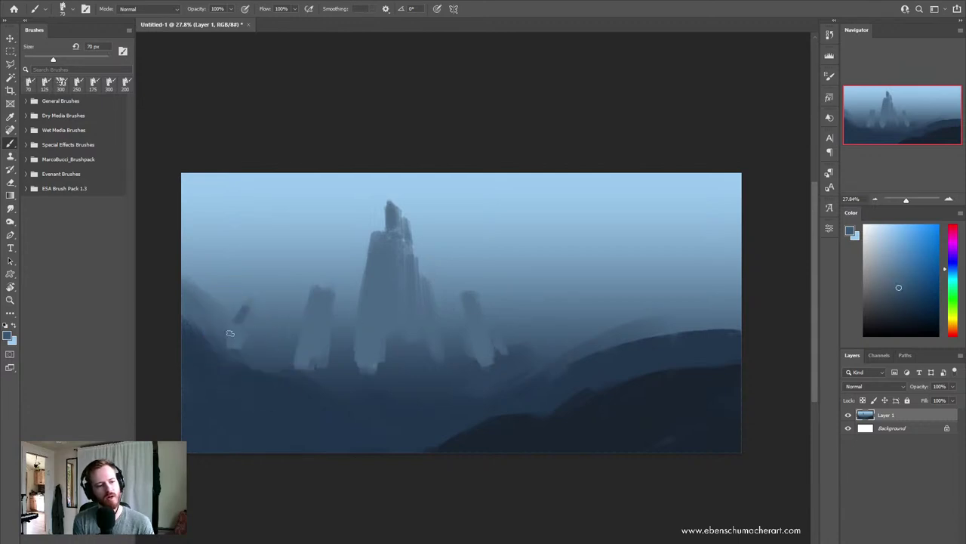
pyautogui.moveTo(230, 348); pyautogui.dragTo(264, 302)
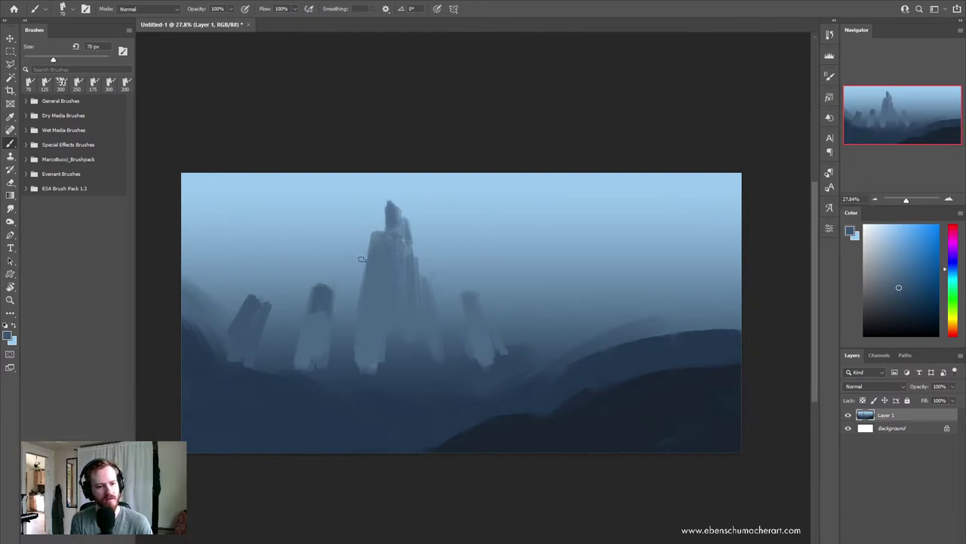
# Step: Define the central spire's left edge with dark strokes and a lighter highlight edge
pyautogui.moveTo(375, 233); pyautogui.dragTo(363, 304)
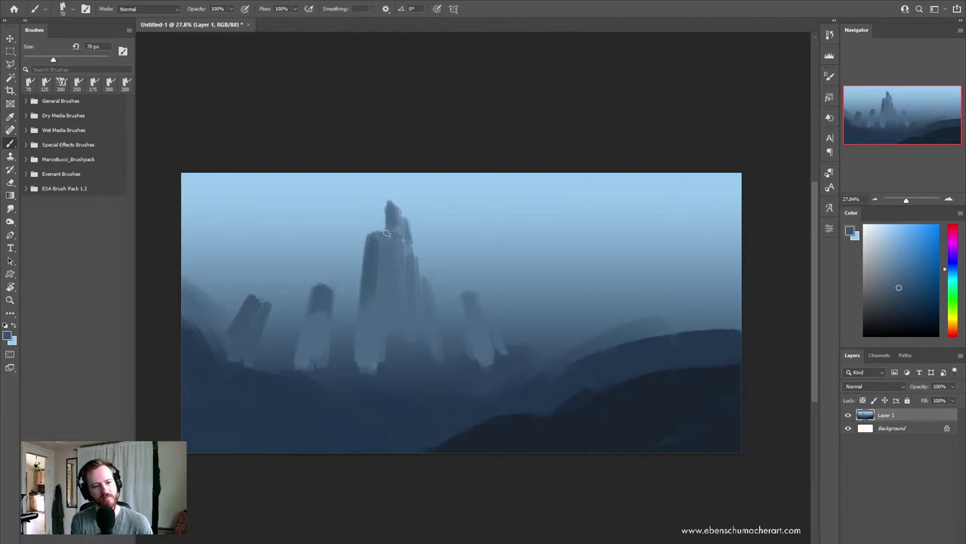
pyautogui.keyDown('alt'); pyautogui.click(390, 270); pyautogui.keyUp('alt')
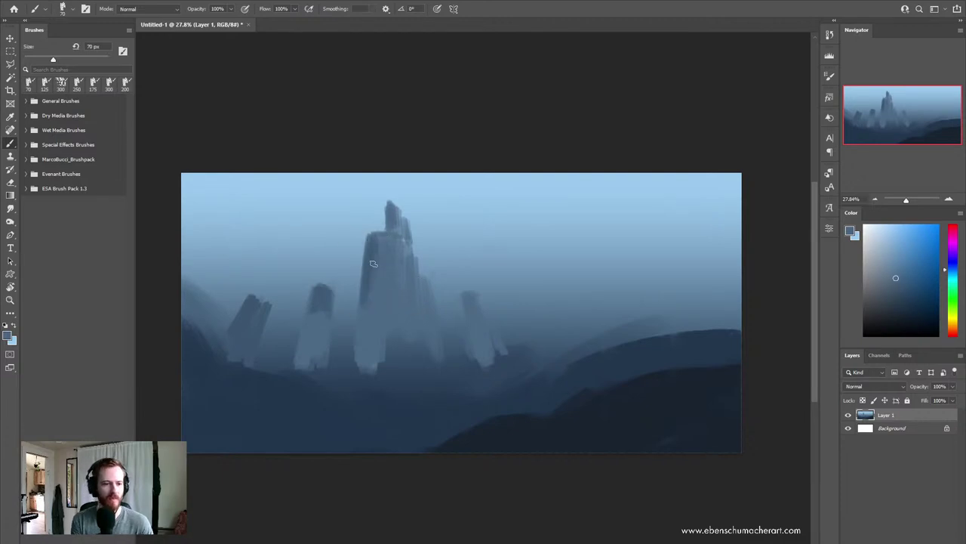
pyautogui.moveTo(374, 231); pyautogui.dragTo(368, 293)
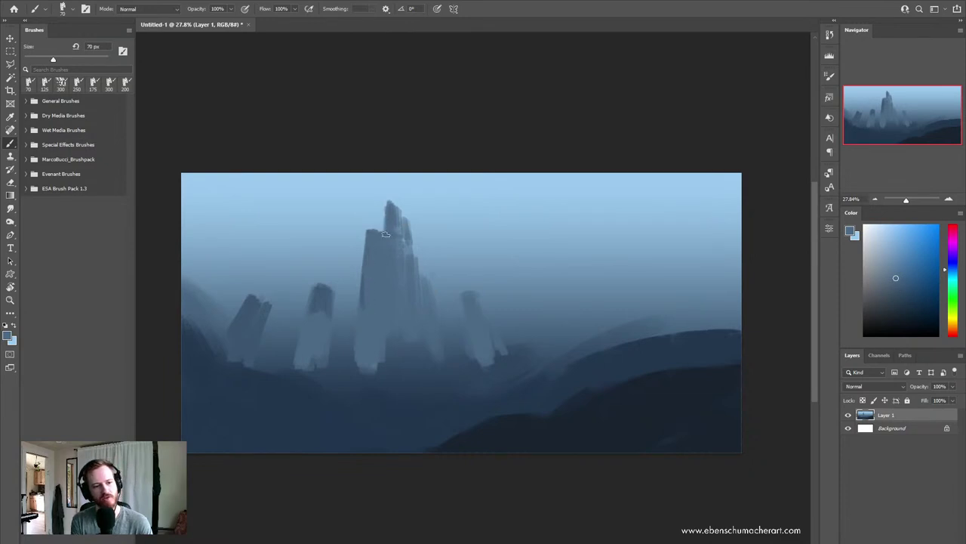
pyautogui.hotkey('shift', 'b')
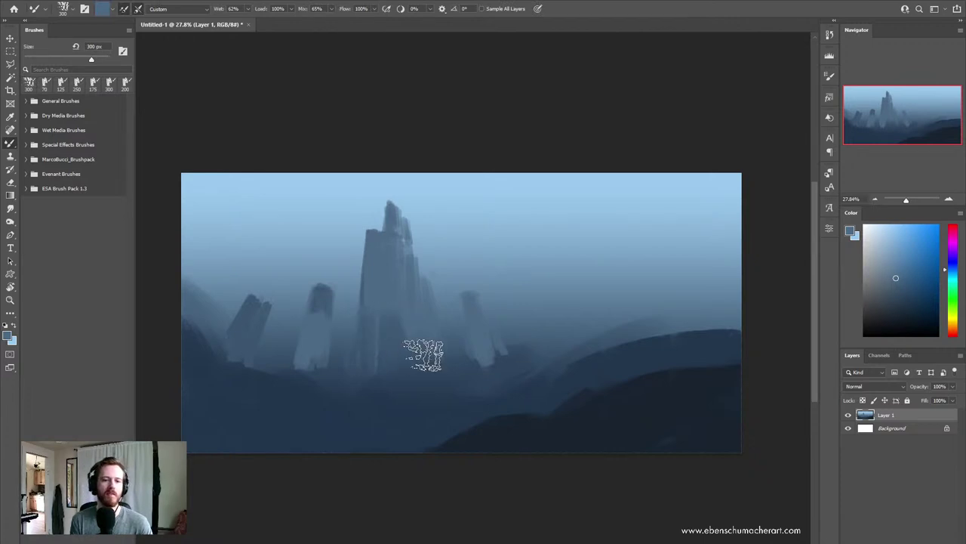
# Step: Paint a dark blocky rock shape left of the peaks and widen its right edge
pyautogui.hotkey('shift', 'b')
pyautogui.hotkey('shift', 'b')
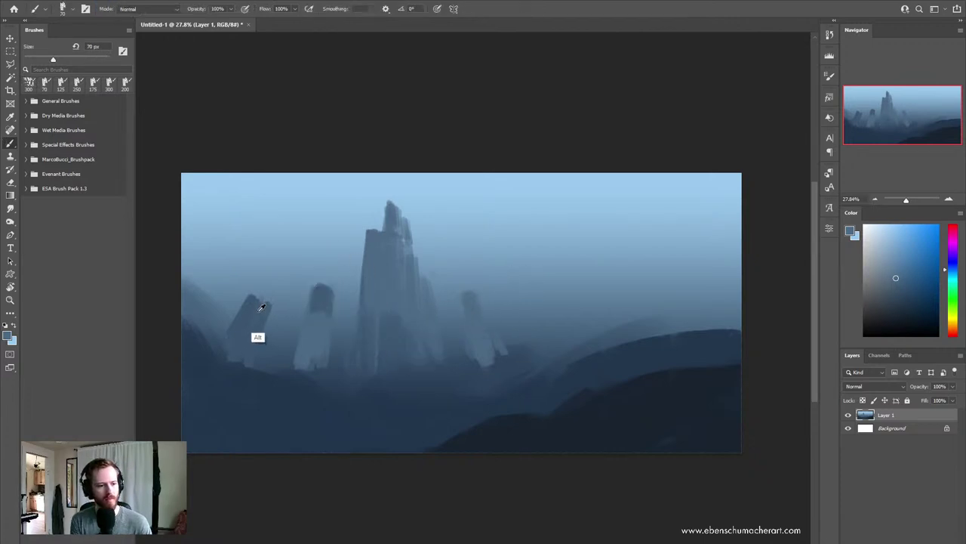
pyautogui.moveTo(202, 300)
pyautogui.mouseDown()
pyautogui.moveTo(213, 317)
pyautogui.moveTo(229, 302)
pyautogui.mouseUp()
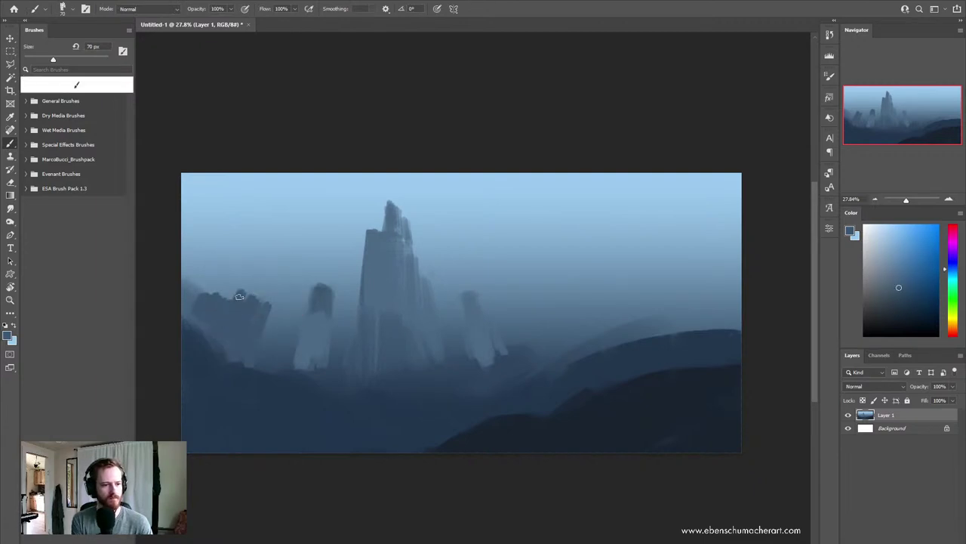
pyautogui.moveTo(271, 305); pyautogui.dragTo(269, 334)
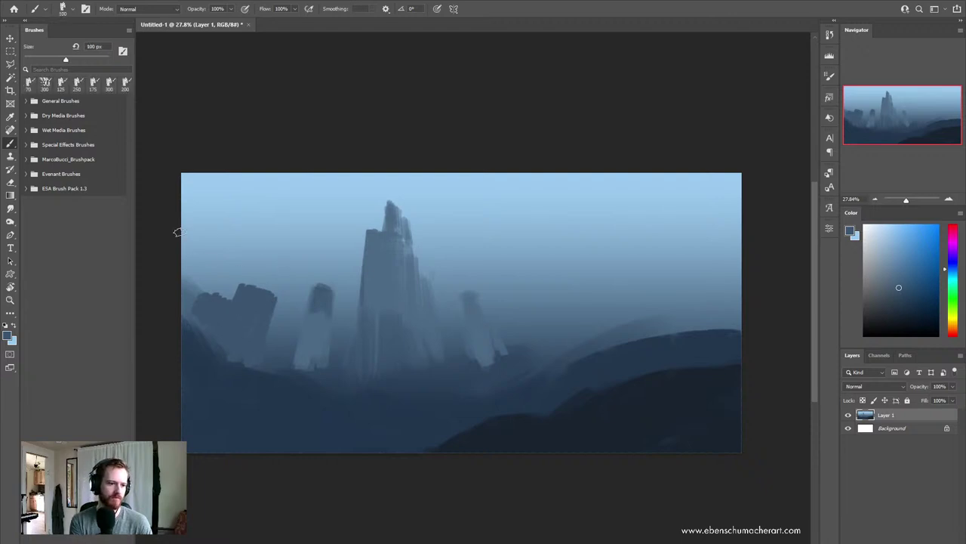
pyautogui.press(']')
# Step: Paint a large diagonal rock overhang on the left edge and lighten it with pale blue
pyautogui.moveTo(178, 232)
pyautogui.mouseDown()
pyautogui.moveTo(249, 290)
pyautogui.moveTo(199, 241)
pyautogui.moveTo(205, 323)
pyautogui.mouseUp()
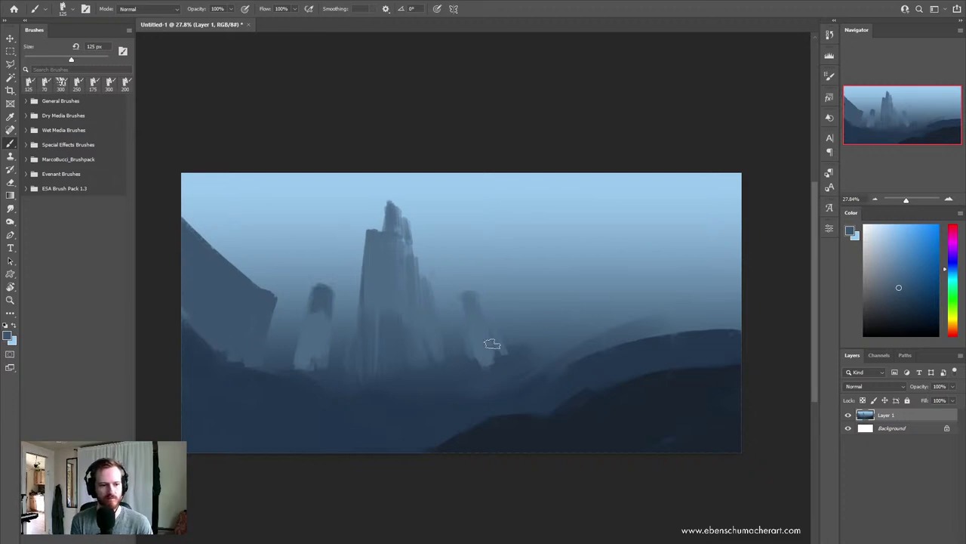
pyautogui.keyDown('alt'); pyautogui.click(252, 274); pyautogui.keyUp('alt')
pyautogui.moveTo(252, 275)
pyautogui.mouseDown()
pyautogui.moveTo(249, 298)
pyautogui.moveTo(276, 305)
pyautogui.moveTo(271, 323)
pyautogui.moveTo(264, 314)
pyautogui.mouseUp()
pyautogui.keyDown('alt'); pyautogui.click(293, 292); pyautogui.keyUp('alt')
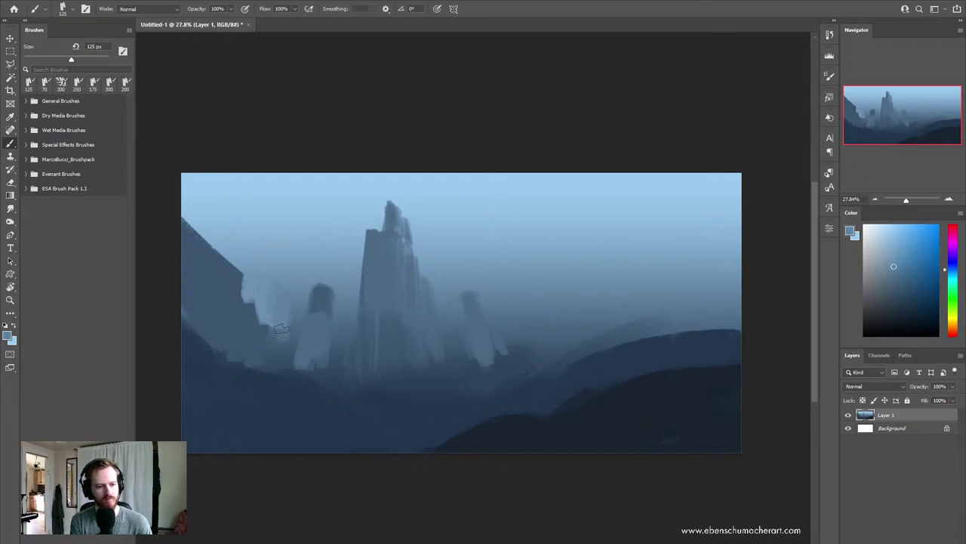
pyautogui.hotkey('shift', 'b')
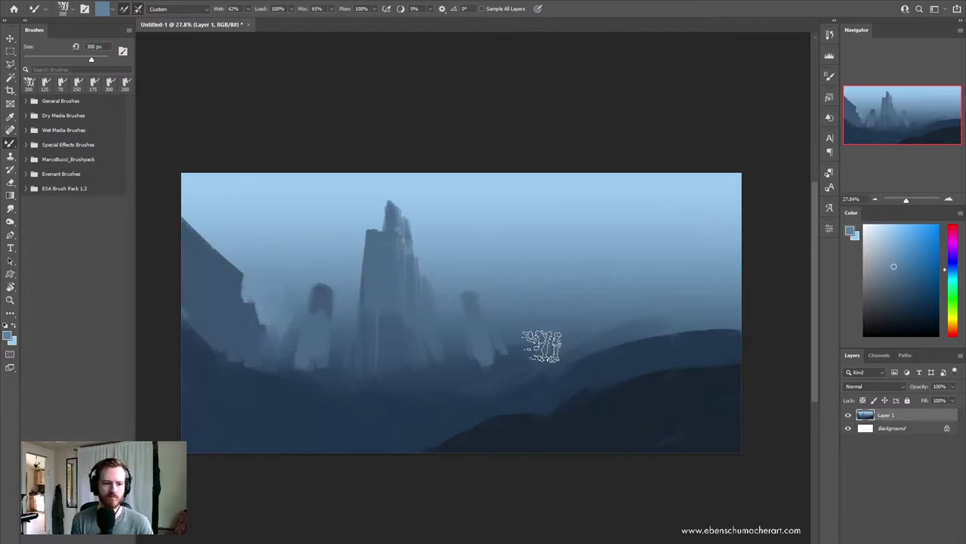
# Step: Add a faint teal glow to the central tower and hazy fog at the tower bases
pyautogui.click(951, 277)
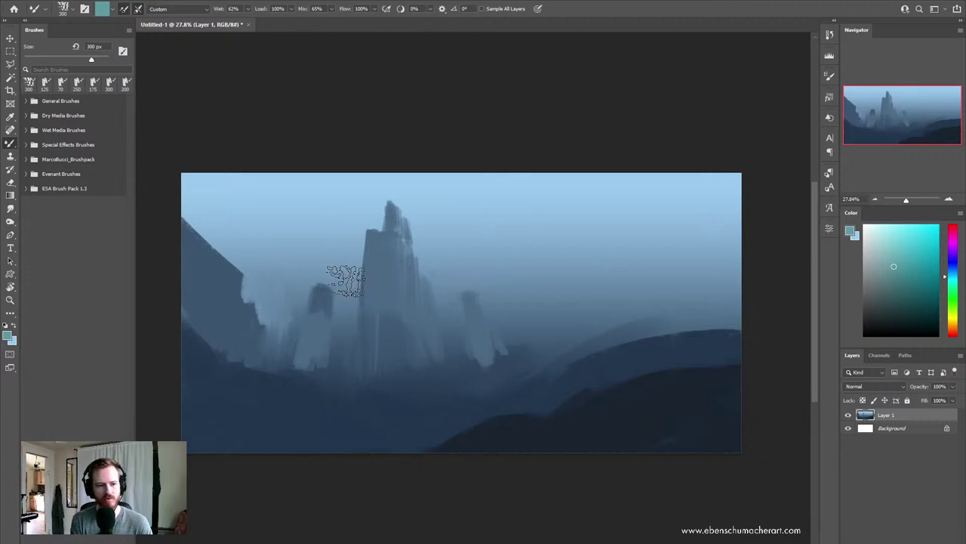
pyautogui.moveTo(388, 270); pyautogui.dragTo(385, 260)
pyautogui.moveTo(437, 363); pyautogui.dragTo(423, 392)
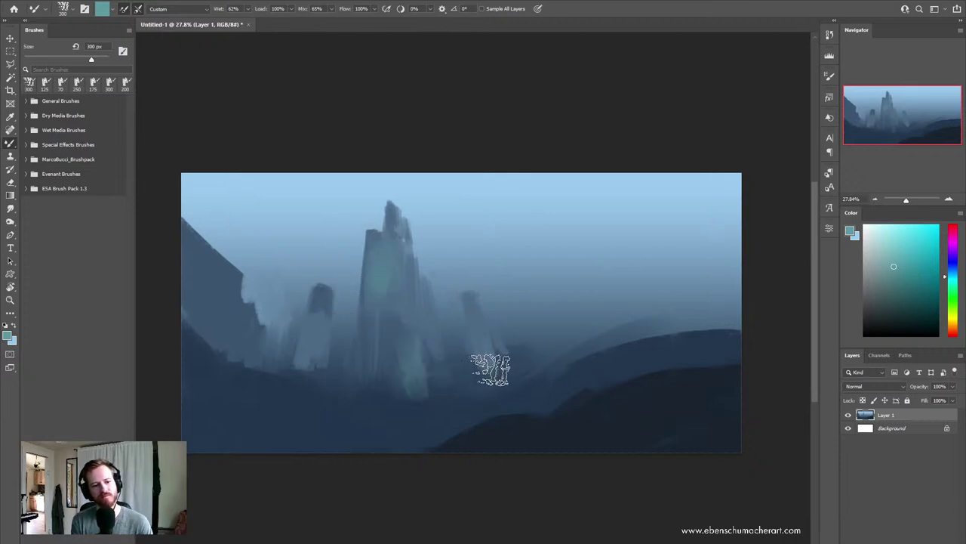
pyautogui.moveTo(313, 355); pyautogui.dragTo(312, 374)
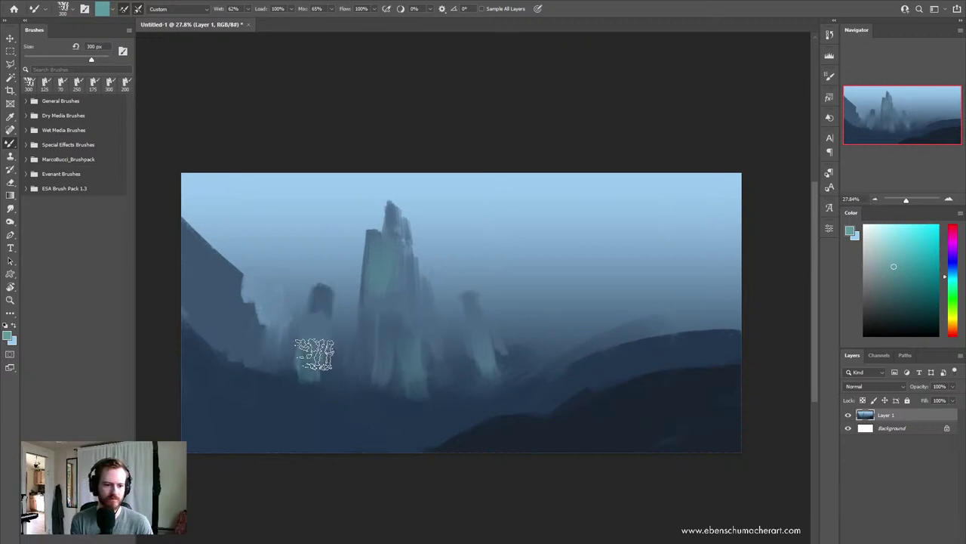
pyautogui.moveTo(332, 415); pyautogui.dragTo(394, 418)
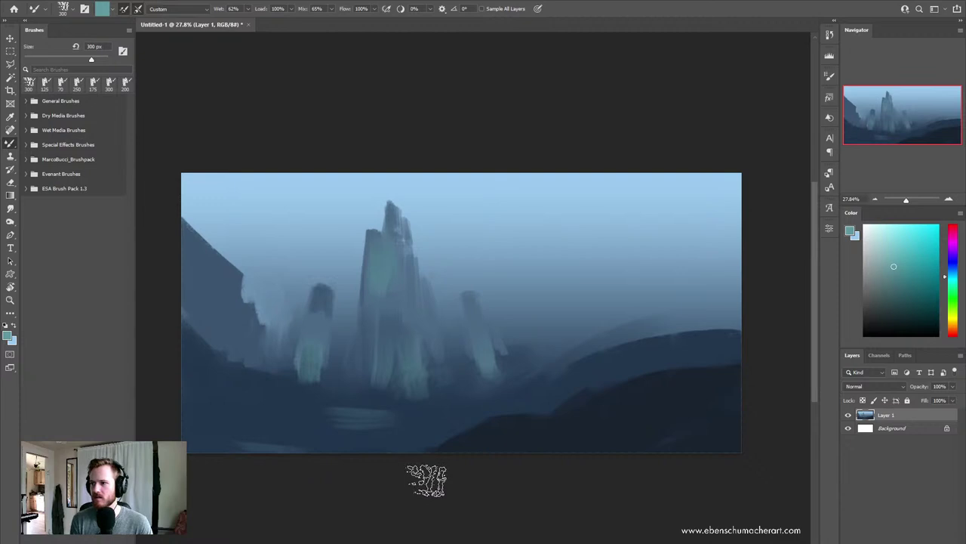
# Step: Brush a soft wispy cloud into the upper sky and pick a lighter sky blue
pyautogui.scroll(1, 422, 474)
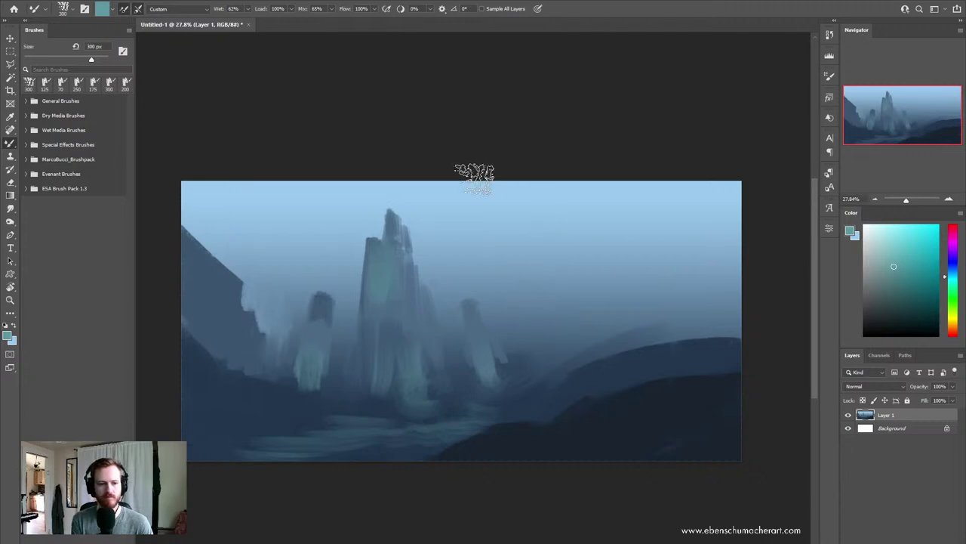
pyautogui.moveTo(585, 198); pyautogui.dragTo(587, 200)
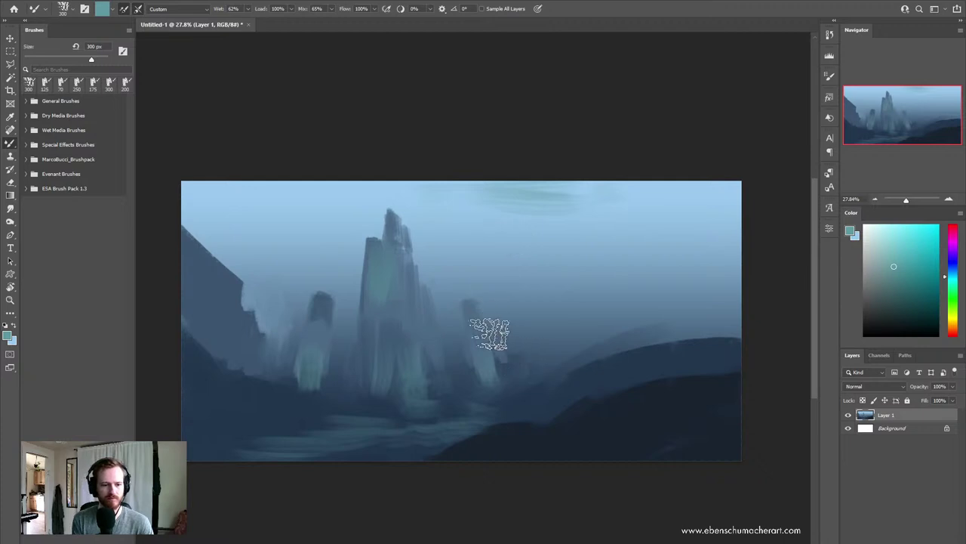
pyautogui.keyDown('alt'); pyautogui.click(457, 287); pyautogui.keyUp('alt')
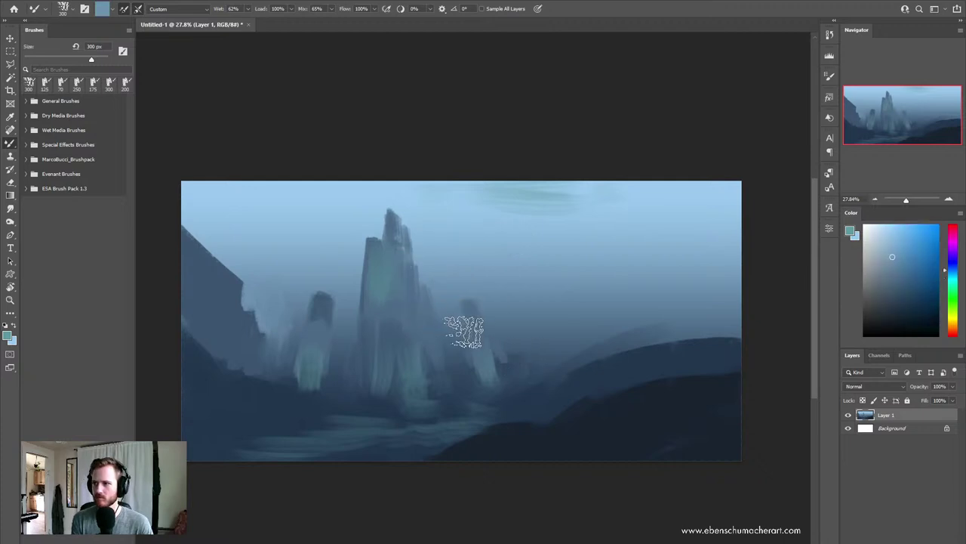
pyautogui.keyDown('alt'); pyautogui.click(468, 270); pyautogui.keyUp('alt')
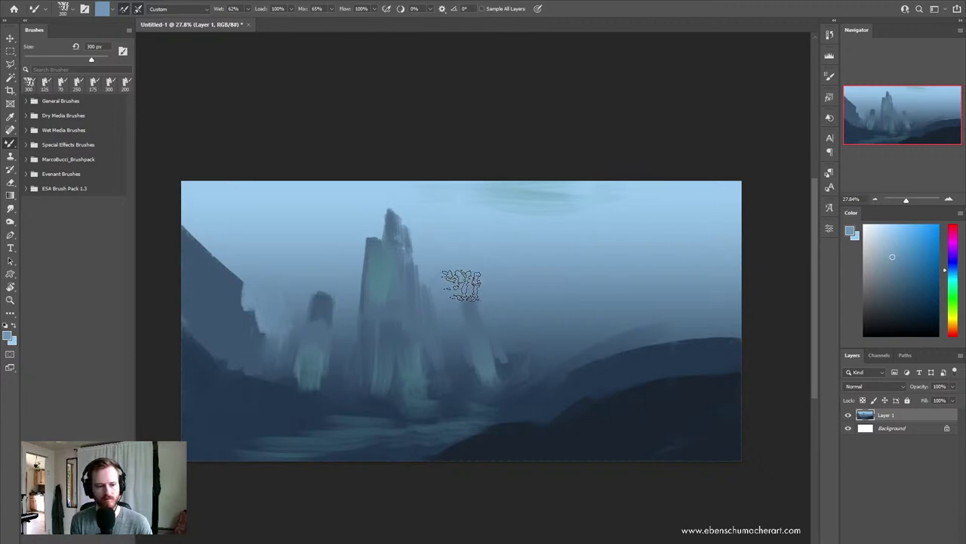
pyautogui.hotkey('shift', 'b')
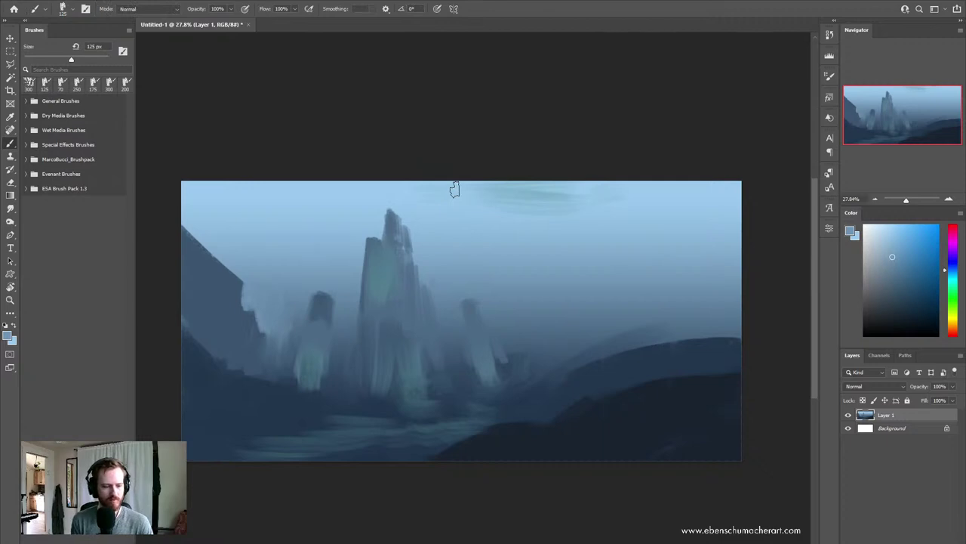
# Step: Load the ESA Soft Round brush from ESA Brush Pack 1.3, sample blues and enlarge it
pyautogui.click(10, 195)
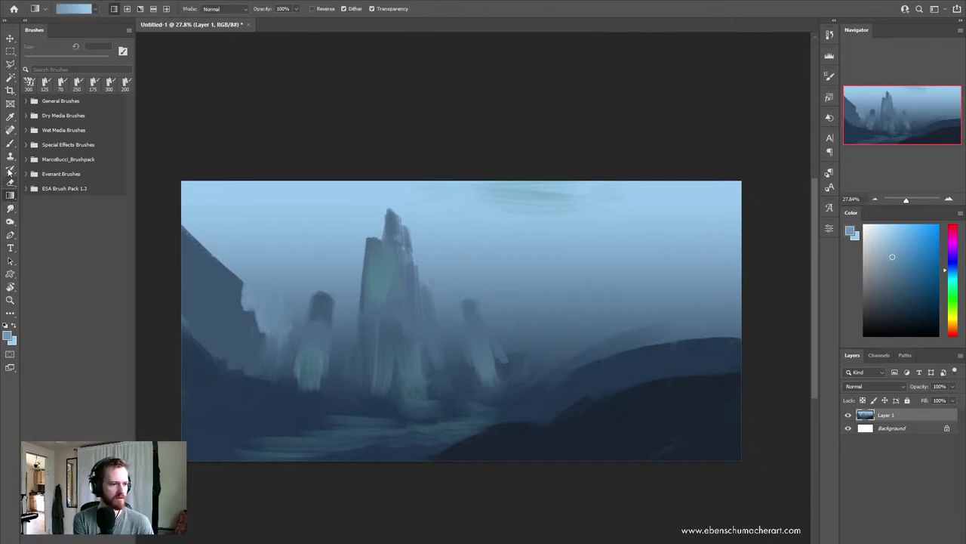
pyautogui.press('b')
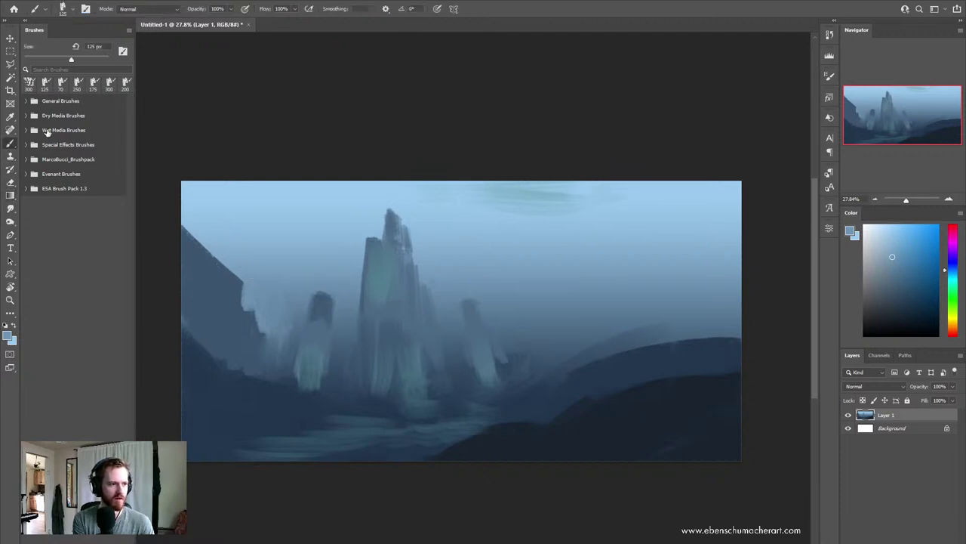
pyautogui.click(27, 190)
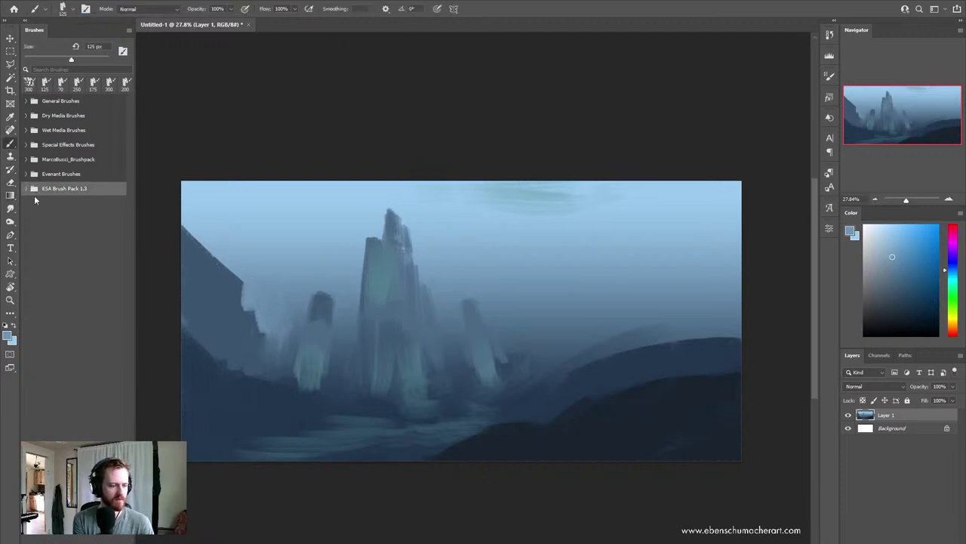
pyautogui.click(28, 189)
pyautogui.click(62, 275)
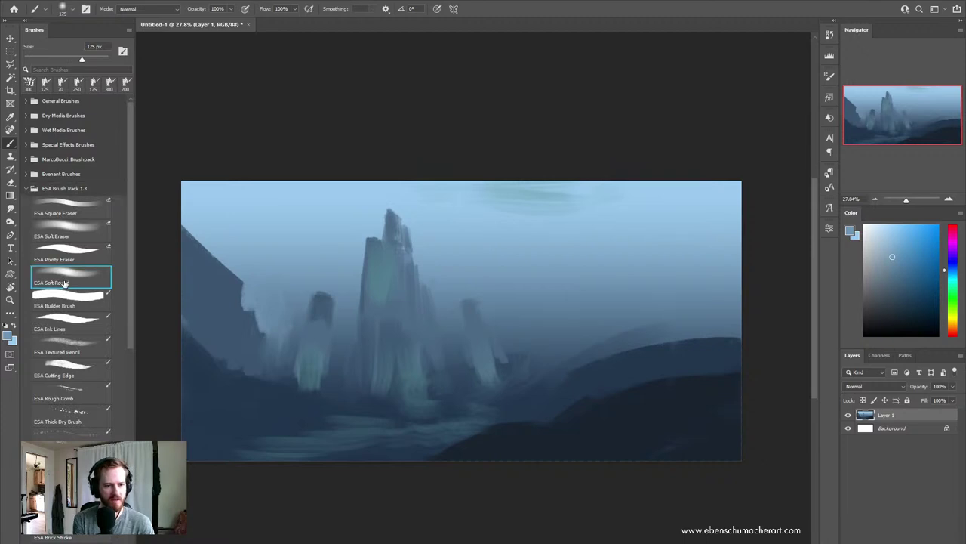
pyautogui.keyDown('alt'); pyautogui.click(556, 324); pyautogui.keyUp('alt')
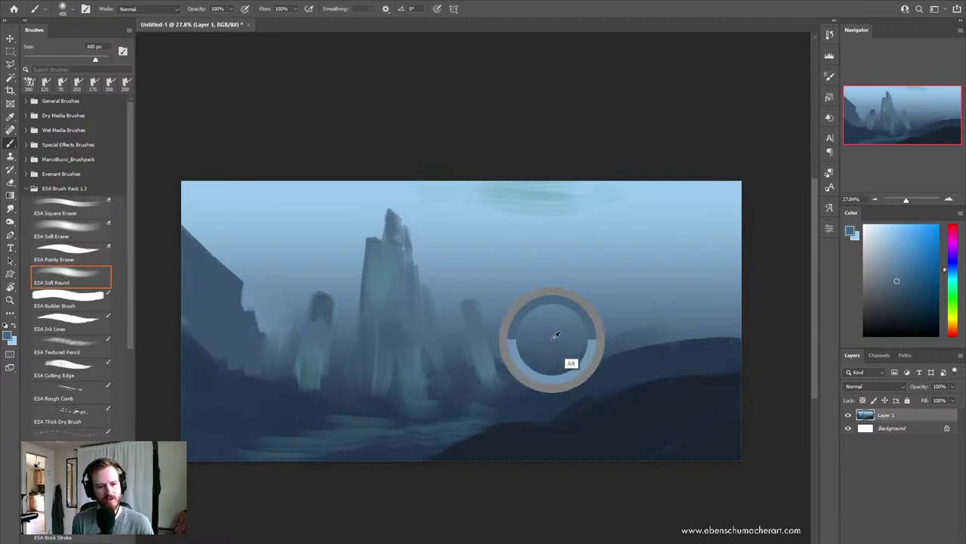
pyautogui.keyDown('alt'); pyautogui.click(608, 379); pyautogui.keyUp('alt')
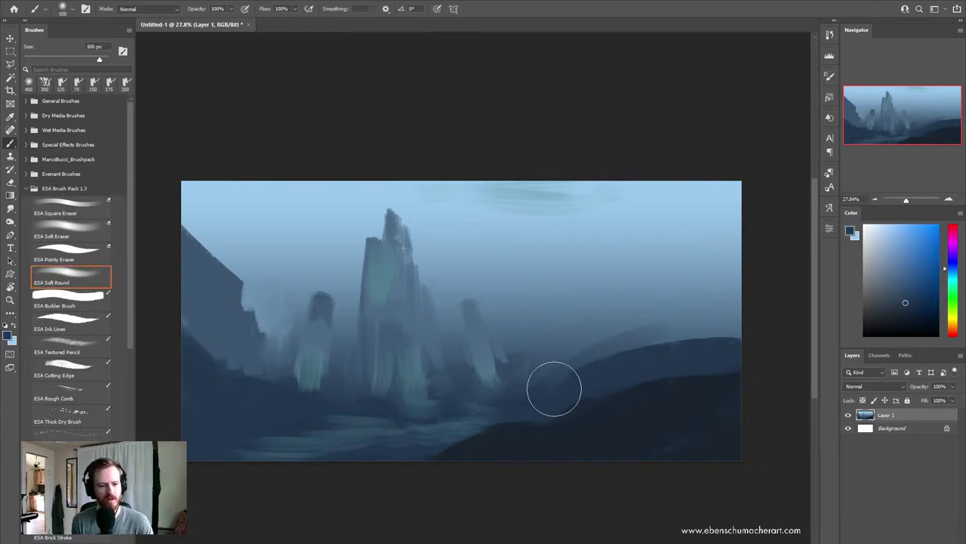
pyautogui.press(']')
pyautogui.press(']')
pyautogui.press(']')
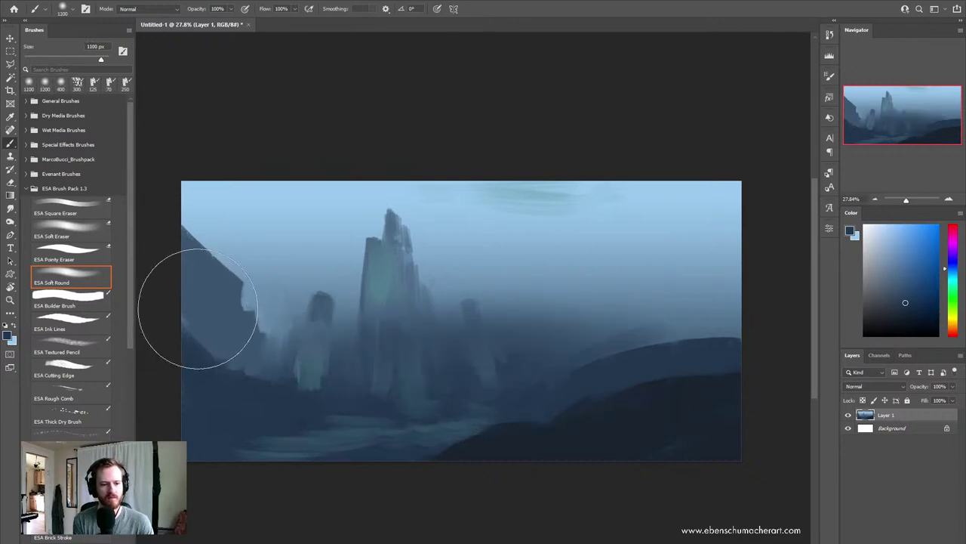
# Step: Wash broad pale cyan-blue fog over the mid hills, scene centre and upper-right sky
pyautogui.moveTo(437, 348); pyautogui.dragTo(574, 344)
pyautogui.keyDown('alt'); pyautogui.click(551, 302); pyautogui.keyUp('alt')
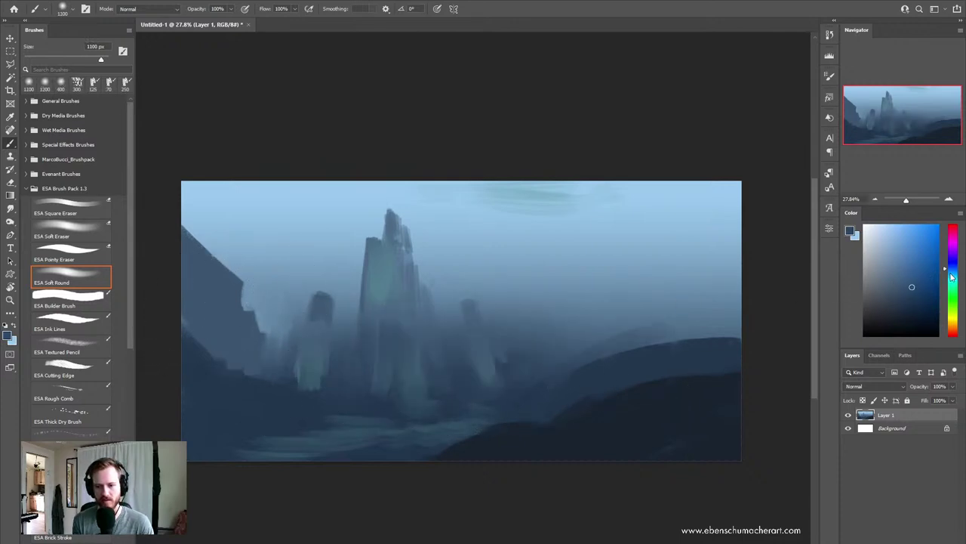
pyautogui.click(951, 276)
pyautogui.moveTo(483, 302); pyautogui.dragTo(589, 302)
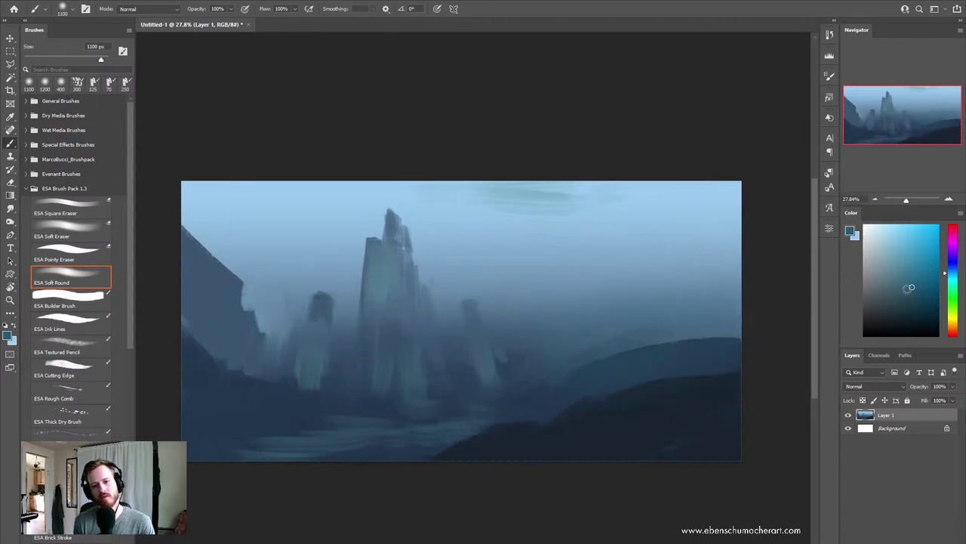
pyautogui.click(911, 287)
pyautogui.moveTo(589, 287)
pyautogui.mouseDown()
pyautogui.moveTo(740, 261)
pyautogui.moveTo(341, 302)
pyautogui.moveTo(302, 286)
pyautogui.moveTo(283, 335)
pyautogui.moveTo(216, 237)
pyautogui.moveTo(312, 237)
pyautogui.moveTo(315, 248)
pyautogui.moveTo(269, 216)
pyautogui.mouseUp()
pyautogui.click(908, 256)
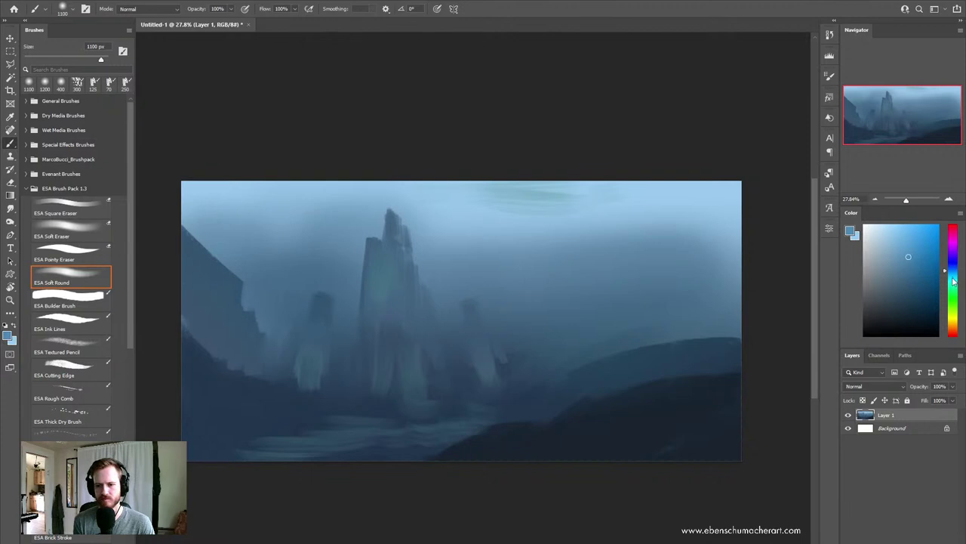
pyautogui.moveTo(954, 281); pyautogui.dragTo(953, 273)
pyautogui.click(901, 239)
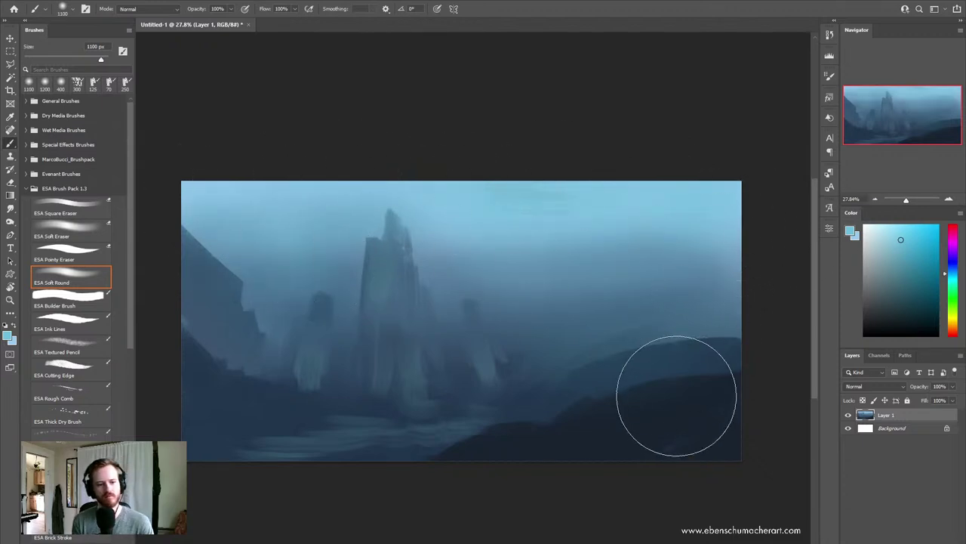
# Step: Sample a dark hill blue and dab a dark mark on the spire with 60 px ESA Ink Lines
pyautogui.press('alt')
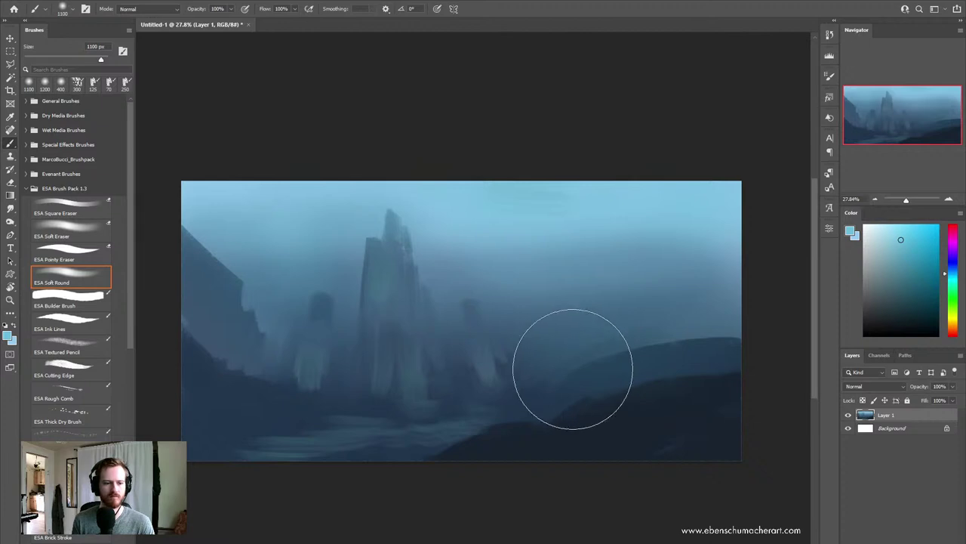
pyautogui.keyDown('alt'); pyautogui.click(385, 341); pyautogui.keyUp('alt')
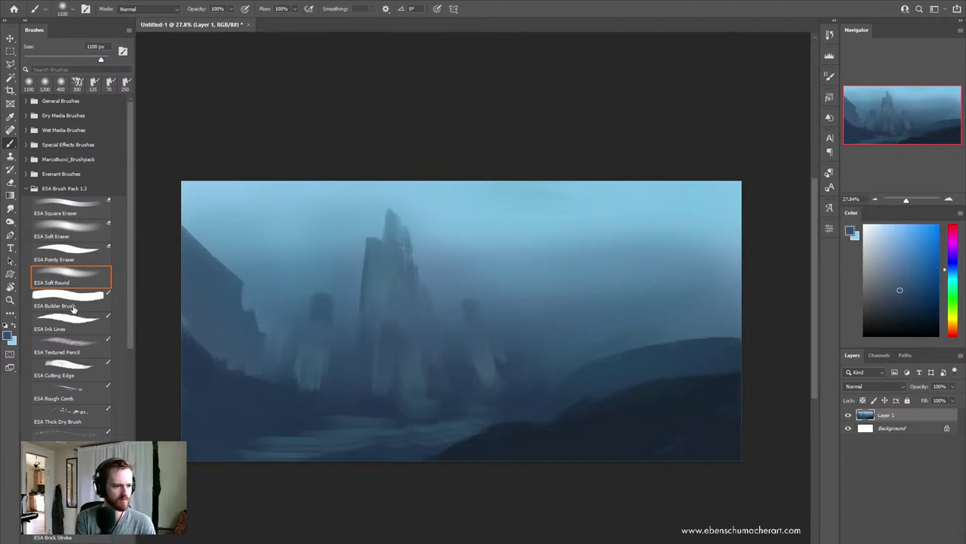
pyautogui.click(77, 322)
pyautogui.moveTo(370, 240); pyautogui.dragTo(368, 241)
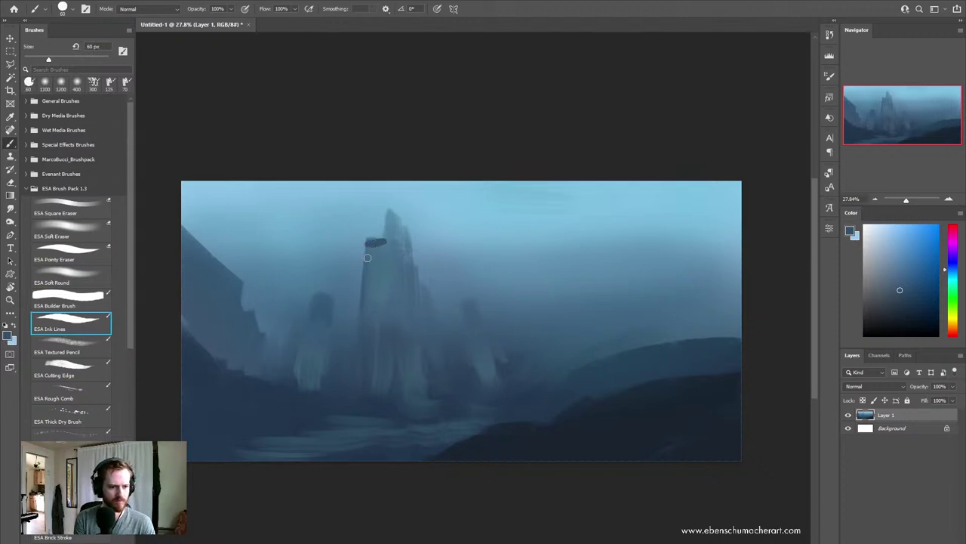
# Step: Undo the spire mark, switch to the ESA Cutting Edge brush and sample ruin blues
pyautogui.hotkey('ctrl', 'z')
pyautogui.click(71, 351)
pyautogui.click(72, 370)
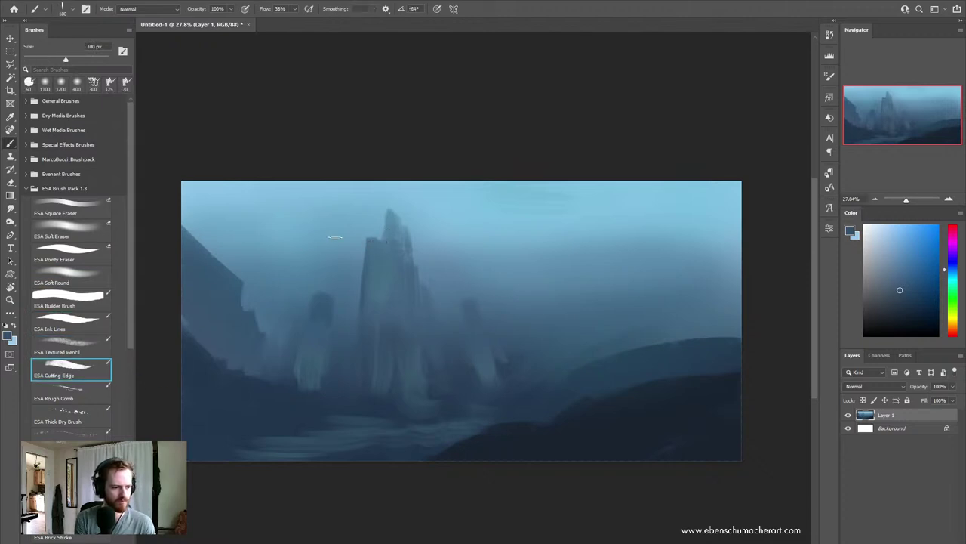
pyautogui.moveTo(376, 248)
pyautogui.mouseDown()
pyautogui.moveTo(369, 280)
pyautogui.moveTo(381, 246)
pyautogui.mouseUp()
pyautogui.keyDown('alt'); pyautogui.click(382, 284); pyautogui.keyUp('alt')
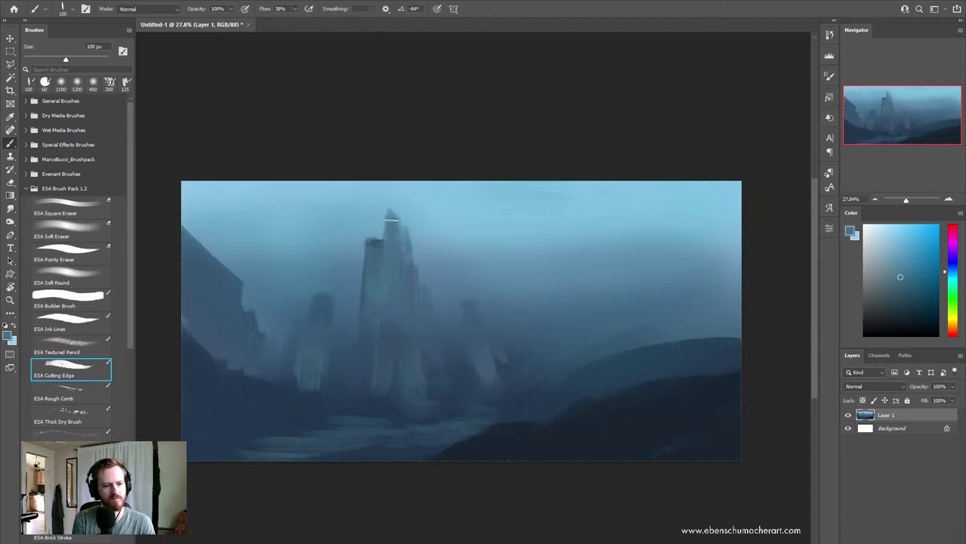
pyautogui.keyDown('alt'); pyautogui.click(409, 344); pyautogui.keyUp('alt')
pyautogui.keyDown('alt'); pyautogui.click(367, 234); pyautogui.keyUp('alt')
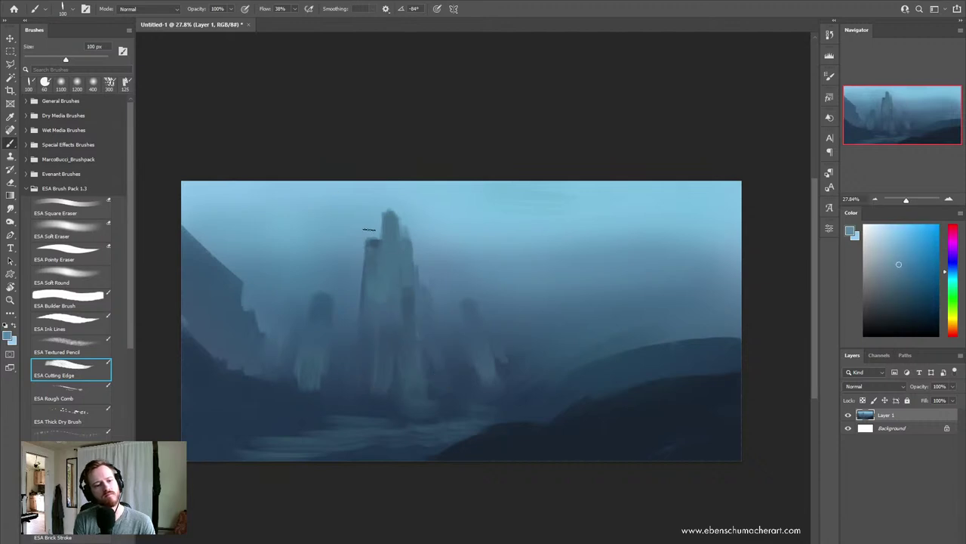
pyautogui.keyDown('alt'); pyautogui.click(460, 369); pyautogui.keyUp('alt')
# Step: Paint a dark crossbar with vertical supports, plus a lintel and pillar in the central ruins
pyautogui.moveTo(363, 308); pyautogui.dragTo(414, 305)
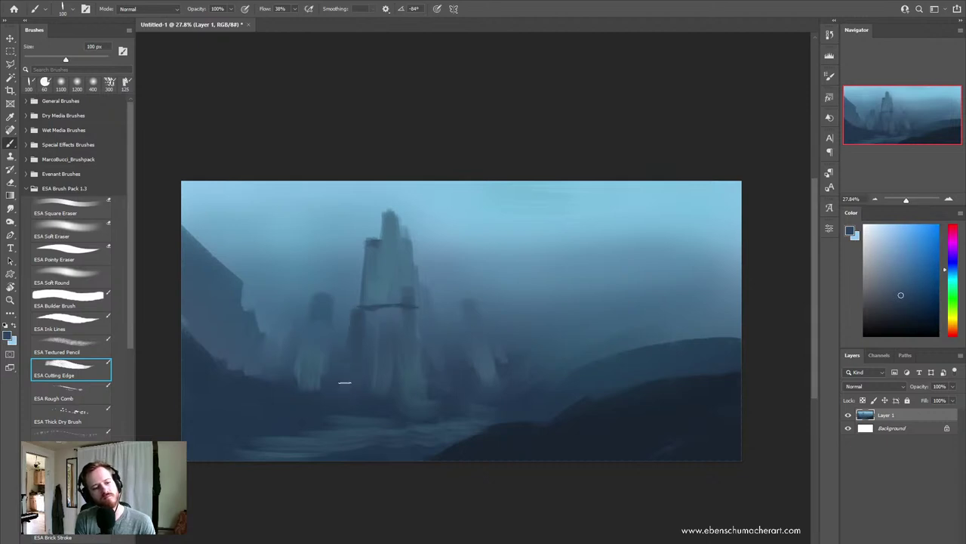
pyautogui.moveTo(374, 347); pyautogui.dragTo(394, 310)
pyautogui.moveTo(405, 370)
pyautogui.mouseDown()
pyautogui.moveTo(409, 308)
pyautogui.moveTo(416, 358)
pyautogui.mouseUp()
pyautogui.moveTo(411, 306); pyautogui.dragTo(405, 360)
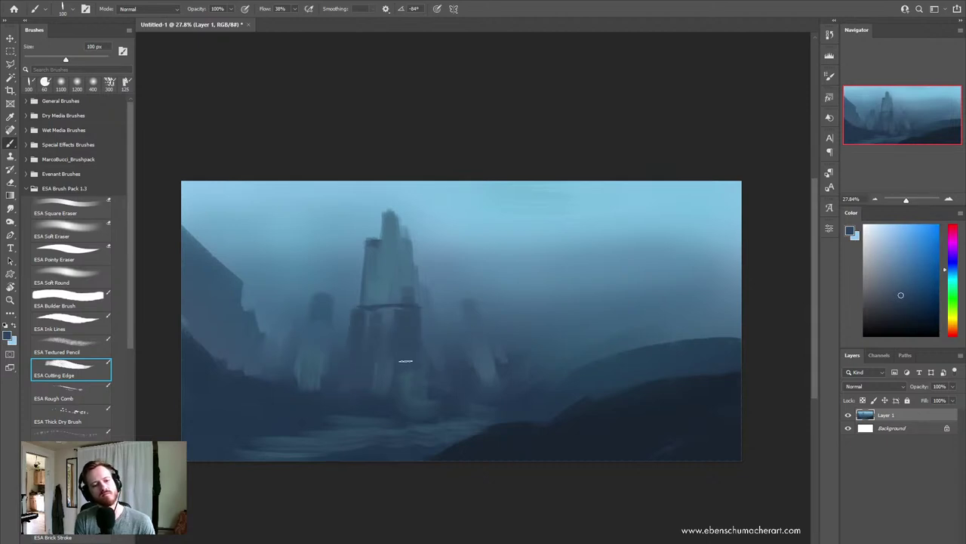
pyautogui.moveTo(389, 329); pyautogui.dragTo(390, 311)
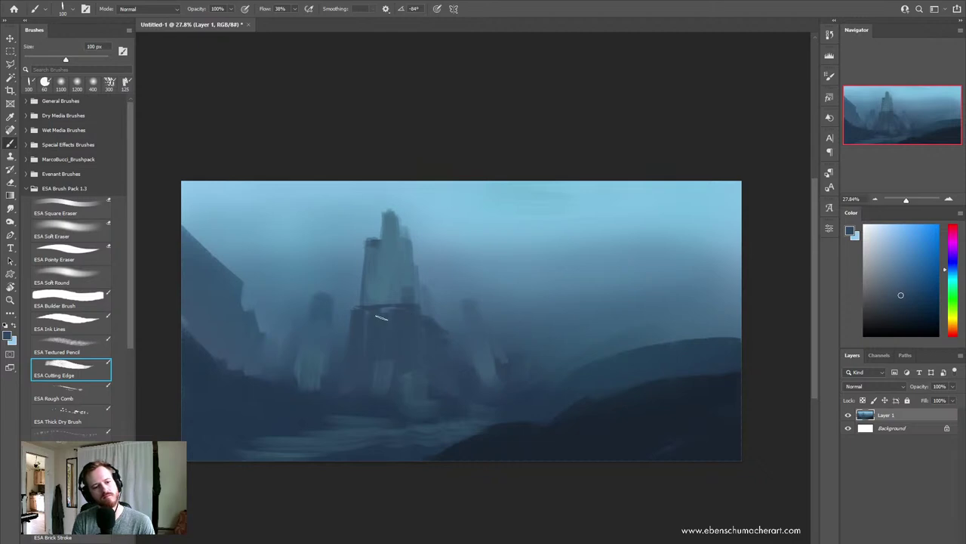
pyautogui.moveTo(318, 385)
pyautogui.mouseDown()
pyautogui.moveTo(320, 360)
pyautogui.moveTo(353, 356)
pyautogui.mouseUp()
pyautogui.moveTo(347, 358)
pyautogui.mouseDown()
pyautogui.moveTo(342, 385)
pyautogui.moveTo(323, 370)
pyautogui.moveTo(353, 392)
pyautogui.mouseUp()
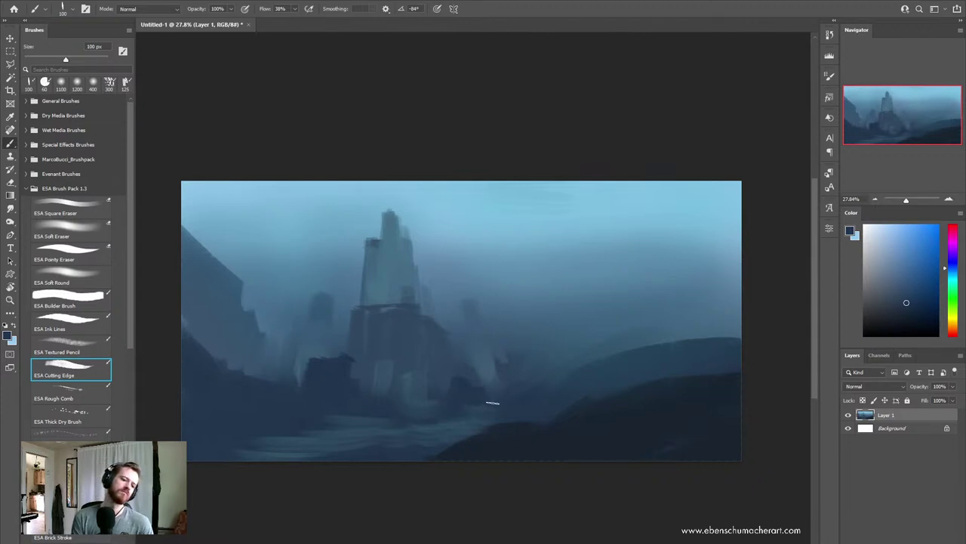
# Step: Brighten the tower's left edge with progressively lighter sampled blues
pyautogui.keyDown('alt'); pyautogui.click(358, 294); pyautogui.keyUp('alt')
pyautogui.moveTo(359, 259); pyautogui.dragTo(359, 285)
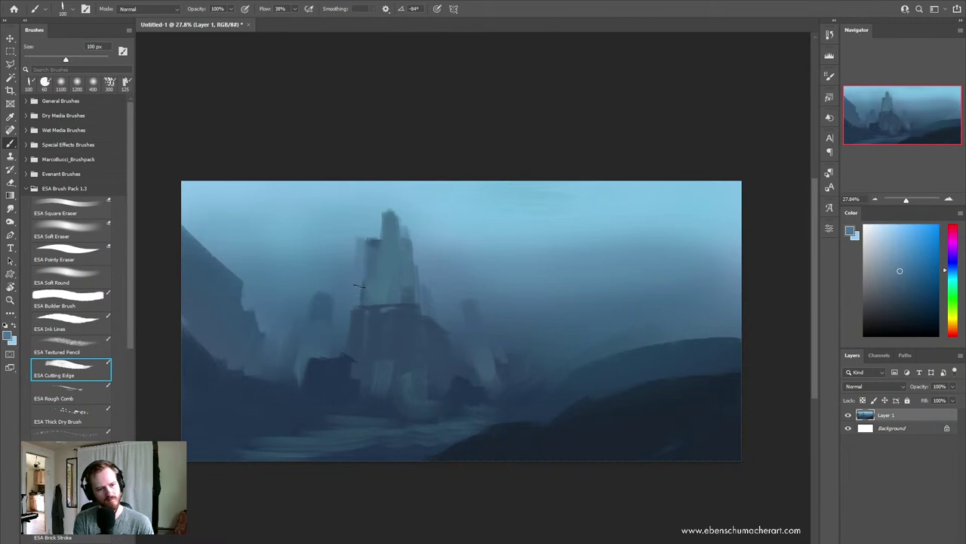
pyautogui.keyDown('alt'); pyautogui.click(363, 226); pyautogui.keyUp('alt')
pyautogui.moveTo(362, 236); pyautogui.dragTo(360, 249)
# Step: Toggle between the Mixer Brush and regular Brush while sampling darker hill blues
pyautogui.hotkey('shift', 'b')
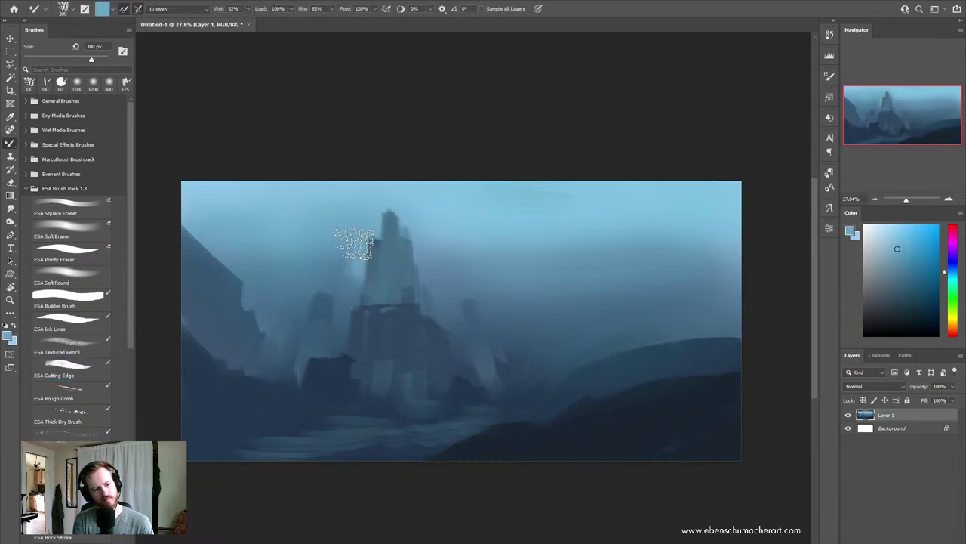
pyautogui.hotkey('shift', 'b')
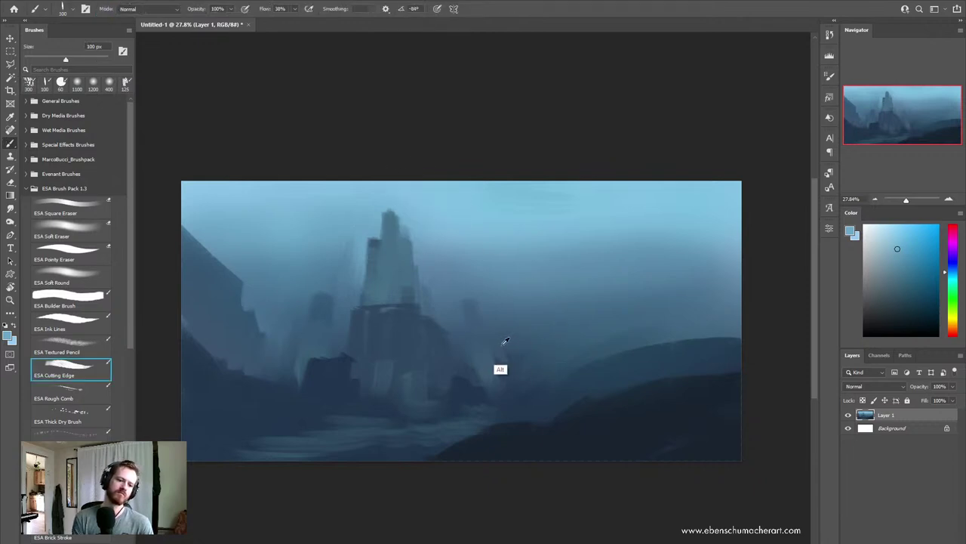
pyautogui.keyDown('alt'); pyautogui.click(520, 371); pyautogui.keyUp('alt')
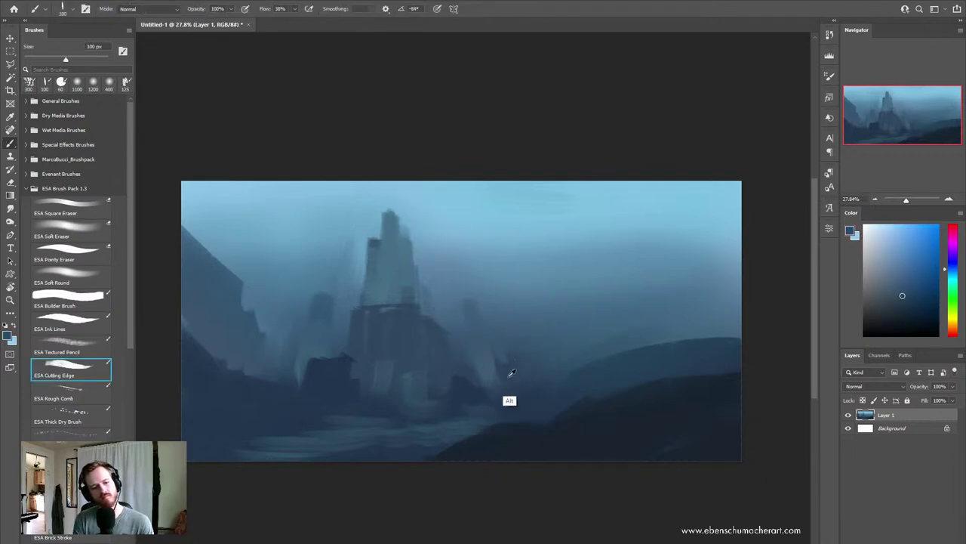
pyautogui.keyDown('alt'); pyautogui.click(486, 390); pyautogui.keyUp('alt')
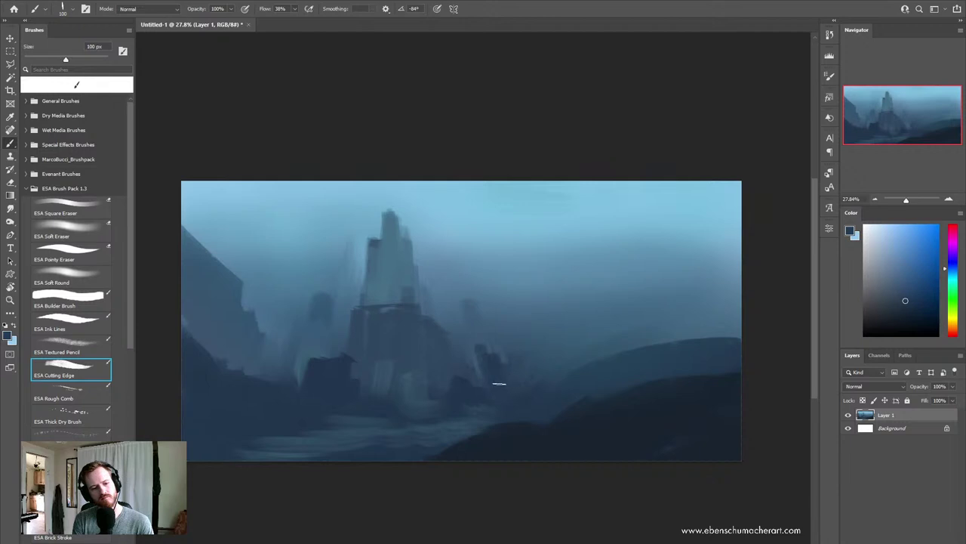
pyautogui.hotkey('shift', 'b')
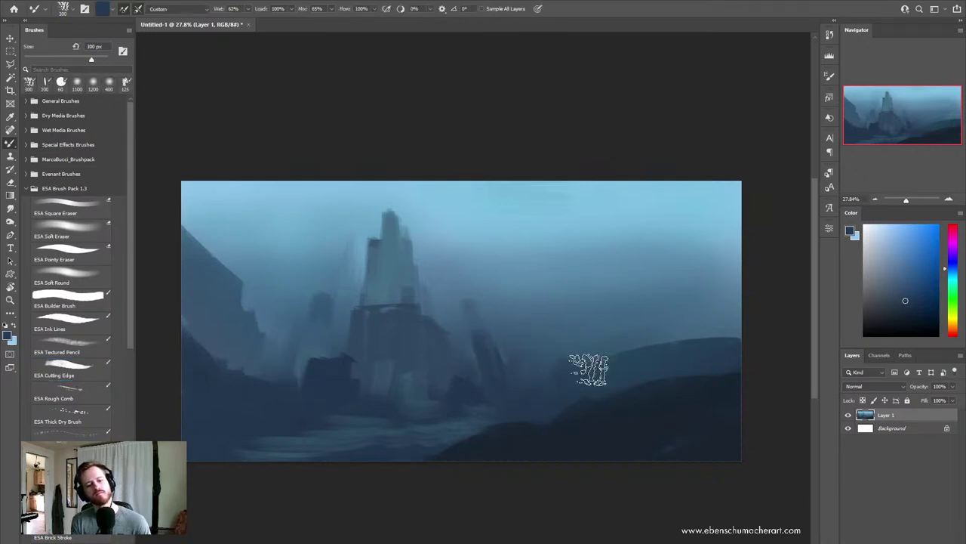
pyautogui.hotkey('shift', 'b')
# Step: Paint a tall curved dark pillar on the right with thin spires and a small rock beside it
pyautogui.keyDown('alt'); pyautogui.click(624, 356); pyautogui.keyUp('alt')
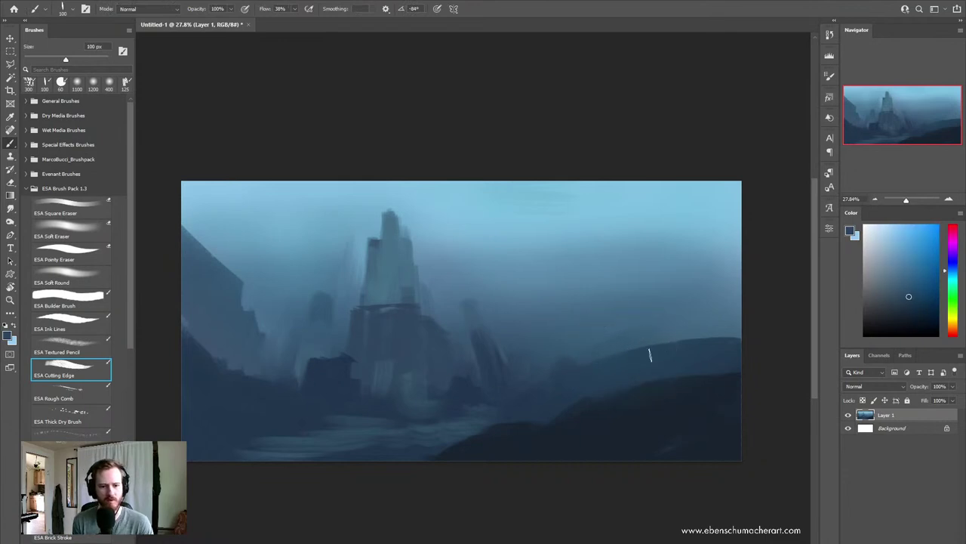
pyautogui.moveTo(622, 290)
pyautogui.mouseDown()
pyautogui.moveTo(640, 352)
pyautogui.moveTo(603, 118)
pyautogui.mouseUp()
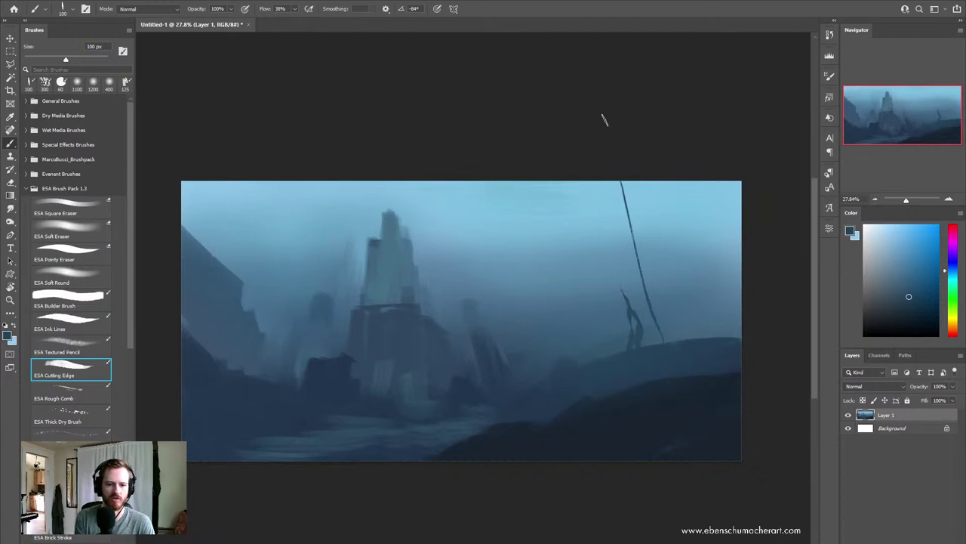
pyautogui.hotkey('ctrl', 'z')
pyautogui.moveTo(660, 345); pyautogui.dragTo(614, 241)
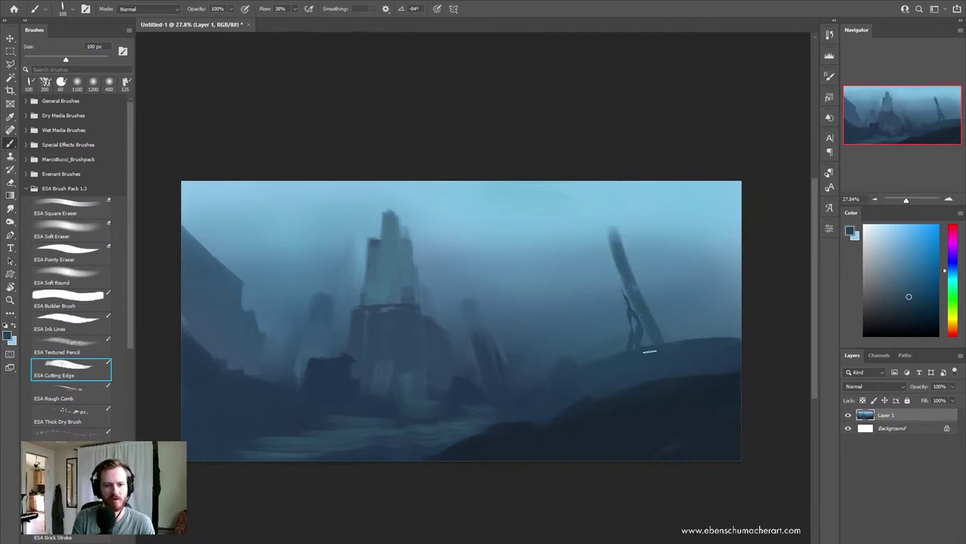
pyautogui.moveTo(649, 347); pyautogui.dragTo(611, 139)
pyautogui.moveTo(608, 353); pyautogui.dragTo(589, 308)
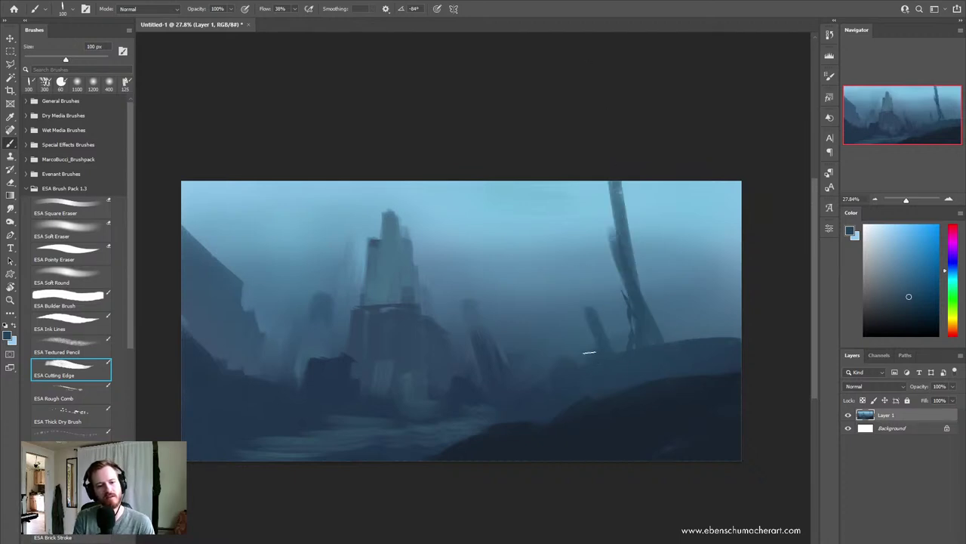
pyautogui.moveTo(704, 338)
pyautogui.mouseDown()
pyautogui.moveTo(692, 309)
pyautogui.moveTo(680, 328)
pyautogui.mouseUp()
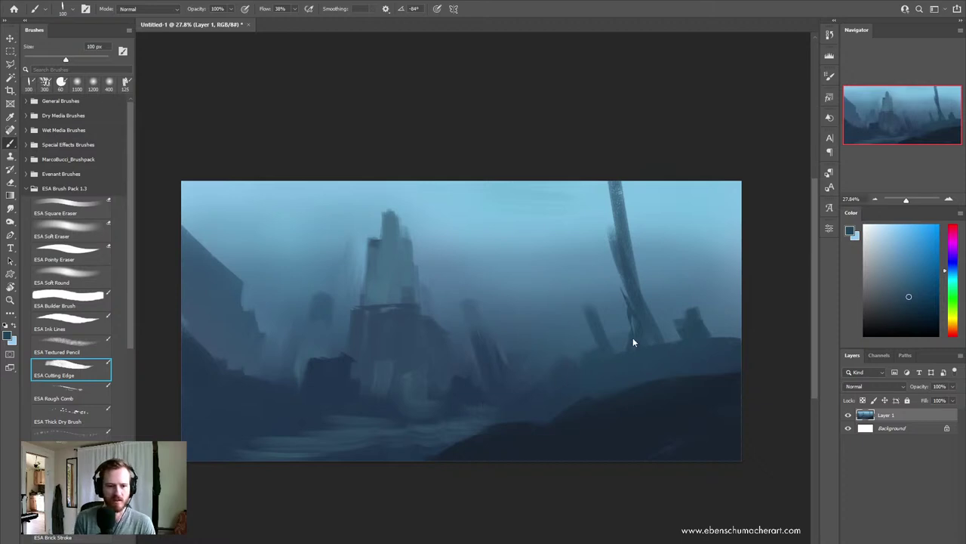
pyautogui.moveTo(600, 349); pyautogui.dragTo(563, 236)
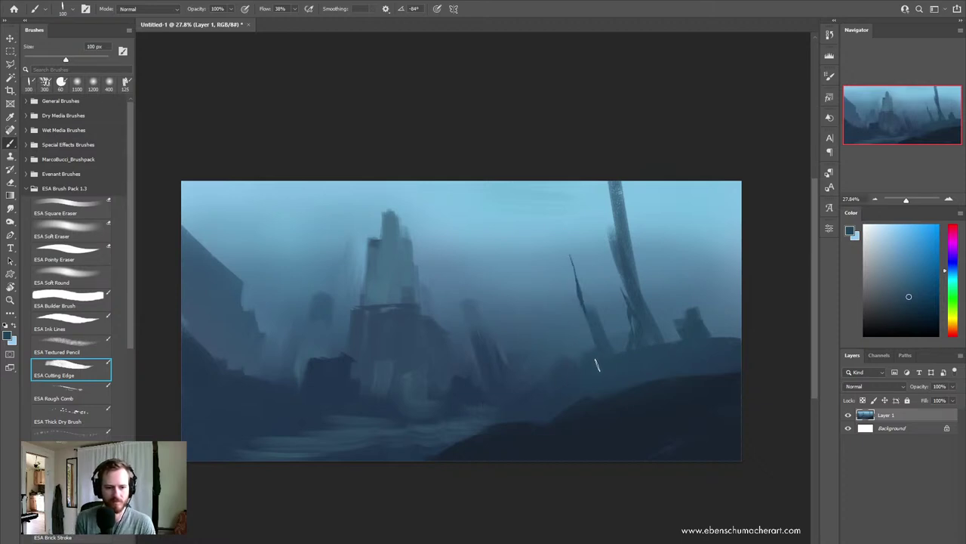
pyautogui.moveTo(596, 364); pyautogui.dragTo(571, 307)
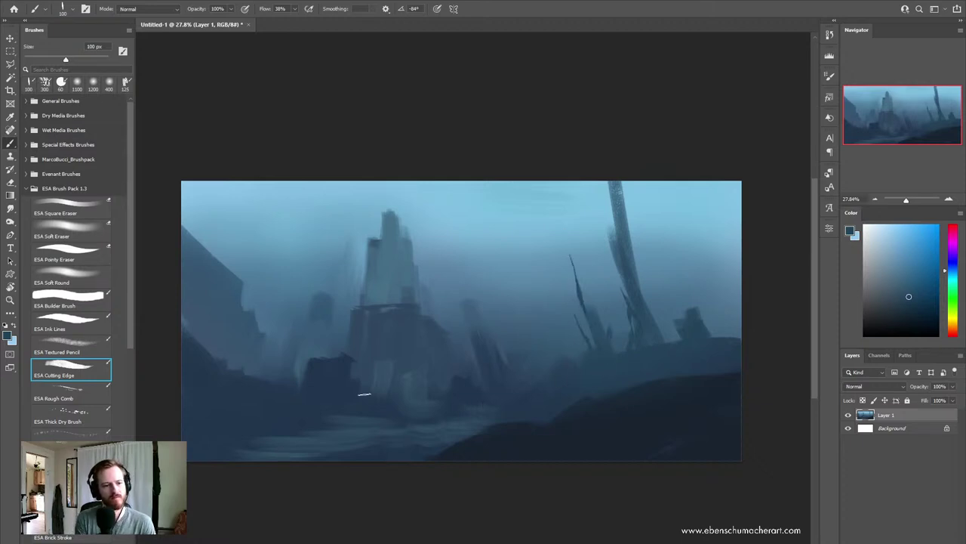
# Step: Paint a tall dark kelp stalk rising along the left edge with short strokes at its base
pyautogui.keyDown('alt'); pyautogui.click(198, 368); pyautogui.keyUp('alt')
pyautogui.moveTo(201, 355)
pyautogui.mouseDown()
pyautogui.moveTo(209, 248)
pyautogui.moveTo(205, 282)
pyautogui.mouseUp()
pyautogui.moveTo(220, 236); pyautogui.dragTo(232, 182)
pyautogui.moveTo(215, 370); pyautogui.dragTo(212, 332)
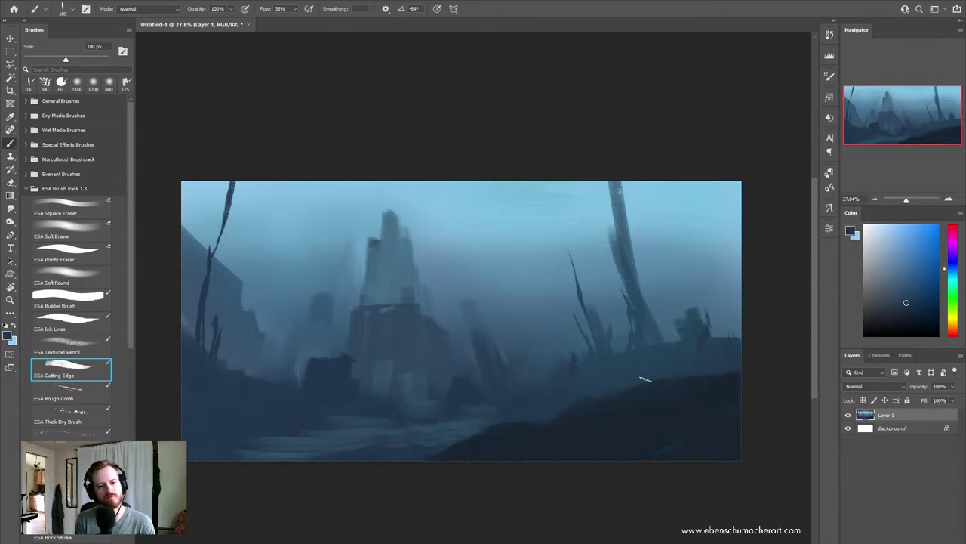
# Step: Sample right-ruin colours and paint dark detail on the right-hand ruins
pyautogui.click(675, 379)
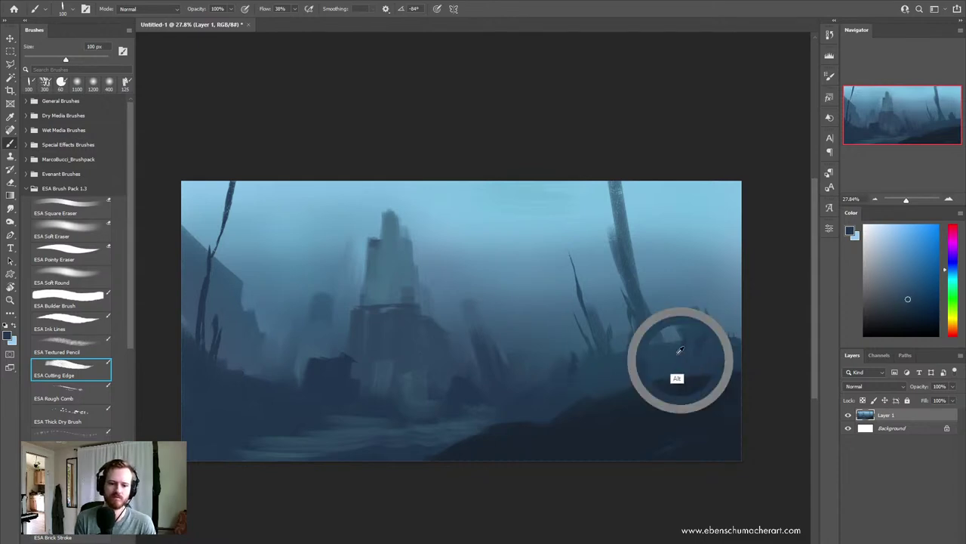
pyautogui.click(698, 362)
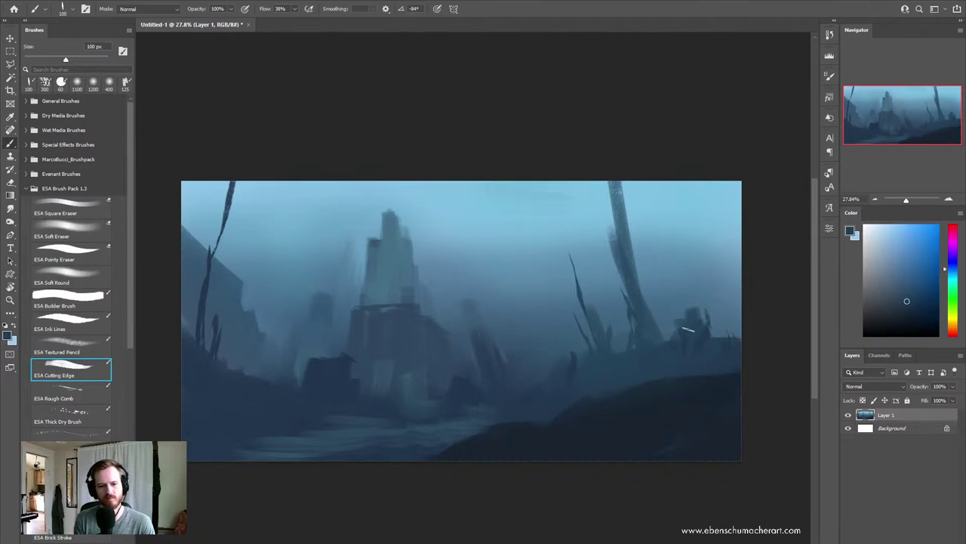
pyautogui.moveTo(687, 329); pyautogui.dragTo(677, 284)
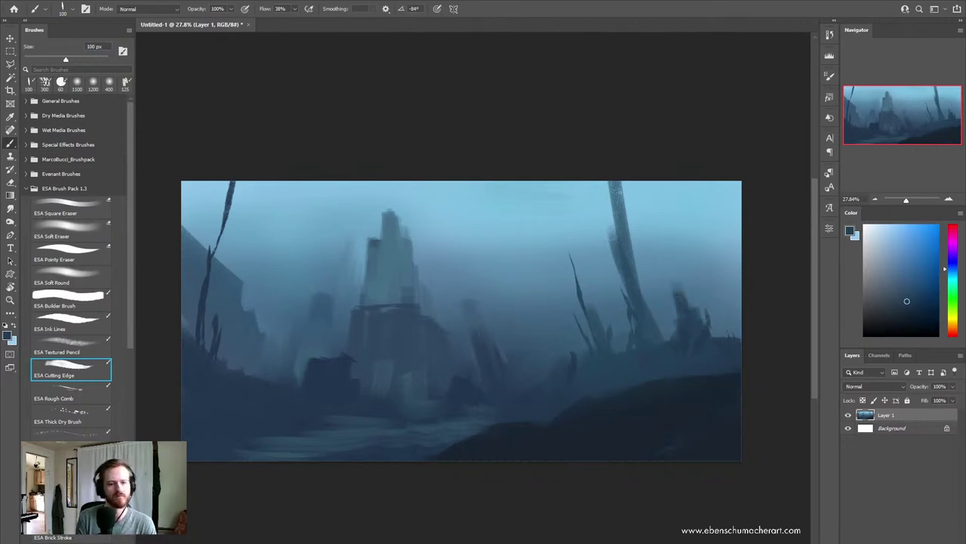
pyautogui.keyDown('alt'); pyautogui.click(596, 428); pyautogui.keyUp('alt')
pyautogui.keyDown('alt'); pyautogui.click(638, 425); pyautogui.keyUp('alt')
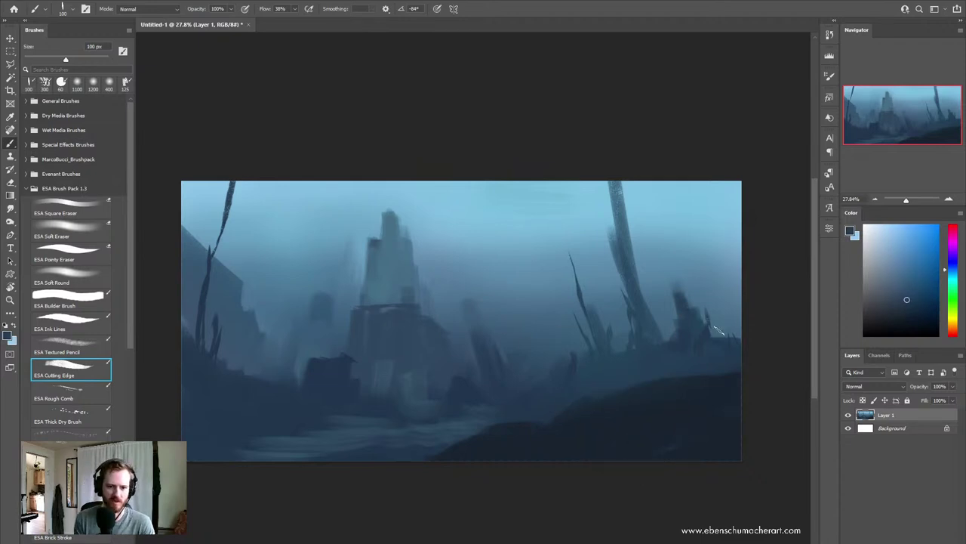
# Step: Add lighter strokes to the left cliff and dark leafy fronds on the left kelp
pyautogui.keyDown('alt'); pyautogui.click(230, 311); pyautogui.keyUp('alt')
pyautogui.moveTo(233, 313); pyautogui.dragTo(228, 270)
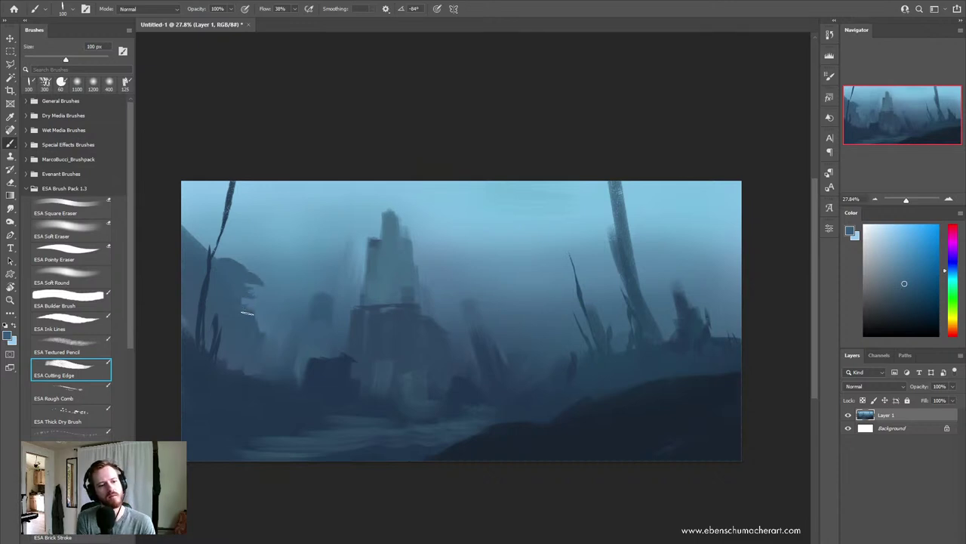
pyautogui.moveTo(185, 219); pyautogui.dragTo(211, 228)
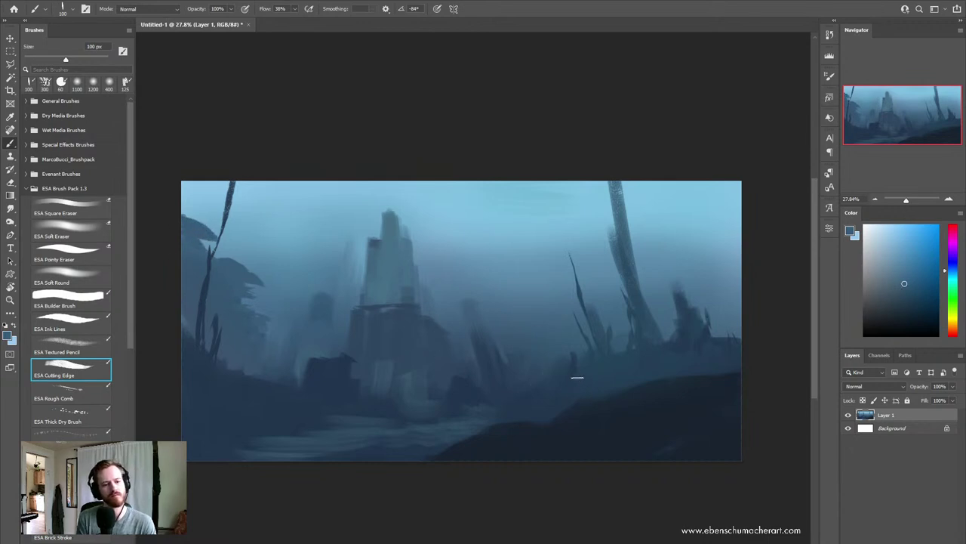
# Step: Sample a seafloor colour and paint a light stroke along the bottom edge
pyautogui.press('alt')
pyautogui.keyDown('alt'); pyautogui.click(325, 451); pyautogui.keyUp('alt')
pyautogui.moveTo(309, 456); pyautogui.dragTo(401, 453)
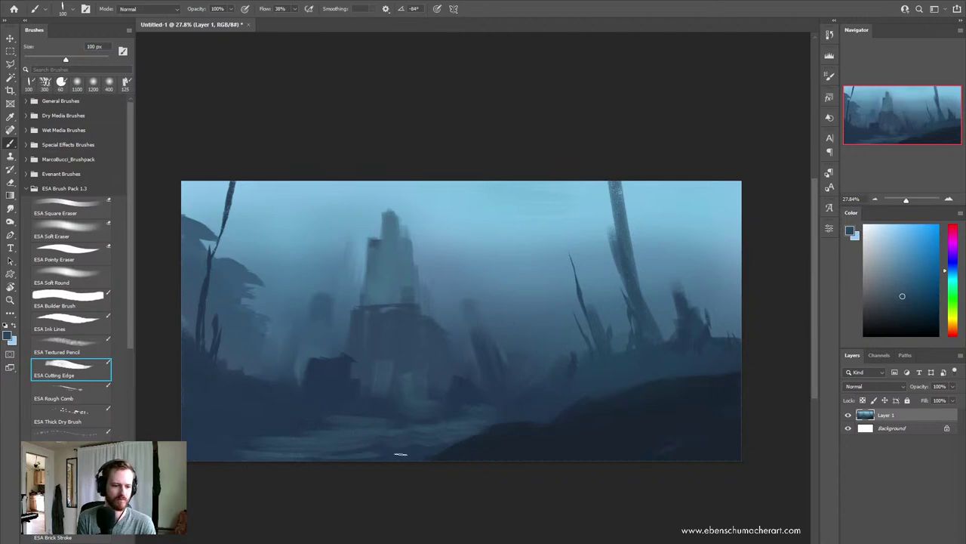
# Step: Resize the brush between 100 and 250 px while sampling light and dark tower and foreground blues
pyautogui.press(']')
pyautogui.press(']')
pyautogui.press(']')
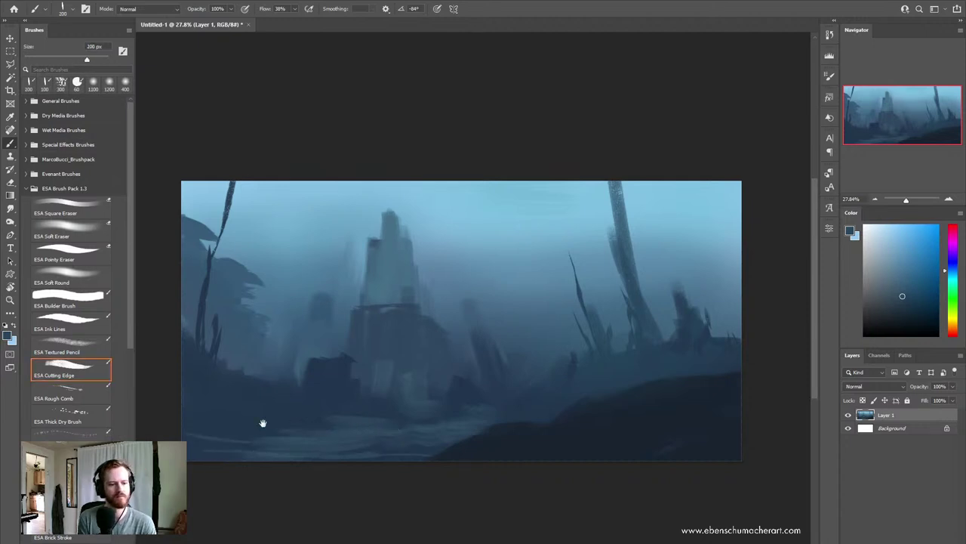
pyautogui.keyDown('alt'); pyautogui.click(268, 417); pyautogui.keyUp('alt')
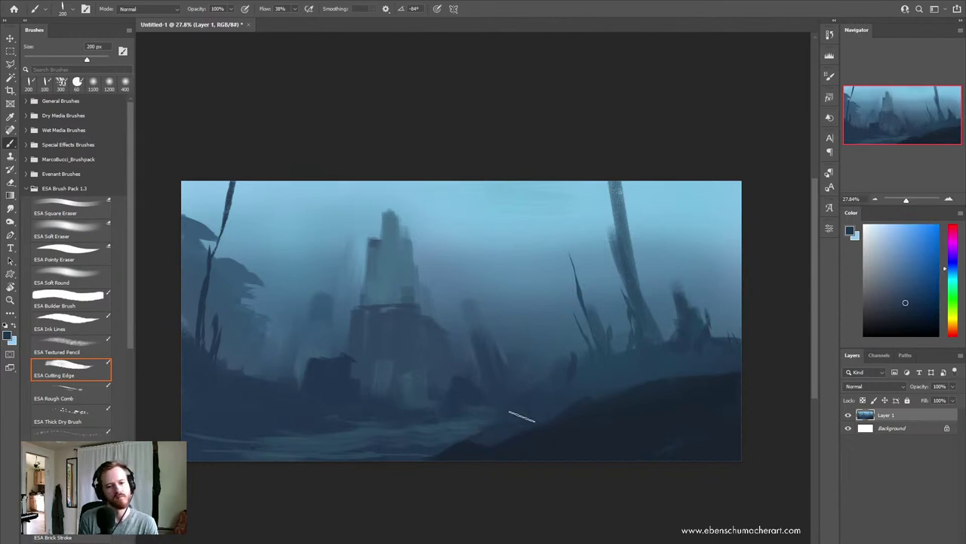
pyautogui.keyDown('alt'); pyautogui.click(434, 441); pyautogui.keyUp('alt')
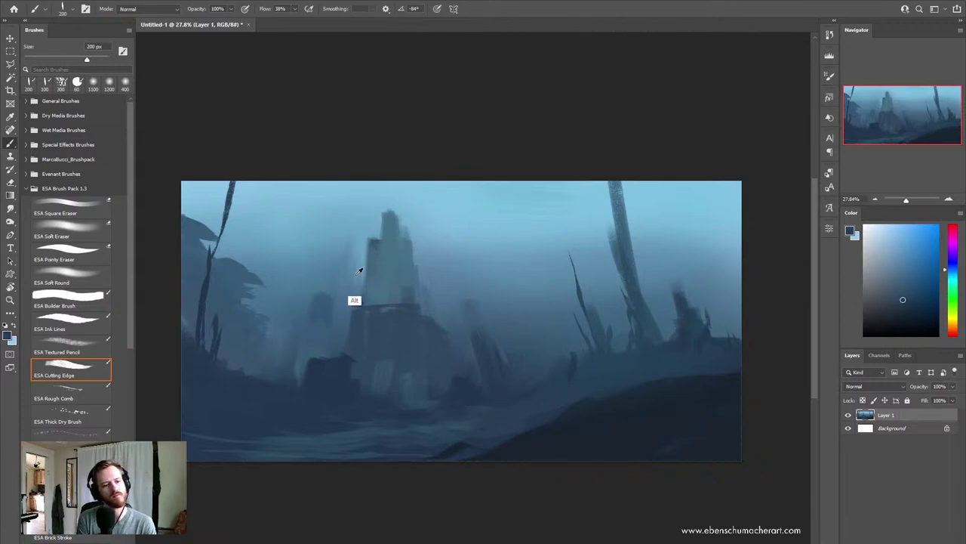
pyautogui.keyDown('alt'); pyautogui.click(382, 259); pyautogui.keyUp('alt')
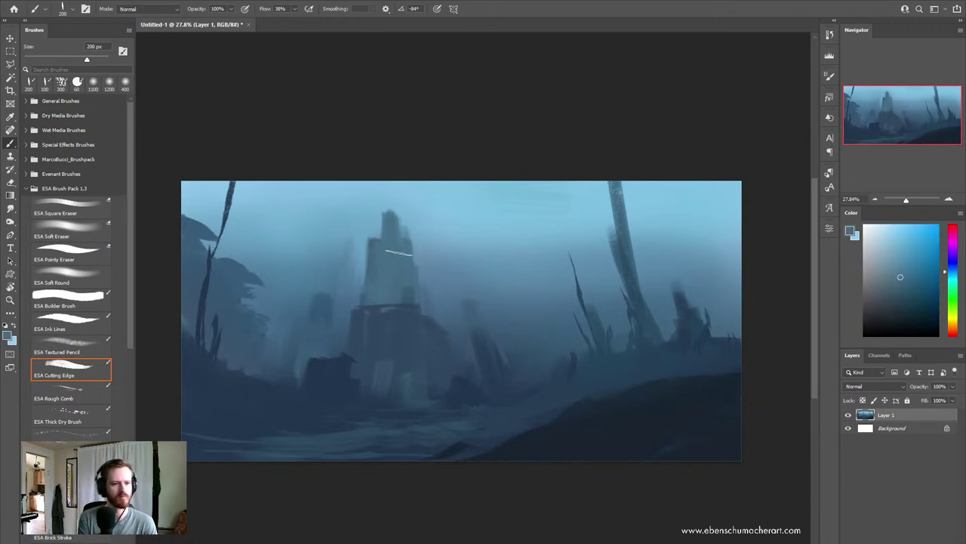
pyautogui.press(']')
pyautogui.press('[')
pyautogui.press('[')
pyautogui.press('[')
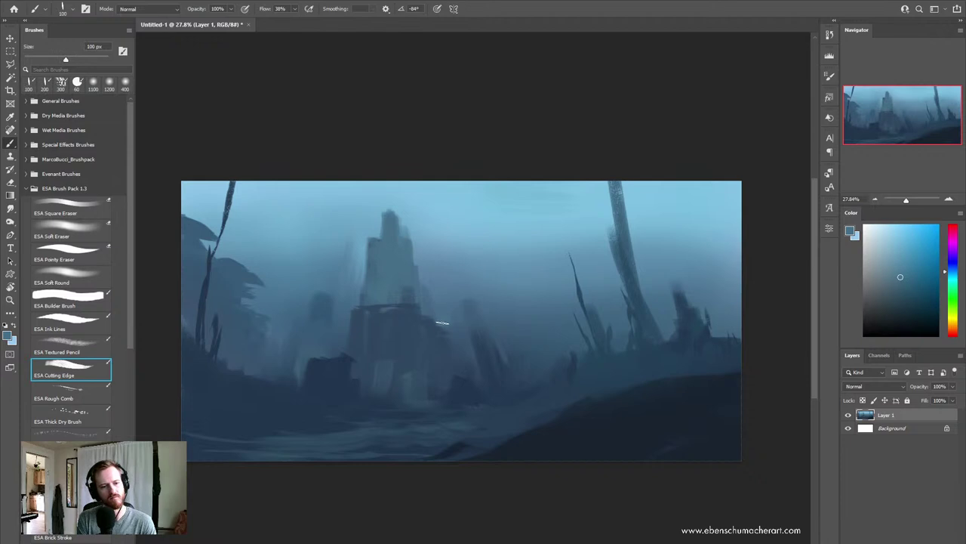
pyautogui.keyDown('alt'); pyautogui.click(387, 347); pyautogui.keyUp('alt')
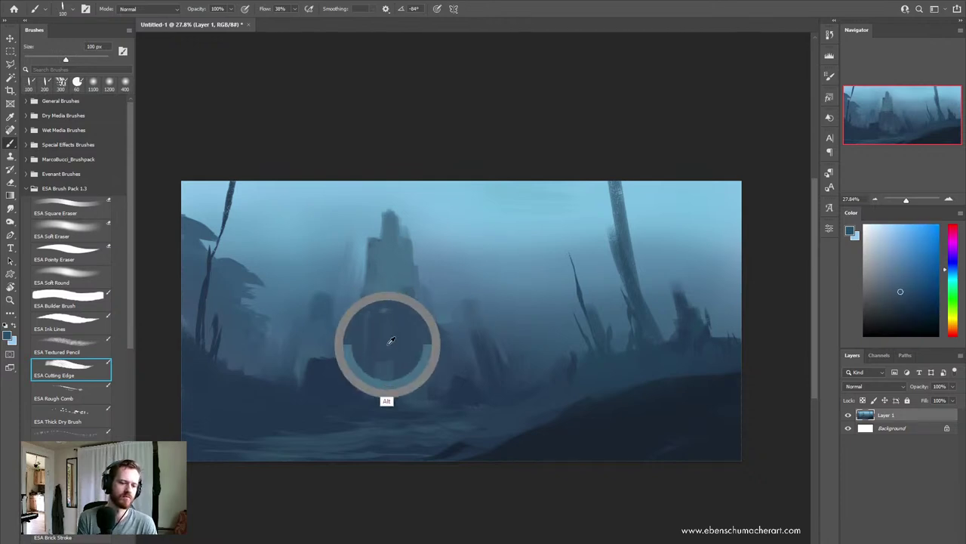
pyautogui.keyDown('alt'); pyautogui.click(466, 387); pyautogui.keyUp('alt')
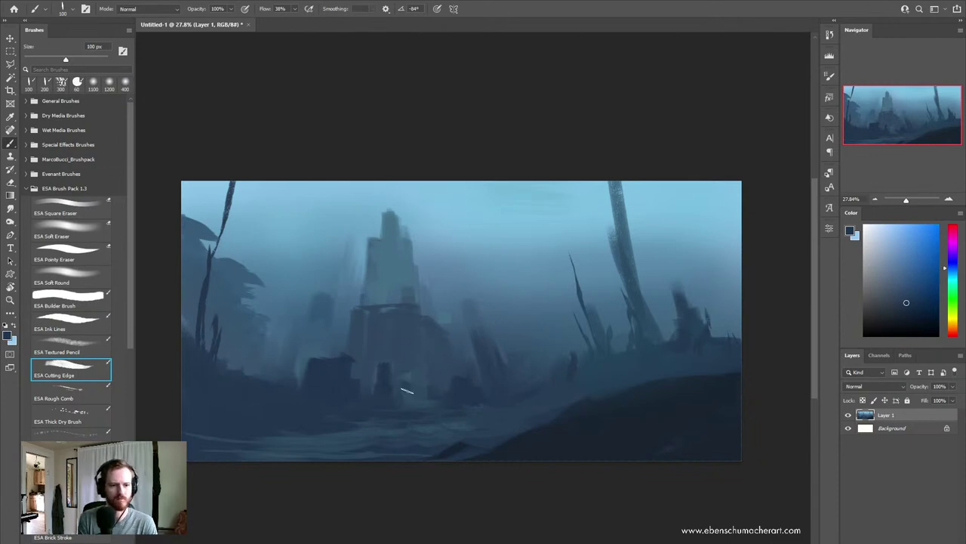
pyautogui.press('alt')
pyautogui.keyDown('alt'); pyautogui.click(386, 338); pyautogui.keyUp('alt')
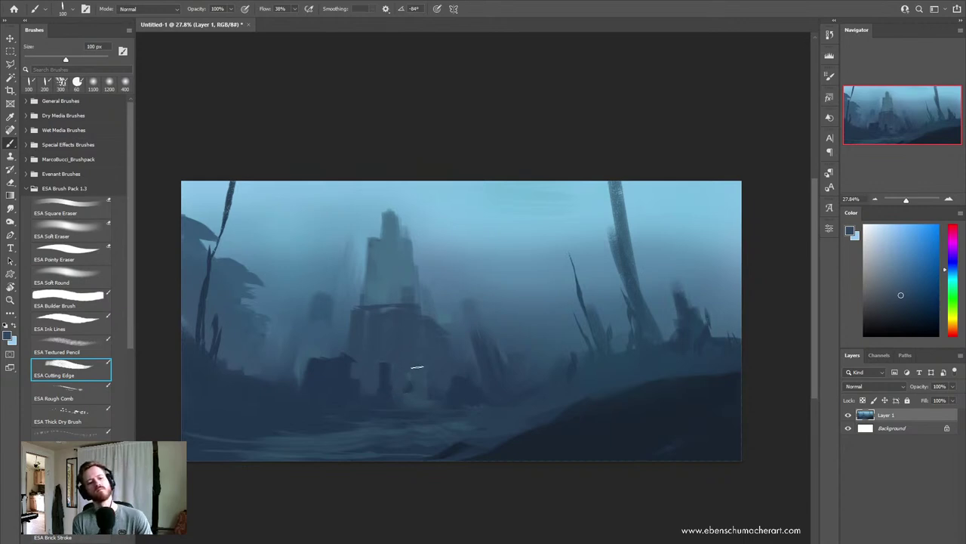
pyautogui.keyDown('alt'); pyautogui.click(387, 387); pyautogui.keyUp('alt')
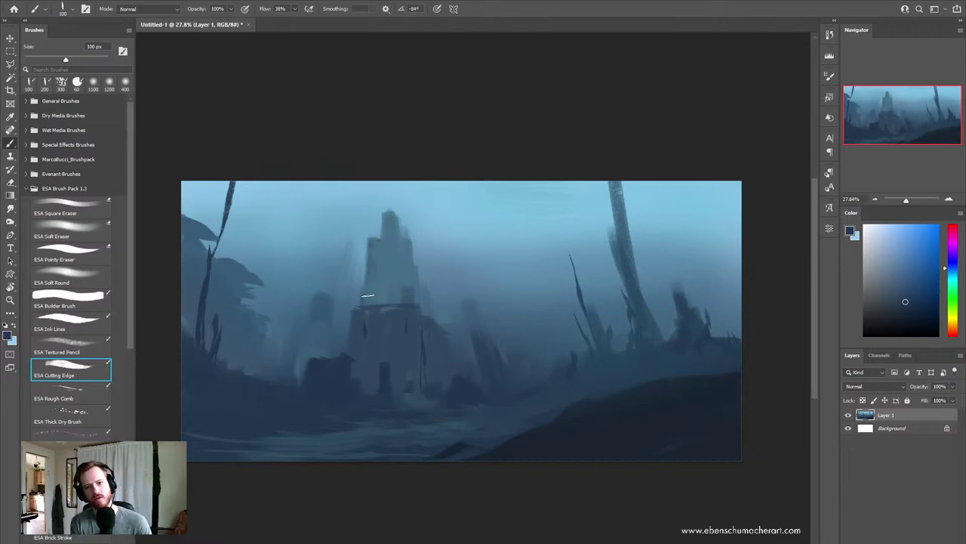
# Step: With the Mixer Brush loaded with light sky blue, blend misty streaks left of the tower
pyautogui.hotkey('shift', 'b')
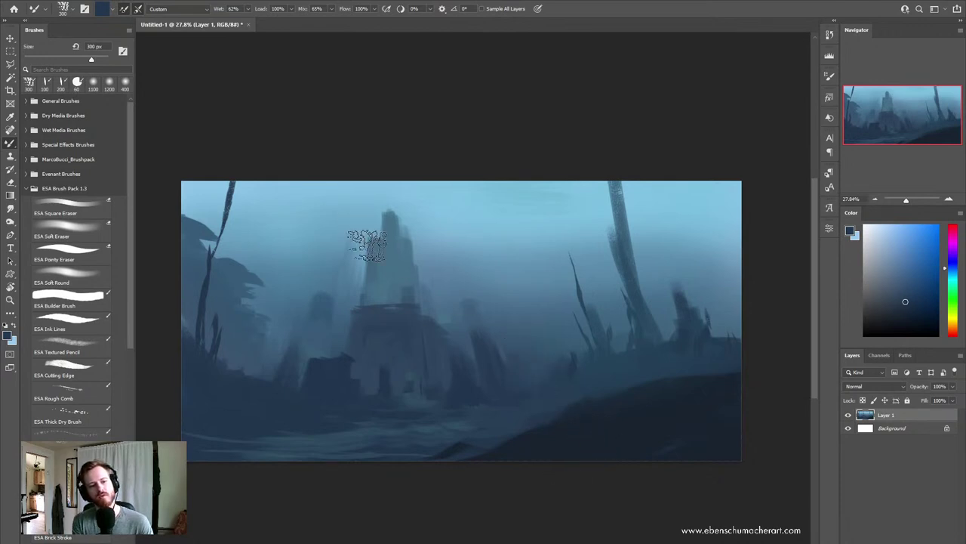
pyautogui.keyDown('alt'); pyautogui.click(365, 227); pyautogui.keyUp('alt')
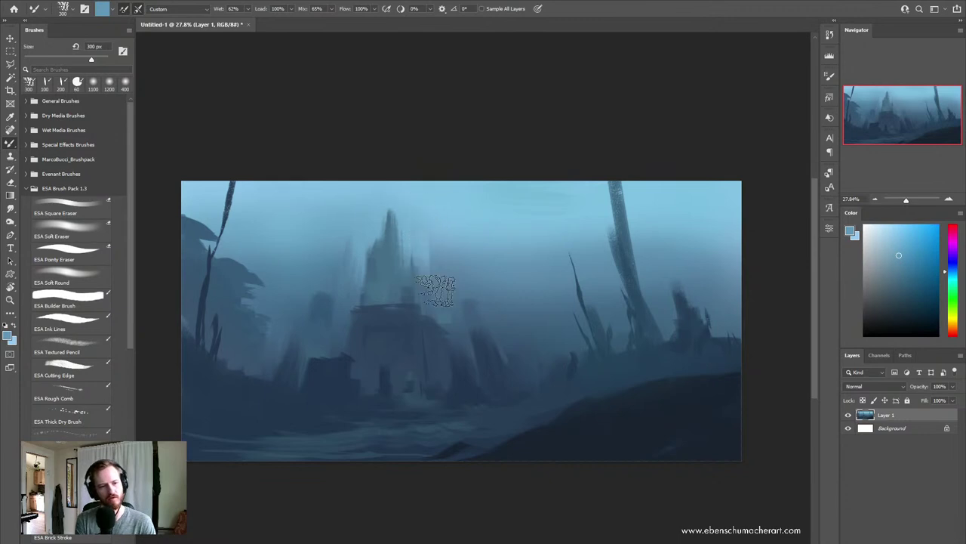
pyautogui.keyDown('alt'); pyautogui.click(419, 285); pyautogui.keyUp('alt')
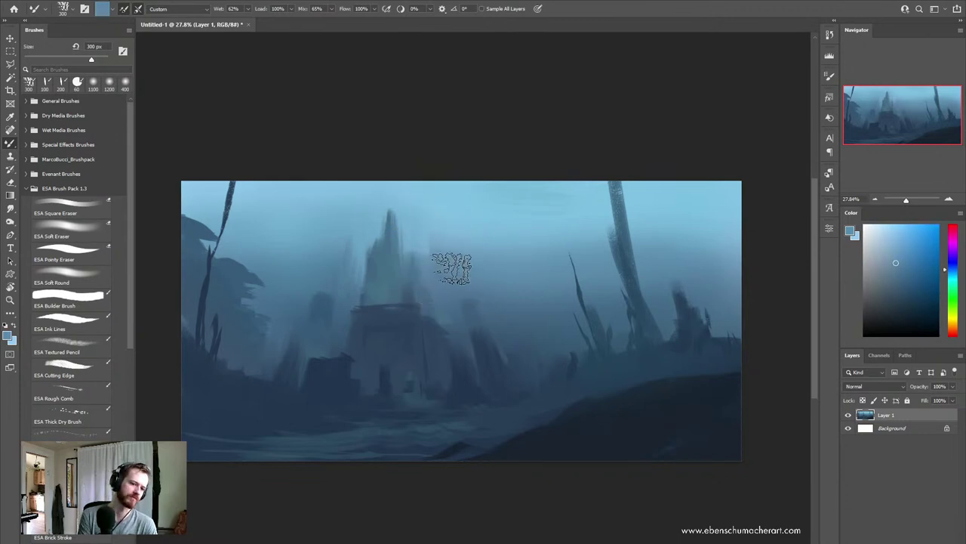
pyautogui.keyDown('alt'); pyautogui.click(363, 253); pyautogui.keyUp('alt')
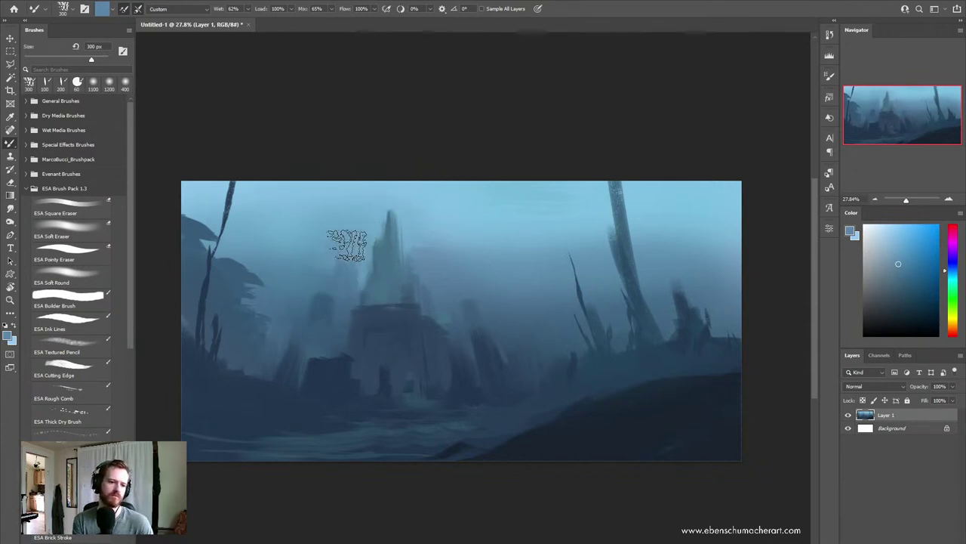
pyautogui.moveTo(346, 245); pyautogui.dragTo(347, 287)
# Step: Blend light streaks across the upper sky and a soft diagonal light shaft beside the tower
pyautogui.moveTo(491, 198); pyautogui.dragTo(521, 182)
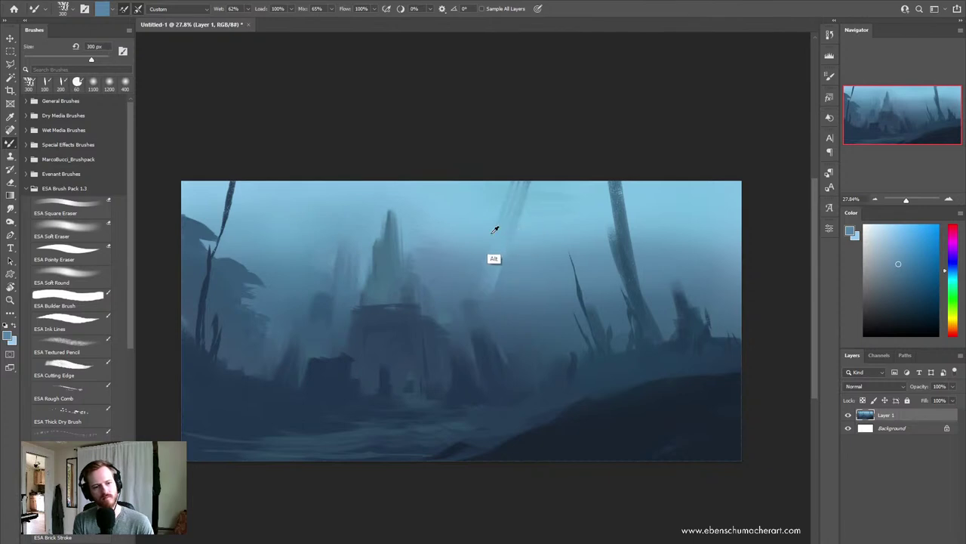
pyautogui.keyDown('alt'); pyautogui.click(464, 207); pyautogui.keyUp('alt')
pyautogui.moveTo(499, 244); pyautogui.dragTo(453, 311)
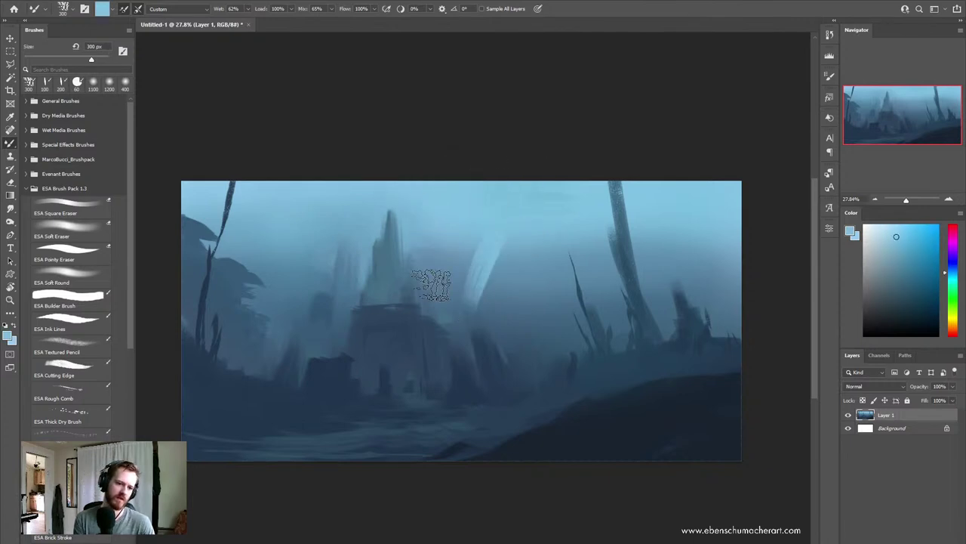
pyautogui.moveTo(502, 254); pyautogui.dragTo(465, 310)
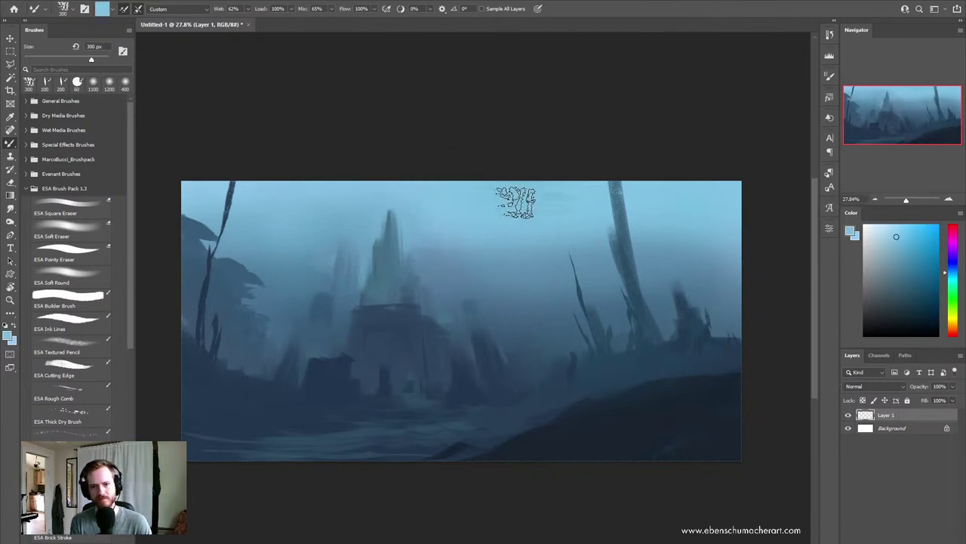
pyautogui.press(']')
pyautogui.press(']')
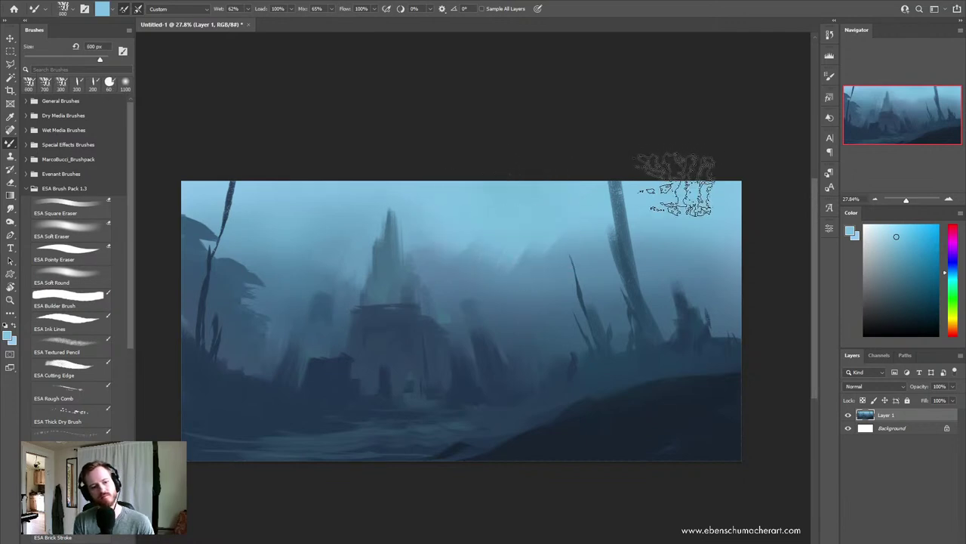
pyautogui.click(72, 369)
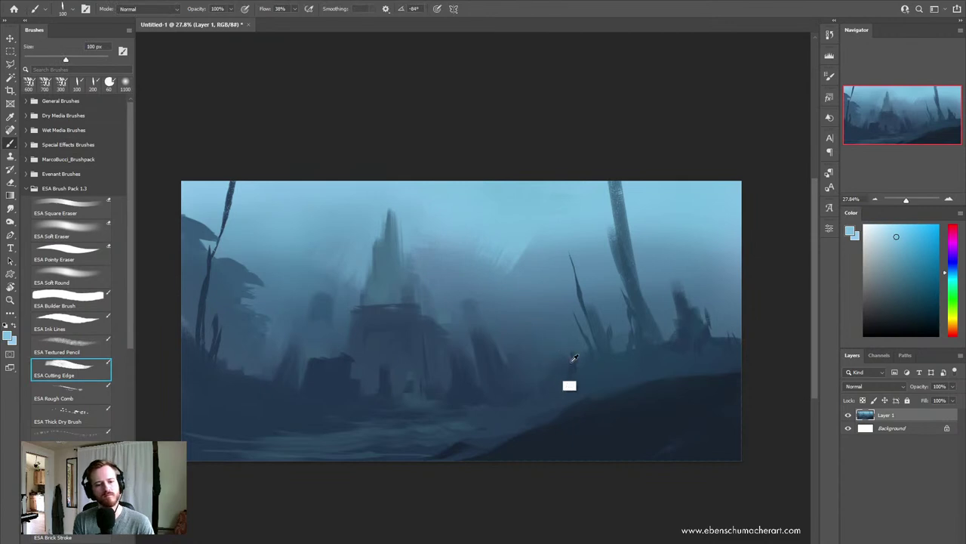
# Step: Paint a large dark fish shape in the lower left with a 100 px brush
pyautogui.keyDown('alt'); pyautogui.click(574, 358); pyautogui.keyUp('alt')
pyautogui.press('[')
pyautogui.press('[')
pyautogui.press('[')
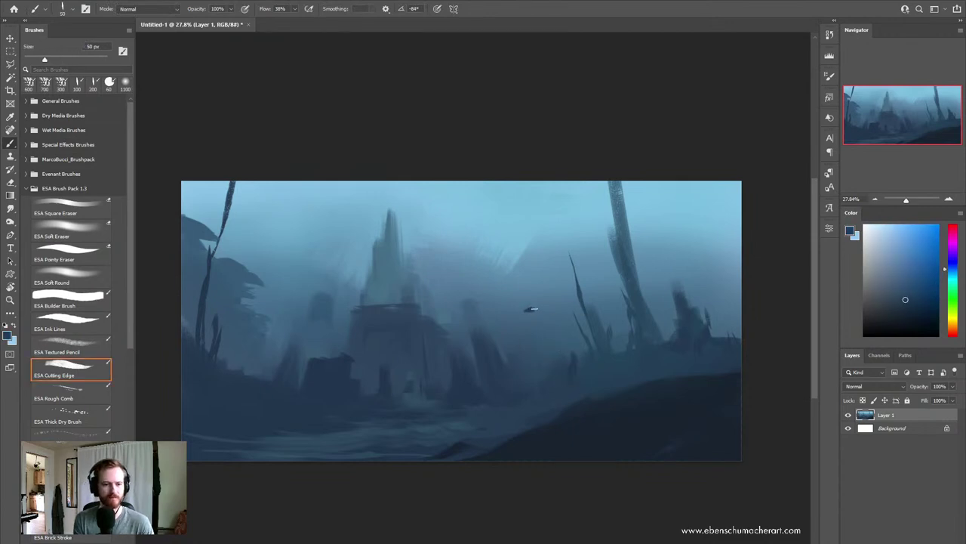
pyautogui.keyDown('alt'); pyautogui.click(496, 320); pyautogui.keyUp('alt')
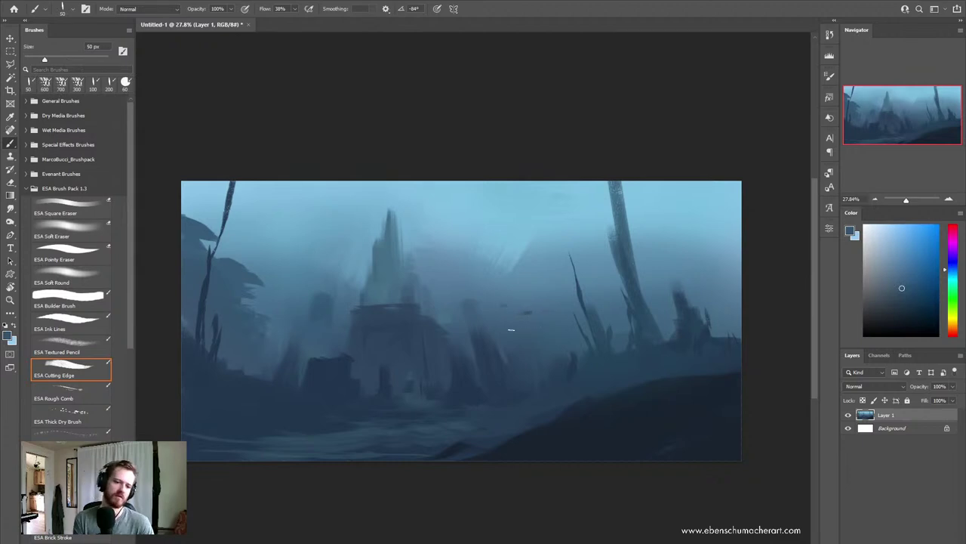
pyautogui.keyDown('alt'); pyautogui.click(690, 327); pyautogui.keyUp('alt')
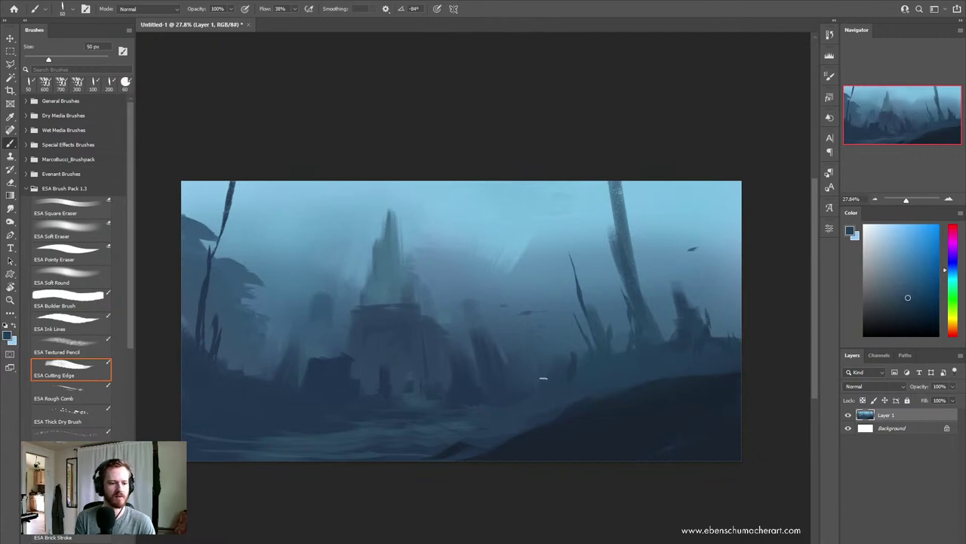
pyautogui.press(']')
pyautogui.press(']')
pyautogui.press(']')
pyautogui.press(']')
pyautogui.press(']')
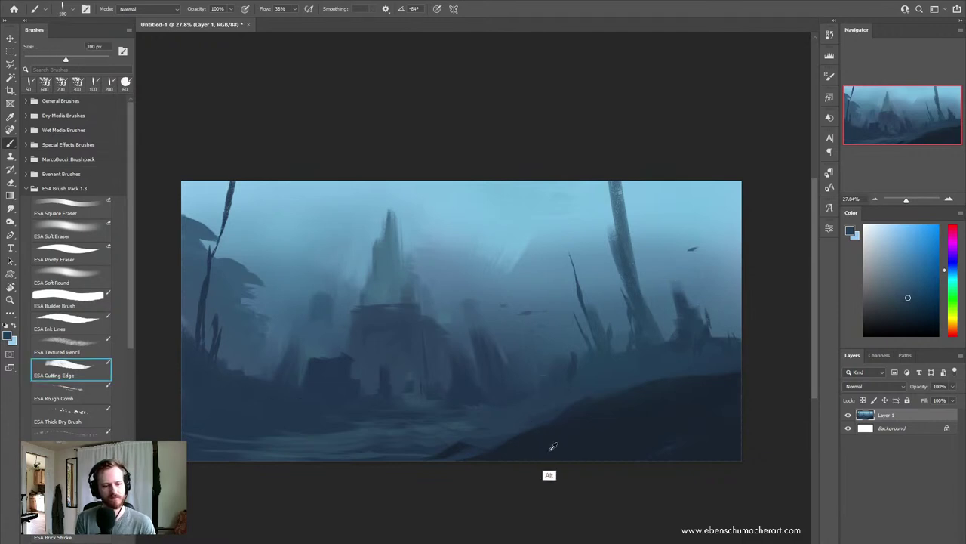
pyautogui.keyDown('alt'); pyautogui.click(551, 448); pyautogui.keyUp('alt')
pyautogui.moveTo(211, 391)
pyautogui.mouseDown()
pyautogui.moveTo(270, 405)
pyautogui.moveTo(264, 398)
pyautogui.moveTo(232, 400)
pyautogui.moveTo(259, 423)
pyautogui.moveTo(224, 401)
pyautogui.moveTo(387, 423)
pyautogui.mouseUp()
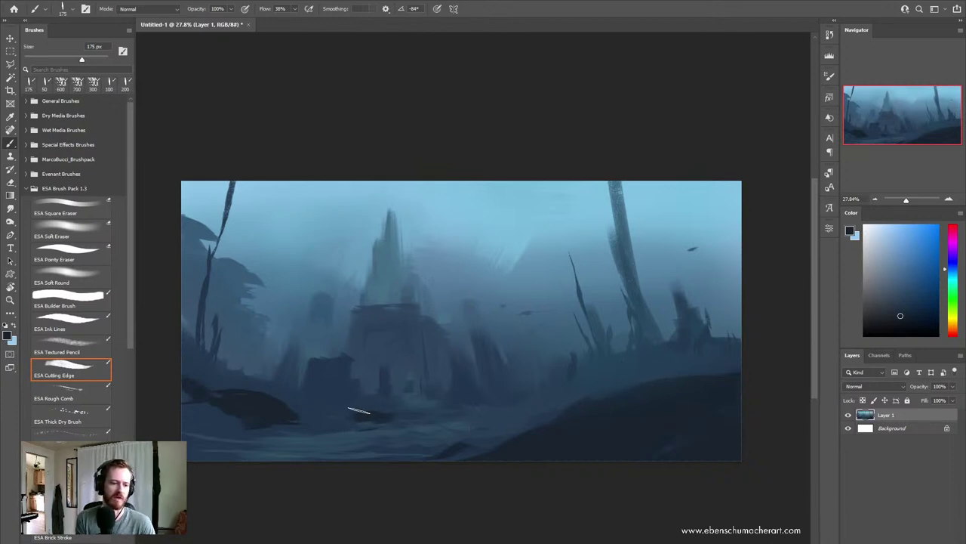
# Step: Sample lighter and darker water blues, then flip the canvas horizontally to check composition
pyautogui.keyDown('alt'); pyautogui.click(391, 444); pyautogui.keyUp('alt')
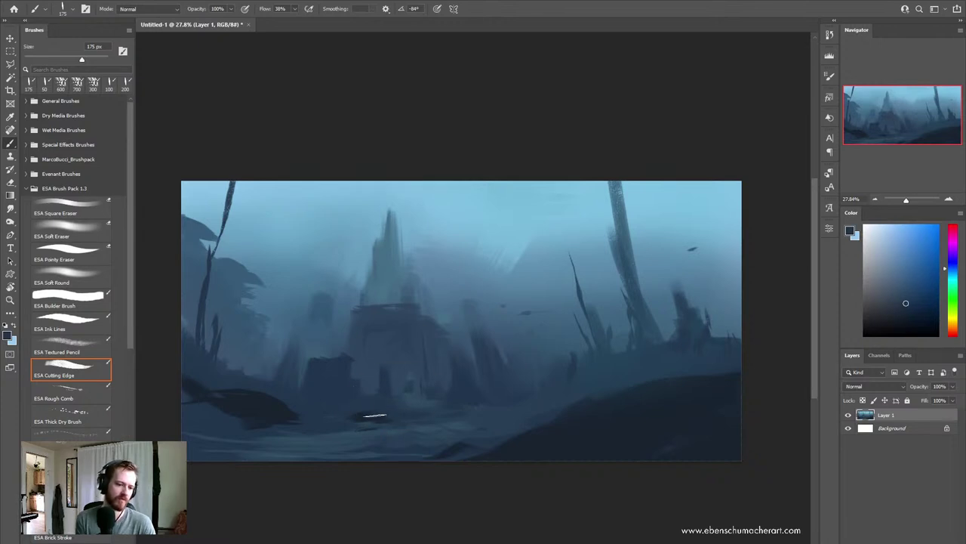
pyautogui.keyDown('alt'); pyautogui.click(377, 420); pyautogui.keyUp('alt')
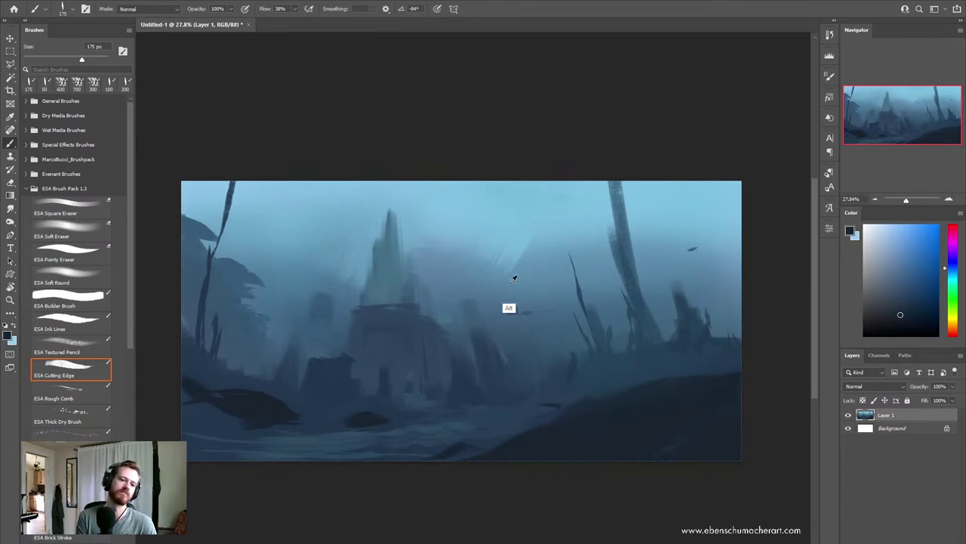
pyautogui.keyDown('alt'); pyautogui.click(529, 310); pyautogui.keyUp('alt')
pyautogui.press('[')
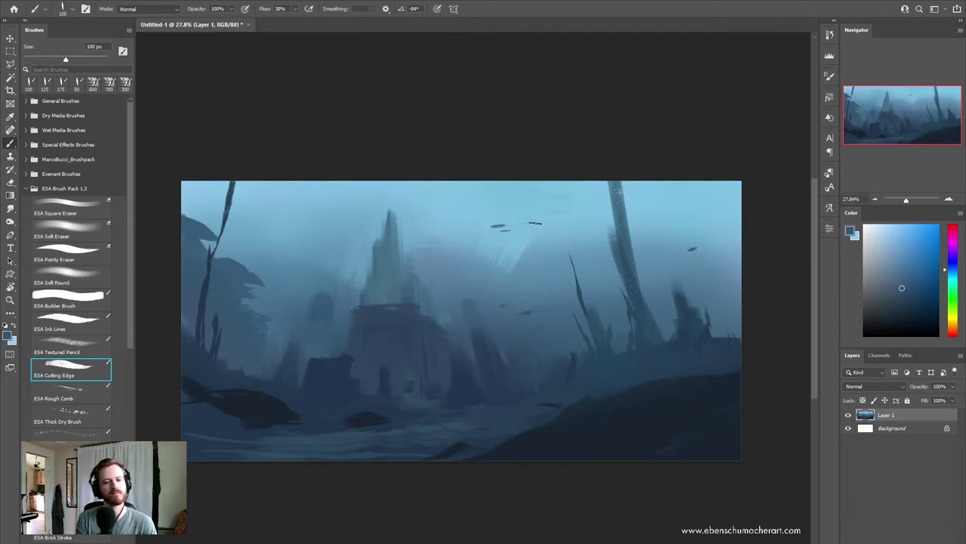
pyautogui.press('alt')
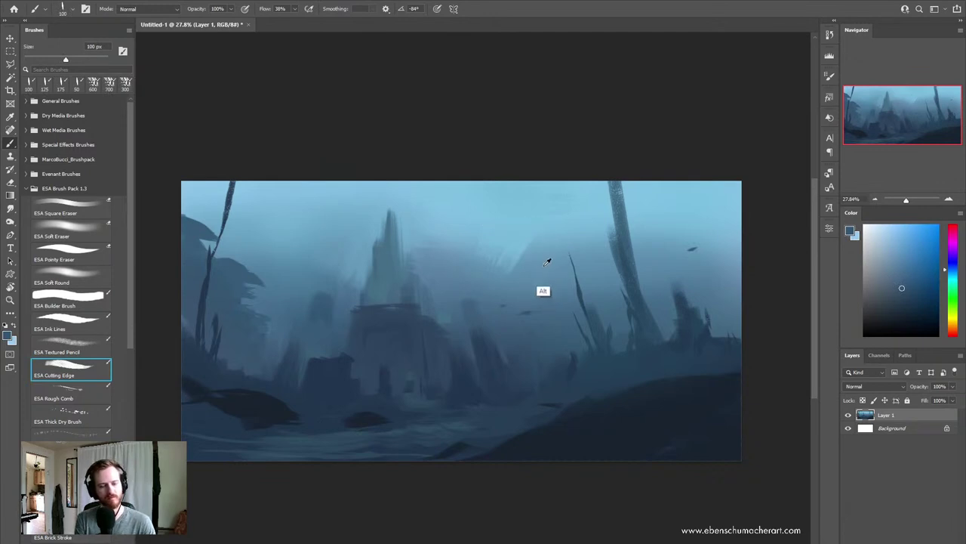
pyautogui.keyDown('alt'); pyautogui.click(547, 262); pyautogui.keyUp('alt')
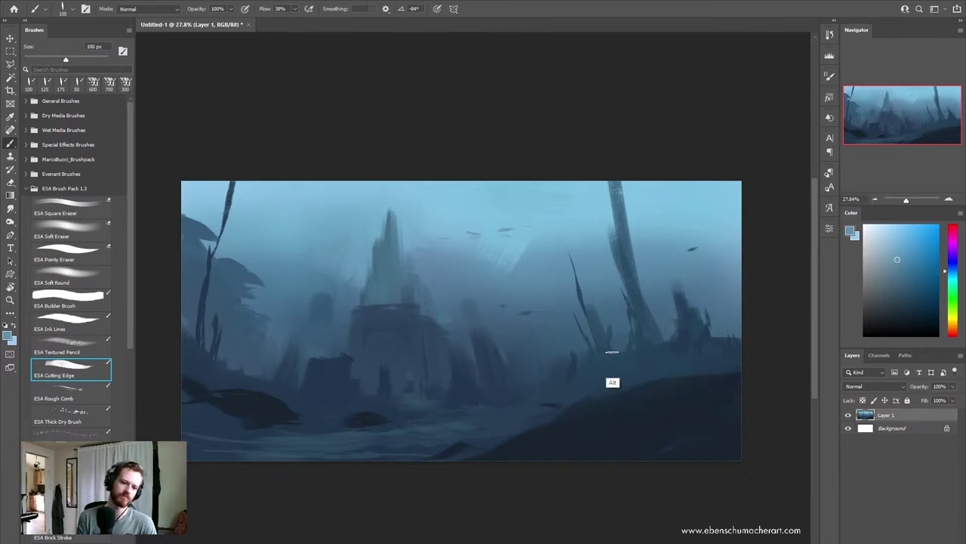
pyautogui.keyDown('alt'); pyautogui.click(613, 384); pyautogui.keyUp('alt')
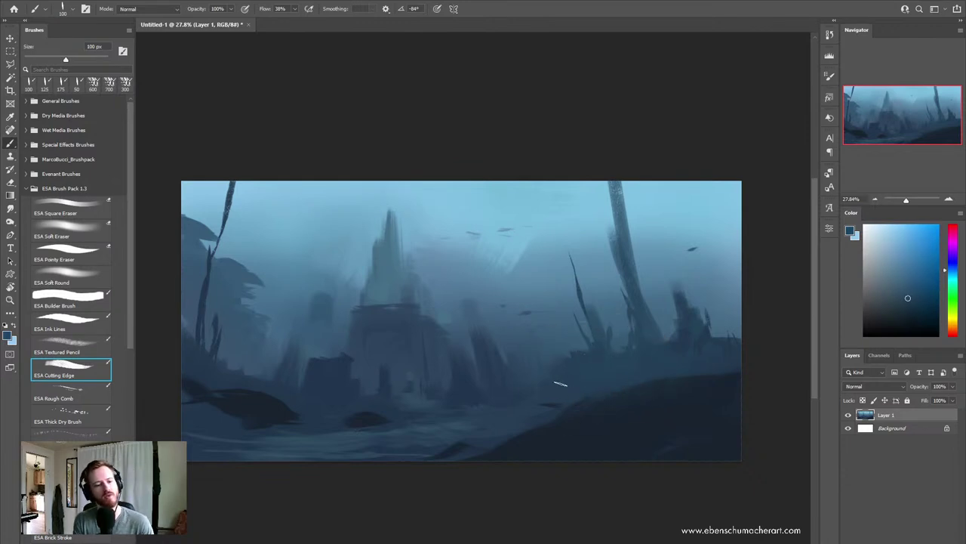
pyautogui.keyDown('alt'); pyautogui.click(299, 393); pyautogui.keyUp('alt')
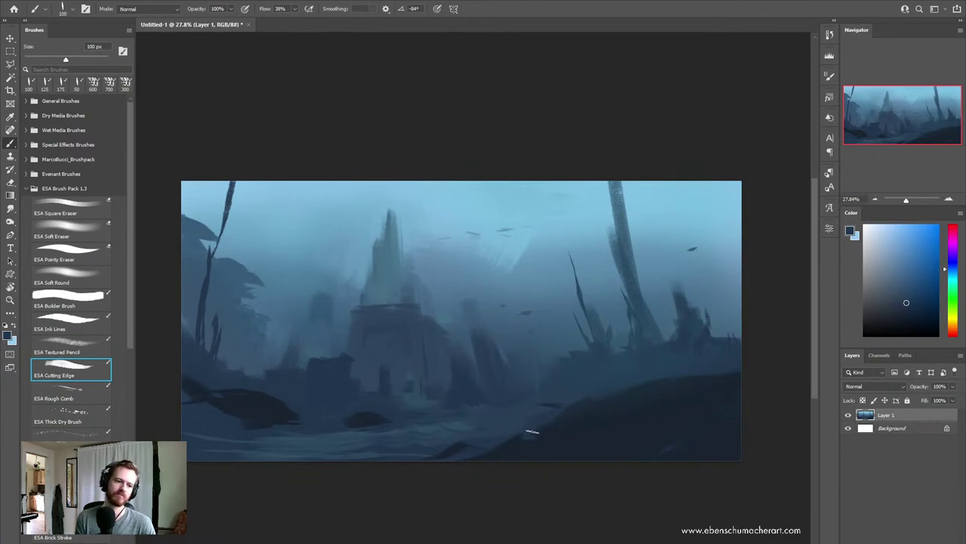
pyautogui.press('h')
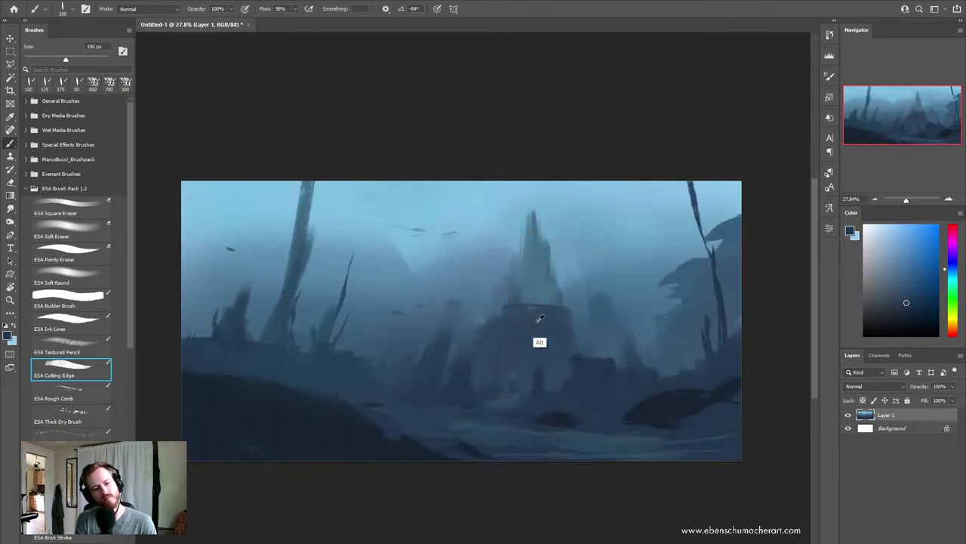
# Step: Sample pale ruin blues and paint a light stroke down the central ruined tower
pyautogui.keyDown('alt'); pyautogui.click(512, 337); pyautogui.keyUp('alt')
pyautogui.moveTo(511, 337); pyautogui.dragTo(491, 334)
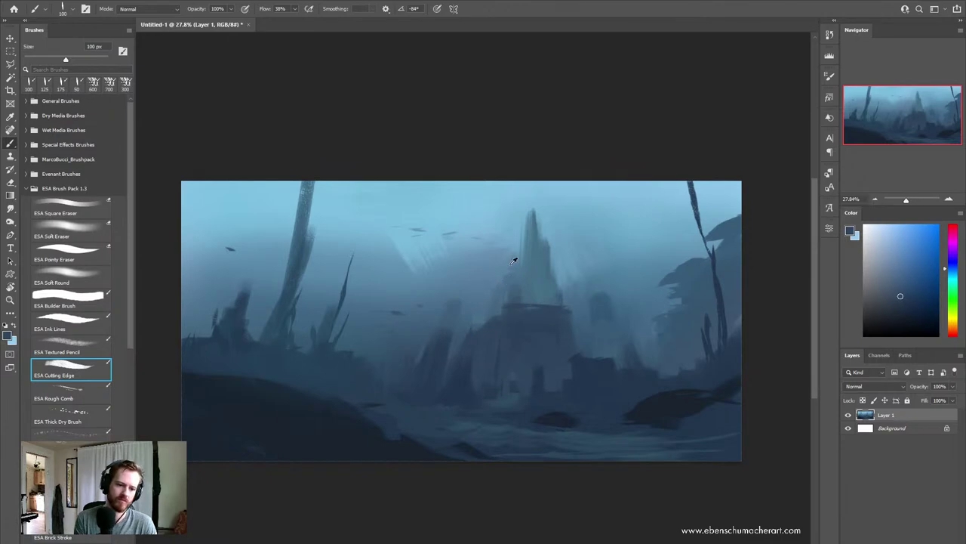
pyautogui.keyDown('alt'); pyautogui.click(508, 282); pyautogui.keyUp('alt')
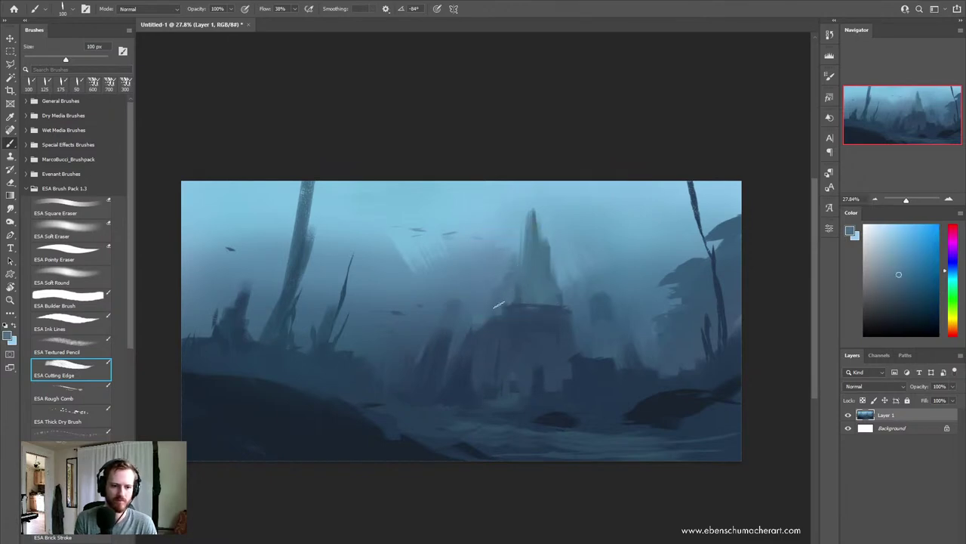
pyautogui.keyDown('alt'); pyautogui.click(521, 298); pyautogui.keyUp('alt')
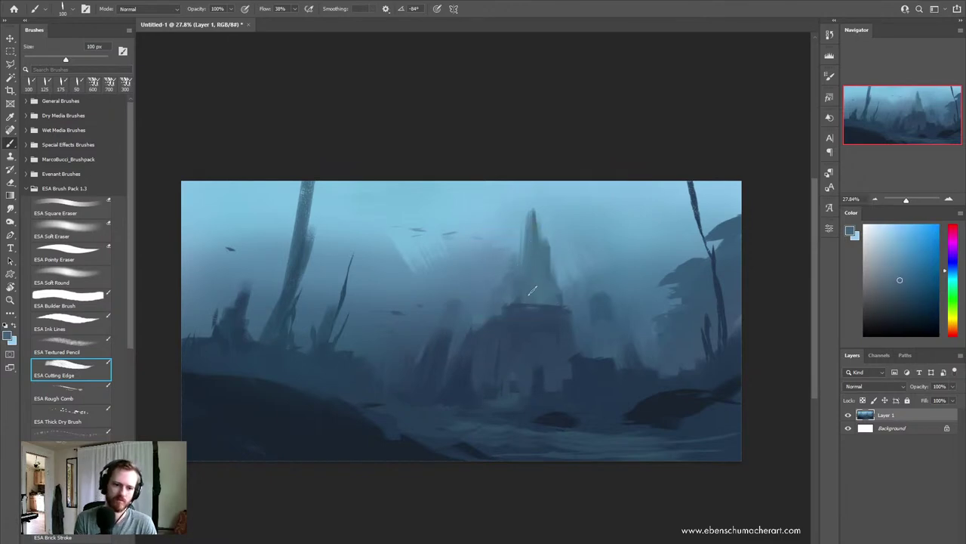
pyautogui.keyDown('alt'); pyautogui.click(555, 206); pyautogui.keyUp('alt')
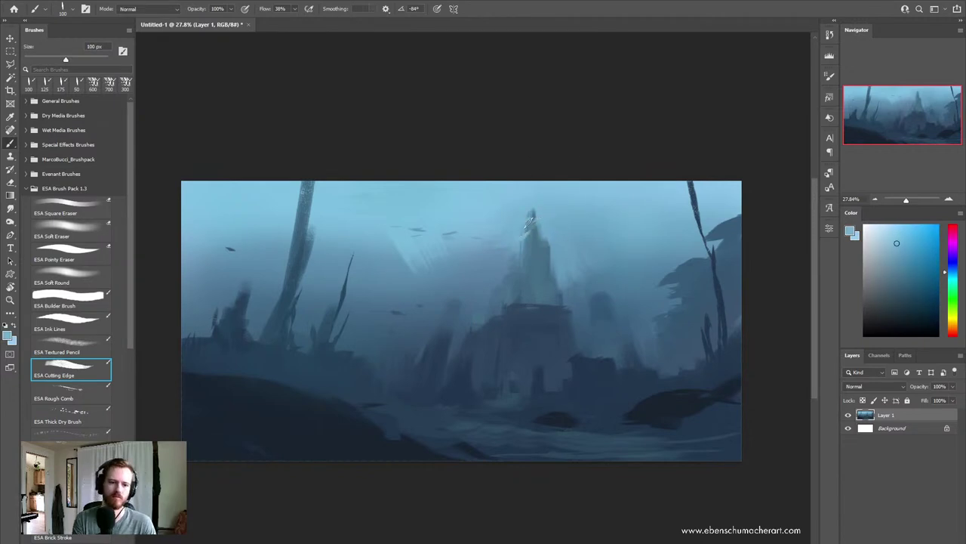
pyautogui.moveTo(555, 257); pyautogui.dragTo(567, 288)
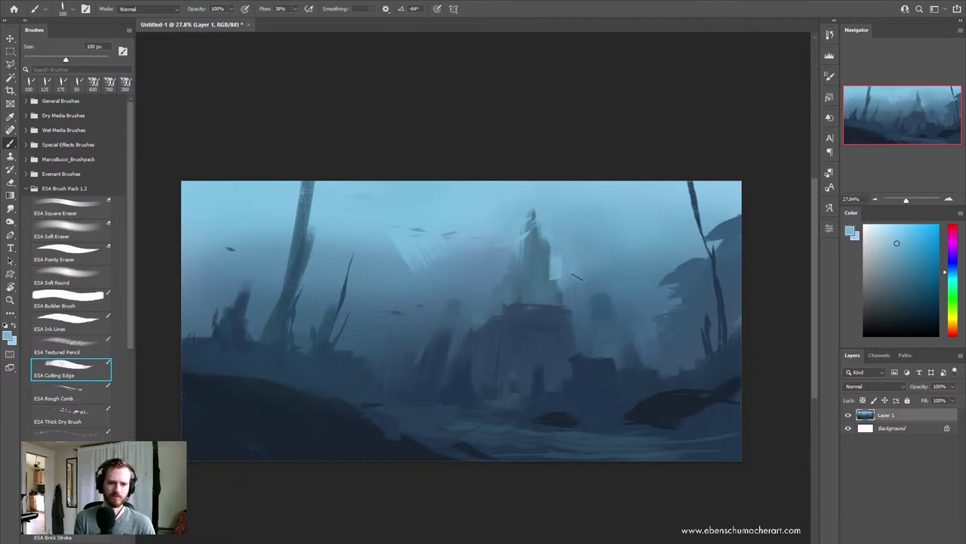
pyautogui.keyDown('alt'); pyautogui.click(580, 283); pyautogui.keyUp('alt')
pyautogui.keyDown('alt'); pyautogui.click(578, 275); pyautogui.keyUp('alt')
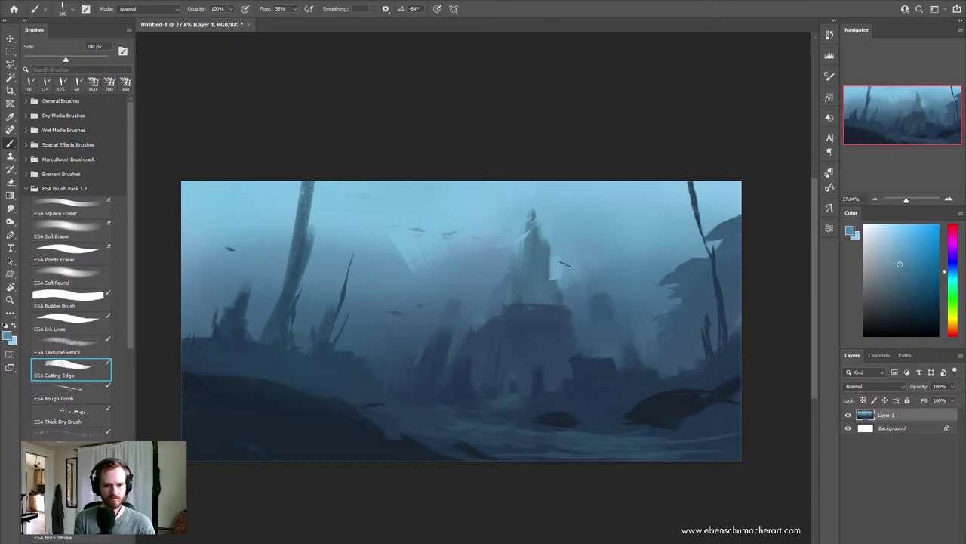
pyautogui.hotkey('shift', 'b')
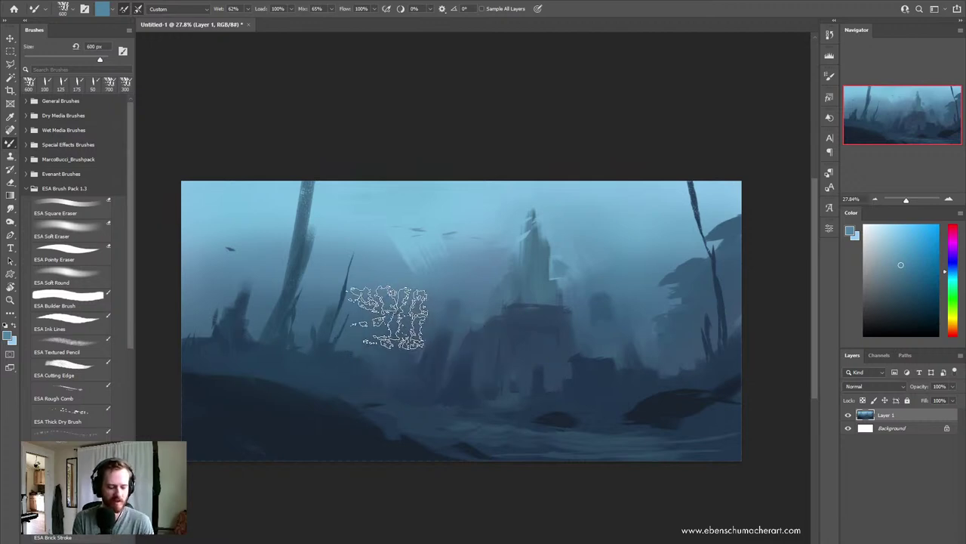
# Step: Paint dark spiky ruins at the left middle of the scene
pyautogui.press('b')
pyautogui.keyDown('alt'); pyautogui.click(329, 356); pyautogui.keyUp('alt')
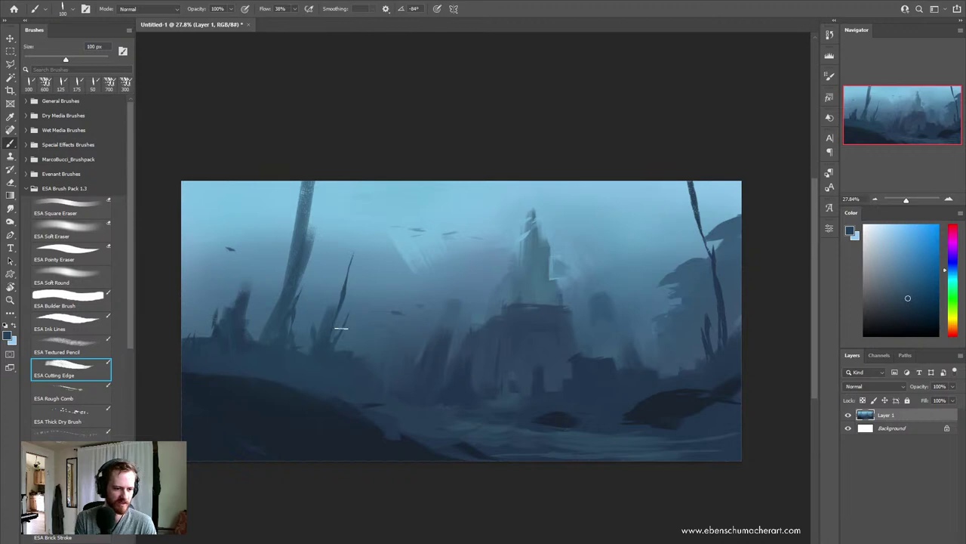
pyautogui.moveTo(340, 352); pyautogui.dragTo(355, 317)
pyautogui.moveTo(309, 349); pyautogui.dragTo(318, 315)
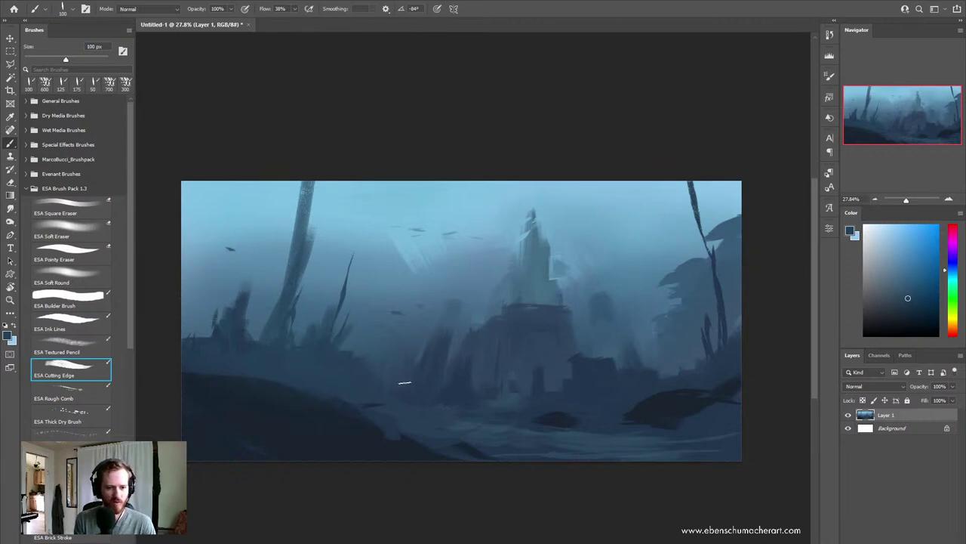
pyautogui.press('.')
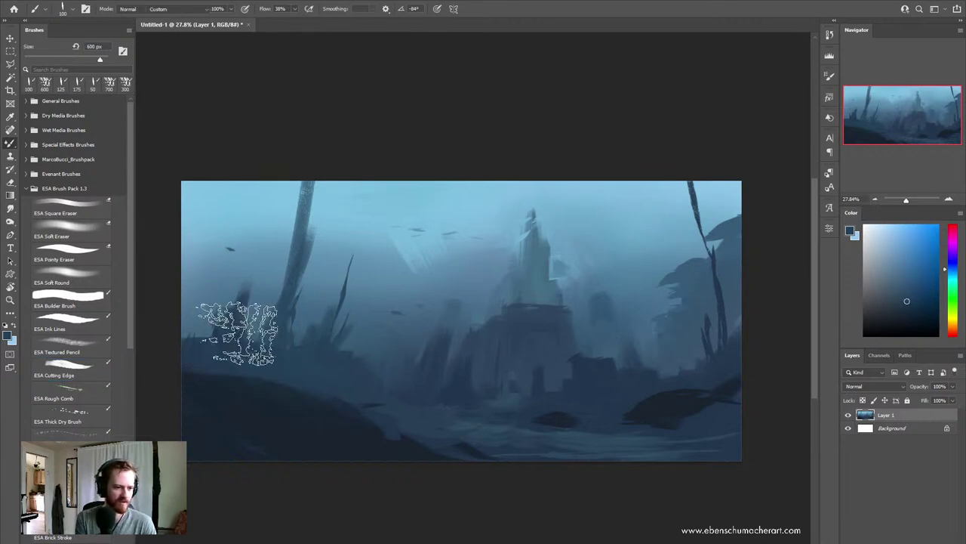
pyautogui.hotkey('shift', 'b')
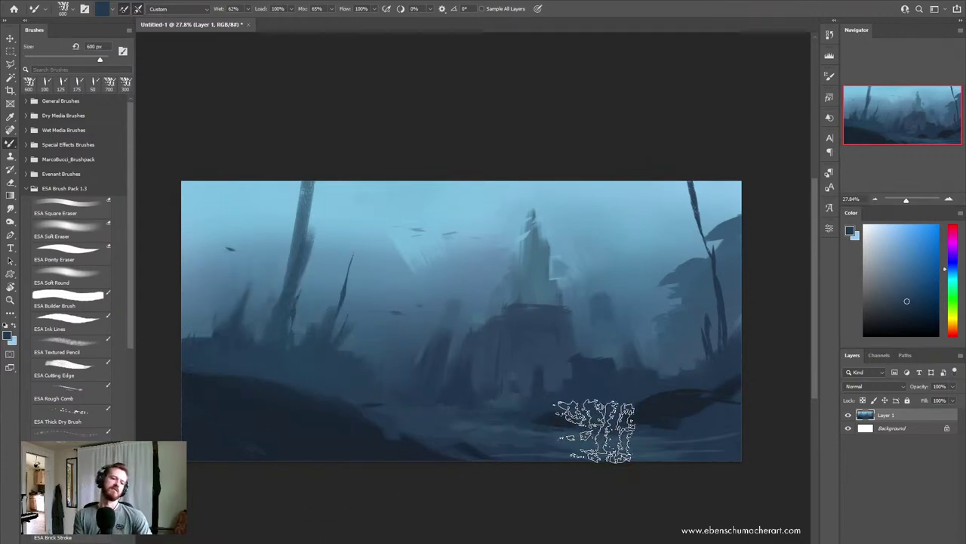
pyautogui.press('b')
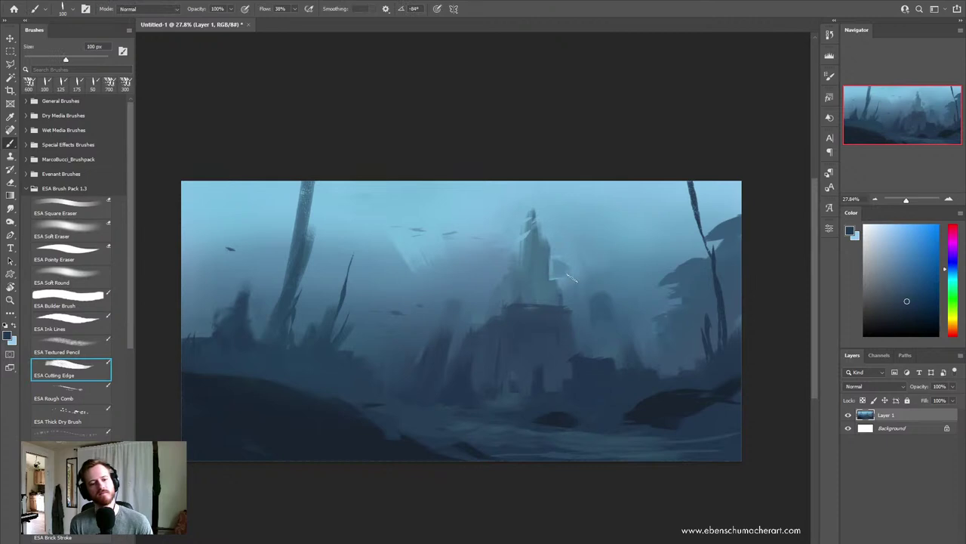
# Step: Add dark strokes on the left rocks near the fish and soften them with pale fog
pyautogui.moveTo(205, 243); pyautogui.dragTo(226, 249)
pyautogui.press(']')
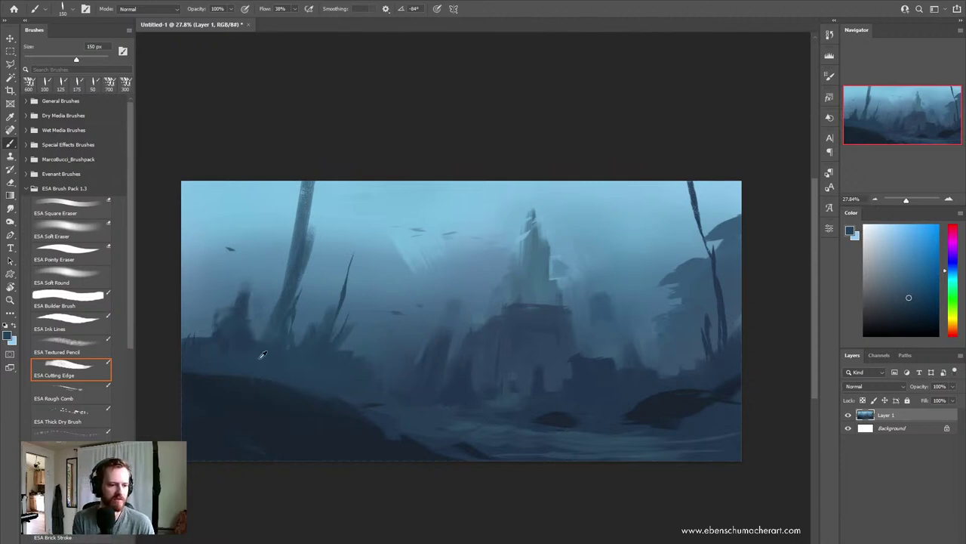
pyautogui.moveTo(214, 301)
pyautogui.mouseDown()
pyautogui.moveTo(264, 300)
pyautogui.moveTo(266, 314)
pyautogui.mouseUp()
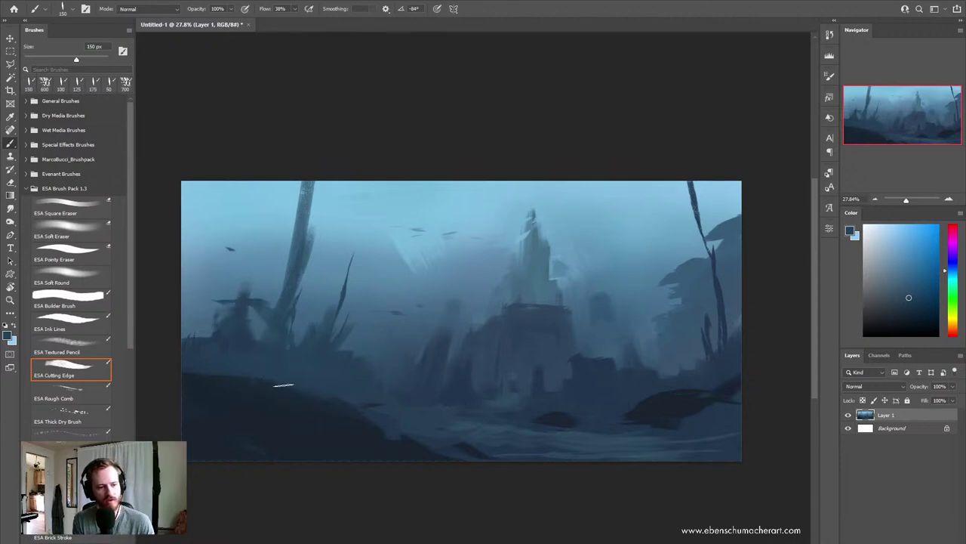
pyautogui.moveTo(252, 321); pyautogui.dragTo(272, 302)
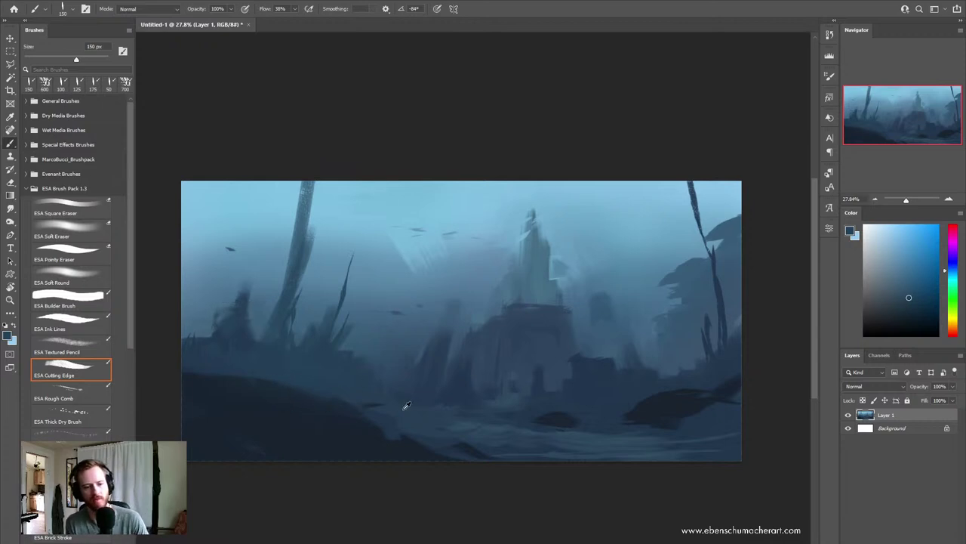
pyautogui.keyDown('alt'); pyautogui.click(238, 327); pyautogui.keyUp('alt')
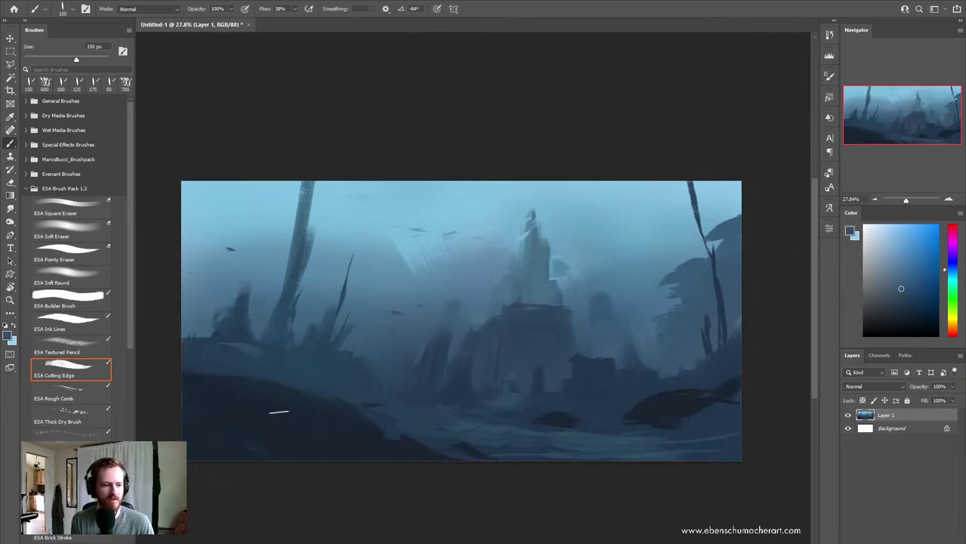
# Step: Undo a stray light curved stroke and lighten the dark rocks near the bottom centre
pyautogui.moveTo(408, 443); pyautogui.dragTo(339, 392)
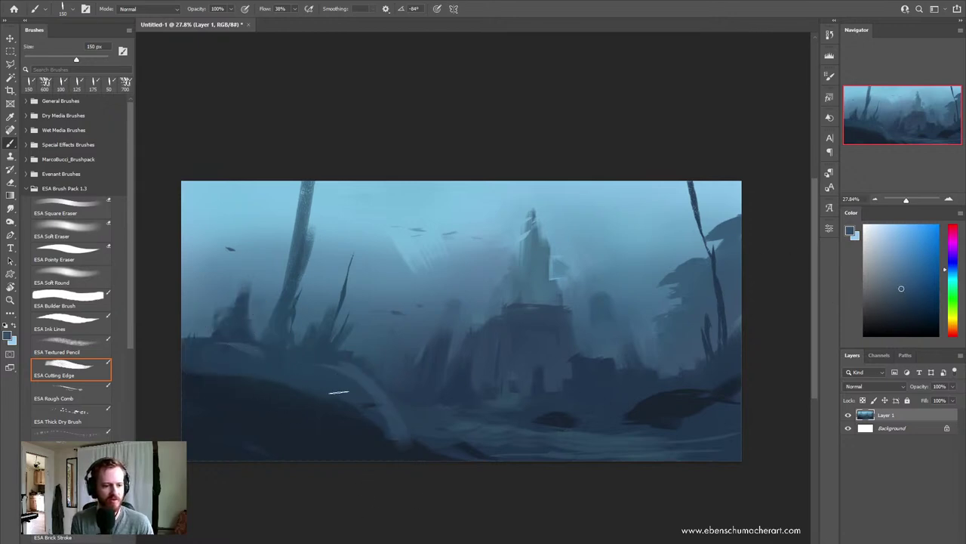
pyautogui.hotkey('ctrl', 'z')
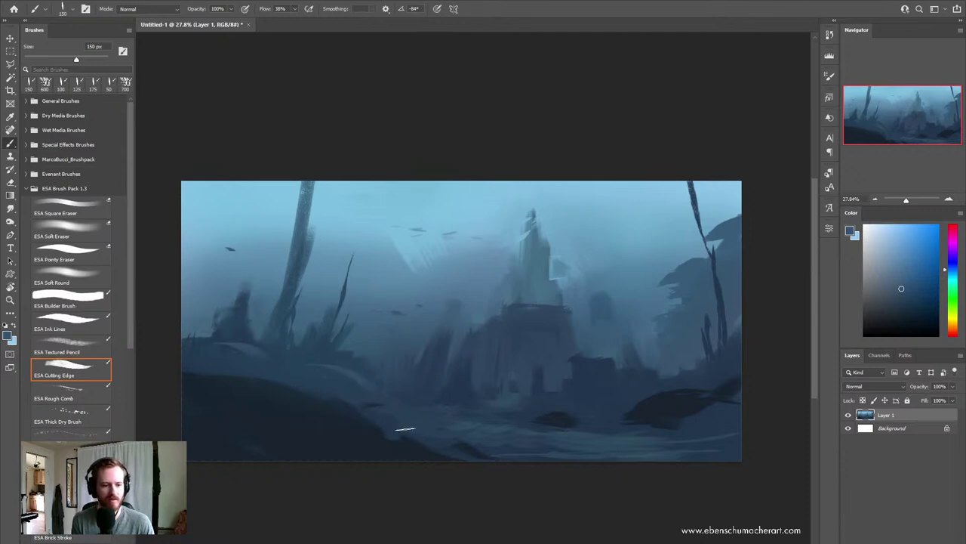
pyautogui.moveTo(571, 420); pyautogui.dragTo(600, 403)
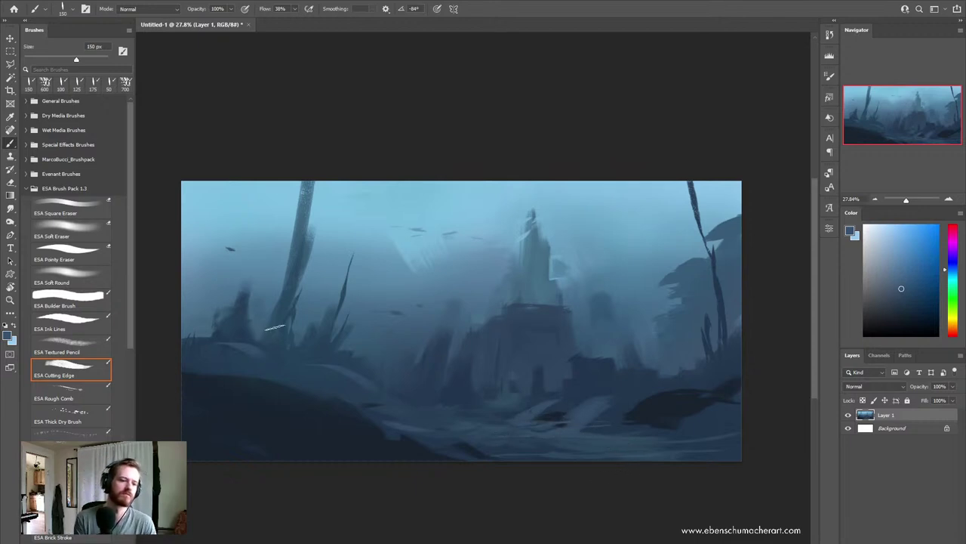
pyautogui.press('l')
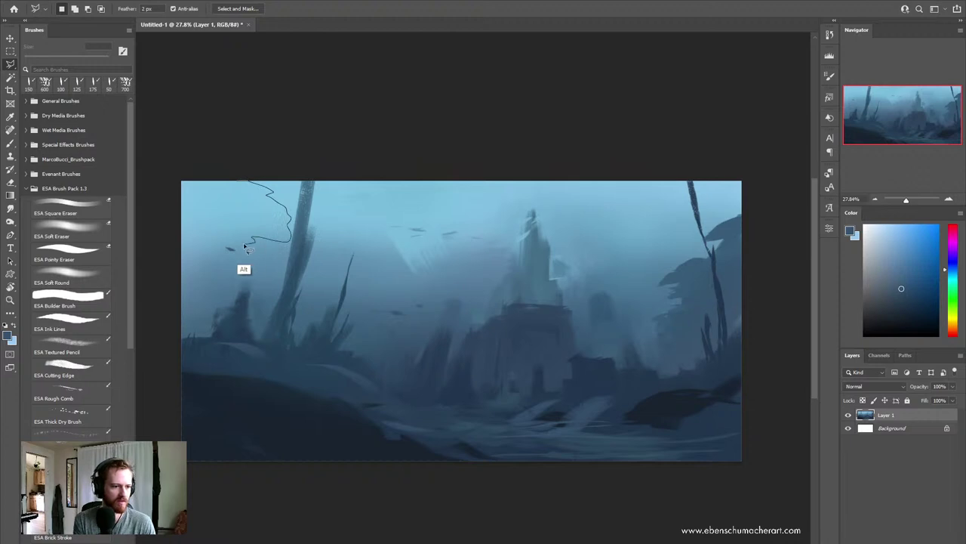
# Step: Lasso the first jagged areas along the upper-left edge, undoing an accidental pixel move
pyautogui.moveTo(170, 239)
pyautogui.mouseDown()
pyautogui.moveTo(196, 156)
pyautogui.moveTo(270, 248)
pyautogui.mouseUp()
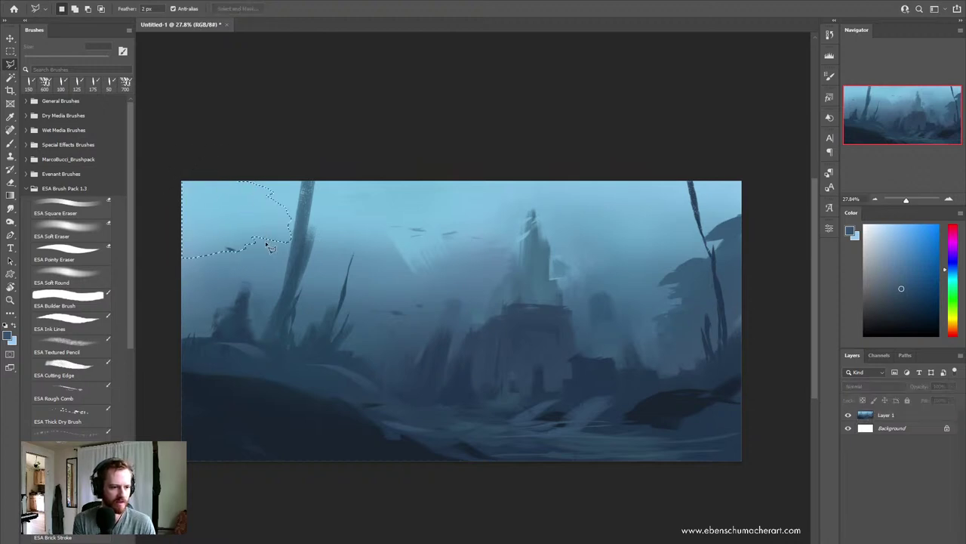
pyautogui.press('shift')
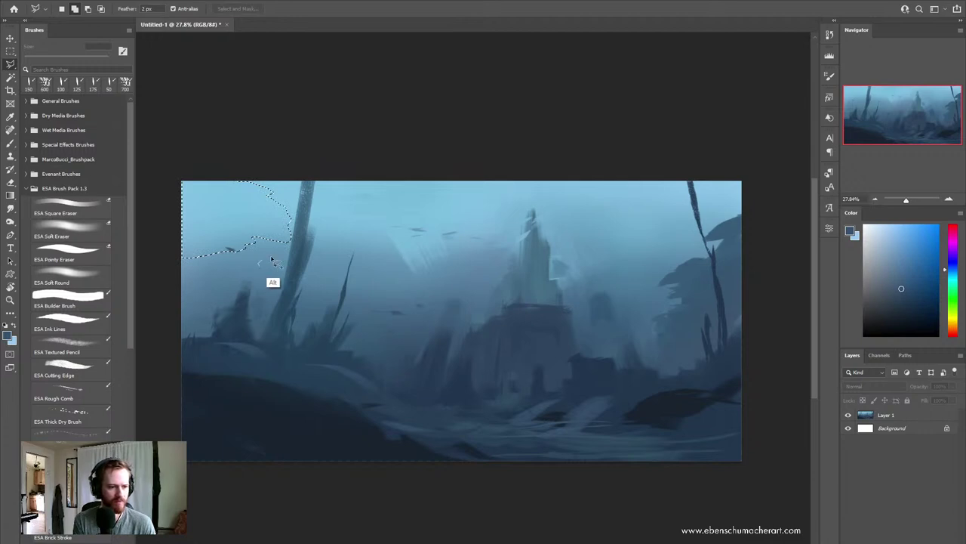
pyautogui.moveTo(272, 261)
pyautogui.mouseDown()
pyautogui.moveTo(306, 279)
pyautogui.moveTo(258, 305)
pyautogui.moveTo(207, 286)
pyautogui.moveTo(261, 268)
pyautogui.moveTo(229, 249)
pyautogui.moveTo(193, 299)
pyautogui.moveTo(220, 246)
pyautogui.moveTo(218, 227)
pyautogui.moveTo(310, 320)
pyautogui.moveTo(283, 332)
pyautogui.moveTo(248, 308)
pyautogui.mouseUp()
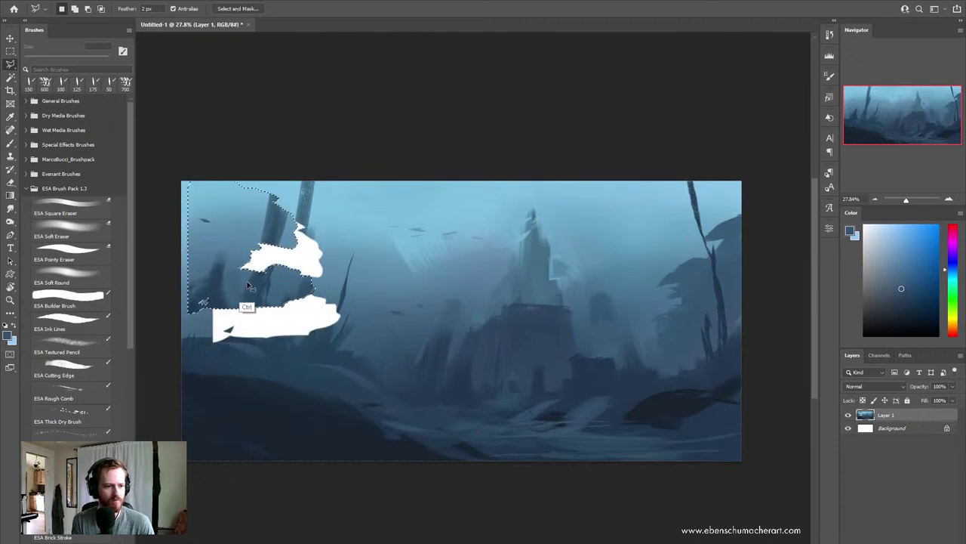
pyautogui.hotkey('ctrl', 'z')
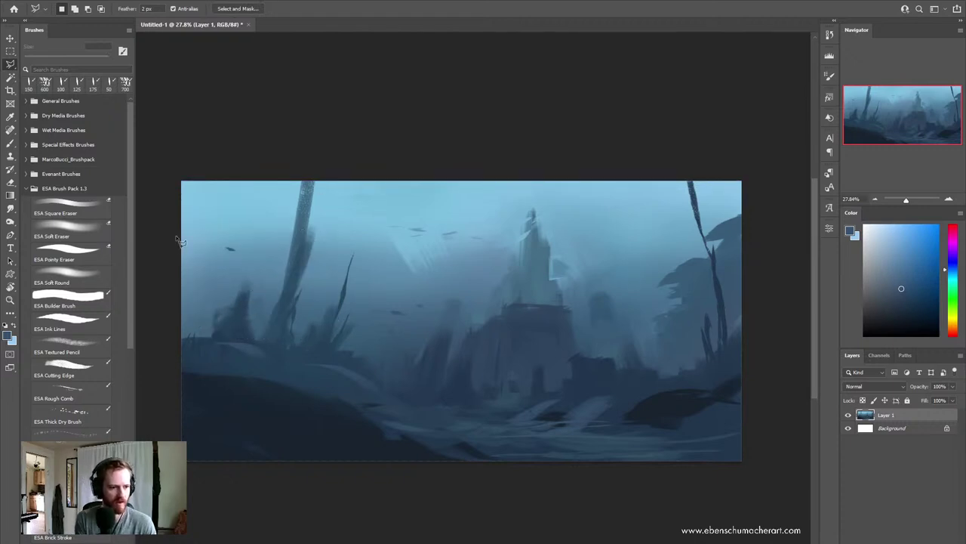
pyautogui.doubleClick(214, 112)
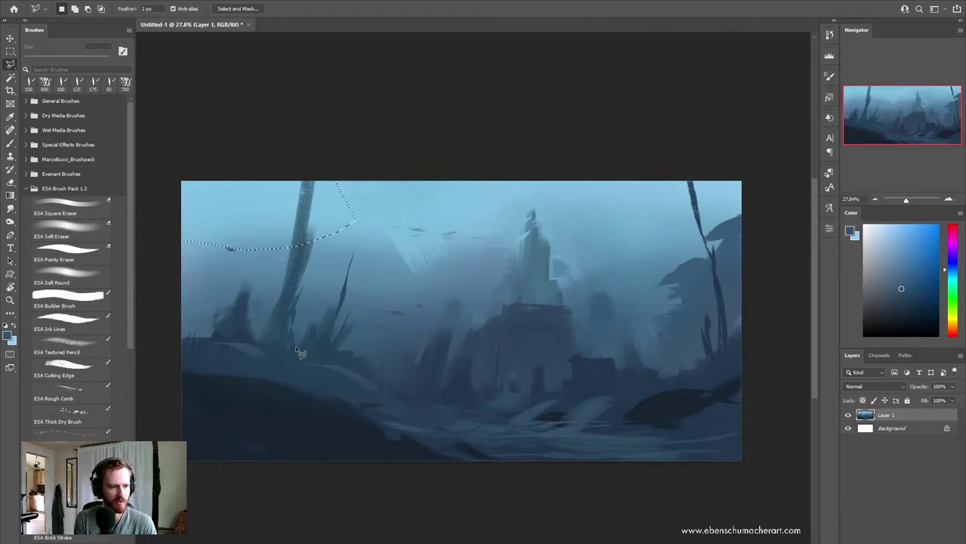
# Step: Add straight-edged polygonal areas that extend the overhang selection down the left side
pyautogui.keyDown('shift'); pyautogui.click(151, 274); pyautogui.keyUp('shift')
pyautogui.click(214, 288)
pyautogui.keyDown('ctrl'); pyautogui.click(265, 216); pyautogui.keyUp('ctrl')
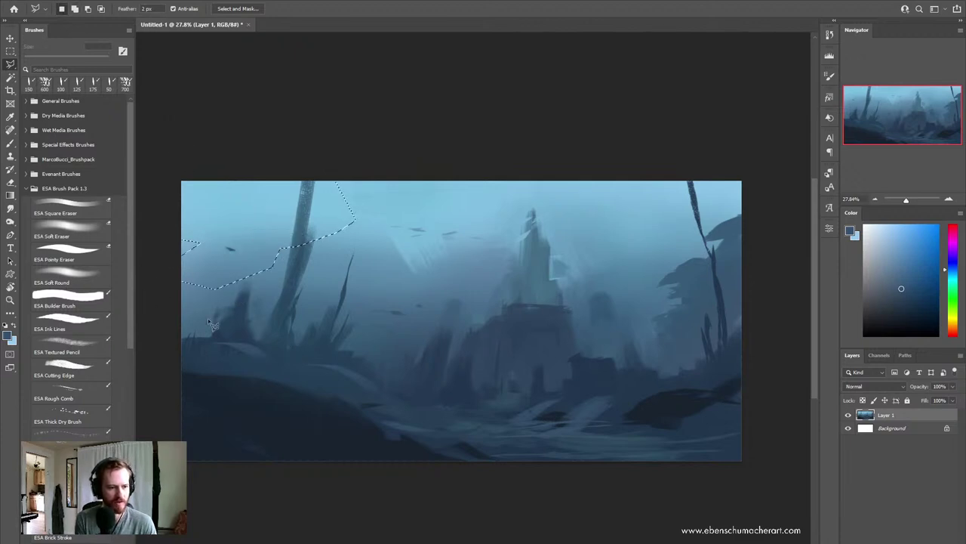
pyautogui.keyDown('shift'); pyautogui.click(172, 305); pyautogui.keyUp('shift')
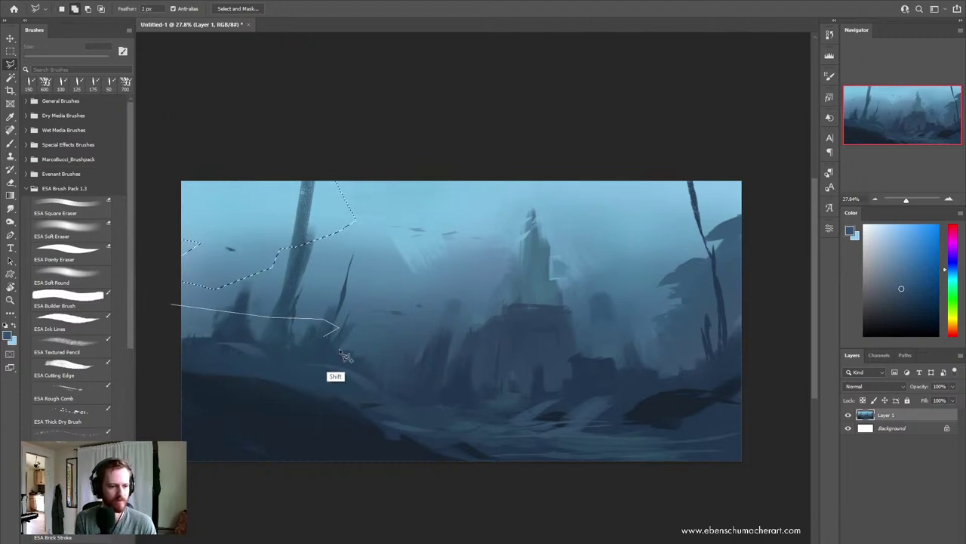
pyautogui.doubleClick(160, 345)
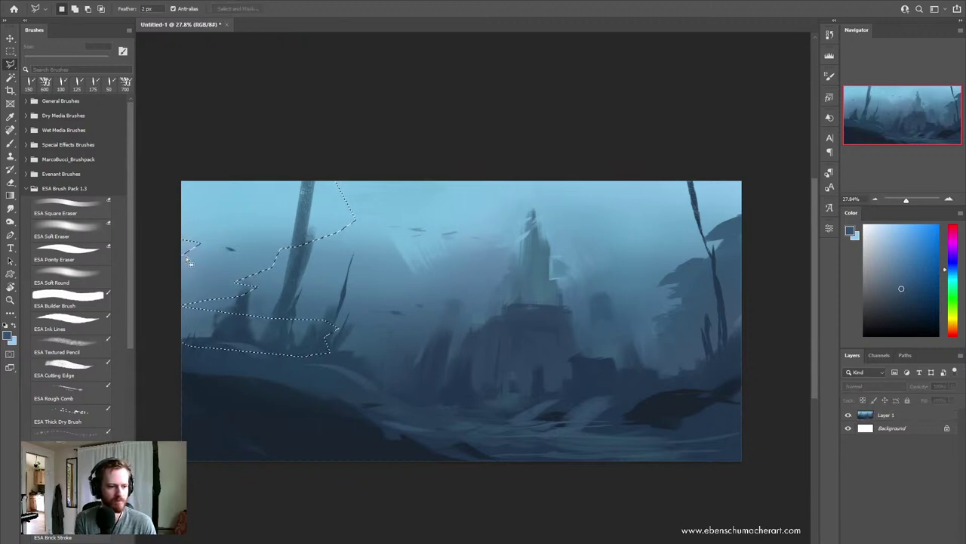
pyautogui.keyDown('shift'); pyautogui.click(198, 302); pyautogui.keyUp('shift')
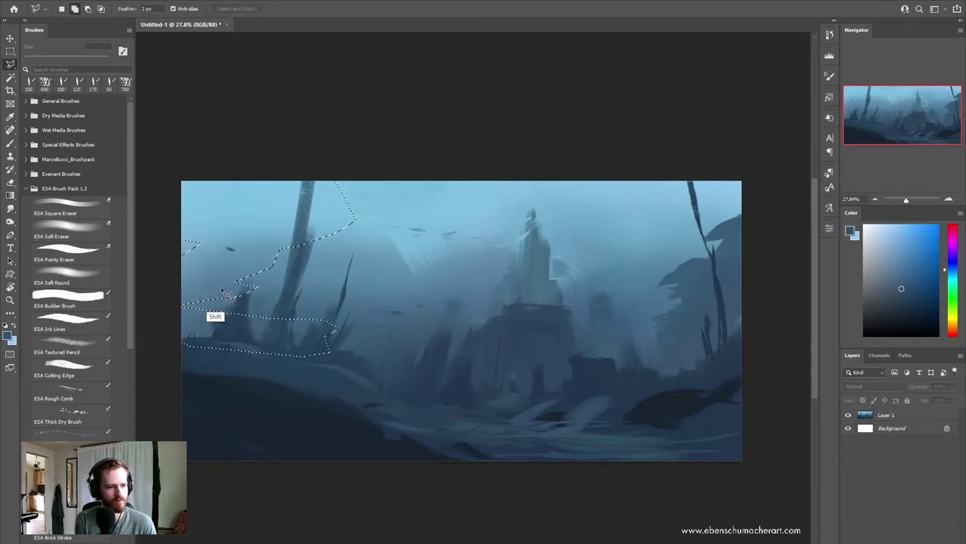
pyautogui.keyDown('ctrl'); pyautogui.click(172, 310); pyautogui.keyUp('ctrl')
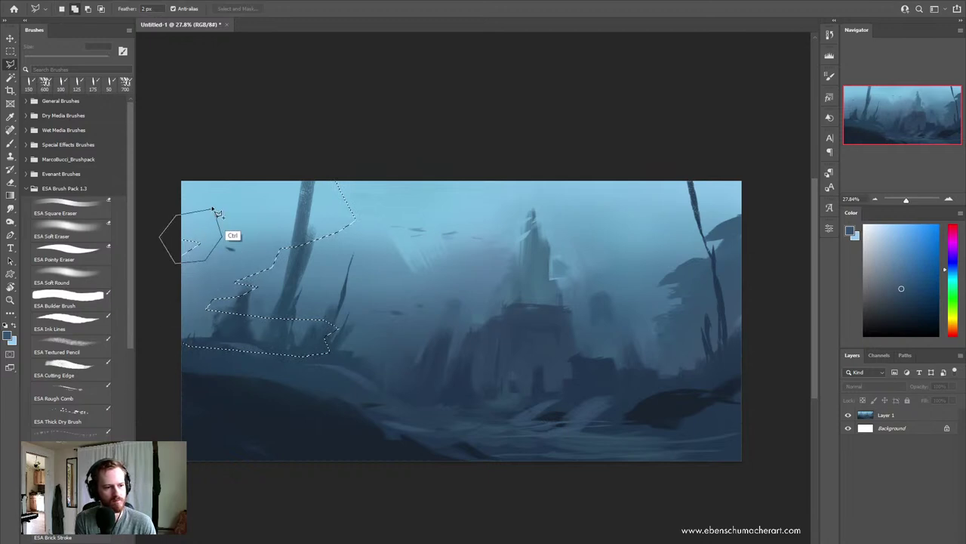
# Step: Switch to the Brush tool with Layer 1 as the active layer
pyautogui.press('Escape')
pyautogui.press('b')
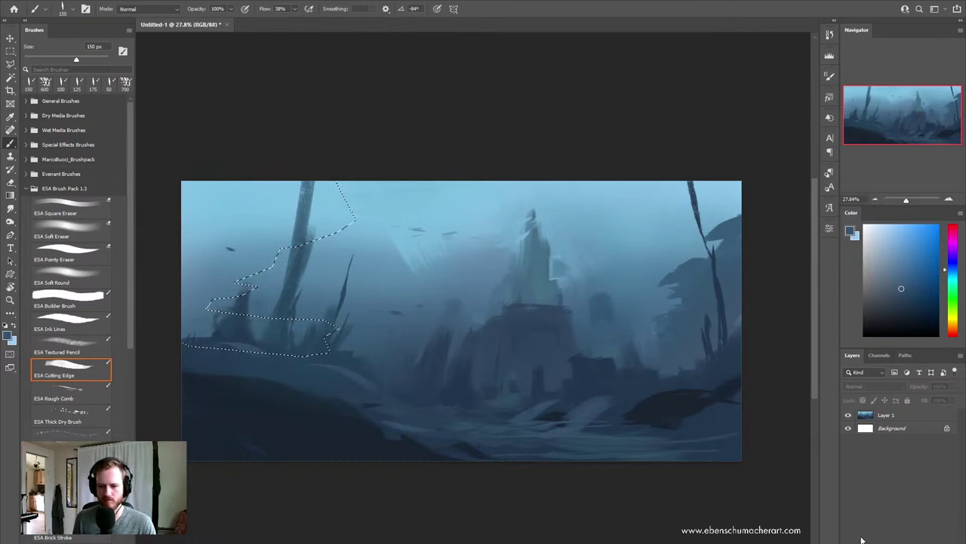
pyautogui.click(891, 417)
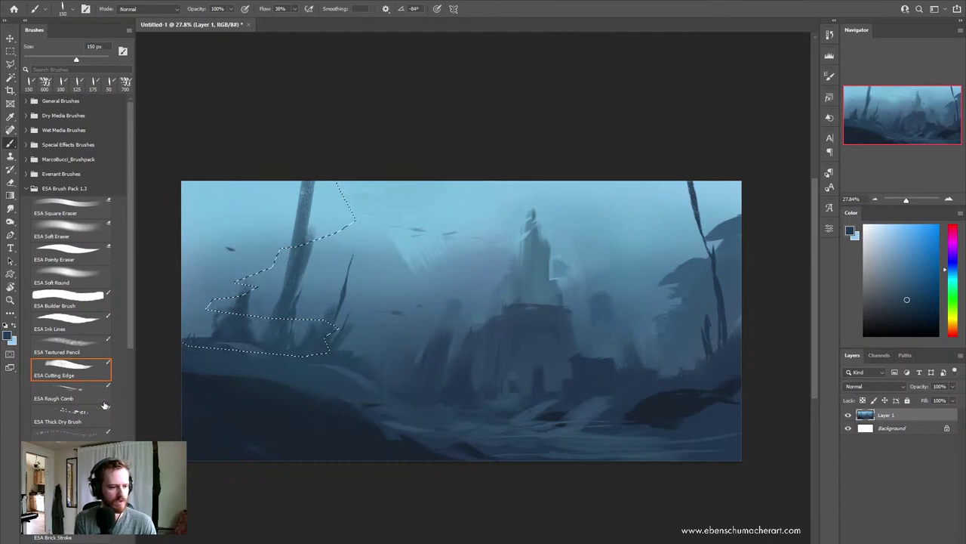
# Step: Try ESA Brick Stroke and Thick Wet brushes, then settle on ESA Textured Digital Brush 2 at 175 px
pyautogui.scroll(-5, 132, 380)
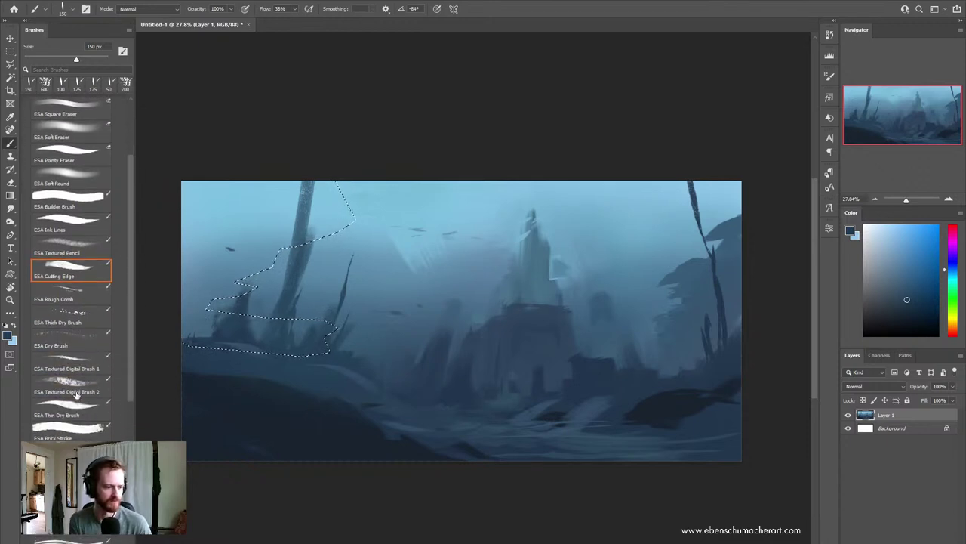
pyautogui.click(68, 428)
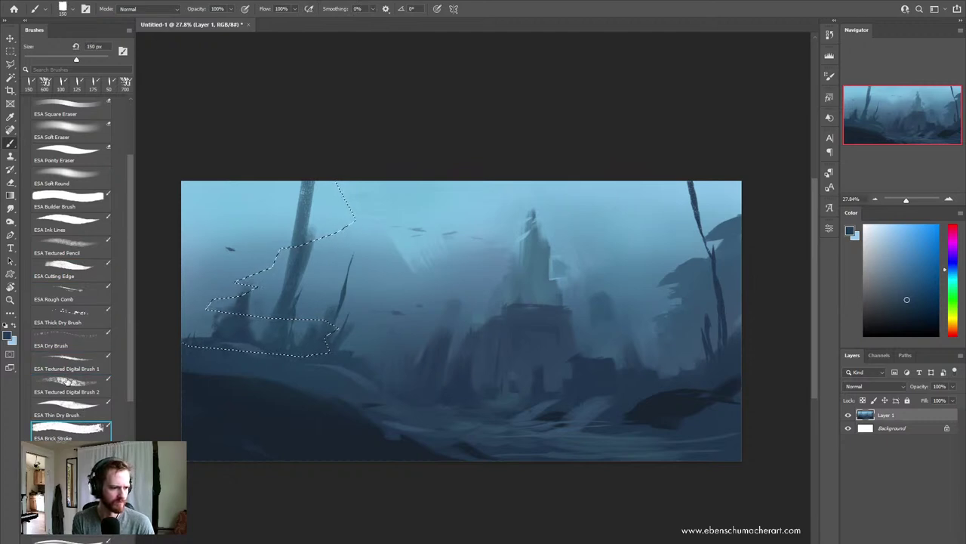
pyautogui.moveTo(130, 361)
pyautogui.mouseDown()
pyautogui.moveTo(127, 417)
pyautogui.moveTo(126, 391)
pyautogui.mouseUp()
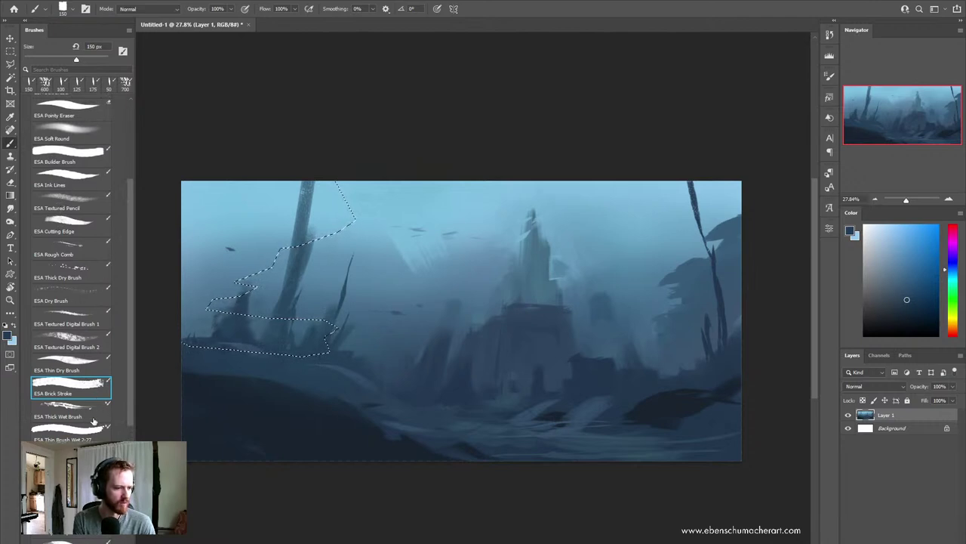
pyautogui.click(77, 410)
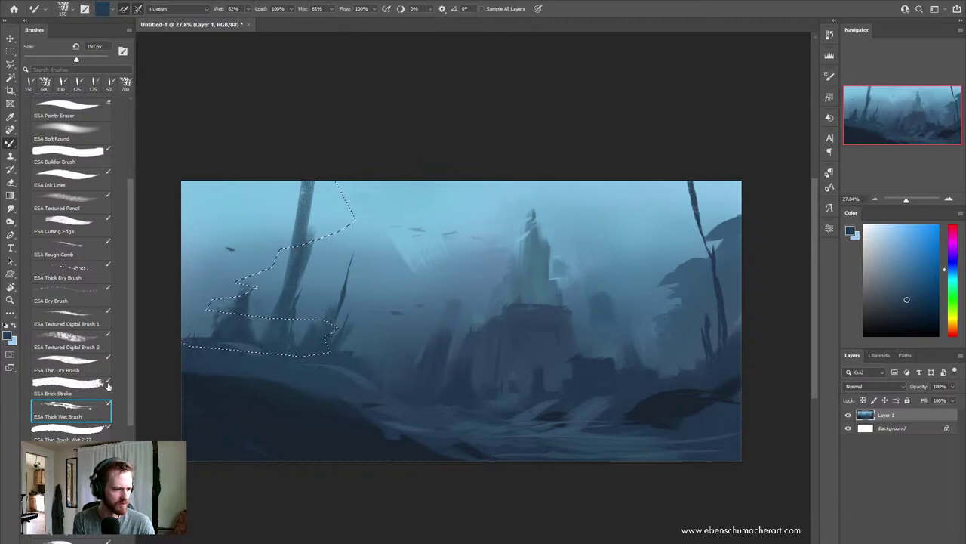
pyautogui.moveTo(130, 359); pyautogui.dragTo(131, 343)
pyautogui.click(79, 374)
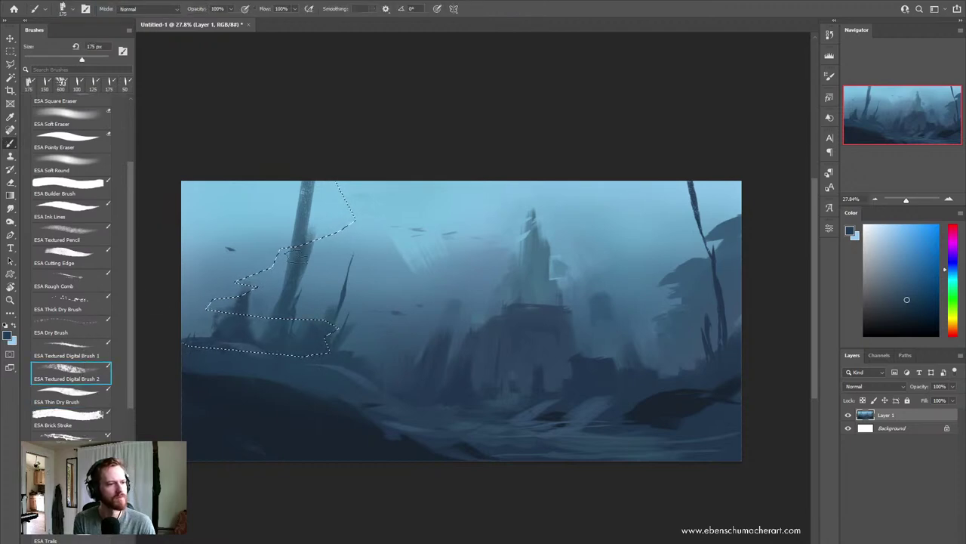
pyautogui.scroll(2, 123, 194)
pyautogui.scroll(1, 131, 168)
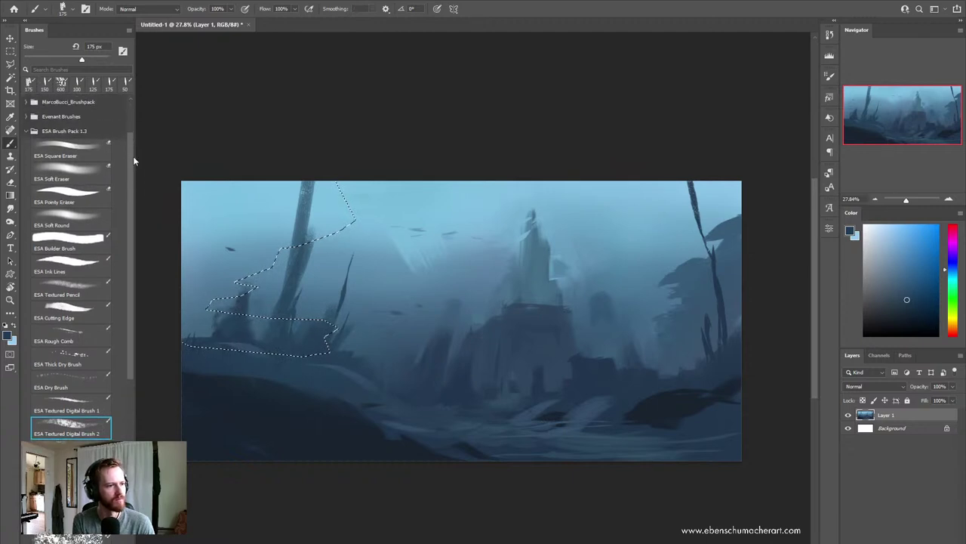
# Step: Paint dark texture into the upper-left overhang selection at 500 px, then deselect
pyautogui.moveTo(189, 341)
pyautogui.mouseDown()
pyautogui.moveTo(293, 255)
pyautogui.moveTo(227, 204)
pyautogui.moveTo(378, 226)
pyautogui.moveTo(280, 284)
pyautogui.mouseUp()
pyautogui.press(']')
pyautogui.press(']')
pyautogui.press(']')
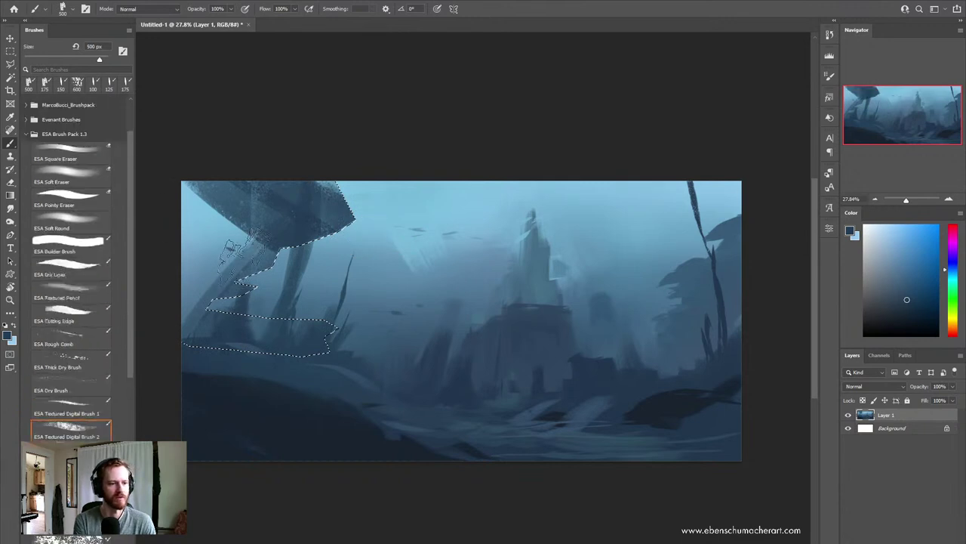
pyautogui.moveTo(172, 194); pyautogui.dragTo(261, 351)
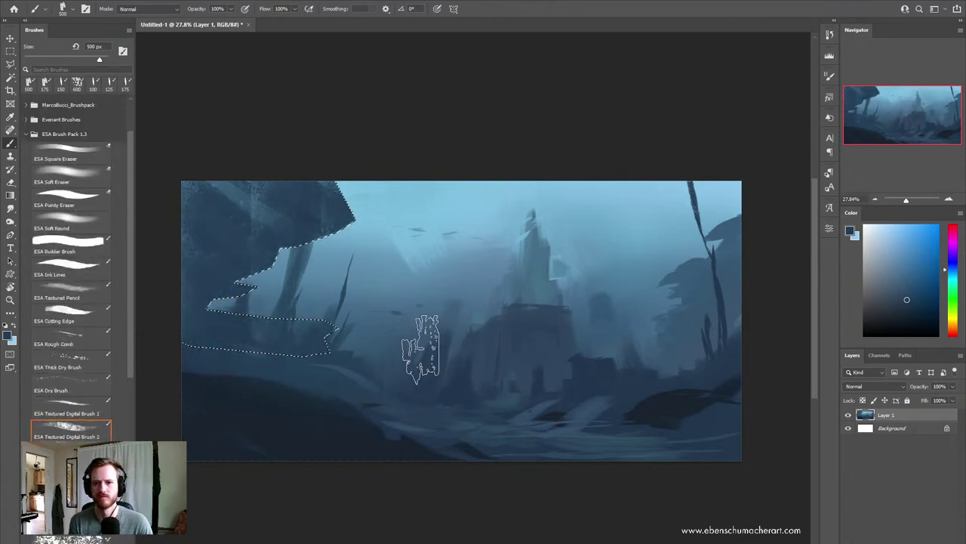
pyautogui.hotkey('ctrl', 'd')
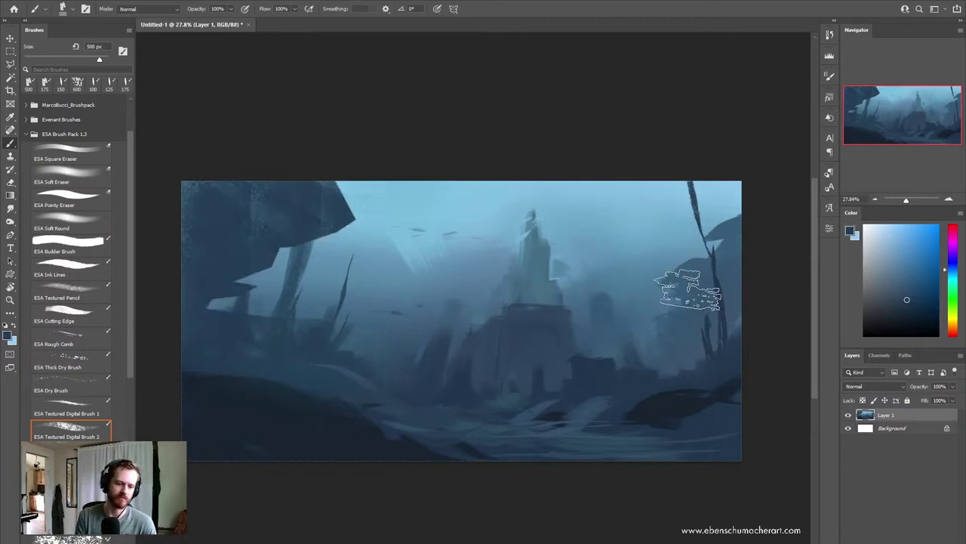
# Step: Try rough lasso selections and dark paint at the right edge, then deselect
pyautogui.press('l')
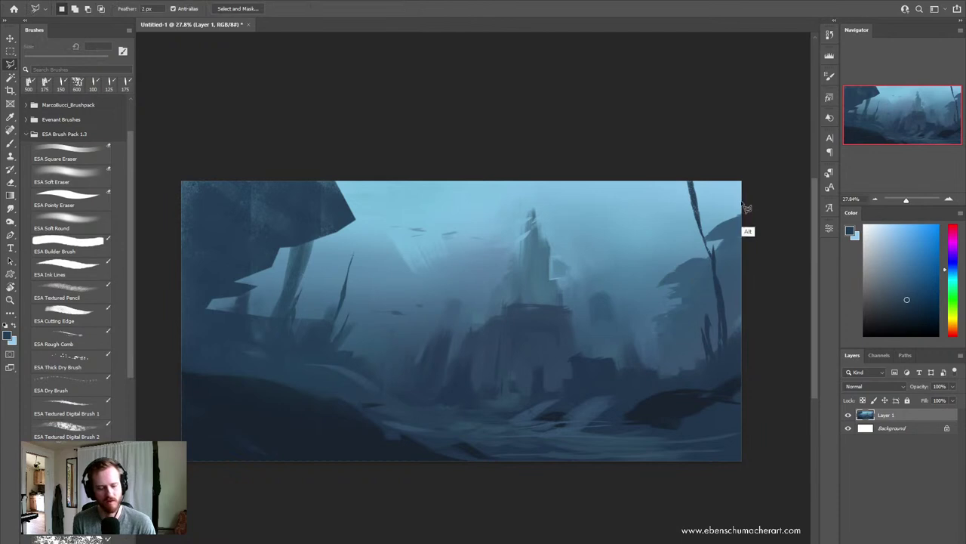
pyautogui.moveTo(742, 202); pyautogui.dragTo(708, 226)
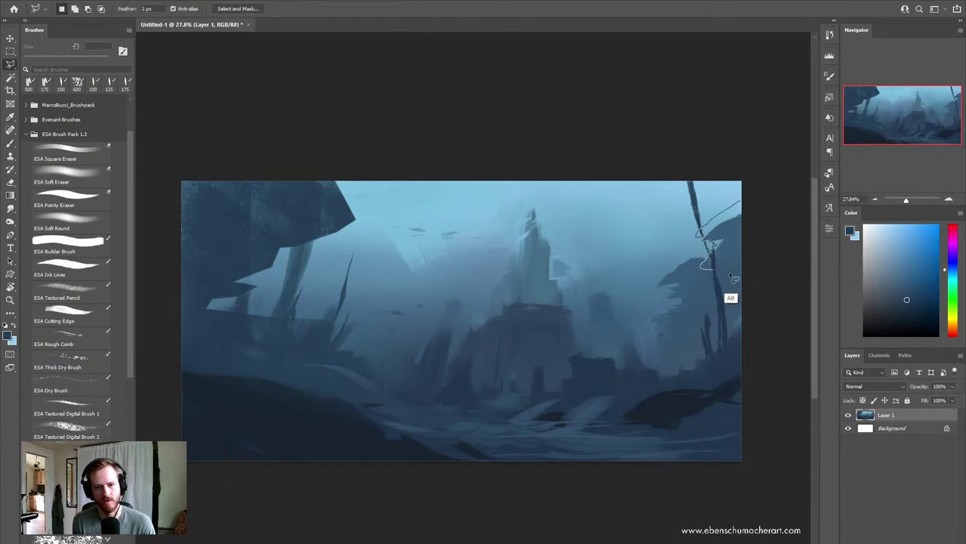
pyautogui.moveTo(733, 278)
pyautogui.mouseDown()
pyautogui.moveTo(755, 244)
pyautogui.moveTo(704, 261)
pyautogui.mouseUp()
pyautogui.press('b')
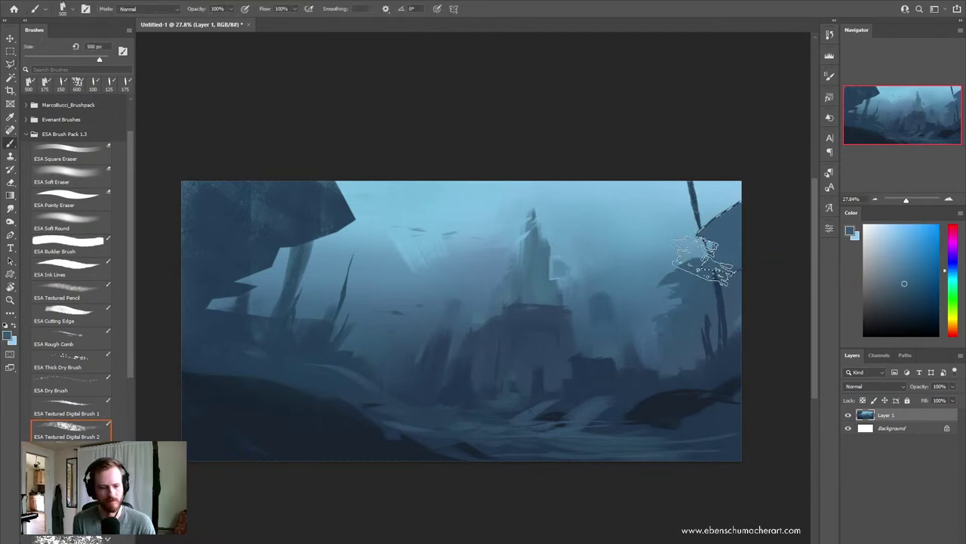
pyautogui.press('l')
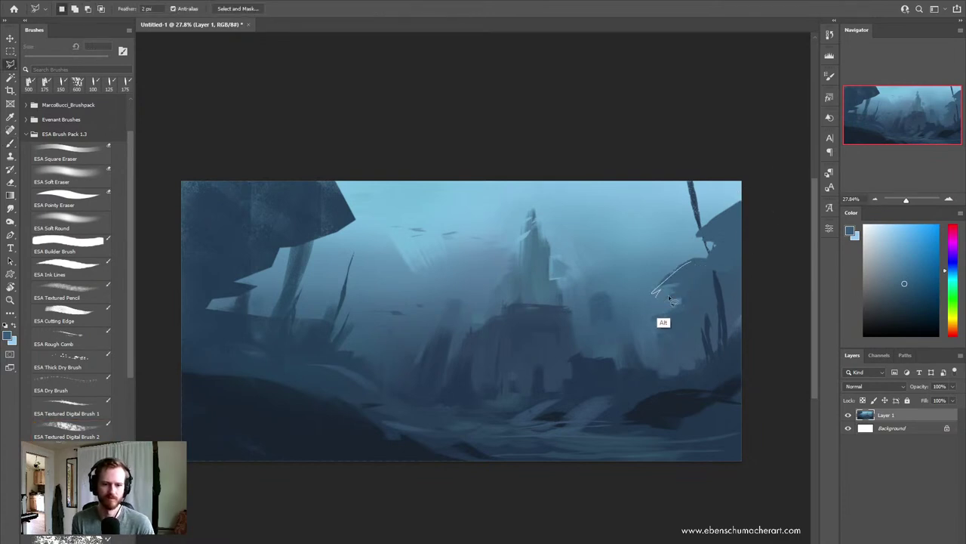
pyautogui.moveTo(698, 264); pyautogui.dragTo(703, 263)
pyautogui.press('b')
pyautogui.press('b')
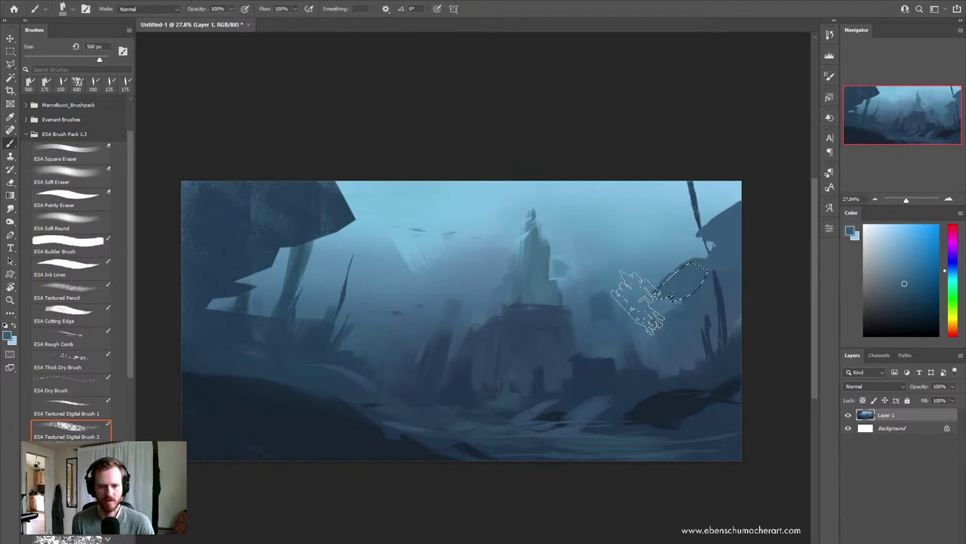
pyautogui.hotkey('ctrl', 'd')
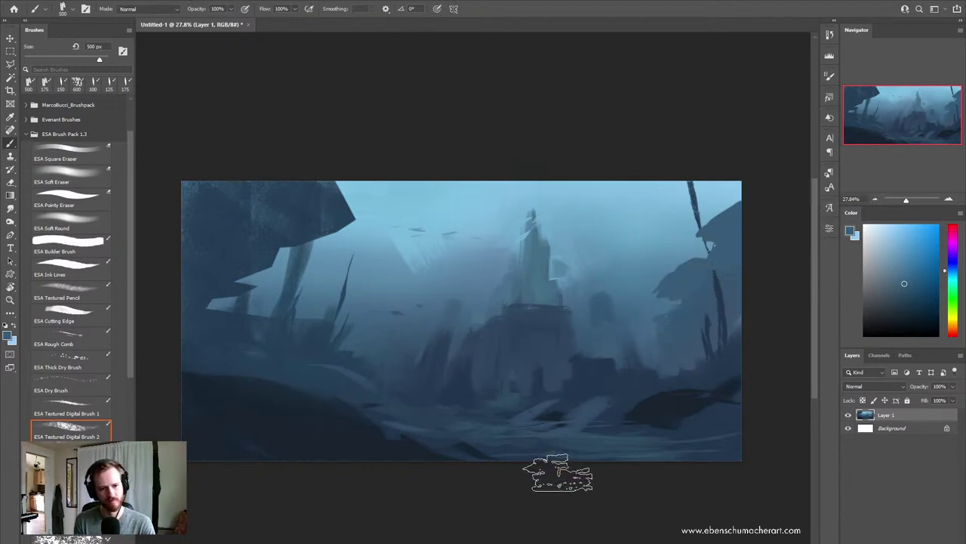
# Step: Outline an angular top-right overhang, fill it with dark blue, and deselect
pyautogui.press('l')
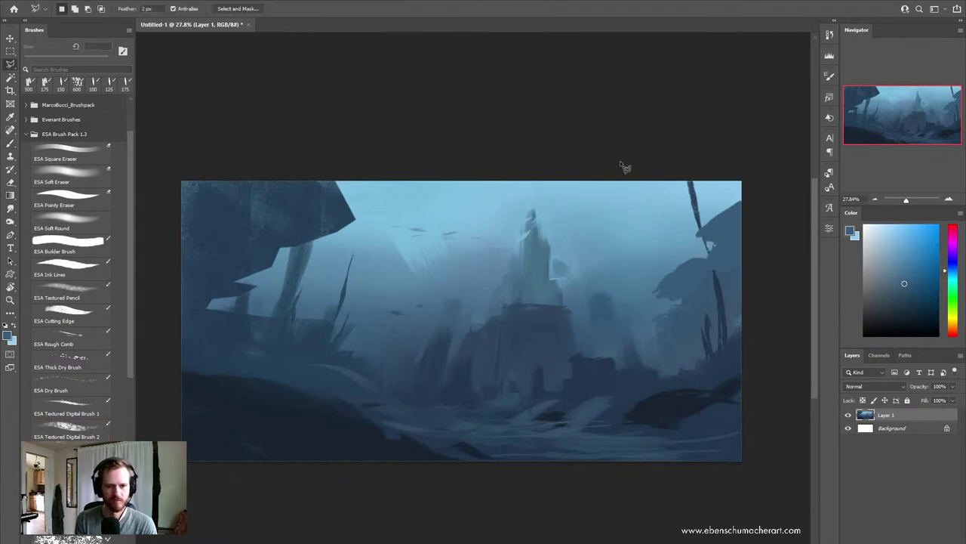
pyautogui.doubleClick(747, 148)
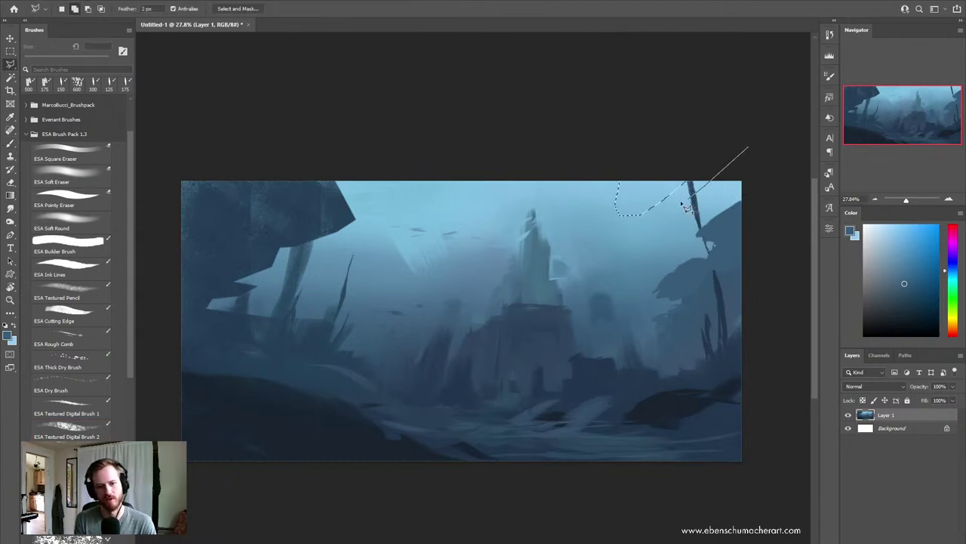
pyautogui.click(655, 172)
pyautogui.press('b')
pyautogui.moveTo(634, 189); pyautogui.dragTo(725, 193)
pyautogui.hotkey('ctrl', 'd')
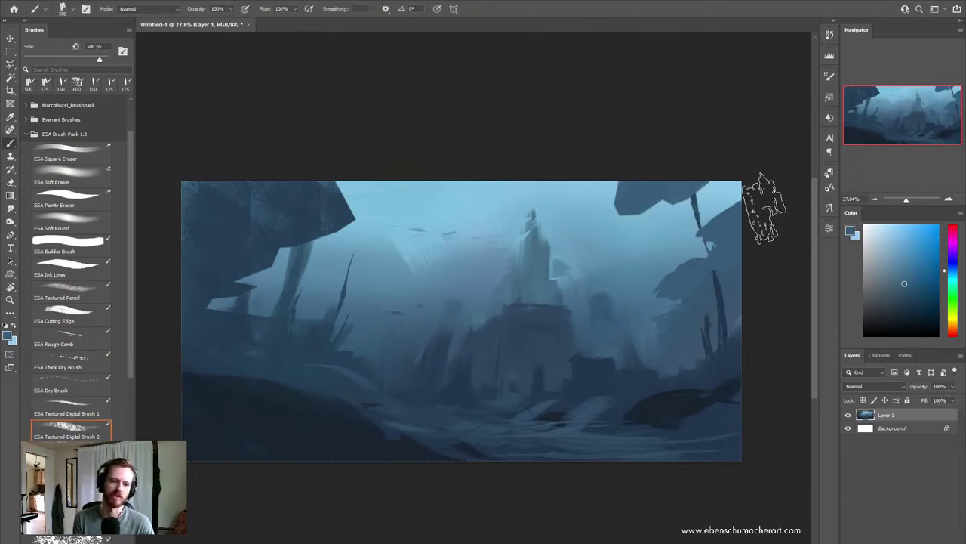
# Step: Repaint the lower ground with a range of blues sampled from the ground and haze
pyautogui.press('z')
pyautogui.moveTo(657, 354); pyautogui.dragTo(611, 367)
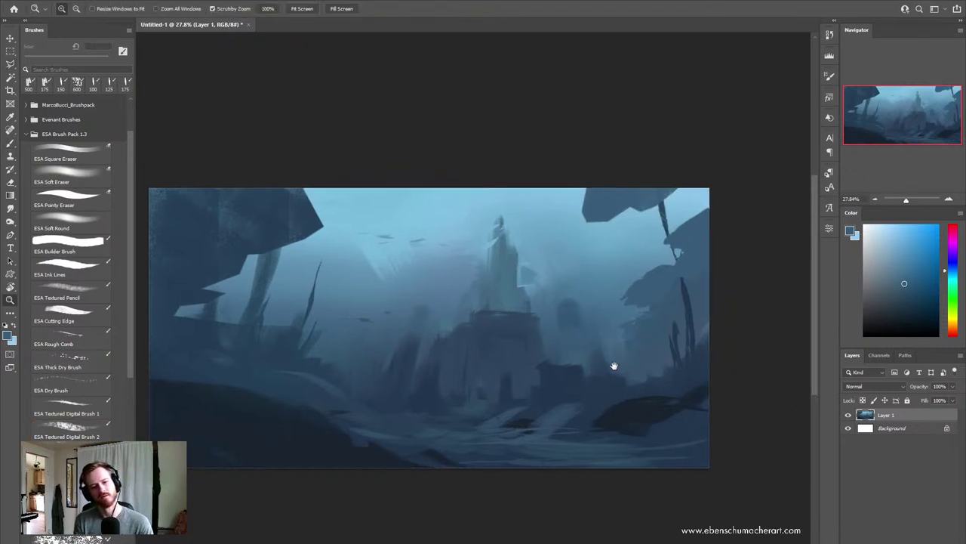
pyautogui.press('b')
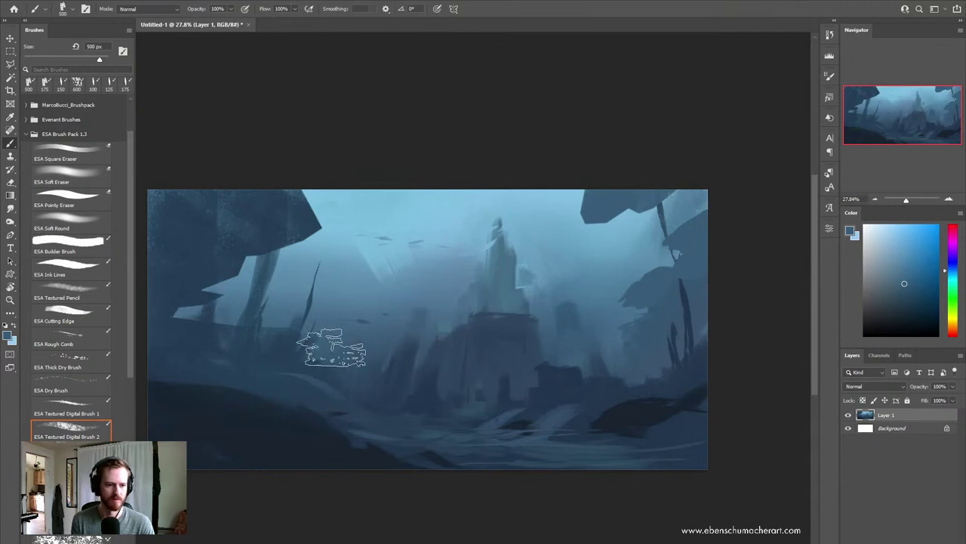
pyautogui.keyDown('alt'); pyautogui.click(281, 385); pyautogui.keyUp('alt')
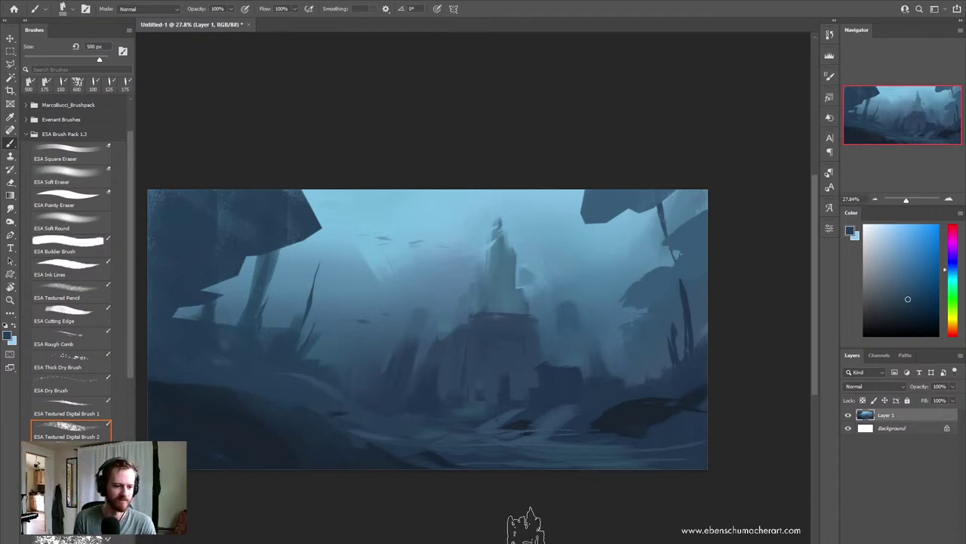
pyautogui.keyDown('alt'); pyautogui.click(240, 448); pyautogui.keyUp('alt')
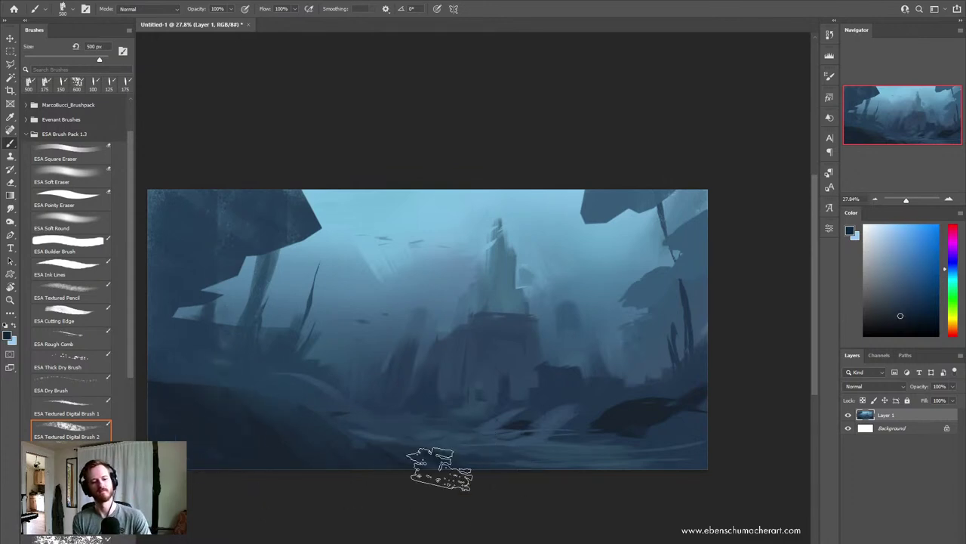
pyautogui.keyDown('alt'); pyautogui.click(541, 422); pyautogui.keyUp('alt')
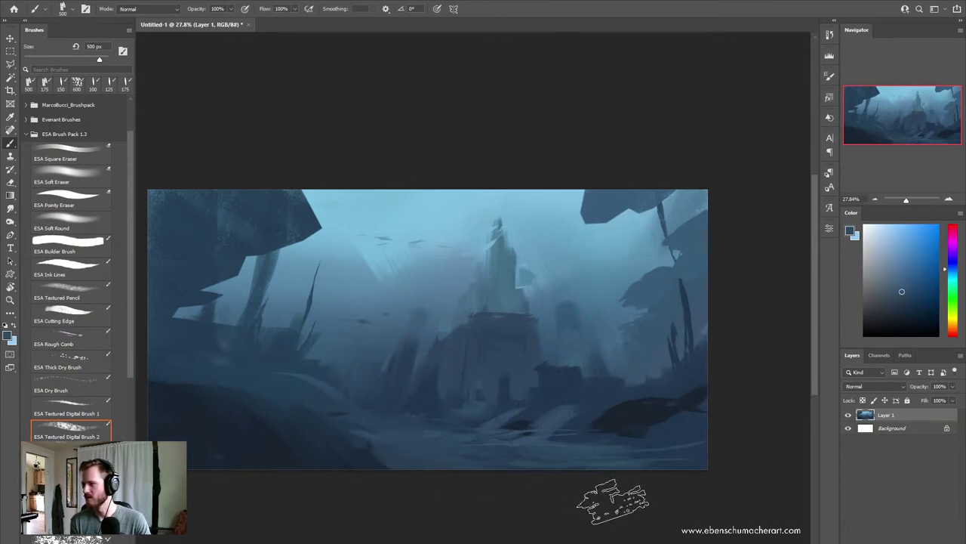
pyautogui.keyDown('alt'); pyautogui.click(271, 381); pyautogui.keyUp('alt')
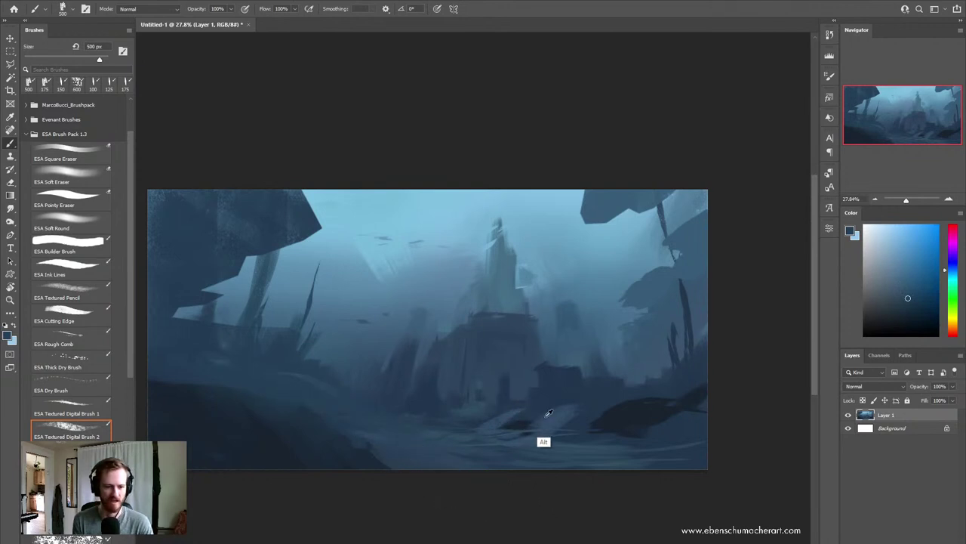
pyautogui.keyDown('alt'); pyautogui.click(544, 441); pyautogui.keyUp('alt')
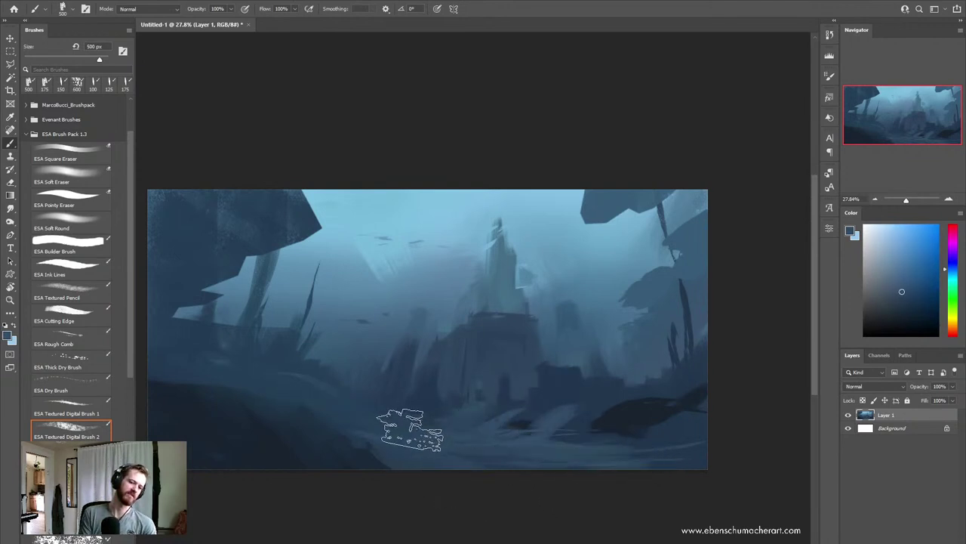
pyautogui.keyDown('alt'); pyautogui.click(425, 289); pyautogui.keyUp('alt')
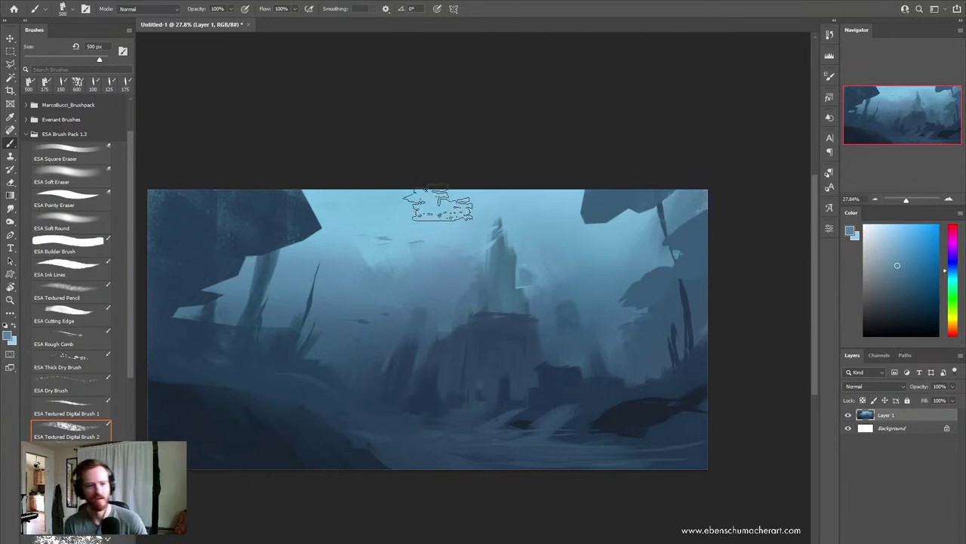
pyautogui.keyDown('alt'); pyautogui.click(346, 233); pyautogui.keyUp('alt')
# Step: Sample one more dark blue, then set the paint colour to a soft teal green
pyautogui.press('z')
pyautogui.moveTo(383, 344)
pyautogui.mouseDown()
pyautogui.moveTo(431, 298)
pyautogui.moveTo(438, 321)
pyautogui.mouseUp()
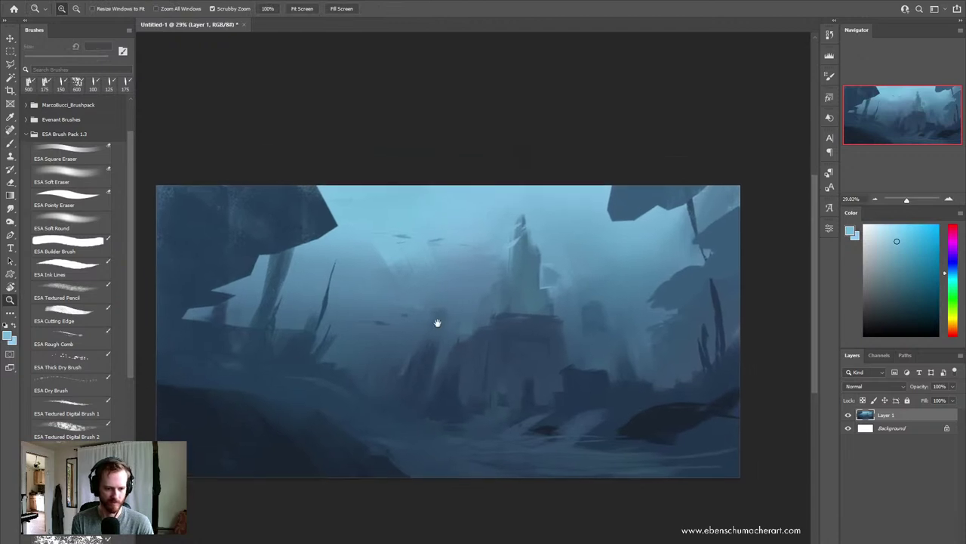
pyautogui.press('b')
pyautogui.keyDown('alt'); pyautogui.click(251, 418); pyautogui.keyUp('alt')
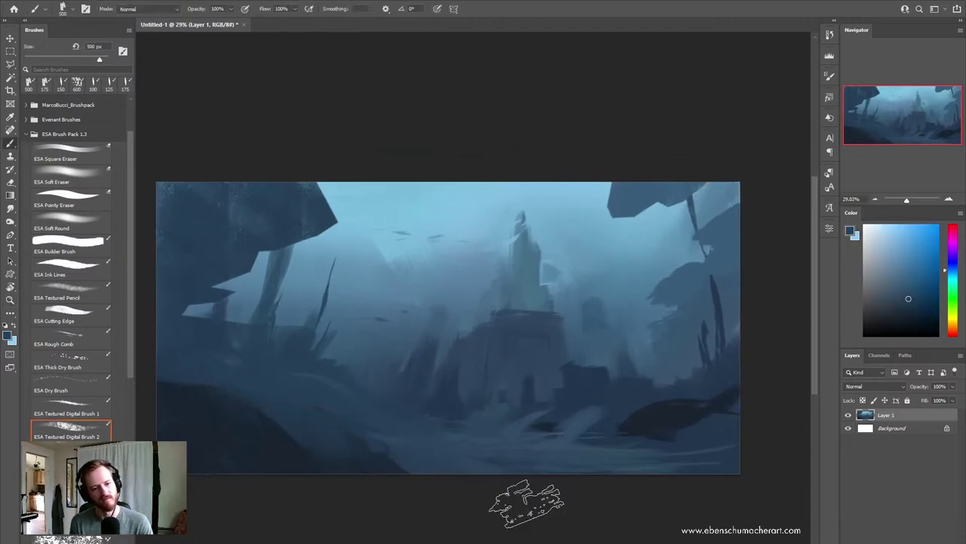
pyautogui.press('z')
pyautogui.press('b')
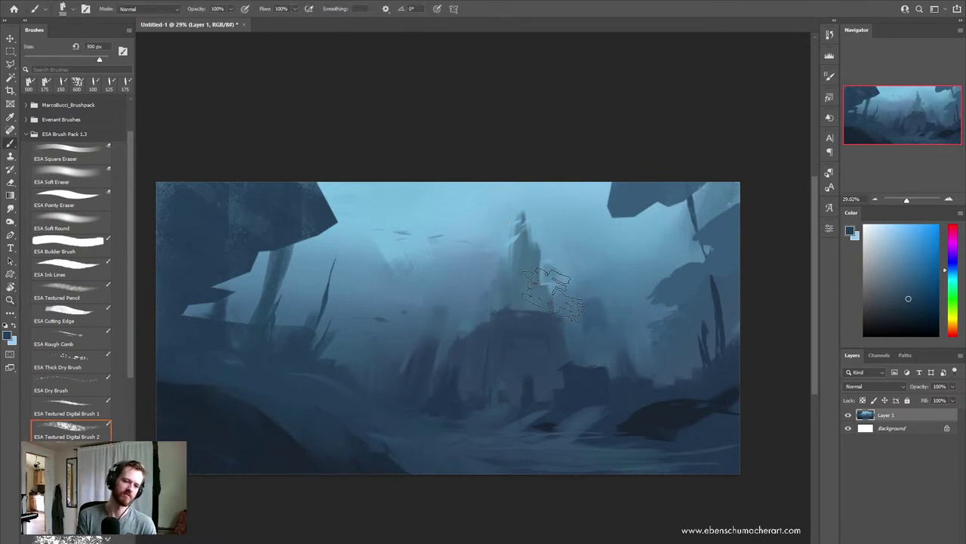
pyautogui.click(949, 287)
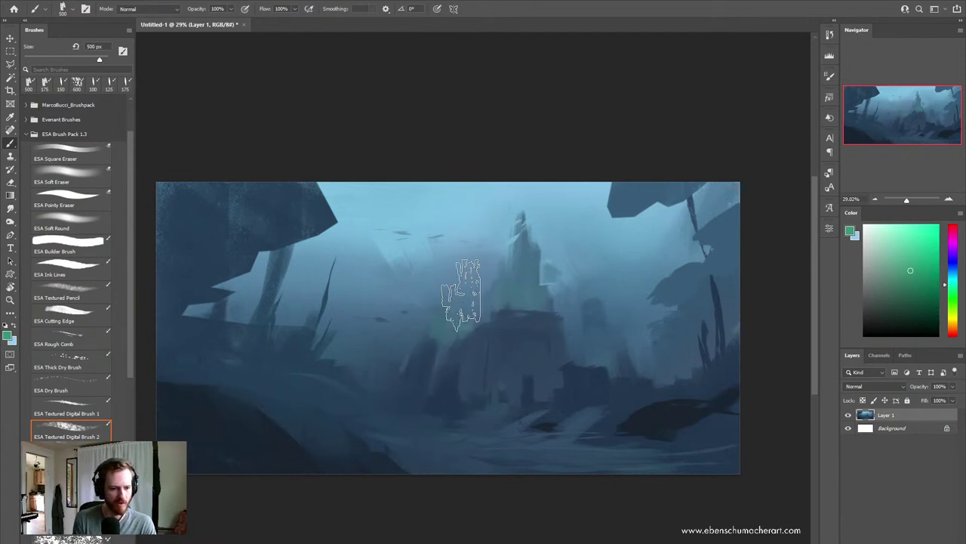
# Step: Dab green glow onto the central ruins and castle top with a 250 px brush
pyautogui.press('[')
pyautogui.press('[')
pyautogui.press('[')
pyautogui.click(581, 354)
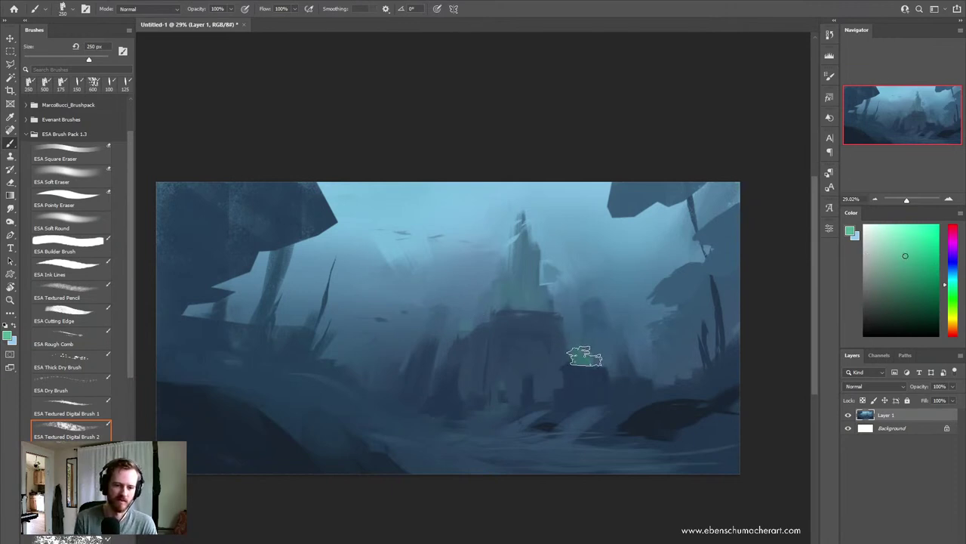
pyautogui.moveTo(585, 356); pyautogui.dragTo(578, 361)
pyautogui.click(447, 353)
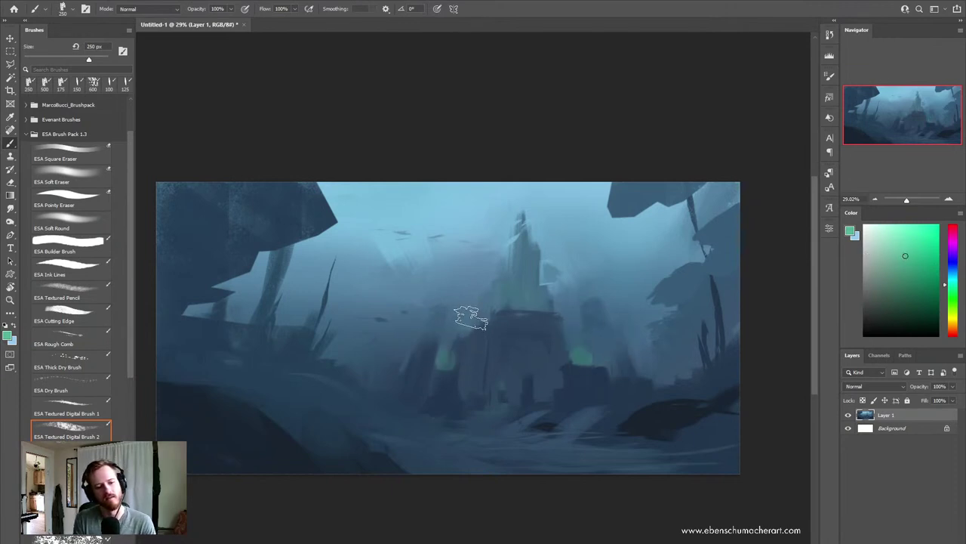
pyautogui.click(464, 325)
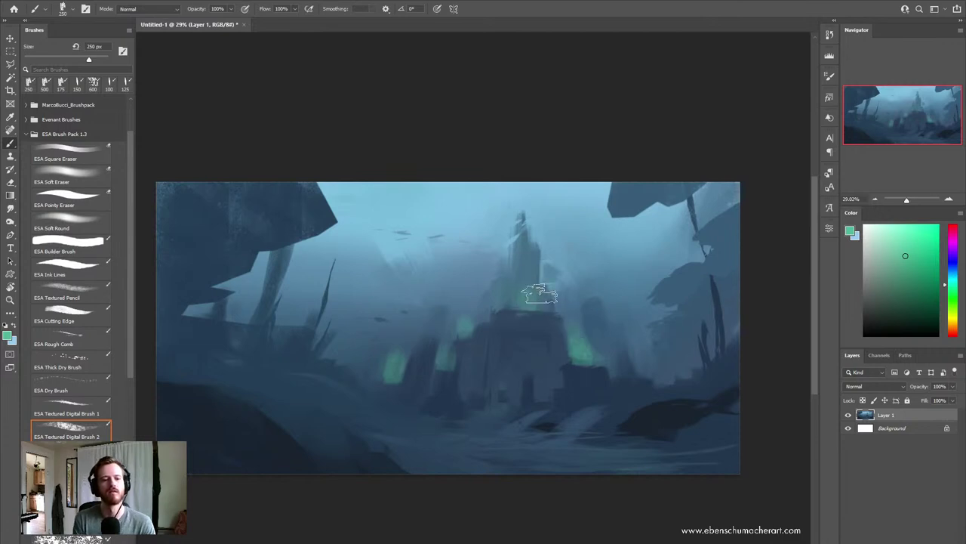
pyautogui.moveTo(539, 278); pyautogui.dragTo(516, 296)
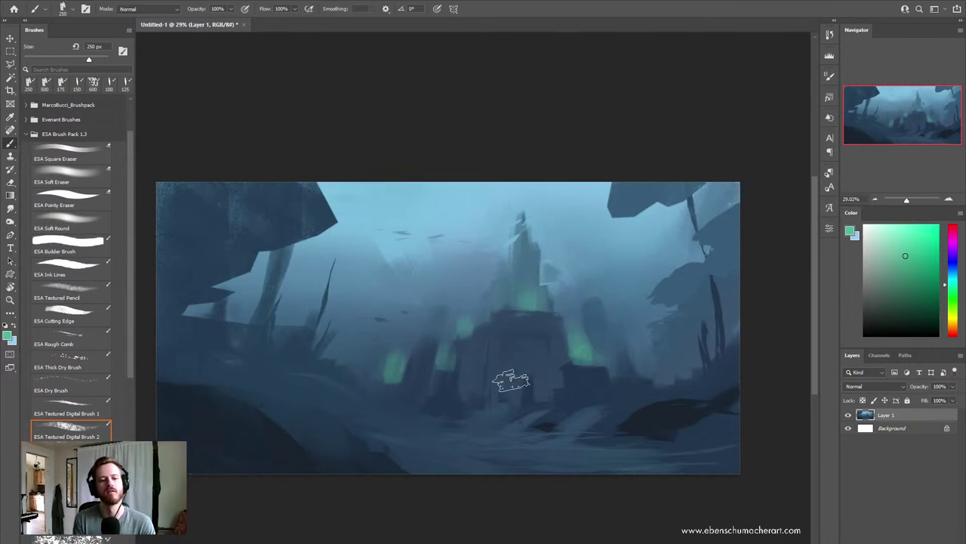
# Step: Smear the green glows upward into the haze with a 175 px Mixer Brush
pyautogui.press('[')
pyautogui.press('[')
pyautogui.press('[')
pyautogui.press('[')
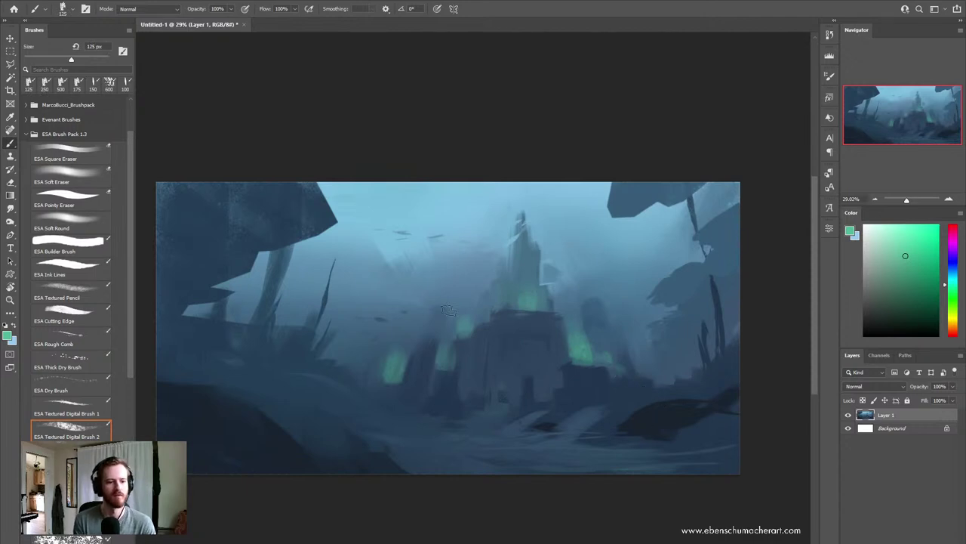
pyautogui.hotkey('shift', 'b')
pyautogui.hotkey('shift', 'b')
pyautogui.hotkey('shift', 'b')
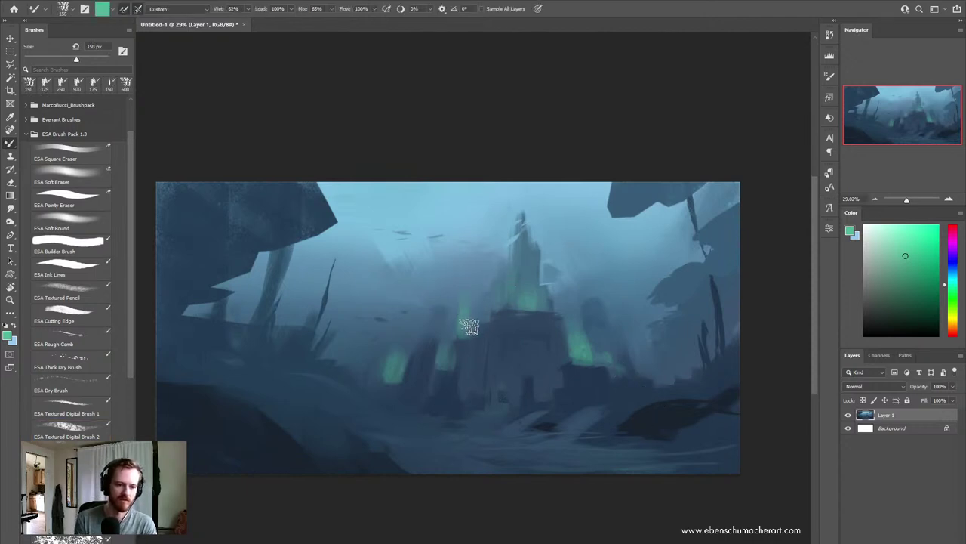
pyautogui.moveTo(453, 330); pyautogui.dragTo(453, 272)
pyautogui.moveTo(430, 385); pyautogui.dragTo(432, 322)
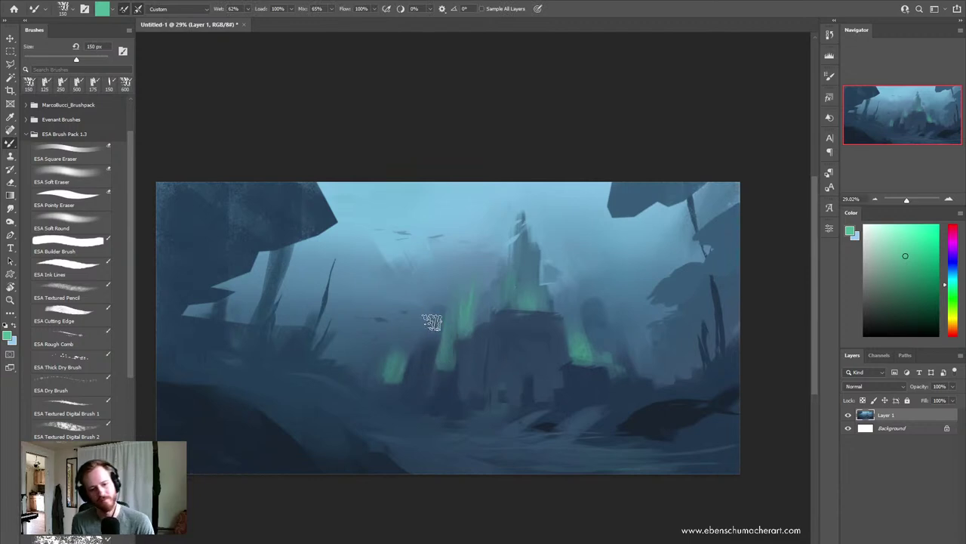
pyautogui.moveTo(404, 373)
pyautogui.mouseDown()
pyautogui.moveTo(403, 316)
pyautogui.moveTo(392, 336)
pyautogui.mouseUp()
pyautogui.moveTo(377, 383); pyautogui.dragTo(392, 325)
# Step: Blend the left green streaks into the haze using sampled muted blues and teals
pyautogui.keyDown('alt'); pyautogui.click(410, 325); pyautogui.keyUp('alt')
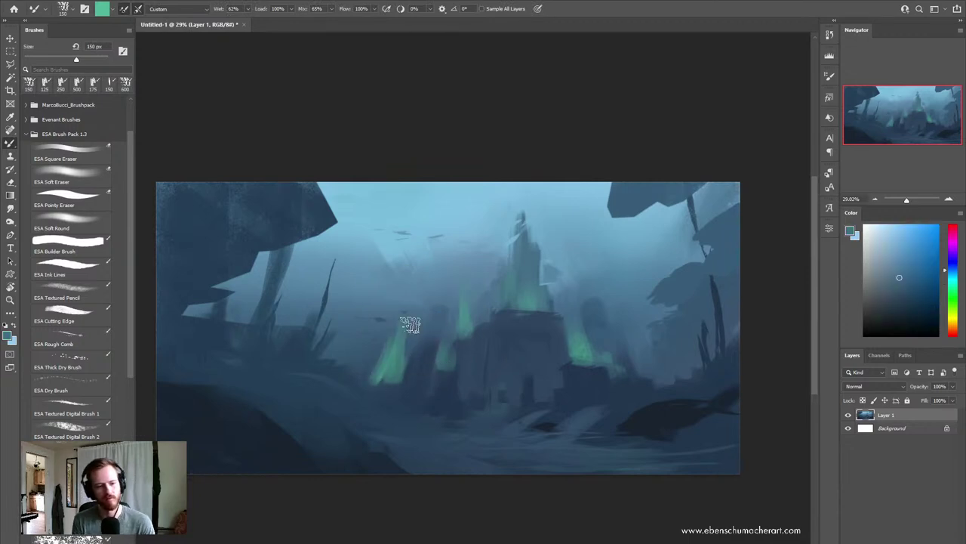
pyautogui.moveTo(404, 373); pyautogui.dragTo(400, 339)
pyautogui.moveTo(381, 373)
pyautogui.mouseDown()
pyautogui.moveTo(377, 344)
pyautogui.moveTo(358, 373)
pyautogui.mouseUp()
pyautogui.keyDown('alt'); pyautogui.click(391, 375); pyautogui.keyUp('alt')
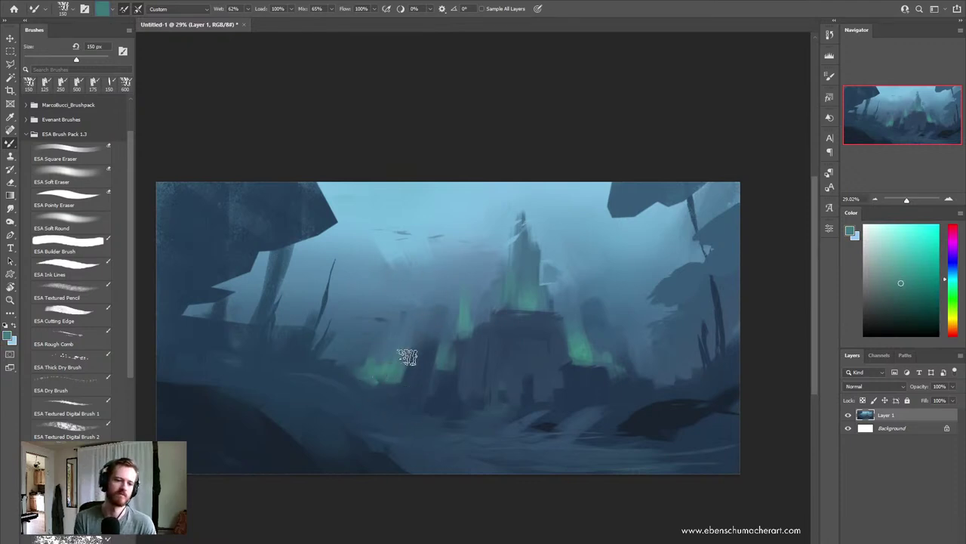
pyautogui.keyDown('alt'); pyautogui.click(627, 302); pyautogui.keyUp('alt')
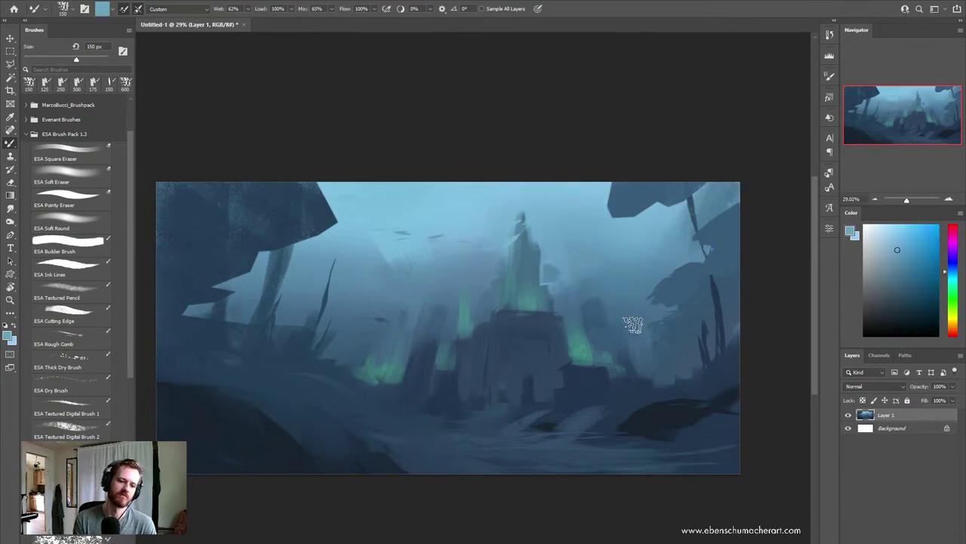
pyautogui.keyDown('alt'); pyautogui.click(357, 369); pyautogui.keyUp('alt')
pyautogui.keyDown('alt'); pyautogui.click(359, 337); pyautogui.keyUp('alt')
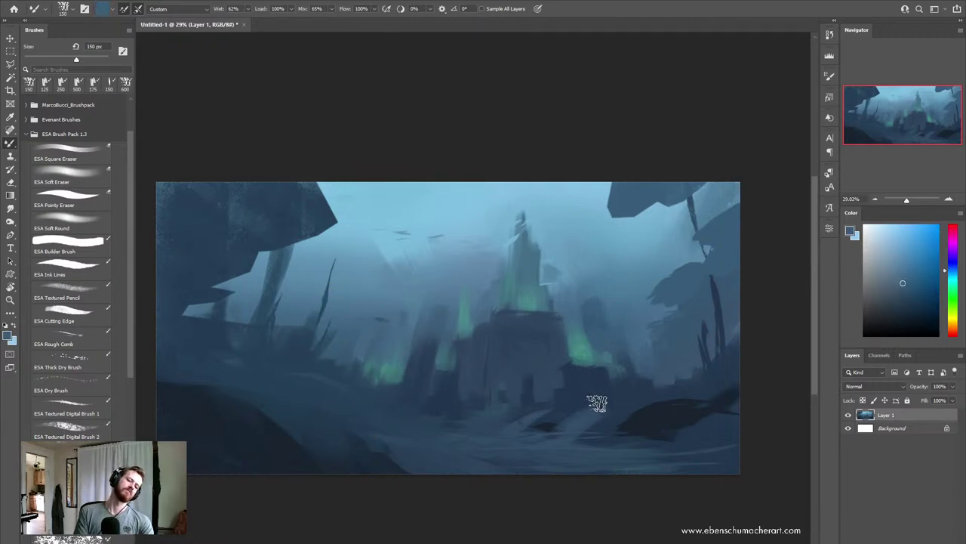
# Step: Flip the canvas horizontally, then return to a 70 px textured brush with a sampled dark blue
pyautogui.hotkey('ctrl', 'shift', 'h')
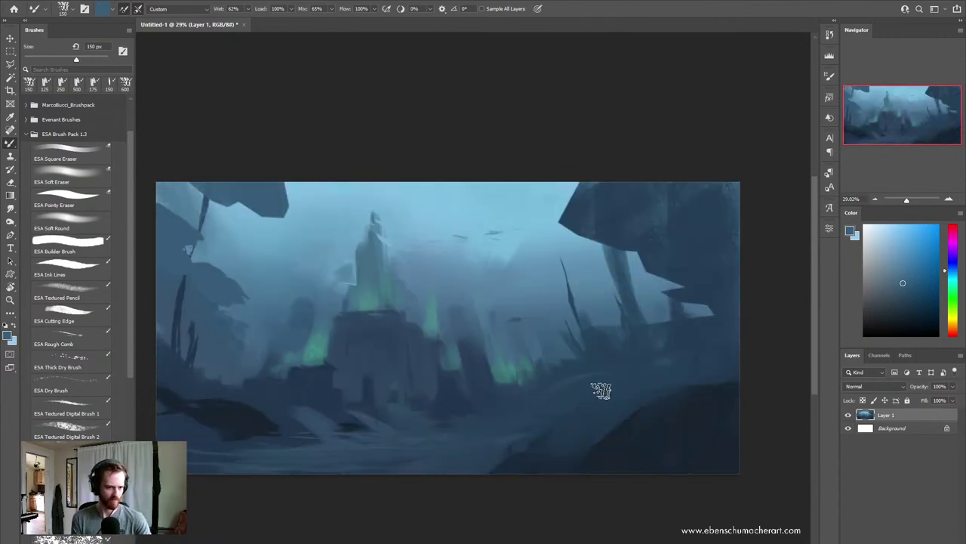
pyautogui.press('.')
pyautogui.press('b')
pyautogui.keyDown('alt'); pyautogui.click(344, 323); pyautogui.keyUp('alt')
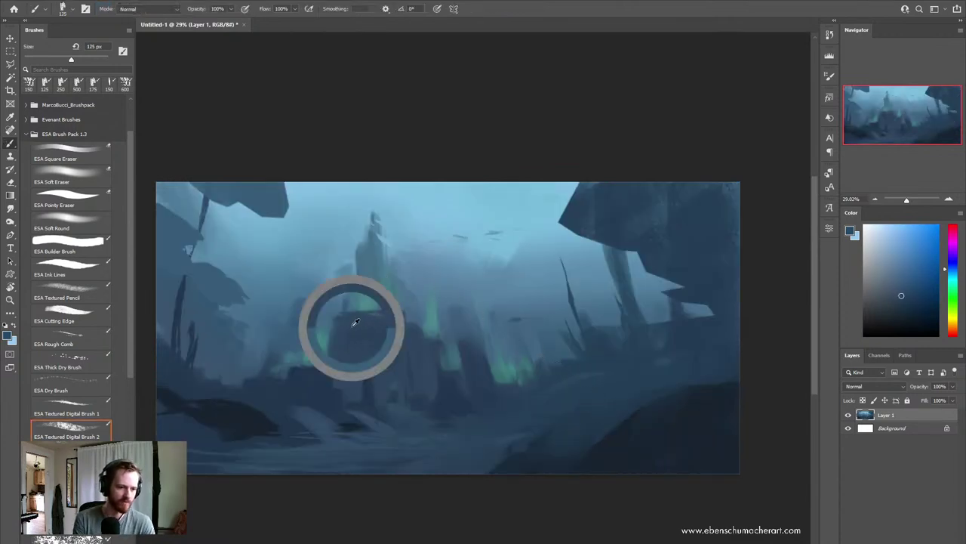
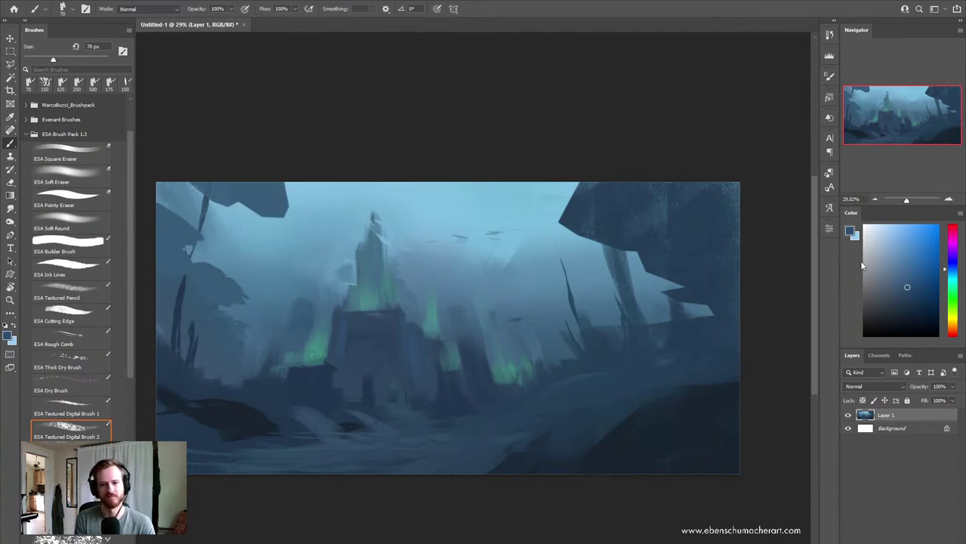
# Step: Mix a lighter cyan-blue paint colour in the Color panel
pyautogui.click(899, 266)
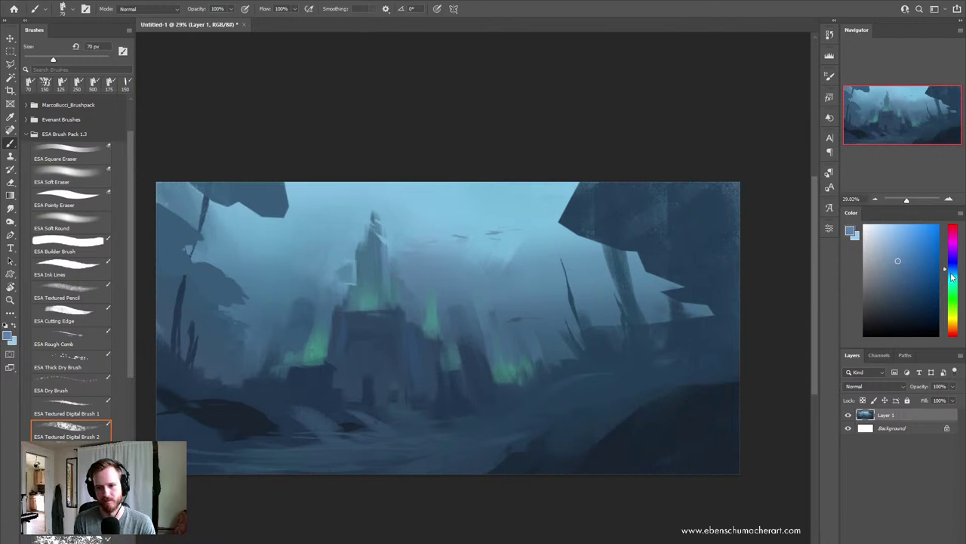
pyautogui.click(951, 273)
pyautogui.click(896, 256)
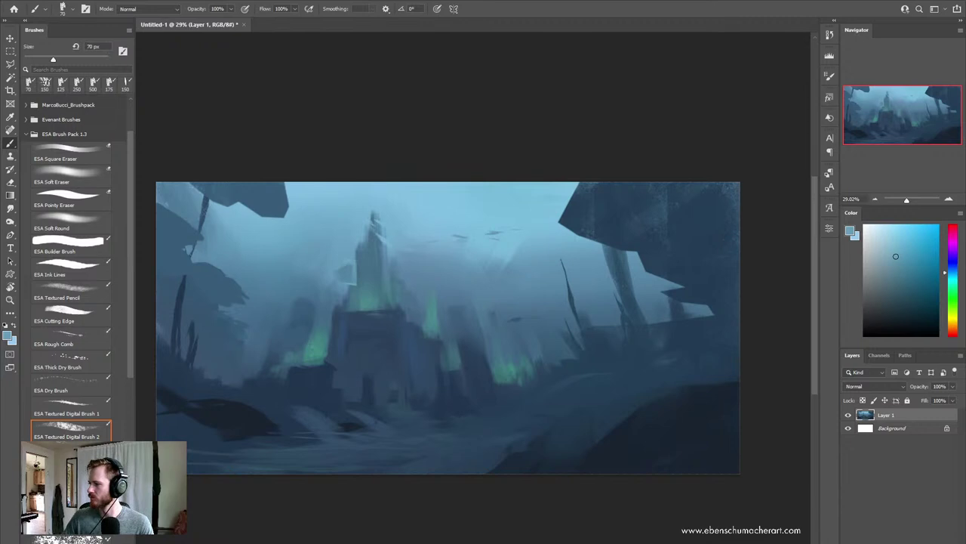
pyautogui.scroll(-2, 448, 311)
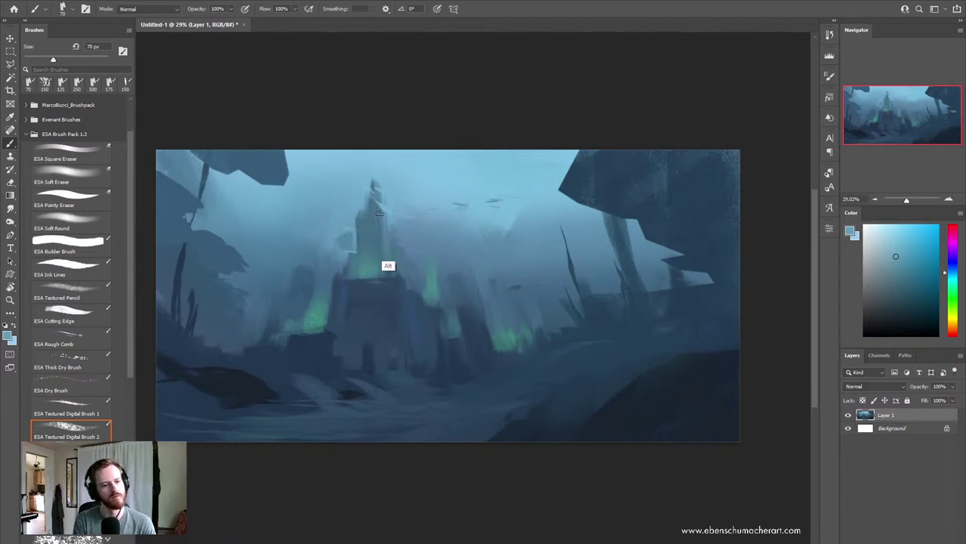
# Step: Paint light vertical strokes on the central tower's right side, then mirror the canvas horizontally
pyautogui.keyDown('alt'); pyautogui.click(371, 225); pyautogui.keyUp('alt')
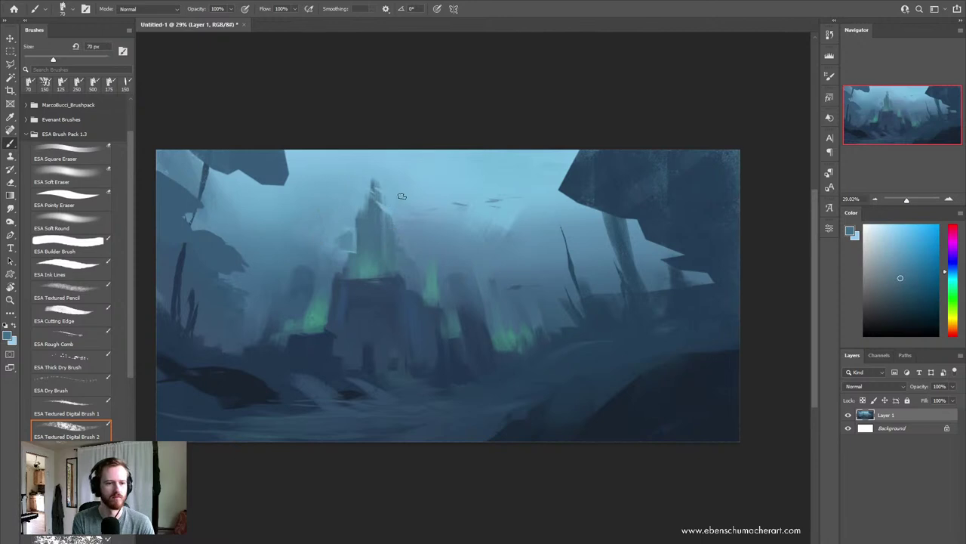
pyautogui.keyDown('alt'); pyautogui.click(384, 206); pyautogui.keyUp('alt')
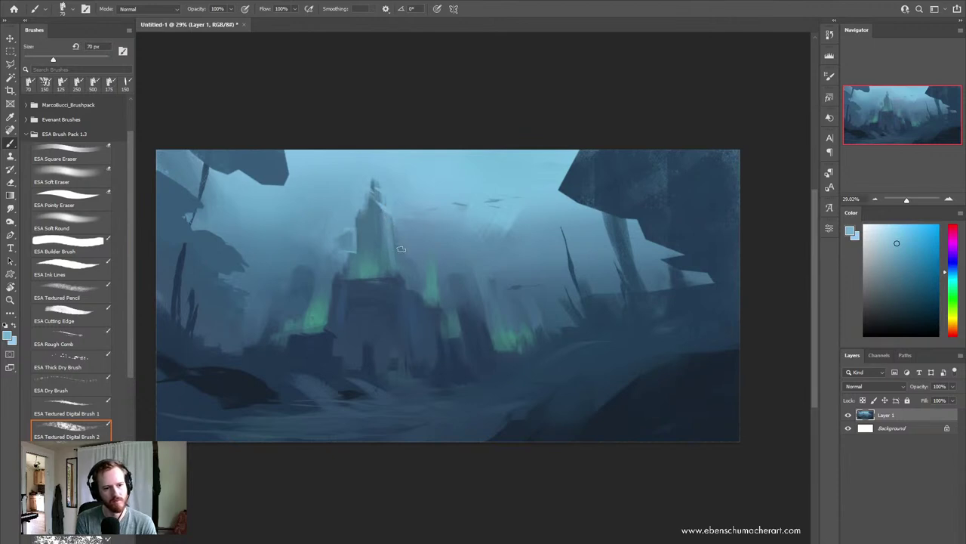
pyautogui.moveTo(404, 281); pyautogui.dragTo(409, 336)
pyautogui.moveTo(421, 299)
pyautogui.mouseDown()
pyautogui.moveTo(422, 328)
pyautogui.moveTo(420, 298)
pyautogui.moveTo(444, 336)
pyautogui.mouseUp()
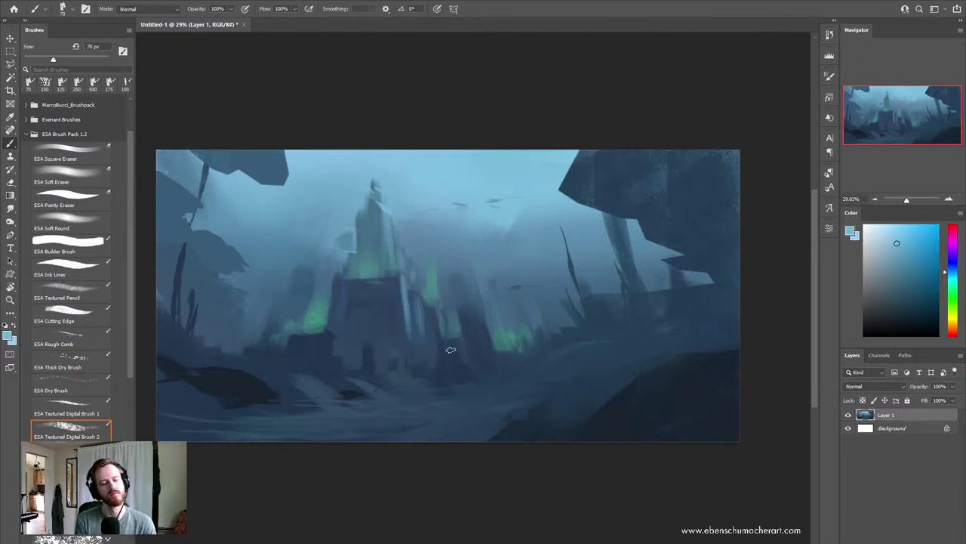
pyautogui.press('h')
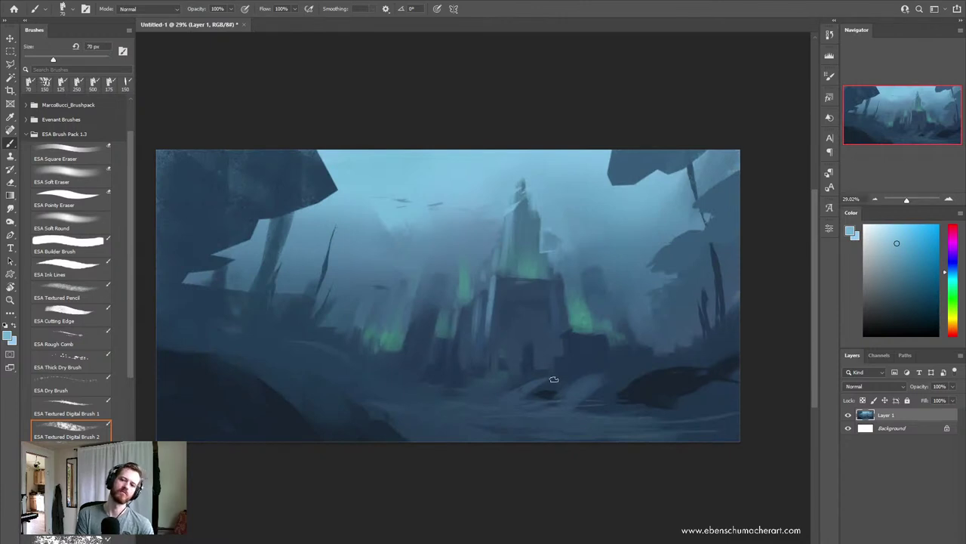
# Step: Brush a light vertical stroke on the castle in a sampled blue-grey
pyautogui.keyDown('alt'); pyautogui.click(491, 310); pyautogui.keyUp('alt')
pyautogui.moveTo(899, 264); pyautogui.dragTo(897, 272)
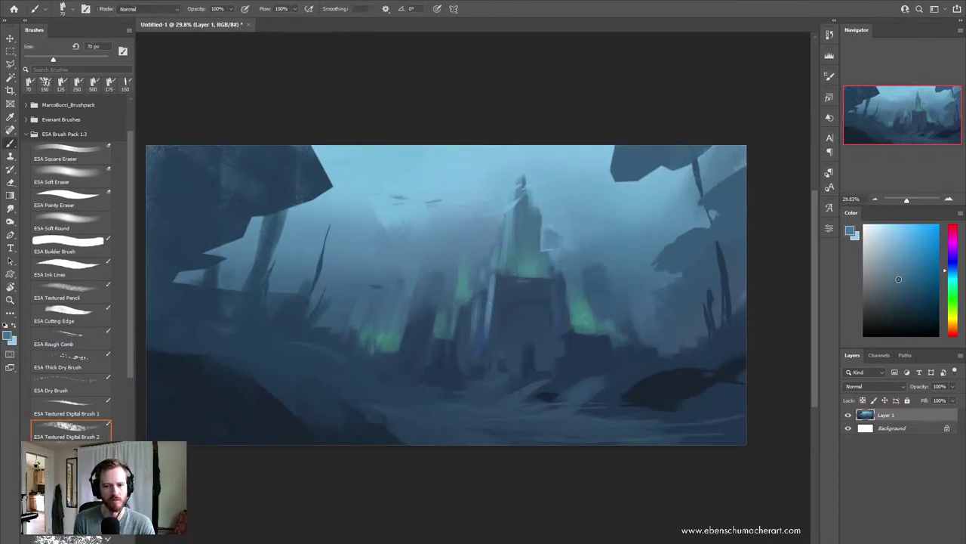
pyautogui.moveTo(489, 326); pyautogui.dragTo(491, 307)
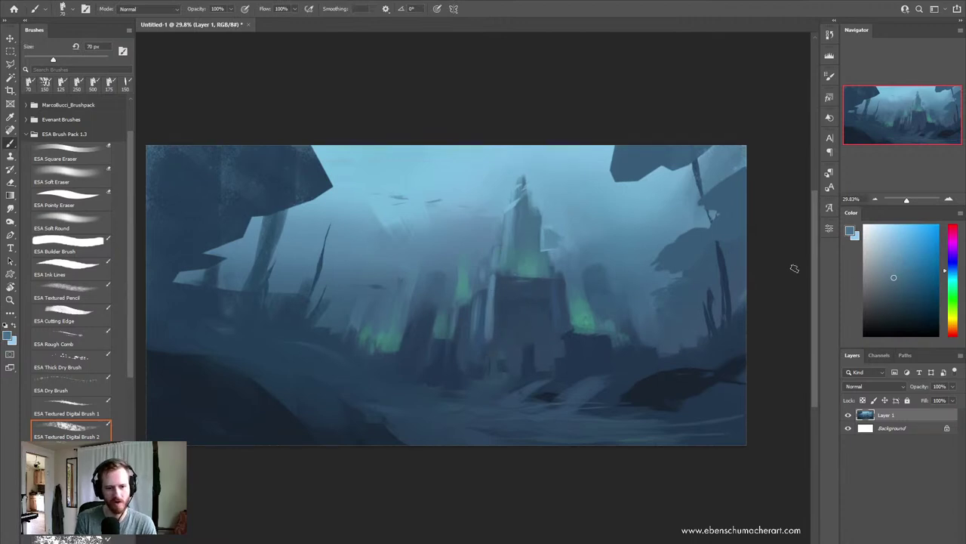
pyautogui.click(901, 285)
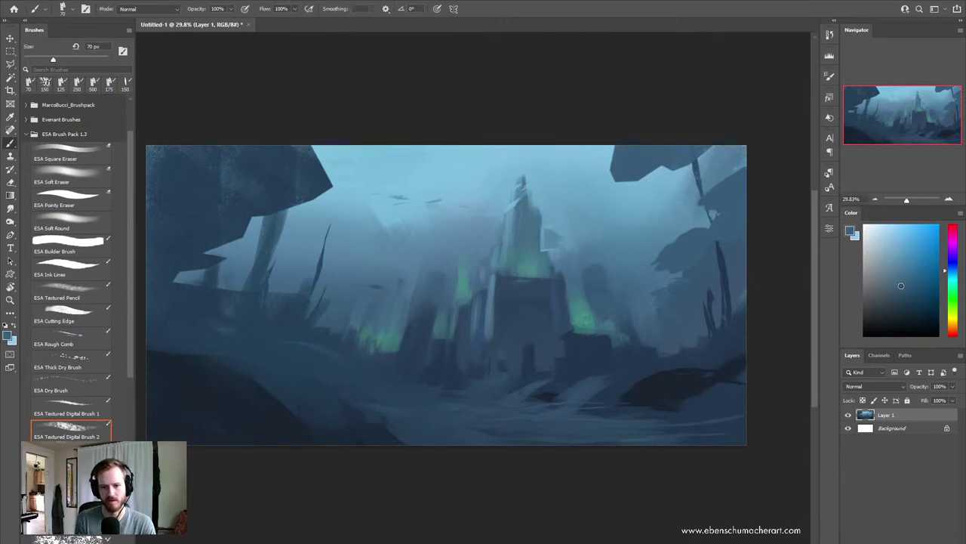
# Step: Sample darker colours from the lower castle and adjust the paint hue
pyautogui.keyDown('alt'); pyautogui.click(442, 304); pyautogui.keyUp('alt')
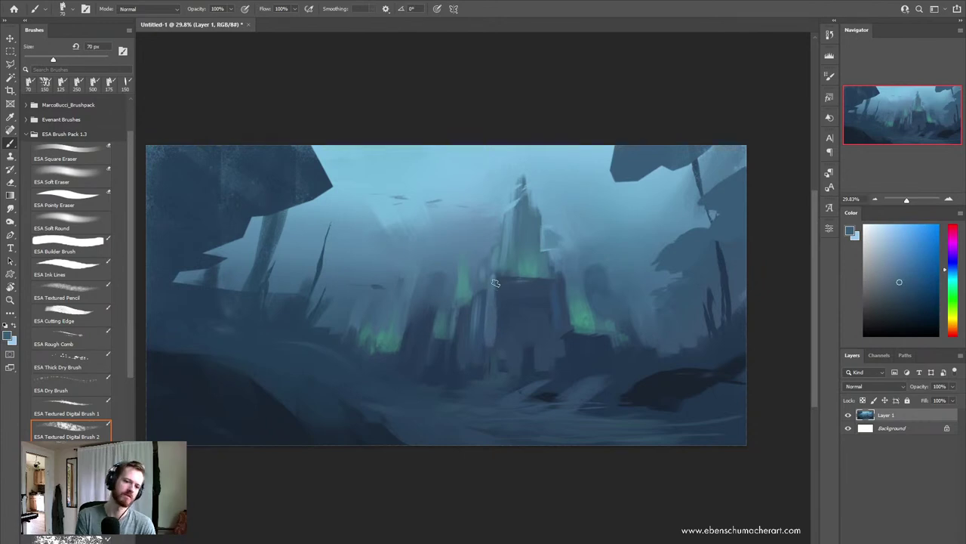
pyautogui.keyDown('alt'); pyautogui.click(507, 352); pyautogui.keyUp('alt')
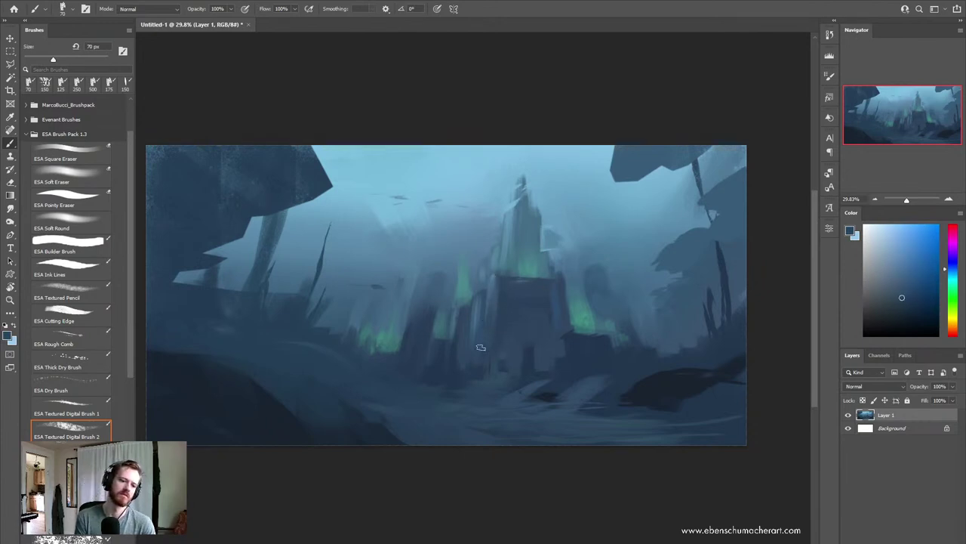
pyautogui.keyDown('alt'); pyautogui.click(527, 368); pyautogui.keyUp('alt')
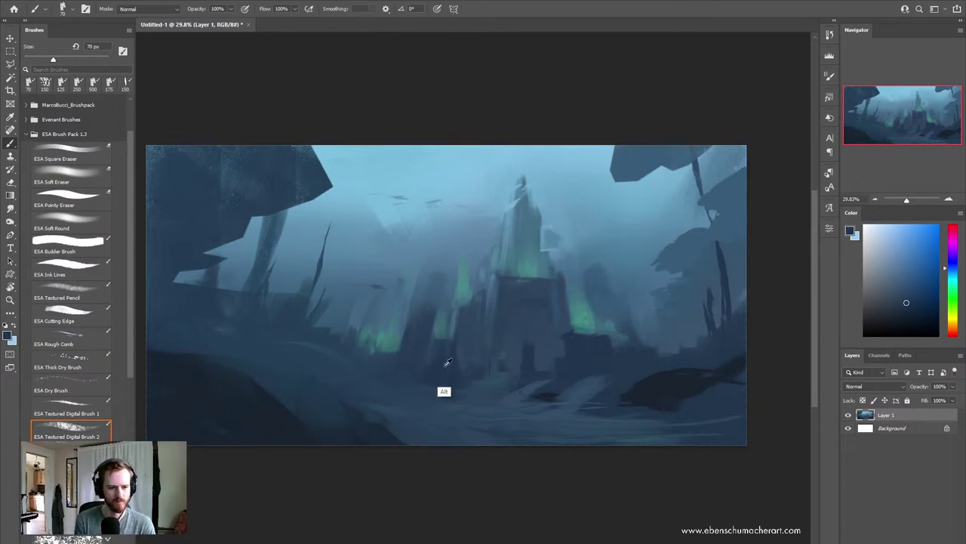
pyautogui.click(914, 284)
pyautogui.click(953, 274)
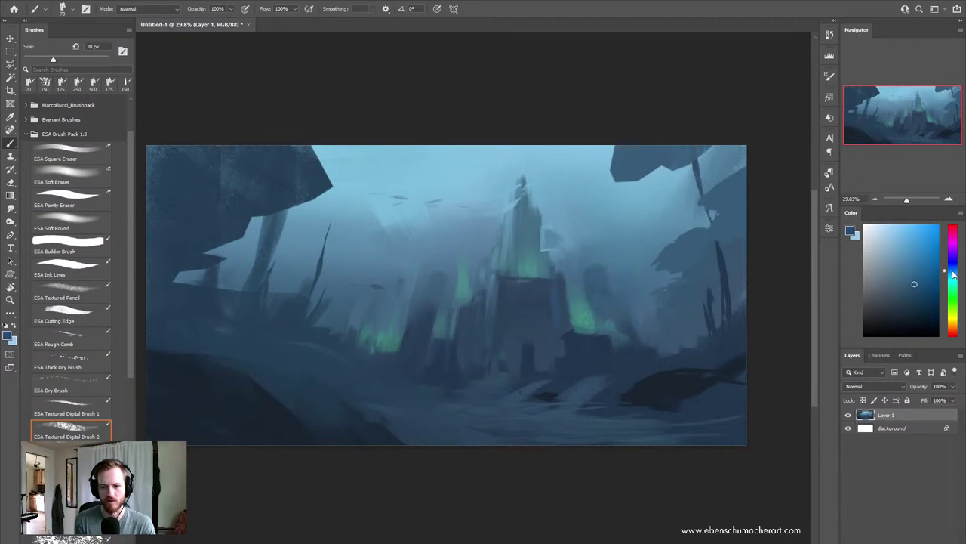
# Step: Set the brush to 1300 px in Color blend mode
pyautogui.press('e')
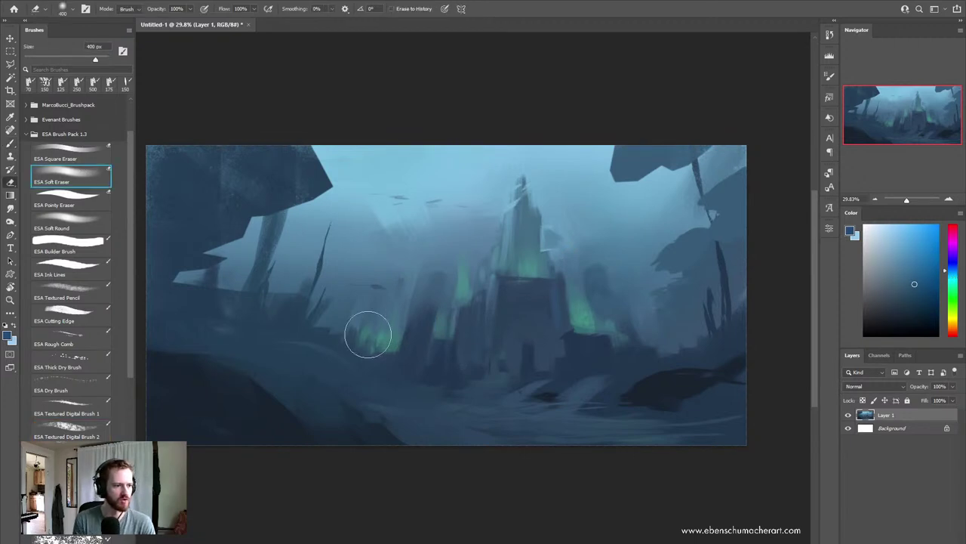
pyautogui.click(136, 9)
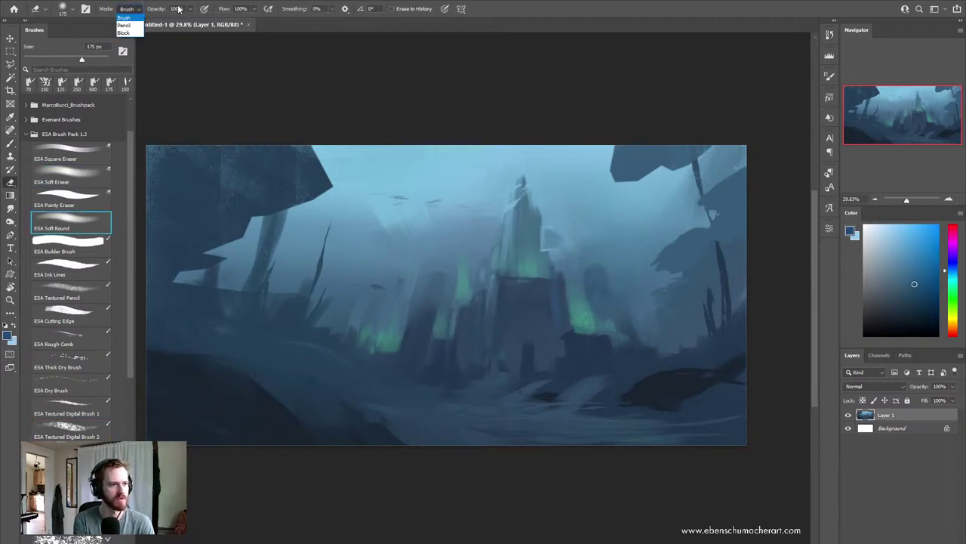
pyautogui.click(133, 10)
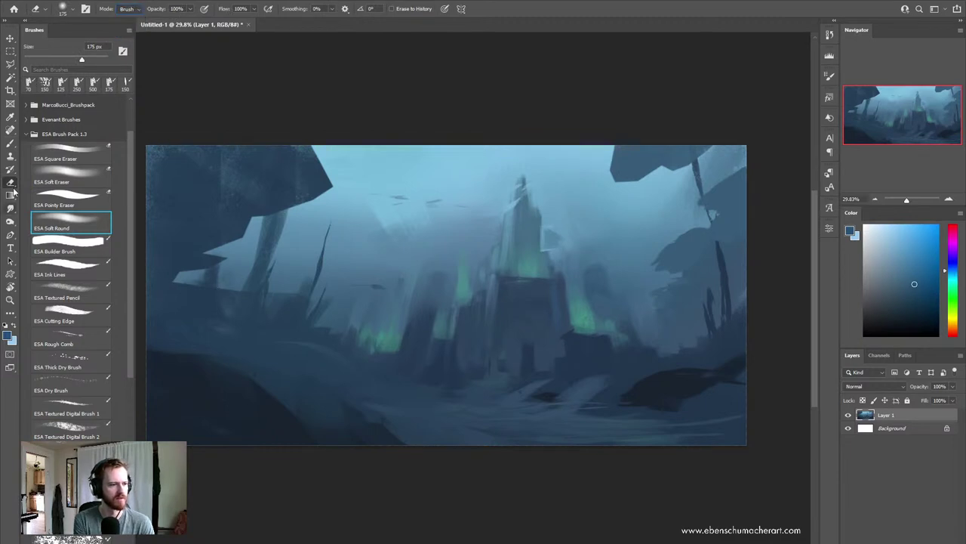
pyautogui.press('b')
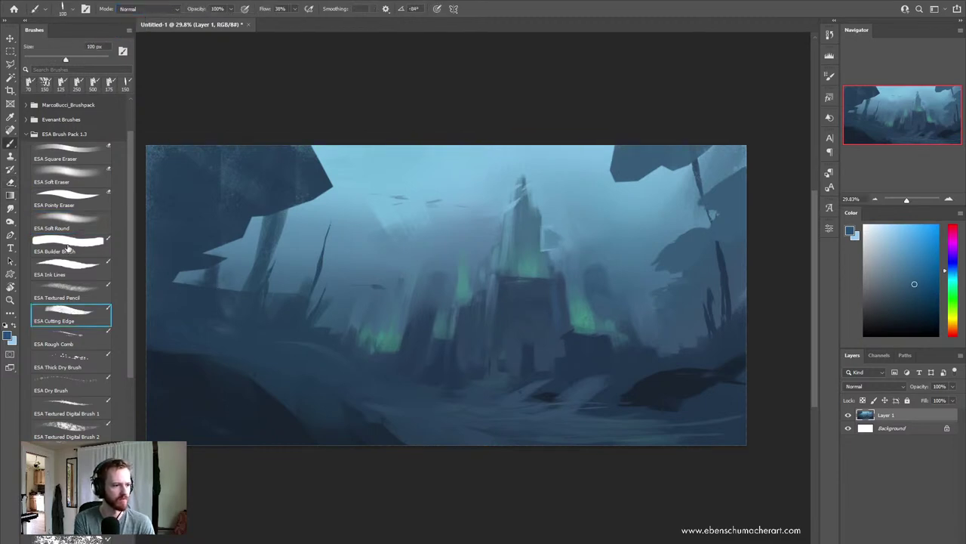
pyautogui.press(']')
pyautogui.press(']')
pyautogui.press(']')
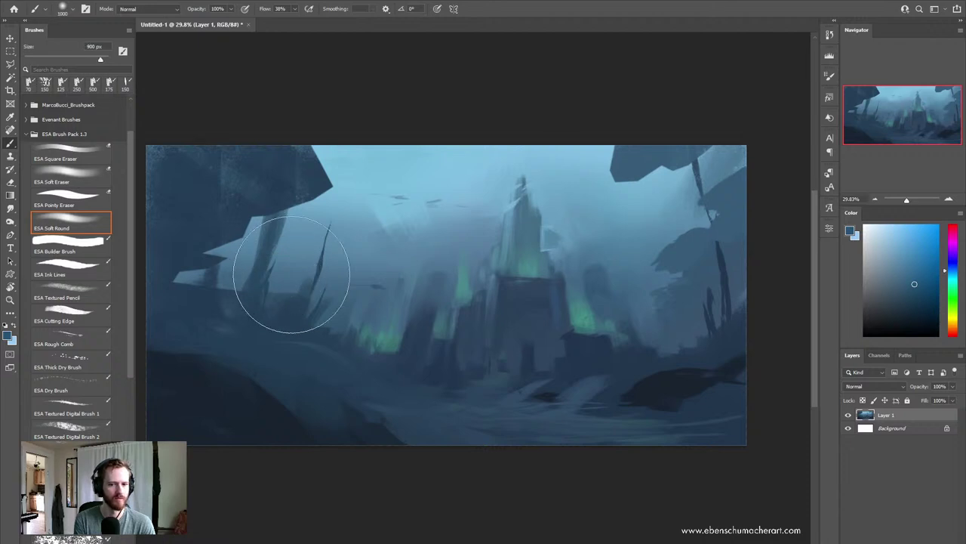
pyautogui.click(154, 9)
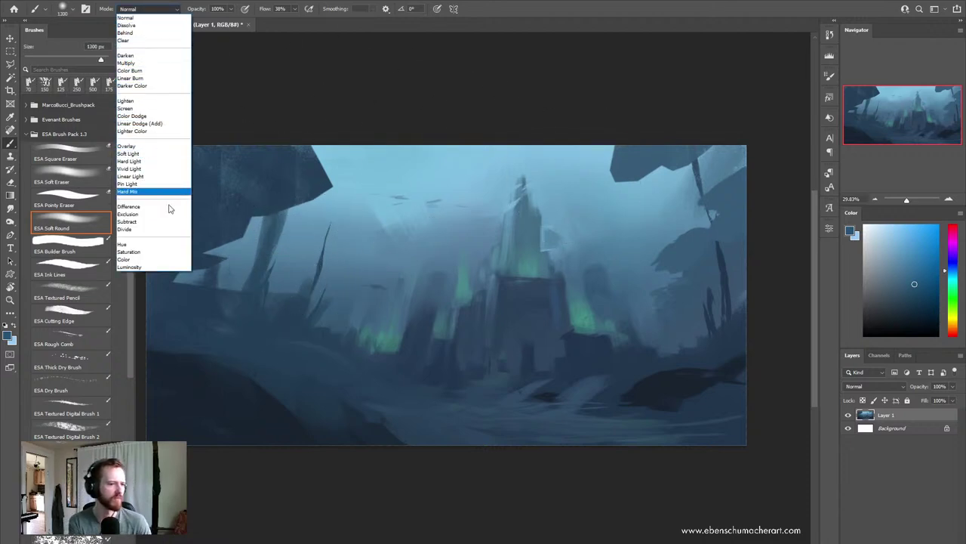
pyautogui.click(139, 259)
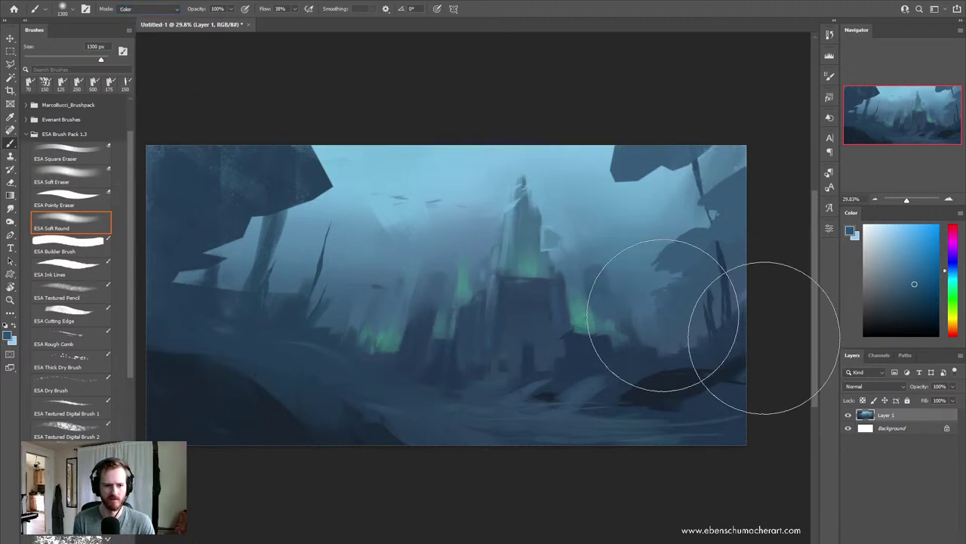
# Step: Sweep soft colour-only washes across the lower and right areas, comparing before and after
pyautogui.moveTo(257, 400); pyautogui.dragTo(743, 358)
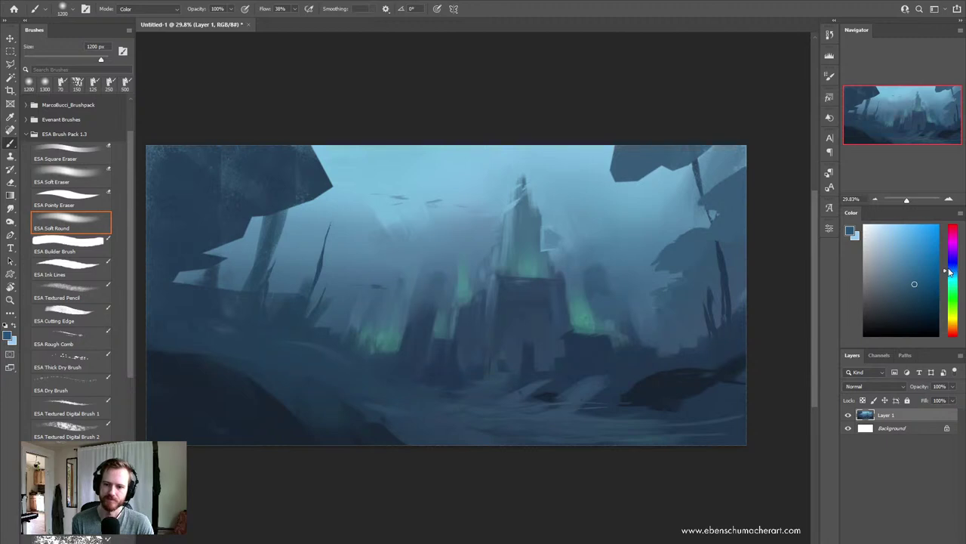
pyautogui.click(950, 269)
pyautogui.press('[')
pyautogui.moveTo(721, 362); pyautogui.dragTo(368, 360)
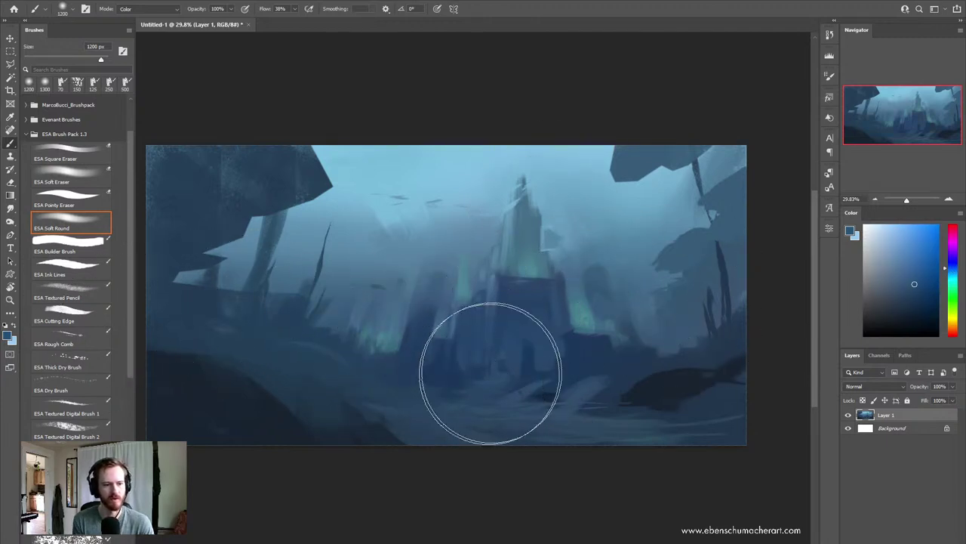
pyautogui.click(914, 269)
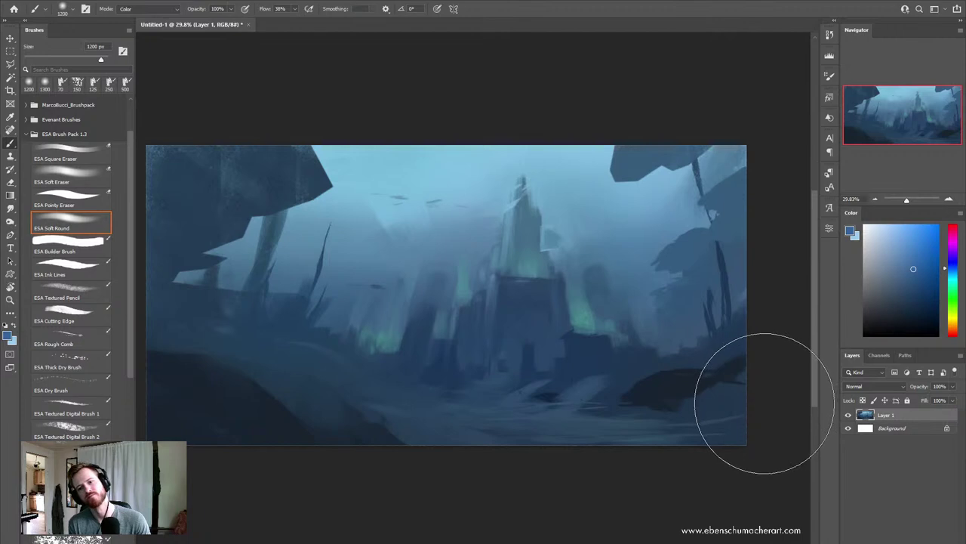
pyautogui.press('ctrl')
pyautogui.hotkey('ctrl', 'z')
pyautogui.hotkey('ctrl', 'shift', 'z')
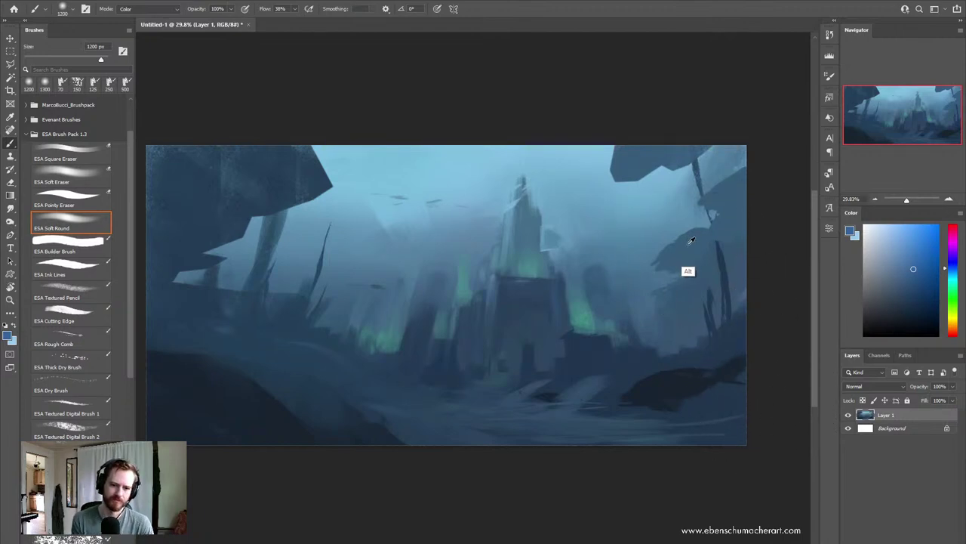
pyautogui.keyDown('alt'); pyautogui.click(685, 272); pyautogui.keyUp('alt')
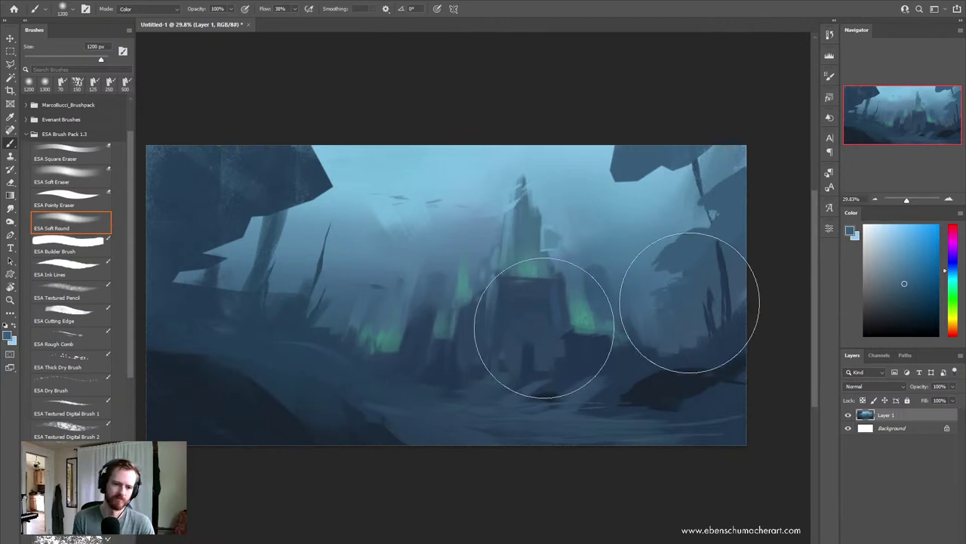
# Step: Zoom out, flip the canvas horizontally, and zoom back in
pyautogui.press('z')
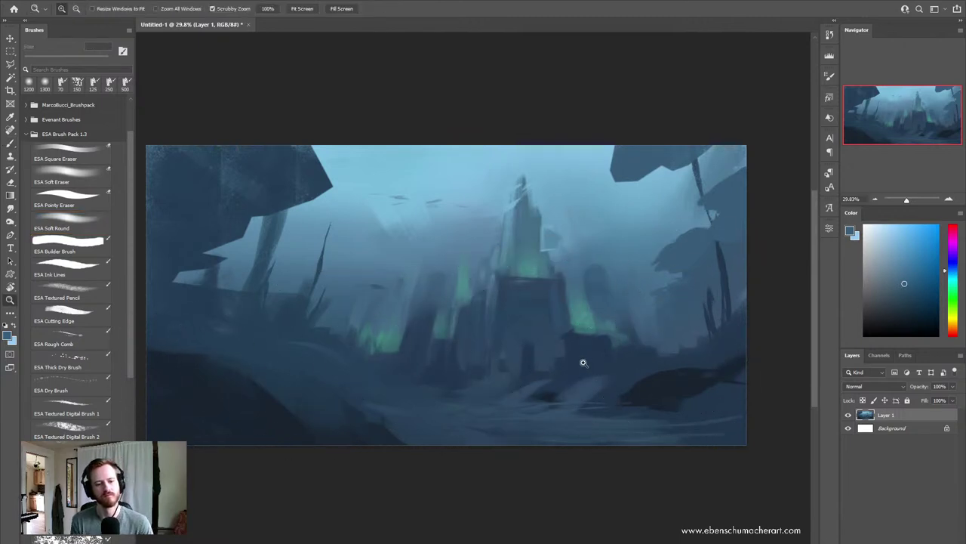
pyautogui.press('l')
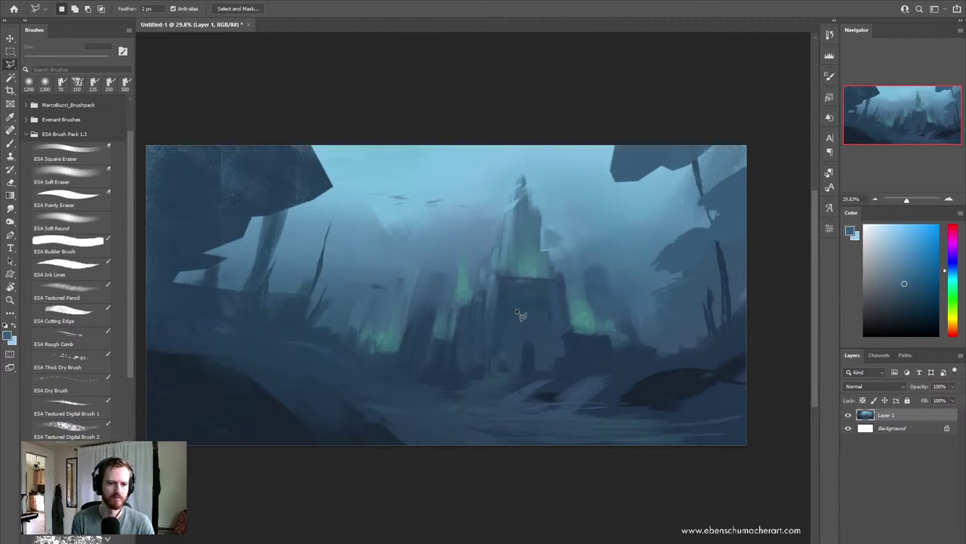
pyautogui.moveTo(520, 317); pyautogui.dragTo(518, 330)
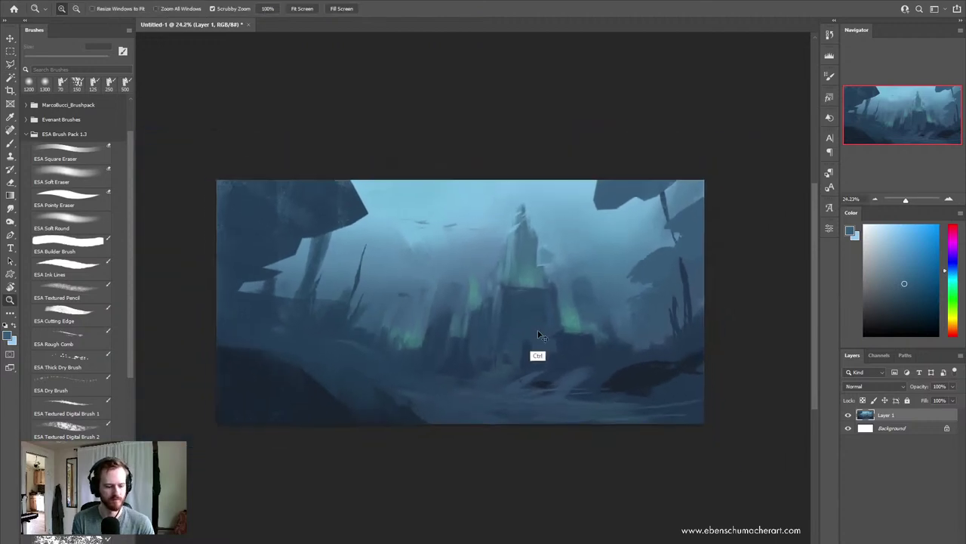
pyautogui.press('h')
pyautogui.moveTo(410, 325); pyautogui.dragTo(420, 324)
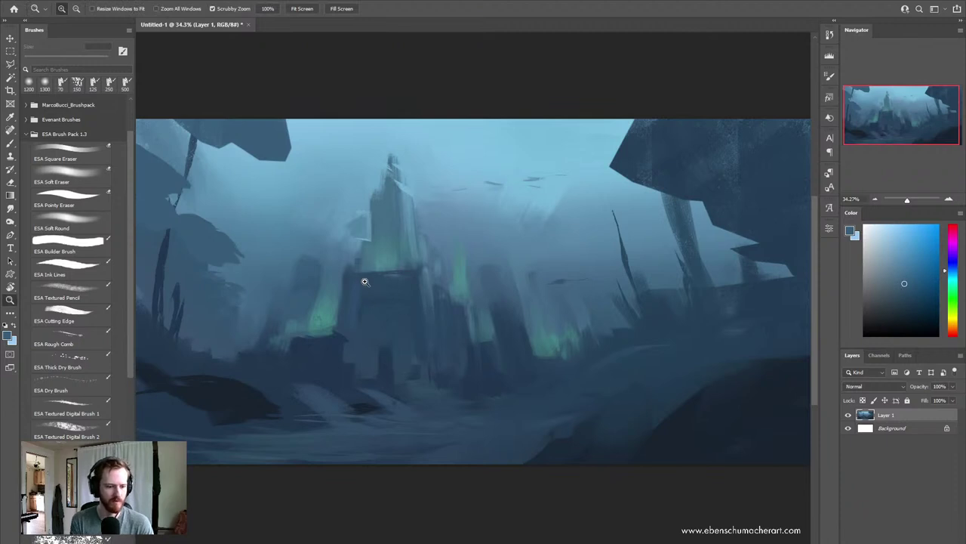
# Step: Outline the central tower's lower block with a polygonal lasso selection
pyautogui.press('l')
pyautogui.click(337, 330)
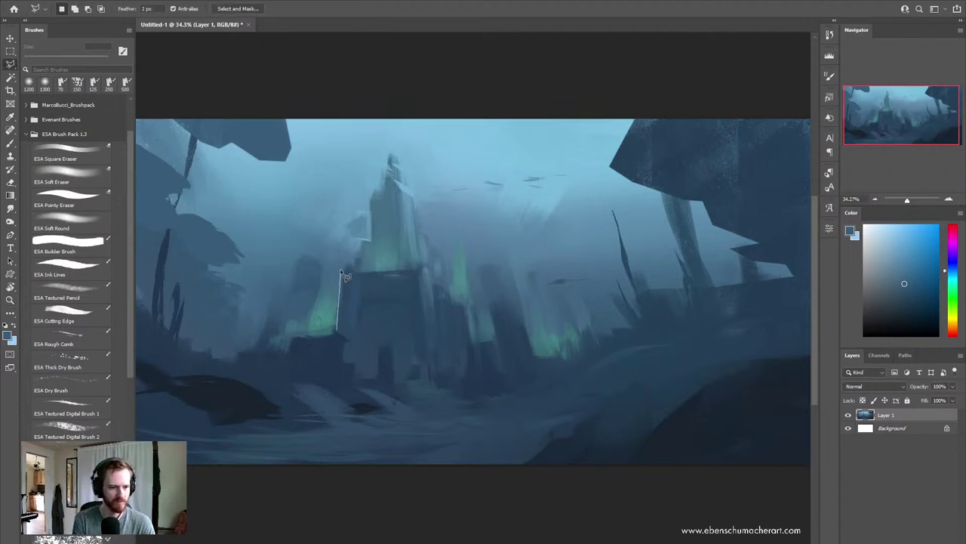
pyautogui.click(342, 268)
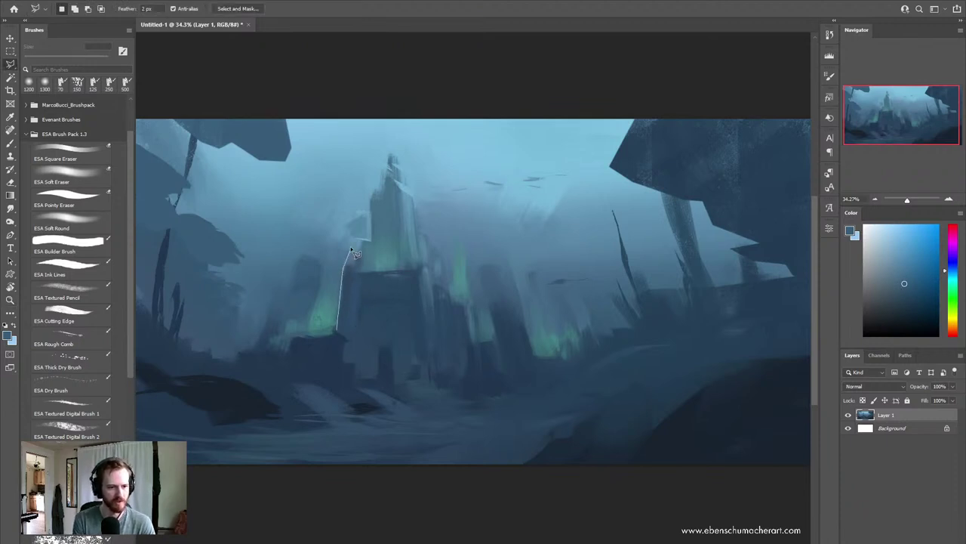
pyautogui.click(352, 269)
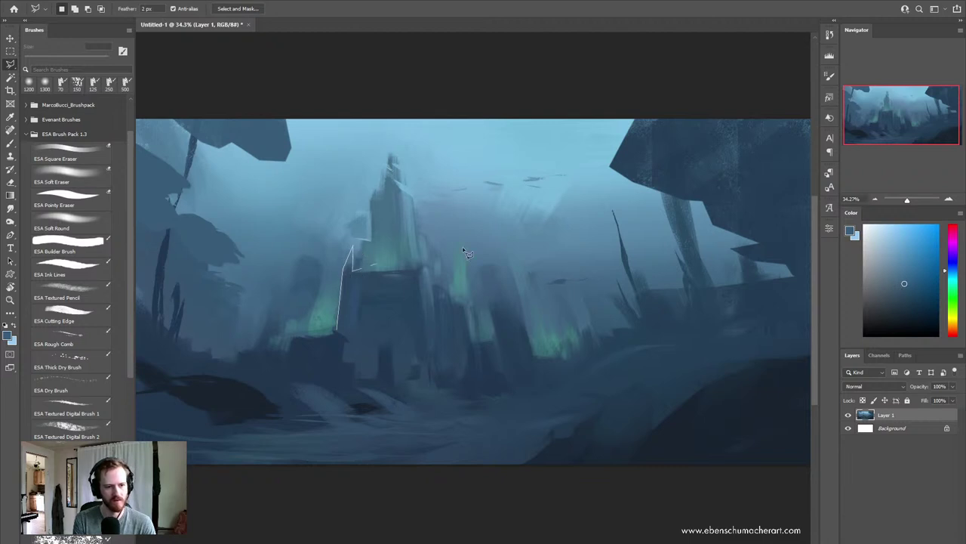
pyautogui.click(417, 268)
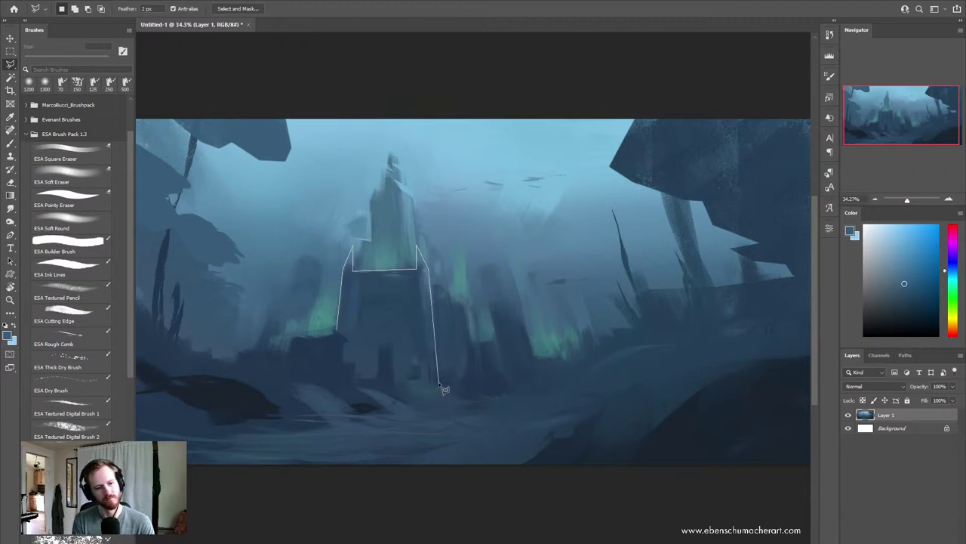
pyautogui.click(406, 388)
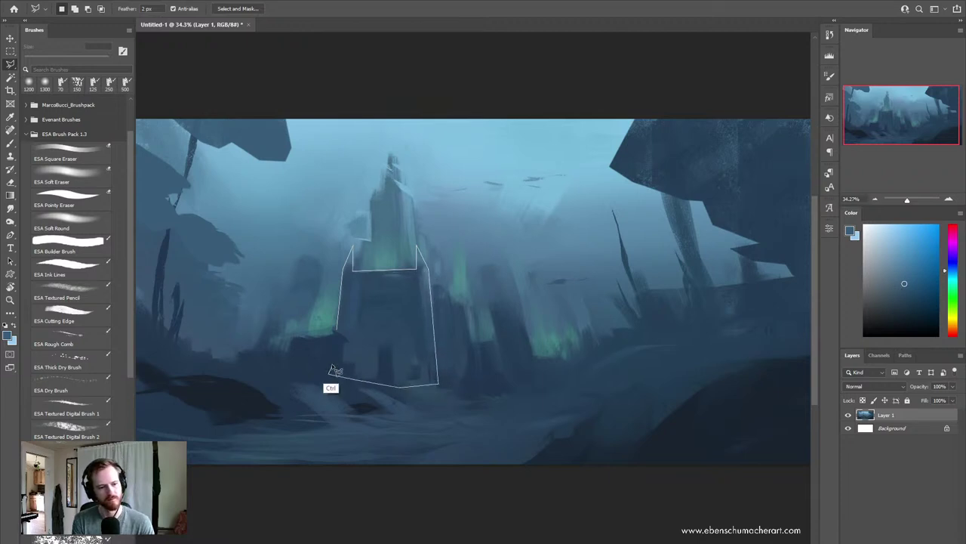
pyautogui.keyDown('ctrl'); pyautogui.click(349, 355); pyautogui.keyUp('ctrl')
pyautogui.press('b')
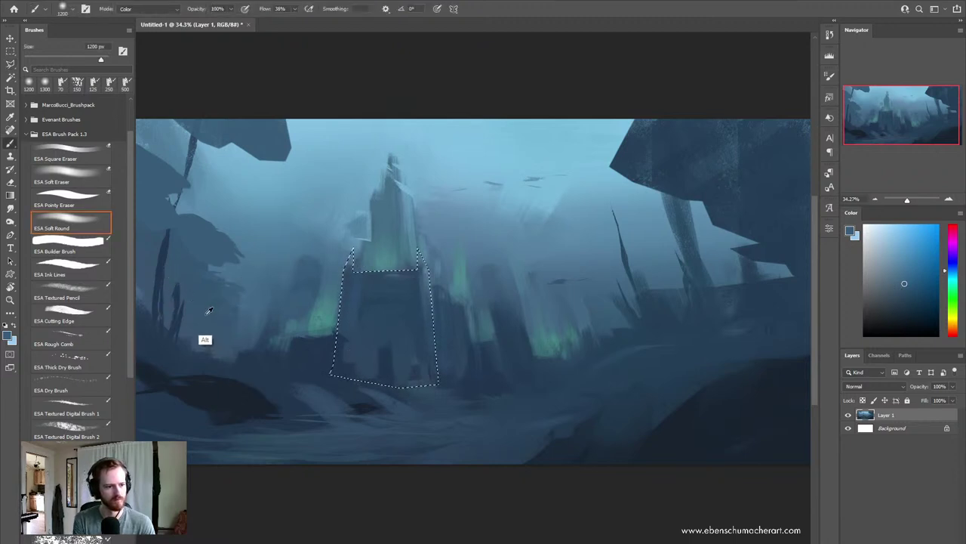
# Step: Tint and darken the selected tower block with a sampled darker blue in Normal mode
pyautogui.keyDown('alt'); pyautogui.click(471, 383); pyautogui.keyUp('alt')
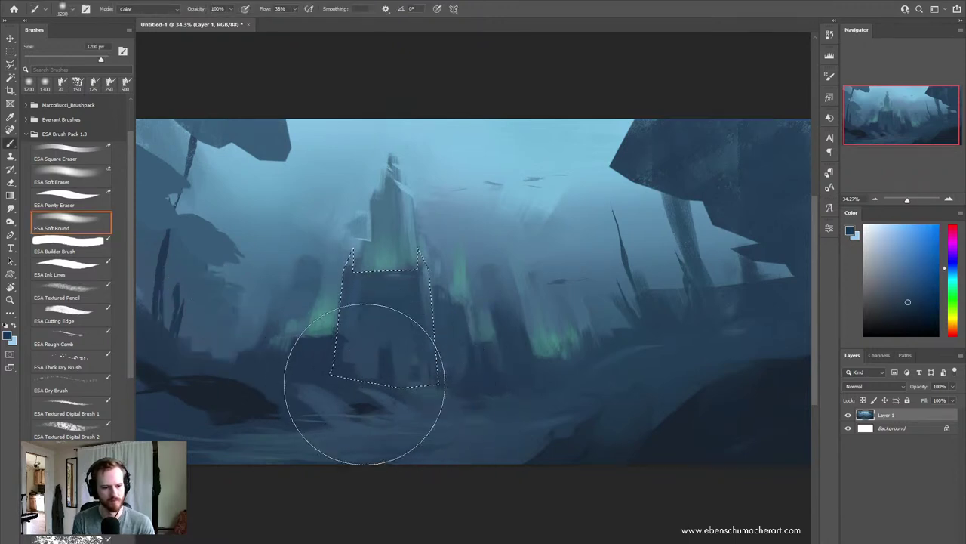
pyautogui.moveTo(365, 384)
pyautogui.mouseDown()
pyautogui.moveTo(384, 345)
pyautogui.moveTo(425, 367)
pyautogui.mouseUp()
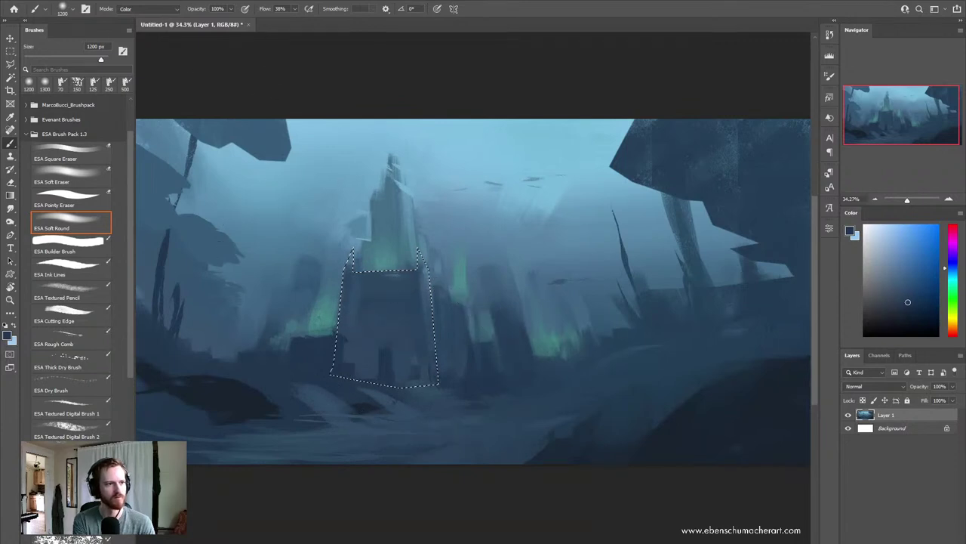
pyautogui.click(154, 9)
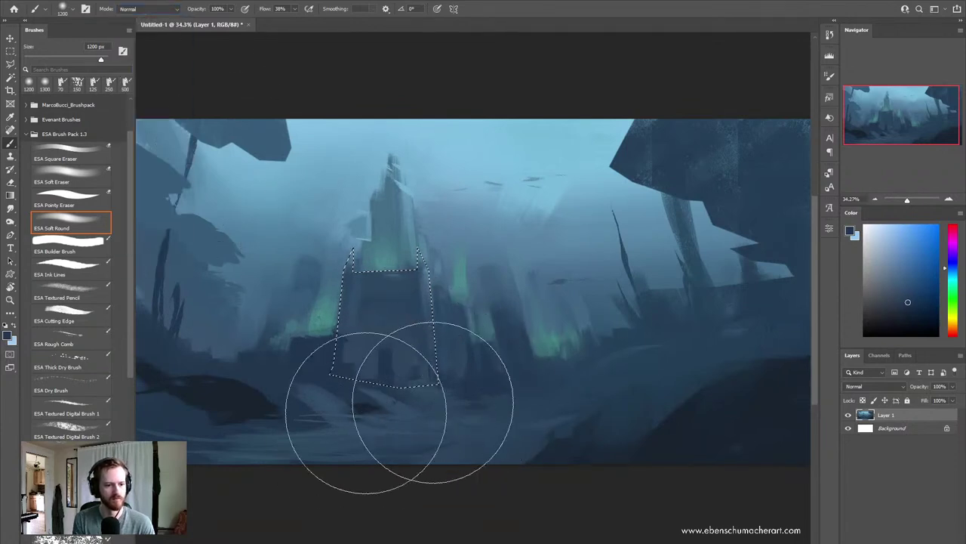
pyautogui.moveTo(433, 402); pyautogui.dragTo(422, 298)
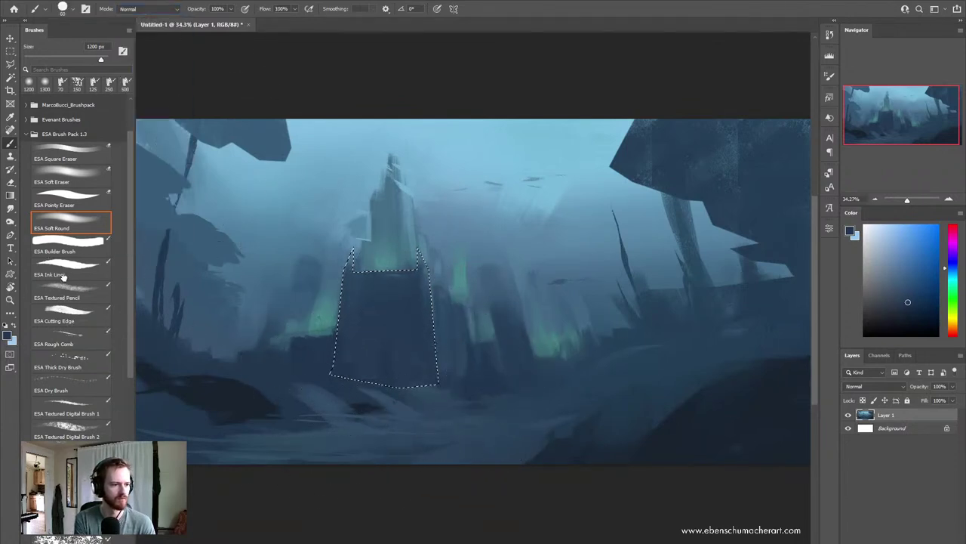
# Step: Add dry-brush texture inside the block using ESA Thick Dry Brush at 400 px
pyautogui.click(64, 276)
pyautogui.click(69, 312)
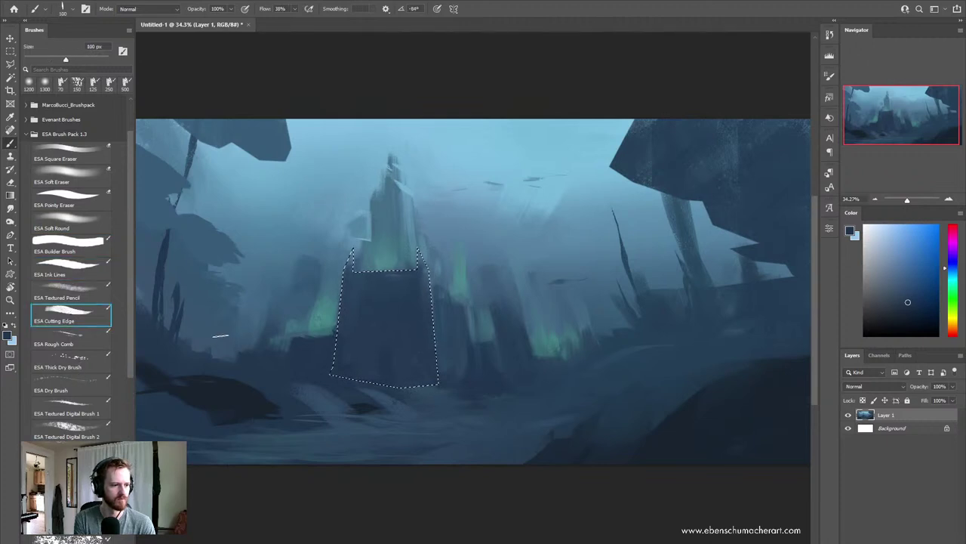
pyautogui.click(69, 339)
pyautogui.click(73, 361)
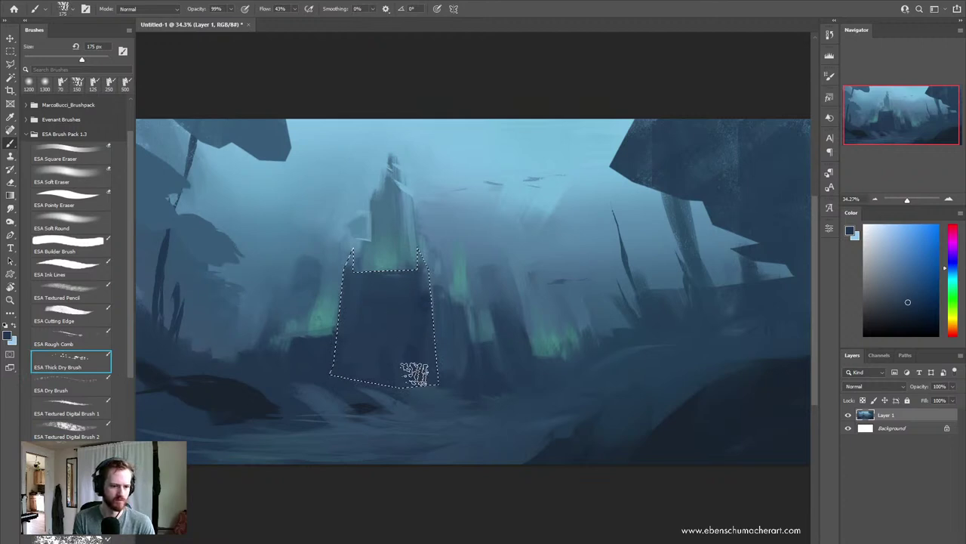
pyautogui.press(']')
pyautogui.press(']')
pyautogui.press(']')
pyautogui.click(408, 332)
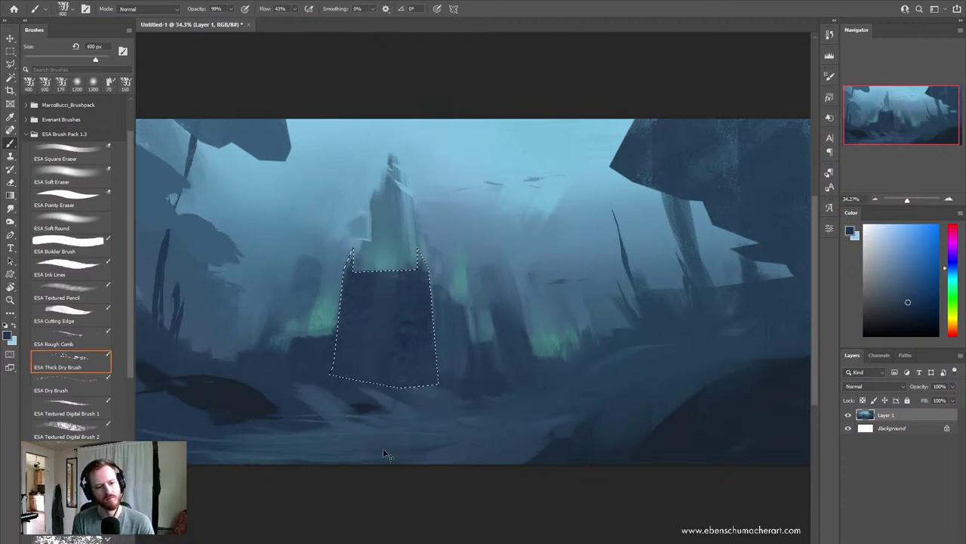
pyautogui.keyDown('alt'); pyautogui.click(440, 348); pyautogui.keyUp('alt')
pyautogui.moveTo(388, 324); pyautogui.dragTo(444, 366)
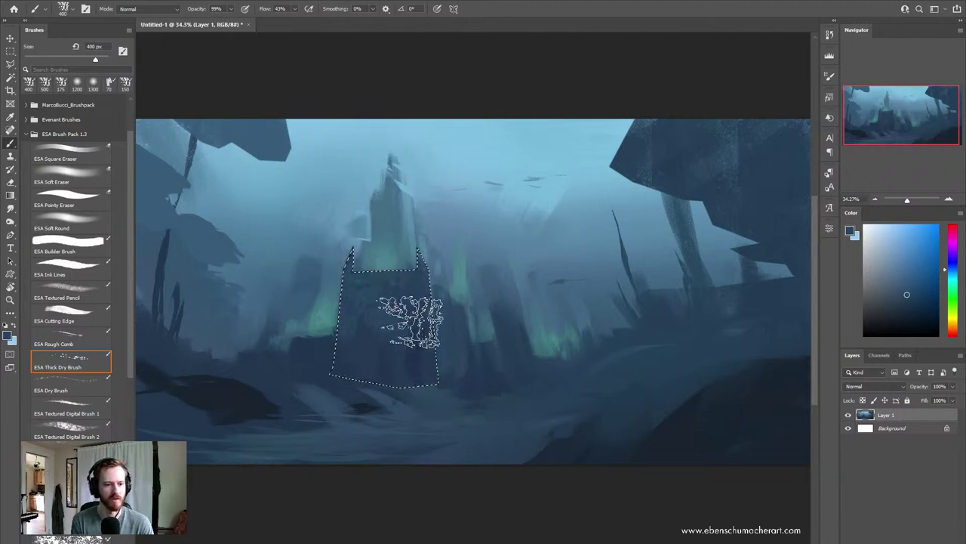
# Step: Blend and smooth the block's texture with the ESA Soft Round brush
pyautogui.press('z')
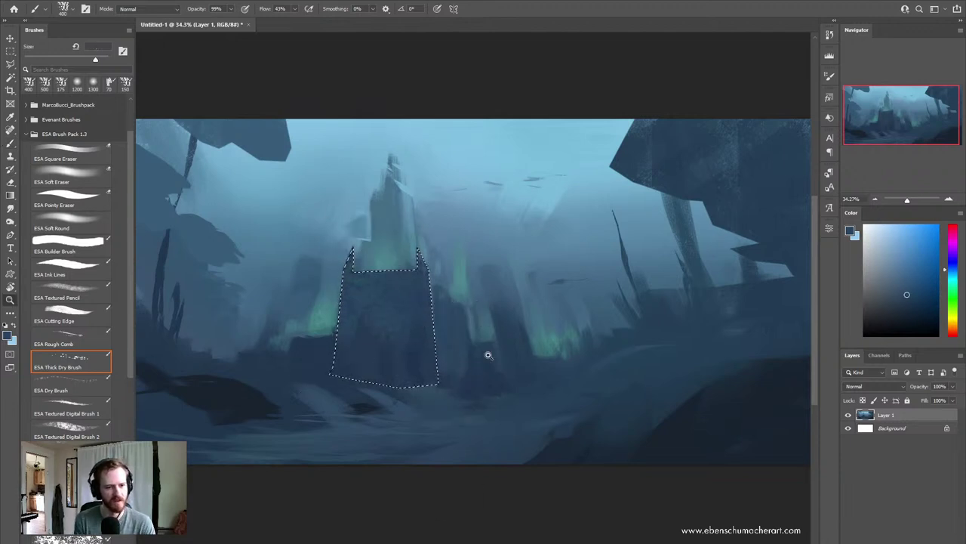
pyautogui.moveTo(495, 364)
pyautogui.mouseDown()
pyautogui.moveTo(459, 390)
pyautogui.moveTo(483, 381)
pyautogui.mouseUp()
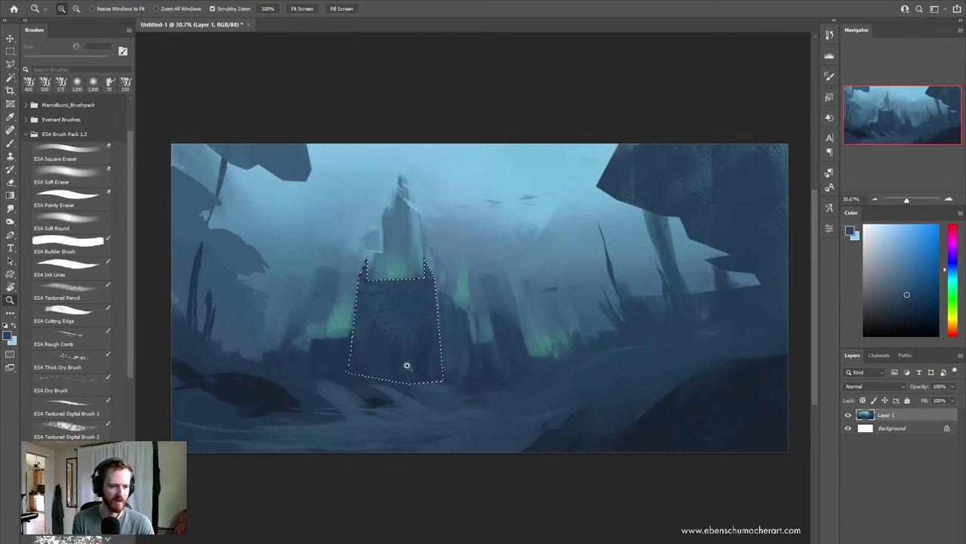
pyautogui.press('b')
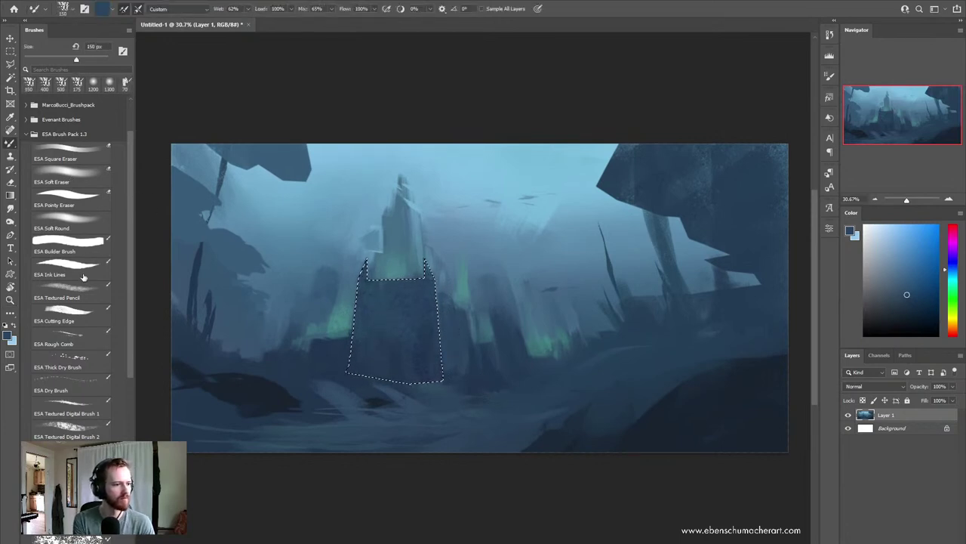
pyautogui.click(62, 224)
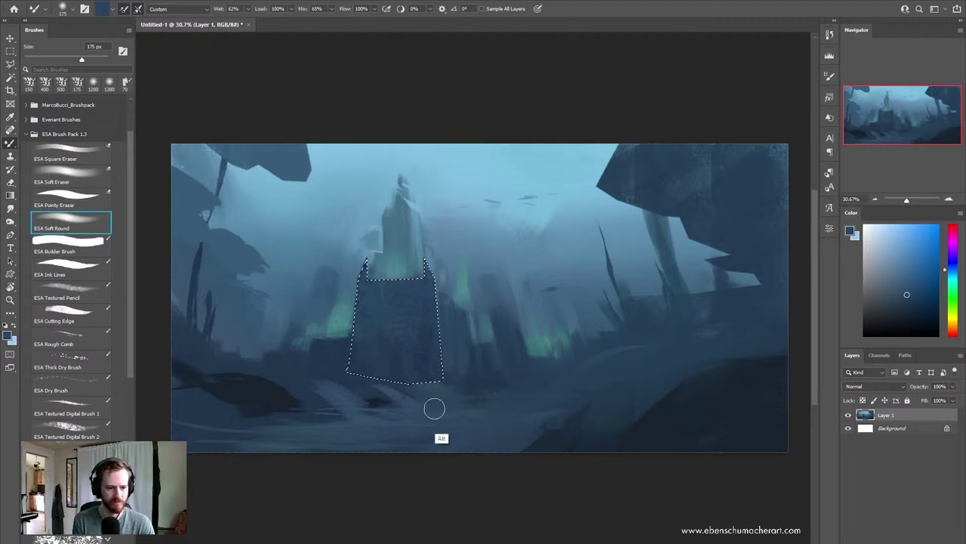
pyautogui.press(']')
pyautogui.press(']')
pyautogui.press(']')
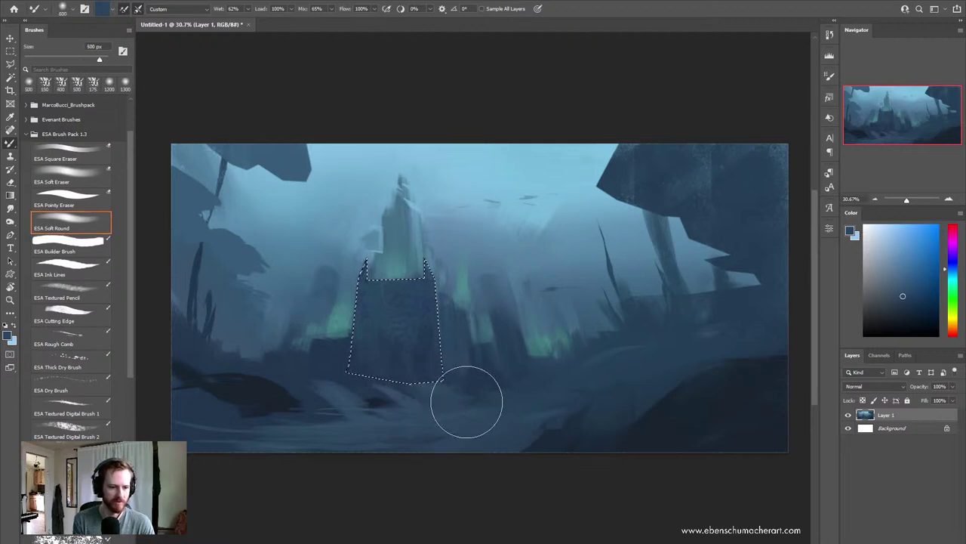
pyautogui.press(']')
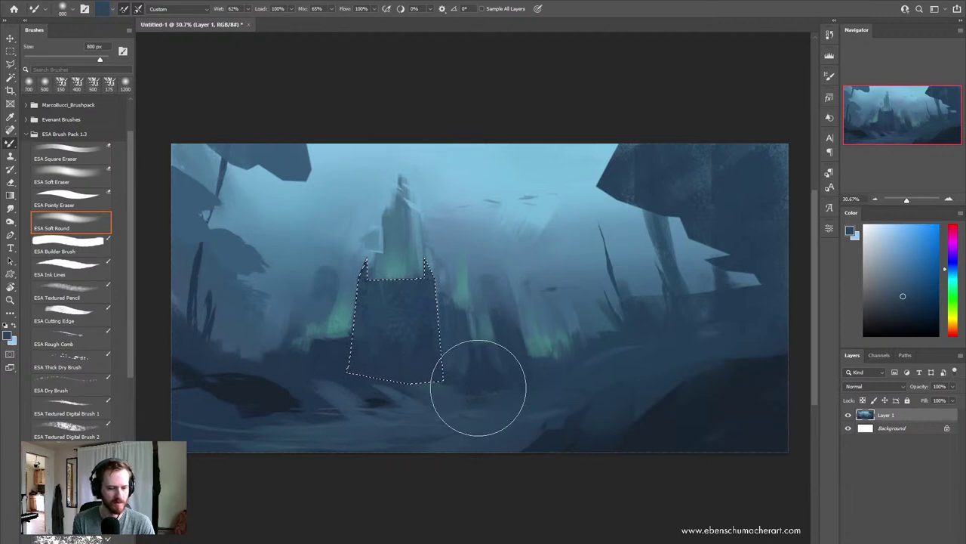
pyautogui.press('[')
pyautogui.keyDown('alt'); pyautogui.click(417, 406); pyautogui.keyUp('alt')
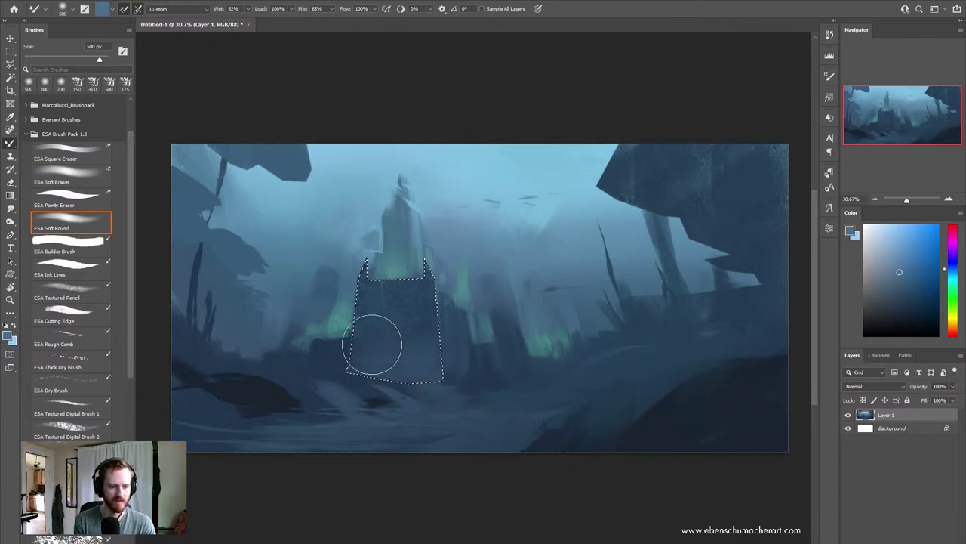
pyautogui.moveTo(411, 335); pyautogui.dragTo(368, 426)
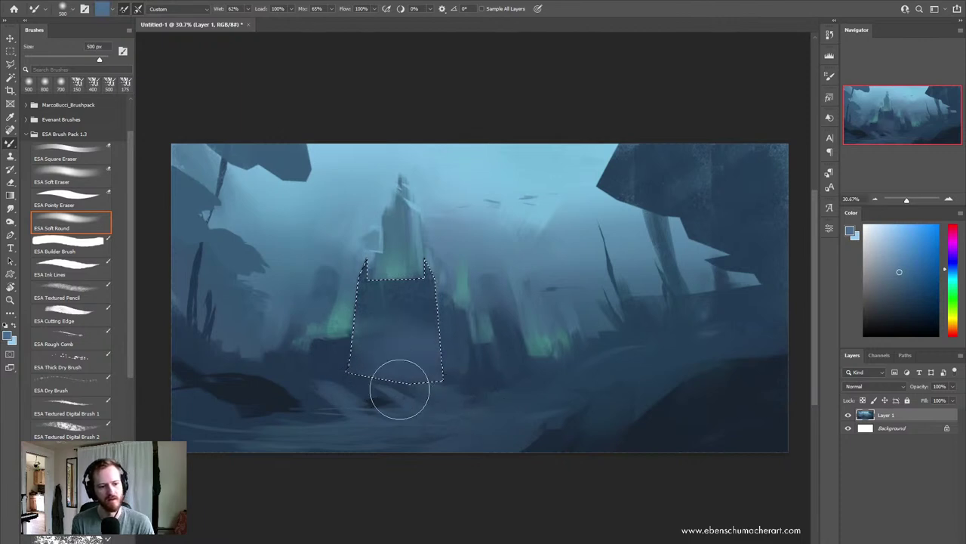
# Step: Deselect and darken the area right of the tower base with an 800 px soft brush
pyautogui.hotkey('ctrl', 'd')
pyautogui.press('z')
pyautogui.moveTo(483, 323)
pyautogui.mouseDown()
pyautogui.moveTo(449, 442)
pyautogui.moveTo(467, 434)
pyautogui.moveTo(449, 388)
pyautogui.mouseUp()
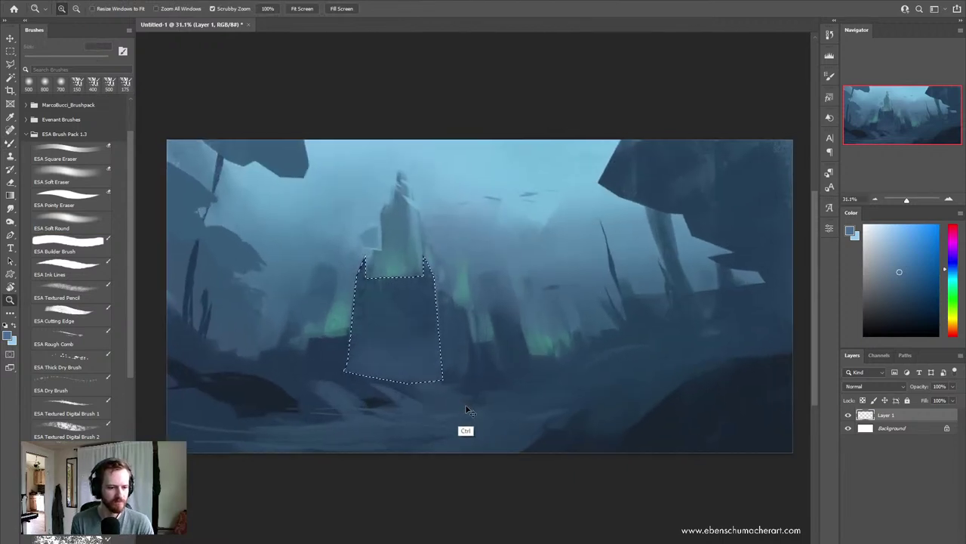
pyautogui.click(75, 230)
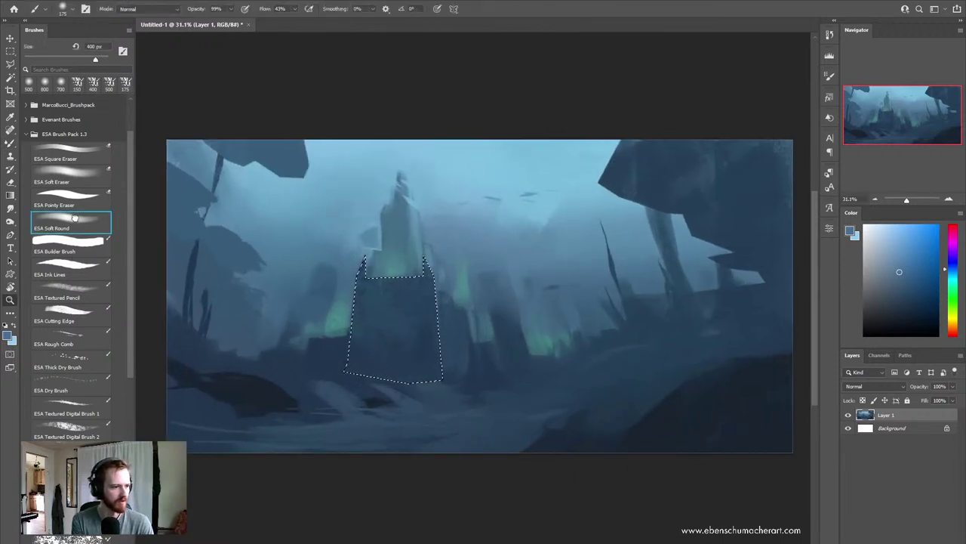
pyautogui.press(']')
pyautogui.press(']')
pyautogui.press(']')
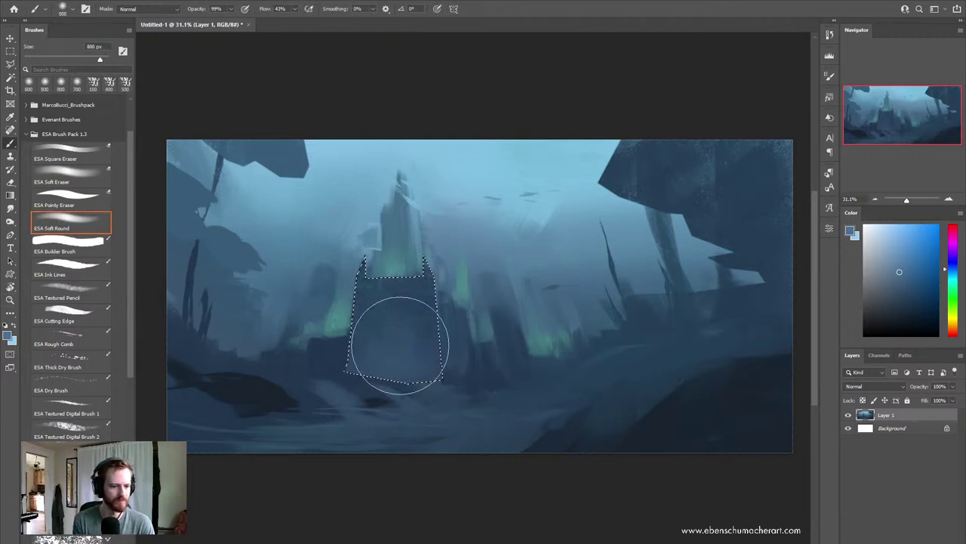
pyautogui.hotkey('ctrl', 'd')
pyautogui.moveTo(479, 320); pyautogui.dragTo(474, 354)
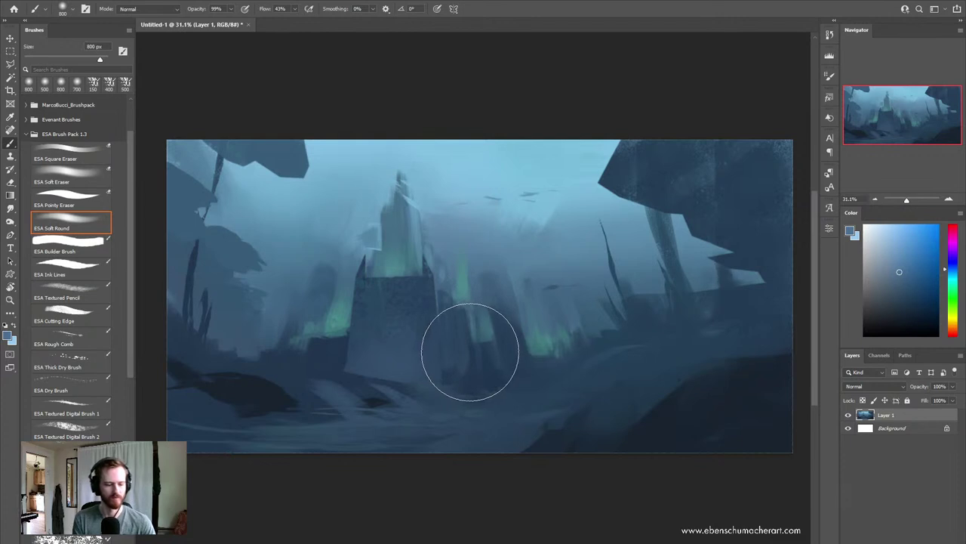
# Step: Select the wedge beside the central tower and choose a textured digital brush with lighter blue
pyautogui.press('l')
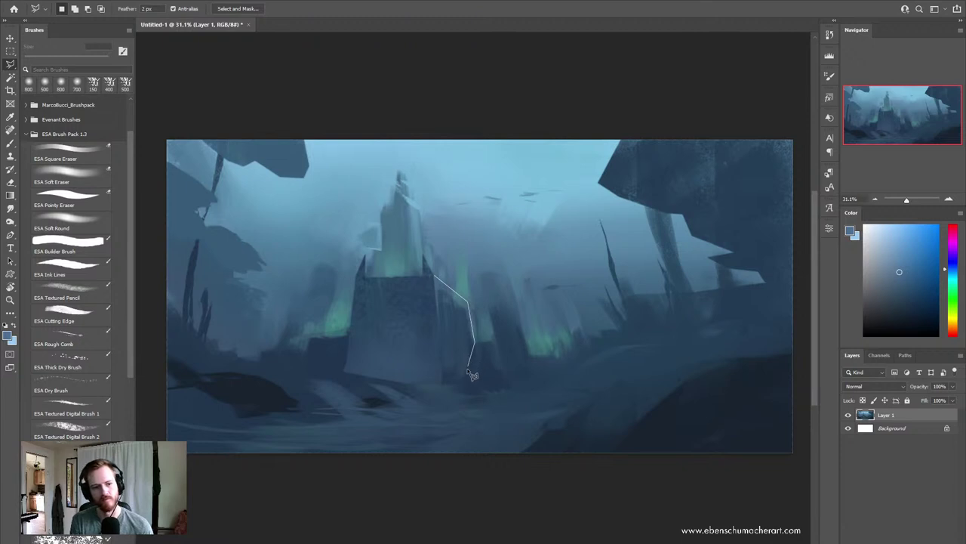
pyautogui.click(437, 278)
pyautogui.press('b')
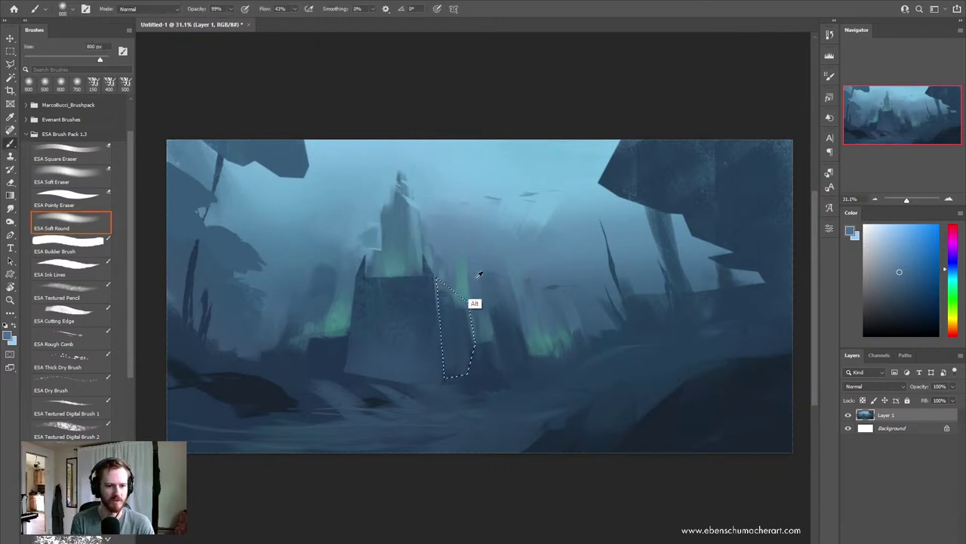
pyautogui.keyDown('alt'); pyautogui.click(508, 214); pyautogui.keyUp('alt')
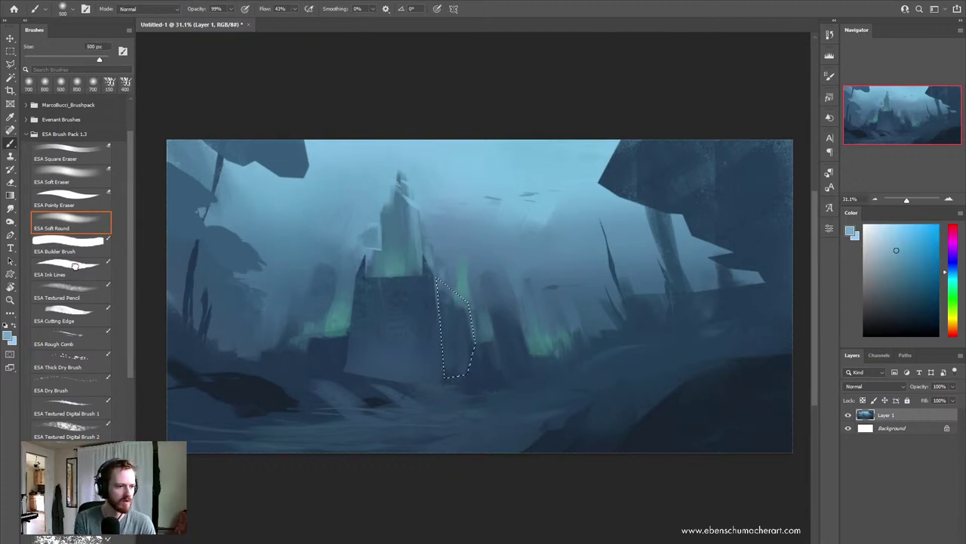
pyautogui.click(74, 278)
pyautogui.click(66, 225)
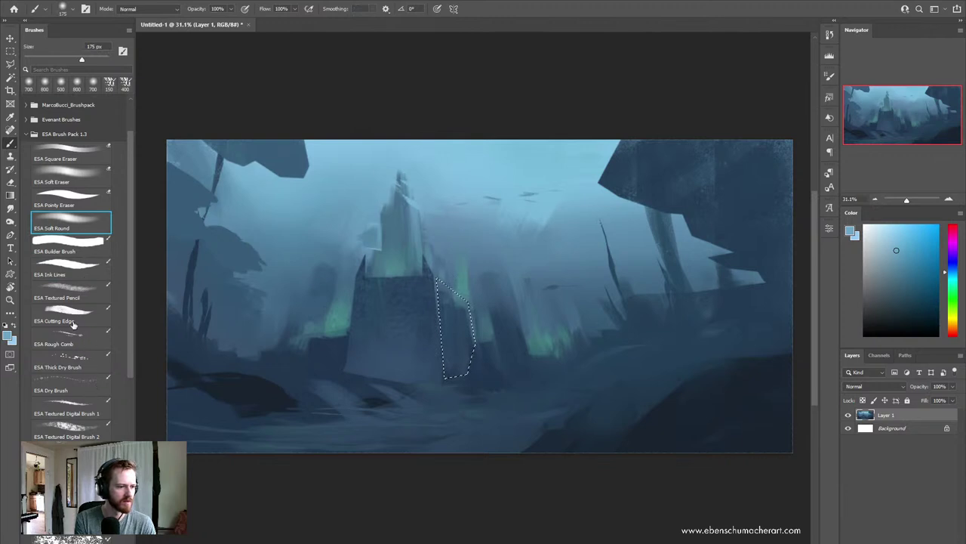
pyautogui.click(75, 429)
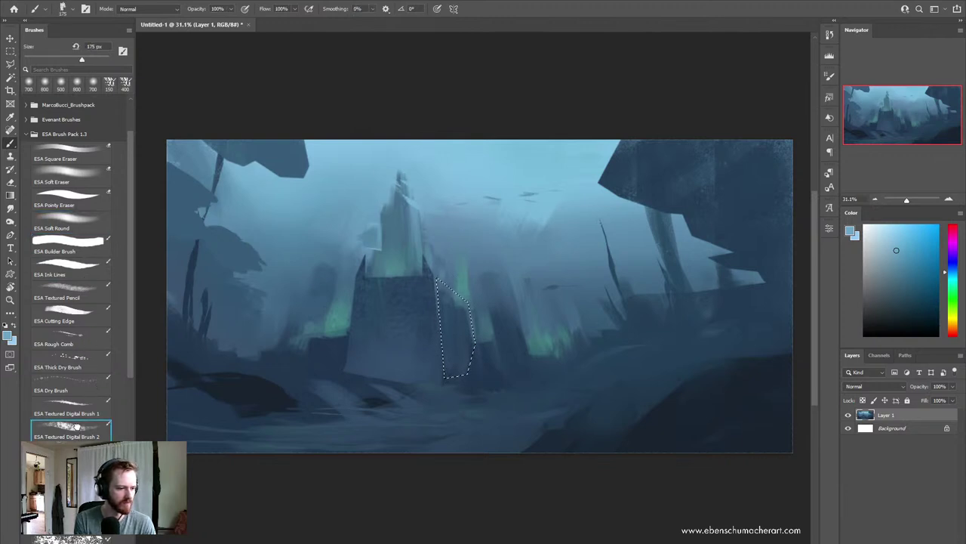
# Step: Sample dark and light sky blues at 175 px, then flip the canvas horizontally
pyautogui.press(']')
pyautogui.press(']')
pyautogui.press(']')
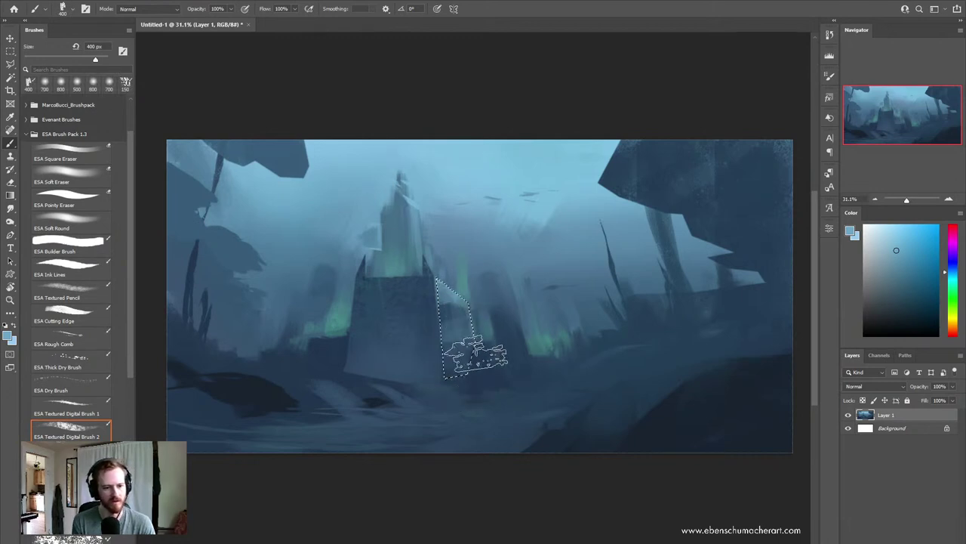
pyautogui.press('alt')
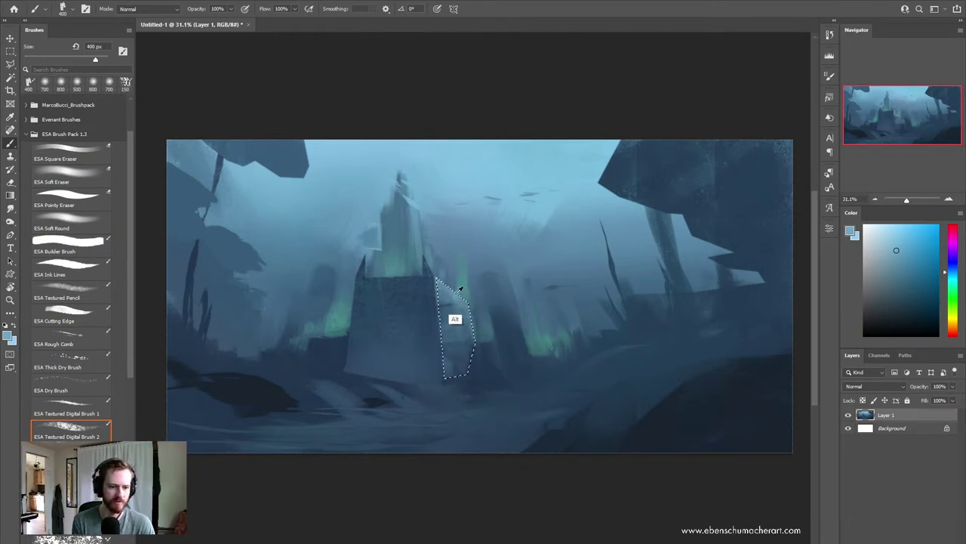
pyautogui.keyDown('alt'); pyautogui.click(422, 324); pyautogui.keyUp('alt')
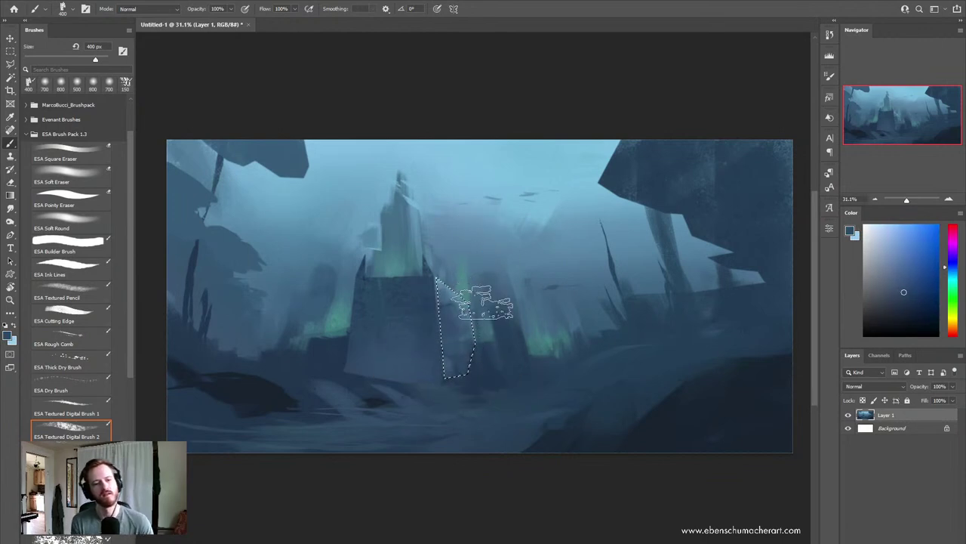
pyautogui.press('alt')
pyautogui.keyDown('alt'); pyautogui.click(536, 211); pyautogui.keyUp('alt')
pyautogui.press('[')
pyautogui.press('[')
pyautogui.press('[')
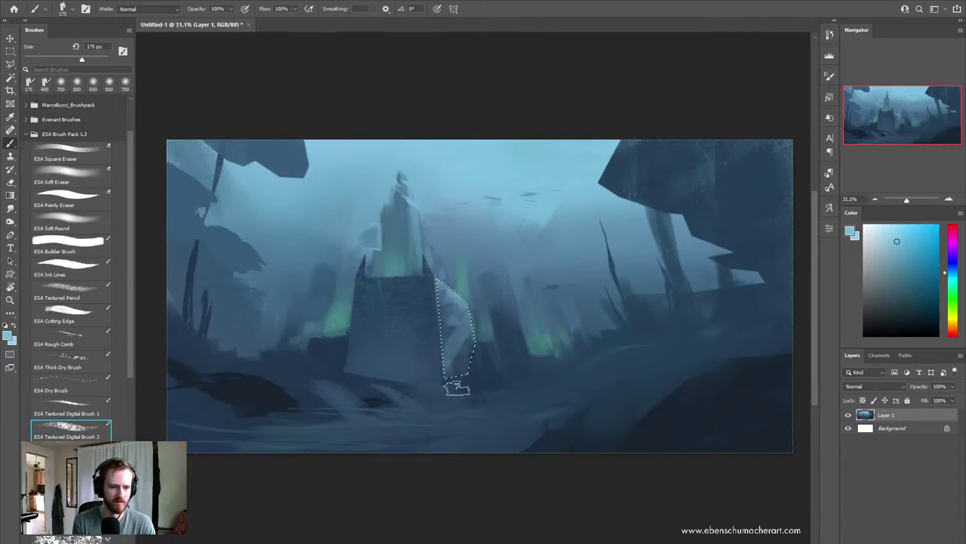
pyautogui.press('h')
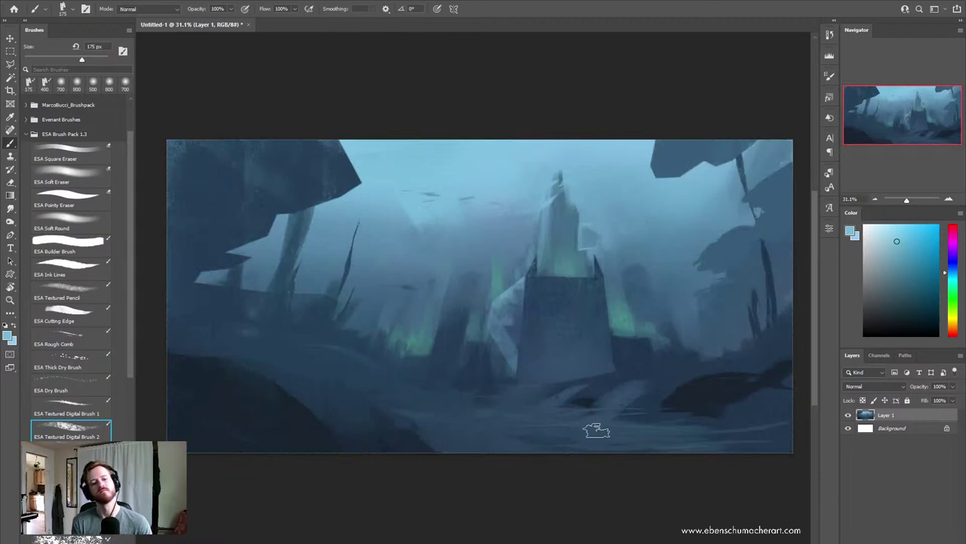
# Step: Smear dark blue near the tower base with the Mixer Brush, set to 150 px
pyautogui.hotkey('shift', 'b')
pyautogui.keyDown('alt'); pyautogui.click(487, 367); pyautogui.keyUp('alt')
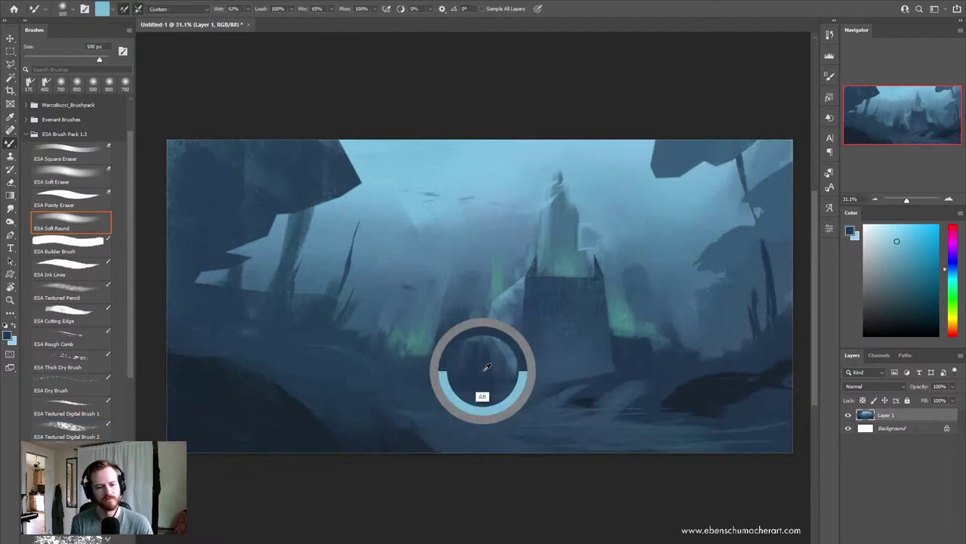
pyautogui.moveTo(492, 368); pyautogui.dragTo(457, 339)
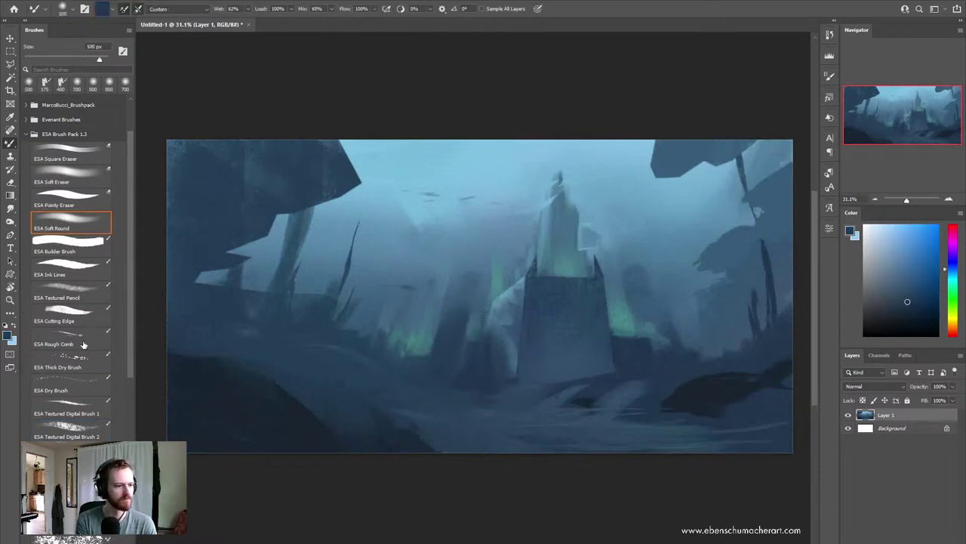
pyautogui.click(73, 428)
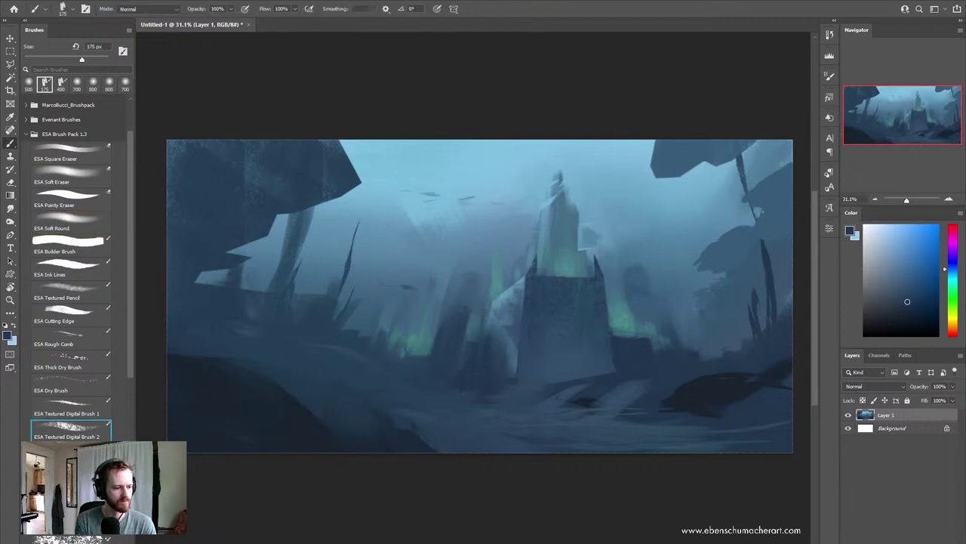
pyautogui.hotkey('shift', 'b')
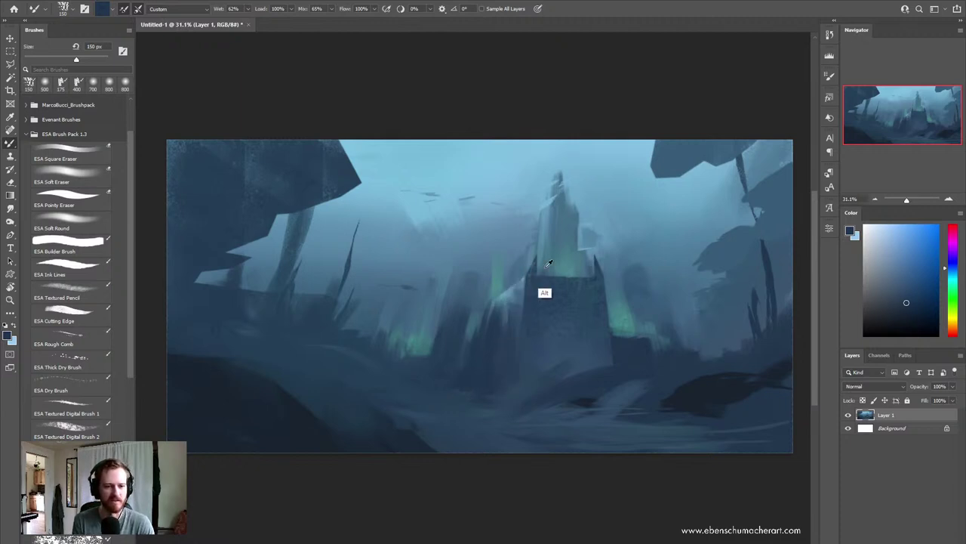
# Step: Darken the area left of the central tower with blues sampled from the tower and rocks
pyautogui.keyDown('alt'); pyautogui.click(556, 221); pyautogui.keyUp('alt')
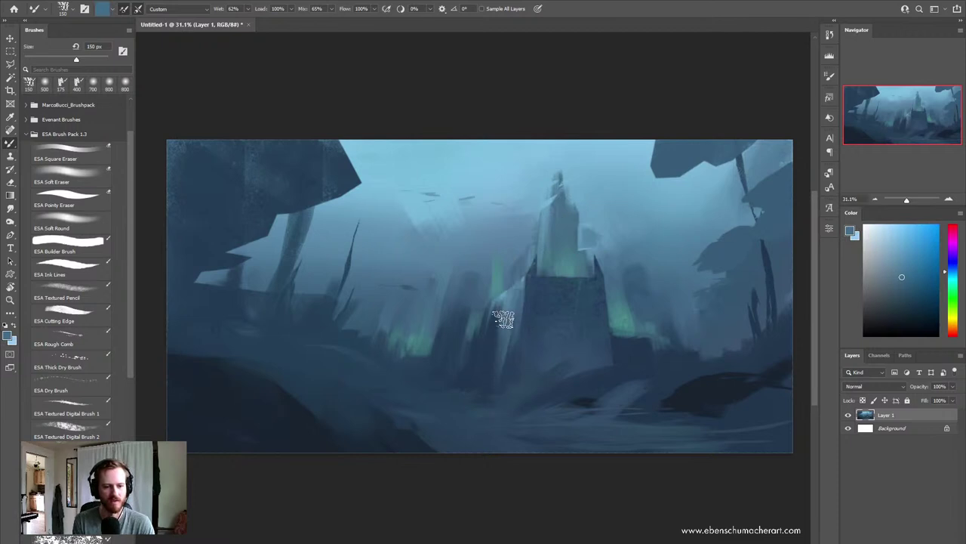
pyautogui.keyDown('alt'); pyautogui.click(555, 223); pyautogui.keyUp('alt')
pyautogui.keyDown('alt'); pyautogui.click(677, 144); pyautogui.keyUp('alt')
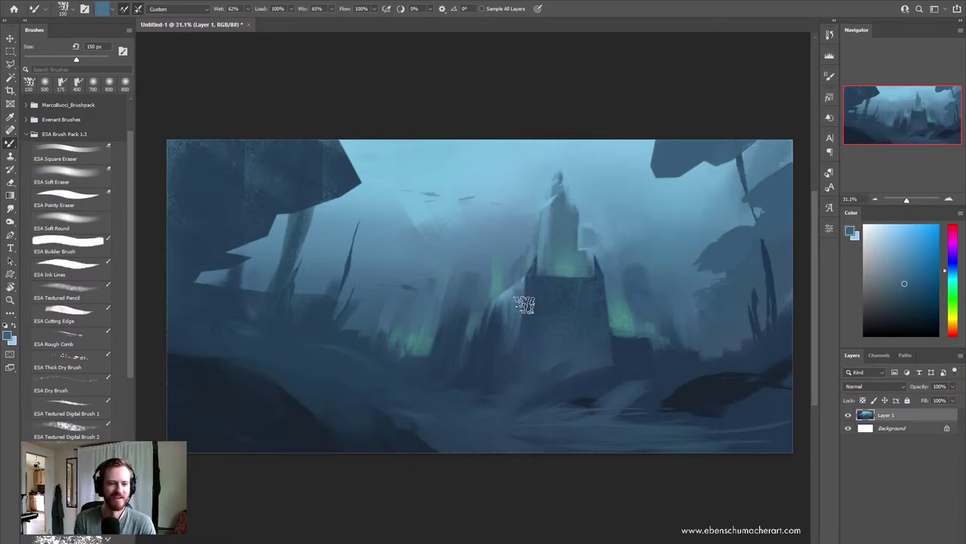
pyautogui.moveTo(502, 370)
pyautogui.mouseDown()
pyautogui.moveTo(485, 306)
pyautogui.moveTo(503, 293)
pyautogui.moveTo(520, 332)
pyautogui.moveTo(511, 311)
pyautogui.mouseUp()
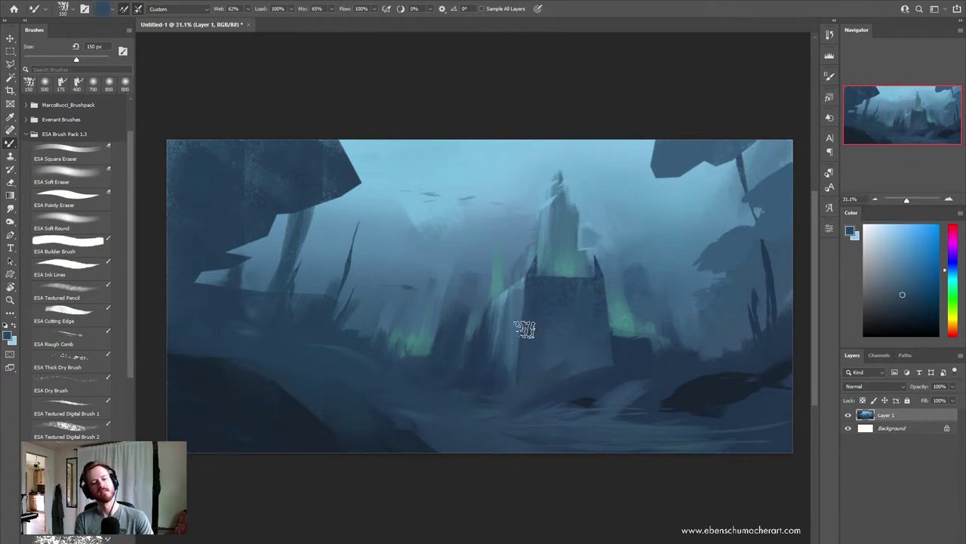
pyautogui.keyDown('alt'); pyautogui.click(512, 336); pyautogui.keyUp('alt')
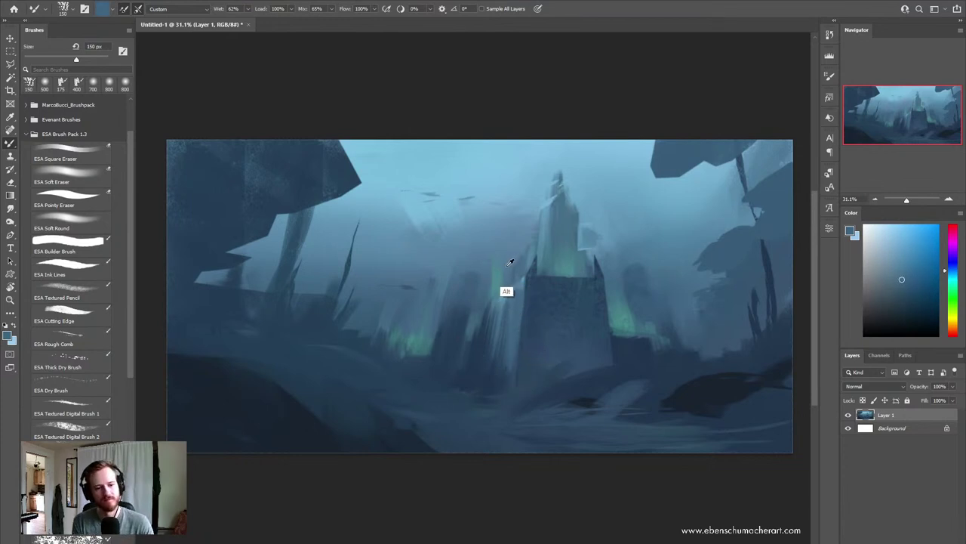
pyautogui.keyDown('alt'); pyautogui.click(477, 295); pyautogui.keyUp('alt')
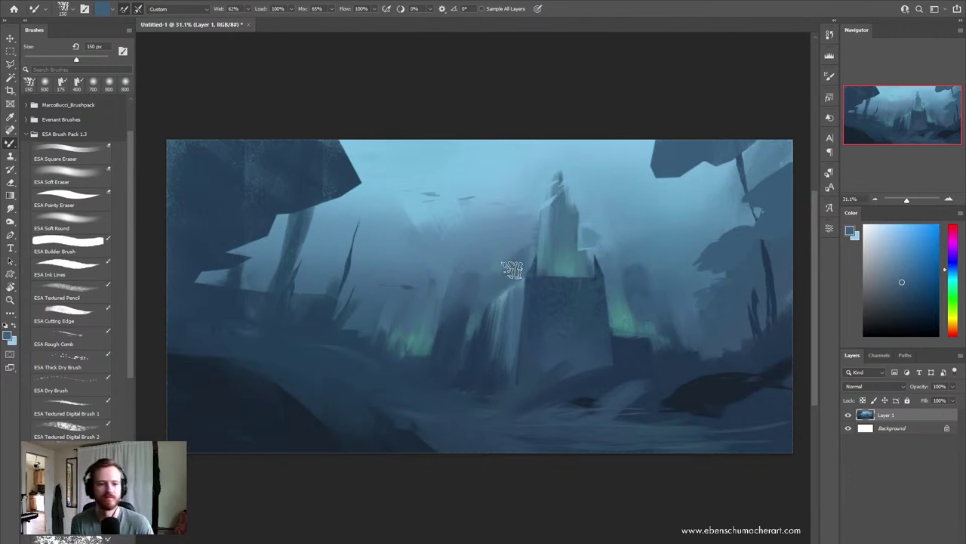
pyautogui.keyDown('alt'); pyautogui.click(662, 162); pyautogui.keyUp('alt')
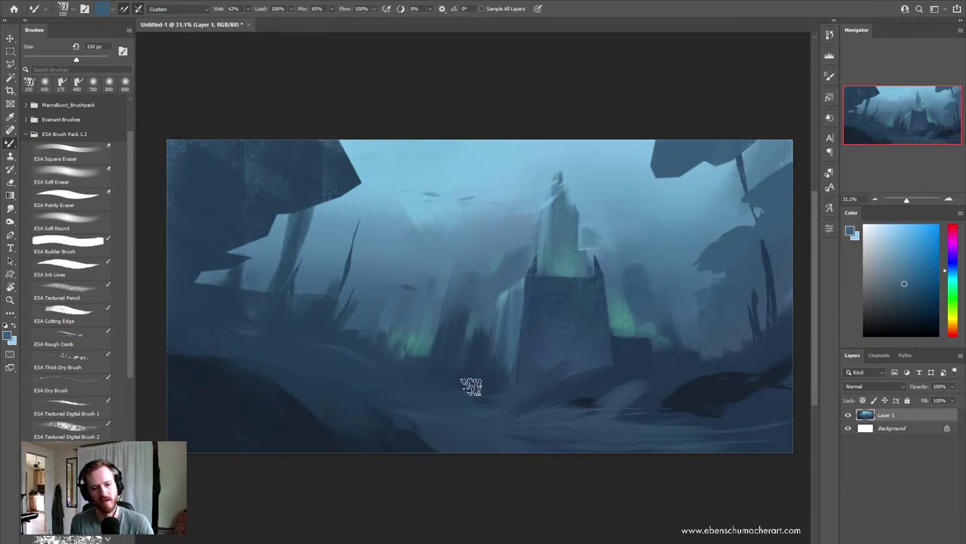
# Step: Paint pale vertical water streaks left of the tower, undoing the stray stroke over its top
pyautogui.keyDown('alt'); pyautogui.click(520, 287); pyautogui.keyUp('alt')
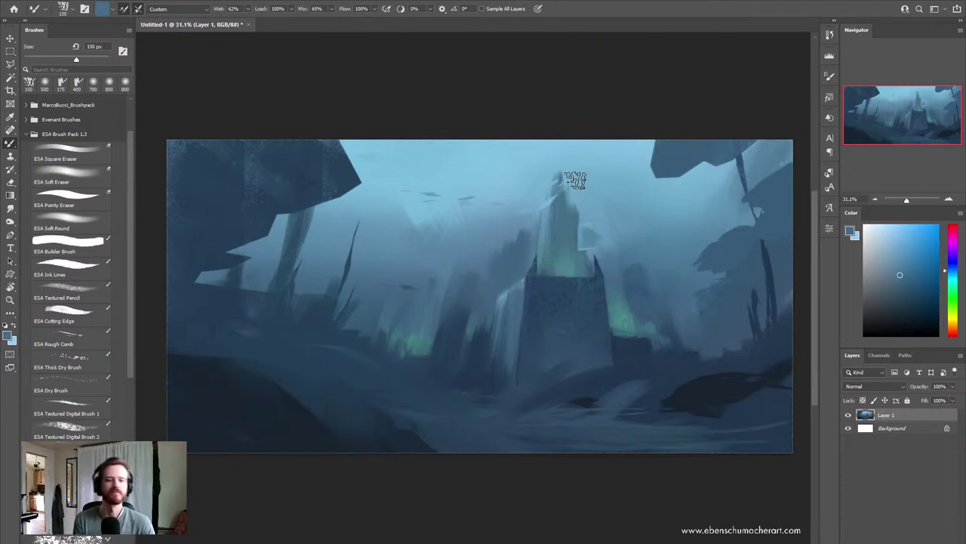
pyautogui.keyDown('alt'); pyautogui.click(487, 306); pyautogui.keyUp('alt')
pyautogui.moveTo(486, 305)
pyautogui.mouseDown()
pyautogui.moveTo(501, 281)
pyautogui.moveTo(492, 340)
pyautogui.moveTo(506, 340)
pyautogui.mouseUp()
pyautogui.hotkey('ctrl', 'z')
pyautogui.keyDown('alt'); pyautogui.click(518, 274); pyautogui.keyUp('alt')
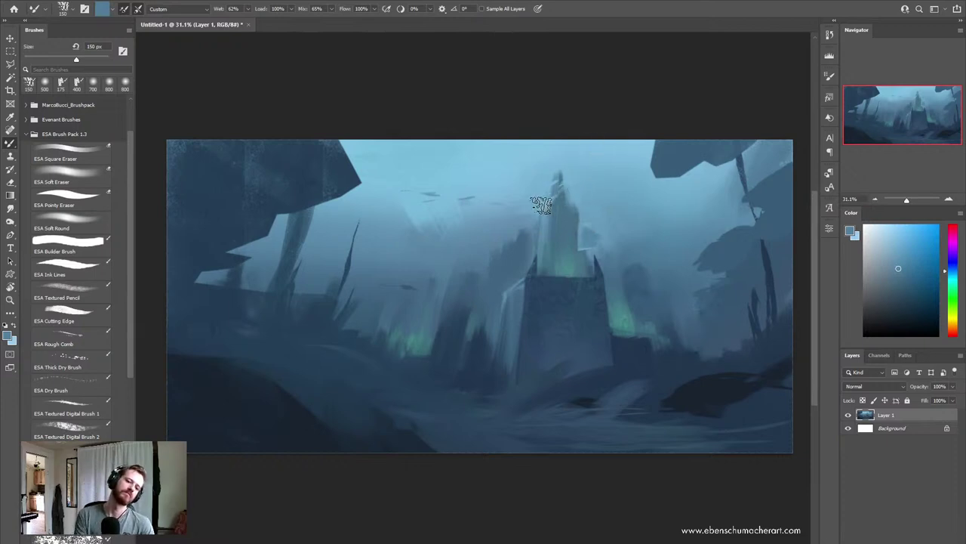
pyautogui.keyDown('alt'); pyautogui.click(511, 344); pyautogui.keyUp('alt')
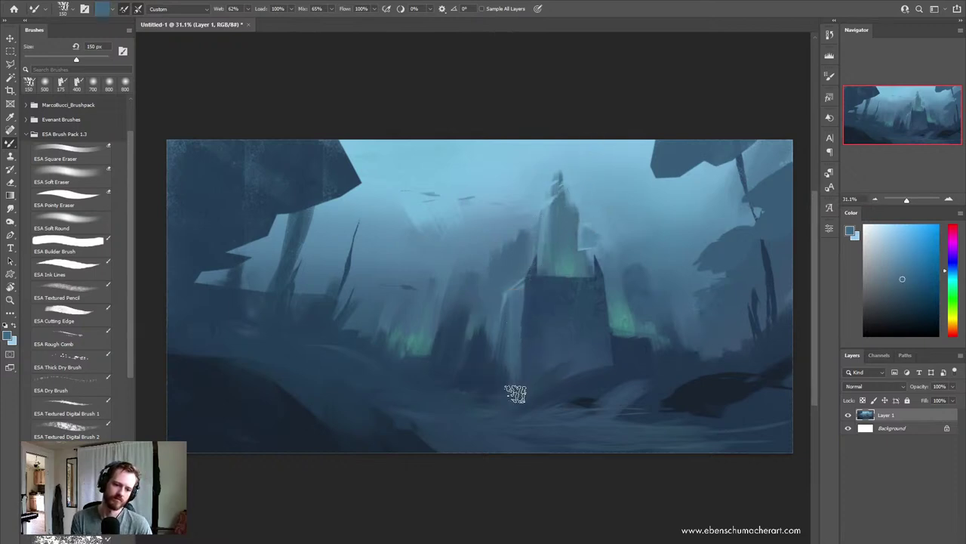
pyautogui.keyDown('alt'); pyautogui.click(493, 417); pyautogui.keyUp('alt')
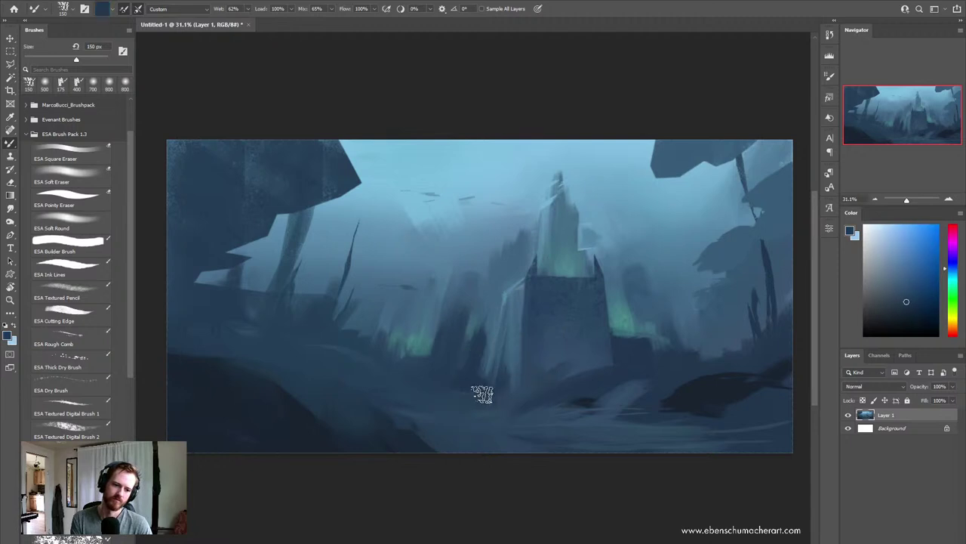
pyautogui.keyDown('alt'); pyautogui.click(610, 315); pyautogui.keyUp('alt')
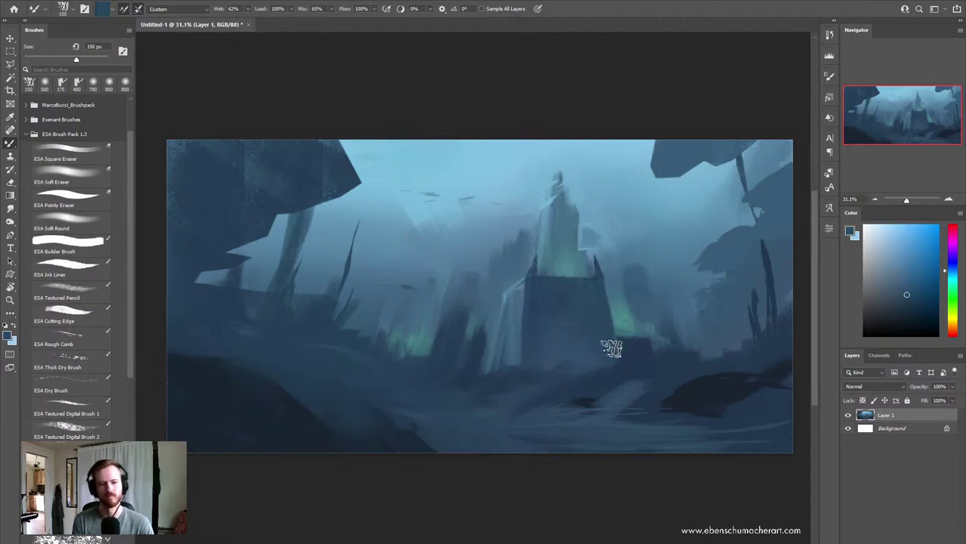
pyautogui.keyDown('alt'); pyautogui.click(612, 304); pyautogui.keyUp('alt')
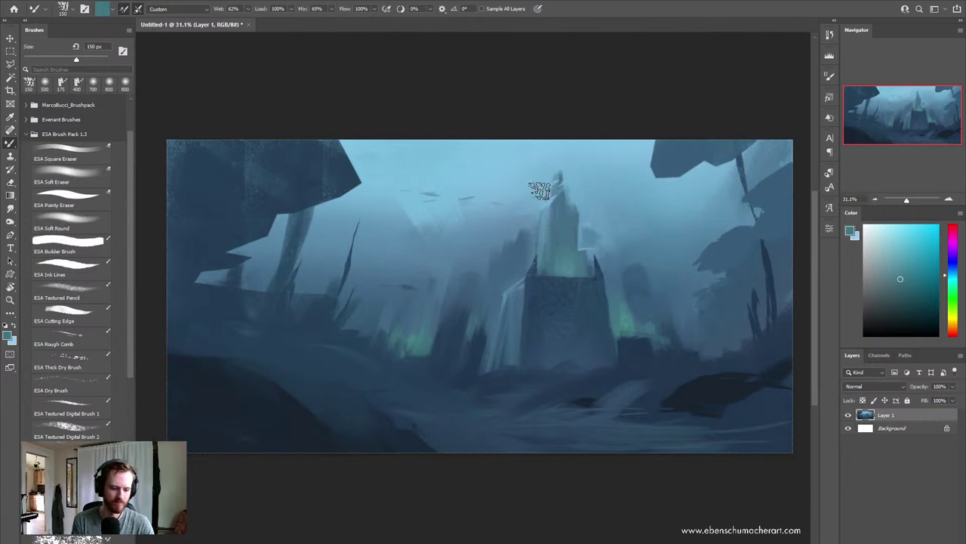
pyautogui.press('l')
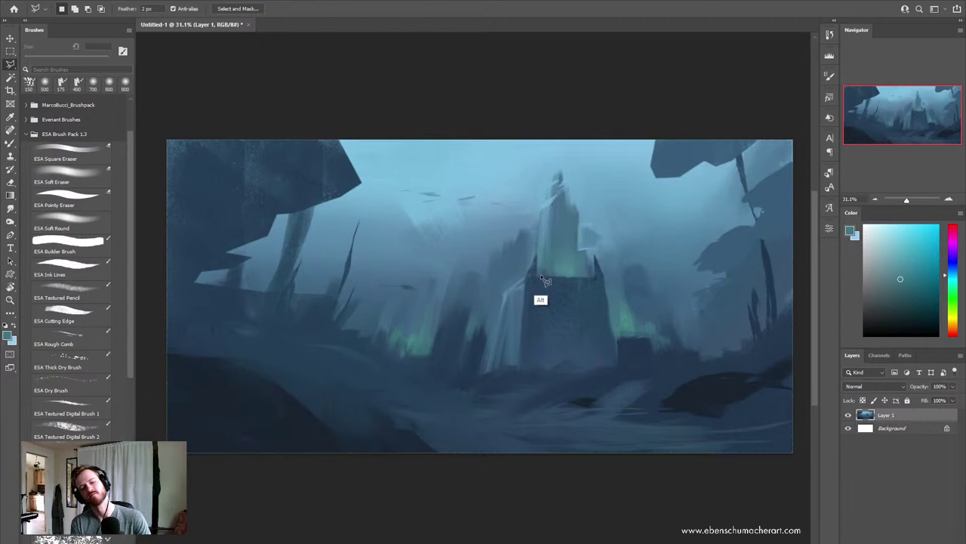
# Step: Copy the tower's upper spire onto Layer 2, nudge it left, and sample a light blue
pyautogui.moveTo(542, 279)
pyautogui.mouseDown()
pyautogui.moveTo(589, 276)
pyautogui.moveTo(563, 161)
pyautogui.mouseUp()
pyautogui.moveTo(595, 219); pyautogui.dragTo(596, 235)
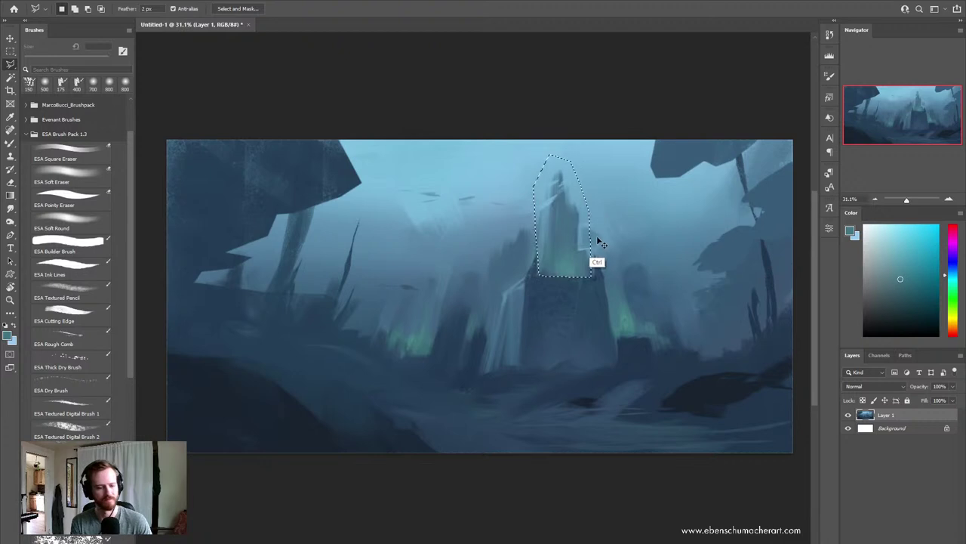
pyautogui.hotkey('ctrl', 'j')
pyautogui.hotkey('ctrl', 't')
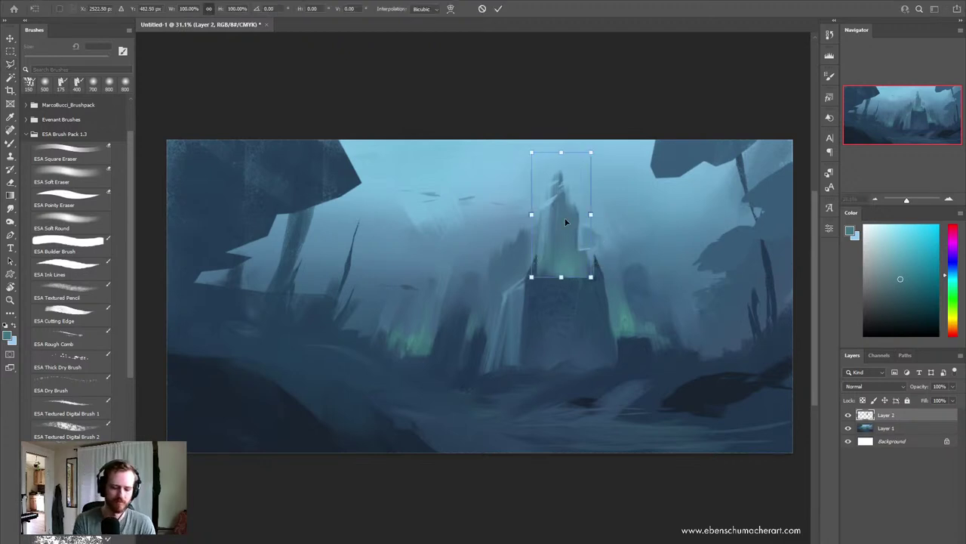
pyautogui.hotkey('shift', 'Left')
pyautogui.hotkey('shift', 'Left')
pyautogui.hotkey('shift', 'Left')
pyautogui.hotkey('shift', 'Left')
pyautogui.hotkey('shift', 'Left')
pyautogui.hotkey('shift', 'Left')
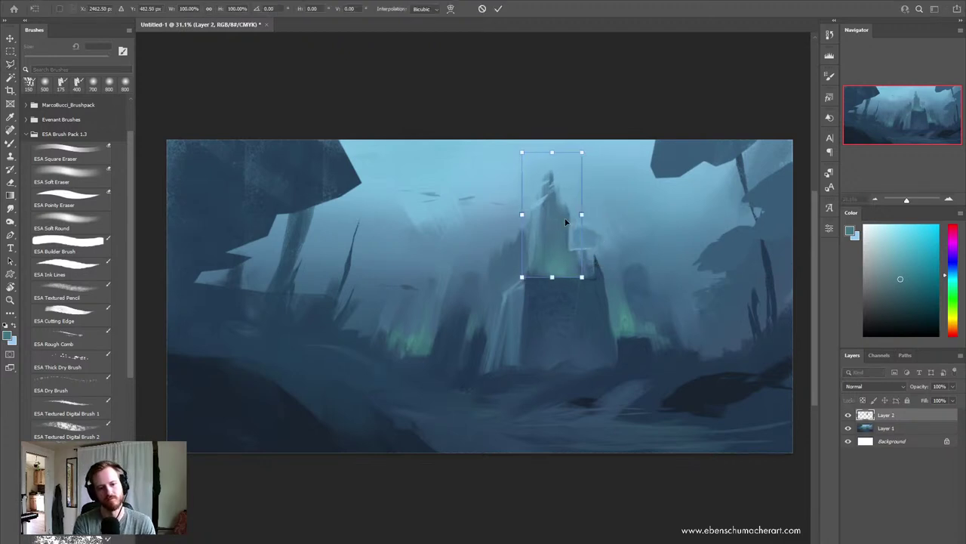
pyautogui.press('Return')
pyautogui.press('b')
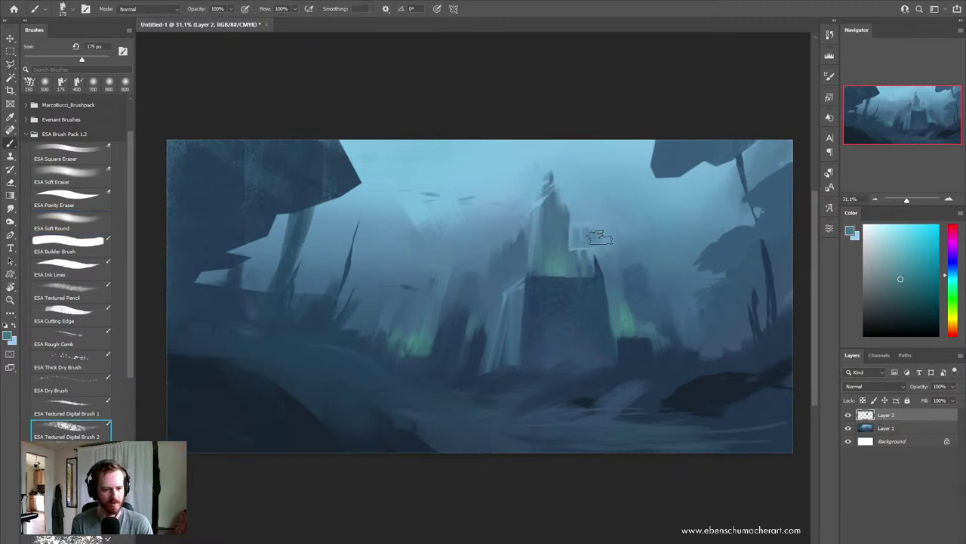
pyautogui.keyDown('alt'); pyautogui.click(608, 256); pyautogui.keyUp('alt')
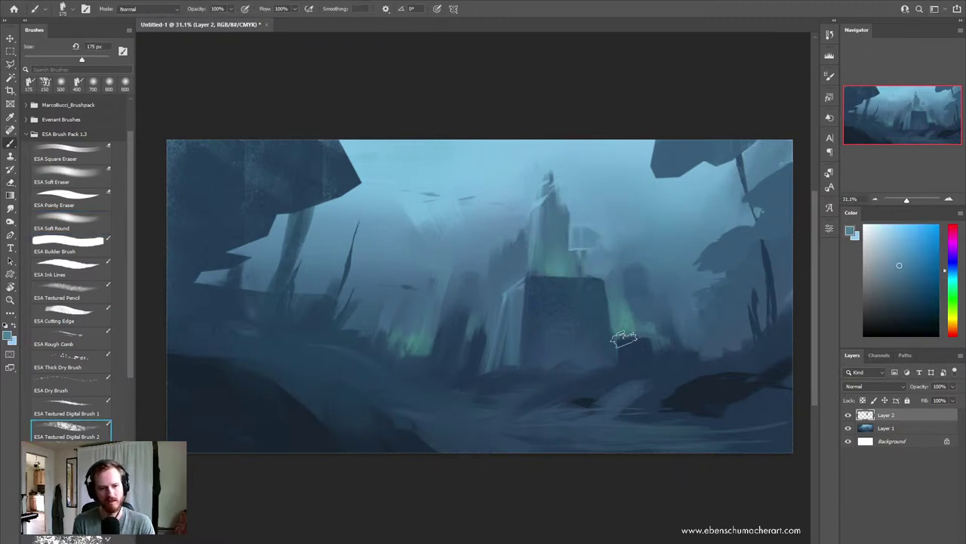
# Step: Narrow the tower's right edge with lighter strokes and blend a dark stroke on its left
pyautogui.moveTo(616, 266); pyautogui.dragTo(619, 361)
pyautogui.moveTo(602, 252); pyautogui.dragTo(621, 383)
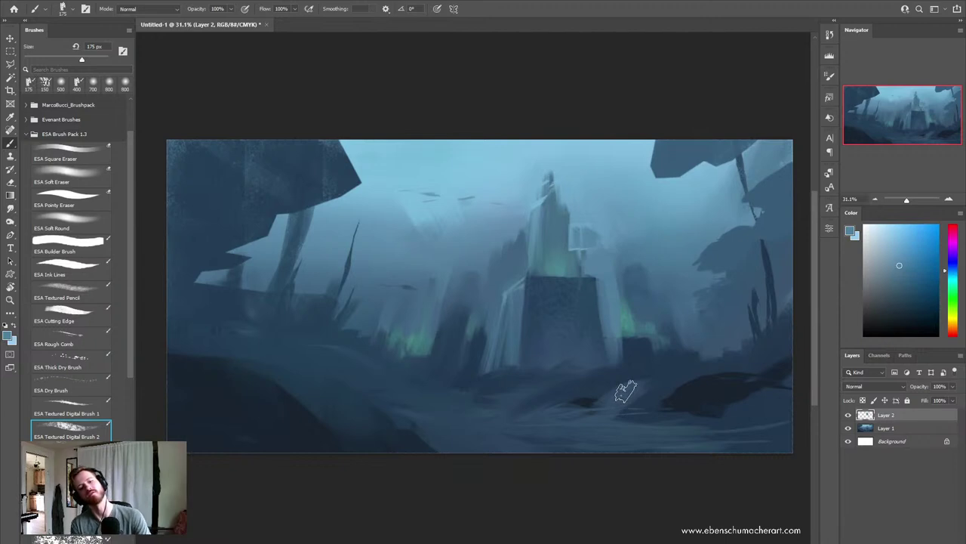
pyautogui.keyDown('alt'); pyautogui.click(588, 312); pyautogui.keyUp('alt')
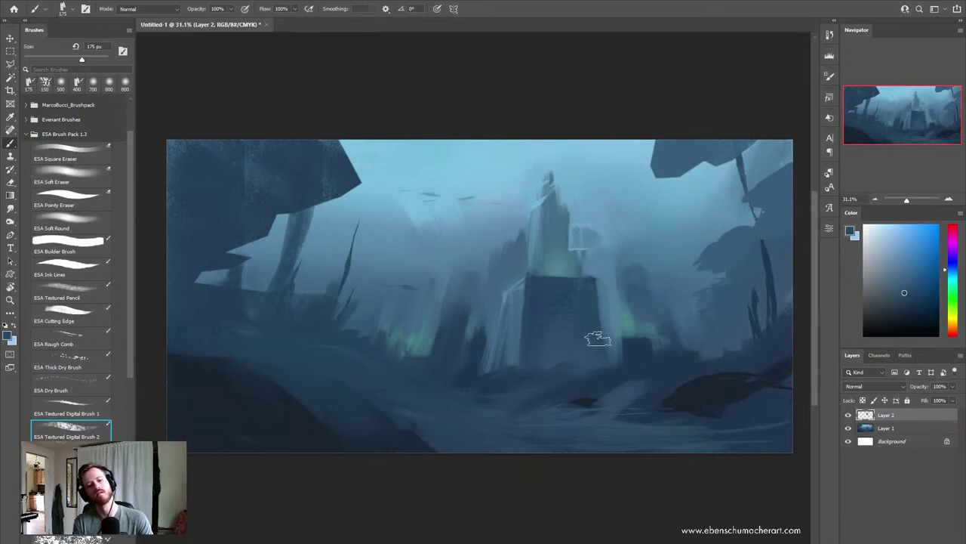
pyautogui.keyDown('alt'); pyautogui.click(516, 268); pyautogui.keyUp('alt')
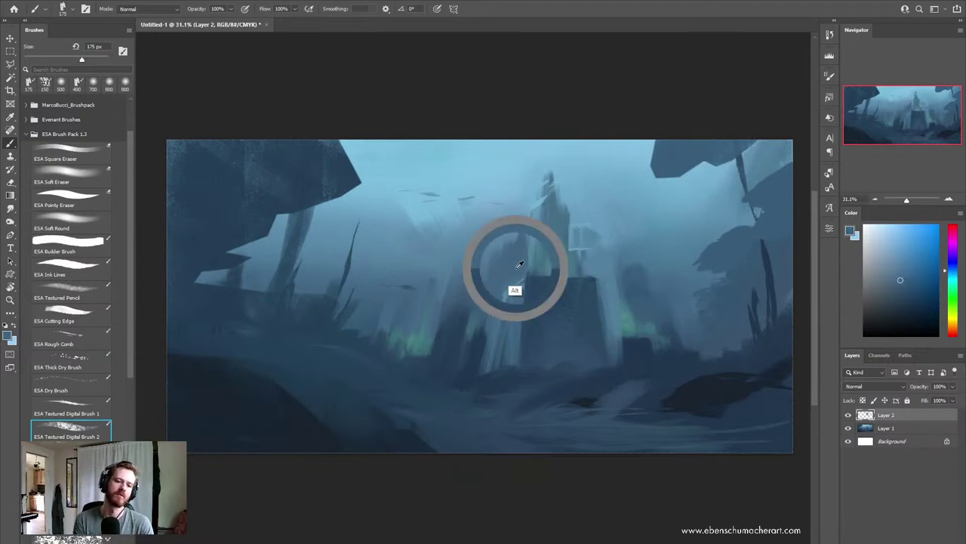
pyautogui.hotkey('shift', 'b')
pyautogui.moveTo(496, 259)
pyautogui.mouseDown()
pyautogui.moveTo(476, 269)
pyautogui.moveTo(496, 222)
pyautogui.mouseUp()
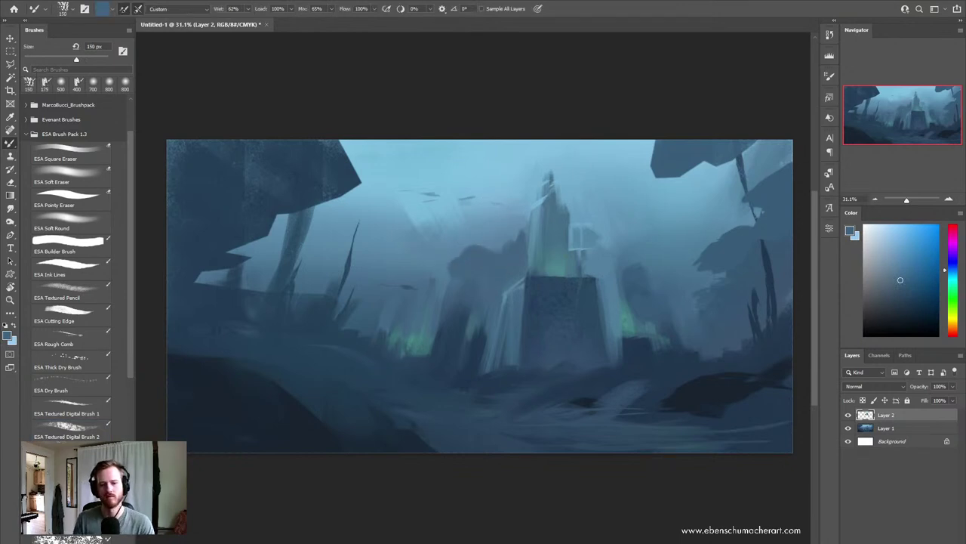
# Step: Merge Layer 1 into Layer 2 and dab a small green glow on the tower
pyautogui.click(886, 429)
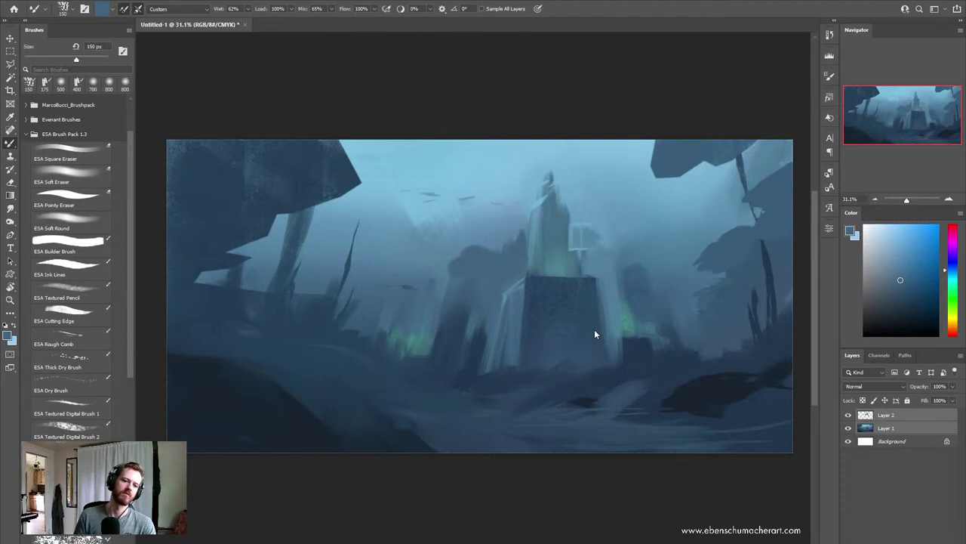
pyautogui.hotkey('ctrl', 'e')
pyautogui.hotkey('ctrl', 'w')
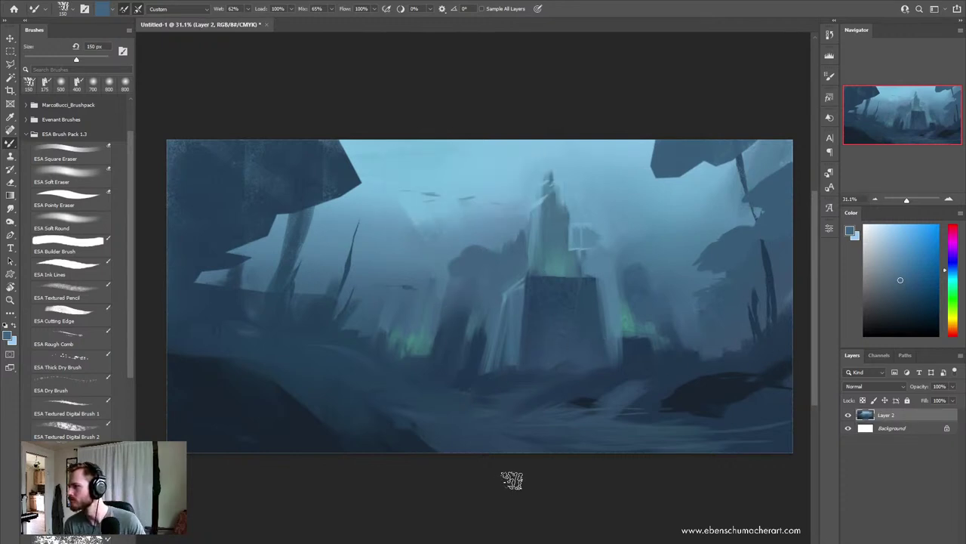
pyautogui.keyDown('alt'); pyautogui.click(457, 251); pyautogui.keyUp('alt')
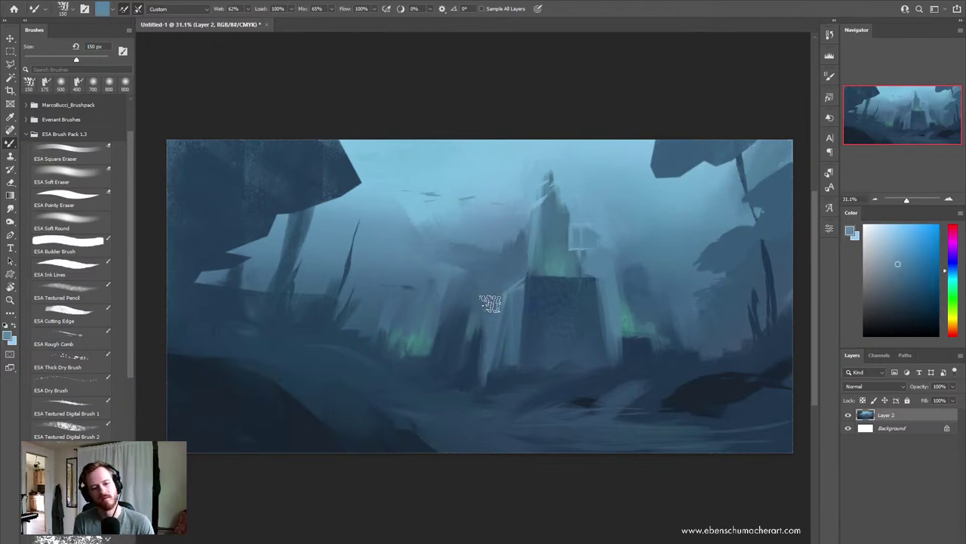
pyautogui.keyDown('alt'); pyautogui.click(500, 384); pyautogui.keyUp('alt')
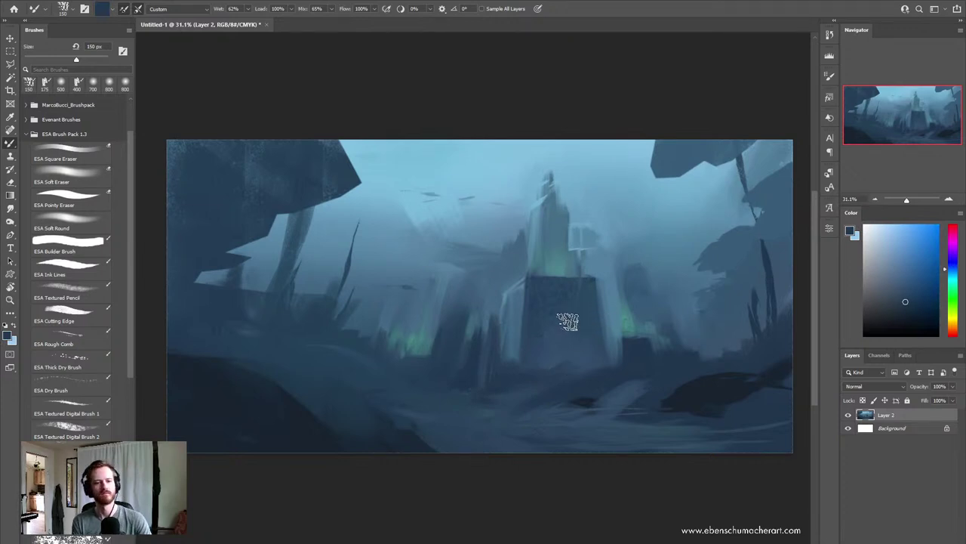
pyautogui.click(561, 267)
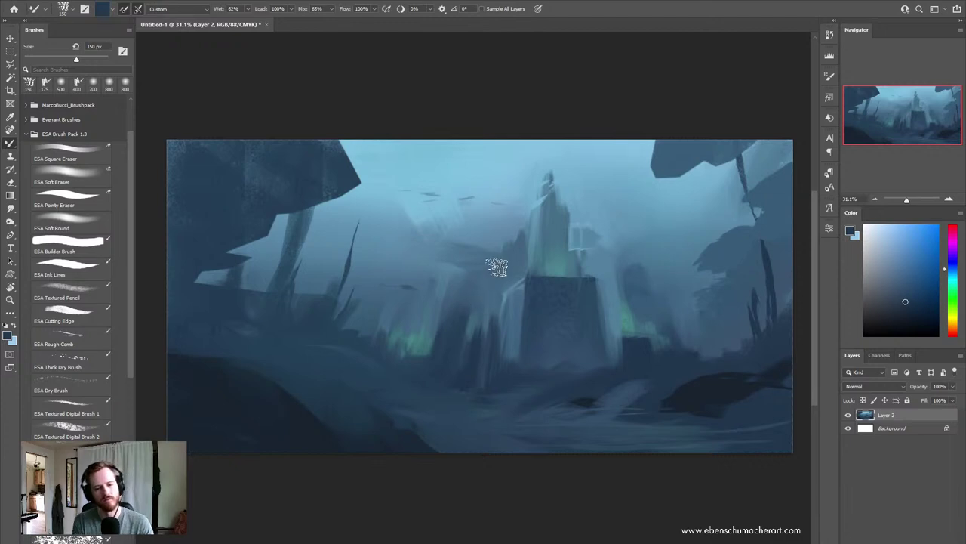
pyautogui.press('b')
pyautogui.keyDown('alt'); pyautogui.click(512, 285); pyautogui.keyUp('alt')
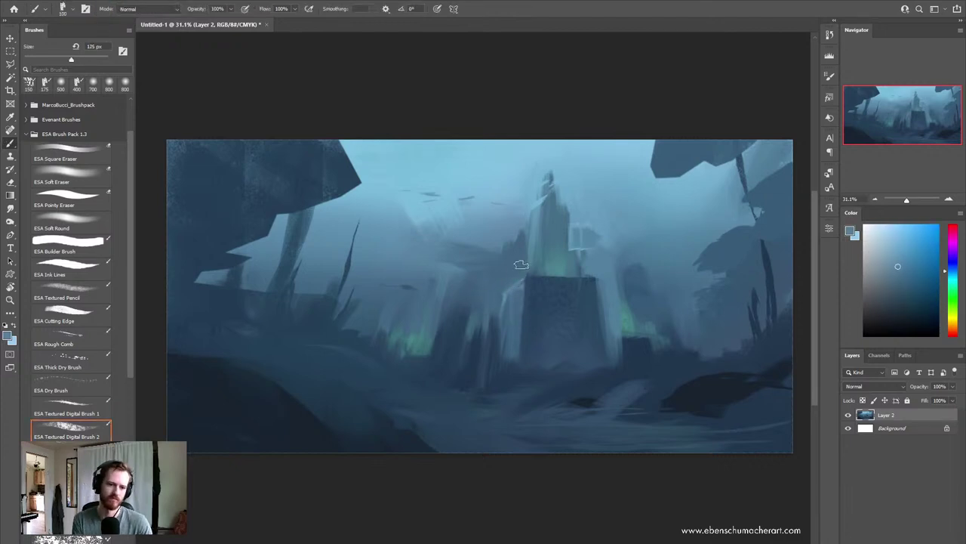
# Step: Resize the brush and sample several light and dark blues from the central tower
pyautogui.press('[')
pyautogui.press('[')
pyautogui.press('[')
pyautogui.keyDown('alt'); pyautogui.click(532, 244); pyautogui.keyUp('alt')
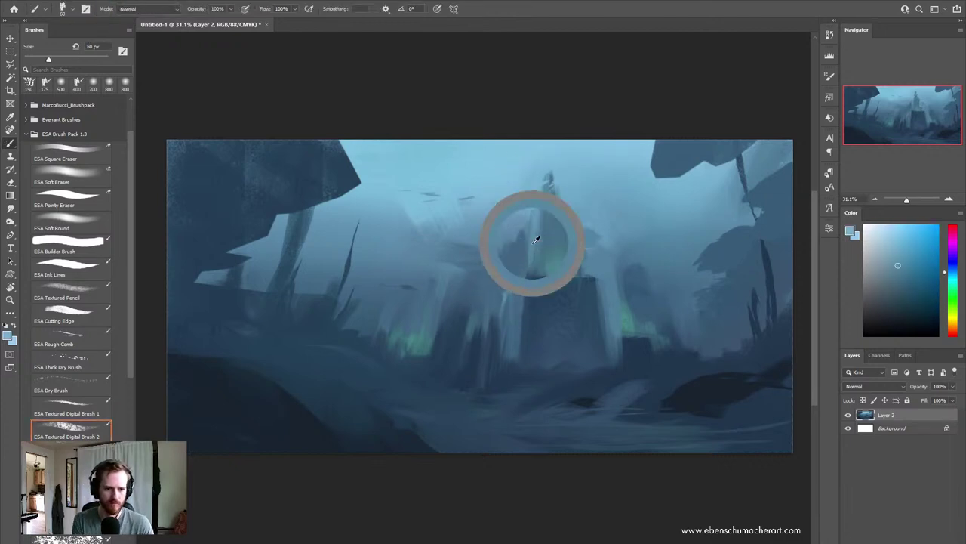
pyautogui.press(']')
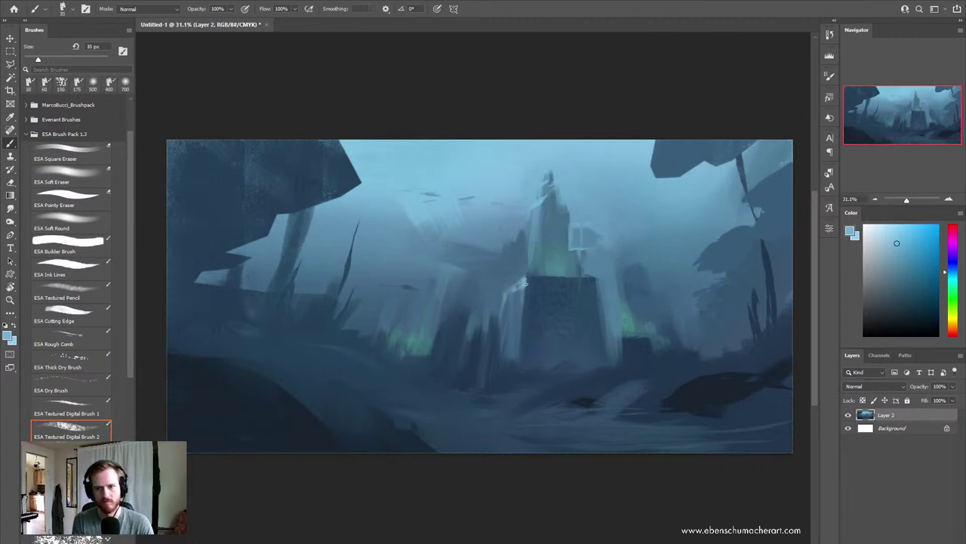
pyautogui.keyDown('alt'); pyautogui.click(544, 204); pyautogui.keyUp('alt')
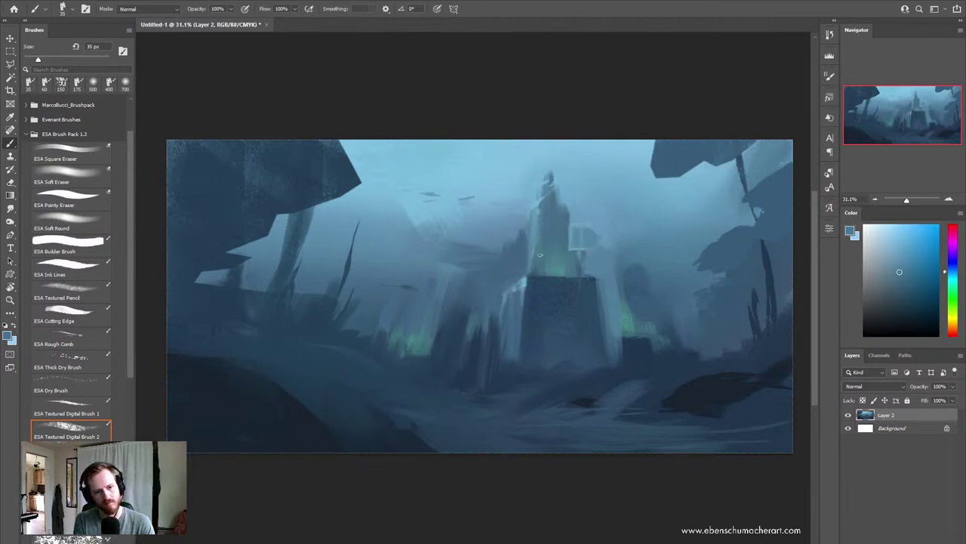
pyautogui.keyDown('alt'); pyautogui.click(551, 208); pyautogui.keyUp('alt')
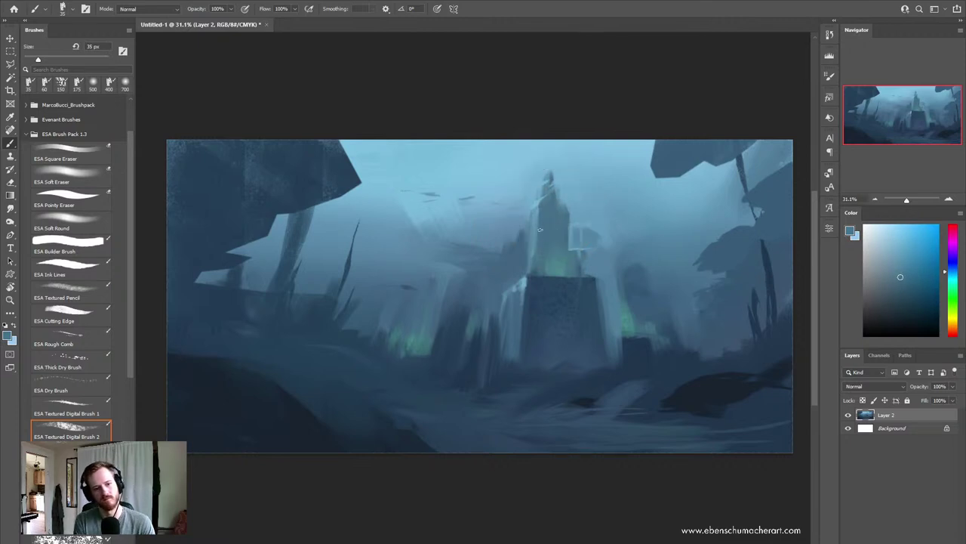
pyautogui.keyDown('alt'); pyautogui.click(542, 195); pyautogui.keyUp('alt')
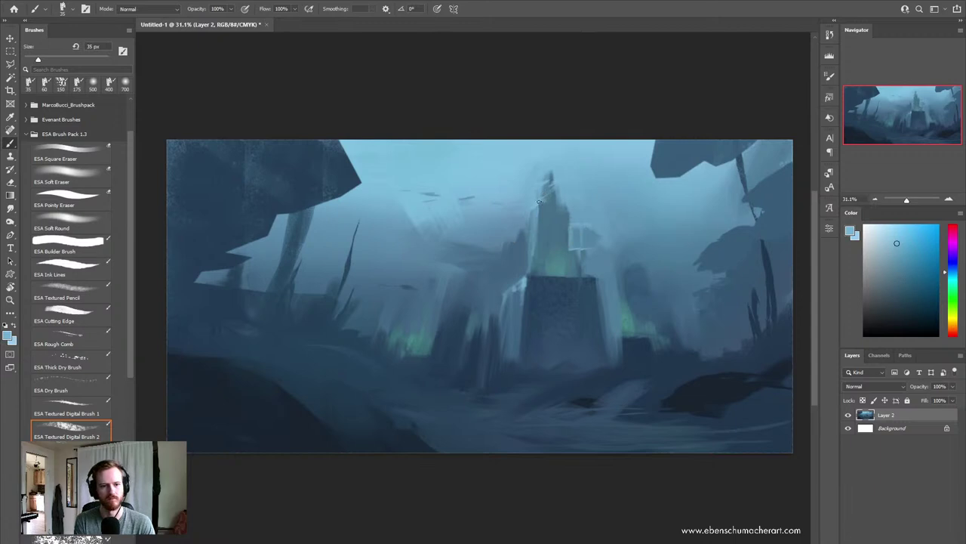
pyautogui.keyDown('alt'); pyautogui.click(545, 203); pyautogui.keyUp('alt')
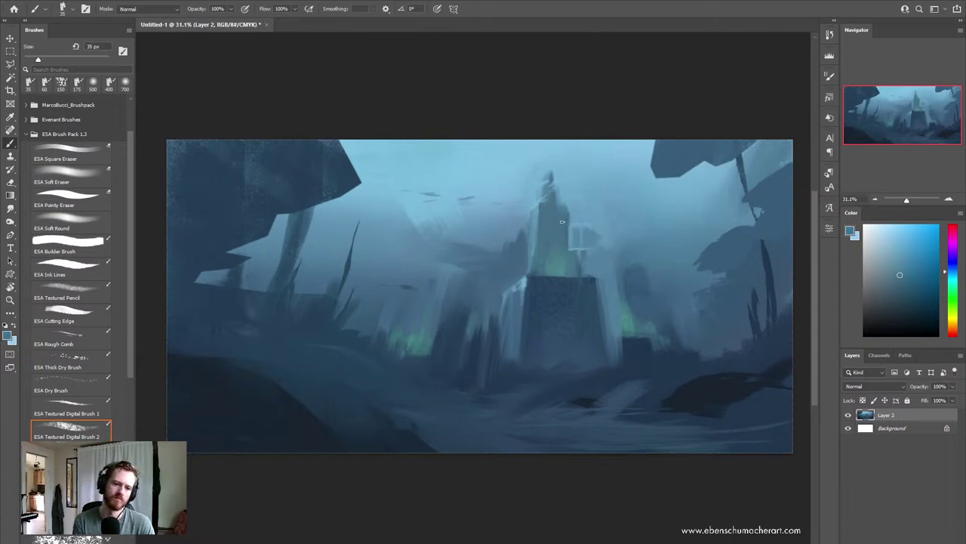
# Step: Try and undo a soft glow stroke, then darken the spire tip with sampled blue
pyautogui.click(572, 261)
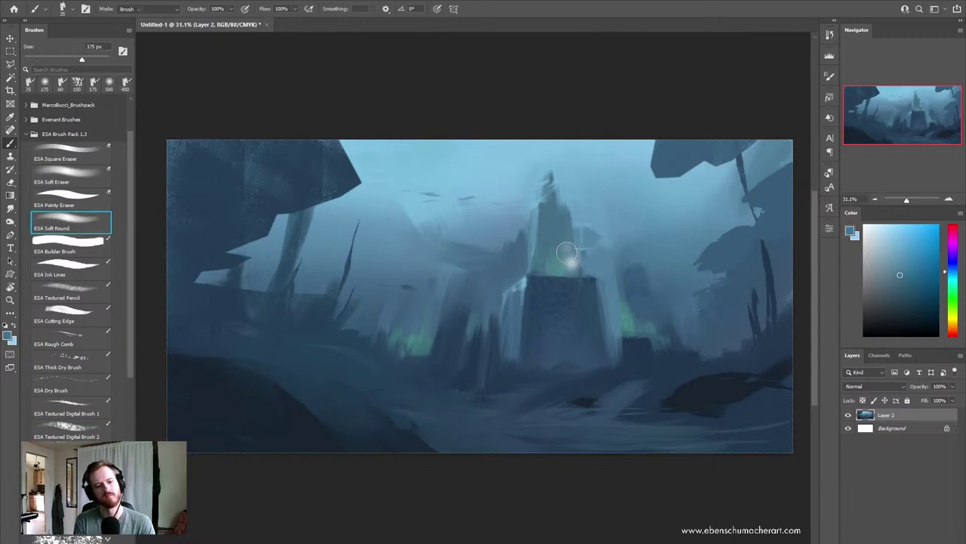
pyautogui.hotkey('ctrl', 'z')
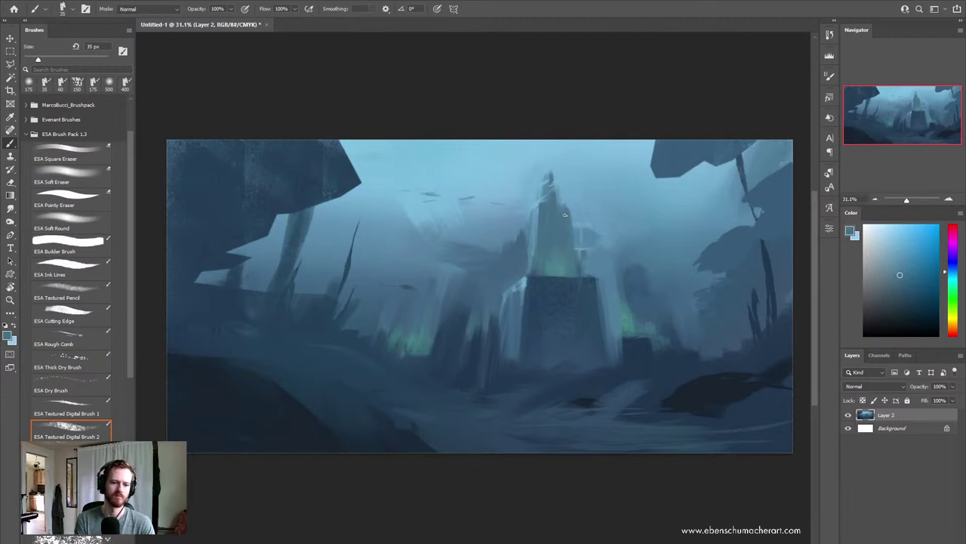
pyautogui.keyDown('alt'); pyautogui.click(555, 208); pyautogui.keyUp('alt')
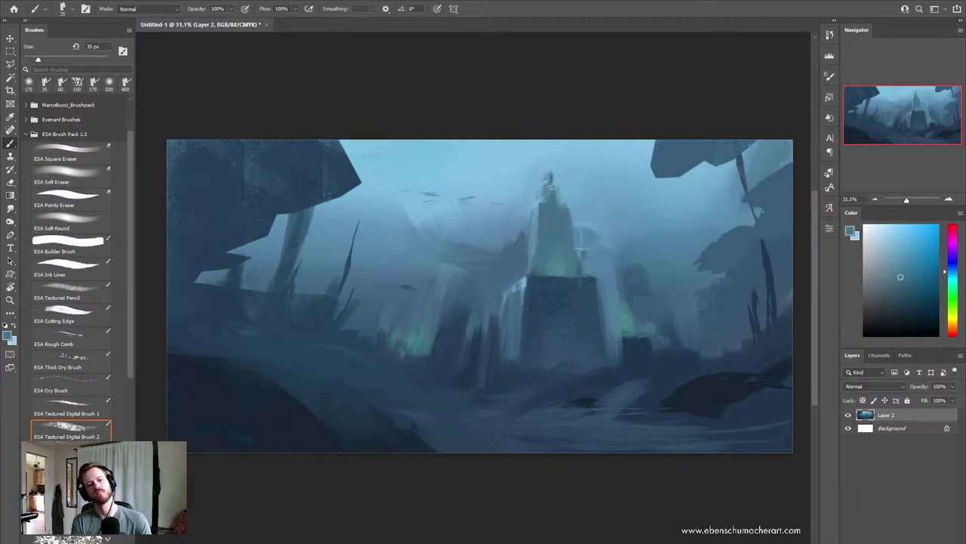
pyautogui.moveTo(551, 198); pyautogui.dragTo(550, 169)
pyautogui.keyDown('alt'); pyautogui.click(528, 249); pyautogui.keyUp('alt')
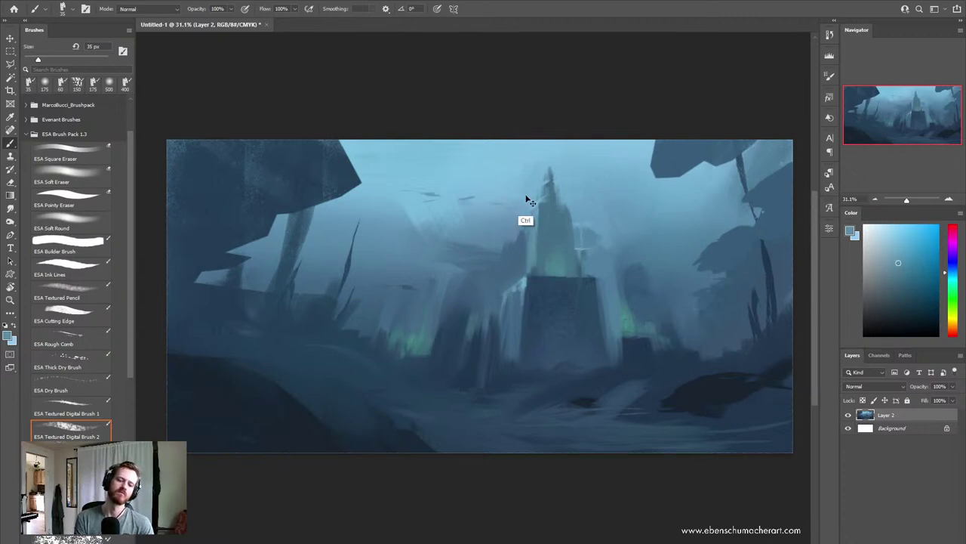
# Step: Mirror the canvas to check composition, then repaint the central tower with sampled darker blues
pyautogui.press('h')
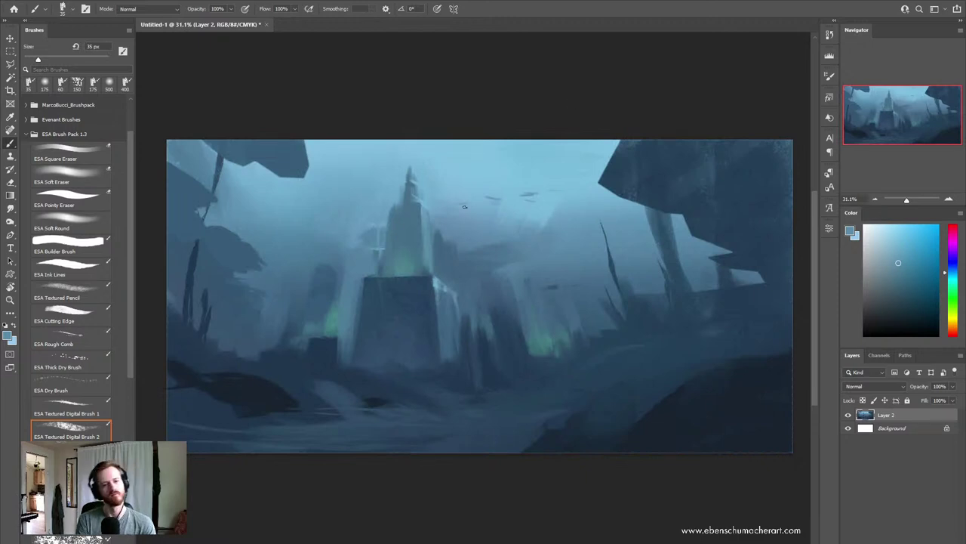
pyautogui.keyDown('alt'); pyautogui.click(467, 309); pyautogui.keyUp('alt')
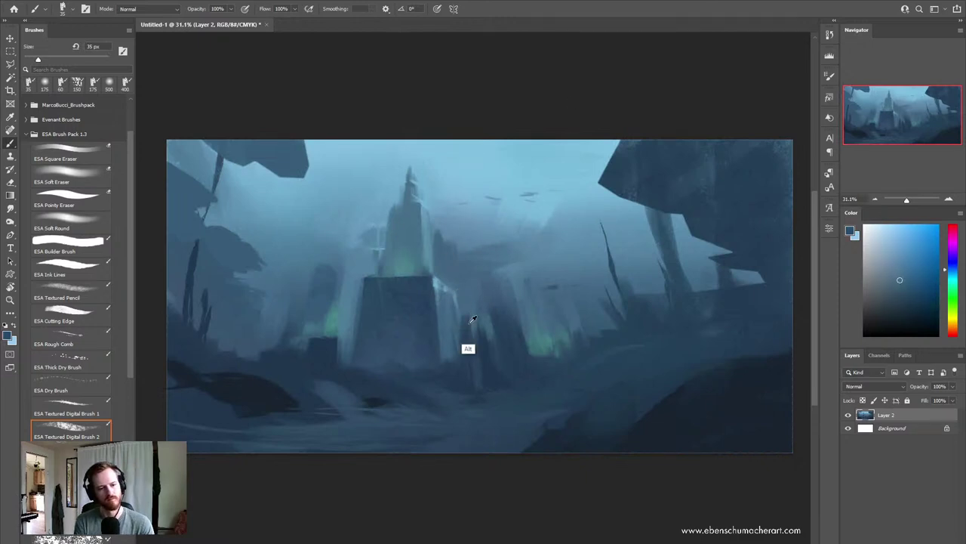
pyautogui.keyDown('alt'); pyautogui.click(470, 322); pyautogui.keyUp('alt')
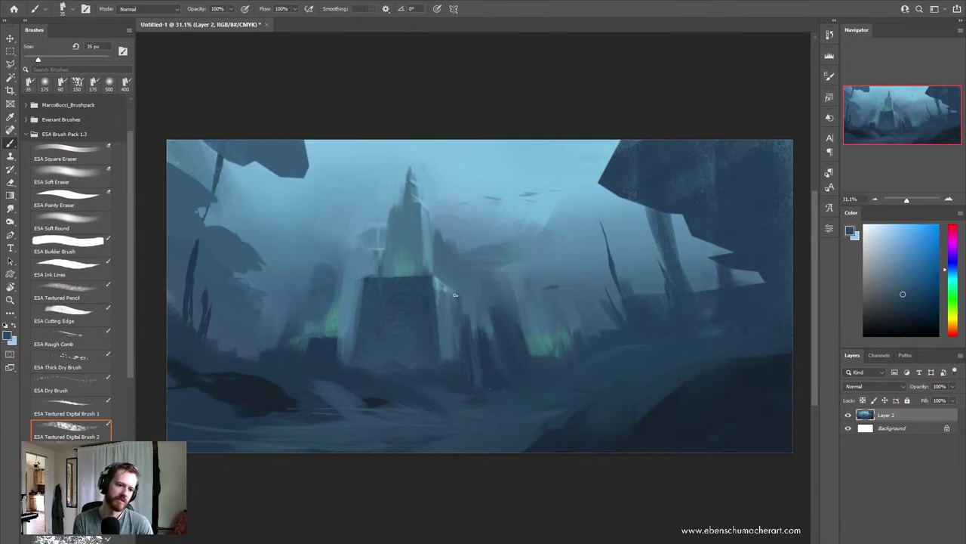
pyautogui.hotkey('shift', 'b')
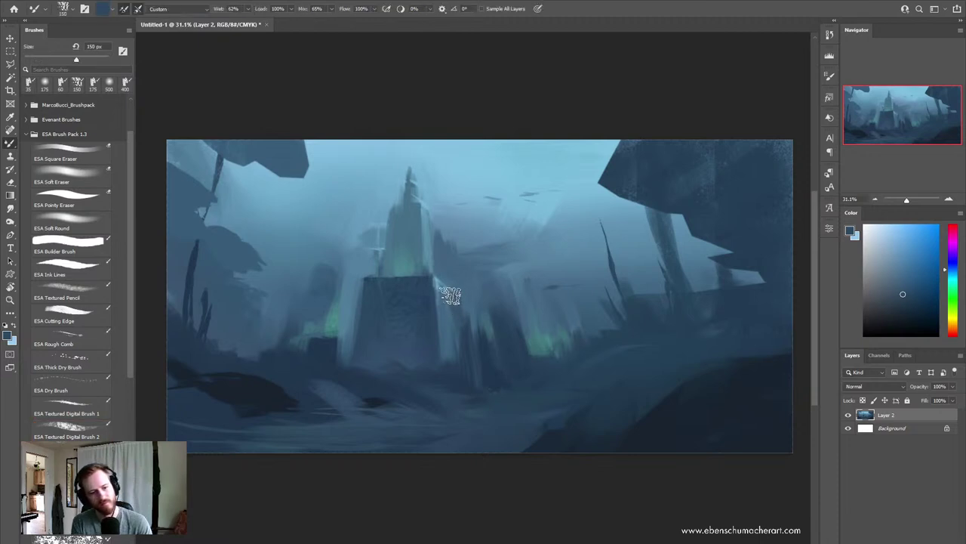
pyautogui.hotkey('shift', 'b')
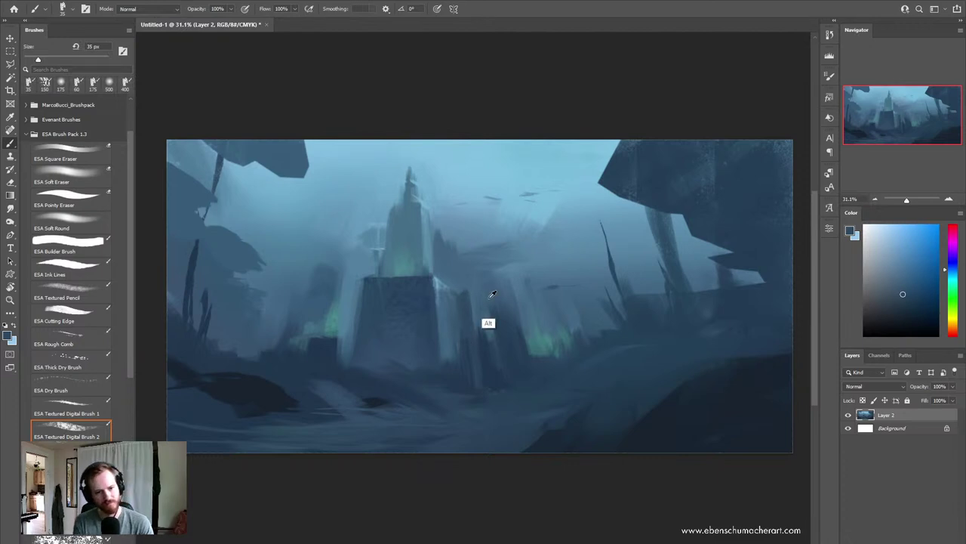
pyautogui.keyDown('alt'); pyautogui.click(488, 321); pyautogui.keyUp('alt')
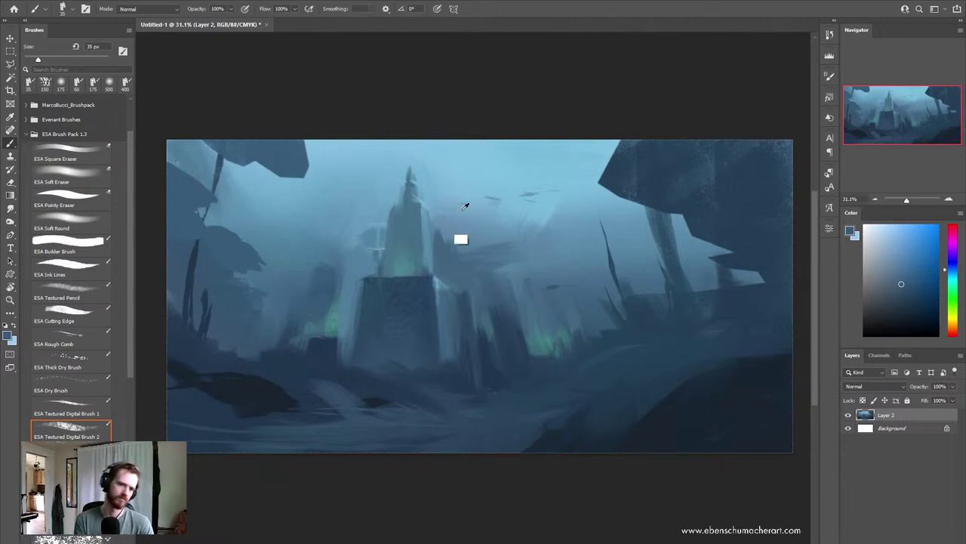
pyautogui.keyDown('alt'); pyautogui.click(462, 353); pyautogui.keyUp('alt')
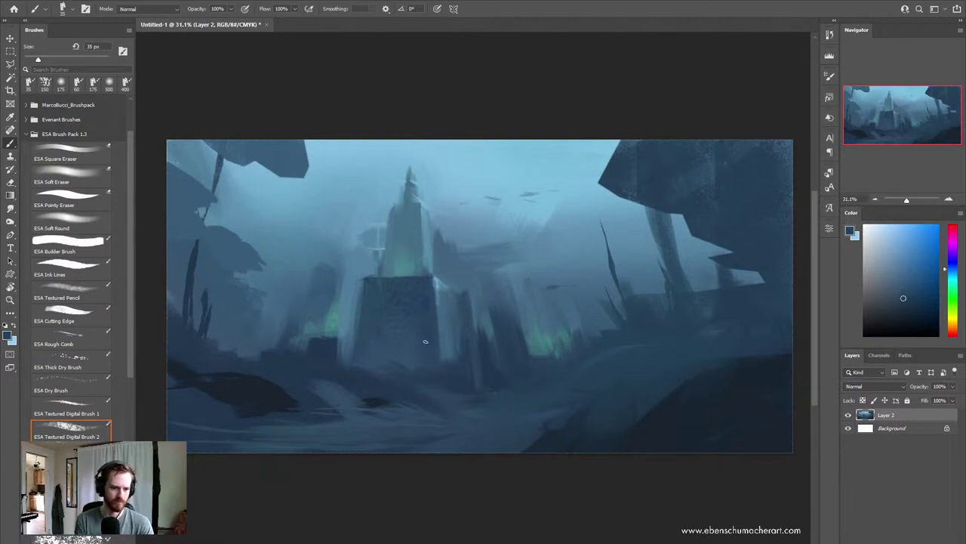
pyautogui.keyDown('alt'); pyautogui.click(444, 327); pyautogui.keyUp('alt')
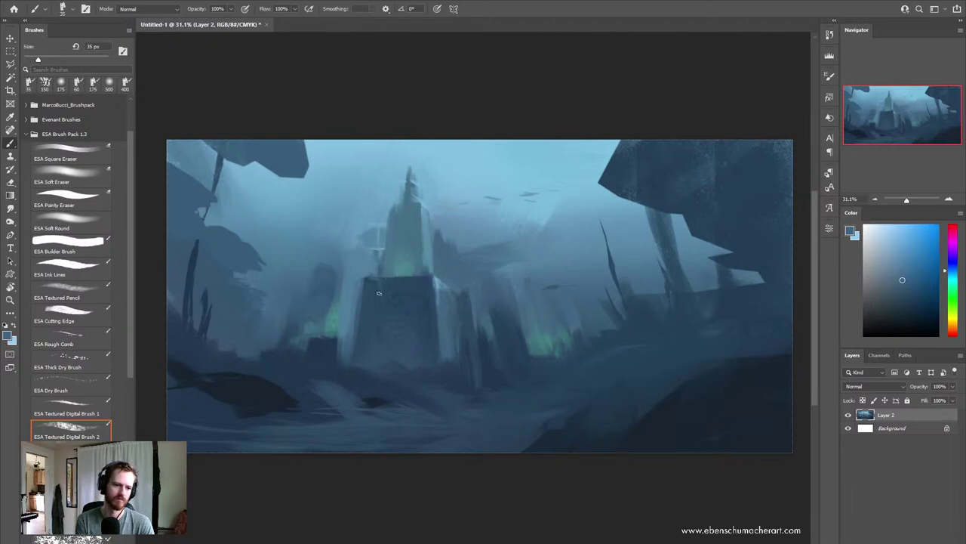
pyautogui.keyDown('alt'); pyautogui.click(364, 339); pyautogui.keyUp('alt')
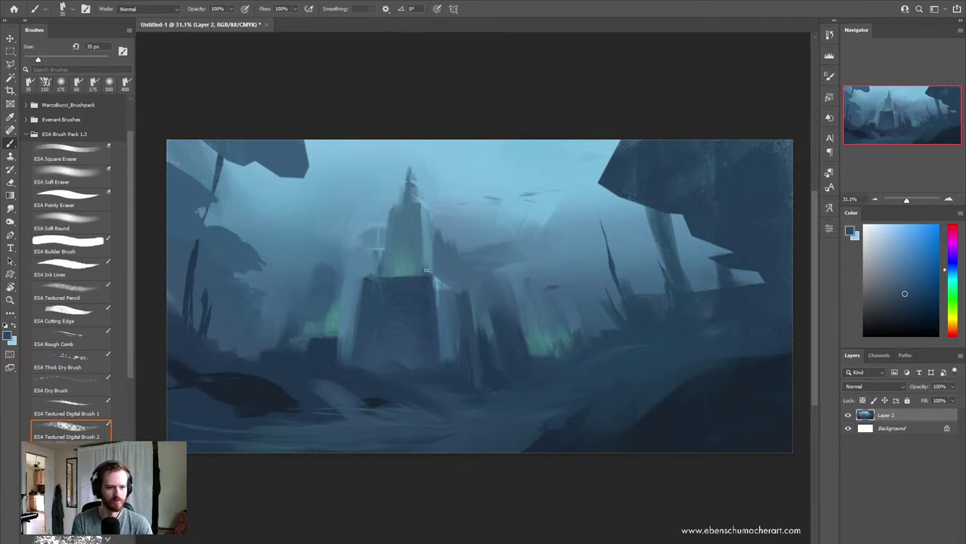
# Step: Outline the central tower with Polygonal Lasso and copy it to a new layer
pyautogui.press('l')
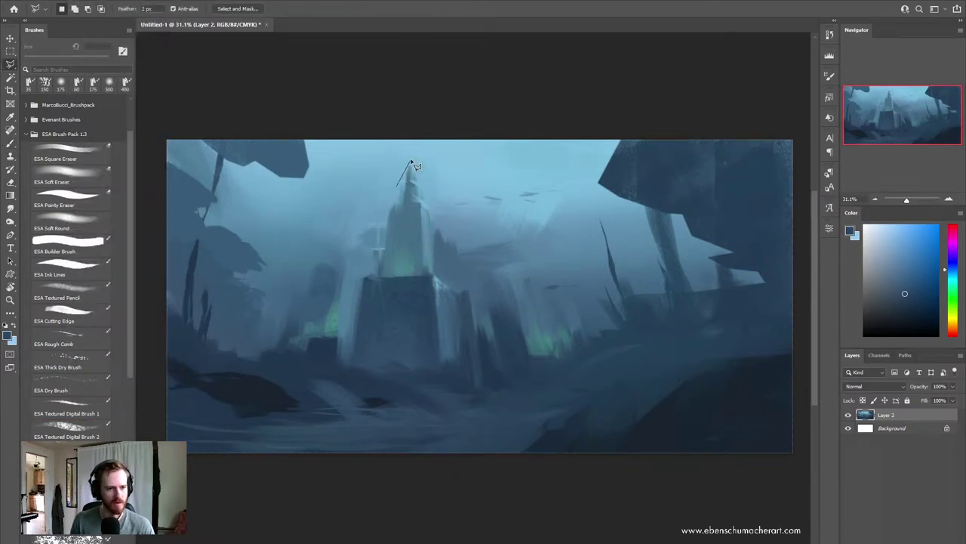
pyautogui.click(414, 144)
pyautogui.click(363, 192)
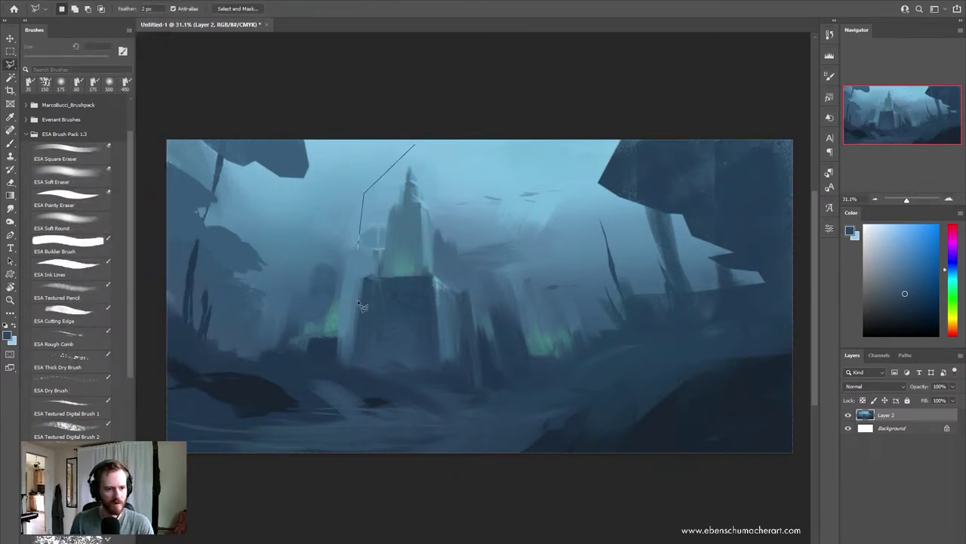
pyautogui.click(363, 372)
pyautogui.click(462, 367)
pyautogui.doubleClick(463, 249)
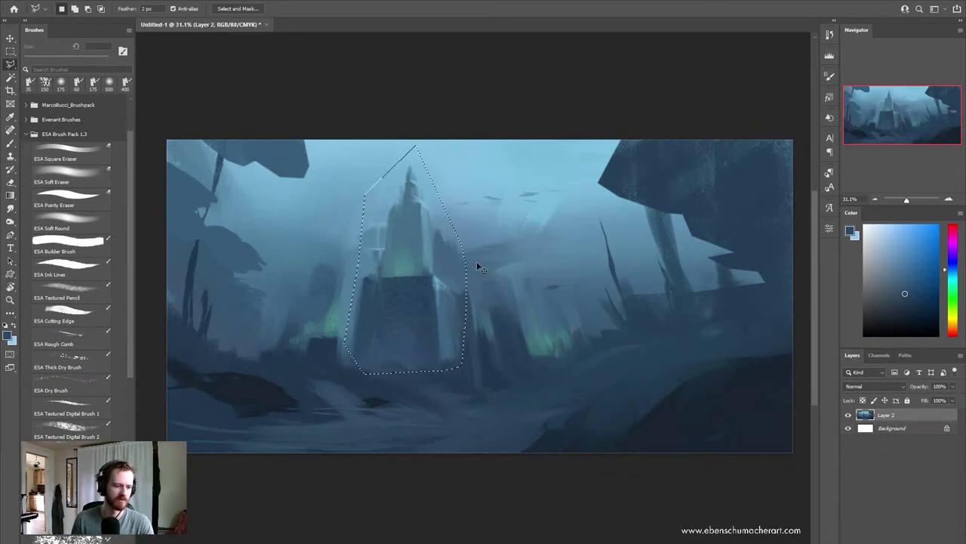
pyautogui.hotkey('ctrl', 'j')
# Step: Scale the tower copy to about 62% and move it right of the original
pyautogui.hotkey('ctrl', 't')
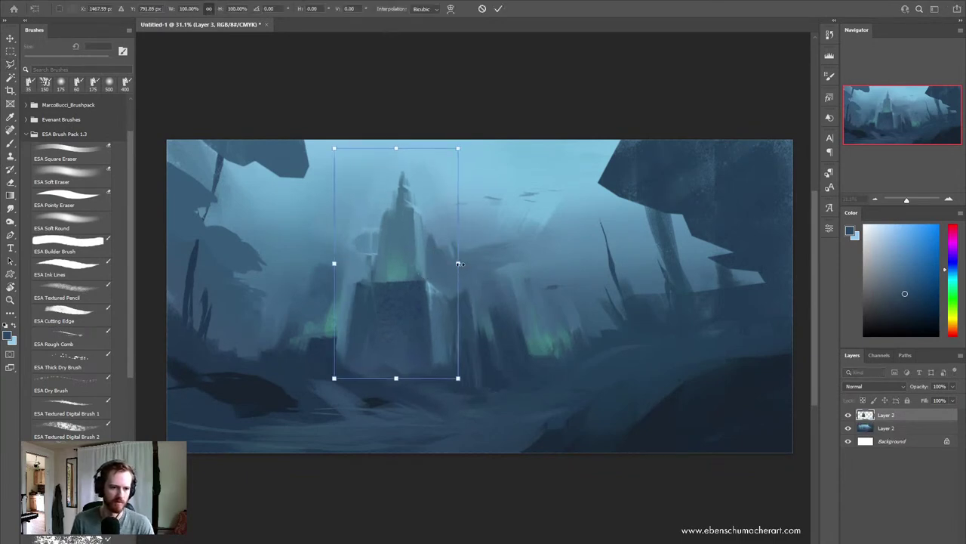
pyautogui.moveTo(459, 264)
pyautogui.mouseDown()
pyautogui.moveTo(500, 321)
pyautogui.moveTo(498, 264)
pyautogui.moveTo(489, 309)
pyautogui.moveTo(481, 309)
pyautogui.mouseUp()
pyautogui.moveTo(481, 224); pyautogui.dragTo(482, 227)
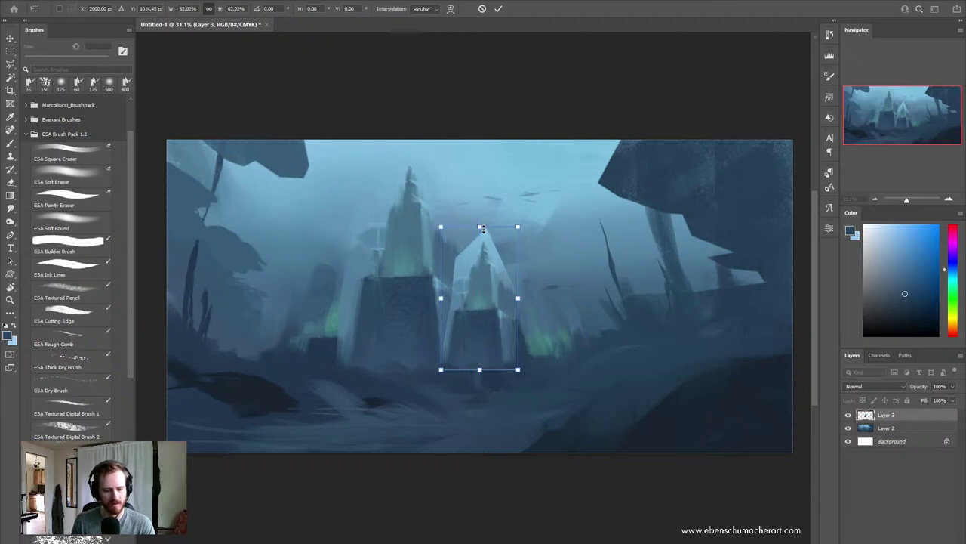
pyautogui.press('Return')
# Step: Erase the light area between the towers and around the new spire with a 70 px soft eraser
pyautogui.press('l')
pyautogui.press('b')
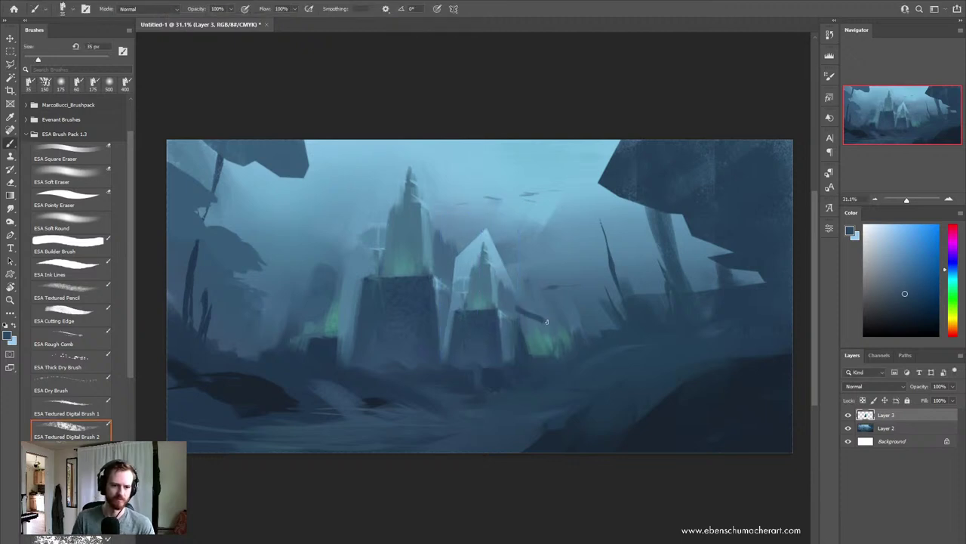
pyautogui.press('e')
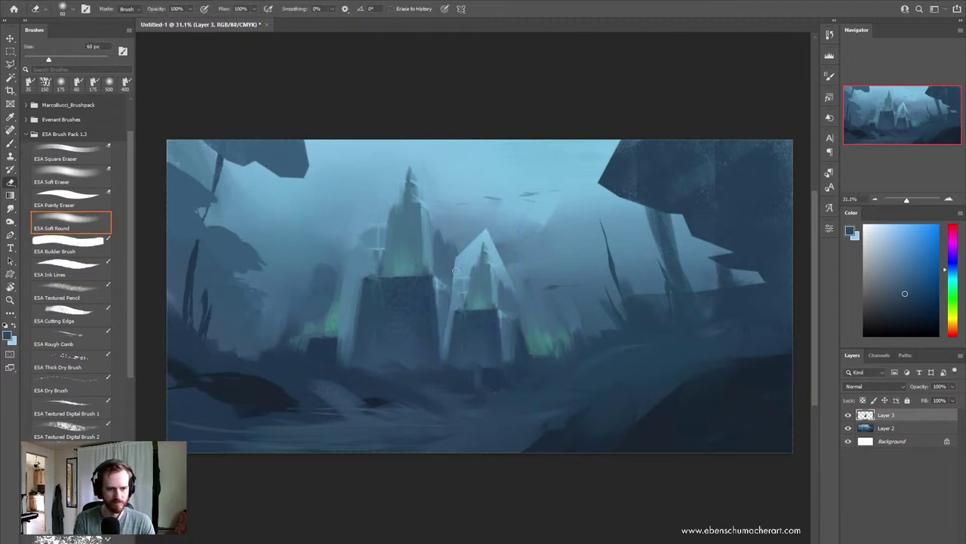
pyautogui.press(']')
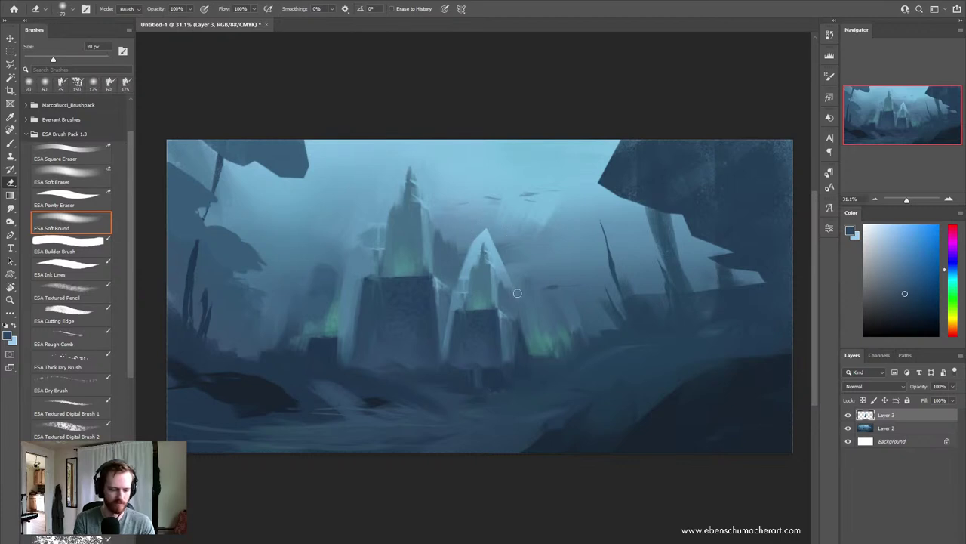
pyautogui.moveTo(449, 285)
pyautogui.mouseDown()
pyautogui.moveTo(495, 242)
pyautogui.moveTo(505, 280)
pyautogui.mouseUp()
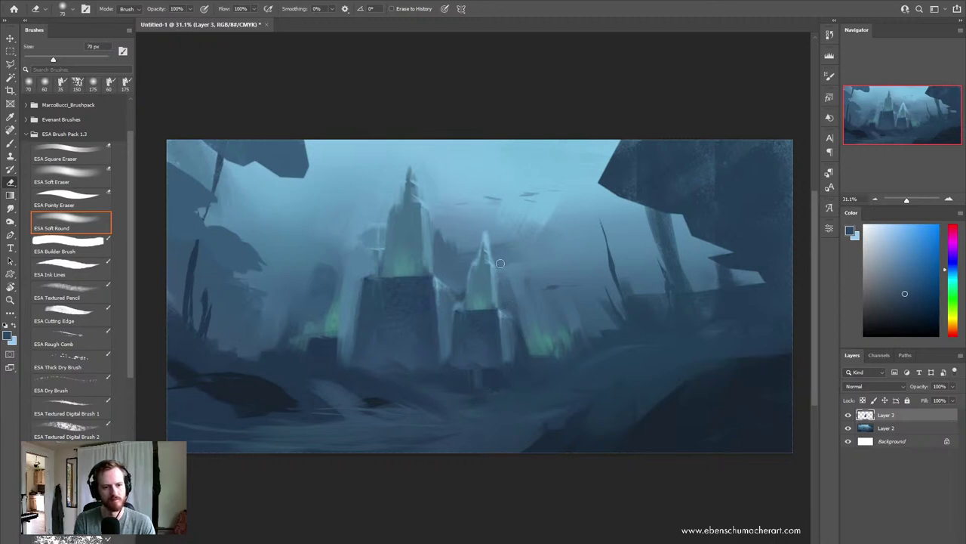
pyautogui.moveTo(495, 252); pyautogui.dragTo(486, 224)
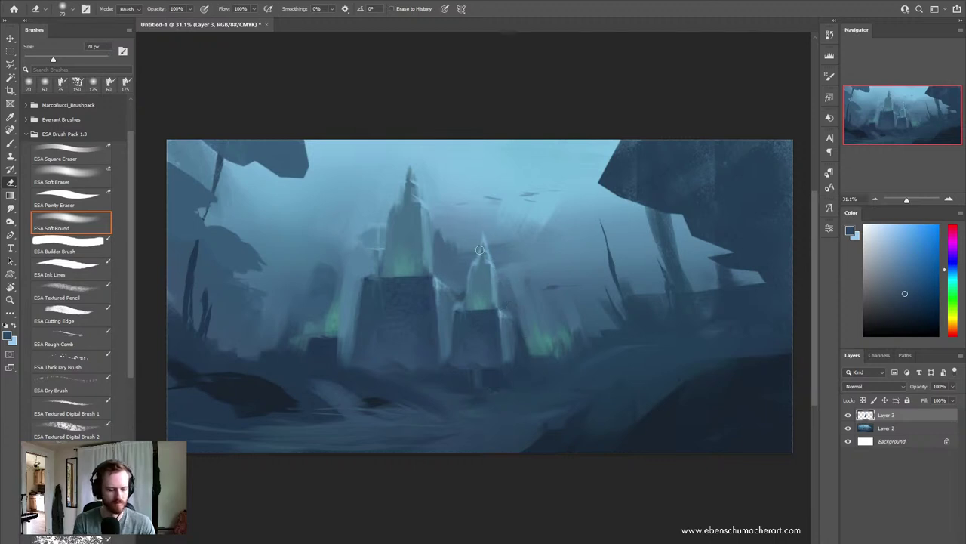
# Step: Lasso the new tower, invert the selection, and erase the leftover light edges
pyautogui.press('l')
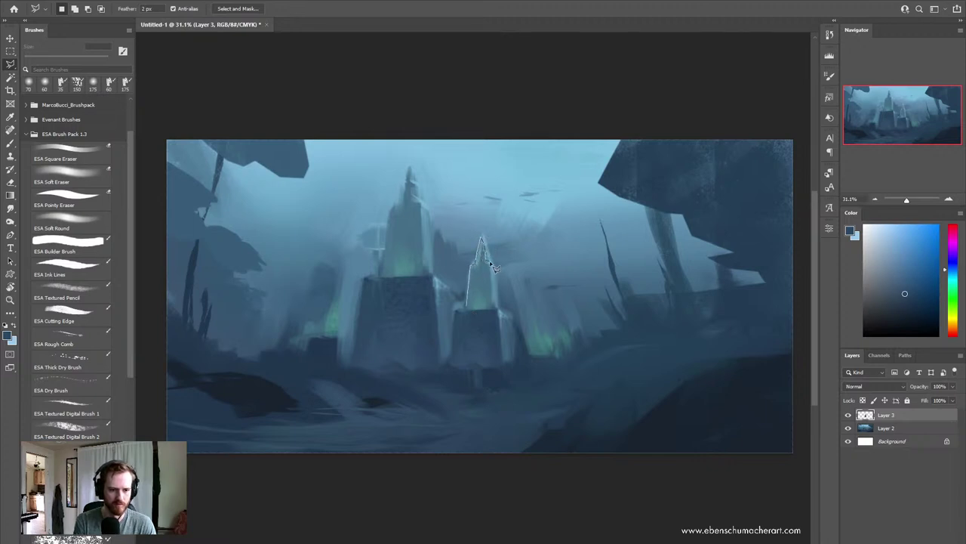
pyautogui.moveTo(497, 277); pyautogui.dragTo(525, 379)
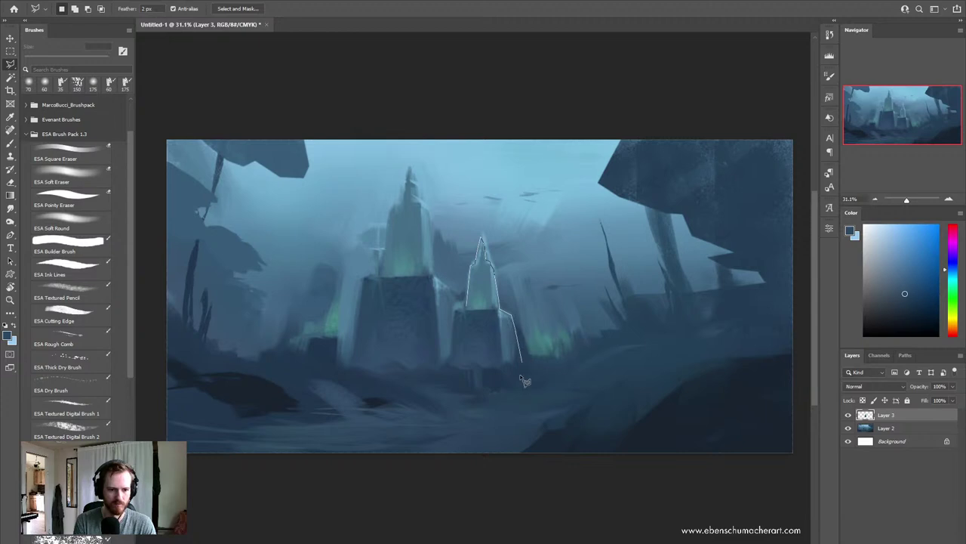
pyautogui.moveTo(453, 372); pyautogui.dragTo(453, 346)
pyautogui.moveTo(452, 313)
pyautogui.mouseDown()
pyautogui.moveTo(466, 337)
pyautogui.moveTo(463, 321)
pyautogui.mouseUp()
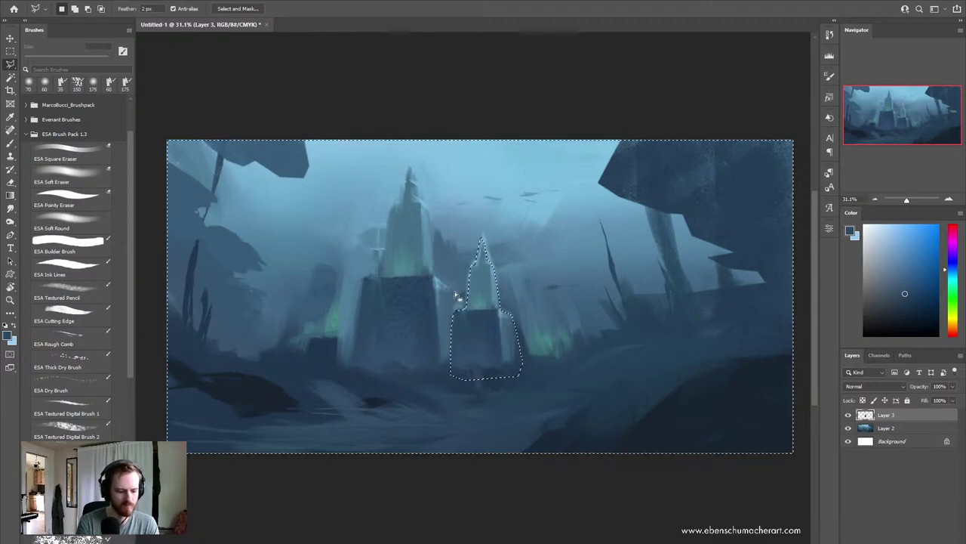
pyautogui.hotkey('ctrl', 'shift', 'i')
pyautogui.press('e')
pyautogui.moveTo(468, 249)
pyautogui.mouseDown()
pyautogui.moveTo(483, 302)
pyautogui.moveTo(501, 304)
pyautogui.mouseUp()
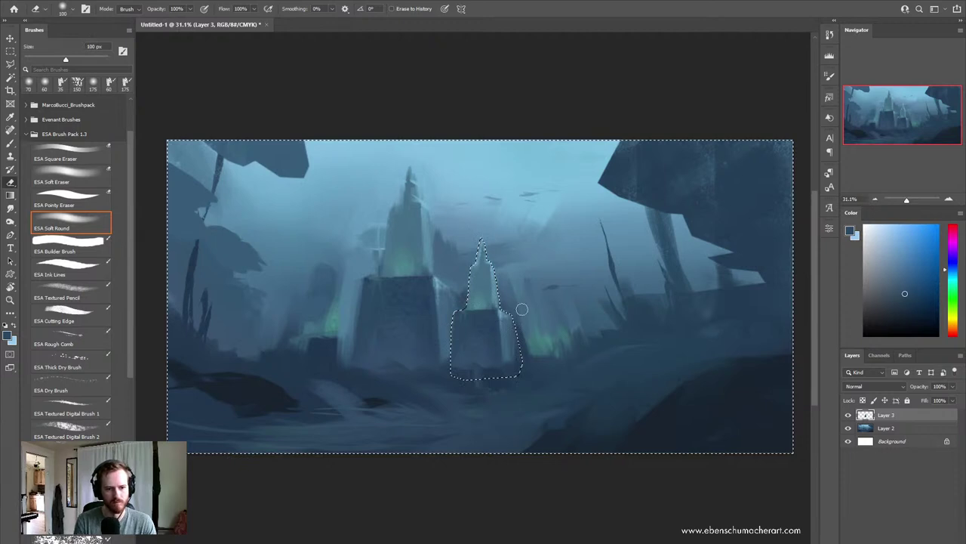
# Step: Deselect and apply Levels to the tower copy: midtones near 0.43, output black 55
pyautogui.hotkey('ctrl', 'd')
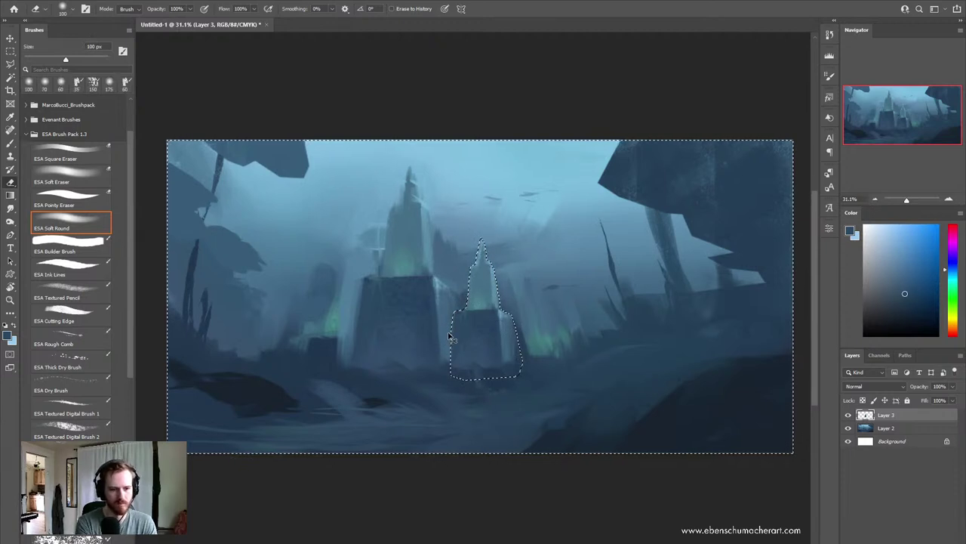
pyautogui.hotkey('ctrl', 'l')
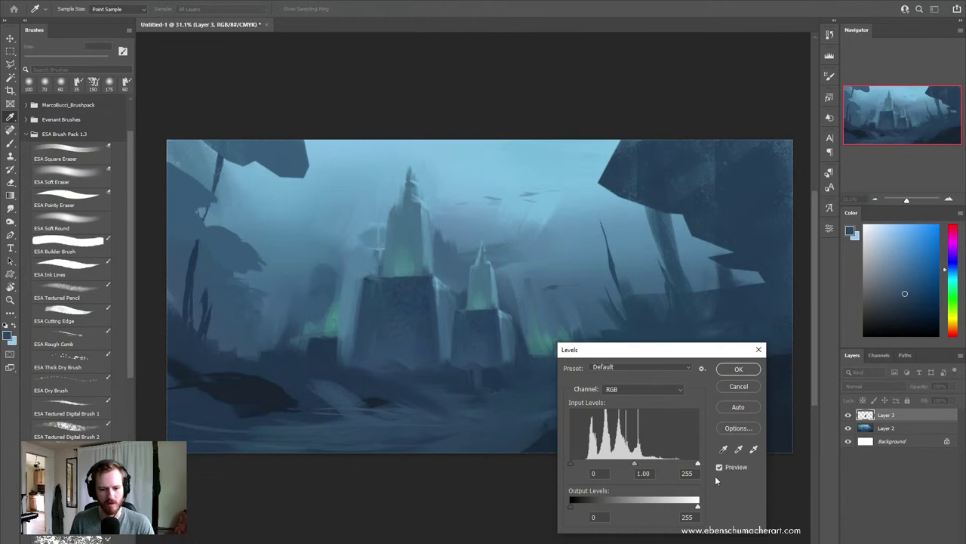
pyautogui.moveTo(698, 466)
pyautogui.mouseDown()
pyautogui.moveTo(675, 465)
pyautogui.moveTo(698, 465)
pyautogui.mouseUp()
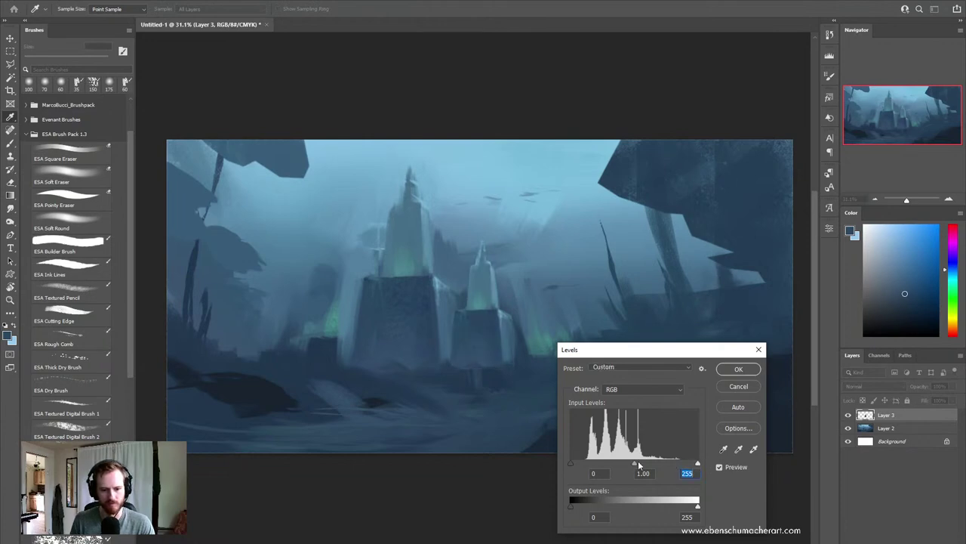
pyautogui.moveTo(639, 465)
pyautogui.mouseDown()
pyautogui.moveTo(620, 463)
pyautogui.moveTo(658, 468)
pyautogui.mouseUp()
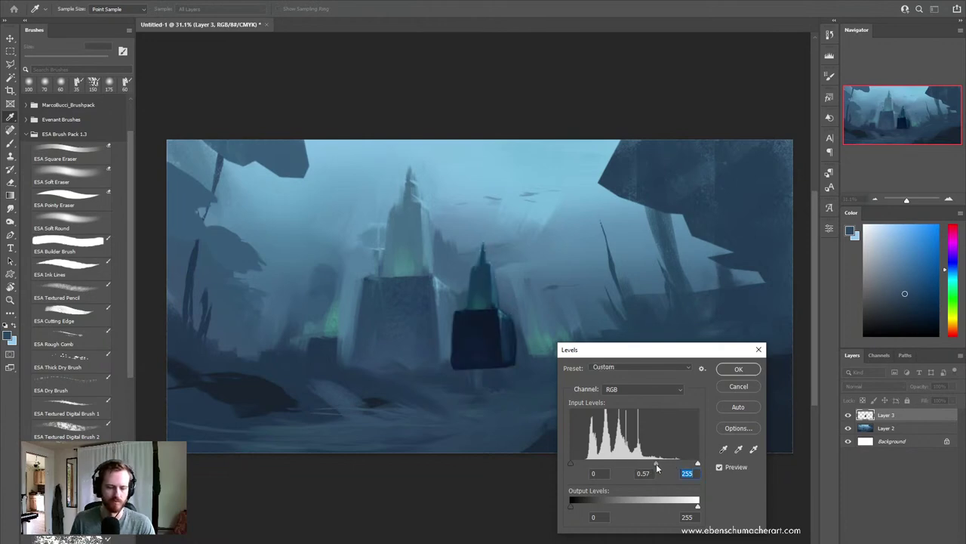
pyautogui.click(653, 464)
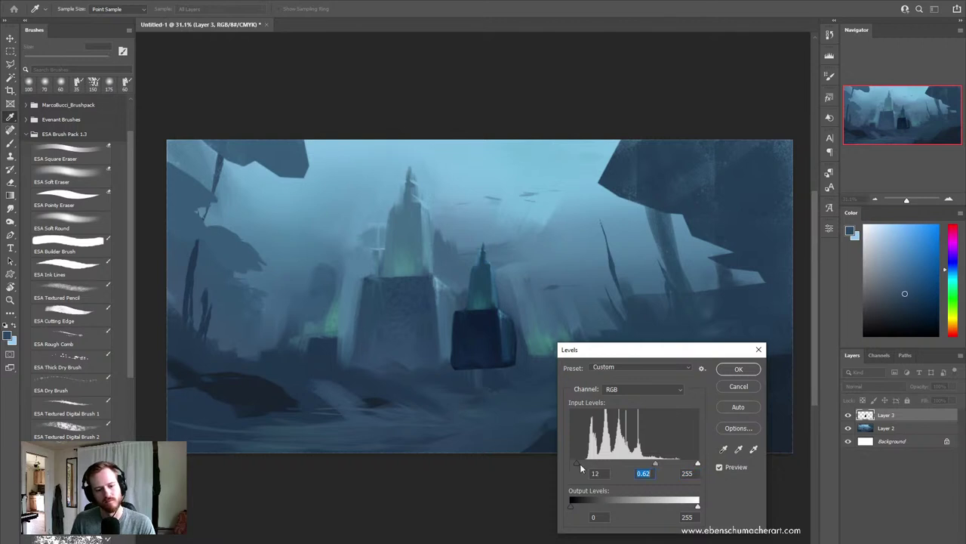
pyautogui.moveTo(577, 463); pyautogui.dragTo(571, 463)
pyautogui.moveTo(571, 506); pyautogui.dragTo(590, 506)
pyautogui.moveTo(653, 469)
pyautogui.mouseDown()
pyautogui.moveTo(645, 468)
pyautogui.moveTo(664, 473)
pyautogui.mouseUp()
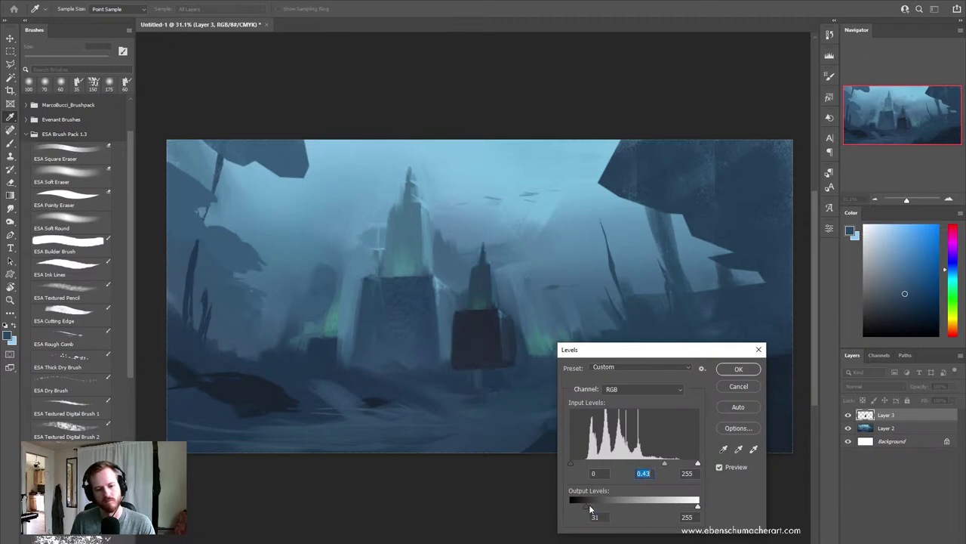
pyautogui.moveTo(590, 506); pyautogui.dragTo(601, 506)
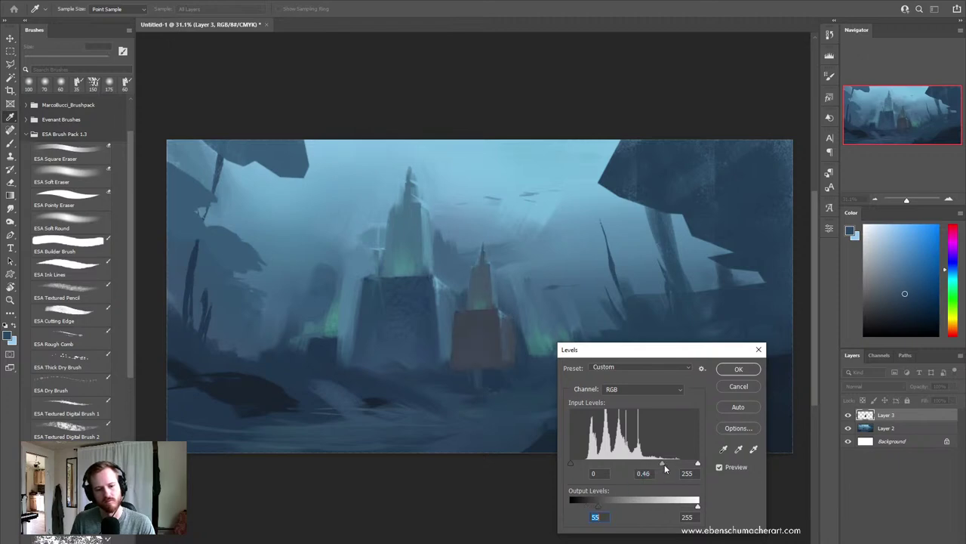
pyautogui.click(739, 369)
pyautogui.press('b')
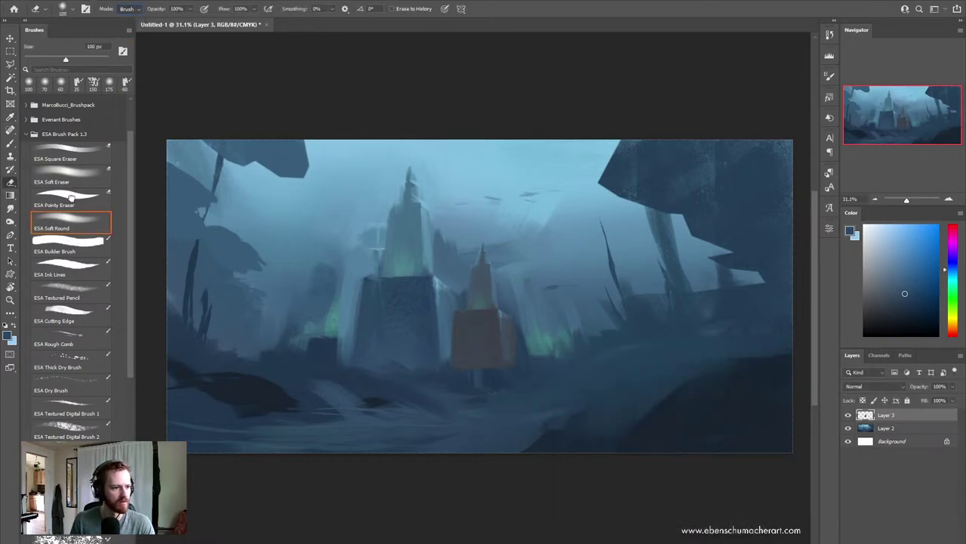
# Step: Set a 175 px soft round brush and sample dark blue beside the second tower
pyautogui.click(67, 223)
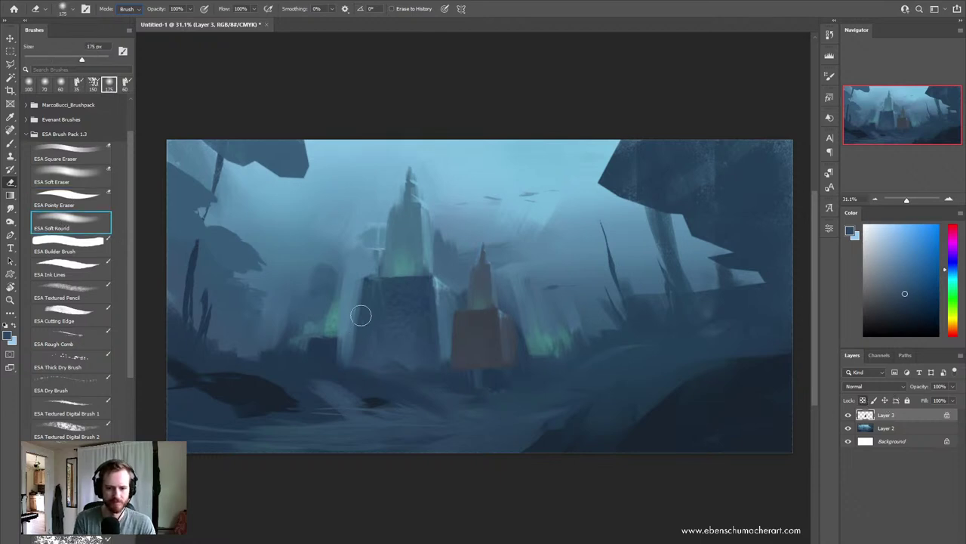
pyautogui.click(425, 341)
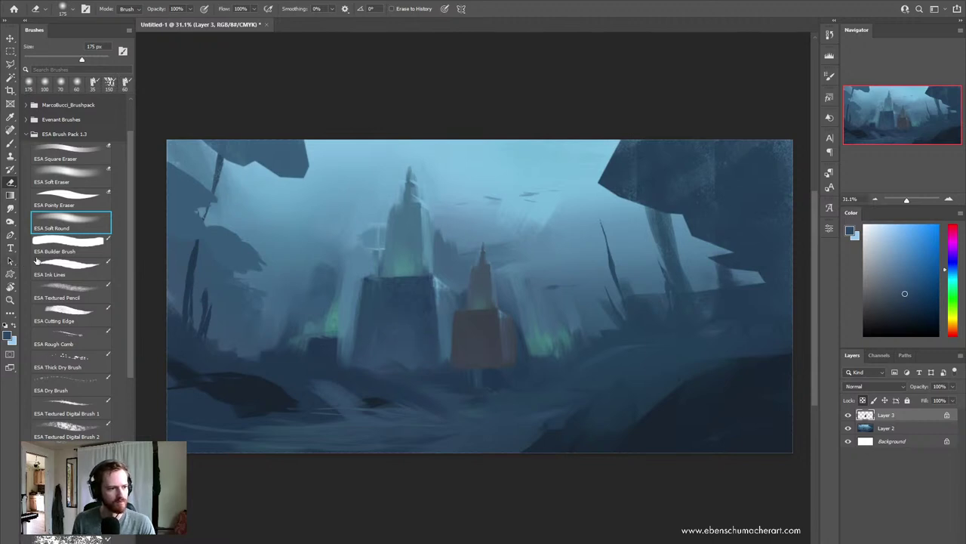
pyautogui.click(37, 264)
pyautogui.press('b')
pyautogui.click(66, 332)
pyautogui.click(72, 227)
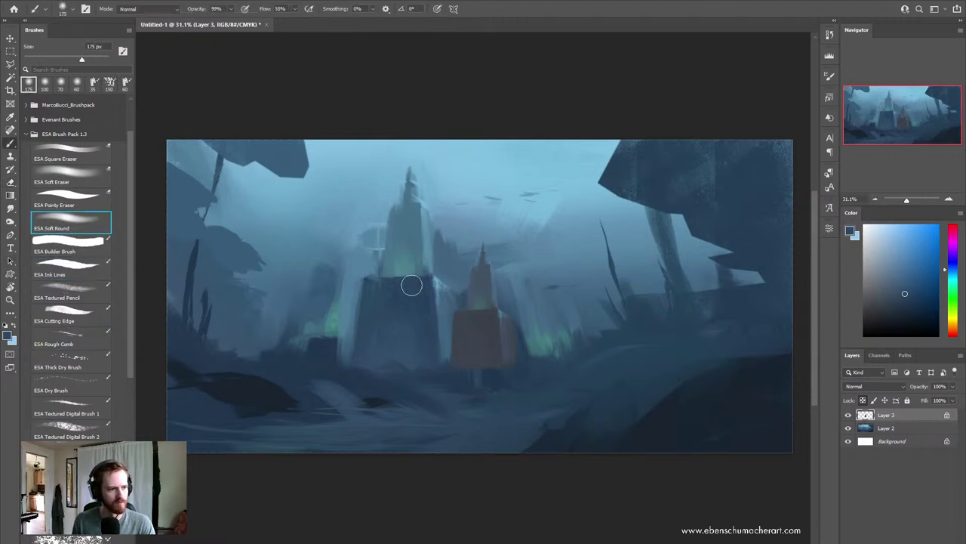
pyautogui.keyDown('alt'); pyautogui.click(510, 352); pyautogui.keyUp('alt')
pyautogui.keyDown('alt'); pyautogui.click(410, 302); pyautogui.keyUp('alt')
# Step: Paint over the orange tower, then recolour it toward blue in Color mode, undoing a teal test
pyautogui.moveTo(506, 286); pyautogui.dragTo(483, 321)
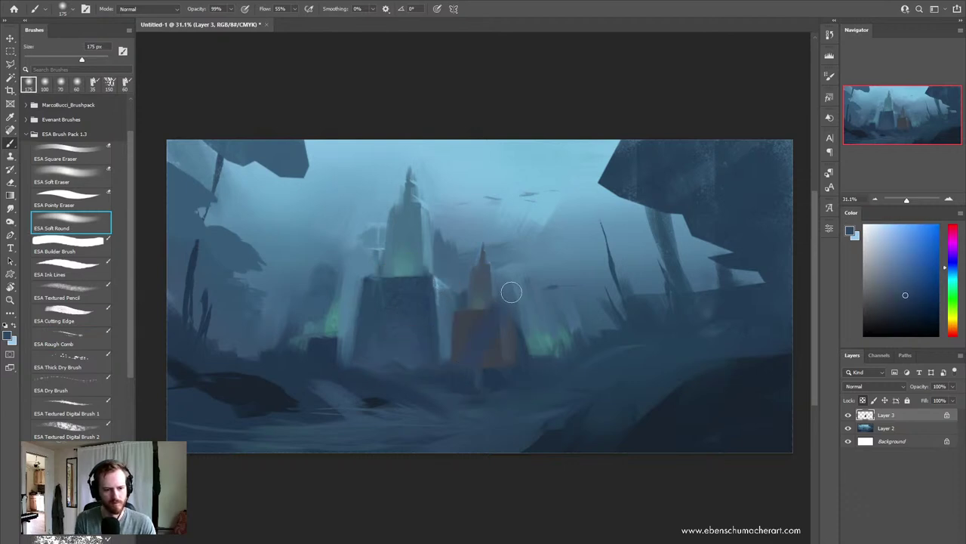
pyautogui.moveTo(475, 276); pyautogui.dragTo(498, 355)
pyautogui.hotkey('ctrl', 'z')
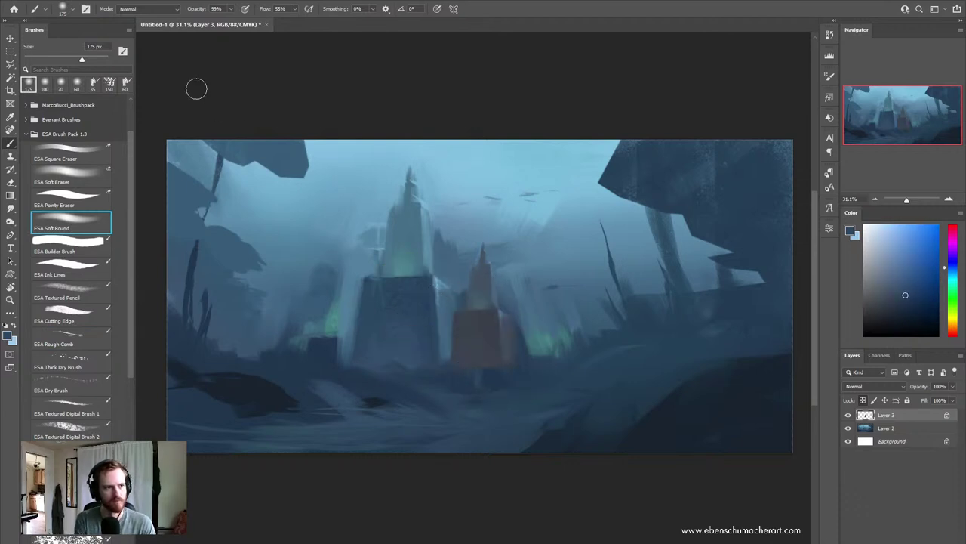
pyautogui.click(157, 9)
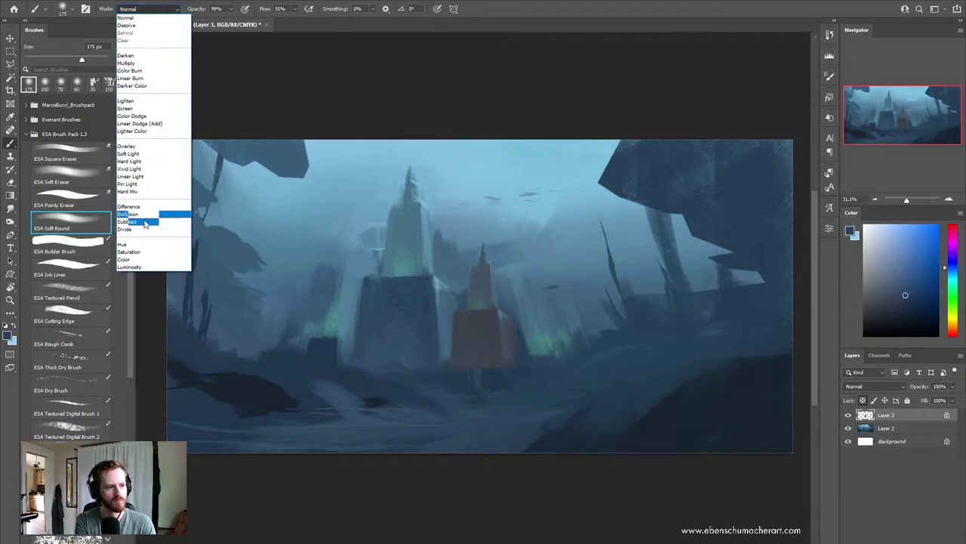
pyautogui.click(144, 260)
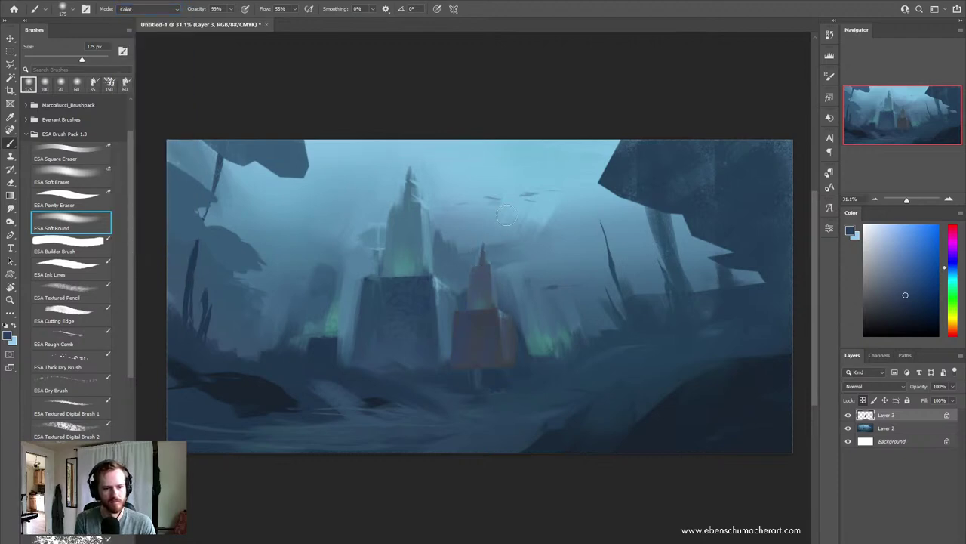
pyautogui.moveTo(511, 297); pyautogui.dragTo(470, 339)
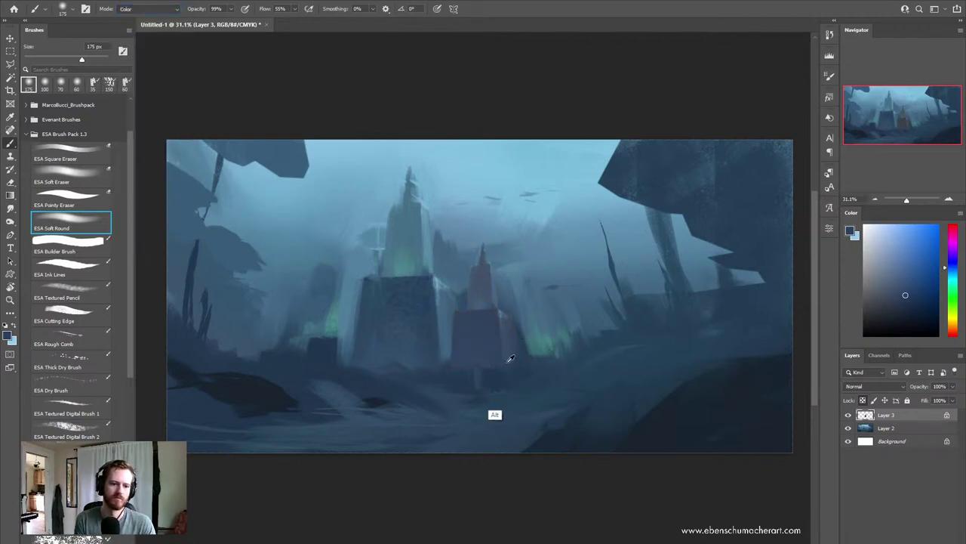
pyautogui.keyDown('alt'); pyautogui.click(548, 365); pyautogui.keyUp('alt')
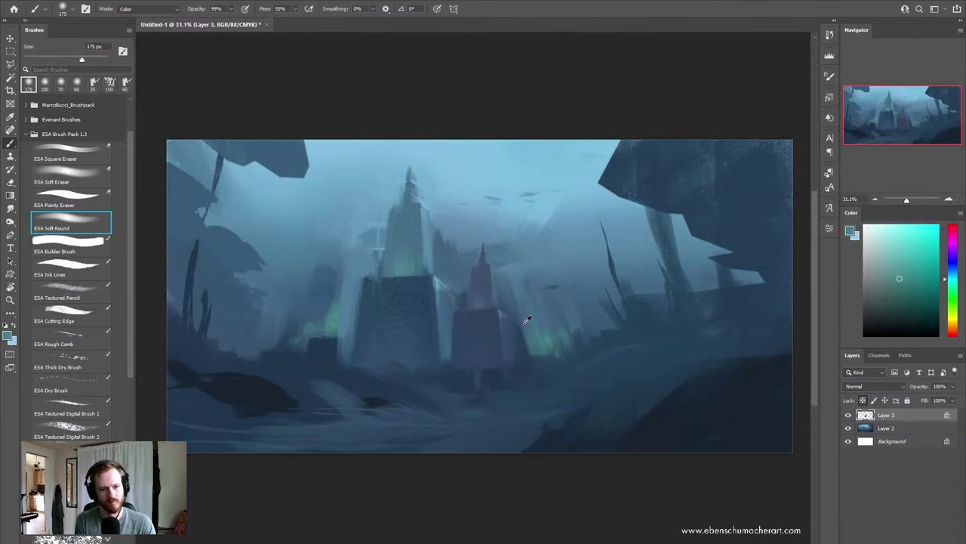
pyautogui.moveTo(498, 287); pyautogui.dragTo(490, 300)
pyautogui.hotkey('ctrl', 'z')
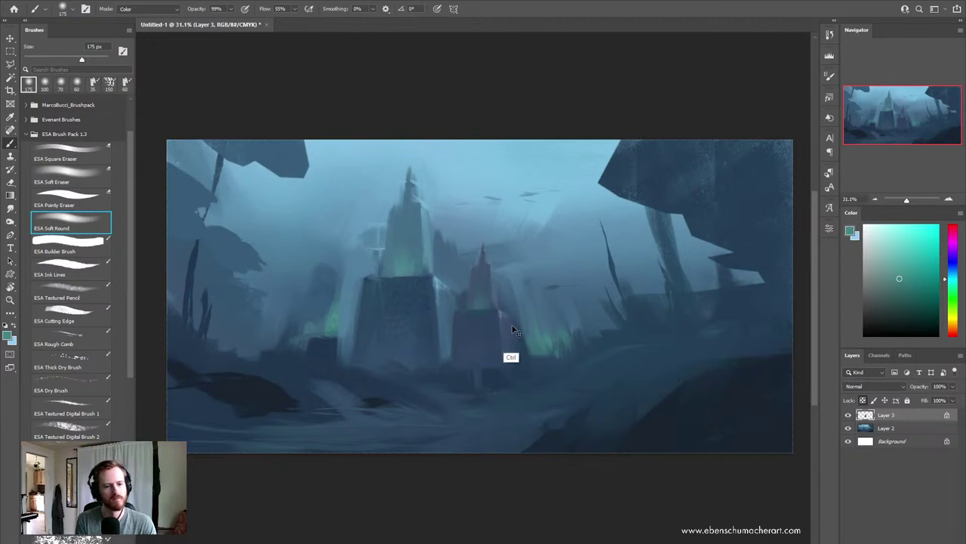
# Step: Sample dark blue-grey tones and return the brush mode to Normal
pyautogui.keyDown('alt'); pyautogui.click(495, 356); pyautogui.keyUp('alt')
pyautogui.keyDown('alt'); pyautogui.click(500, 379); pyautogui.keyUp('alt')
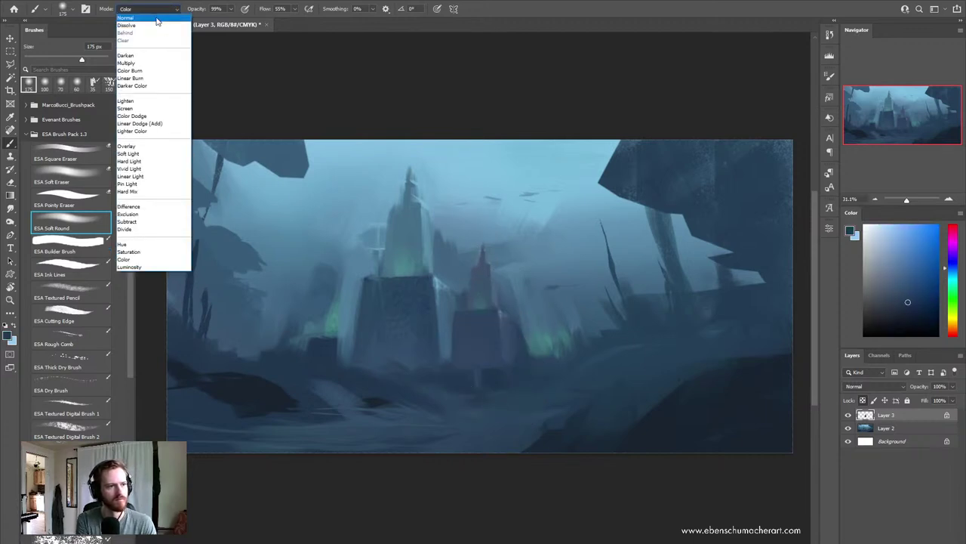
pyautogui.click(163, 18)
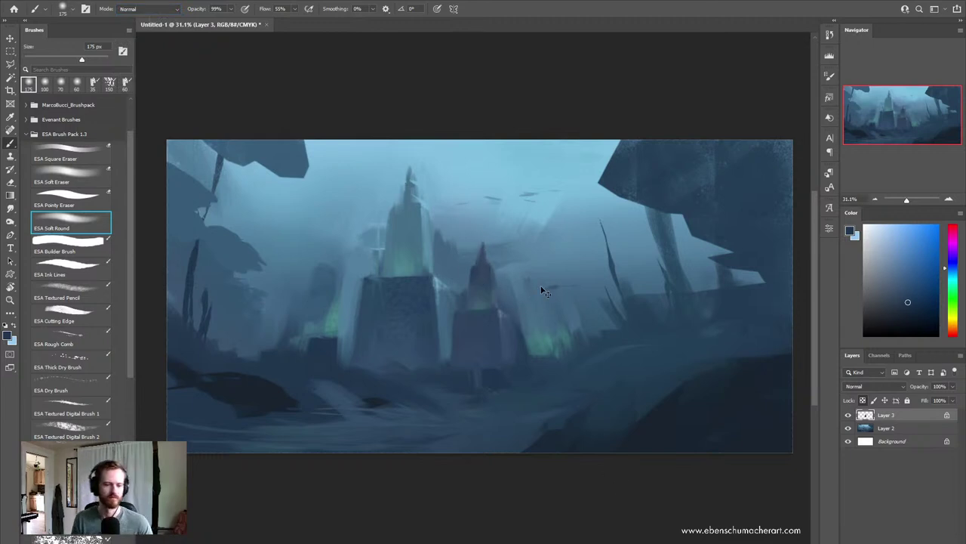
pyautogui.hotkey('ctrl', 'u')
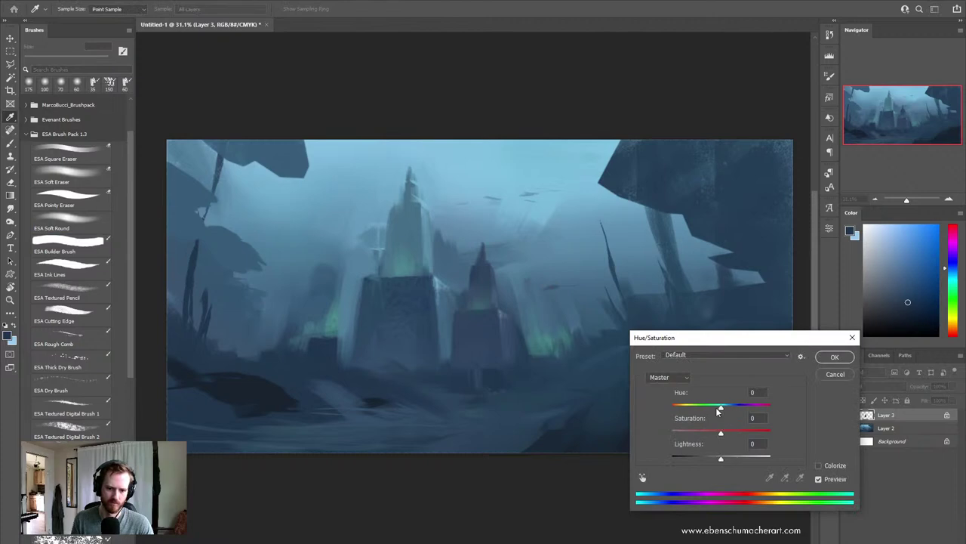
# Step: Shift the painting's hue to -7 and nudge the Levels midtone slightly
pyautogui.moveTo(721, 406)
pyautogui.mouseDown()
pyautogui.moveTo(712, 409)
pyautogui.moveTo(720, 413)
pyautogui.mouseUp()
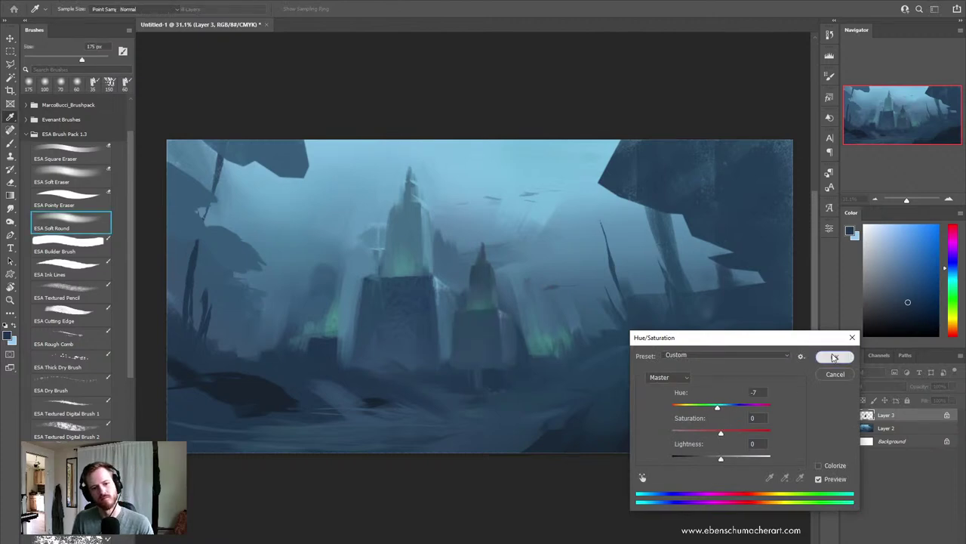
pyautogui.click(833, 357)
pyautogui.hotkey('ctrl', 'l')
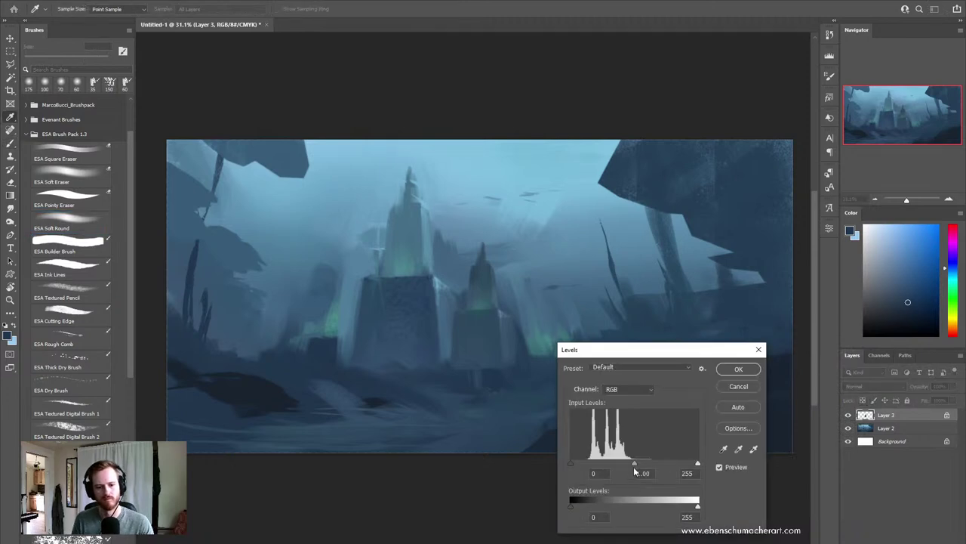
pyautogui.moveTo(634, 463); pyautogui.dragTo(636, 465)
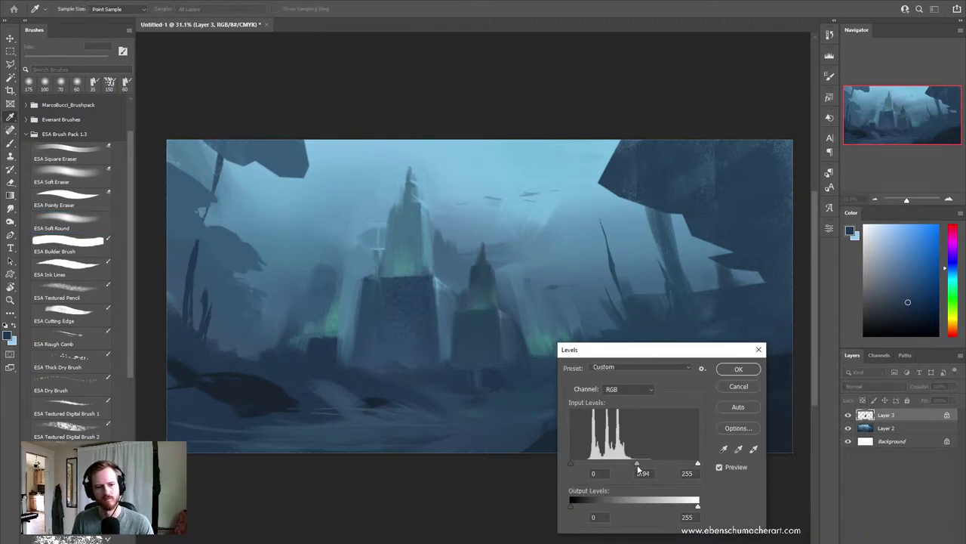
pyautogui.click(753, 371)
pyautogui.press('b')
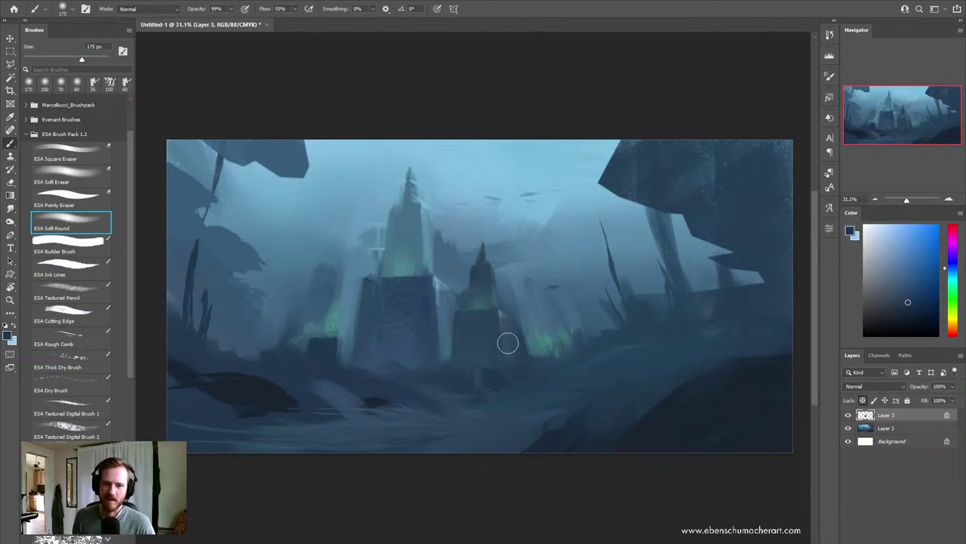
# Step: Warp the small right tower into a new shape, zoom in, and duplicate it to Layer 4
pyautogui.hotkey('ctrl', 't')
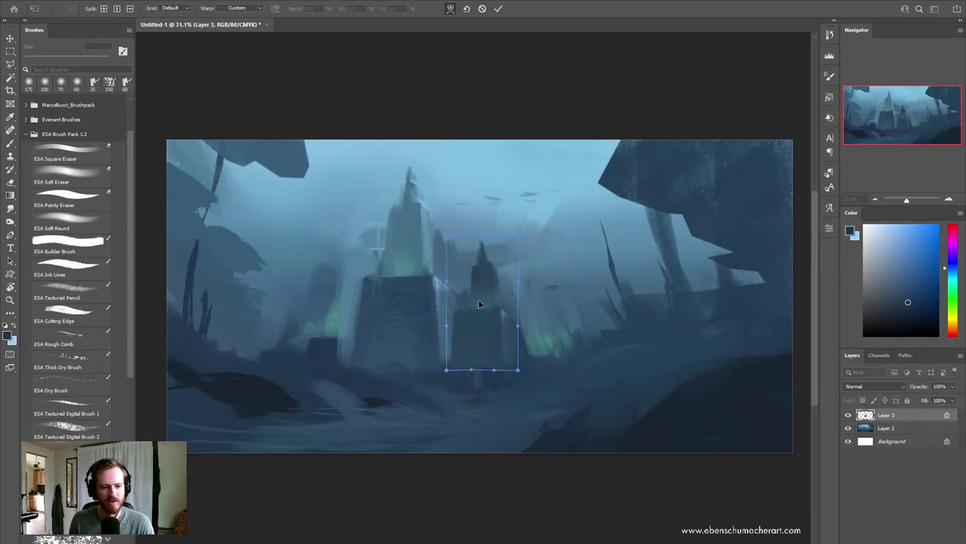
pyautogui.press('Return')
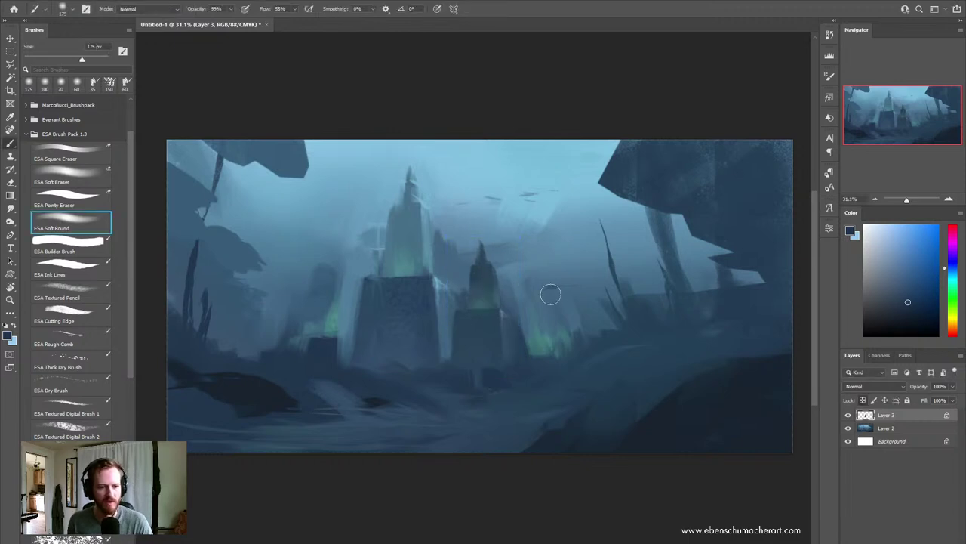
pyautogui.press('z')
pyautogui.moveTo(462, 315); pyautogui.dragTo(478, 329)
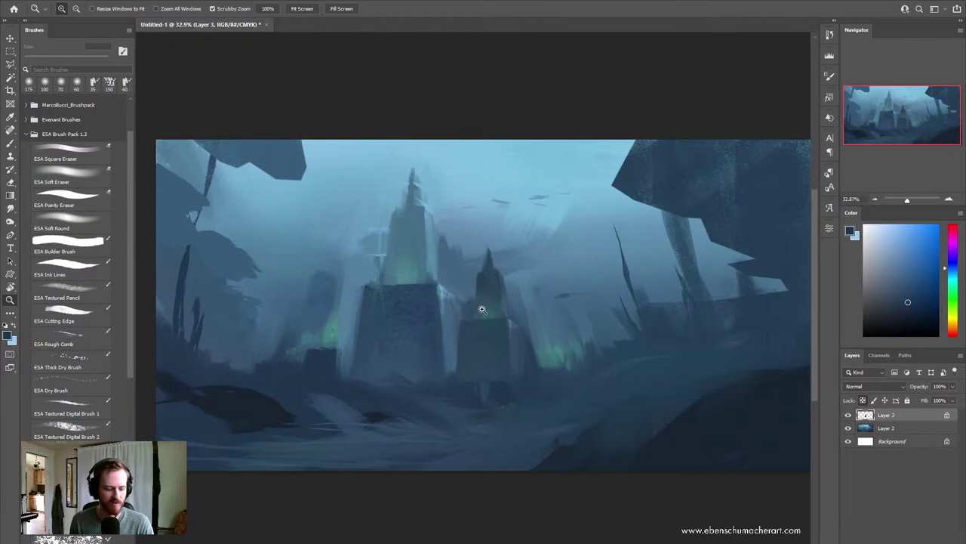
pyautogui.press('b')
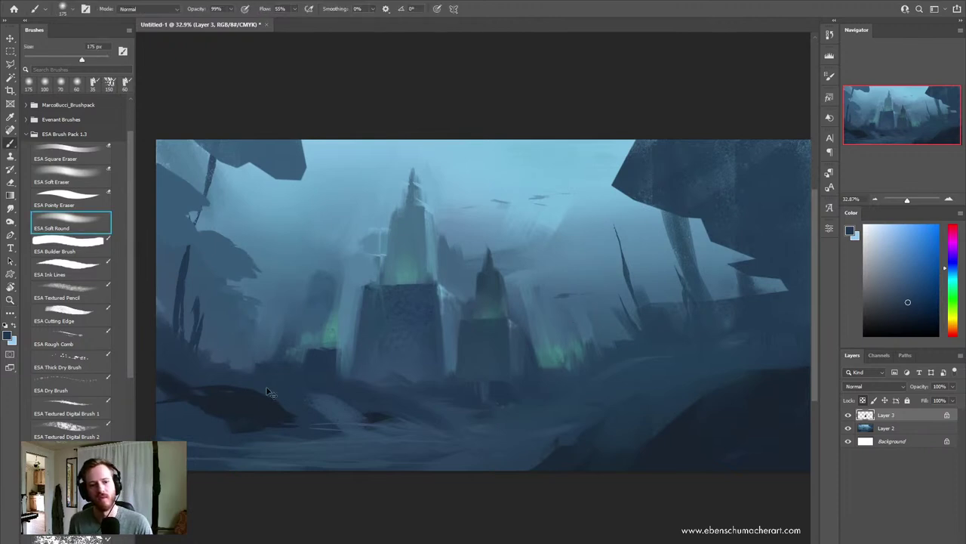
pyautogui.hotkey('ctrl', 'j')
# Step: Move the Layer 4 tower copy left, skewing it into a lean and resizing it
pyautogui.hotkey('ctrl', 't')
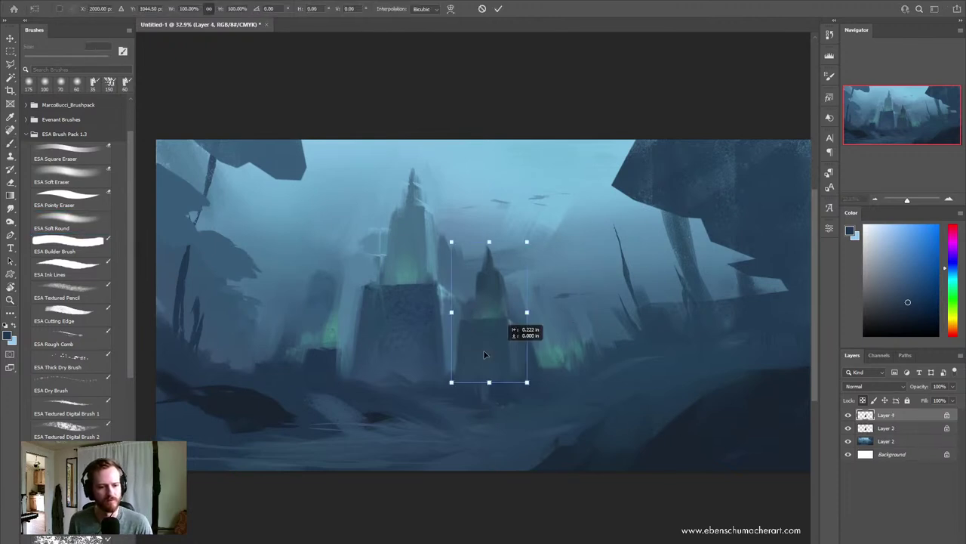
pyautogui.moveTo(483, 350); pyautogui.dragTo(298, 361)
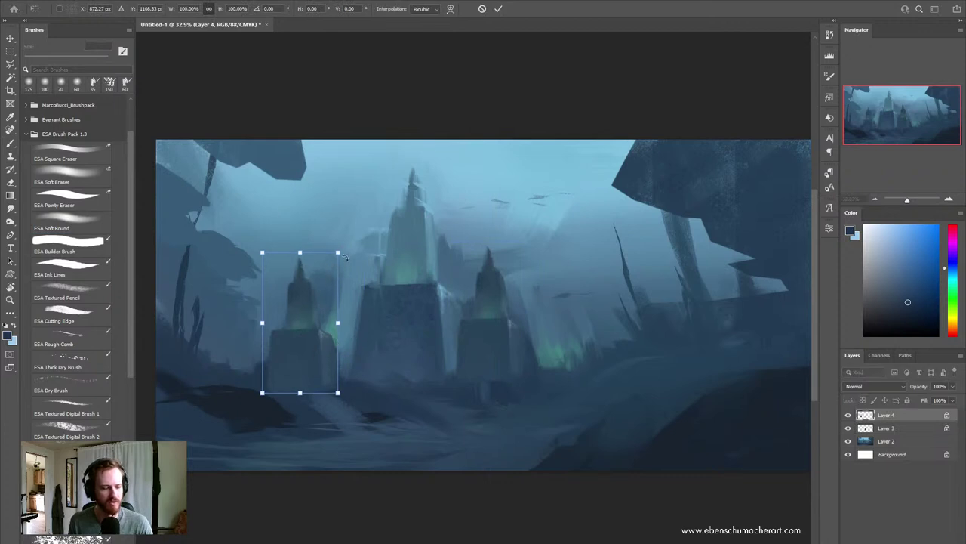
pyautogui.moveTo(310, 253); pyautogui.dragTo(332, 253)
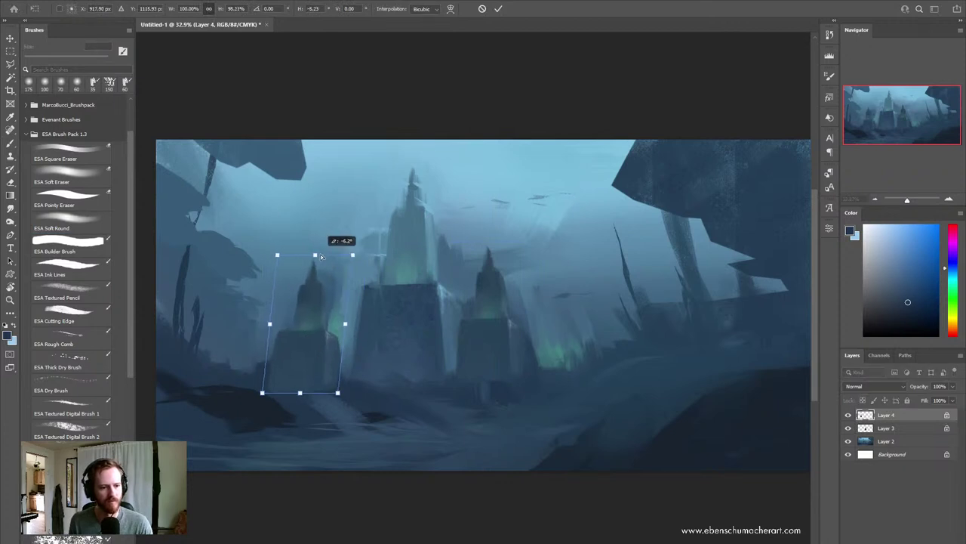
pyautogui.moveTo(304, 361); pyautogui.dragTo(308, 342)
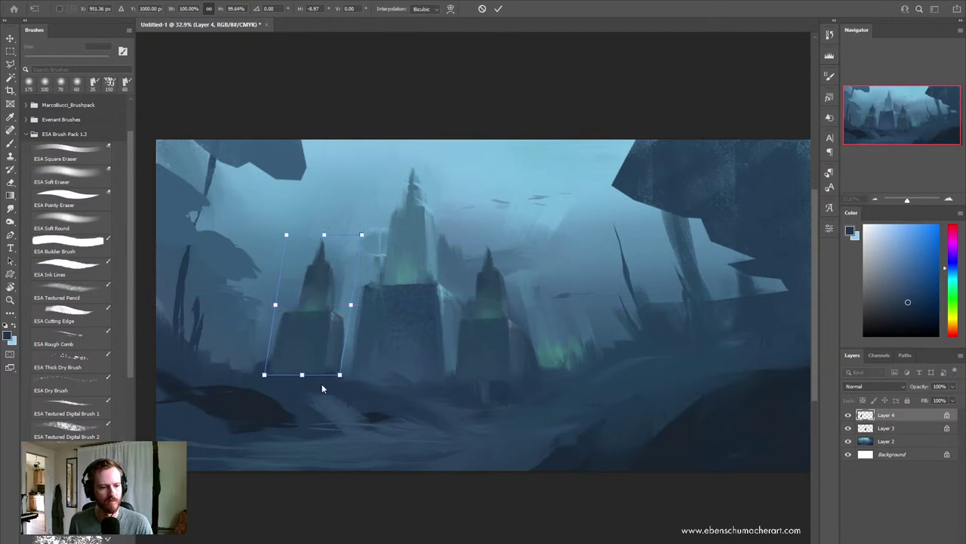
pyautogui.moveTo(339, 375); pyautogui.dragTo(345, 380)
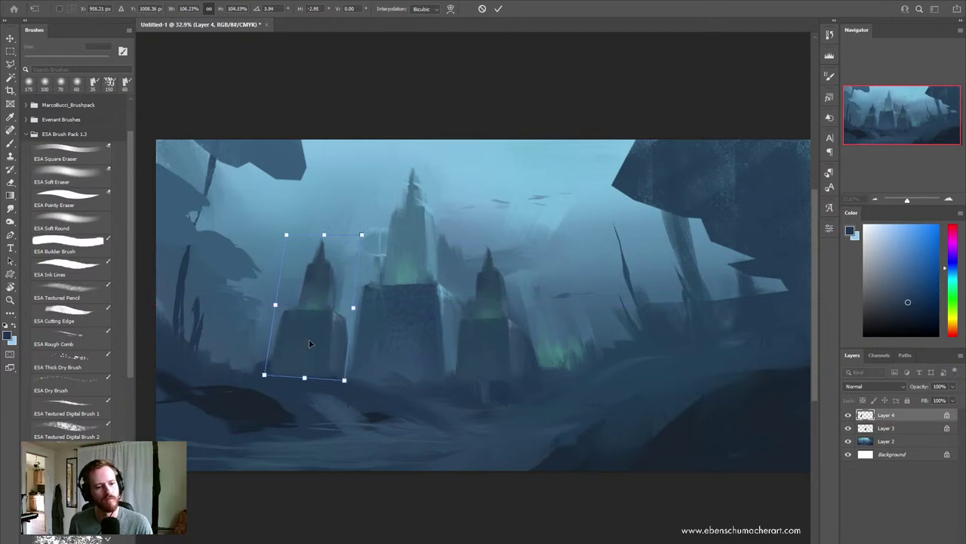
pyautogui.moveTo(309, 344)
pyautogui.mouseDown()
pyautogui.moveTo(267, 339)
pyautogui.moveTo(326, 432)
pyautogui.mouseUp()
pyautogui.moveTo(245, 387); pyautogui.dragTo(291, 345)
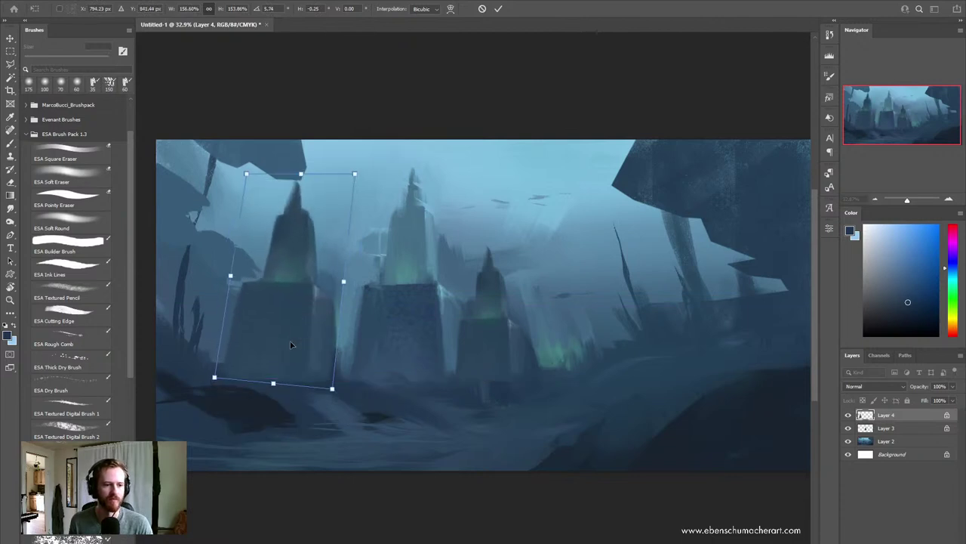
# Step: Fit the tilted copy just left of the central tower, widen its base, and zoom out
pyautogui.moveTo(356, 173); pyautogui.dragTo(306, 249)
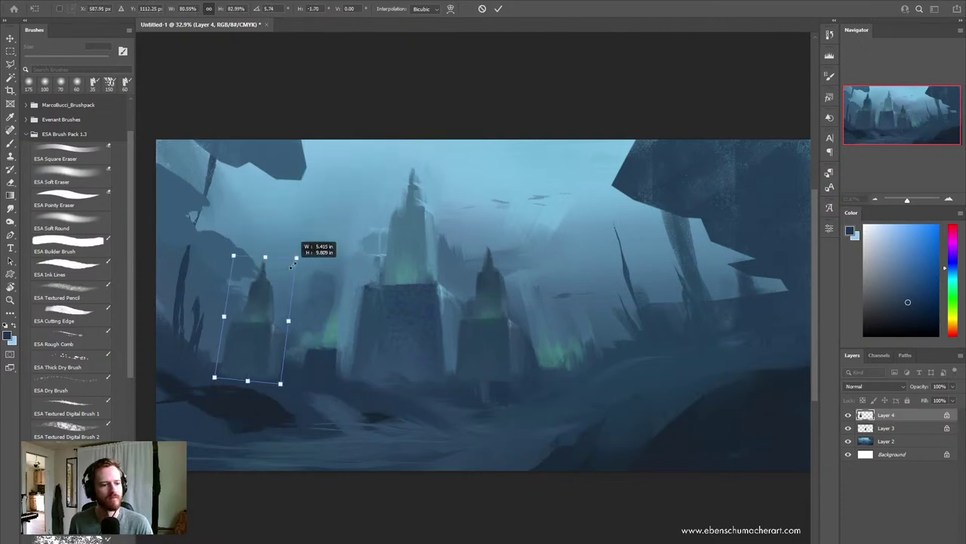
pyautogui.moveTo(256, 317); pyautogui.dragTo(318, 318)
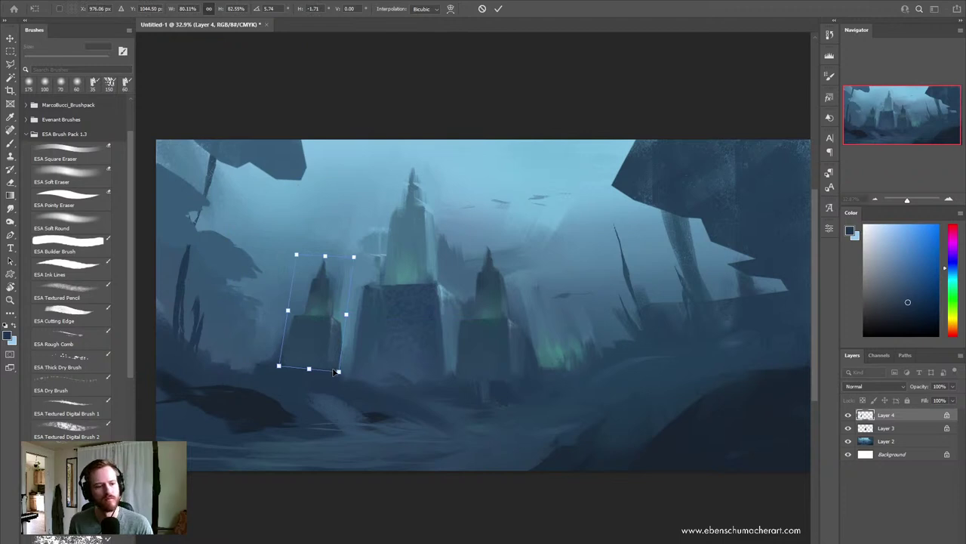
pyautogui.moveTo(335, 371); pyautogui.dragTo(339, 371)
pyautogui.moveTo(280, 372); pyautogui.dragTo(275, 377)
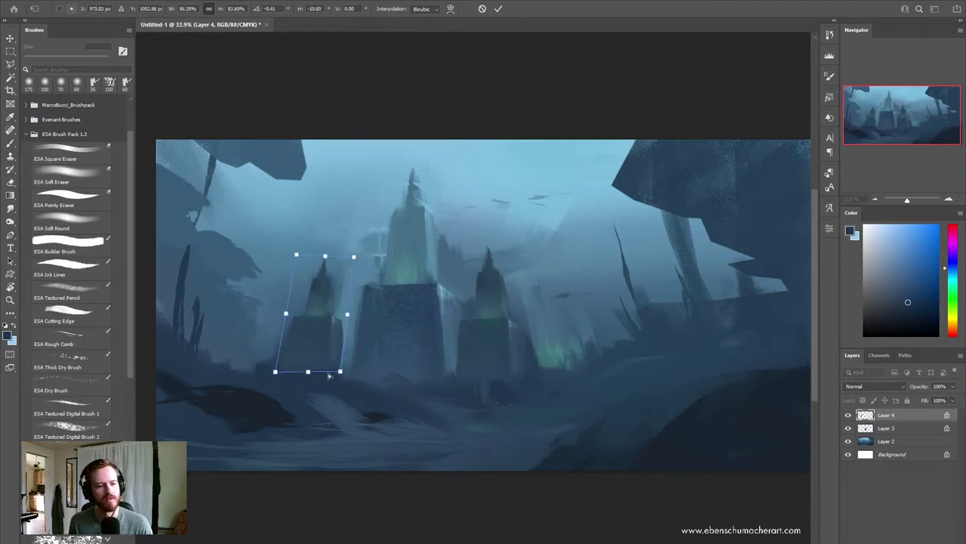
pyautogui.moveTo(340, 371); pyautogui.dragTo(342, 380)
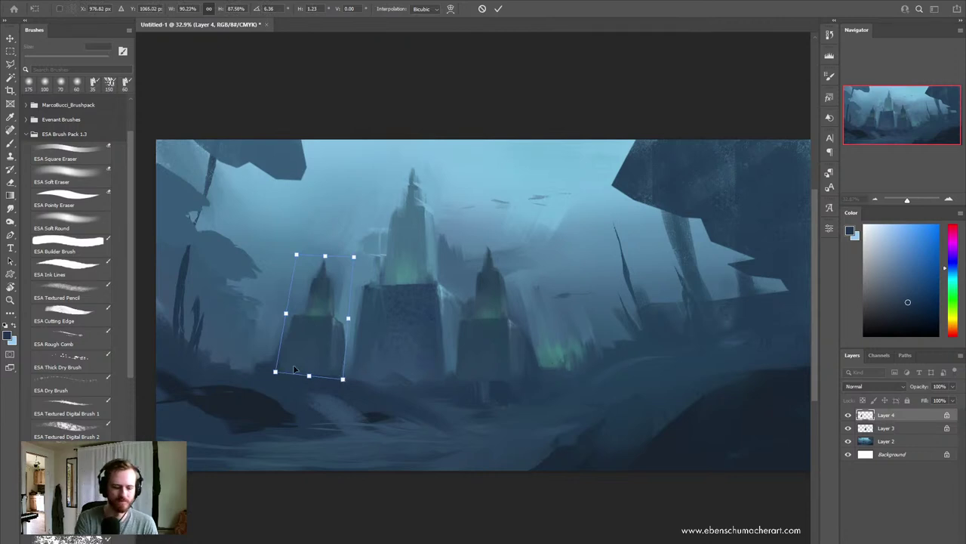
pyautogui.press('Return')
pyautogui.press('z')
pyautogui.keyDown('alt'); pyautogui.click(505, 423); pyautogui.keyUp('alt')
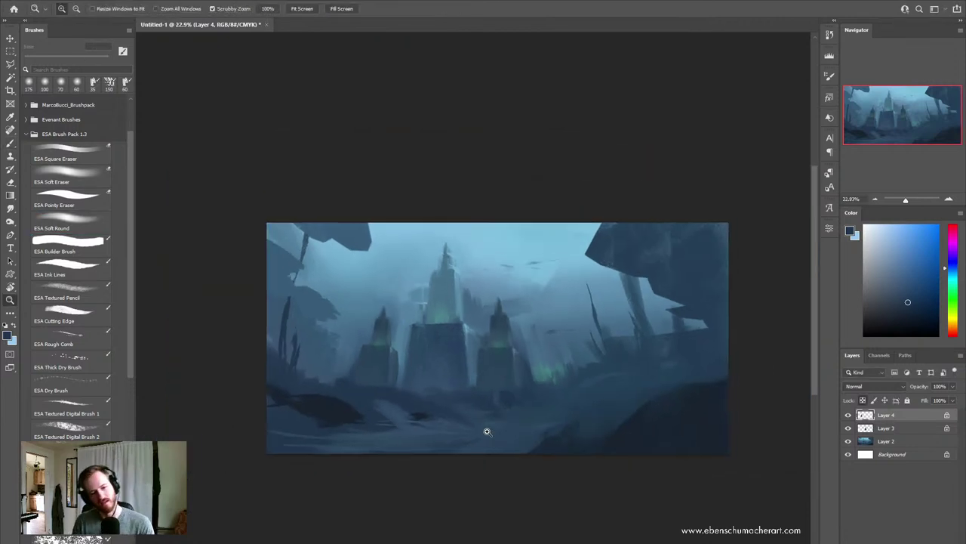
# Step: Zoom in, then select Layers 2, 3 and 4 and merge them with Ctrl+E
pyautogui.moveTo(487, 431); pyautogui.dragTo(534, 430)
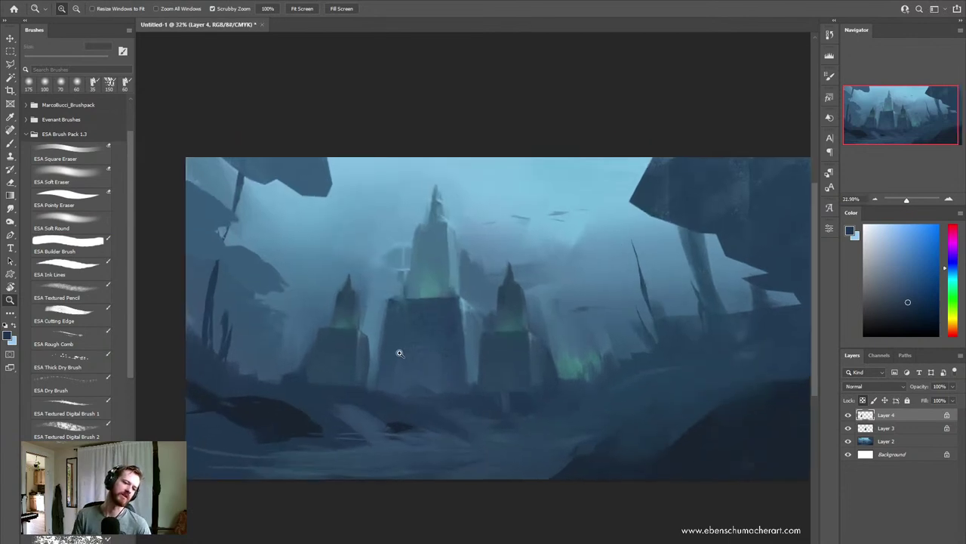
pyautogui.click(441, 353)
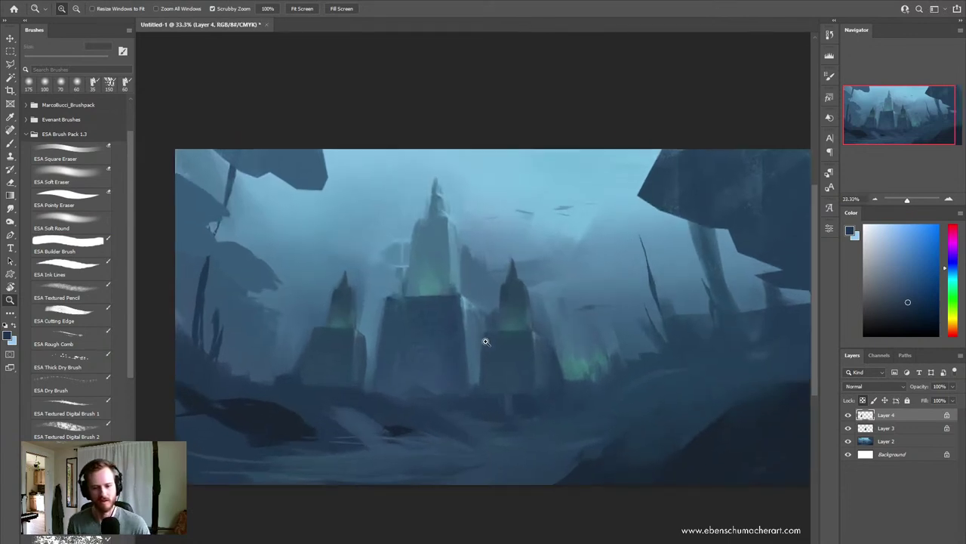
pyautogui.keyDown('shift'); pyautogui.click(879, 441); pyautogui.keyUp('shift')
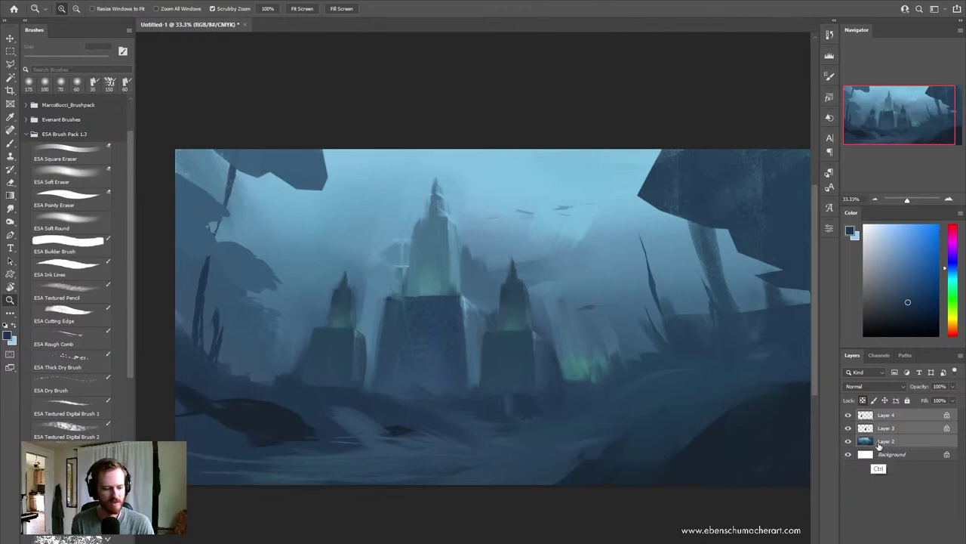
pyautogui.hotkey('ctrl', 'e')
pyautogui.press('b')
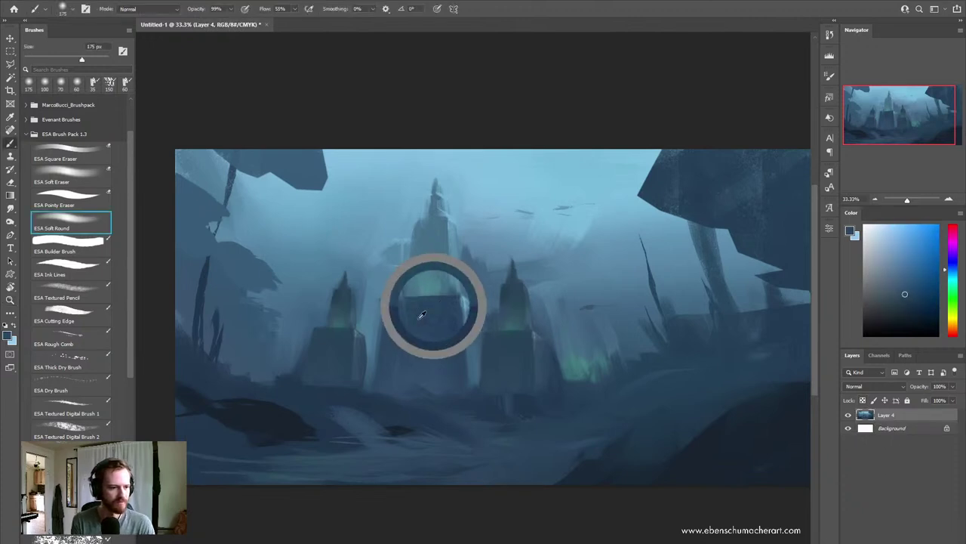
# Step: Choose the ESA Thick Dry Brush and lay rough texture across the towers
pyautogui.click(80, 427)
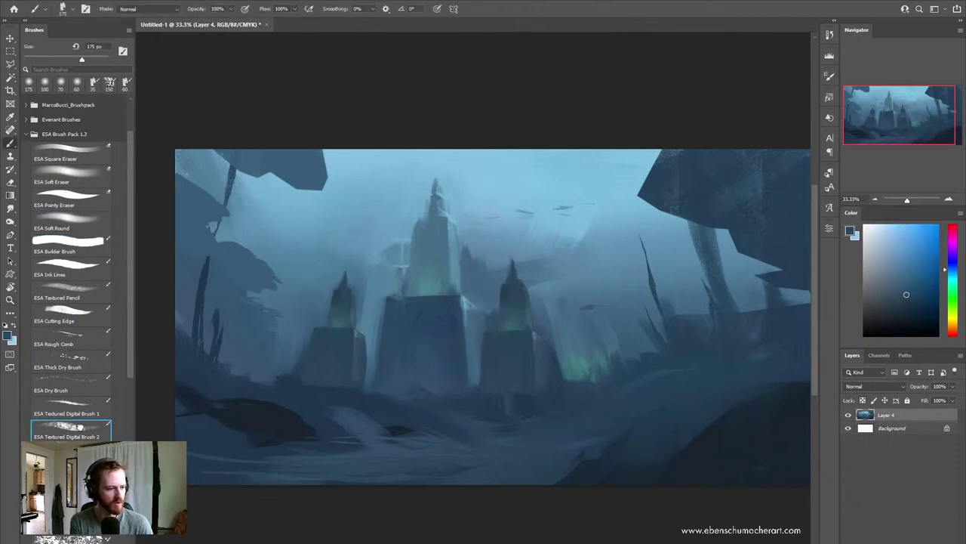
pyautogui.click(74, 414)
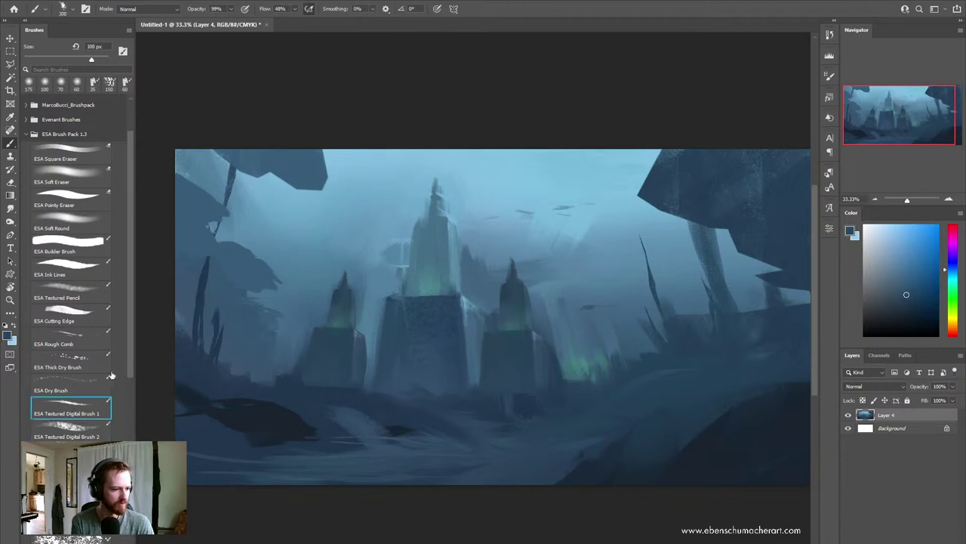
pyautogui.scroll(1, 131, 366)
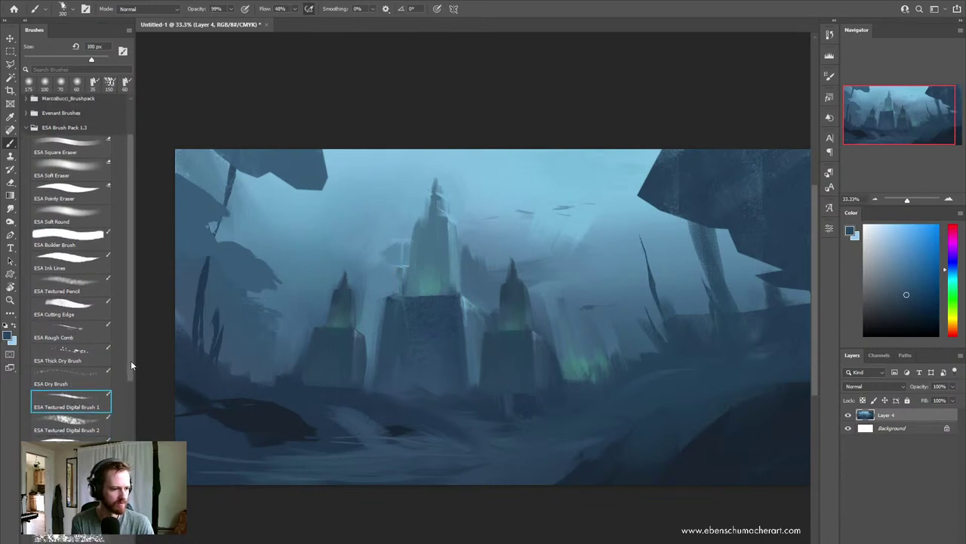
pyautogui.click(82, 366)
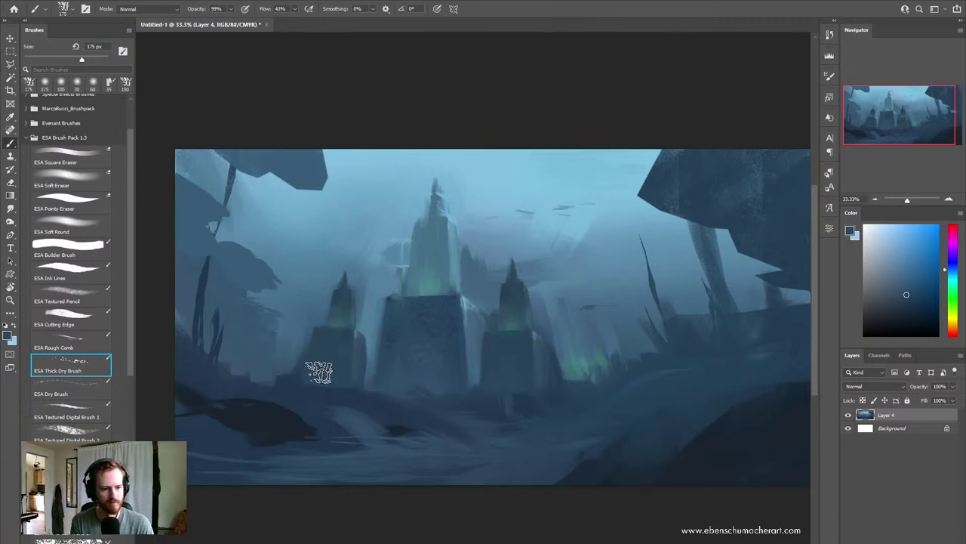
pyautogui.moveTo(352, 391); pyautogui.dragTo(341, 334)
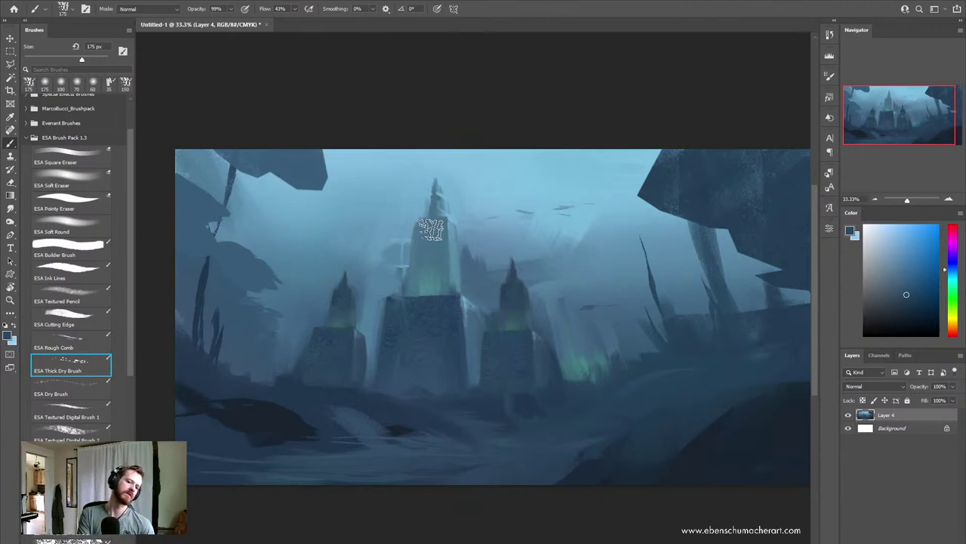
# Step: Sample a spire blue and dry-brush texture along the central spire at 90 px
pyautogui.keyDown('alt'); pyautogui.click(442, 244); pyautogui.keyUp('alt')
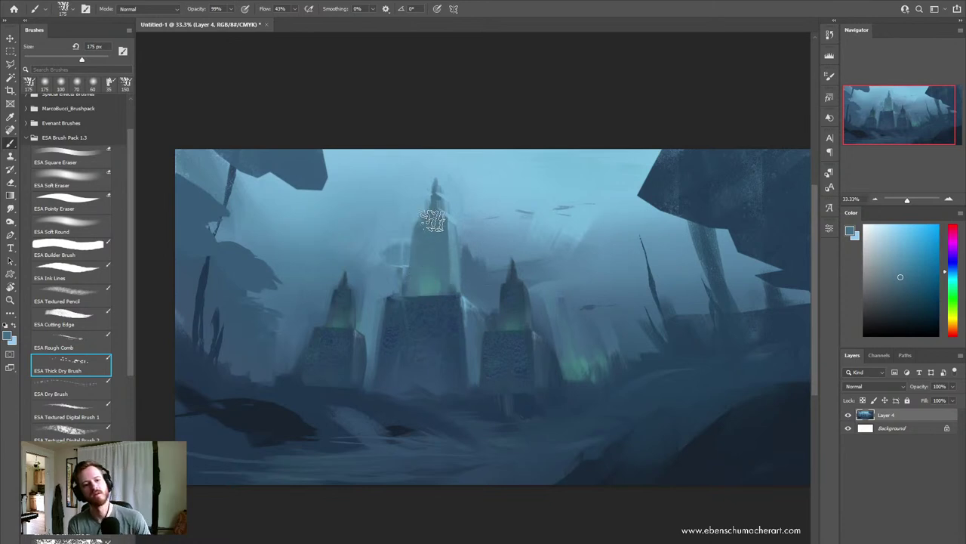
pyautogui.press('[')
pyautogui.press('[')
pyautogui.press('[')
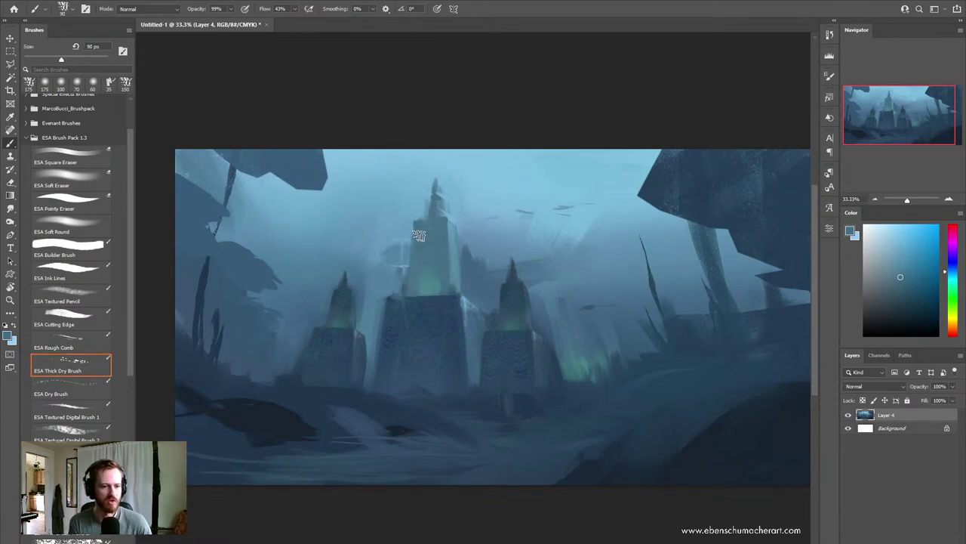
pyautogui.moveTo(419, 236); pyautogui.dragTo(435, 198)
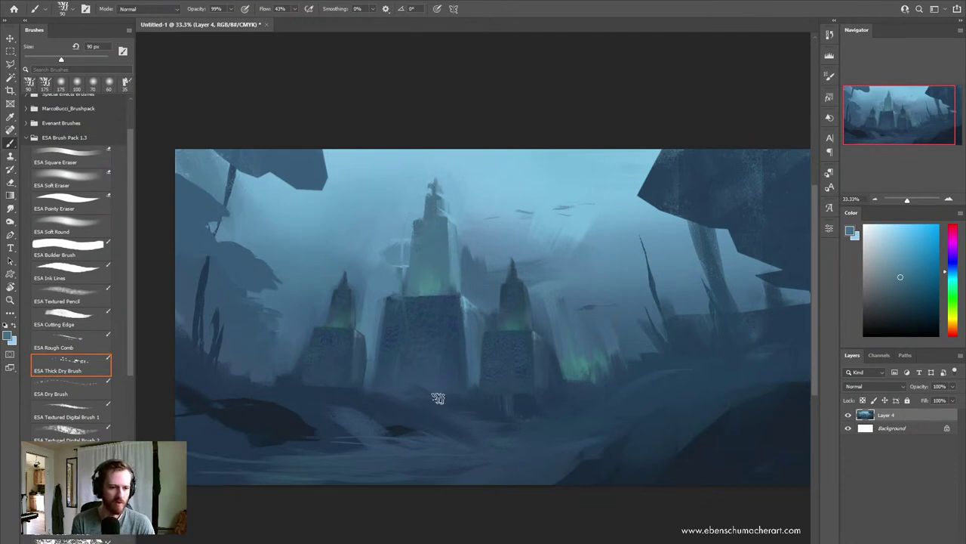
# Step: Sample darker blues near the towers and paint over the light area left of the central building
pyautogui.keyDown('alt'); pyautogui.click(450, 305); pyautogui.keyUp('alt')
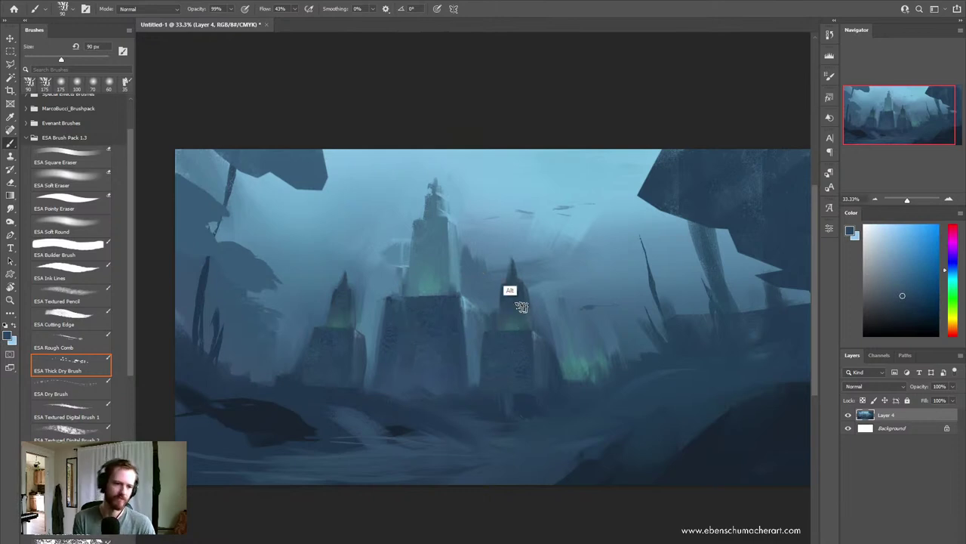
pyautogui.keyDown('alt'); pyautogui.click(341, 340); pyautogui.keyUp('alt')
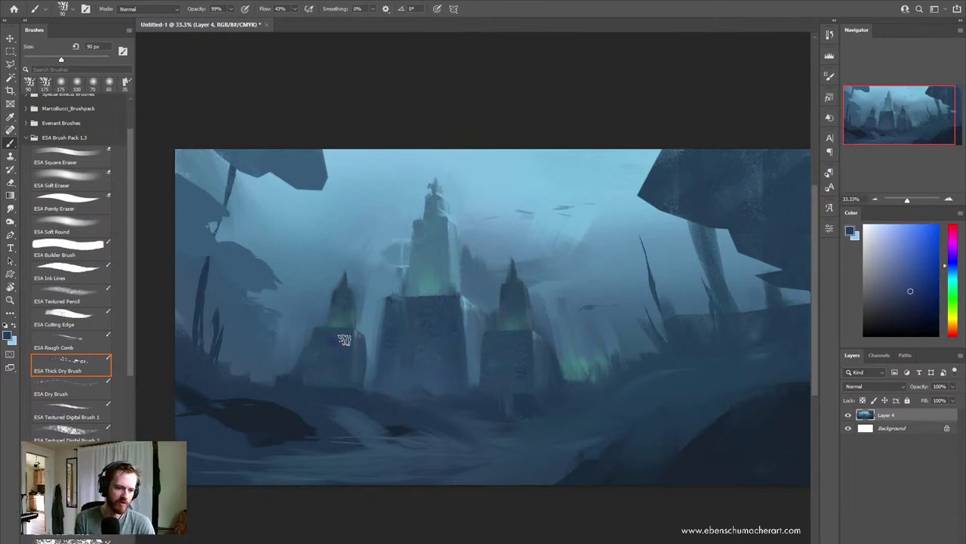
pyautogui.keyDown('alt'); pyautogui.click(346, 339); pyautogui.keyUp('alt')
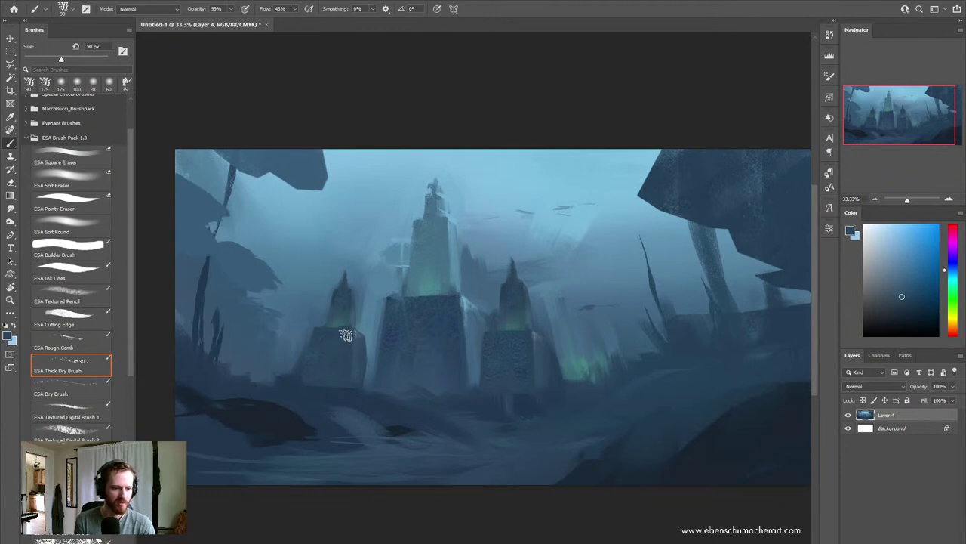
pyautogui.keyDown('alt'); pyautogui.click(388, 316); pyautogui.keyUp('alt')
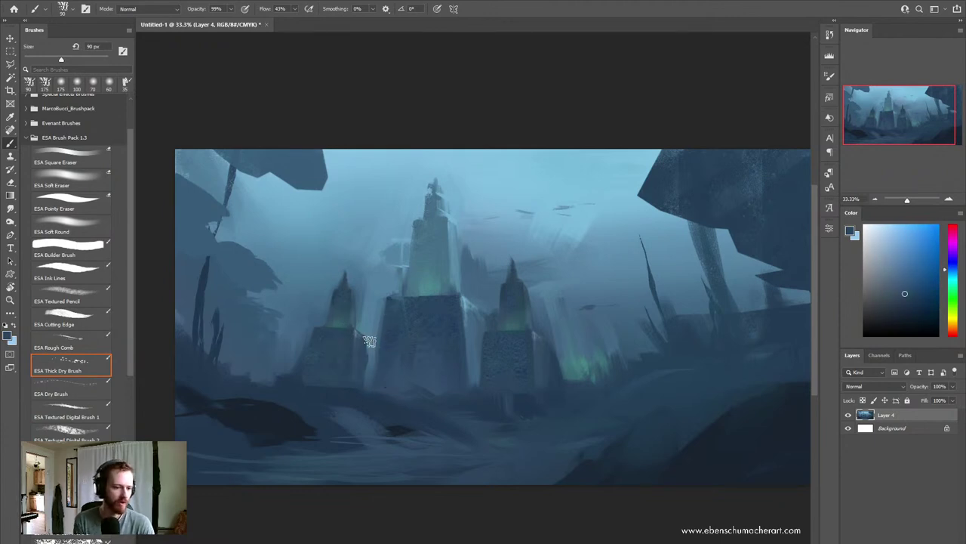
pyautogui.moveTo(369, 340); pyautogui.dragTo(376, 327)
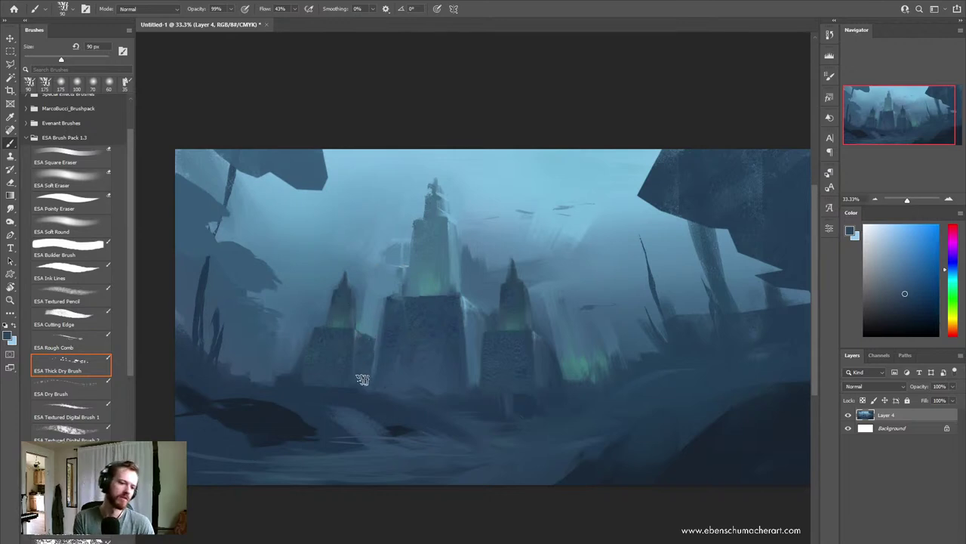
pyautogui.hotkey('shift', 'b')
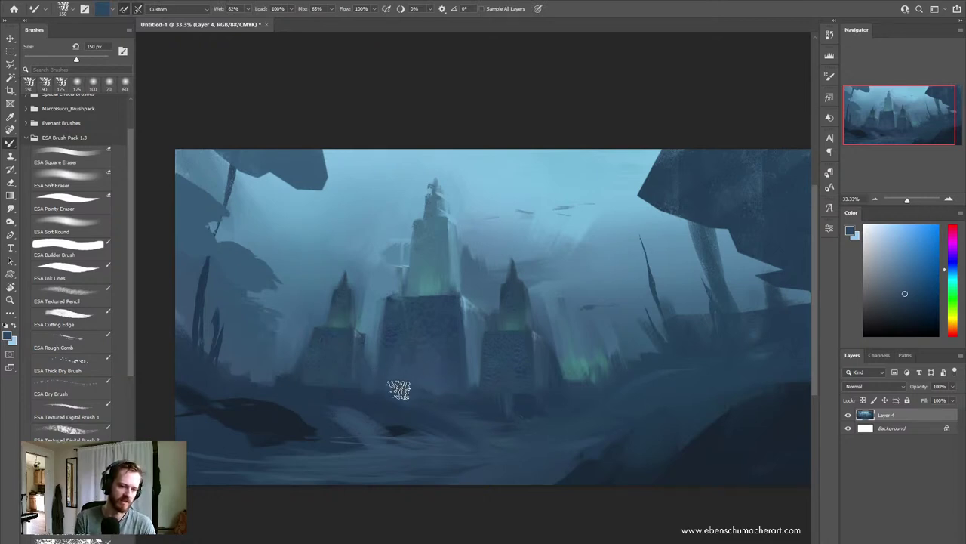
# Step: Sample a ground colour below the towers for blending with the Mixer Brush
pyautogui.keyDown('alt'); pyautogui.click(373, 326); pyautogui.keyUp('alt')
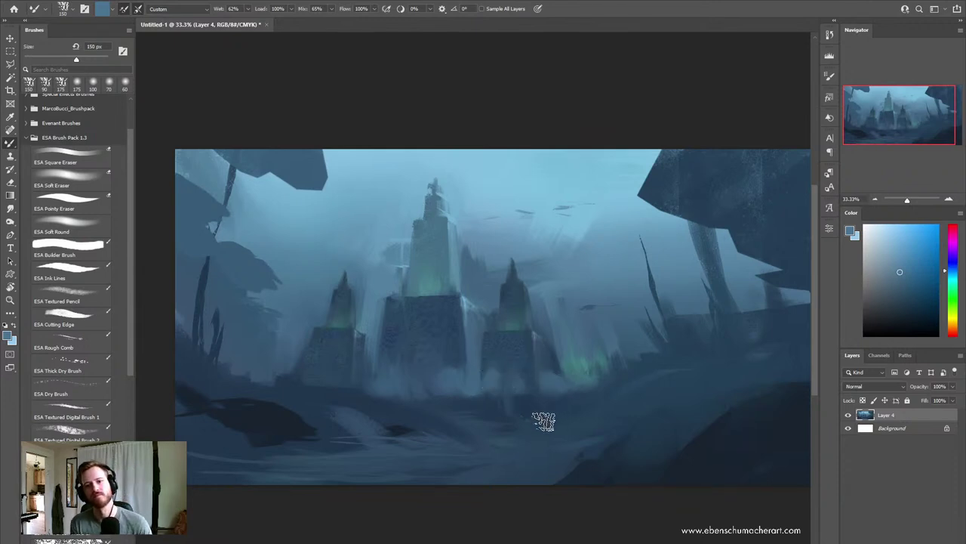
# Step: Flip the canvas horizontally and sample dark blues from the painting and foreground
pyautogui.hotkey('ctrl', 'h')
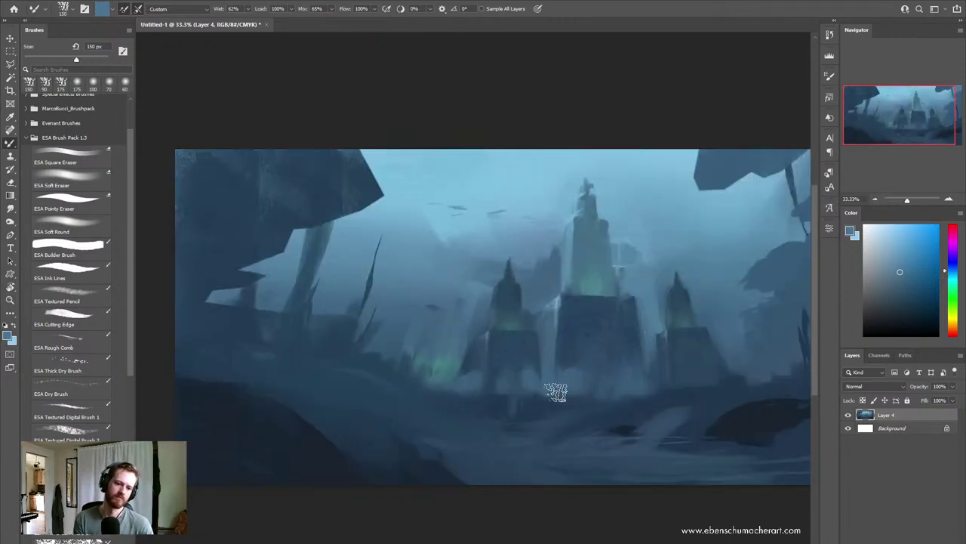
pyautogui.keyDown('alt'); pyautogui.click(566, 355); pyautogui.keyUp('alt')
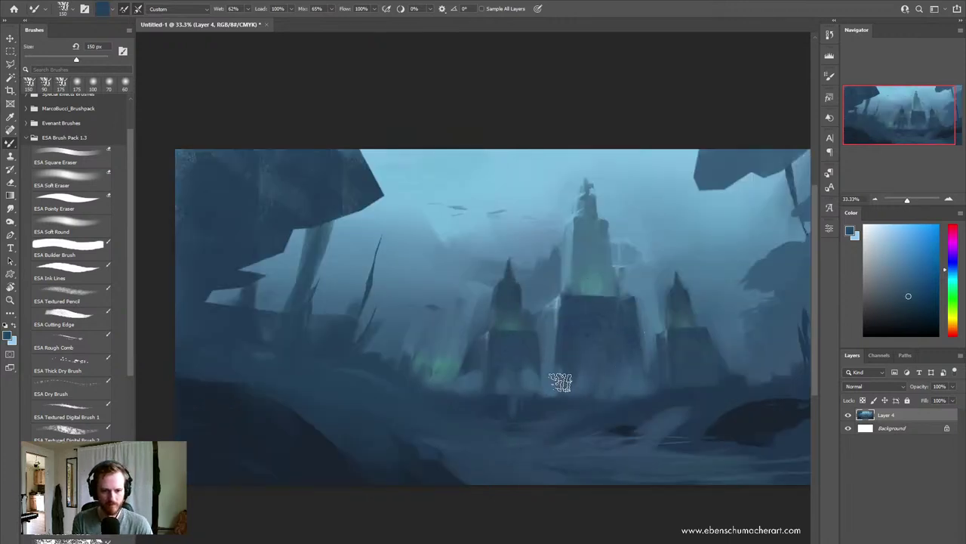
pyautogui.keyDown('alt'); pyautogui.click(618, 394); pyautogui.keyUp('alt')
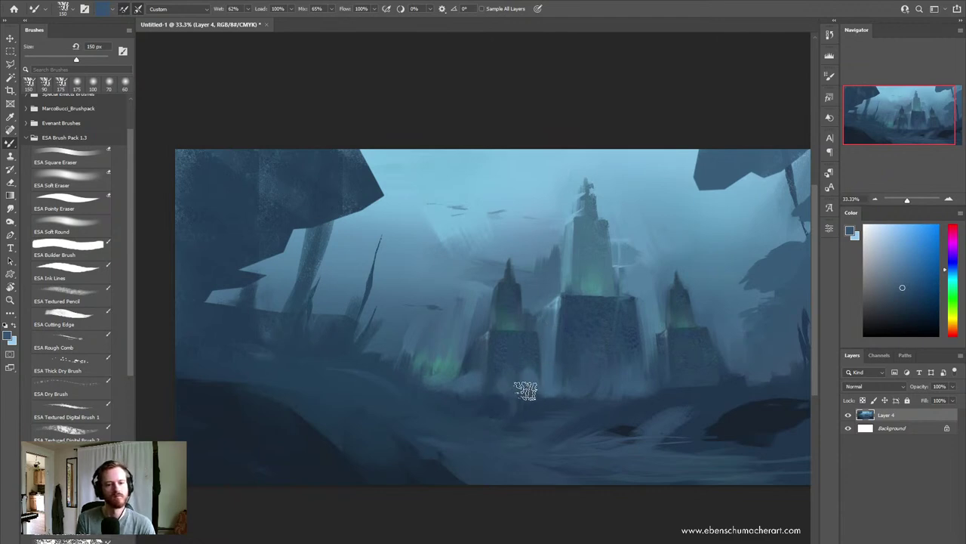
# Step: Sample castle, tower and teal-glow colours to blend mist around the towers
pyautogui.keyDown('alt'); pyautogui.click(627, 298); pyautogui.keyUp('alt')
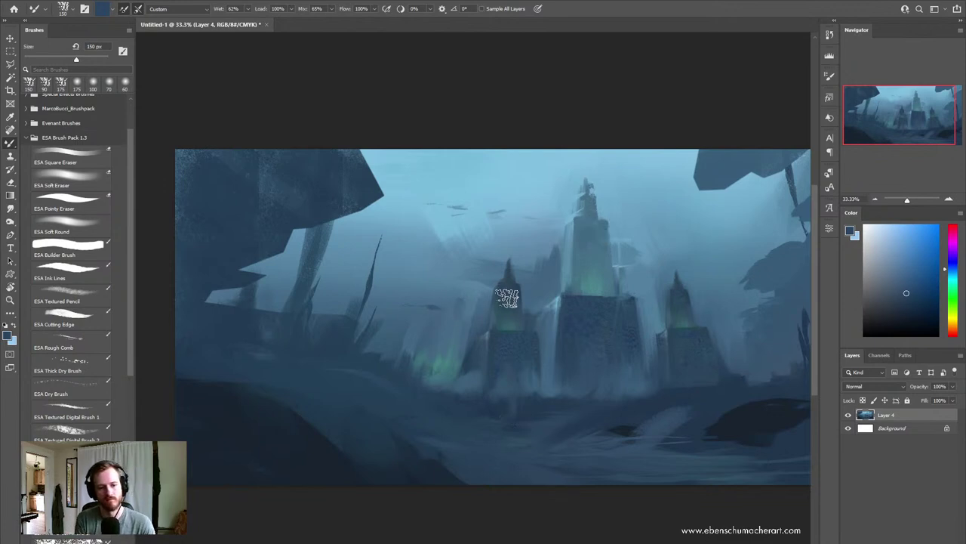
pyautogui.keyDown('alt'); pyautogui.click(590, 261); pyautogui.keyUp('alt')
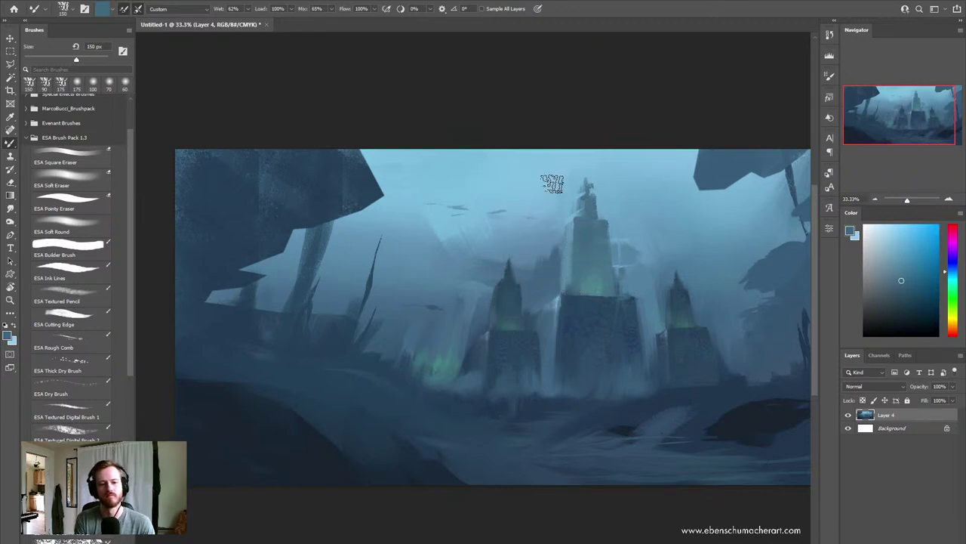
pyautogui.keyDown('alt'); pyautogui.click(736, 334); pyautogui.keyUp('alt')
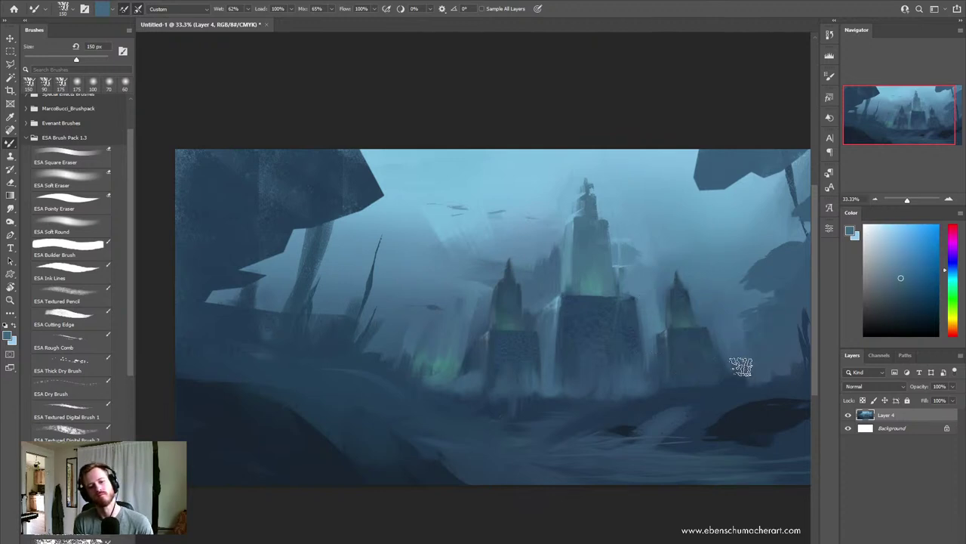
pyautogui.keyDown('alt'); pyautogui.click(457, 316); pyautogui.keyUp('alt')
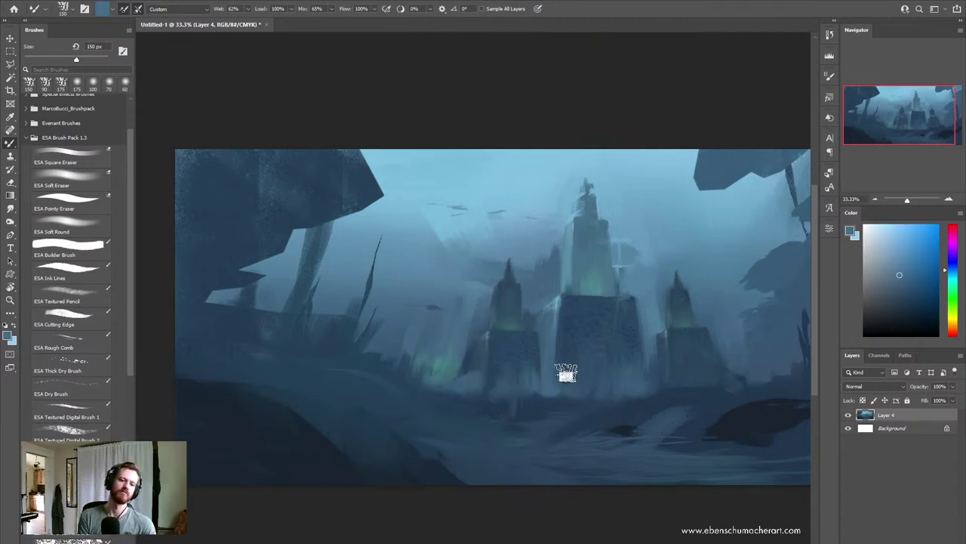
pyautogui.keyDown('alt'); pyautogui.click(596, 305); pyautogui.keyUp('alt')
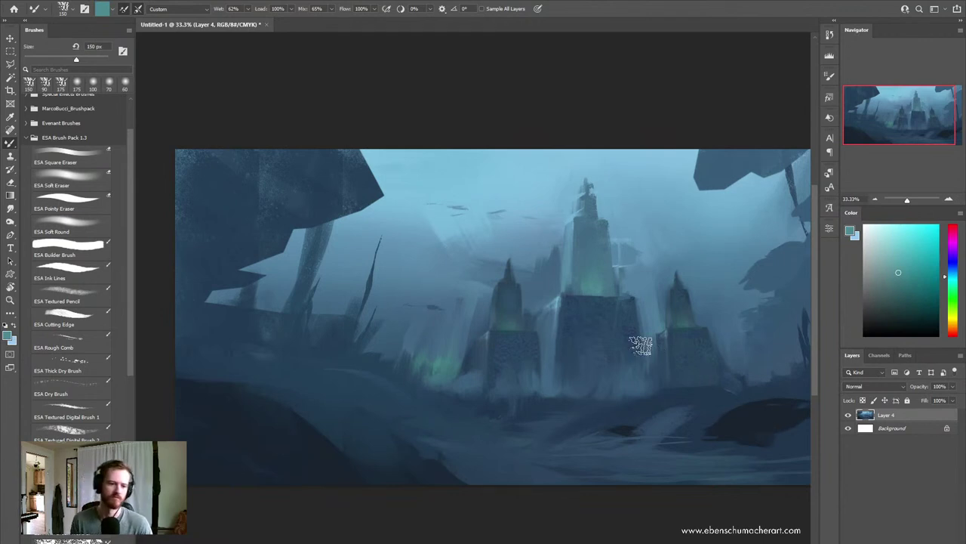
# Step: Sample blues and teal and paint a light fog stroke beside the central tower
pyautogui.keyDown('alt'); pyautogui.click(507, 346); pyautogui.keyUp('alt')
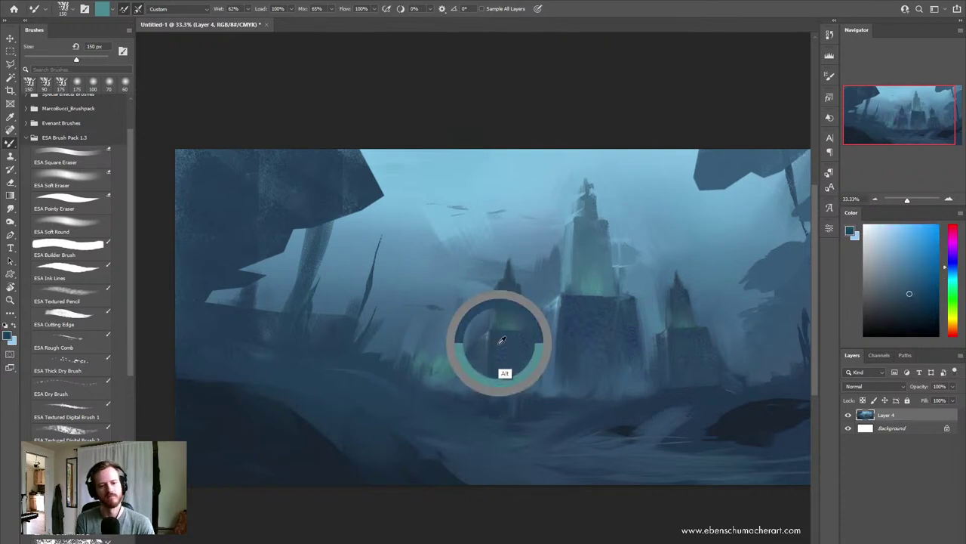
pyautogui.keyDown('alt'); pyautogui.click(441, 364); pyautogui.keyUp('alt')
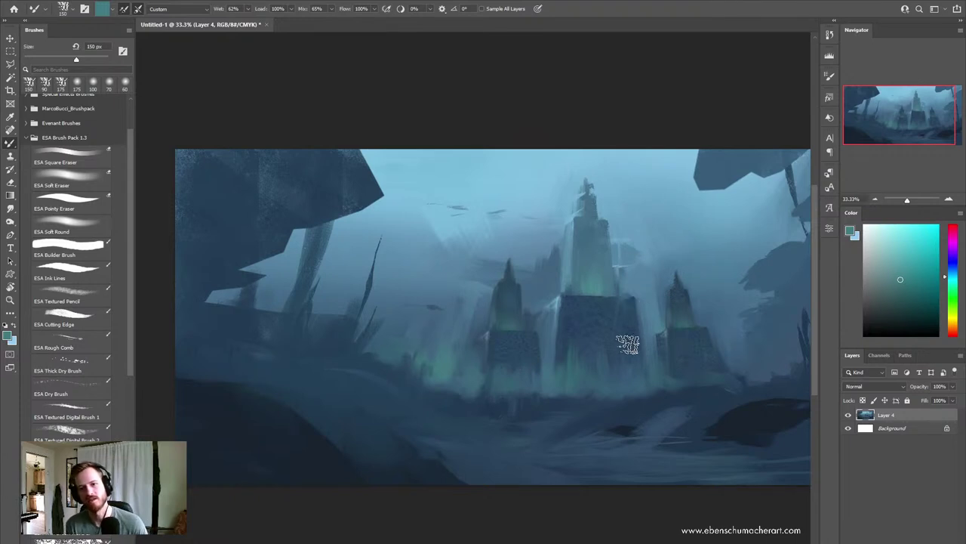
pyautogui.keyDown('alt'); pyautogui.click(548, 264); pyautogui.keyUp('alt')
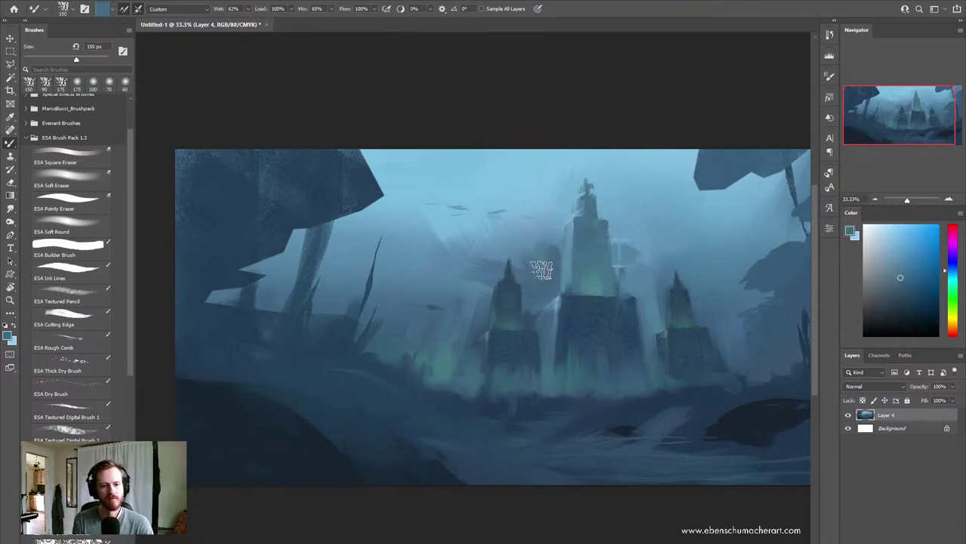
pyautogui.moveTo(540, 253); pyautogui.dragTo(495, 232)
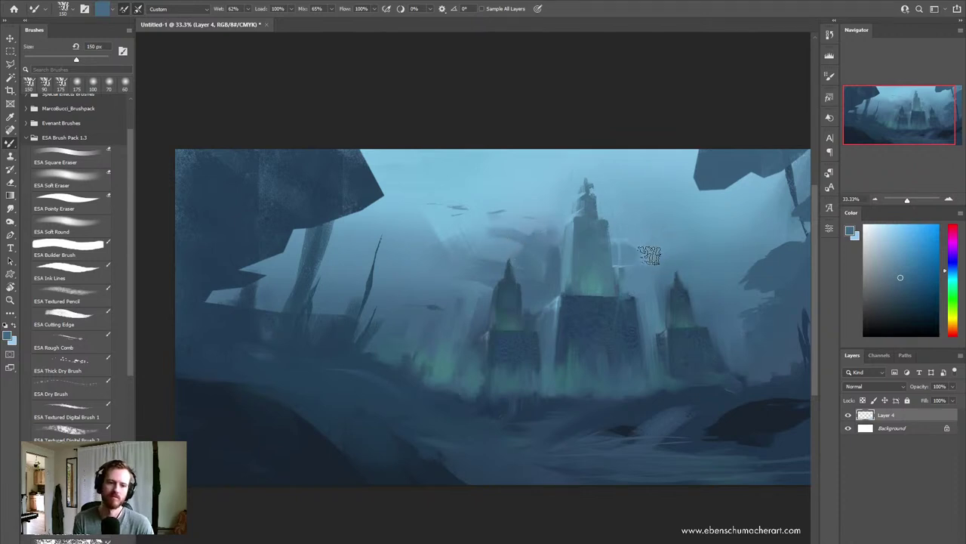
# Step: Sample lighter and darker blues near the tower spires to haze them in mist
pyautogui.keyDown('alt'); pyautogui.click(470, 268); pyautogui.keyUp('alt')
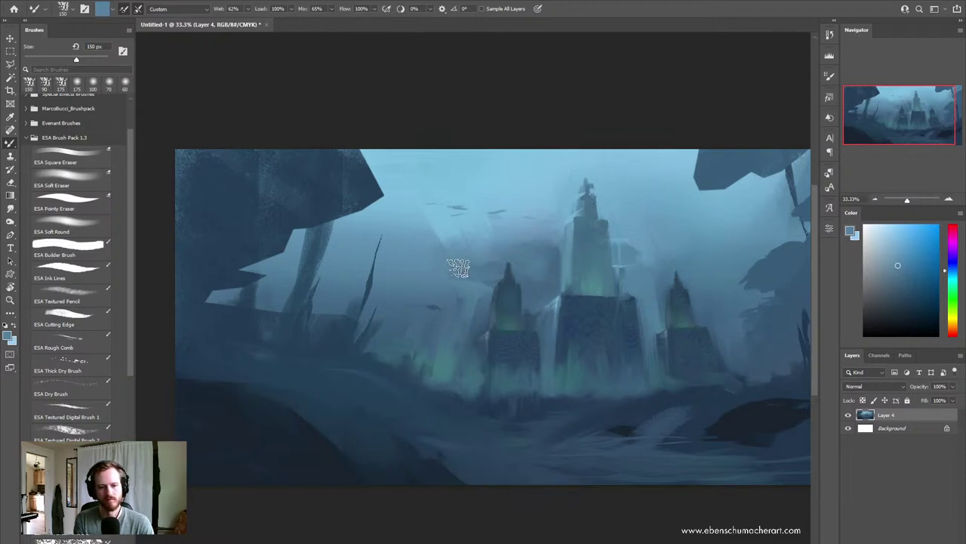
pyautogui.keyDown('alt'); pyautogui.click(511, 249); pyautogui.keyUp('alt')
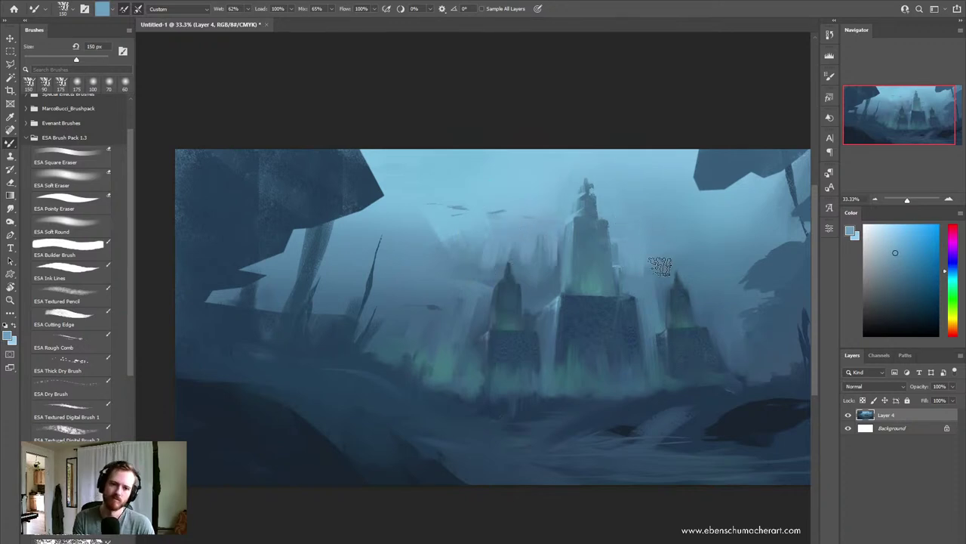
pyautogui.keyDown('alt'); pyautogui.click(647, 279); pyautogui.keyUp('alt')
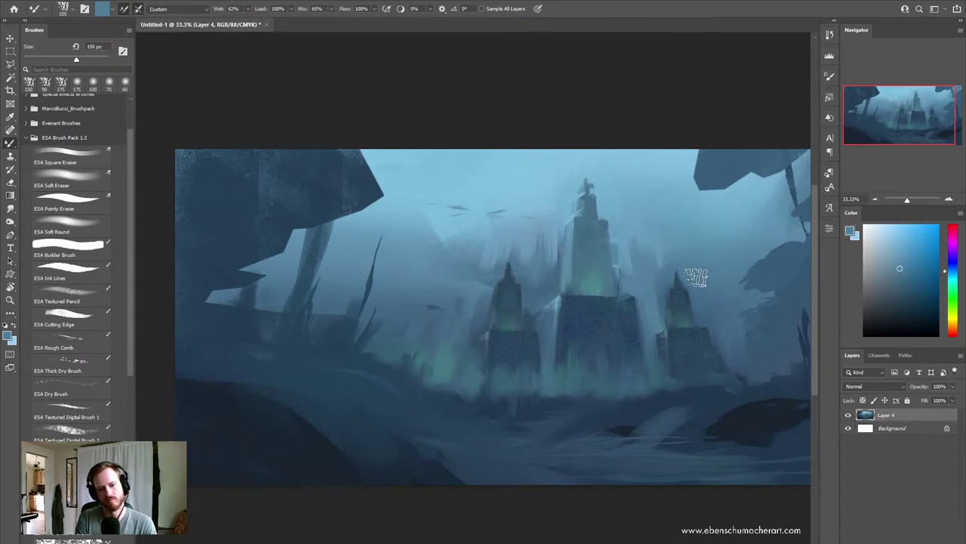
pyautogui.keyDown('alt'); pyautogui.click(665, 220); pyautogui.keyUp('alt')
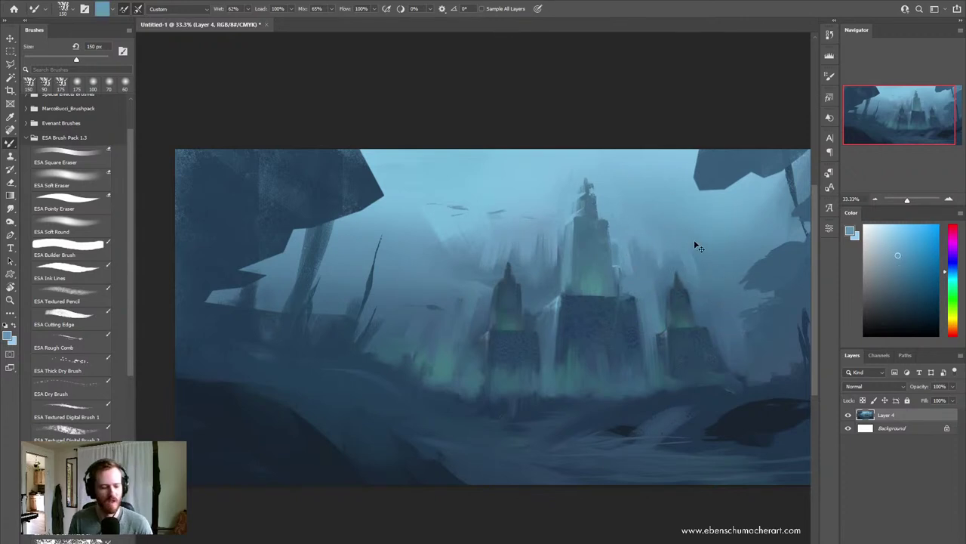
# Step: Boost Layer 4's saturation to +24 with Hue/Saturation and view the whole painting
pyautogui.hotkey('ctrl', 'u')
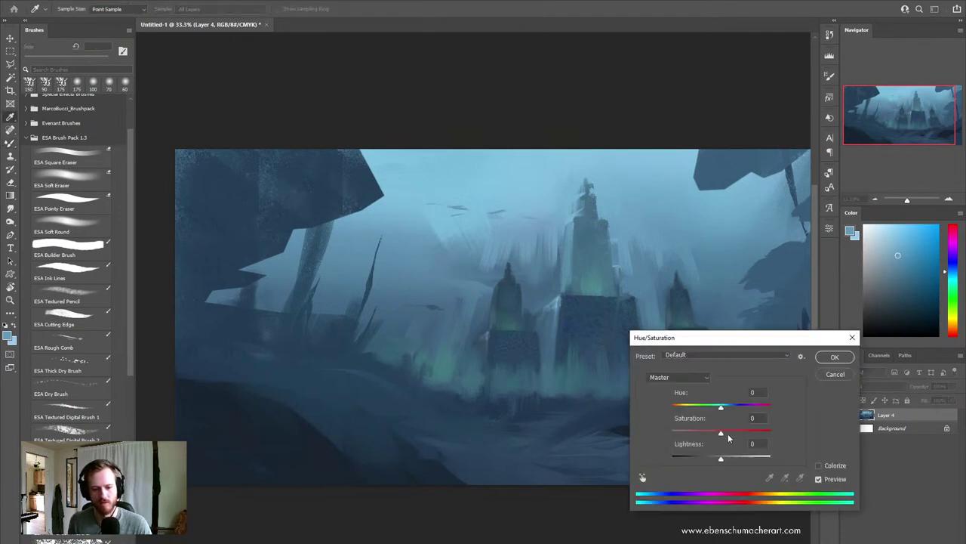
pyautogui.moveTo(721, 433); pyautogui.dragTo(729, 433)
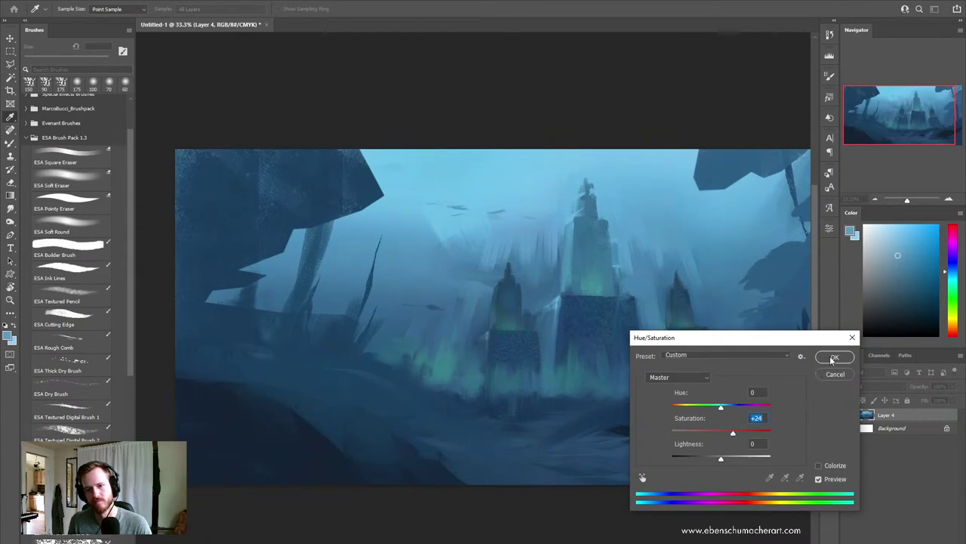
pyautogui.click(834, 357)
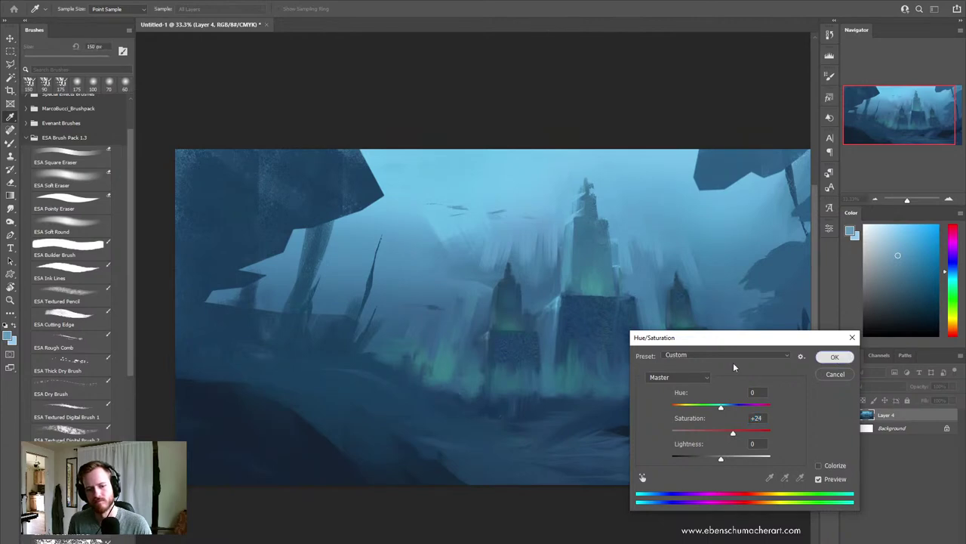
pyautogui.press('z')
pyautogui.keyDown('alt'); pyautogui.click(529, 449); pyautogui.keyUp('alt')
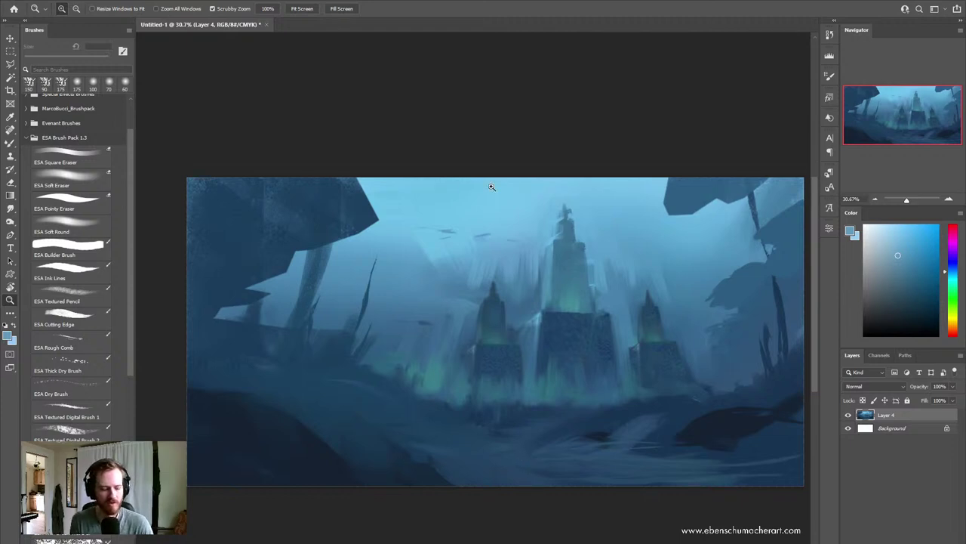
# Step: Sample a light sky blue and paint a diagonal streak in the lower foreground at 70 px
pyautogui.press('b')
pyautogui.moveTo(571, 357); pyautogui.dragTo(552, 345)
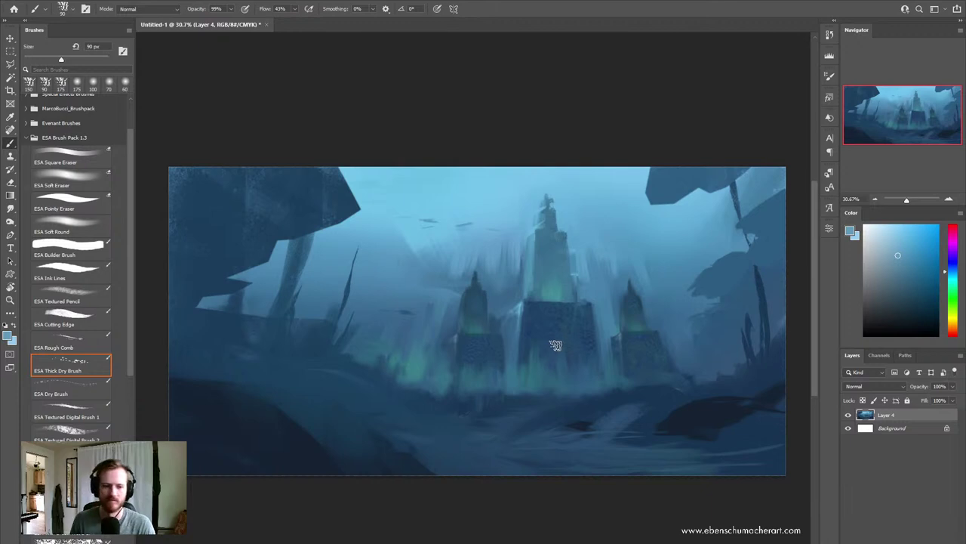
pyautogui.press('alt')
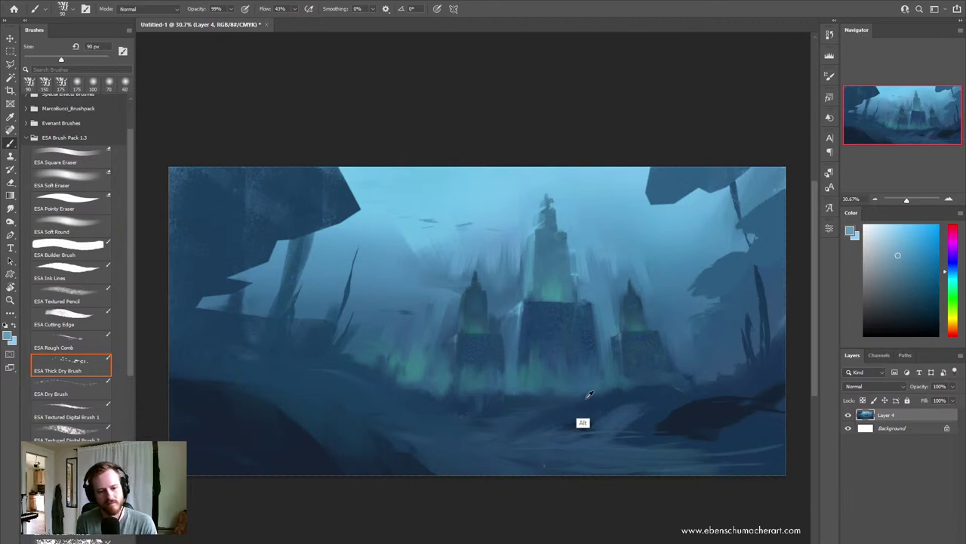
pyautogui.keyDown('alt'); pyautogui.click(615, 222); pyautogui.keyUp('alt')
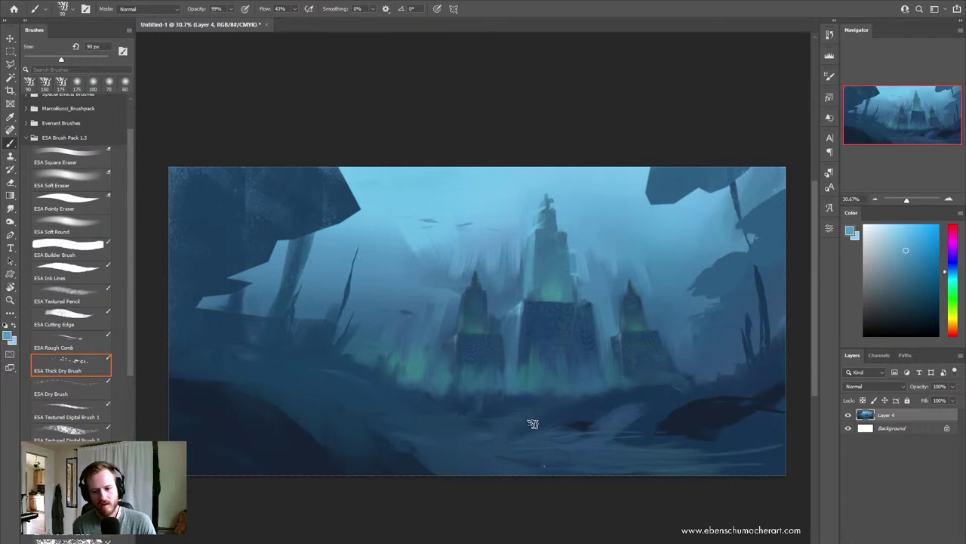
pyautogui.press('[')
pyautogui.press('[')
pyautogui.moveTo(460, 440); pyautogui.dragTo(527, 417)
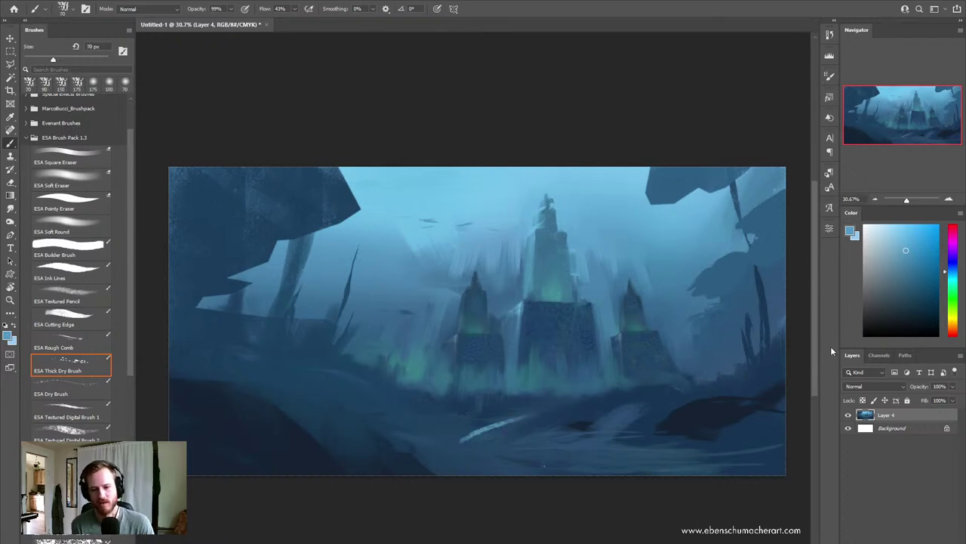
pyautogui.moveTo(509, 423); pyautogui.dragTo(527, 417)
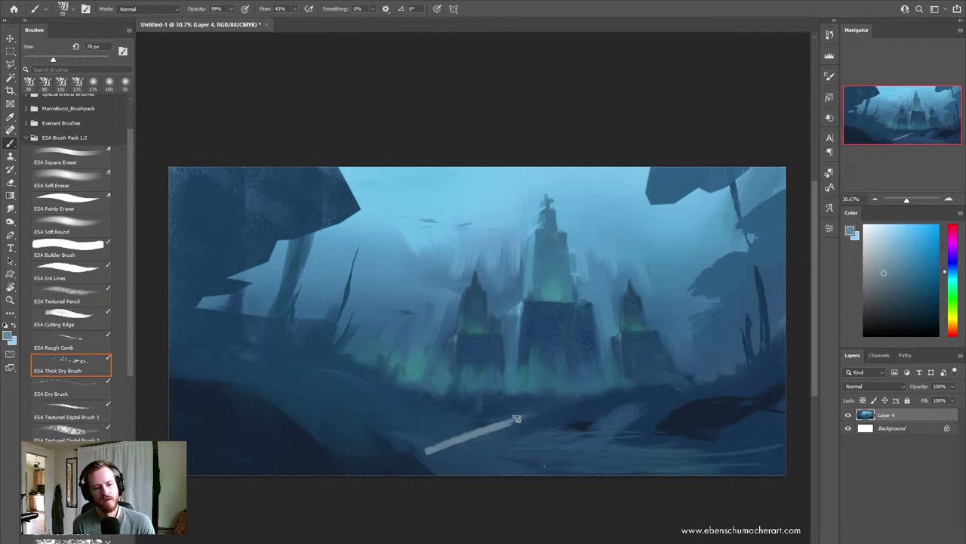
# Step: With a thick dry blending brush at 50 px, blend faint light strokes into the lower ground
pyautogui.click(93, 373)
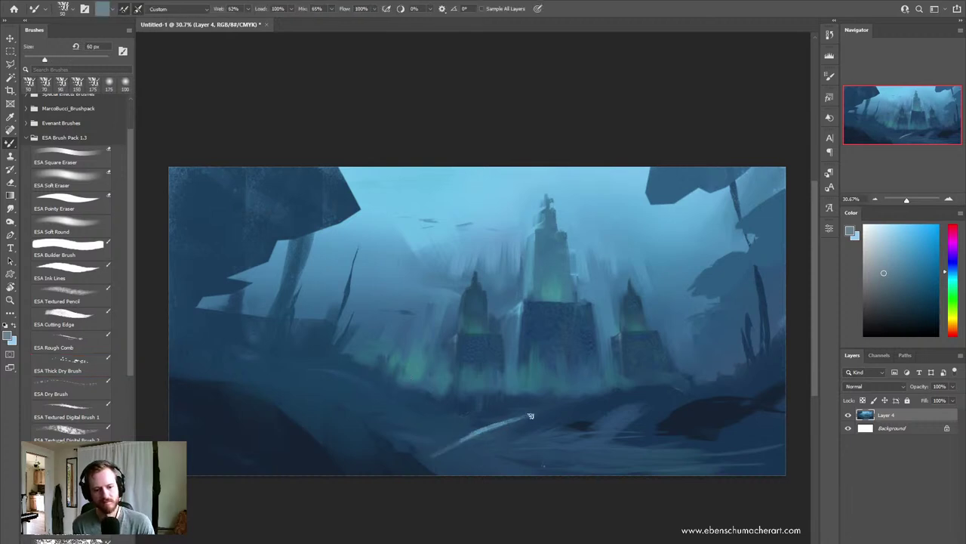
pyautogui.press('[')
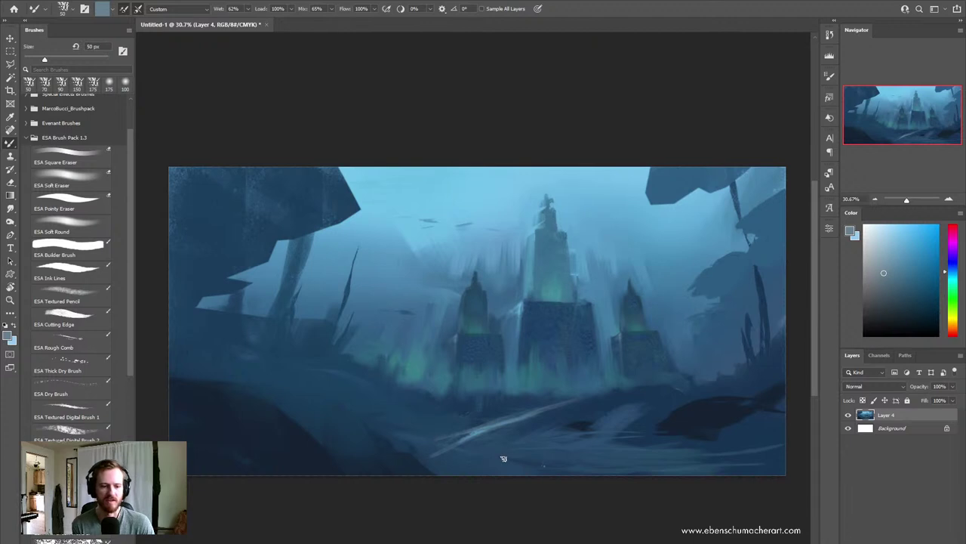
pyautogui.moveTo(591, 461); pyautogui.dragTo(521, 448)
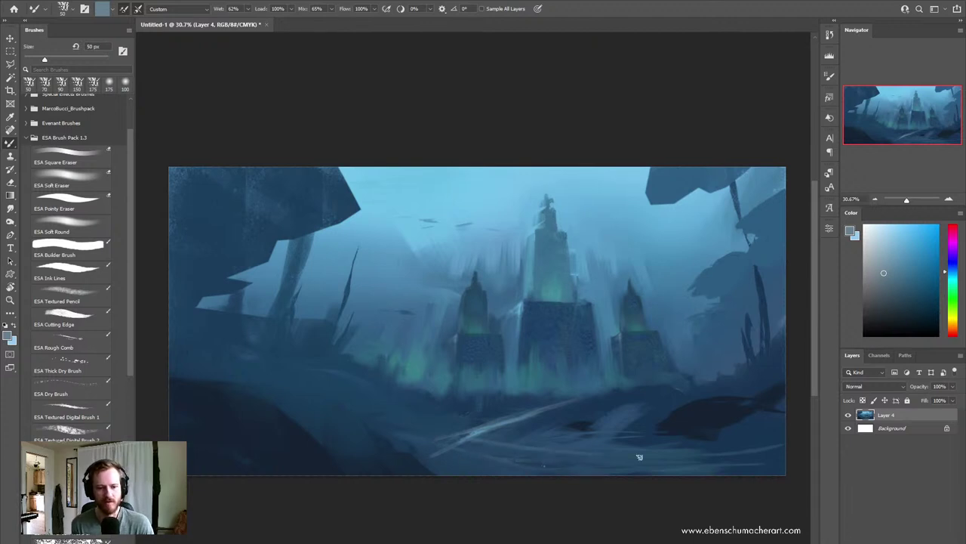
pyautogui.moveTo(581, 429)
pyautogui.mouseDown()
pyautogui.moveTo(520, 458)
pyautogui.moveTo(571, 475)
pyautogui.mouseUp()
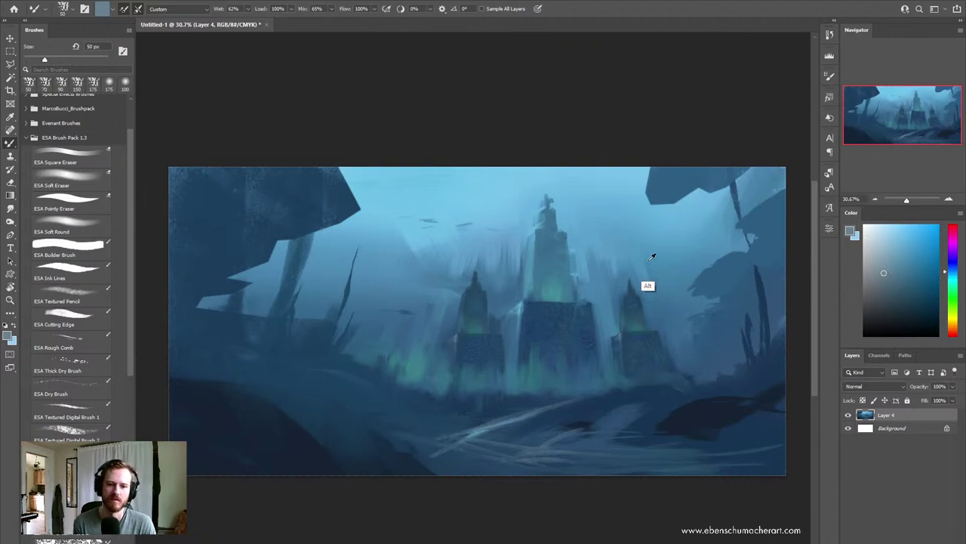
pyautogui.keyDown('alt'); pyautogui.click(683, 294); pyautogui.keyUp('alt')
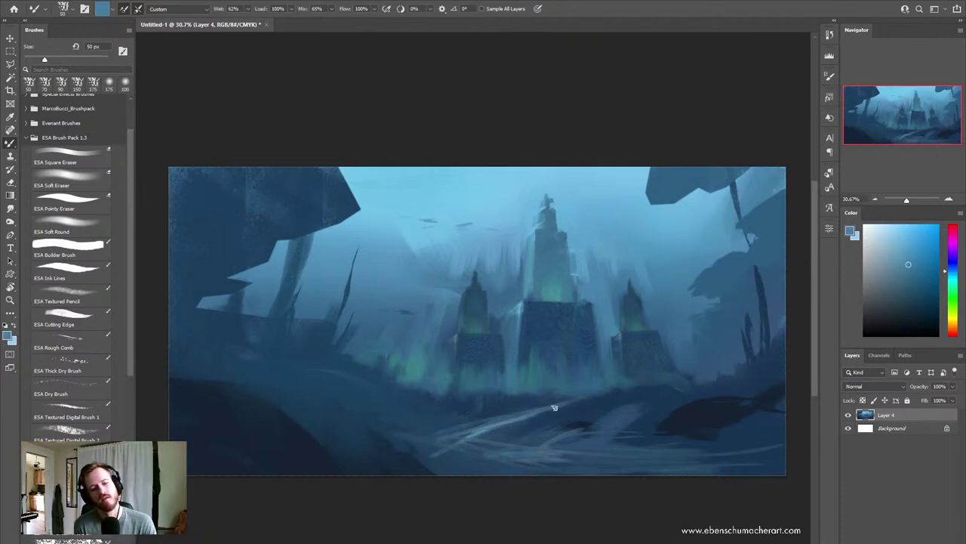
pyautogui.moveTo(469, 439); pyautogui.dragTo(412, 445)
# Step: Sweep a wide 150 px stroke across the foreground, then darken part of it at 70 px
pyautogui.press(']')
pyautogui.press(']')
pyautogui.press(']')
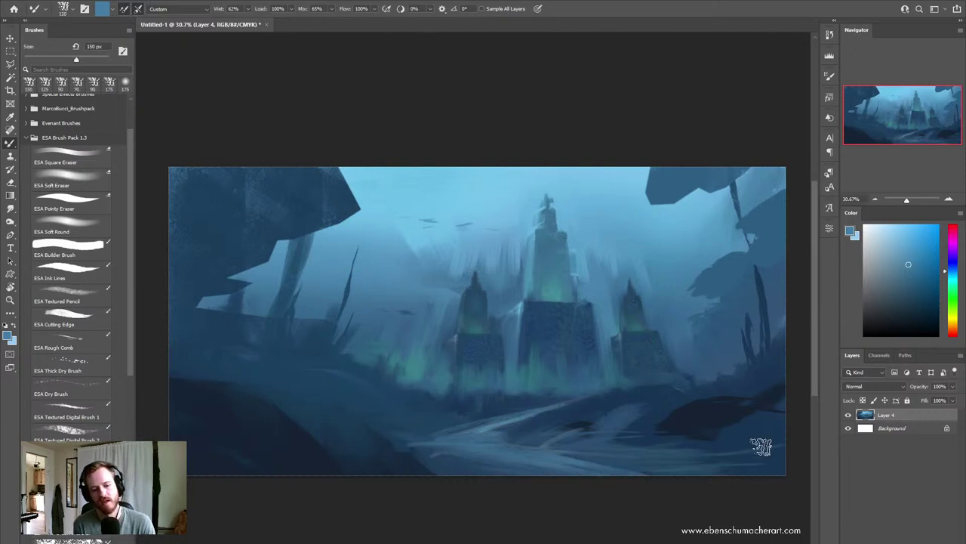
pyautogui.moveTo(440, 446); pyautogui.dragTo(783, 447)
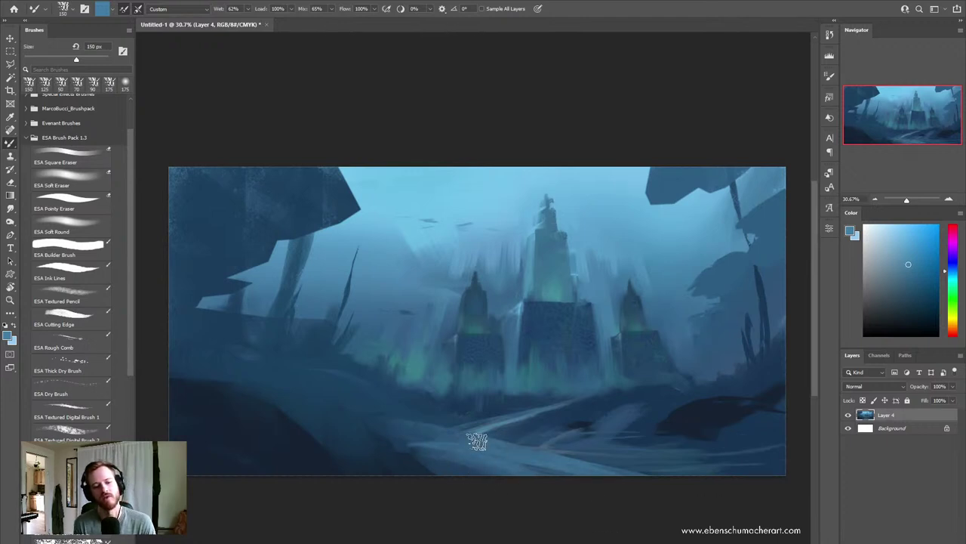
pyautogui.press('[')
pyautogui.press('[')
pyautogui.press('[')
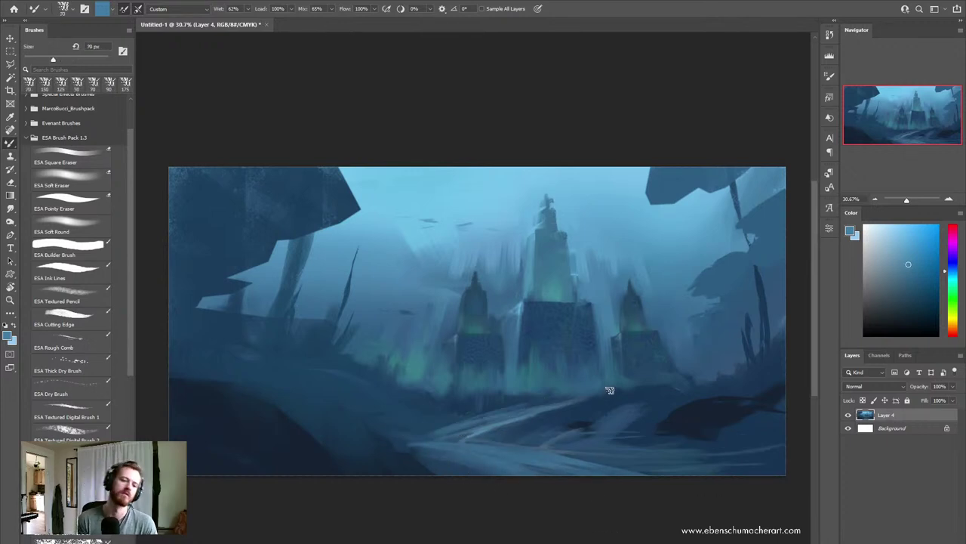
pyautogui.moveTo(574, 402); pyautogui.dragTo(434, 440)
pyautogui.keyDown('alt'); pyautogui.click(555, 422); pyautogui.keyUp('alt')
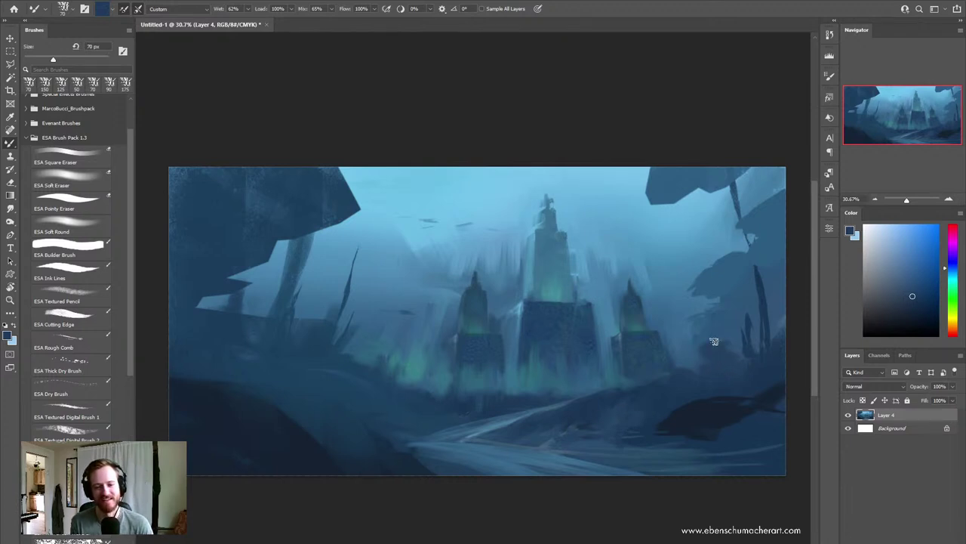
pyautogui.press('b')
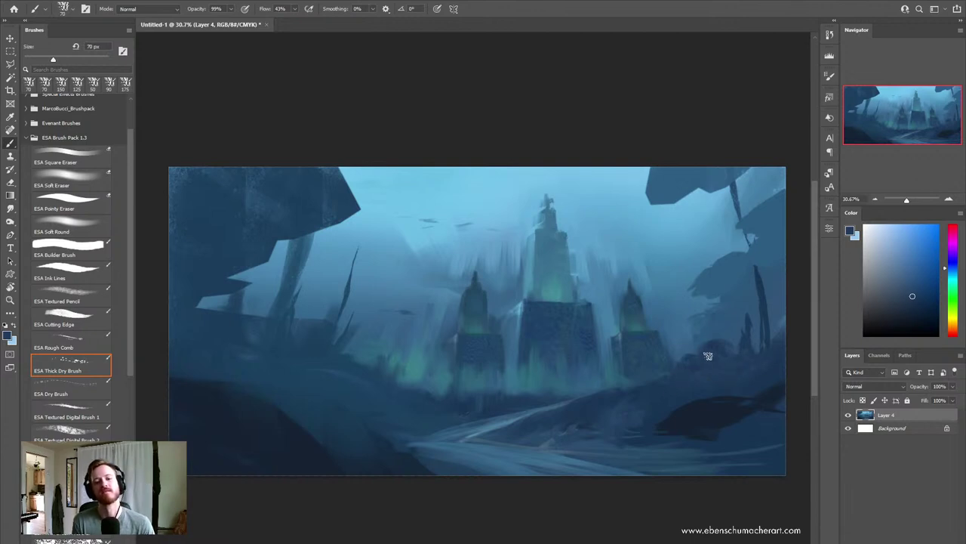
# Step: Paint three tall dark kelp stalks on the right and darken the ground below the city
pyautogui.moveTo(736, 197); pyautogui.dragTo(759, 279)
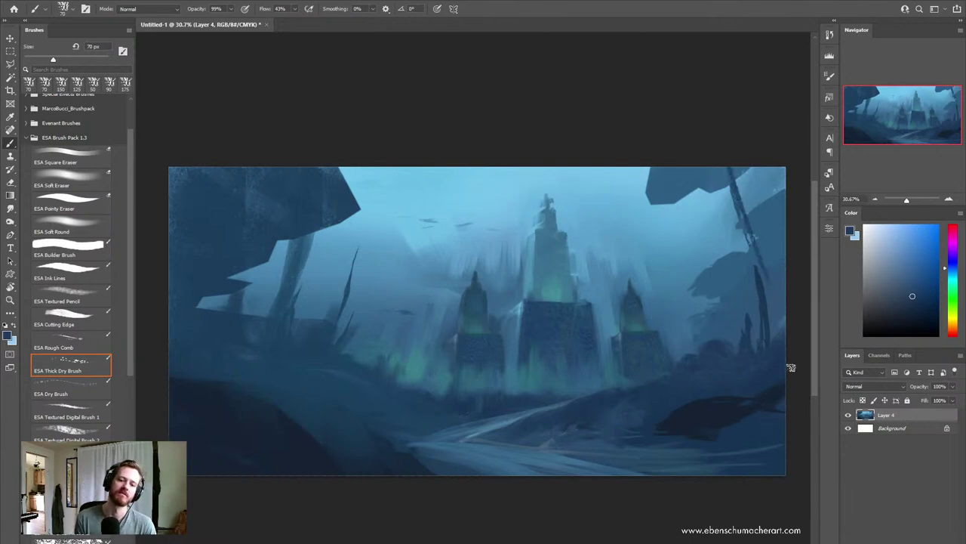
pyautogui.moveTo(732, 185); pyautogui.dragTo(755, 317)
pyautogui.moveTo(713, 268); pyautogui.dragTo(744, 332)
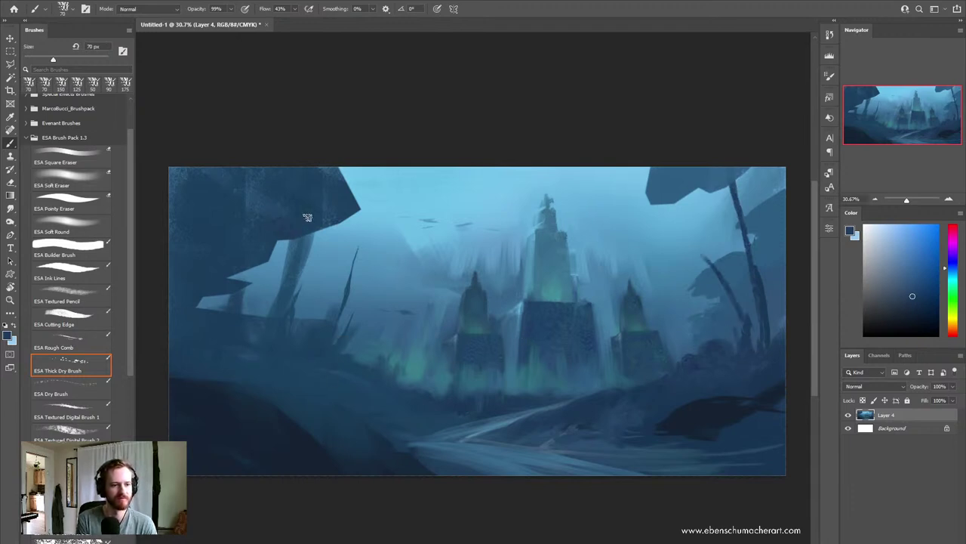
pyautogui.moveTo(454, 401); pyautogui.dragTo(502, 398)
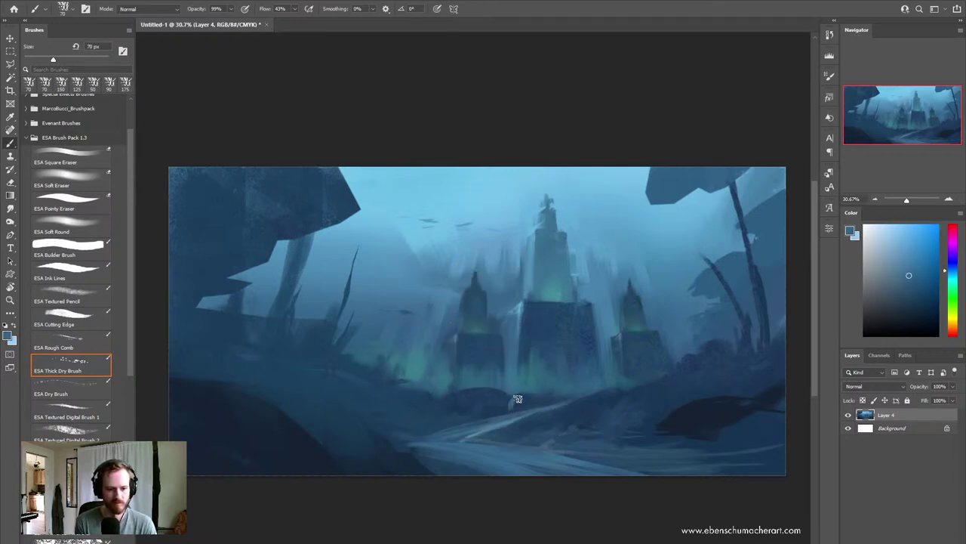
# Step: Pick a darker blue and resample lower foreground ground colours for blending
pyautogui.click(898, 299)
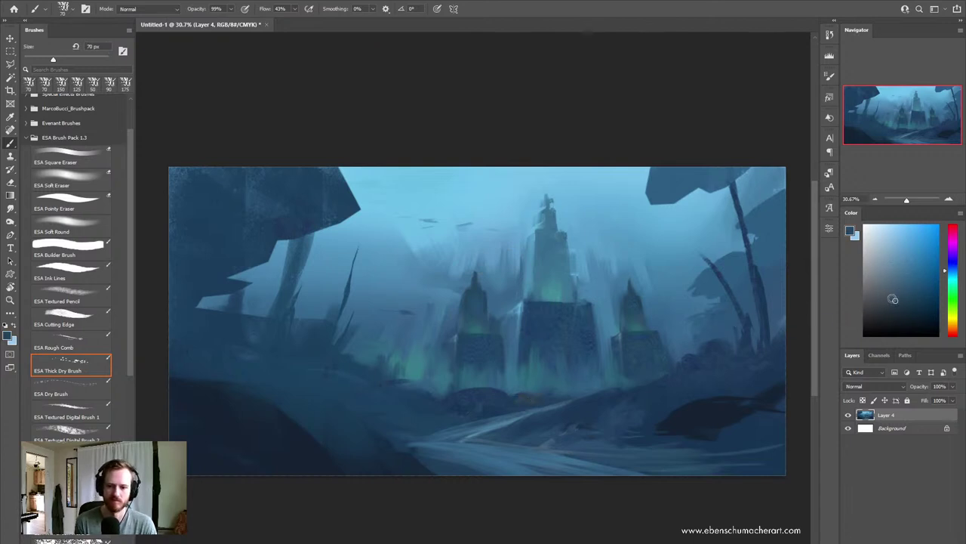
pyautogui.keyDown('alt'); pyautogui.click(501, 407); pyautogui.keyUp('alt')
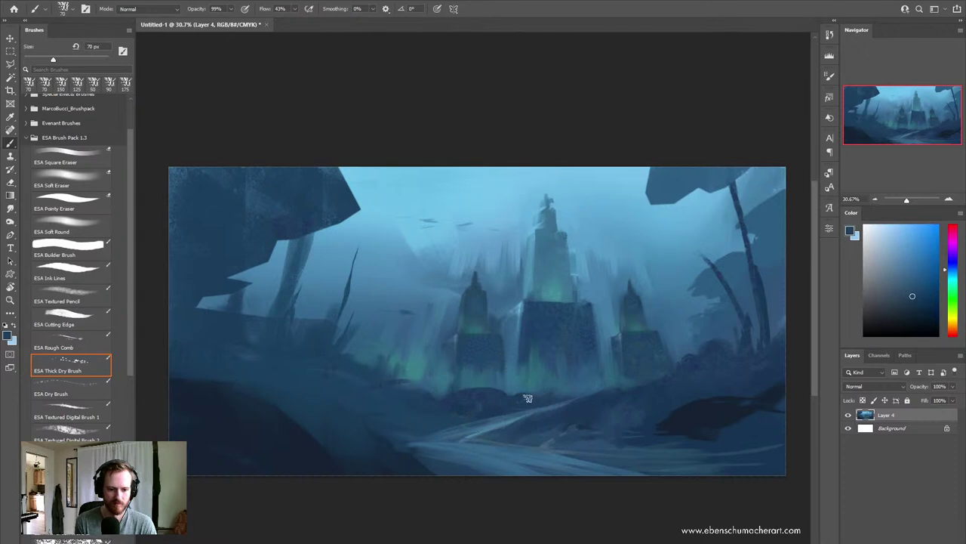
pyautogui.keyDown('alt'); pyautogui.click(556, 434); pyautogui.keyUp('alt')
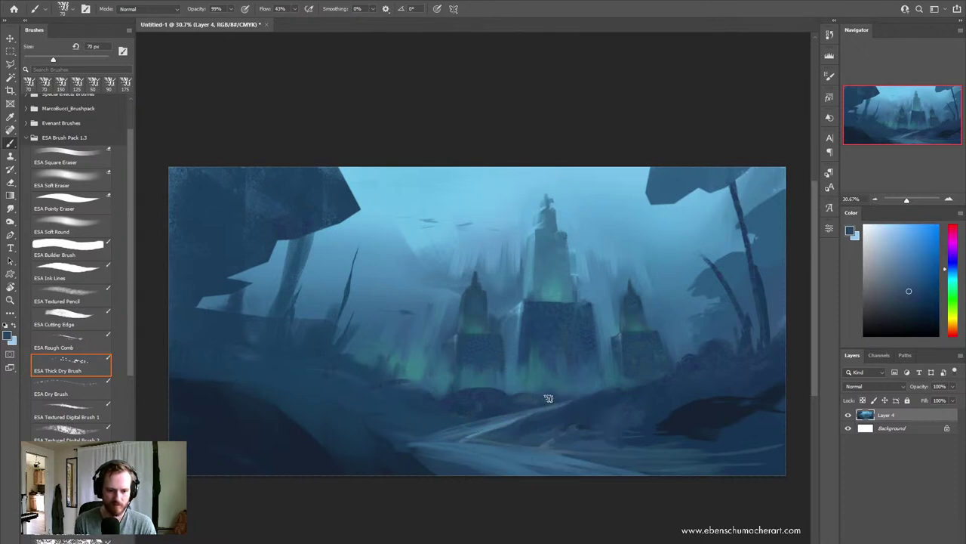
pyautogui.hotkey('shift', 'b')
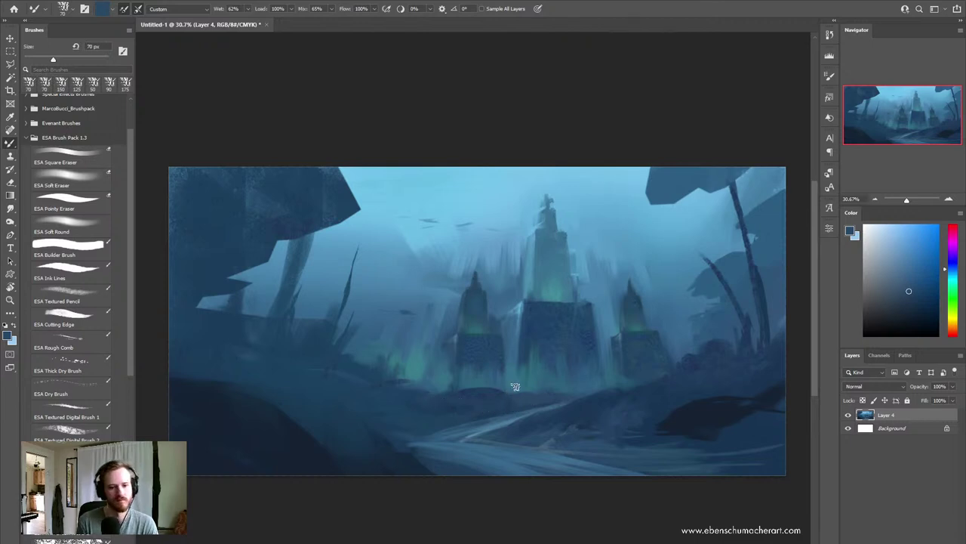
# Step: Sample light and dark blues and smear them across the lower ground at 100 px
pyautogui.keyDown('alt'); pyautogui.click(512, 412); pyautogui.keyUp('alt')
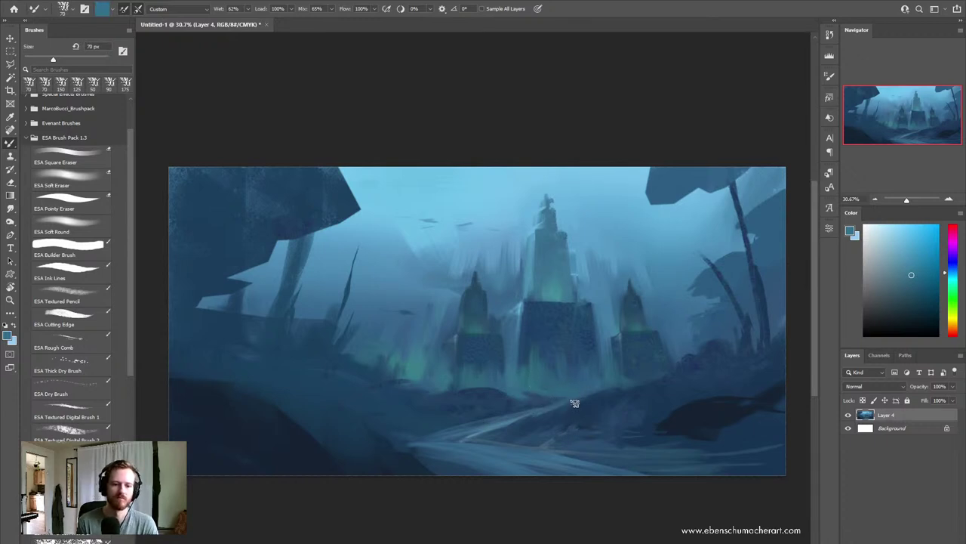
pyautogui.keyDown('alt'); pyautogui.click(441, 430); pyautogui.keyUp('alt')
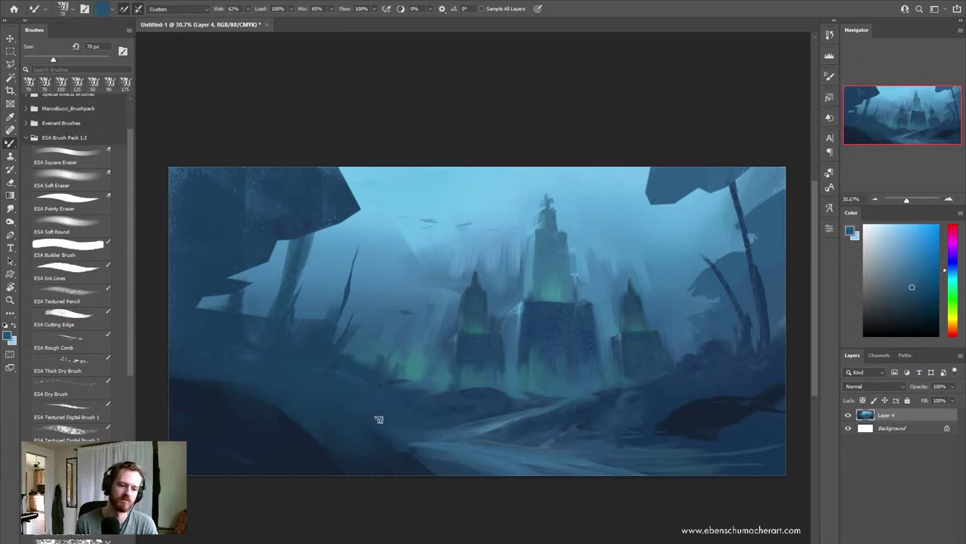
pyautogui.press(']')
pyautogui.press(']')
pyautogui.press(']')
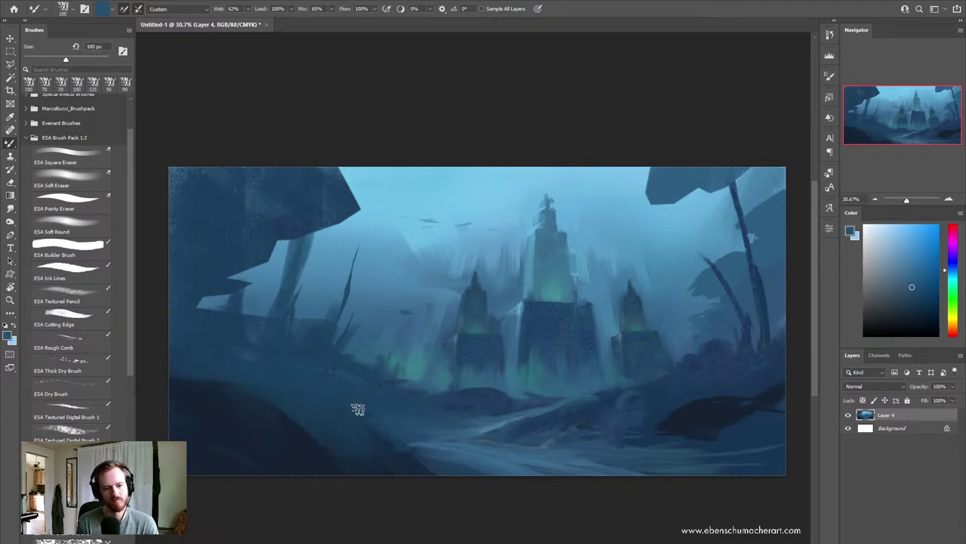
pyautogui.moveTo(462, 447); pyautogui.dragTo(334, 410)
pyautogui.moveTo(461, 461); pyautogui.dragTo(279, 419)
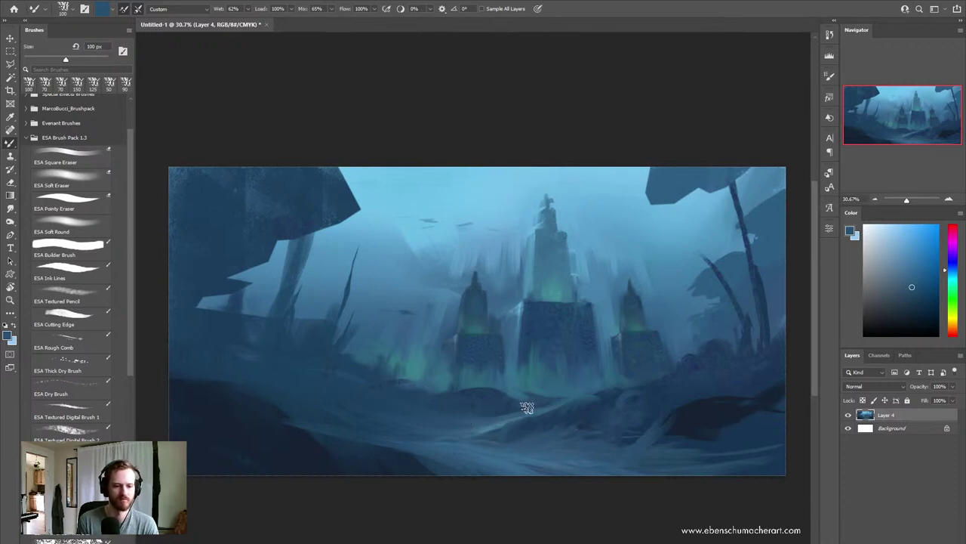
# Step: Select the ESA Rough Comb brush and paint rough textured streaks on the foreground ground
pyautogui.press('b')
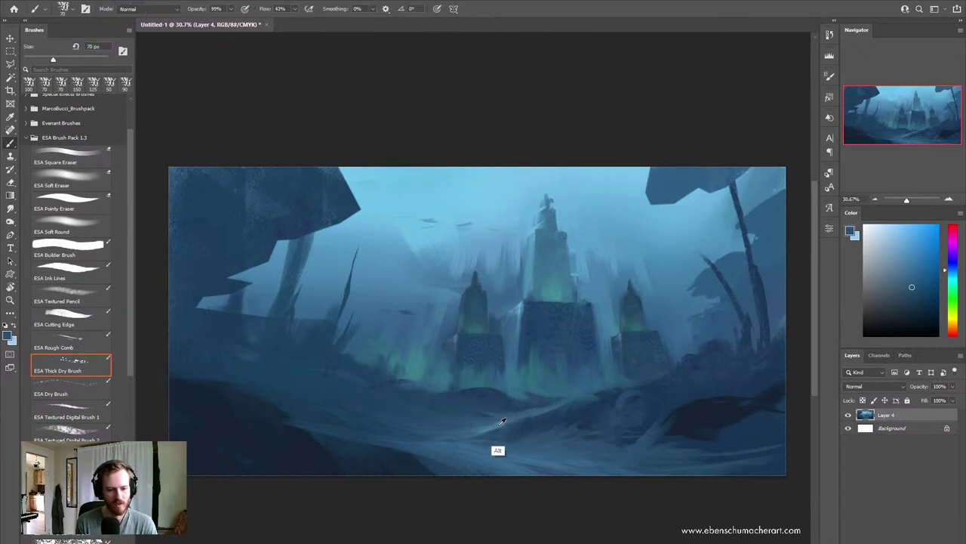
pyautogui.keyDown('alt'); pyautogui.click(500, 423); pyautogui.keyUp('alt')
pyautogui.click(74, 272)
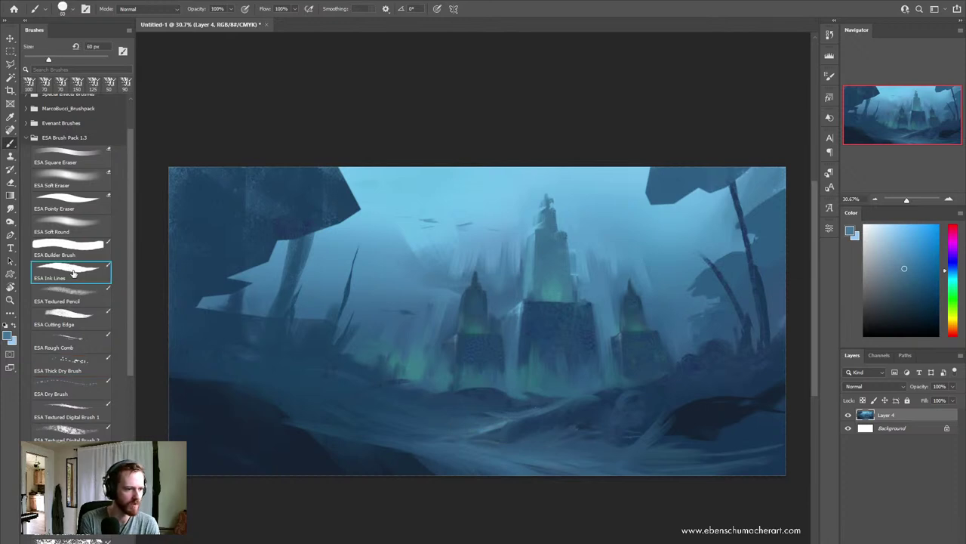
pyautogui.click(54, 339)
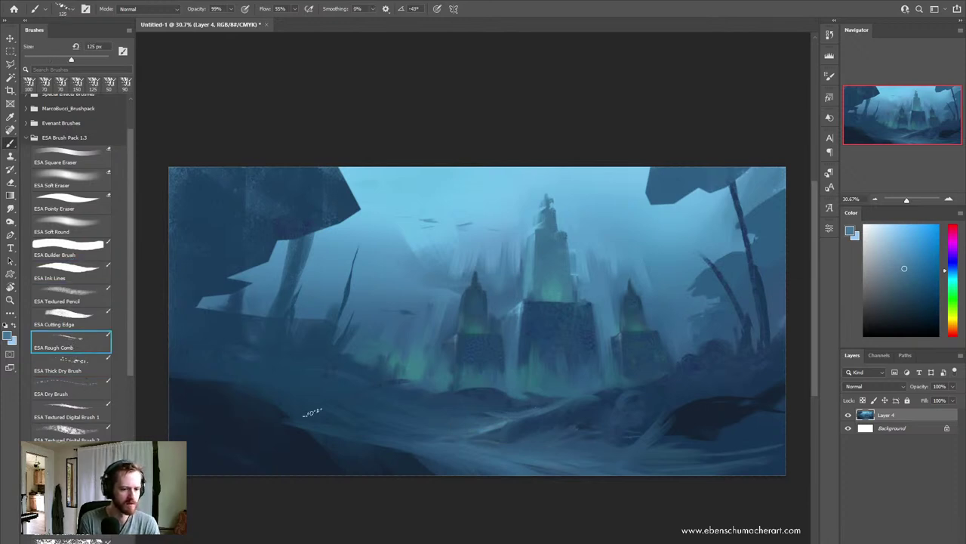
pyautogui.keyDown('alt'); pyautogui.click(498, 420); pyautogui.keyUp('alt')
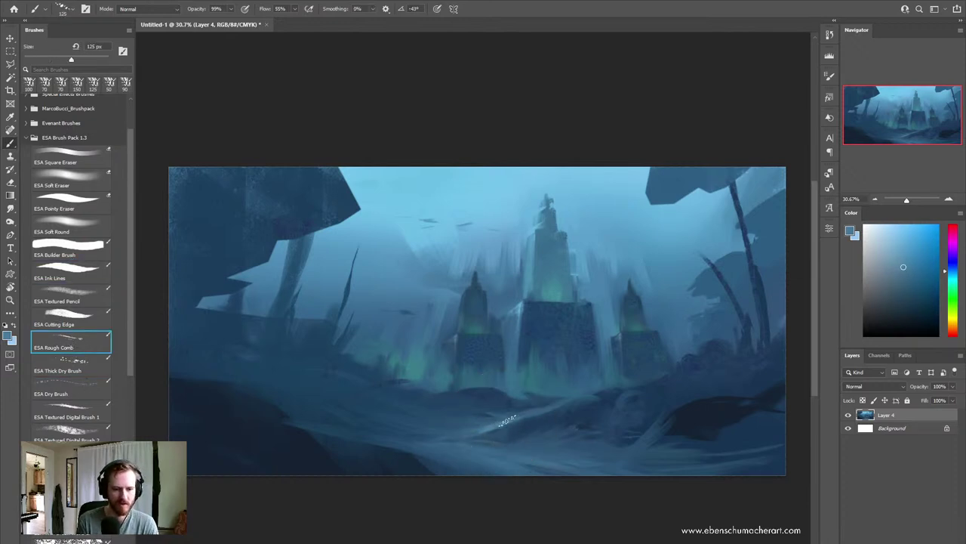
pyautogui.moveTo(507, 420); pyautogui.dragTo(532, 413)
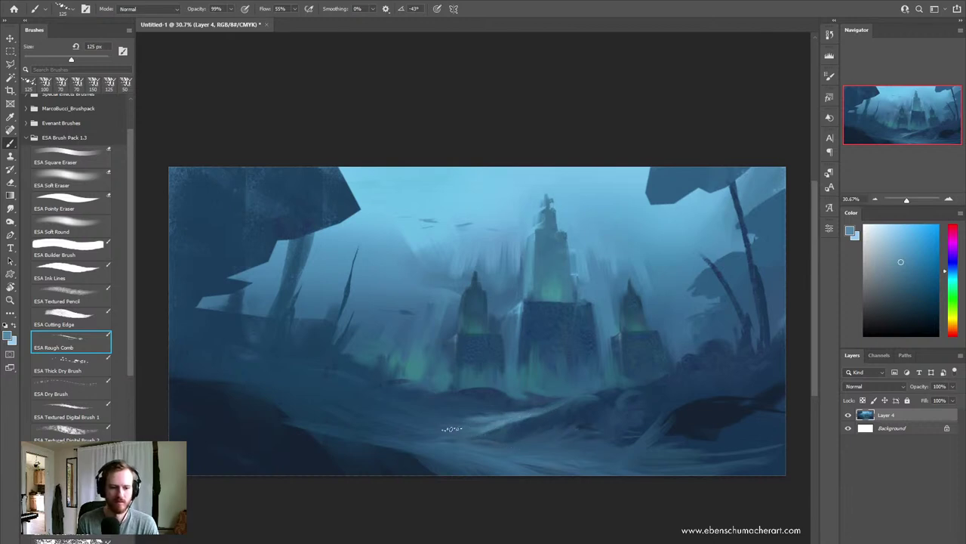
# Step: Sample paler blues, set the brush to 175 px, and mirror the view horizontally
pyautogui.keyDown('alt'); pyautogui.click(458, 450); pyautogui.keyUp('alt')
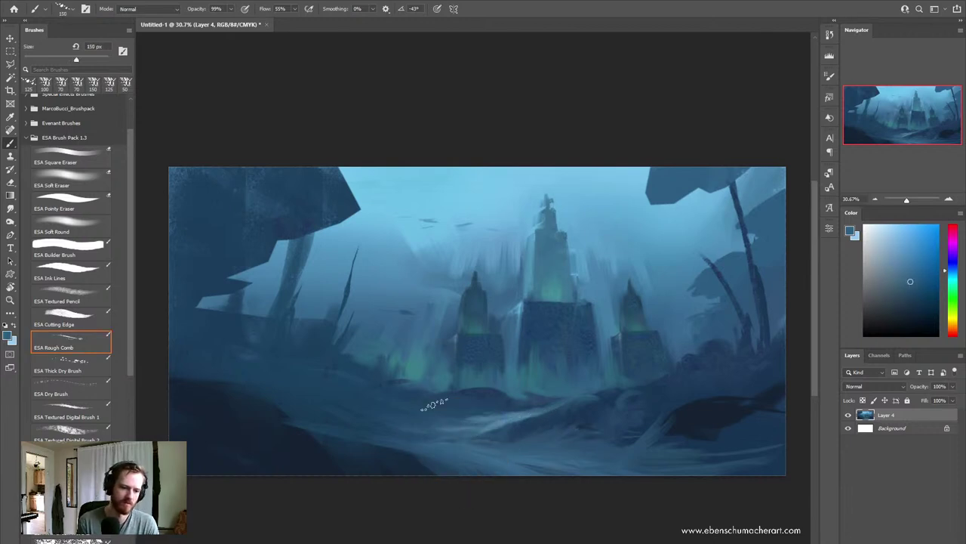
pyautogui.press(']')
pyautogui.press(']')
pyautogui.press(']')
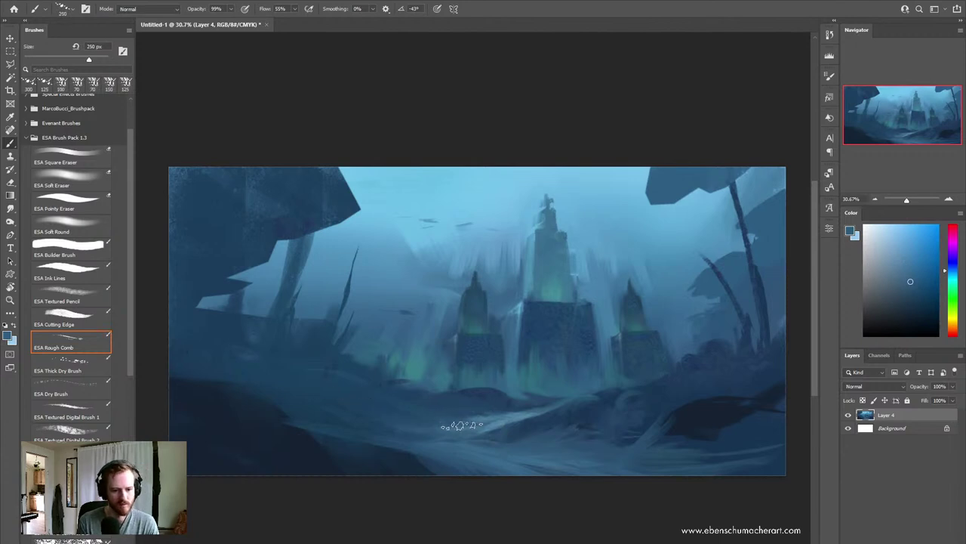
pyautogui.press('[')
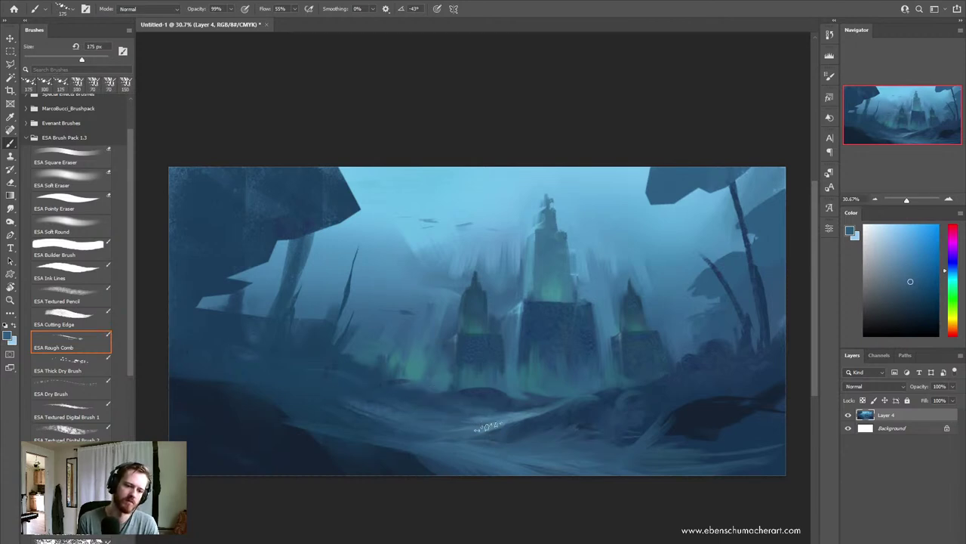
pyautogui.keyDown('alt'); pyautogui.click(515, 423); pyautogui.keyUp('alt')
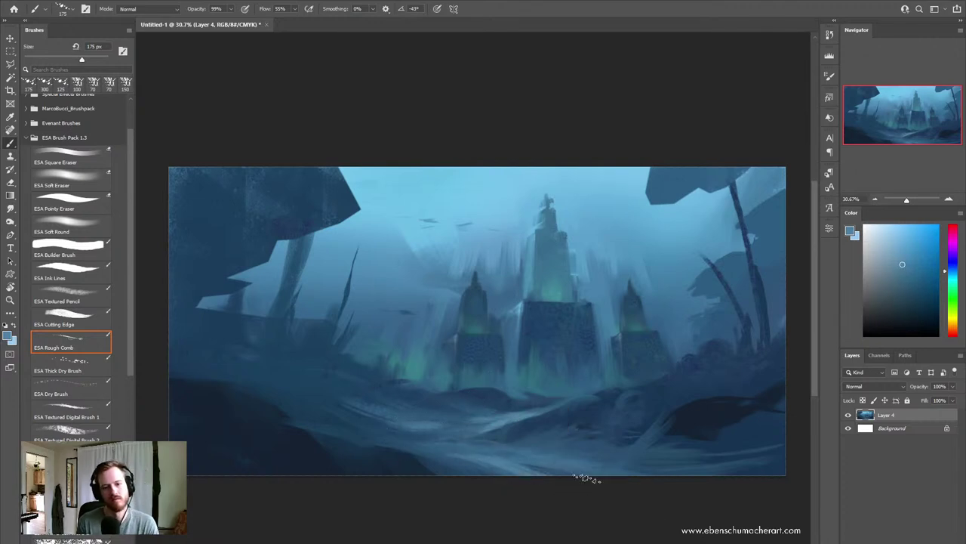
pyautogui.press('h')
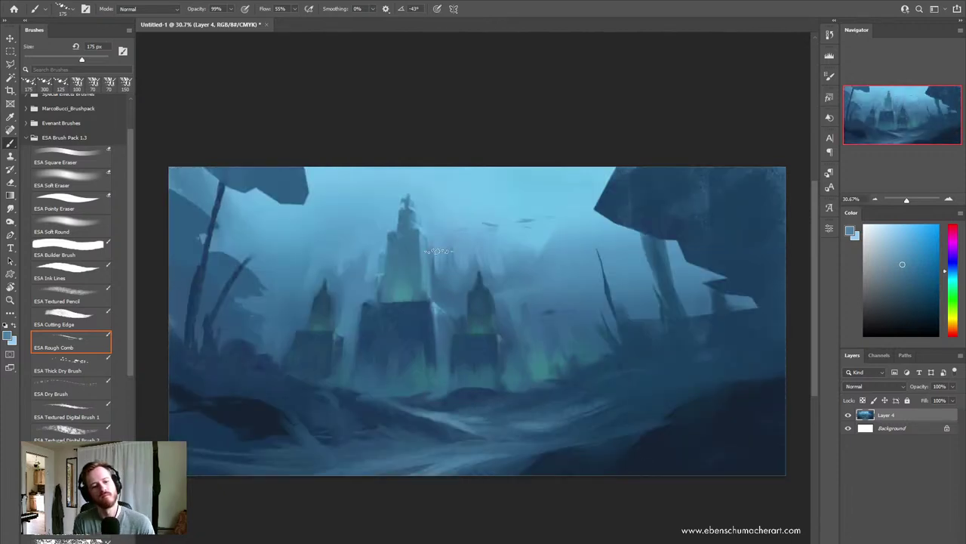
# Step: Brighten and extend the waterfall beside the central tower with light blue strokes
pyautogui.keyDown('alt'); pyautogui.click(447, 308); pyautogui.keyUp('alt')
pyautogui.moveTo(447, 308); pyautogui.dragTo(440, 371)
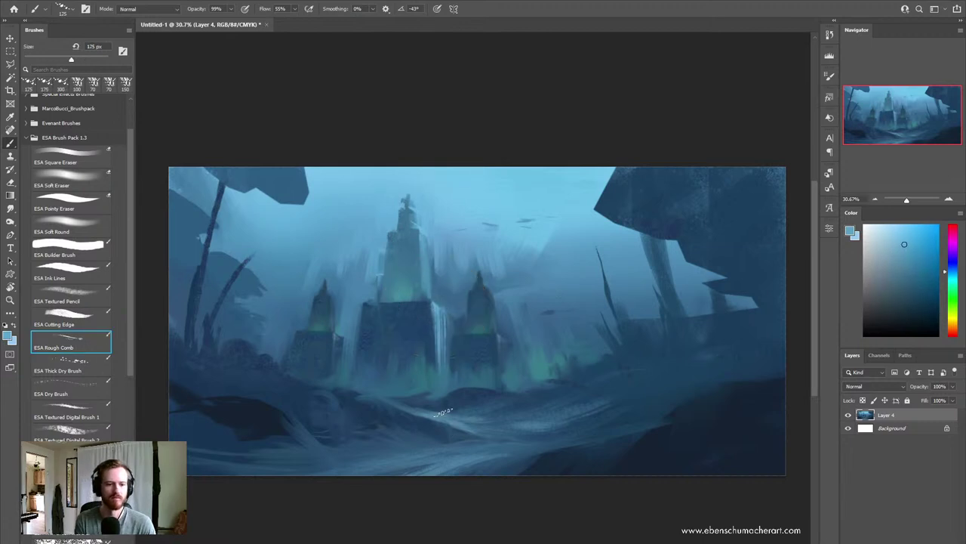
pyautogui.moveTo(439, 306); pyautogui.dragTo(443, 381)
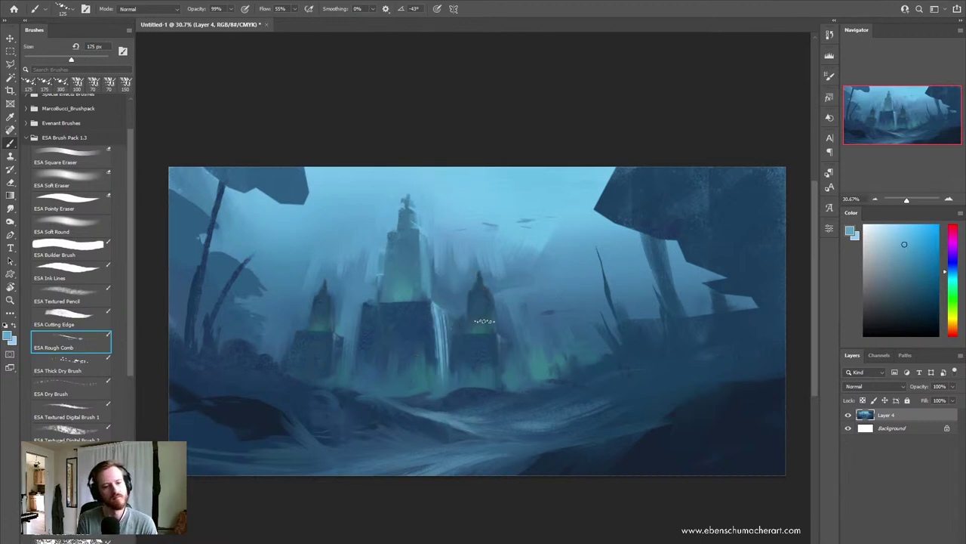
pyautogui.press('[')
pyautogui.press('[')
pyautogui.press('[')
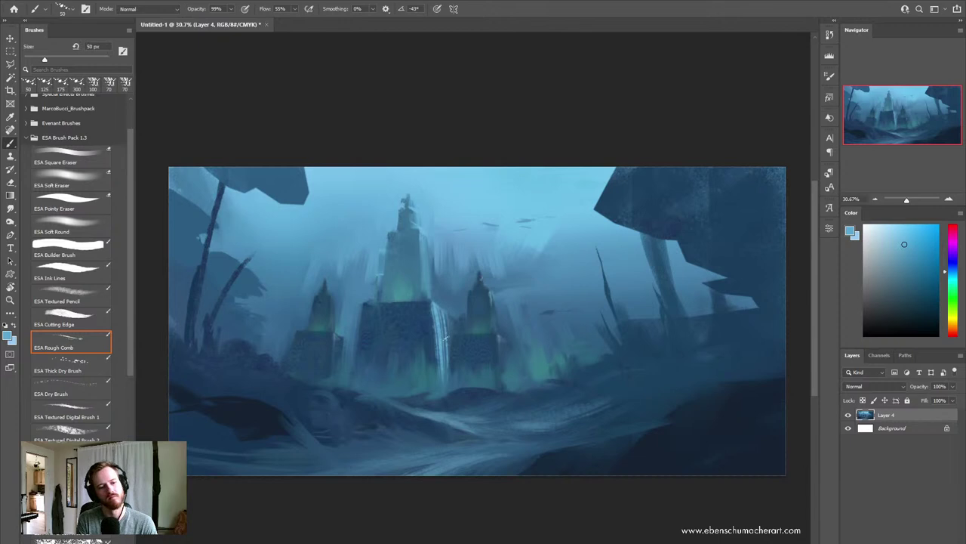
# Step: Sample a darker blue with the Mixer Brush, toggling between blending and painting brushes
pyautogui.hotkey('shift', 'b')
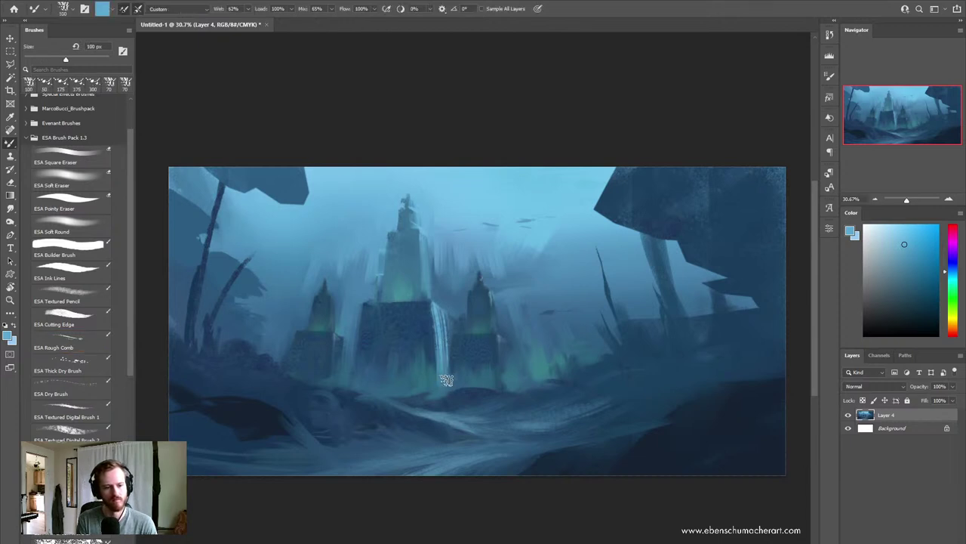
pyautogui.keyDown('alt'); pyautogui.click(453, 381); pyautogui.keyUp('alt')
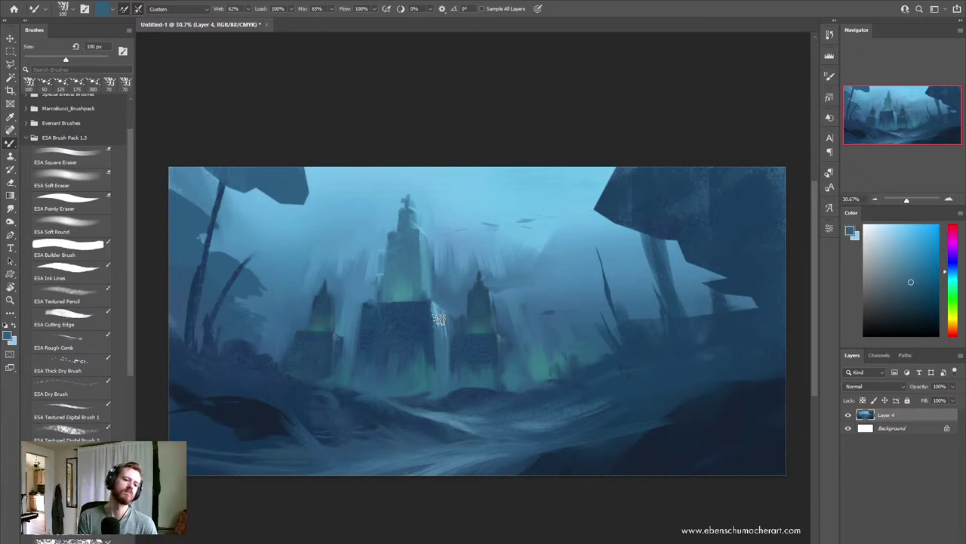
pyautogui.hotkey('shift', 'b')
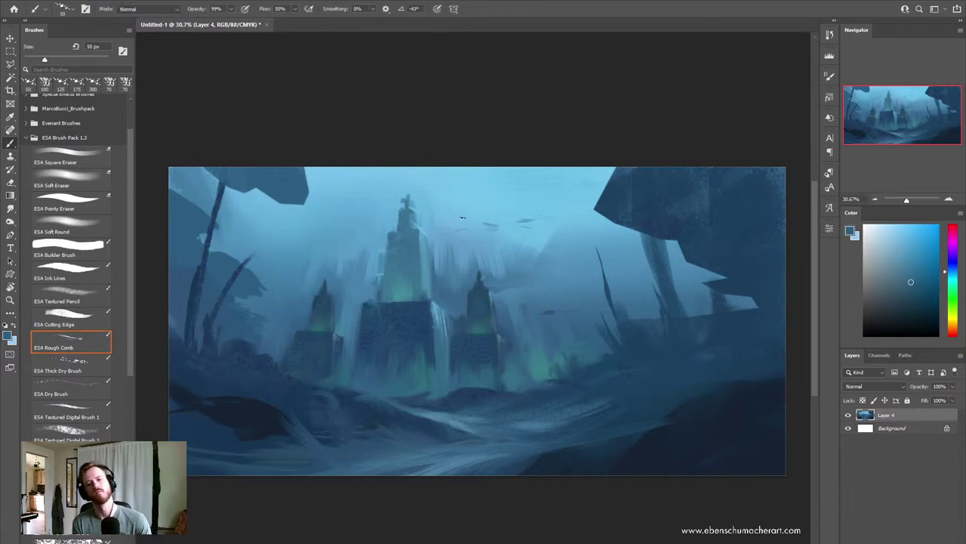
pyautogui.hotkey('shift', 'b')
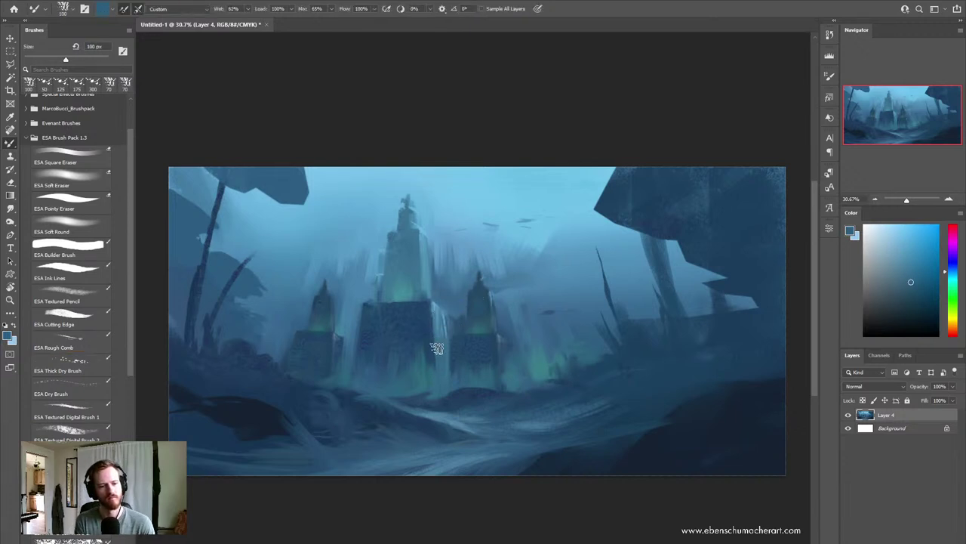
pyautogui.hotkey('shift', 'b')
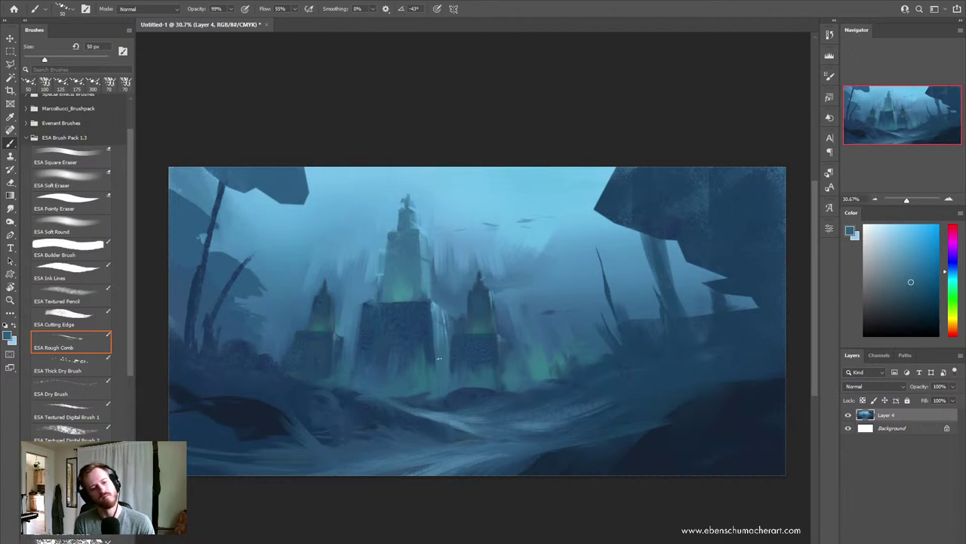
# Step: Unflip the canvas, Mixer-Brush a faint light streak beside the central tower, then sample dark blue
pyautogui.press('h')
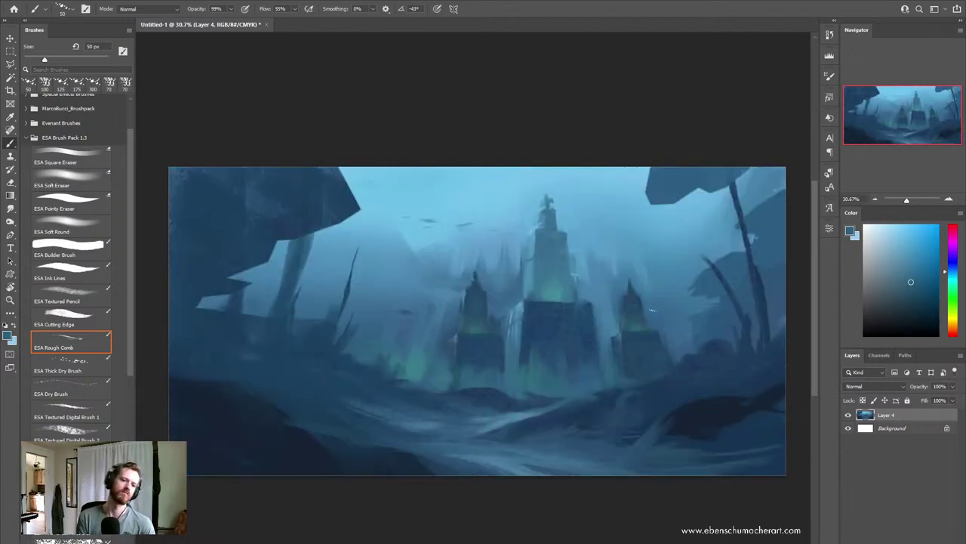
pyautogui.hotkey('shift', 'b')
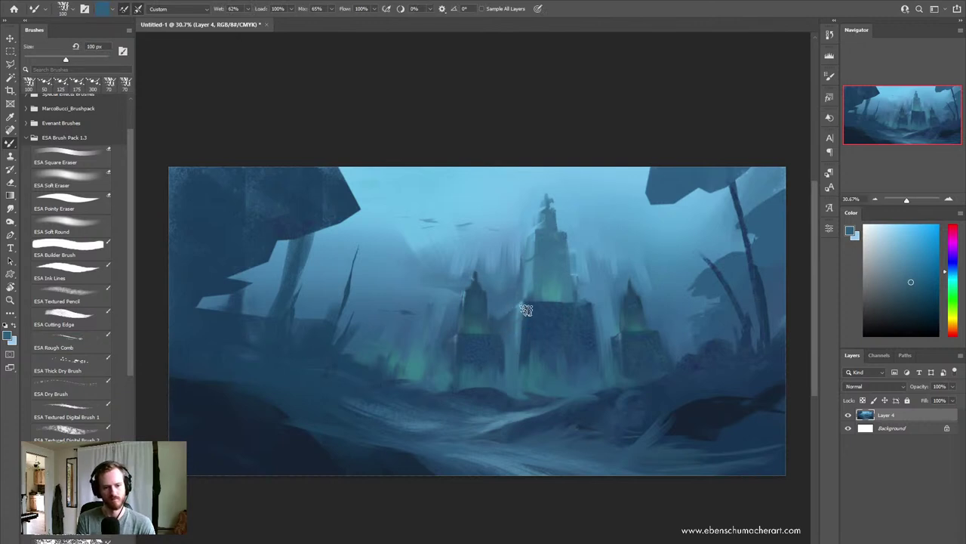
pyautogui.moveTo(521, 310)
pyautogui.mouseDown()
pyautogui.moveTo(518, 362)
pyautogui.moveTo(536, 352)
pyautogui.moveTo(526, 346)
pyautogui.mouseUp()
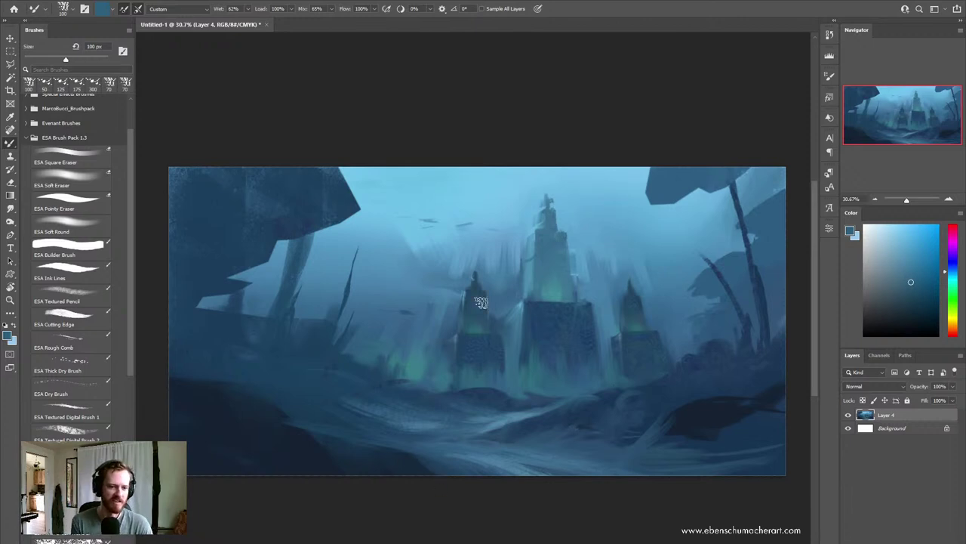
pyautogui.keyDown('alt'); pyautogui.click(684, 425); pyautogui.keyUp('alt')
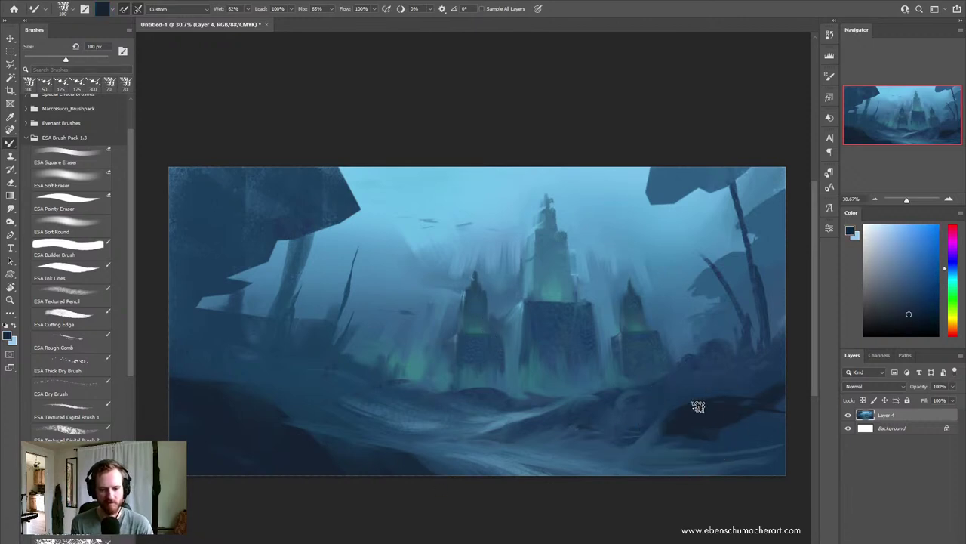
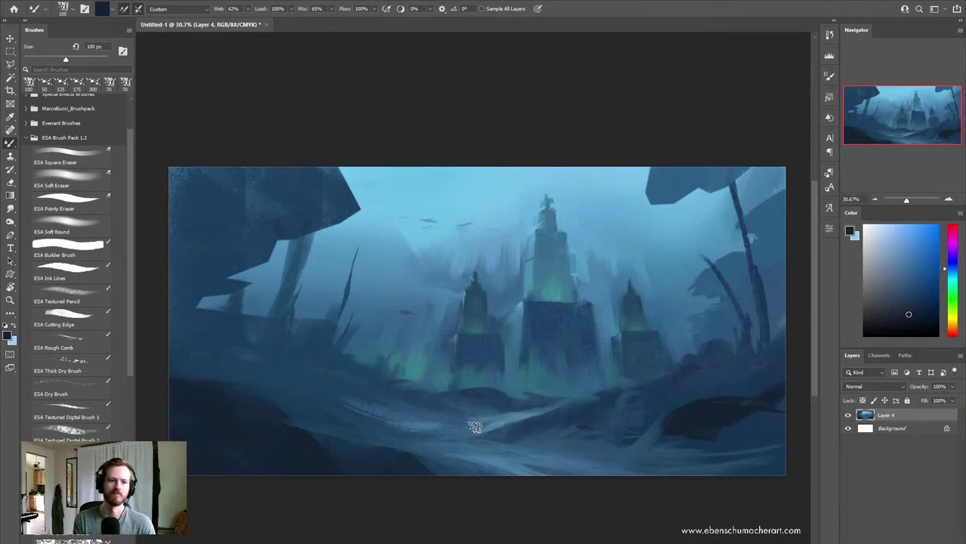
# Step: Sample a range of lighter and darker blues from the water and foreground rocks
pyautogui.keyDown('alt'); pyautogui.click(345, 387); pyautogui.keyUp('alt')
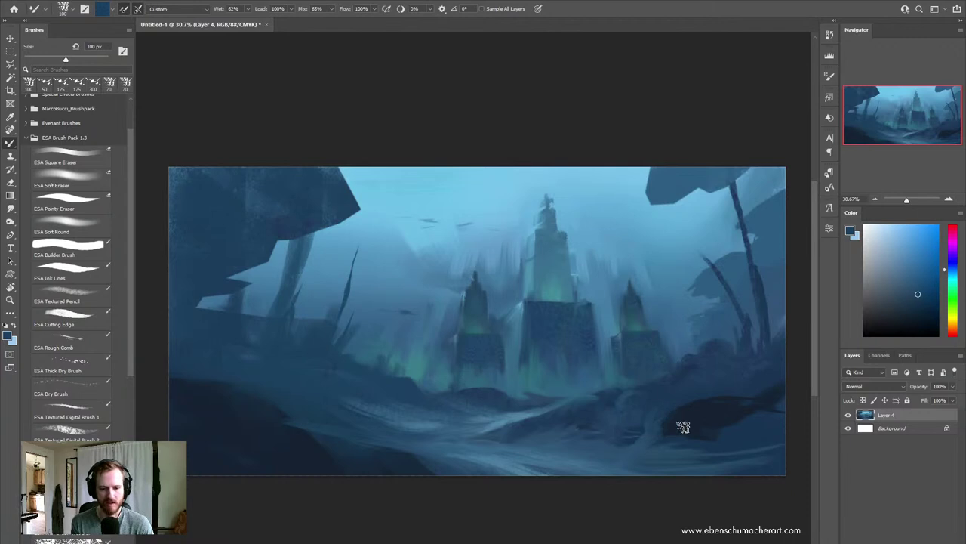
pyautogui.keyDown('alt'); pyautogui.click(644, 450); pyautogui.keyUp('alt')
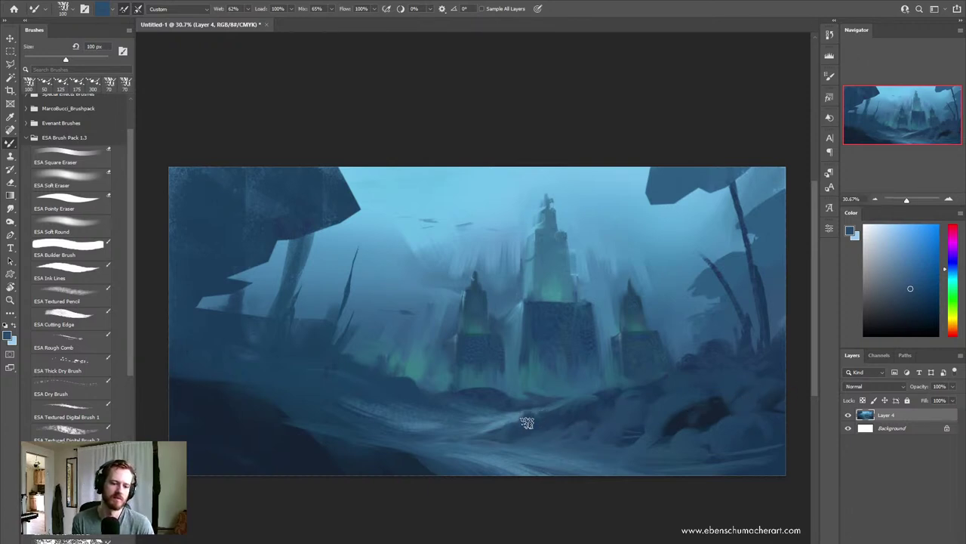
pyautogui.keyDown('alt'); pyautogui.click(571, 394); pyautogui.keyUp('alt')
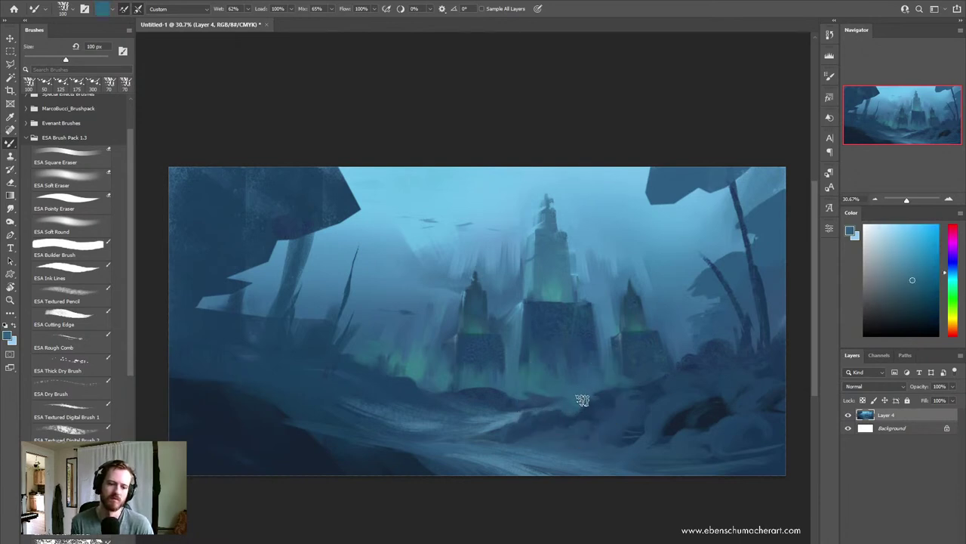
pyautogui.keyDown('alt'); pyautogui.click(590, 413); pyautogui.keyUp('alt')
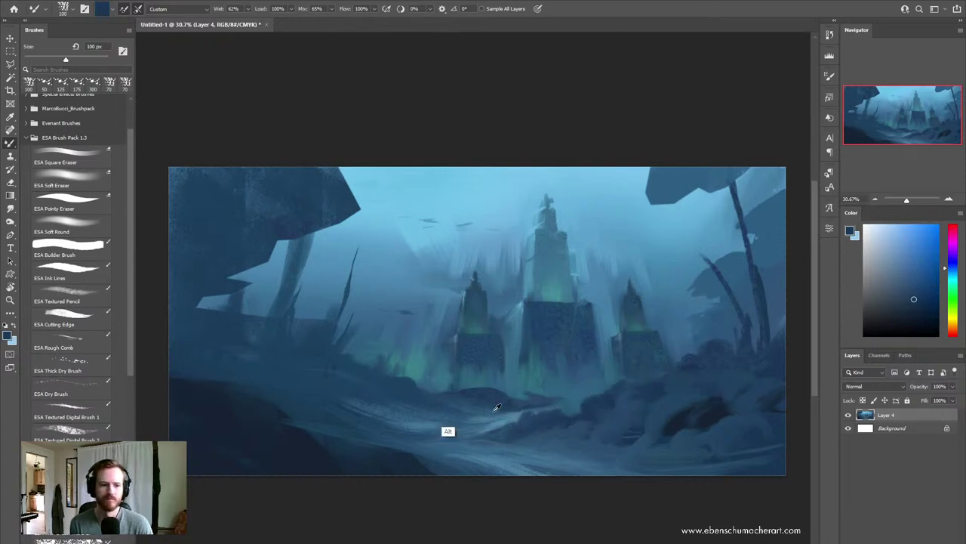
pyautogui.keyDown('alt'); pyautogui.click(683, 406); pyautogui.keyUp('alt')
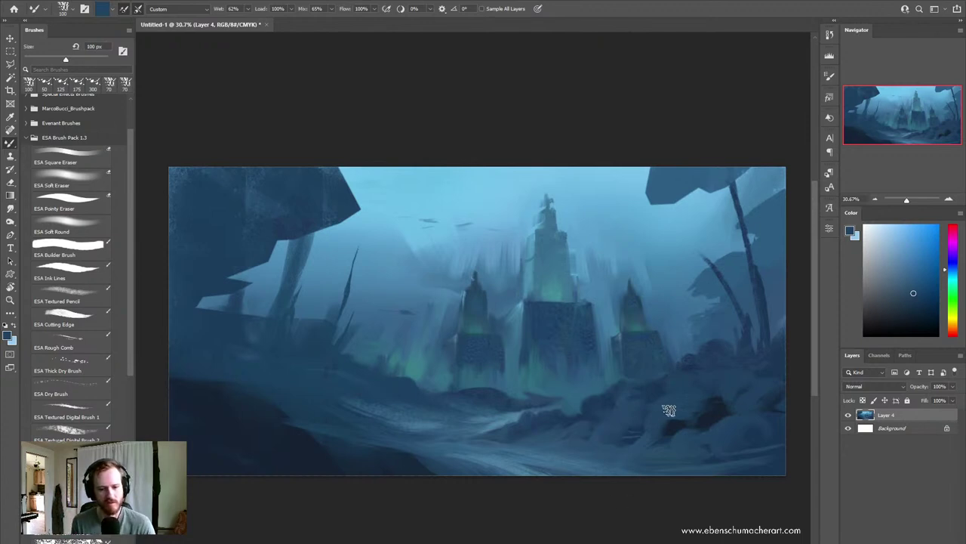
pyautogui.keyDown('alt'); pyautogui.click(708, 445); pyautogui.keyUp('alt')
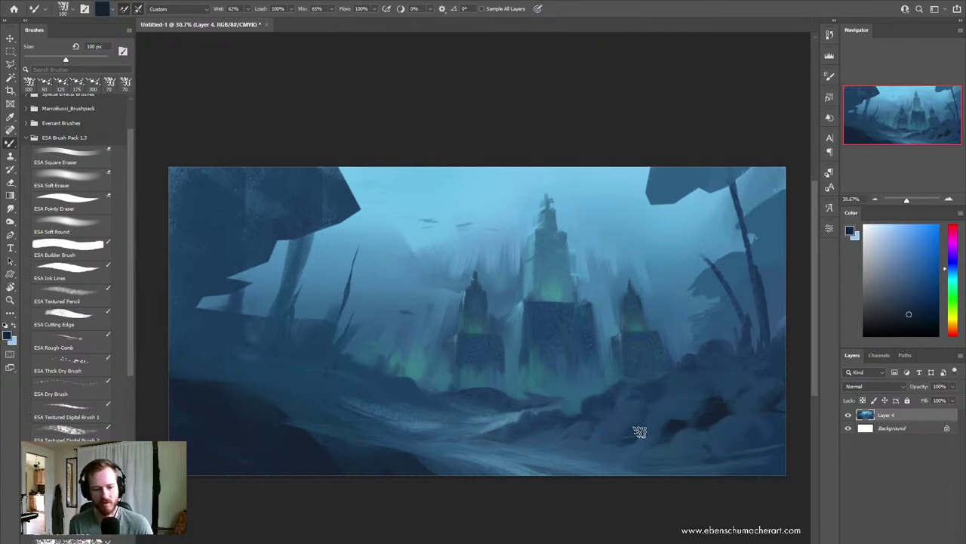
# Step: Smear a darker blue tone along the lower foreground with the Mixer Brush
pyautogui.hotkey('shift', 'b')
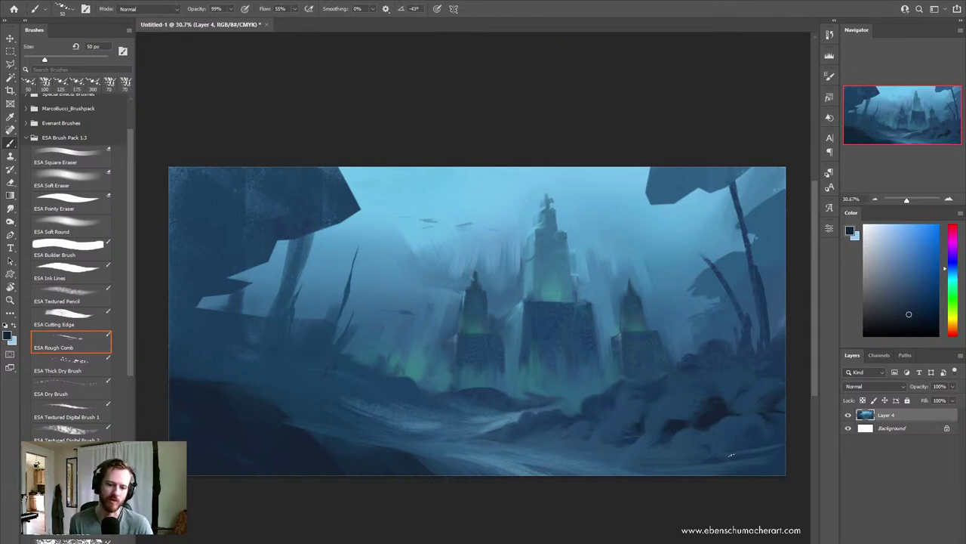
pyautogui.hotkey('shift', 'b')
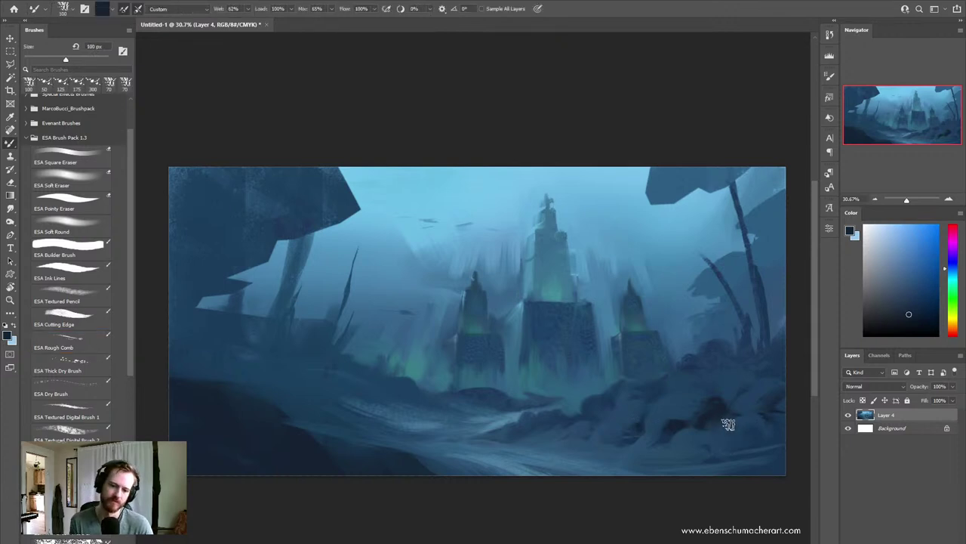
pyautogui.keyDown('alt'); pyautogui.click(729, 422); pyautogui.keyUp('alt')
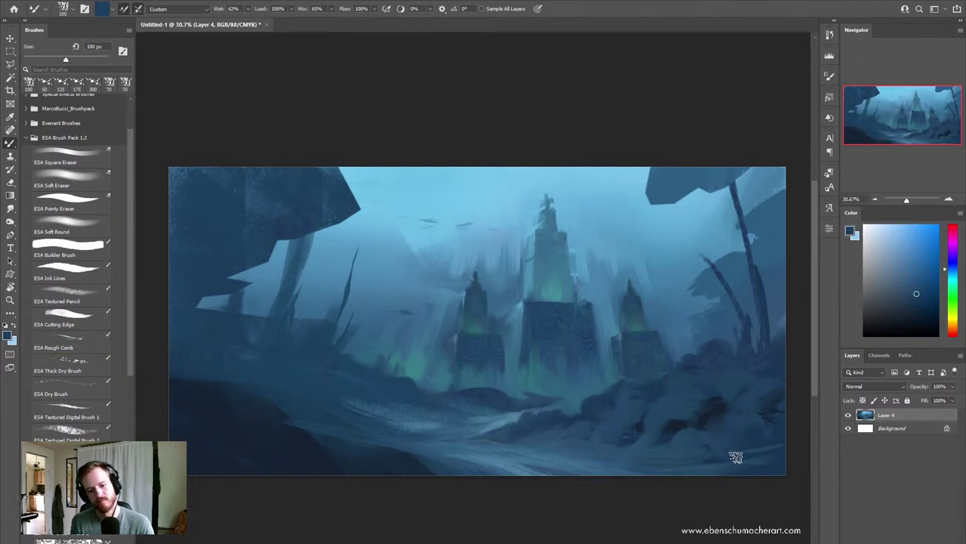
pyautogui.press('b')
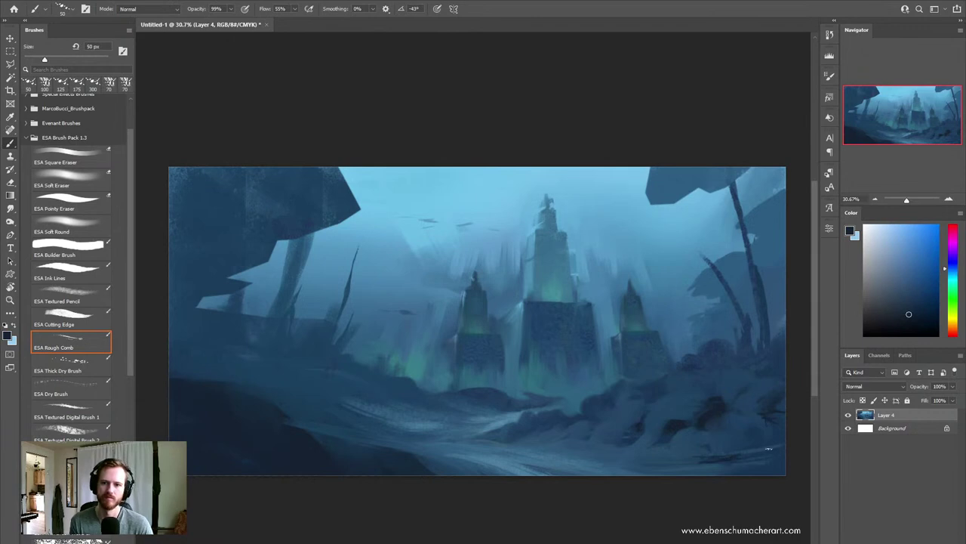
pyautogui.hotkey('shift', 'b')
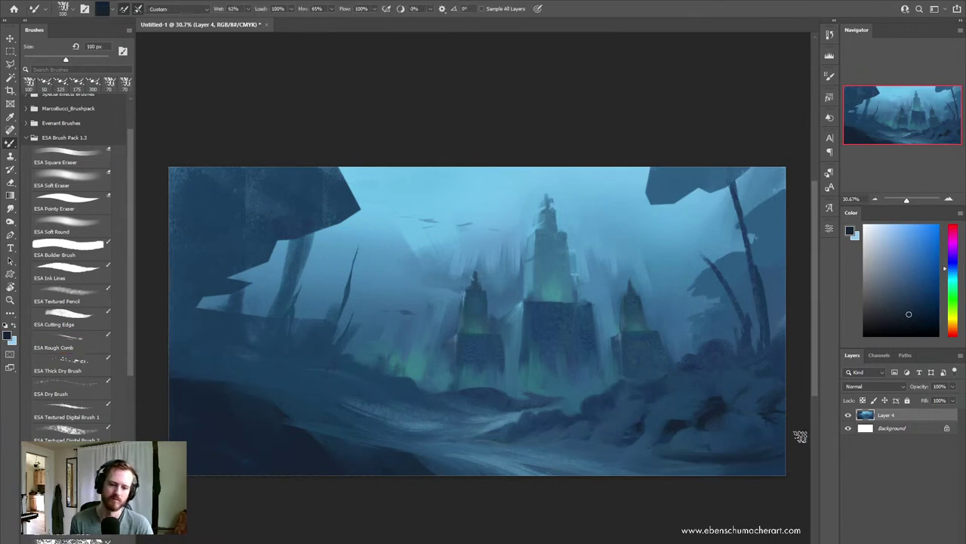
pyautogui.moveTo(749, 455); pyautogui.dragTo(635, 453)
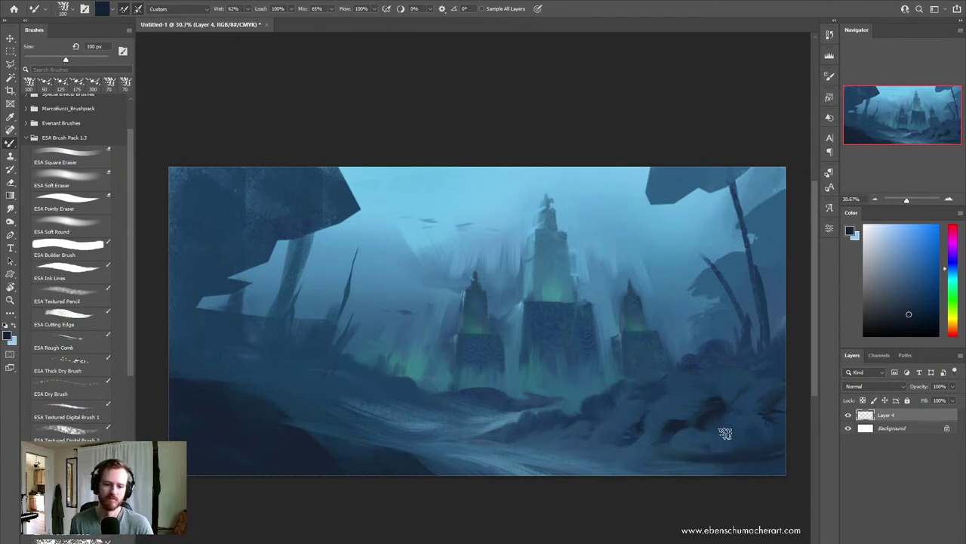
# Step: Set the ESA Rough Comb brush to 80 px, then pick a darker blue and a muted green
pyautogui.hotkey('shift', 'b')
pyautogui.keyDown('alt'); pyautogui.click(681, 449); pyautogui.keyUp('alt')
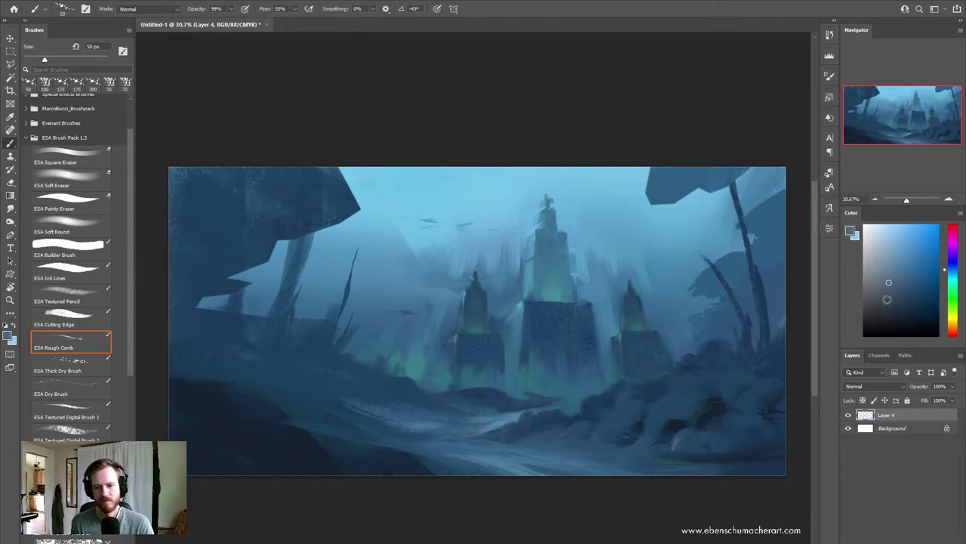
pyautogui.click(886, 300)
pyautogui.press(']')
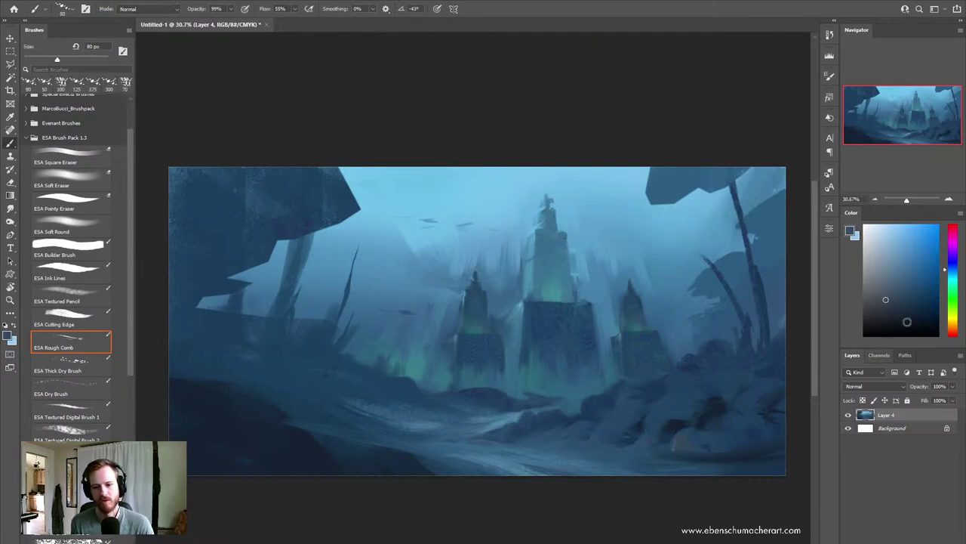
pyautogui.click(952, 289)
pyautogui.click(887, 295)
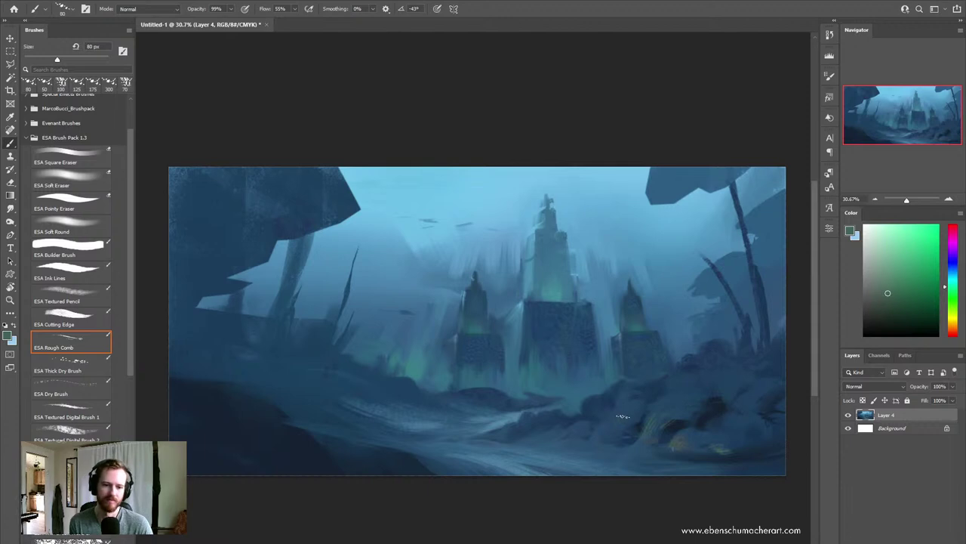
# Step: Blend a darker yellow-green into the lower-right rocks with the Mixer Brush
pyautogui.hotkey('shift', 'b')
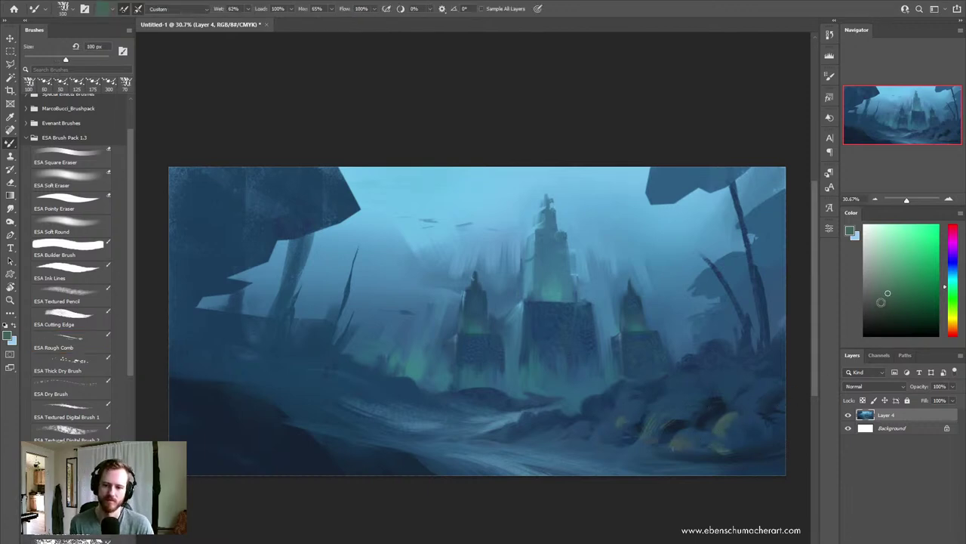
pyautogui.click(879, 304)
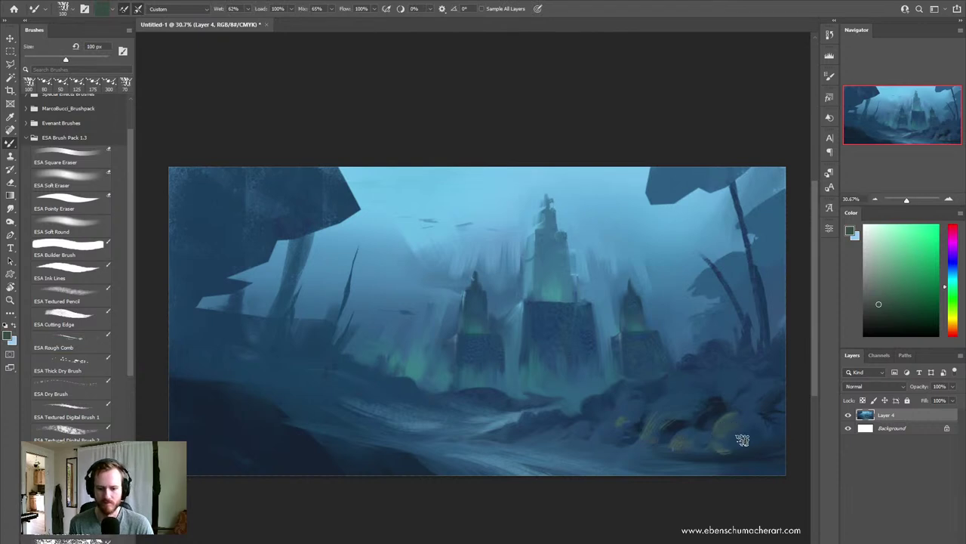
pyautogui.moveTo(742, 440); pyautogui.dragTo(674, 444)
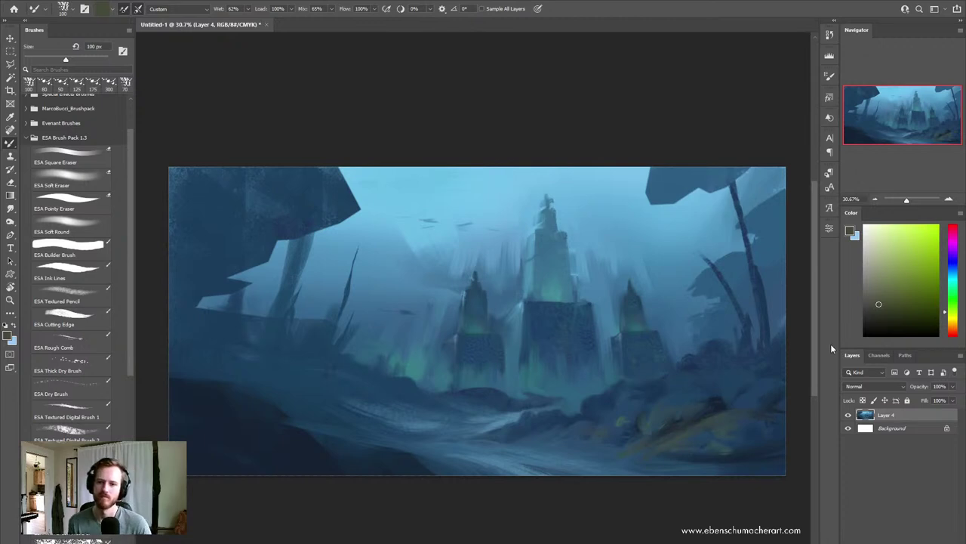
# Step: Resample darker blues from the lower-right and lower-left foreground rocks
pyautogui.keyDown('alt'); pyautogui.click(716, 442); pyautogui.keyUp('alt')
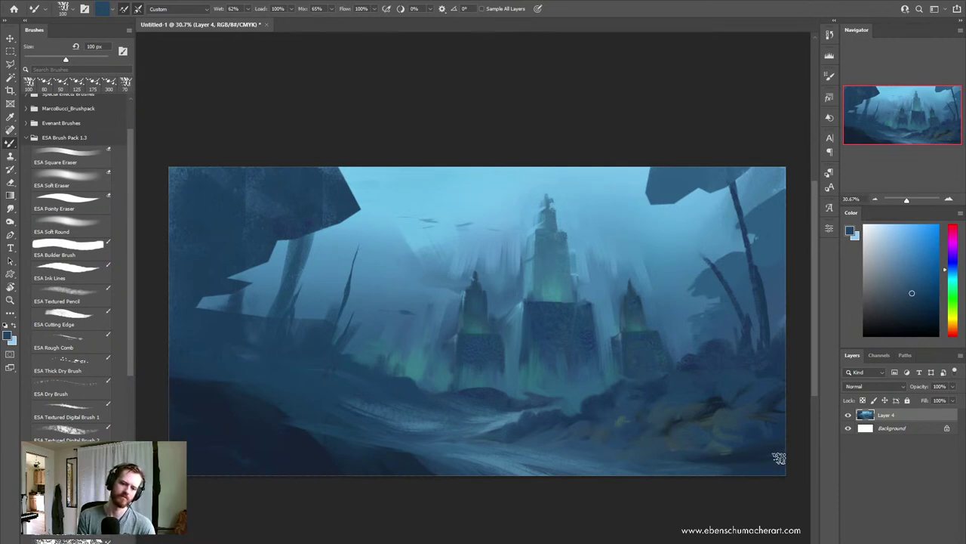
pyautogui.keyDown('alt'); pyautogui.click(610, 475); pyautogui.keyUp('alt')
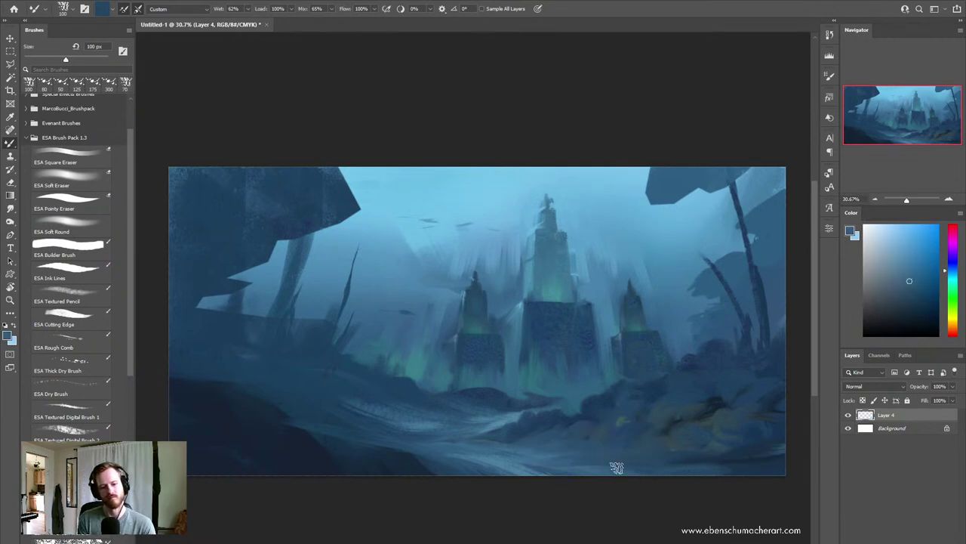
pyautogui.keyDown('alt'); pyautogui.click(604, 468); pyautogui.keyUp('alt')
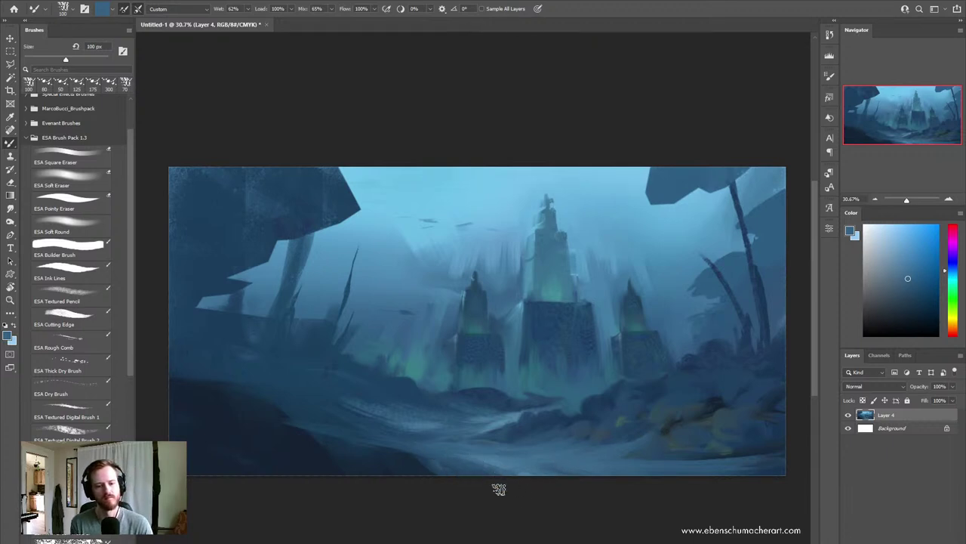
pyautogui.press('alt')
pyautogui.keyDown('alt'); pyautogui.click(696, 404); pyautogui.keyUp('alt')
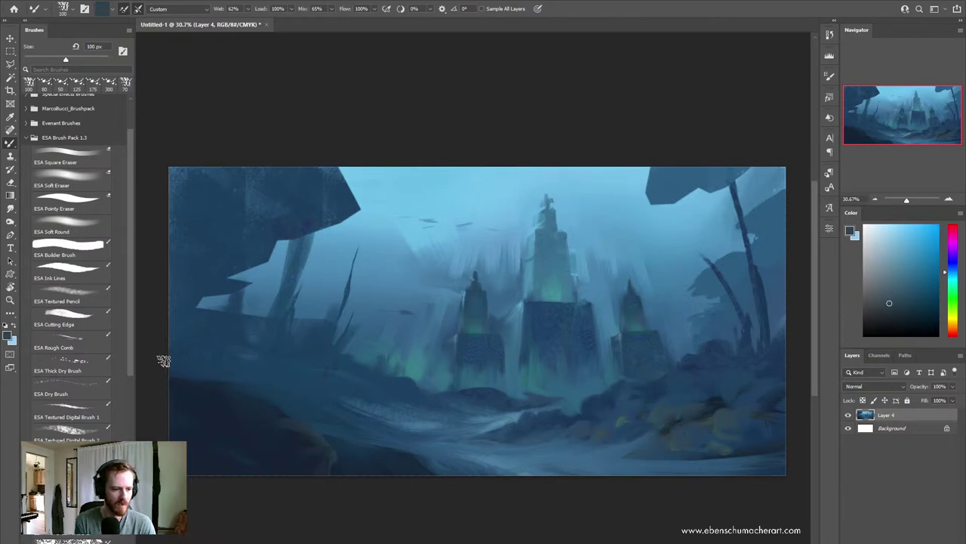
pyautogui.keyDown('alt'); pyautogui.click(209, 400); pyautogui.keyUp('alt')
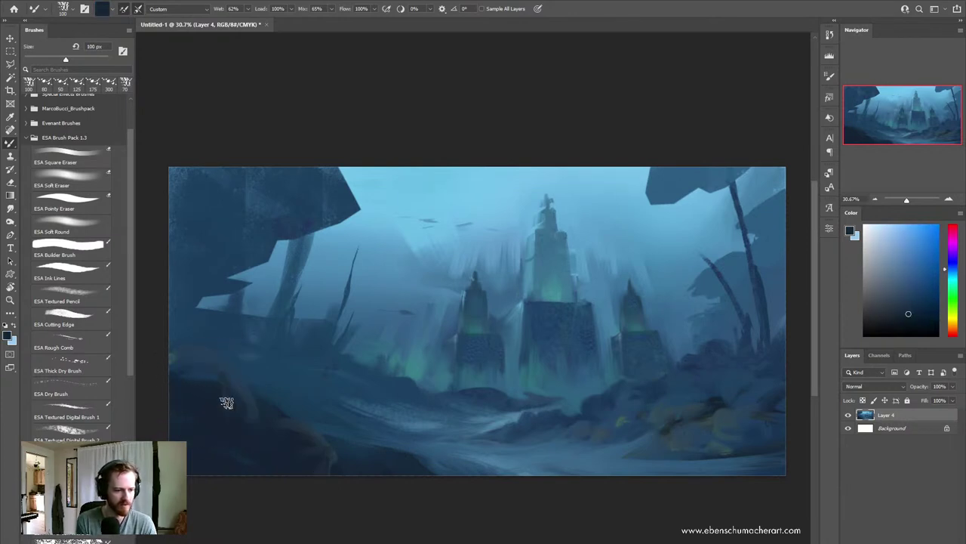
pyautogui.press('.')
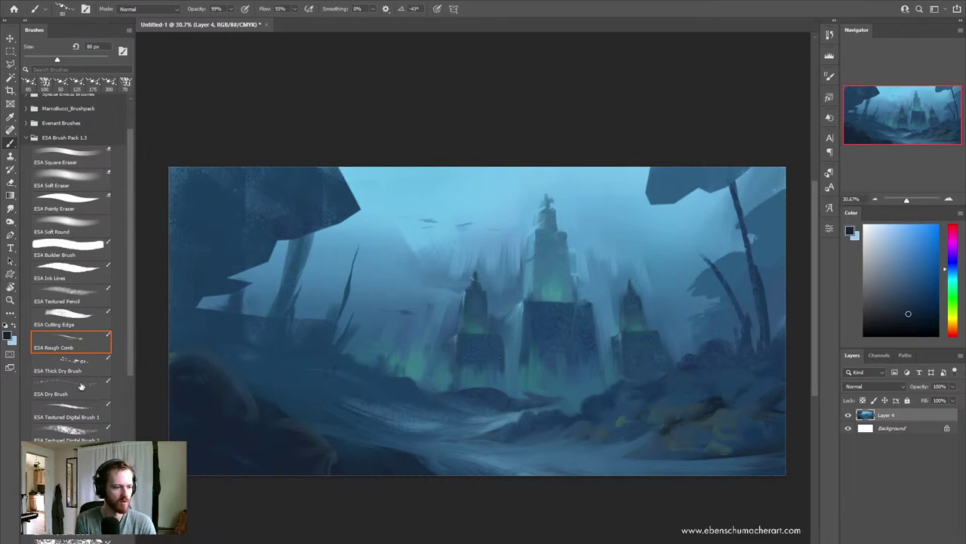
# Step: Paint a dark rock in the lower-left foreground with a textured brush at 125 and 100 px
pyautogui.click(75, 362)
pyautogui.click(75, 426)
pyautogui.press('[')
pyautogui.press('[')
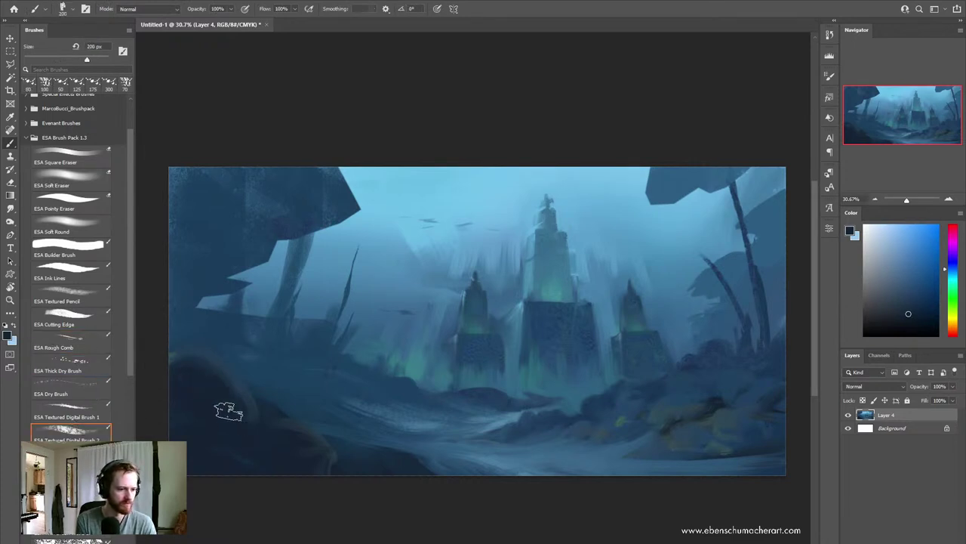
pyautogui.moveTo(202, 364); pyautogui.dragTo(254, 432)
pyautogui.press('[')
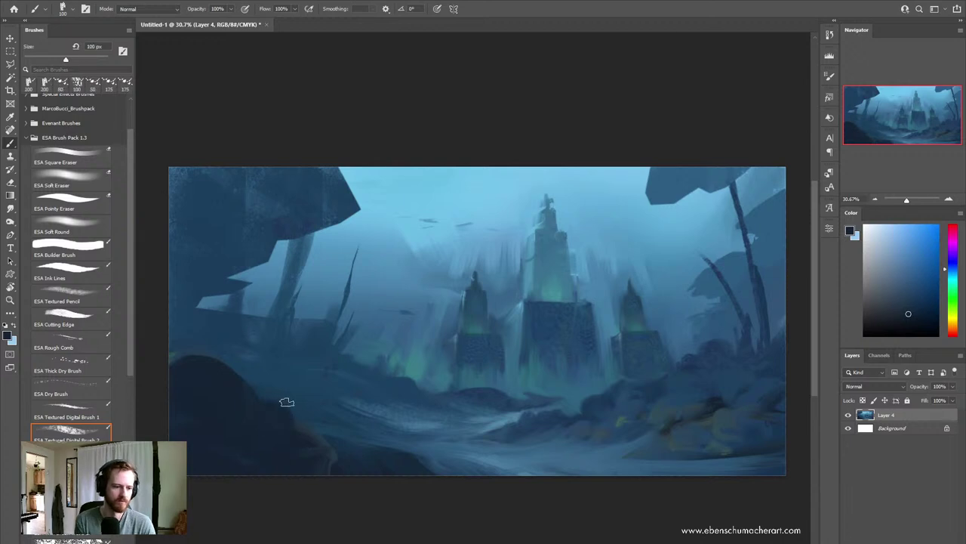
pyautogui.moveTo(286, 401); pyautogui.dragTo(292, 427)
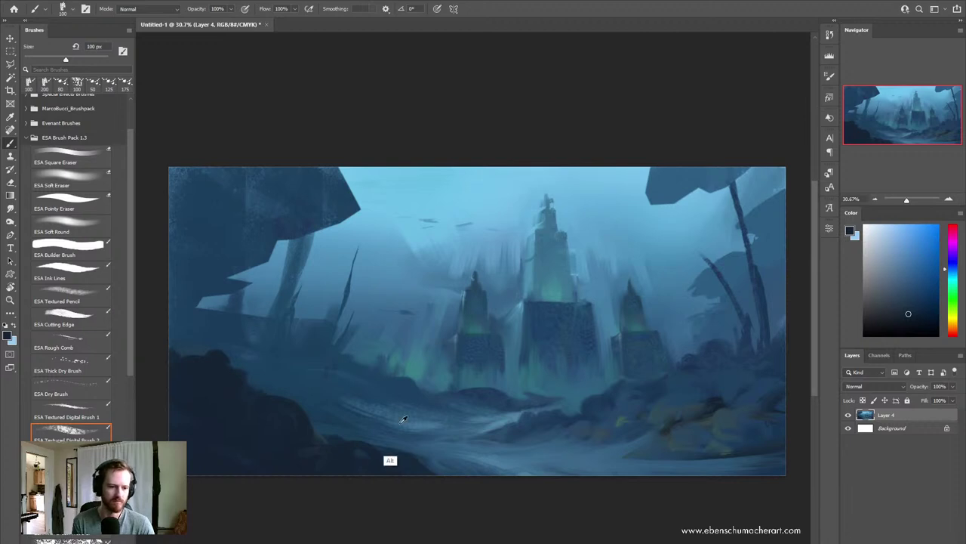
# Step: Haze the towers with lighter blues at 200 px, then flip the canvas horizontally
pyautogui.keyDown('alt'); pyautogui.click(216, 349); pyautogui.keyUp('alt')
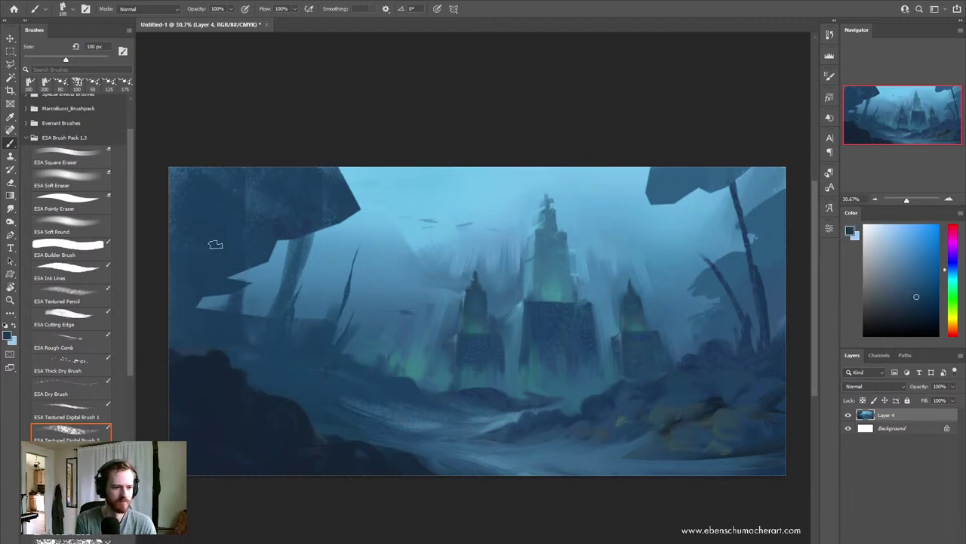
pyautogui.keyDown('alt'); pyautogui.click(384, 406); pyautogui.keyUp('alt')
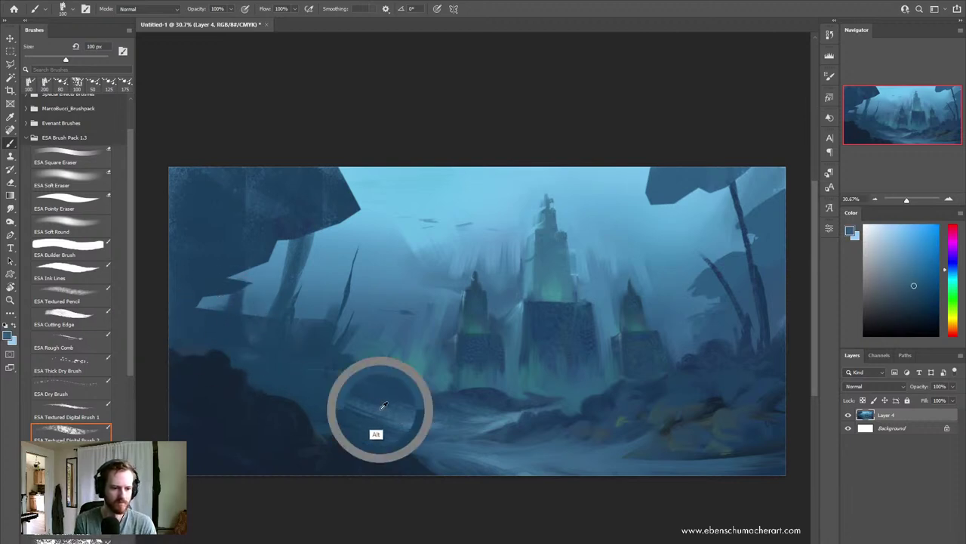
pyautogui.press(']')
pyautogui.press(']')
pyautogui.press(']')
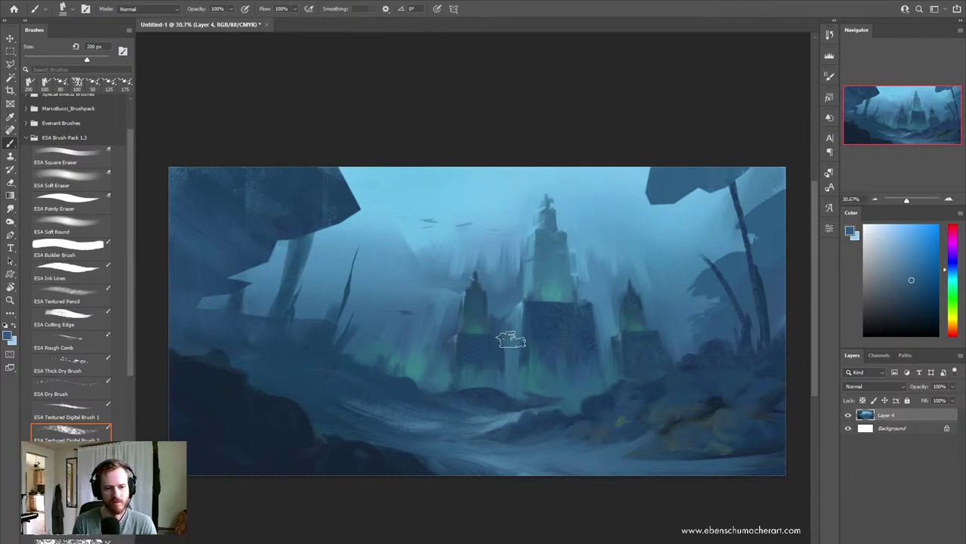
pyautogui.keyDown('alt'); pyautogui.click(427, 216); pyautogui.keyUp('alt')
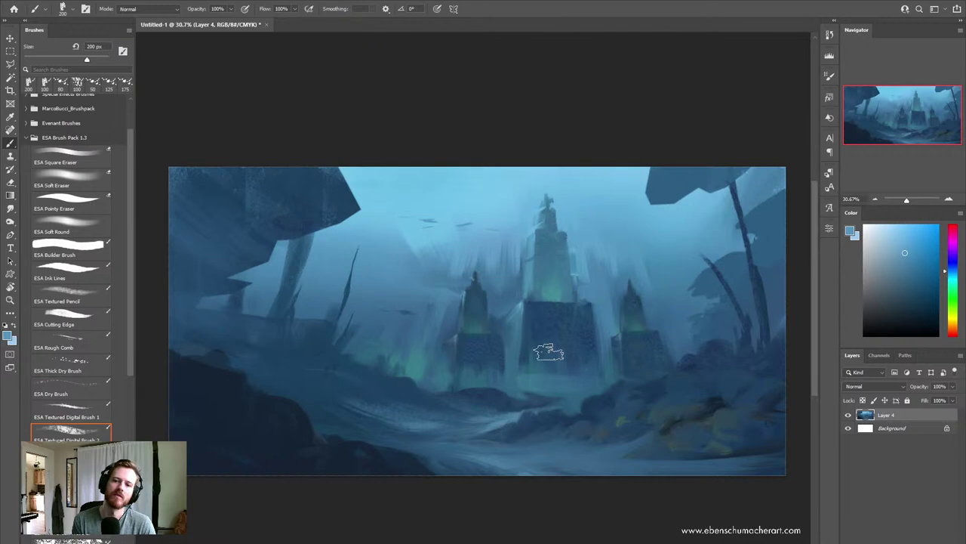
pyautogui.keyDown('alt'); pyautogui.click(679, 321); pyautogui.keyUp('alt')
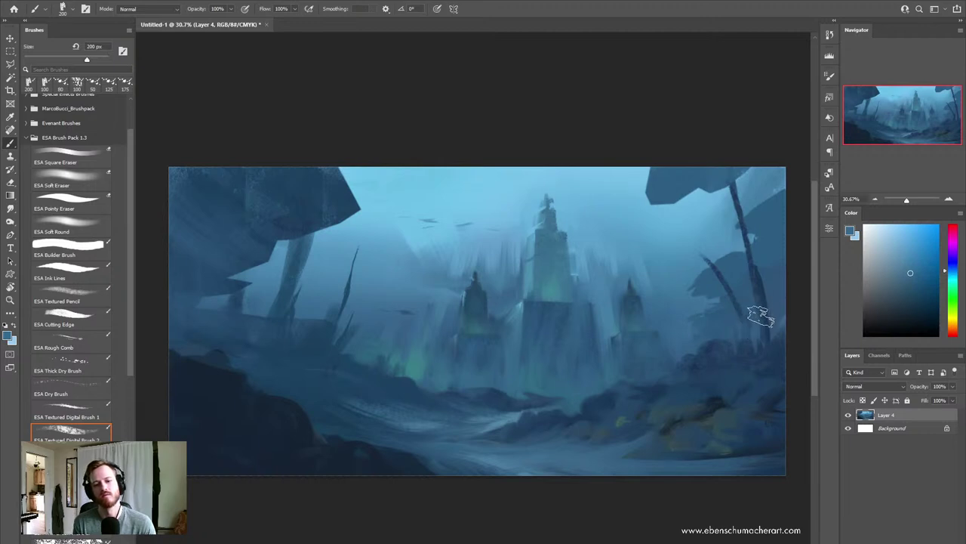
pyautogui.press('alt')
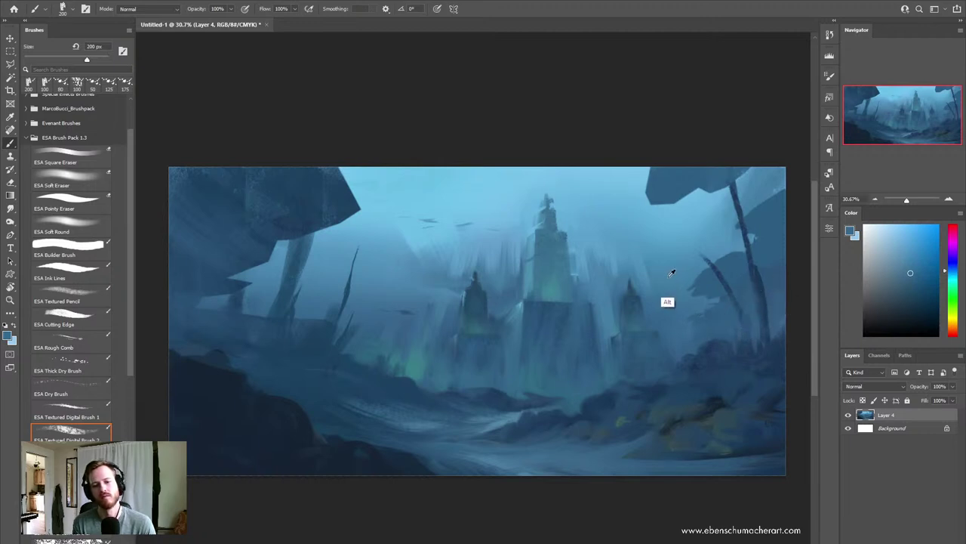
pyautogui.keyDown('alt'); pyautogui.click(671, 272); pyautogui.keyUp('alt')
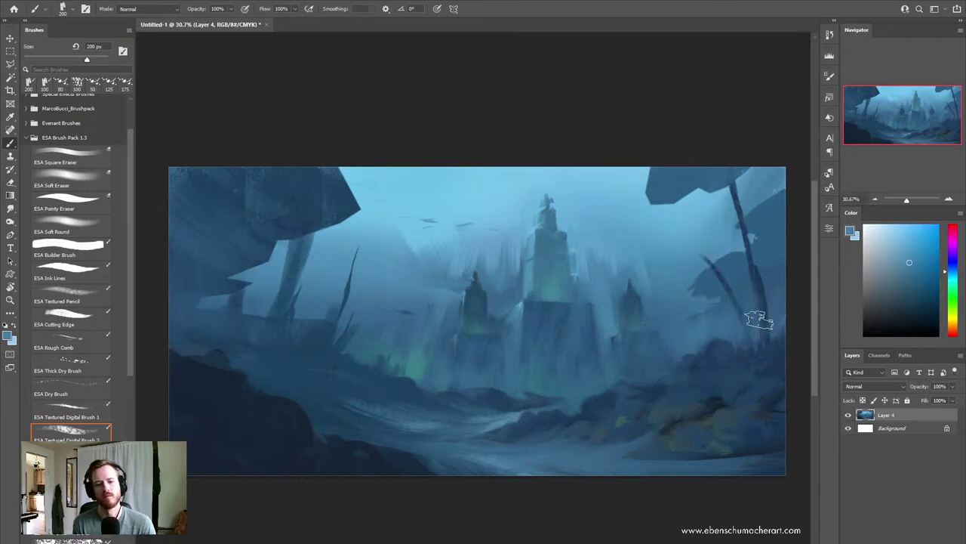
pyautogui.press('h')
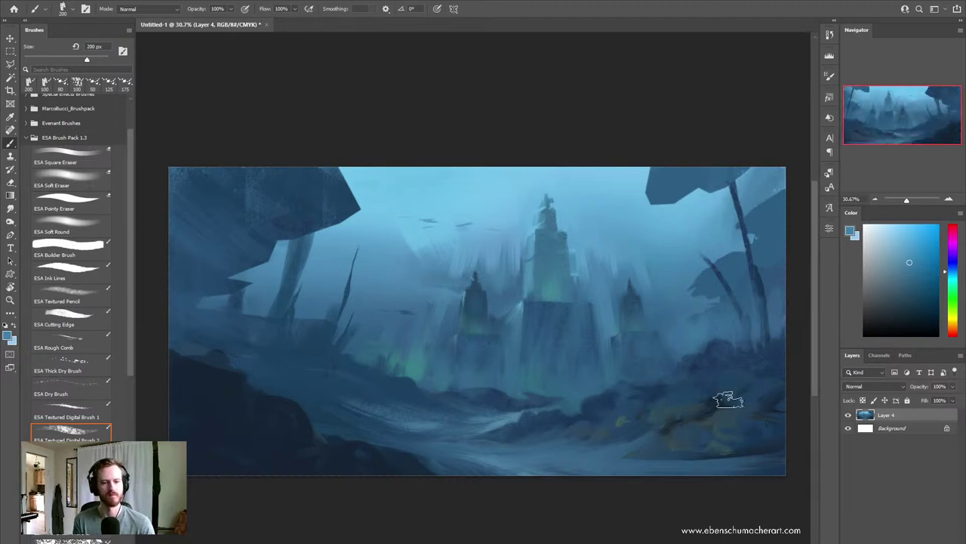
# Step: Smear vertical blue strokes over the central tower with the Mixer Brush
pyautogui.hotkey('shift', 'b')
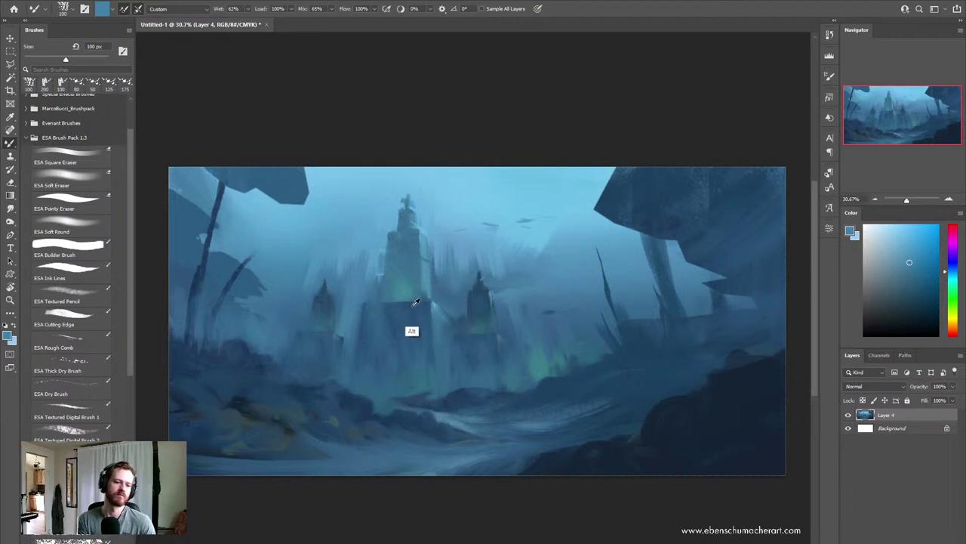
pyautogui.moveTo(410, 330); pyautogui.dragTo(362, 308)
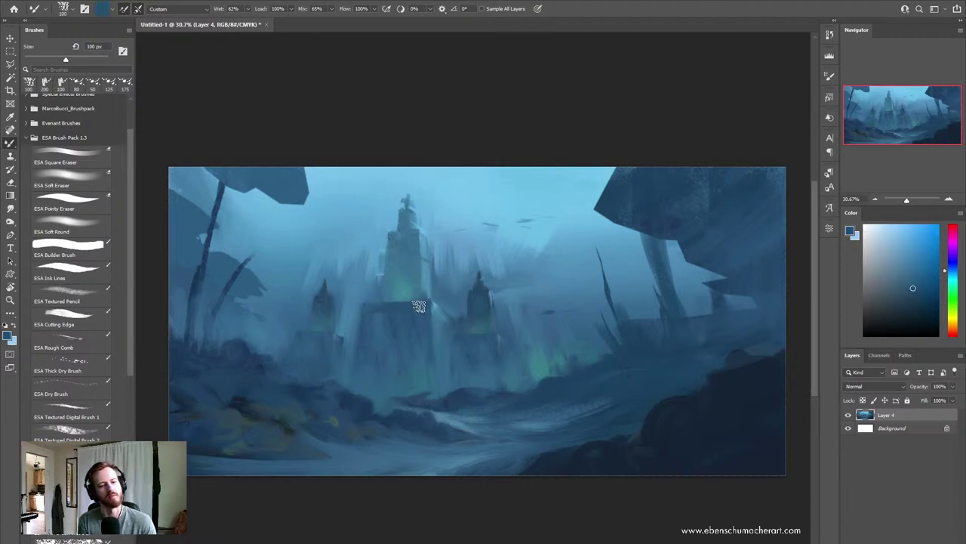
pyautogui.keyDown('alt'); pyautogui.click(390, 259); pyautogui.keyUp('alt')
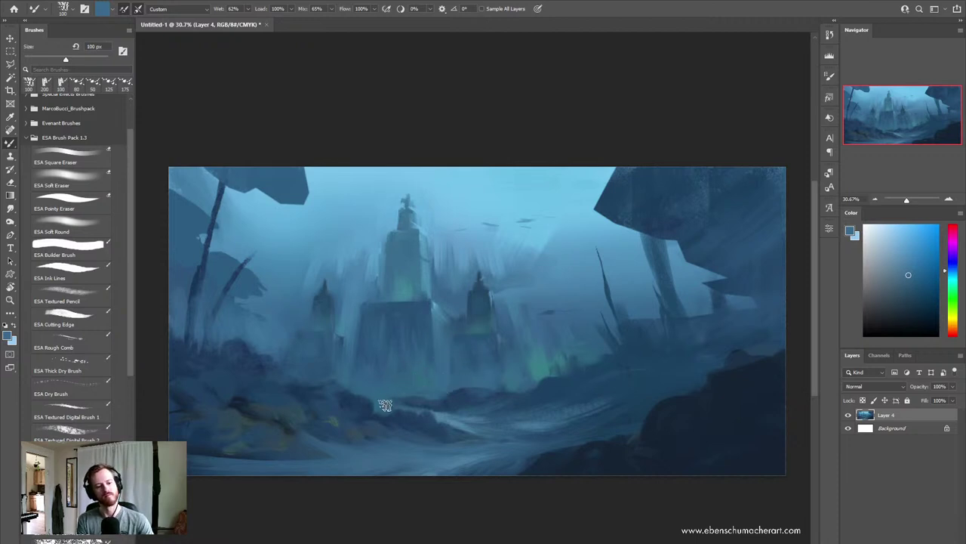
pyautogui.keyDown('alt'); pyautogui.click(433, 386); pyautogui.keyUp('alt')
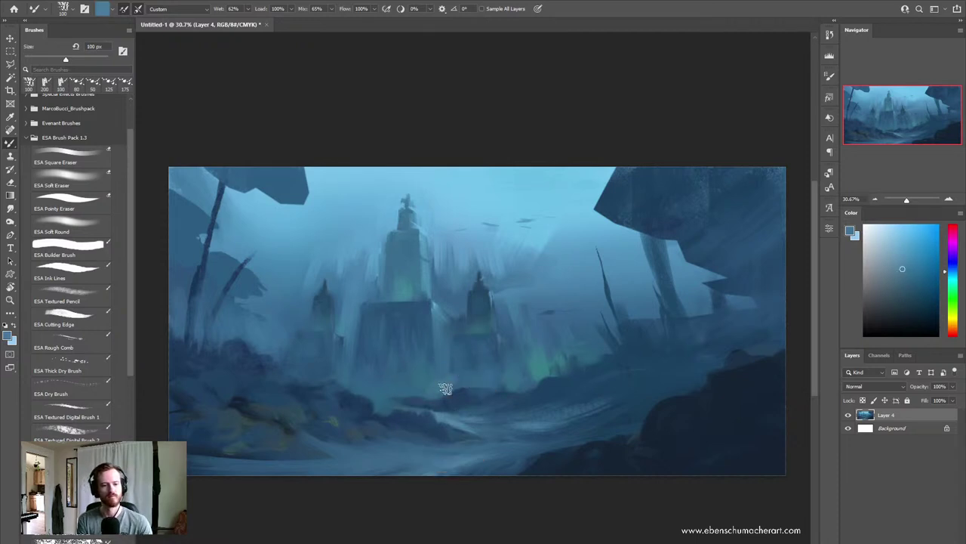
pyautogui.keyDown('alt'); pyautogui.click(540, 215); pyautogui.keyUp('alt')
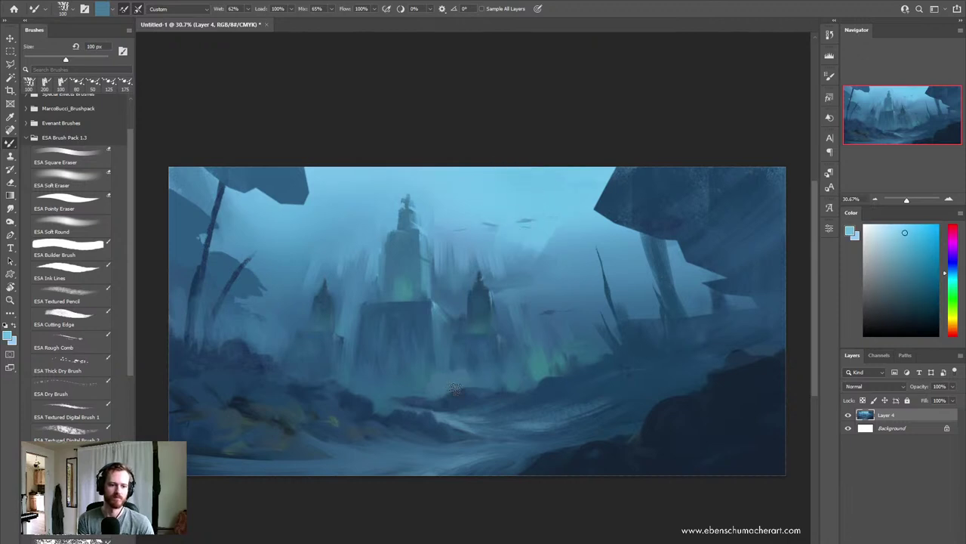
# Step: Blend darker blues at 125 px, flip the canvas back, and bring up Hue/Saturation
pyautogui.press('[')
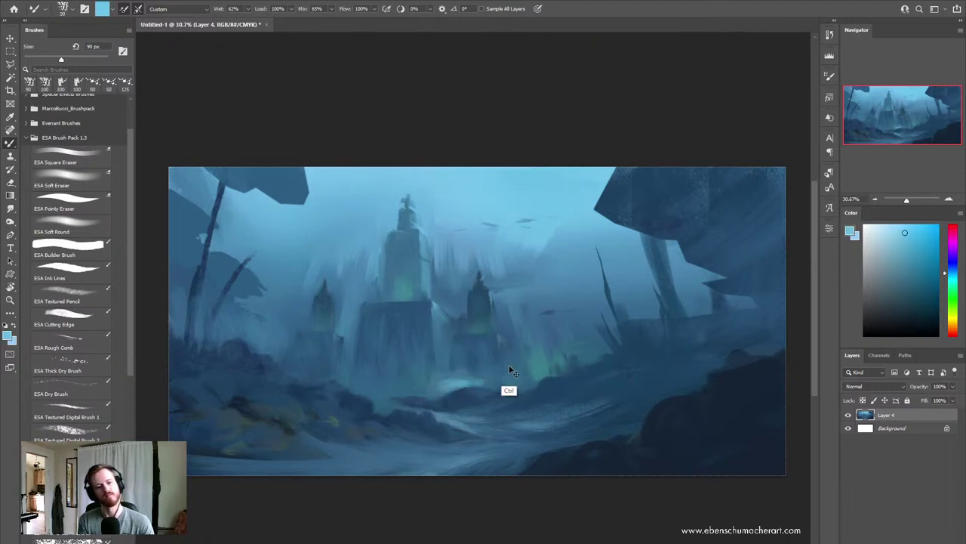
pyautogui.press(']')
pyautogui.press(']')
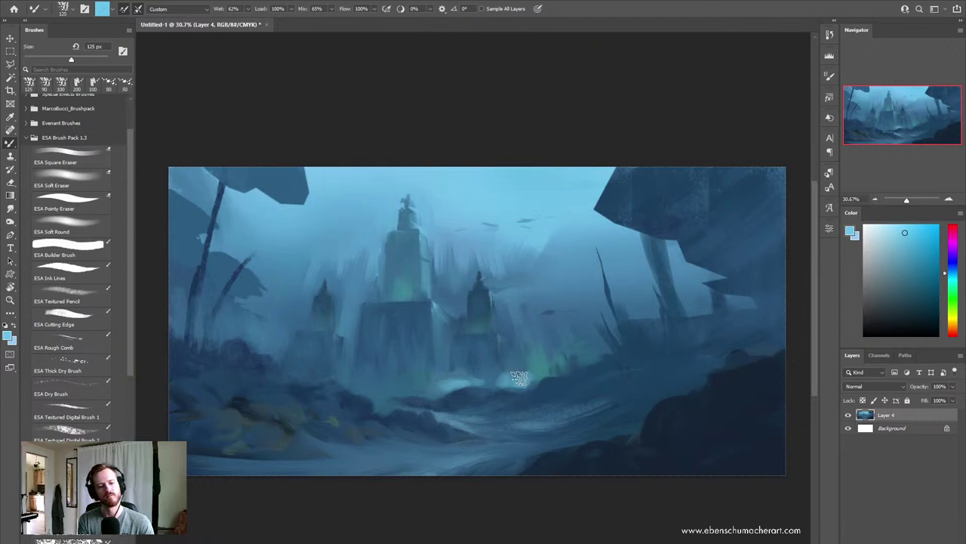
pyautogui.keyDown('alt'); pyautogui.click(566, 286); pyautogui.keyUp('alt')
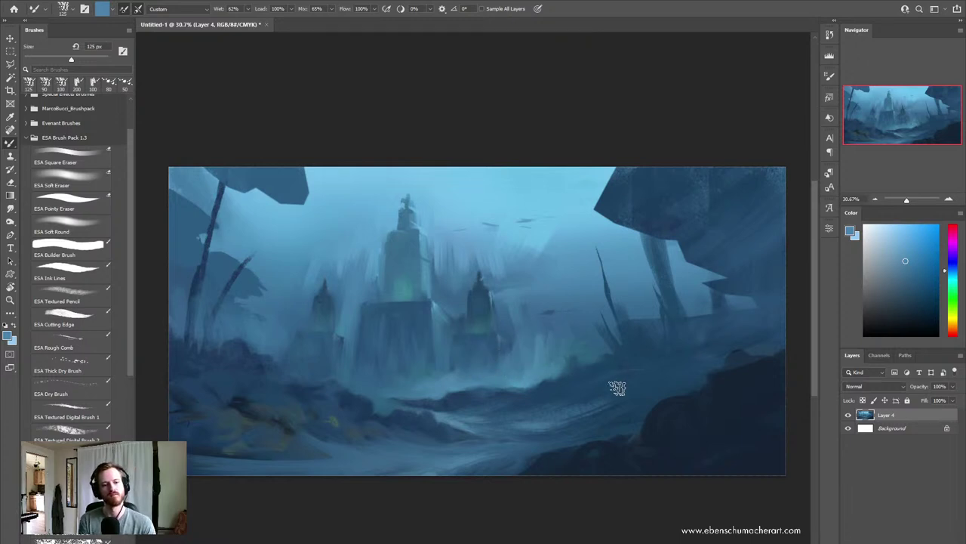
pyautogui.press('h')
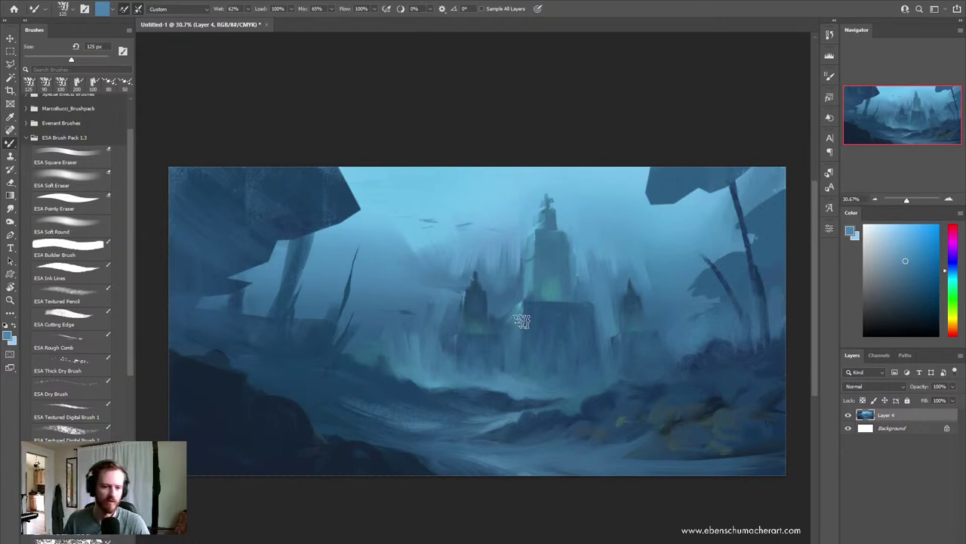
pyautogui.keyDown('alt'); pyautogui.click(387, 351); pyautogui.keyUp('alt')
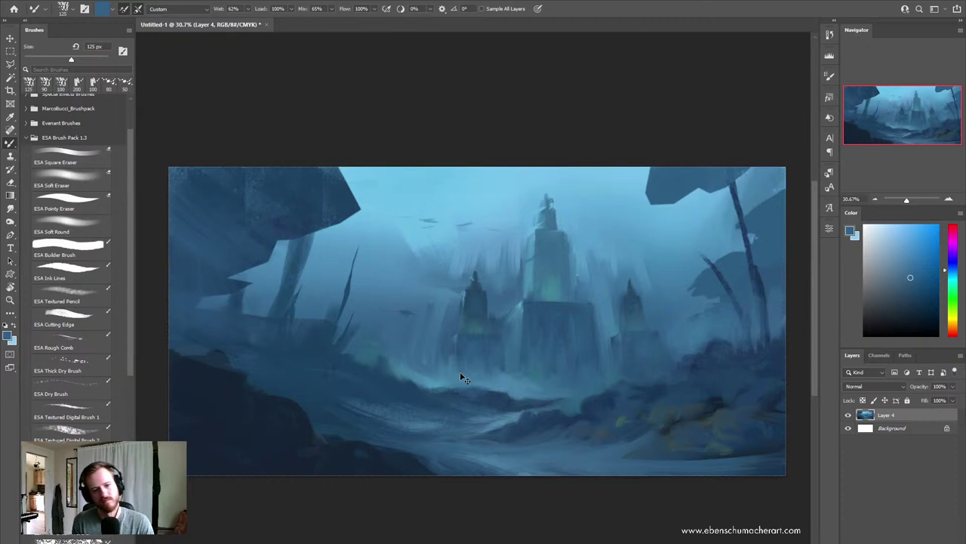
pyautogui.hotkey('ctrl', 'u')
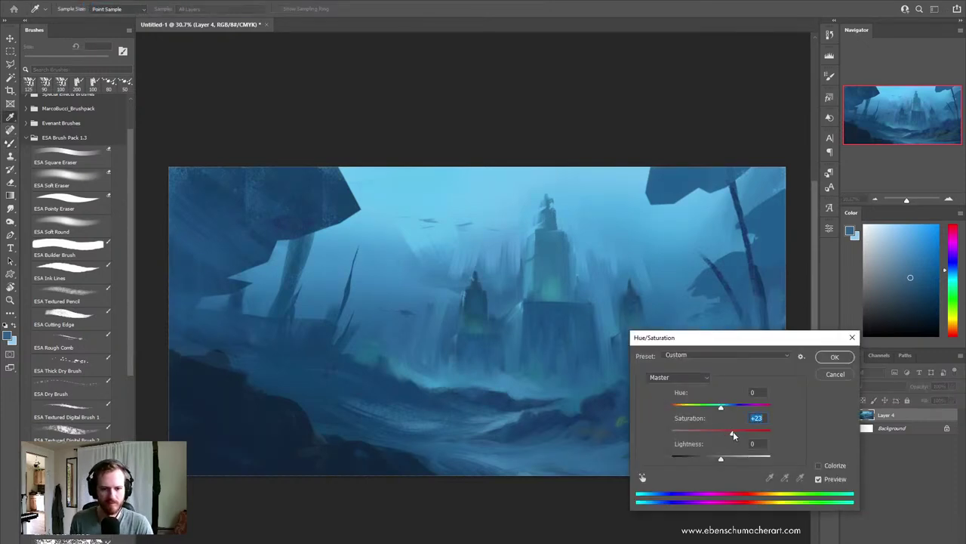
# Step: Confirm the Hue/Saturation change with Saturation at +23
pyautogui.click(834, 357)
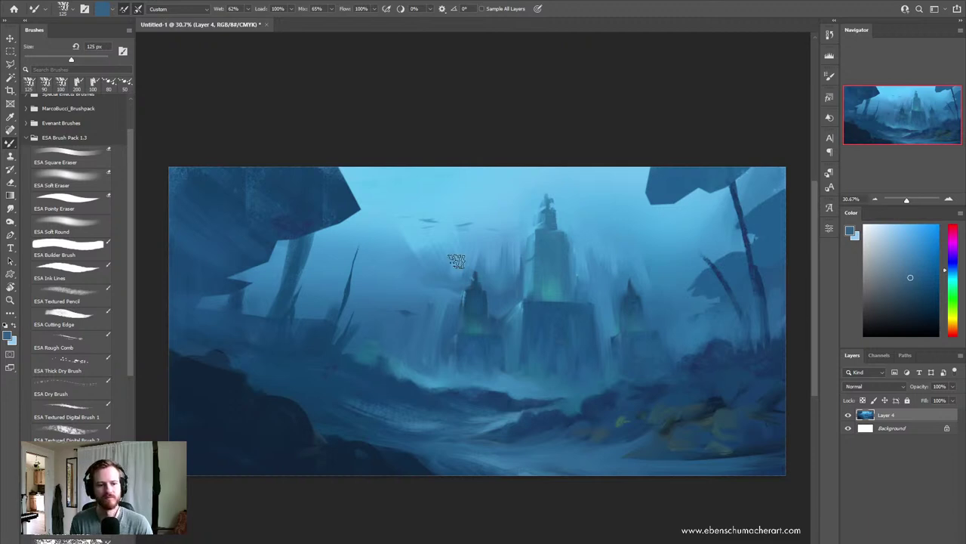
# Step: Paint pale-blue haze with the ESA Soft Round brush at 300 px
pyautogui.click(72, 177)
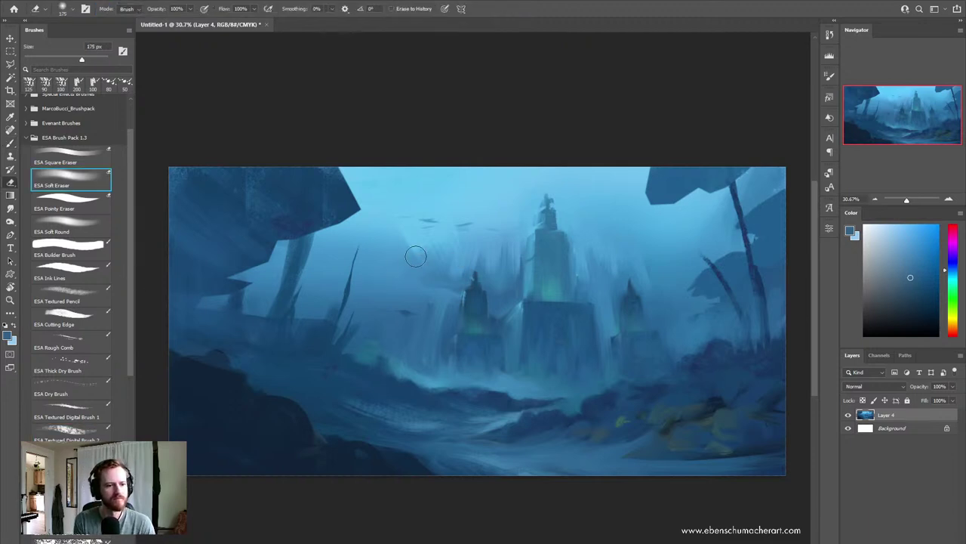
pyautogui.press('b')
pyautogui.click(72, 226)
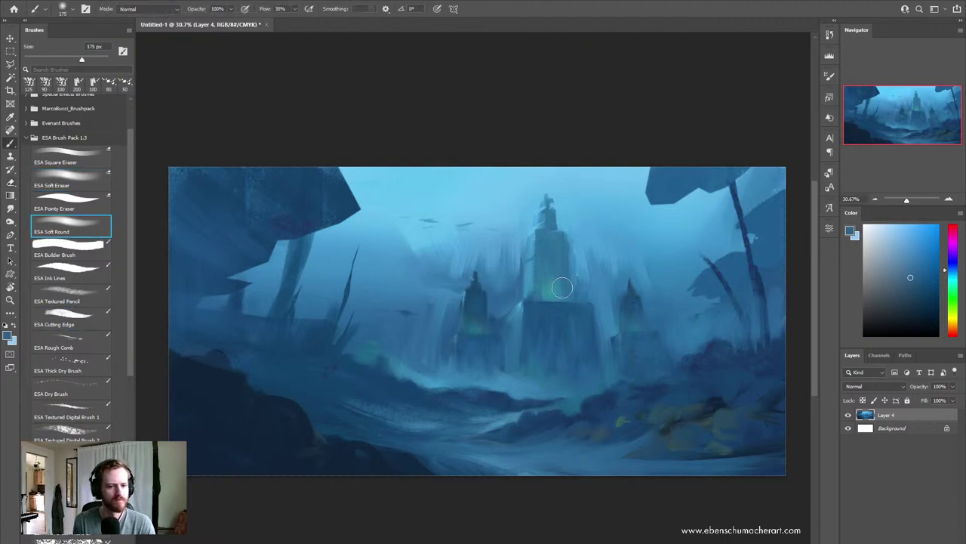
pyautogui.keyDown('alt'); pyautogui.click(507, 198); pyautogui.keyUp('alt')
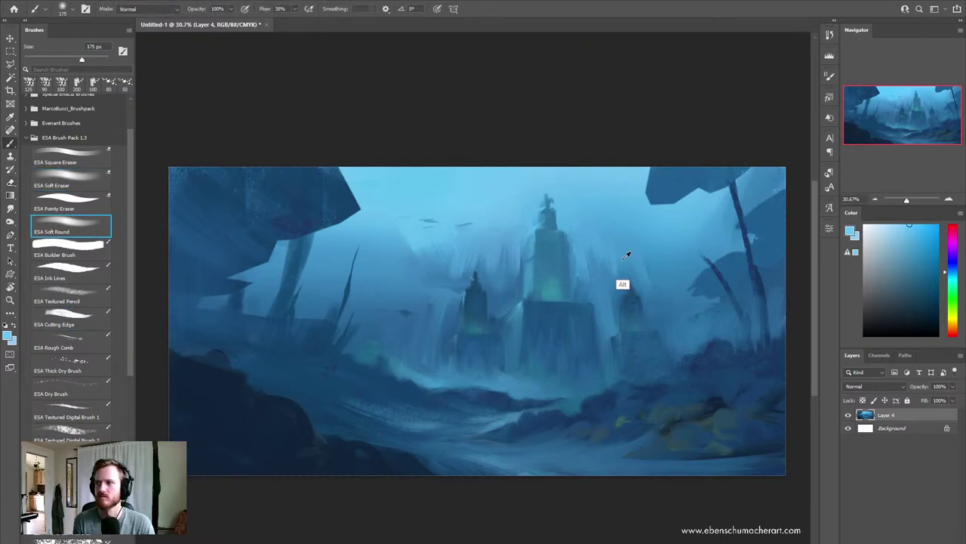
pyautogui.click(884, 224)
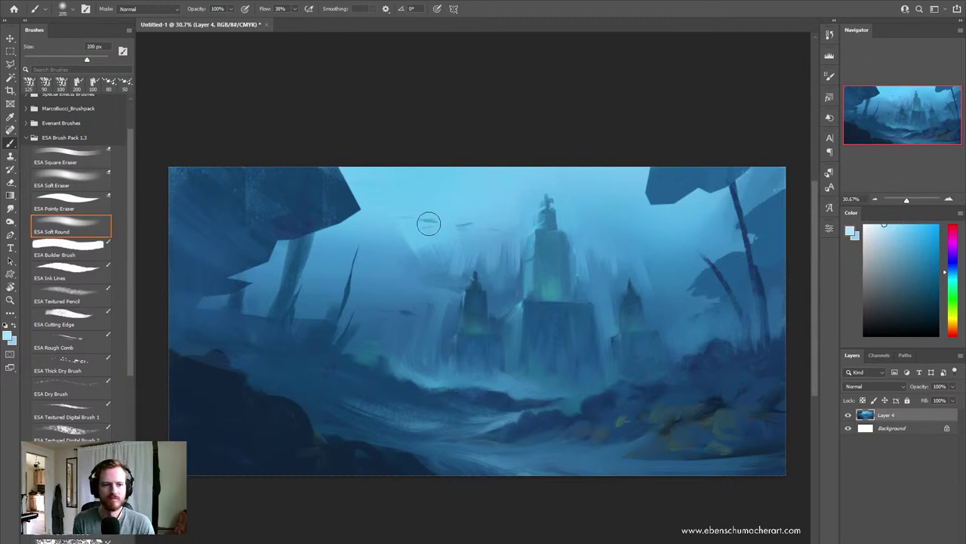
pyautogui.press(']')
pyautogui.press(']')
pyautogui.press(']')
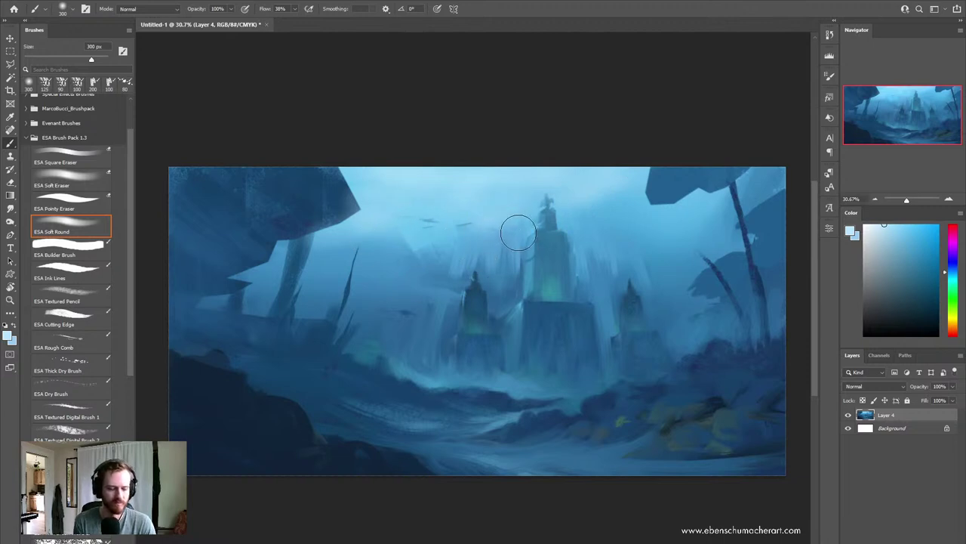
# Step: Use the Lasso to mask a crisp edge on the upper-right rock
pyautogui.press('l')
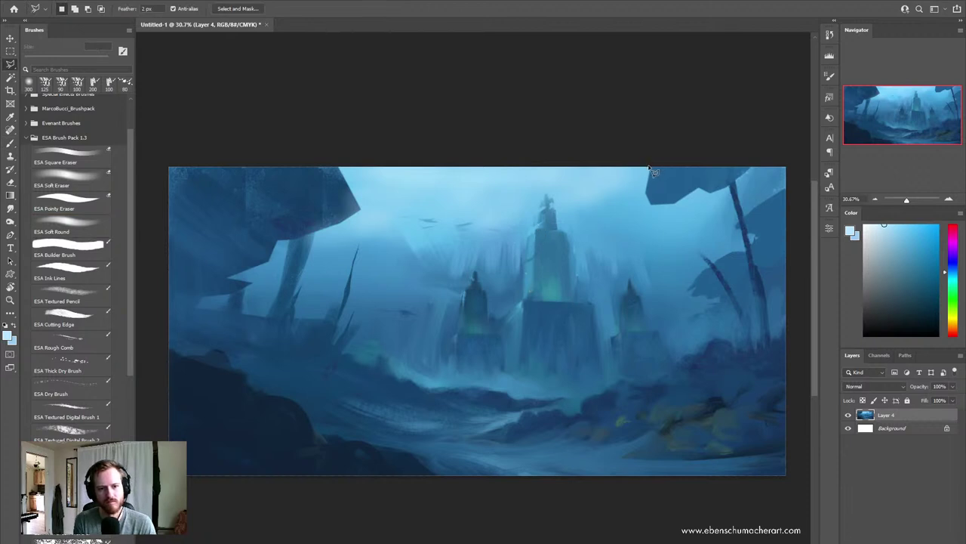
pyautogui.press('b')
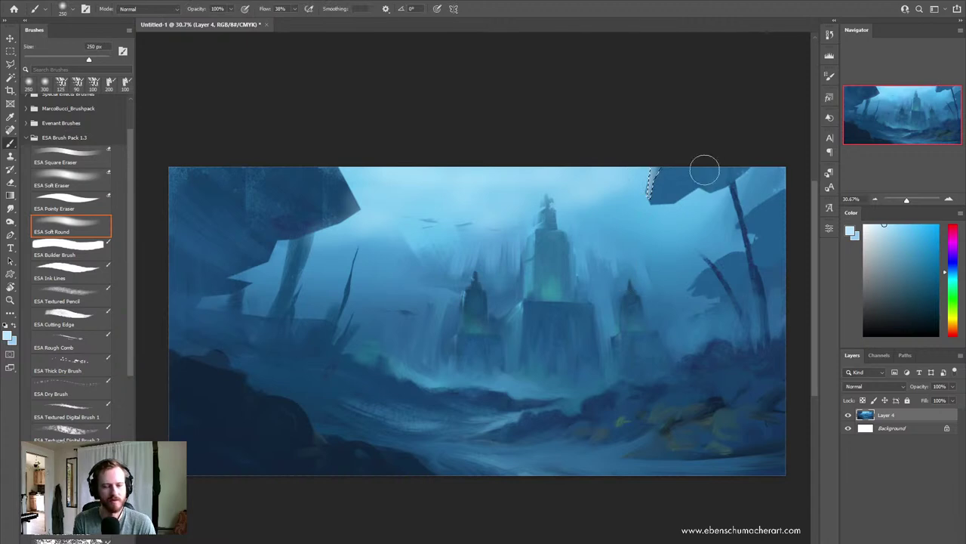
pyautogui.press('l')
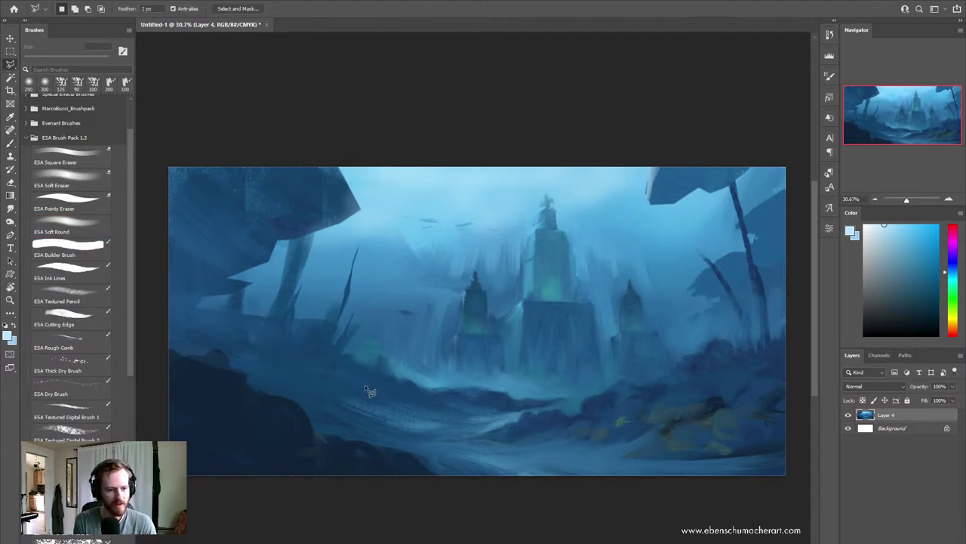
# Step: Lasso a streak along the valley floor, paint inside it, and deselect
pyautogui.moveTo(484, 427); pyautogui.dragTo(526, 420)
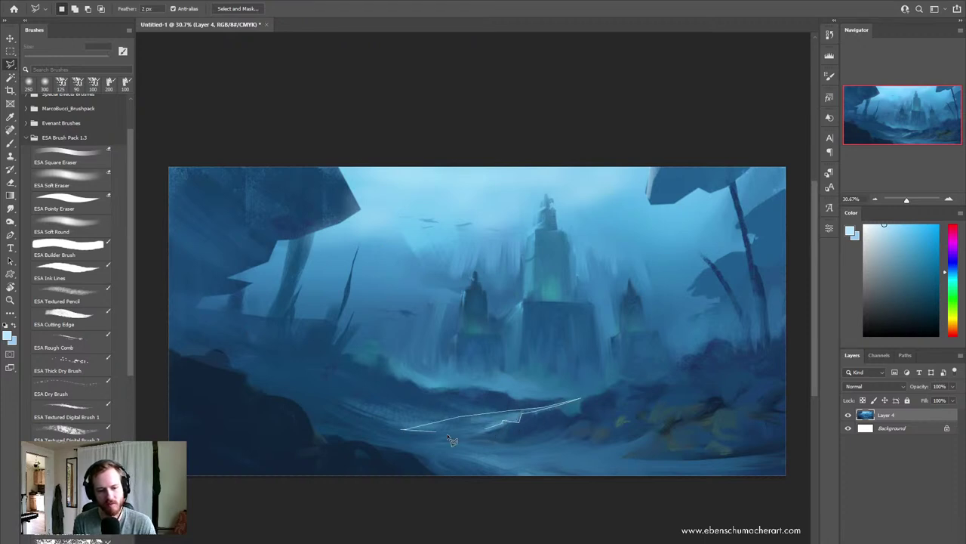
pyautogui.moveTo(458, 418); pyautogui.dragTo(409, 430)
pyautogui.press('b')
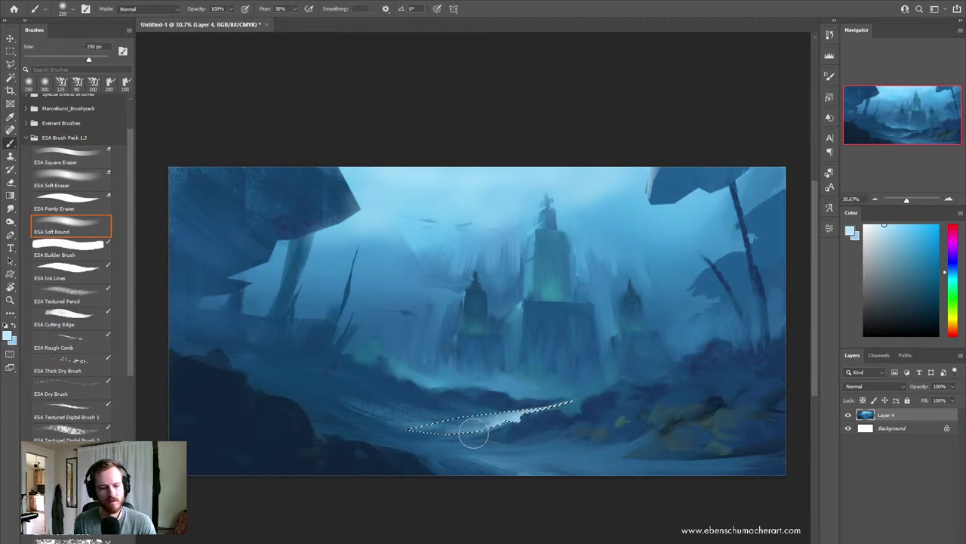
pyautogui.hotkey('ctrl', 'd')
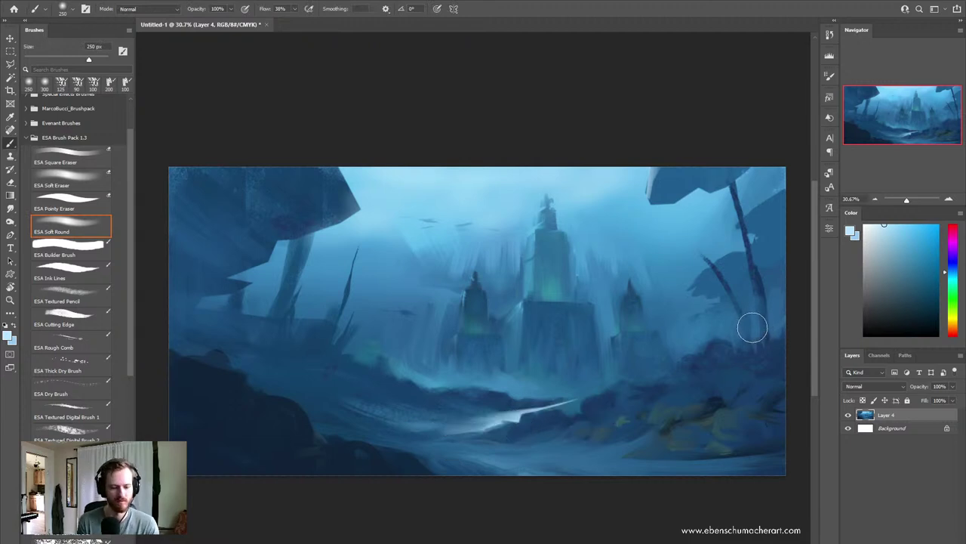
pyautogui.press('l')
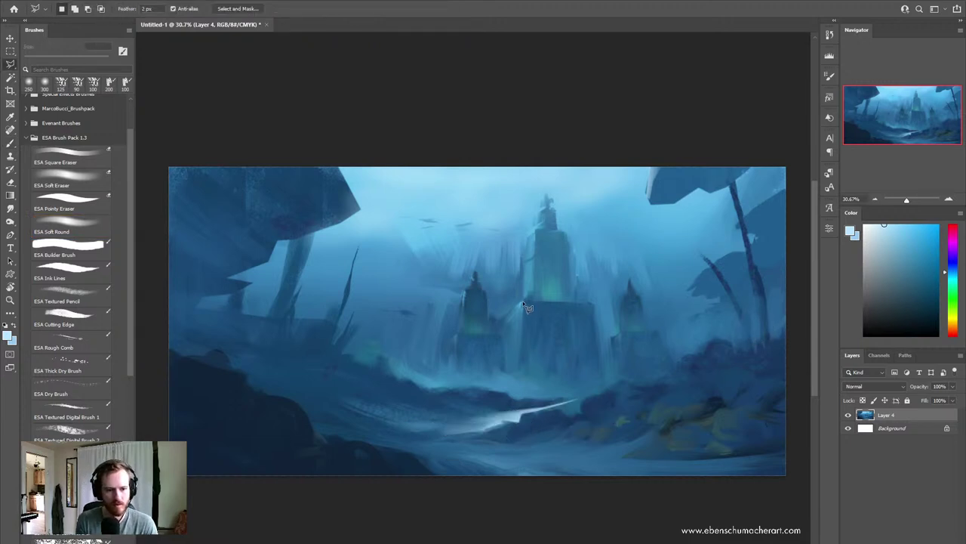
# Step: Lasso the central tower's left face, paint it lighter, deselect, and mirror the canvas
pyautogui.moveTo(536, 236); pyautogui.dragTo(527, 240)
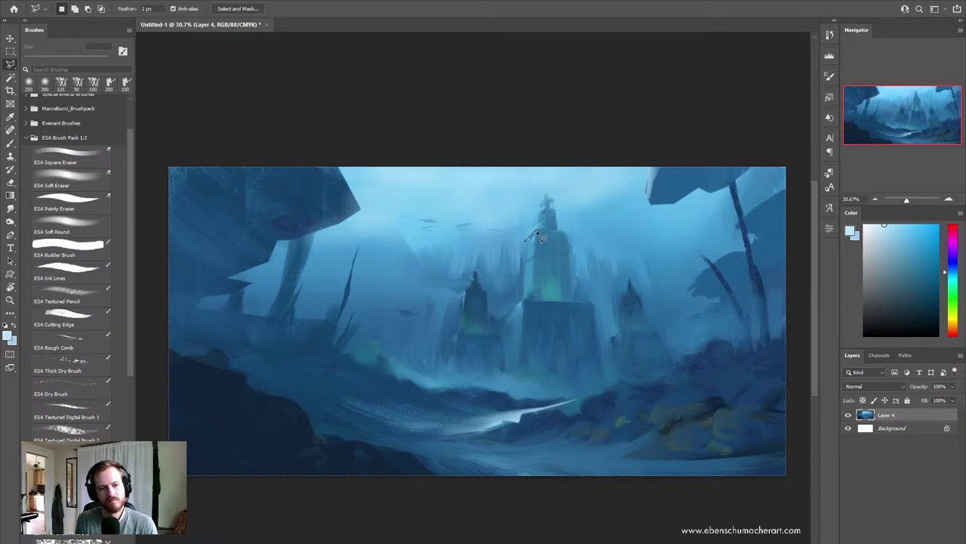
pyautogui.press('shift')
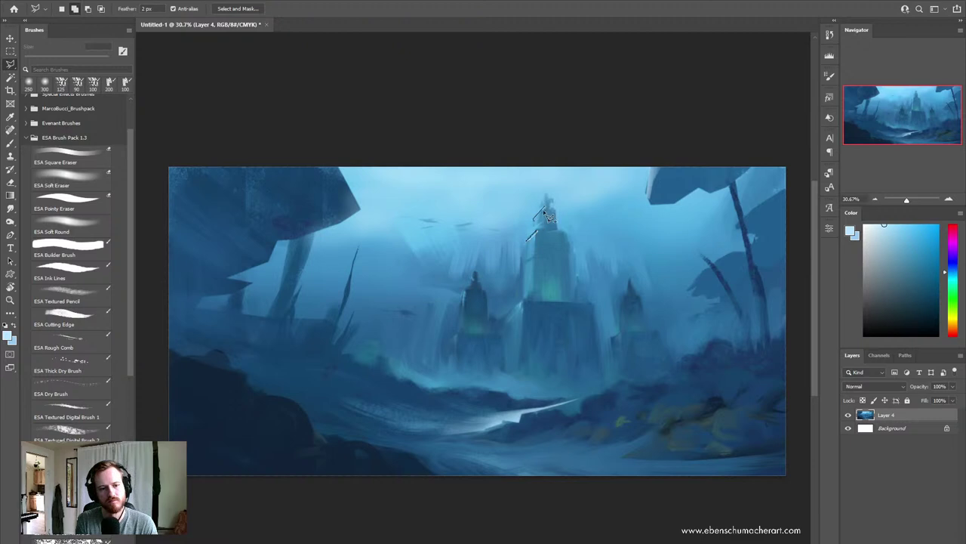
pyautogui.press('b')
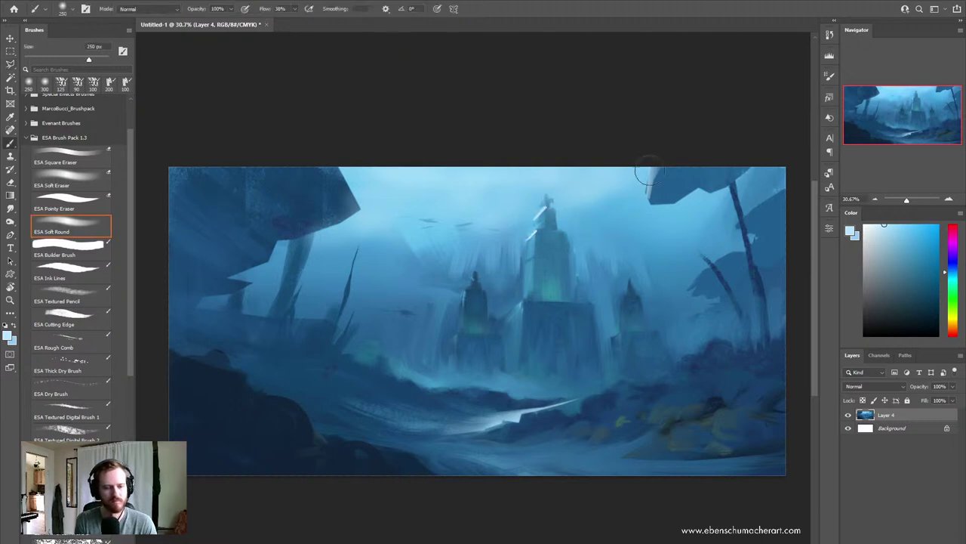
pyautogui.press('ctrl')
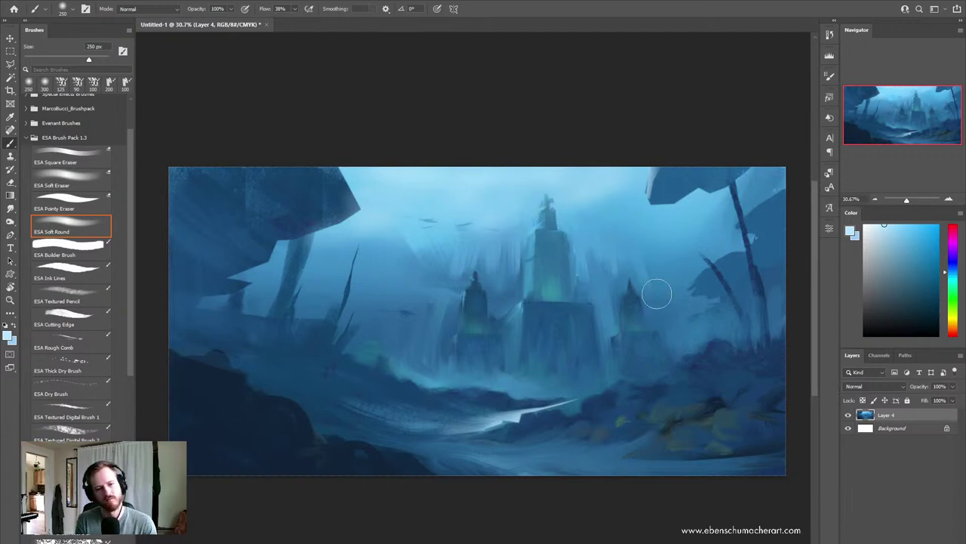
pyautogui.press('l')
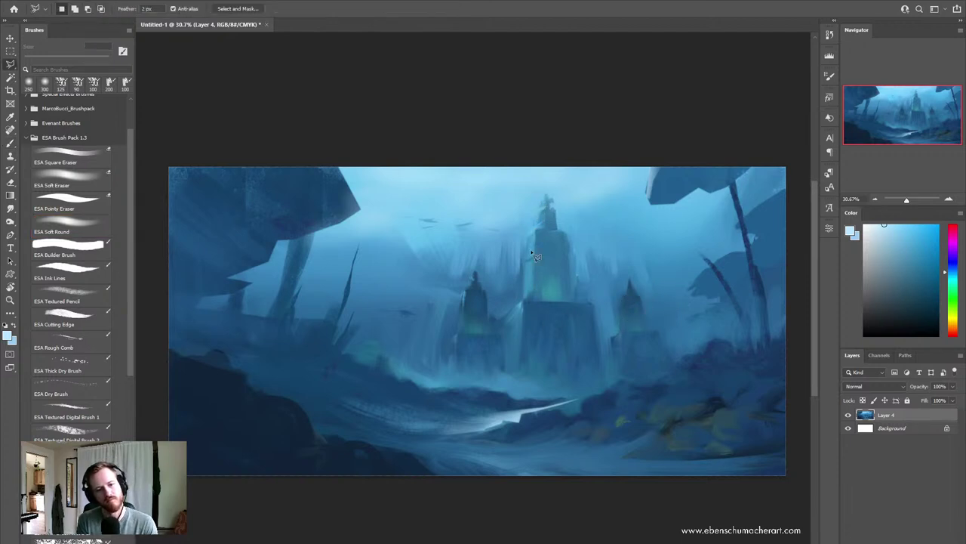
pyautogui.moveTo(526, 240); pyautogui.dragTo(525, 304)
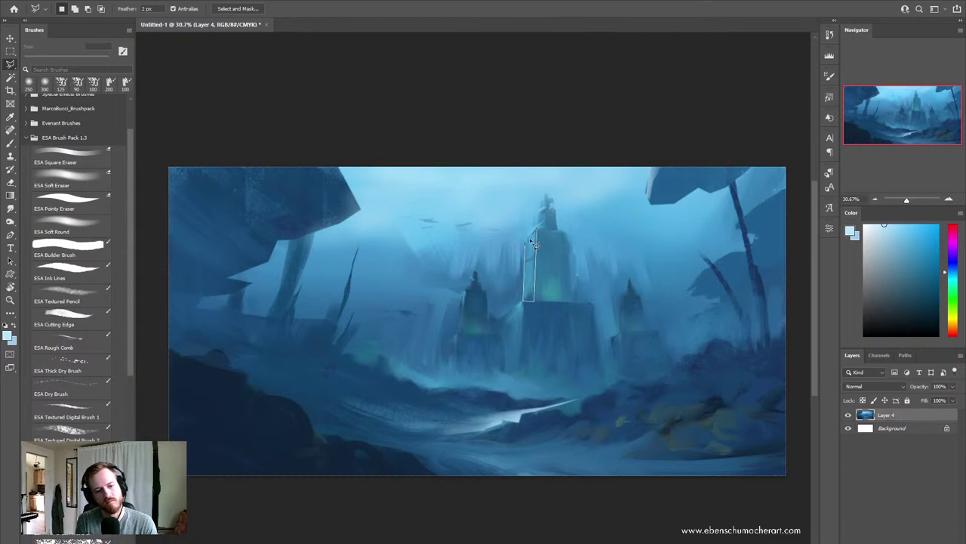
pyautogui.moveTo(524, 303); pyautogui.dragTo(529, 234)
pyautogui.press('b')
pyautogui.hotkey('ctrl', 'd')
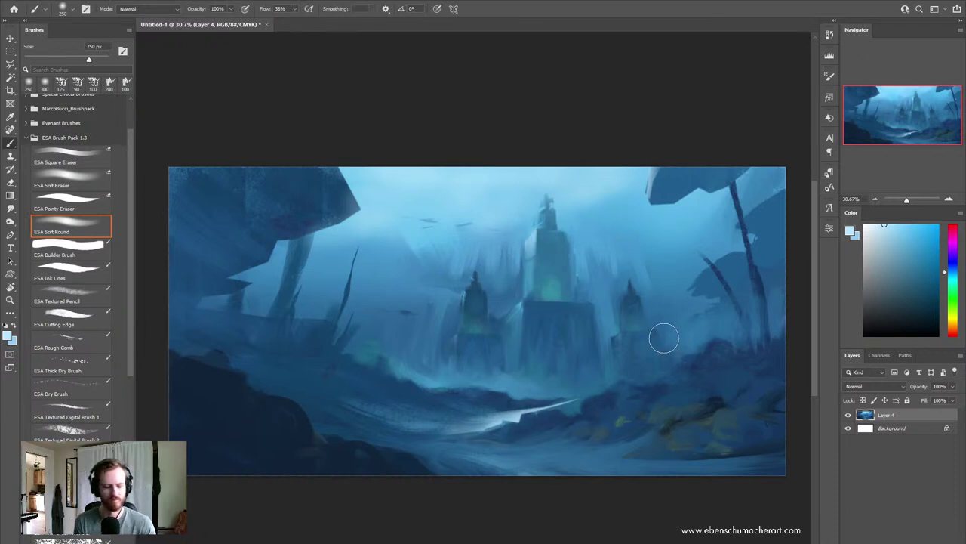
pyautogui.press('l')
pyautogui.press('h')
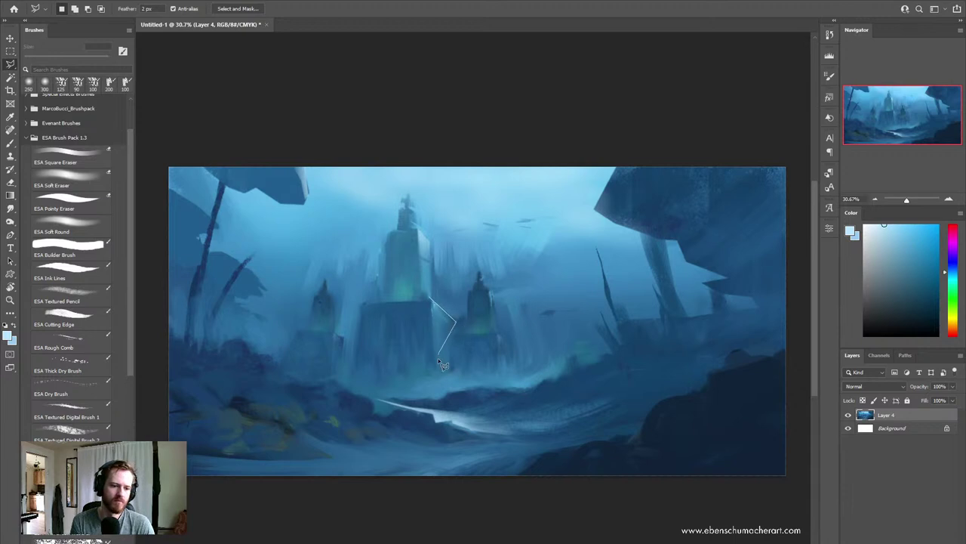
# Step: Paint a light triangular facet on the central tower through a polygonal selection
pyautogui.click(432, 301)
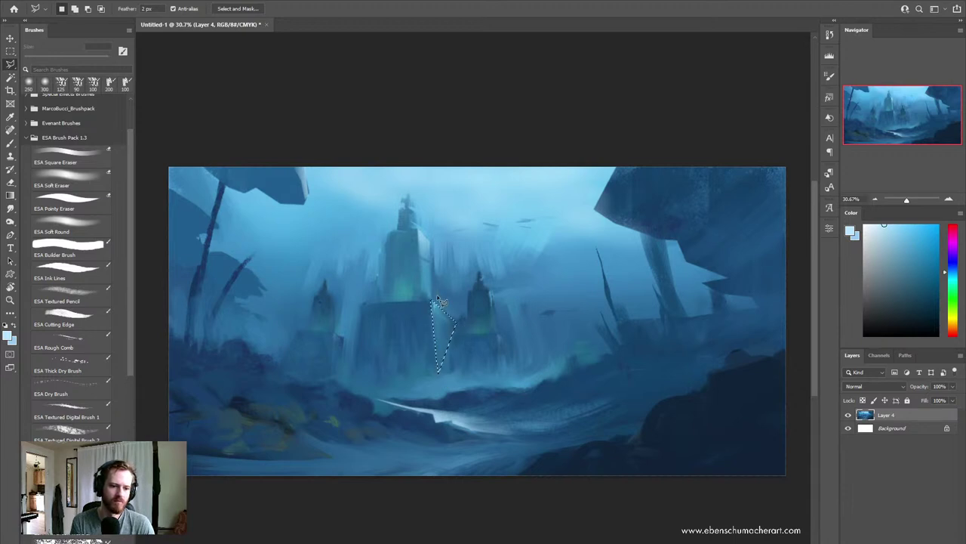
pyautogui.press('b')
pyautogui.moveTo(411, 366); pyautogui.dragTo(459, 291)
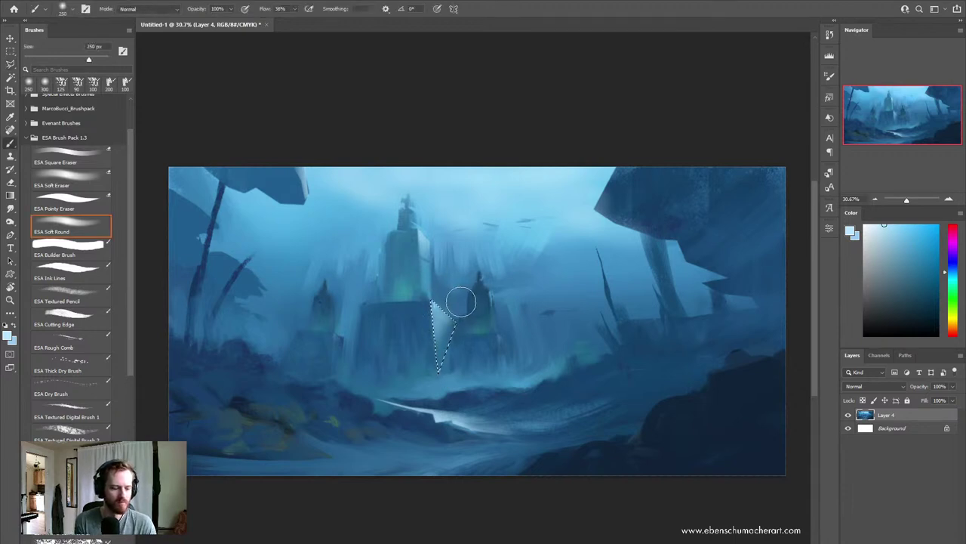
pyautogui.hotkey('ctrl', 'd')
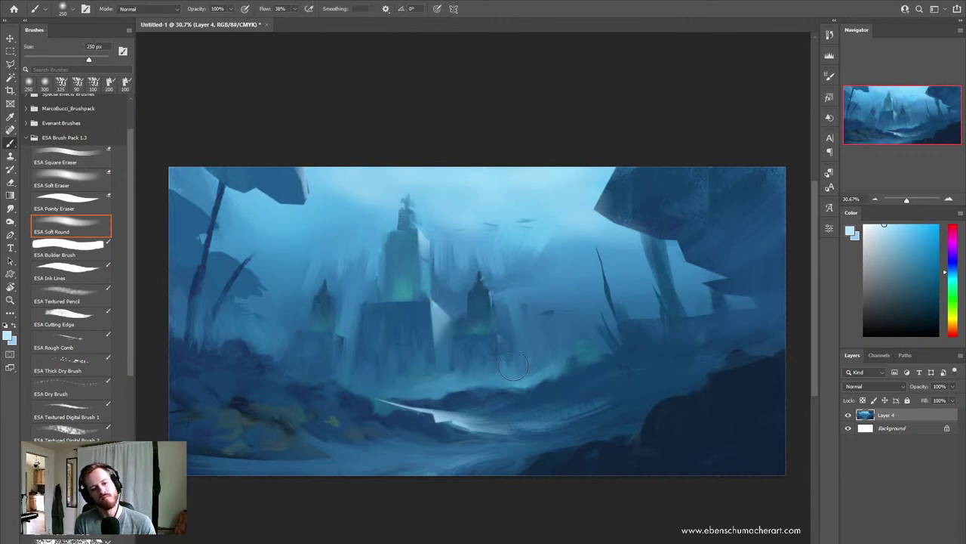
pyautogui.press('l')
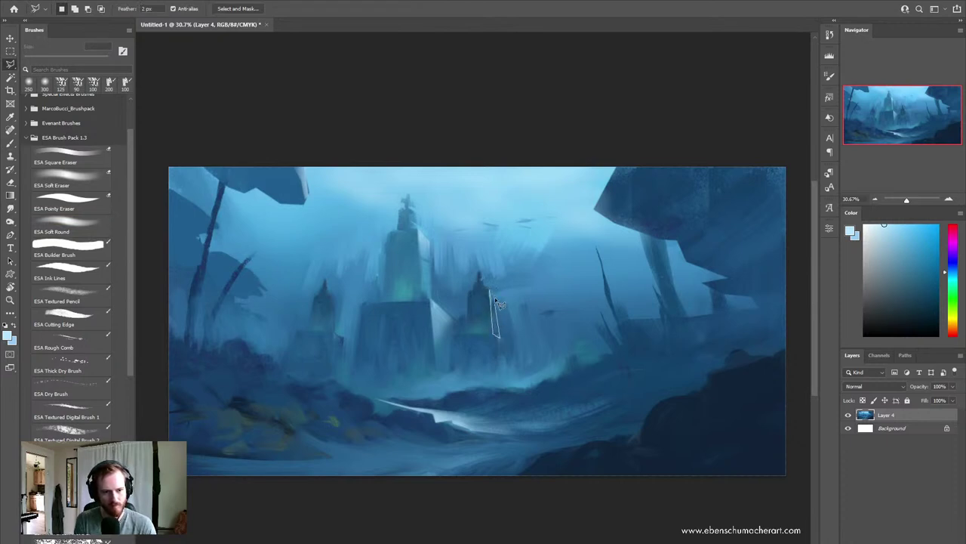
# Step: Light the smaller spire's edge, then soften its top with a 50 px eraser
pyautogui.click(495, 293)
pyautogui.press('b')
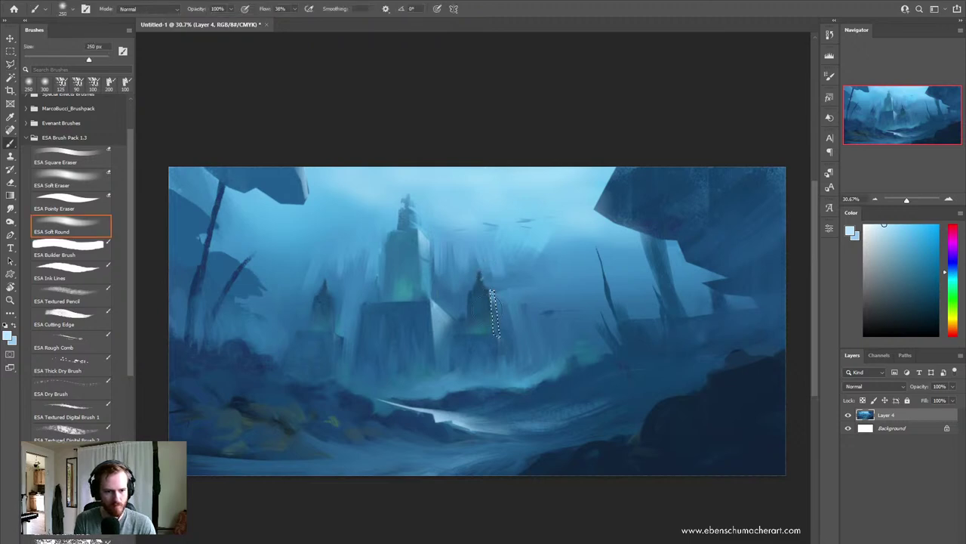
pyautogui.hotkey('ctrl', 'd')
pyautogui.press('e')
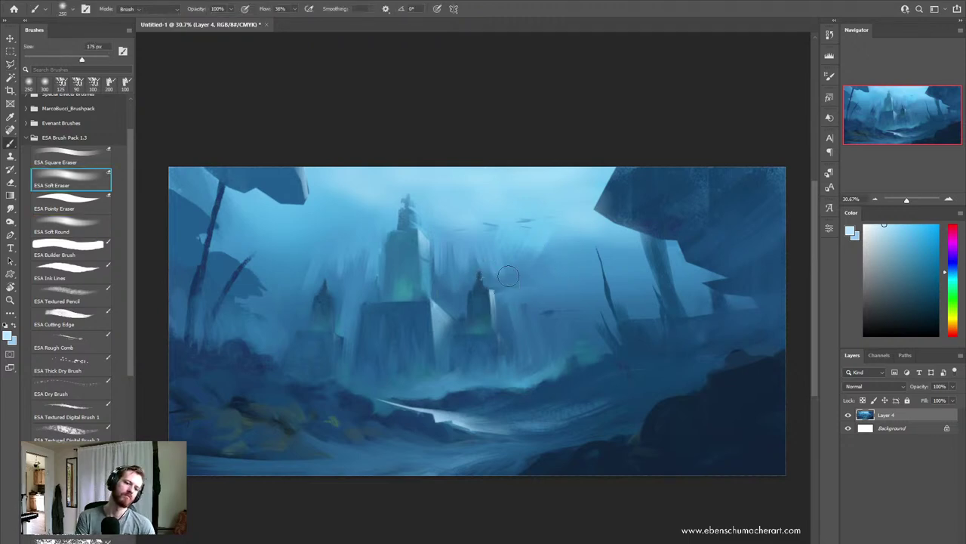
pyautogui.press('[')
pyautogui.press('[')
pyautogui.press('[')
pyautogui.moveTo(494, 293); pyautogui.dragTo(492, 286)
# Step: Streak teal glow down the central tower and up from its base with a 70 px Mixer Brush
pyautogui.press('b')
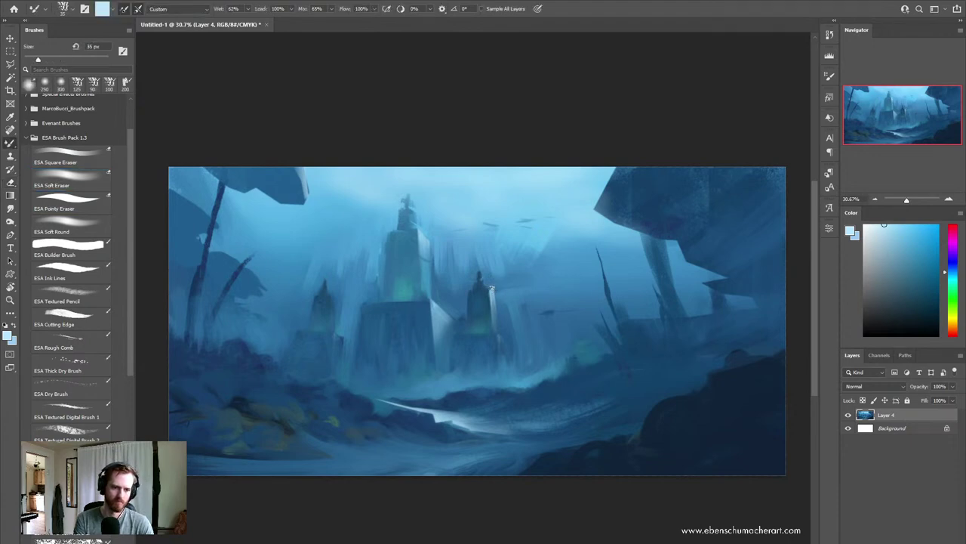
pyautogui.keyDown('alt'); pyautogui.click(493, 285); pyautogui.keyUp('alt')
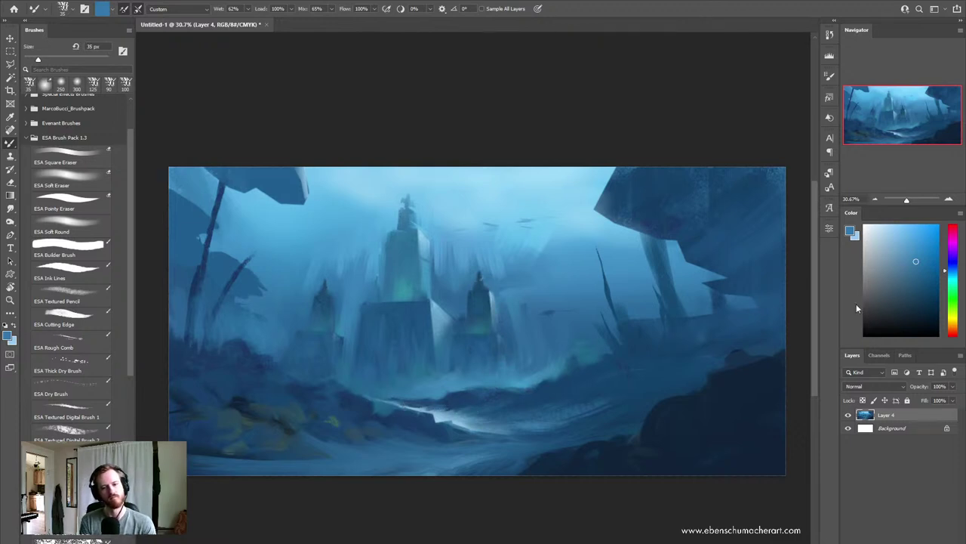
pyautogui.click(918, 272)
pyautogui.press(']')
pyautogui.press(']')
pyautogui.press(']')
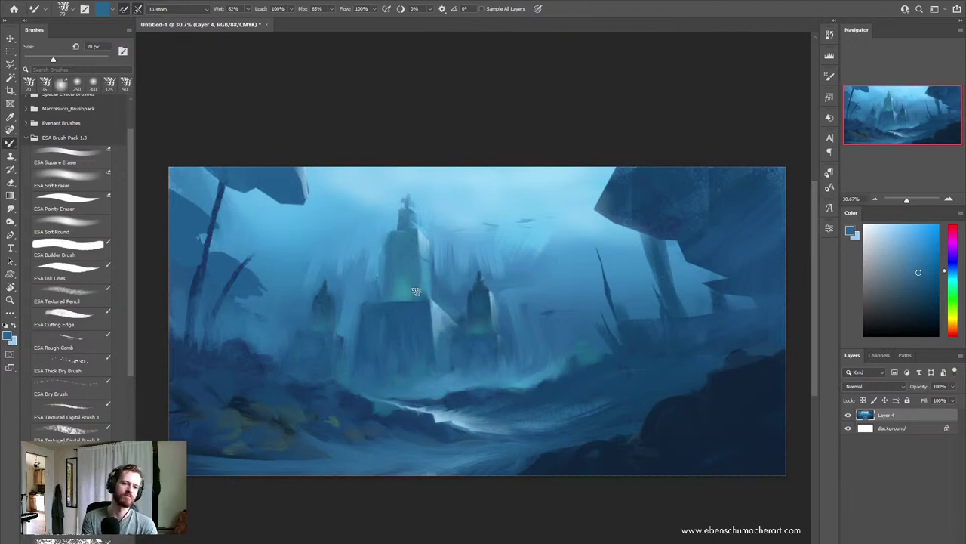
pyautogui.keyDown('alt'); pyautogui.click(406, 322); pyautogui.keyUp('alt')
pyautogui.moveTo(400, 293); pyautogui.dragTo(402, 236)
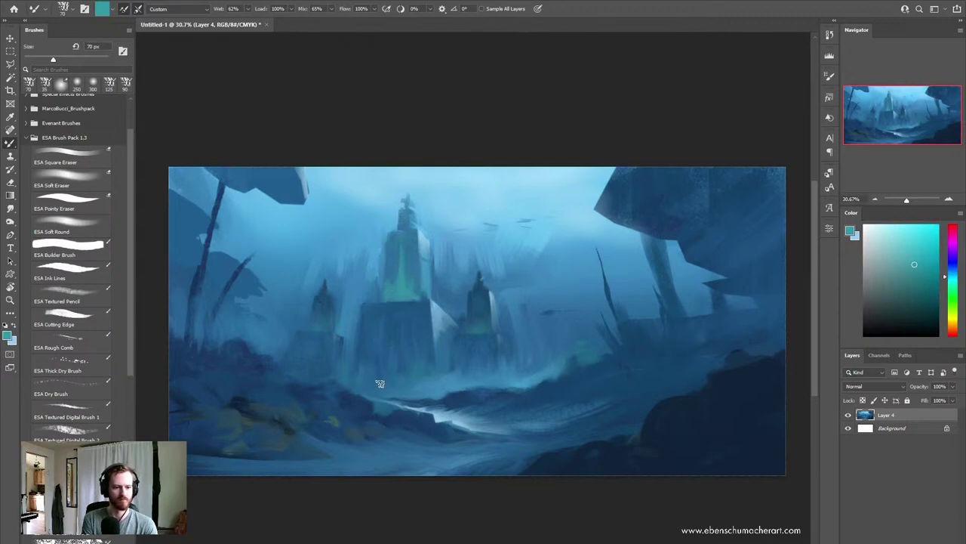
pyautogui.moveTo(404, 384)
pyautogui.mouseDown()
pyautogui.moveTo(395, 370)
pyautogui.moveTo(397, 331)
pyautogui.mouseUp()
pyautogui.moveTo(391, 379); pyautogui.dragTo(390, 332)
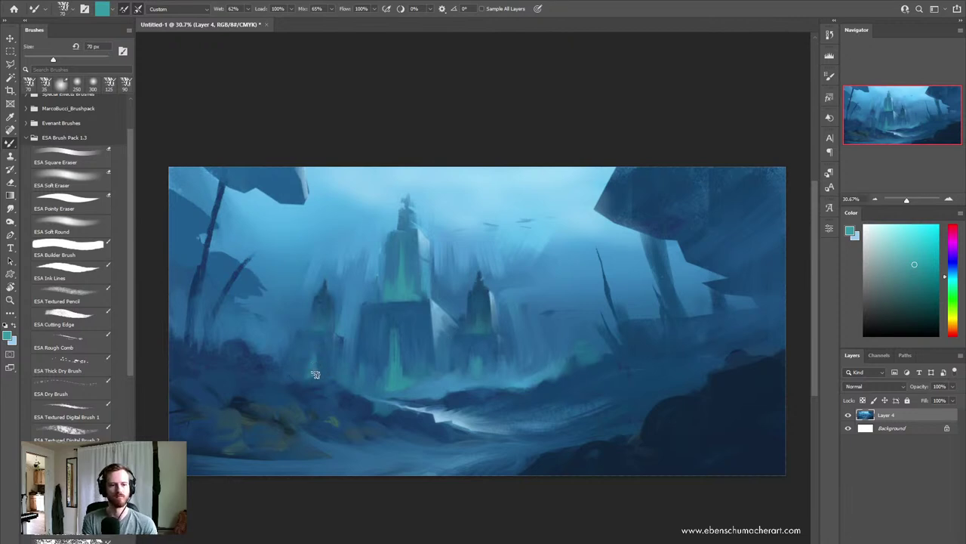
# Step: Blend lighter and darker blues at 50 px and flip the canvas back
pyautogui.keyDown('alt'); pyautogui.click(566, 264); pyautogui.keyUp('alt')
pyautogui.press('[')
pyautogui.press('[')
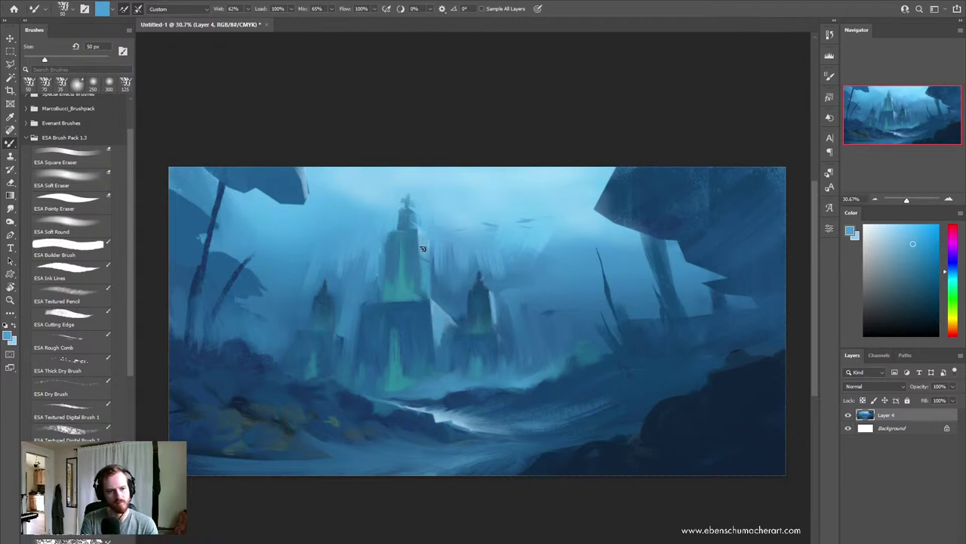
pyautogui.keyDown('alt'); pyautogui.click(431, 270); pyautogui.keyUp('alt')
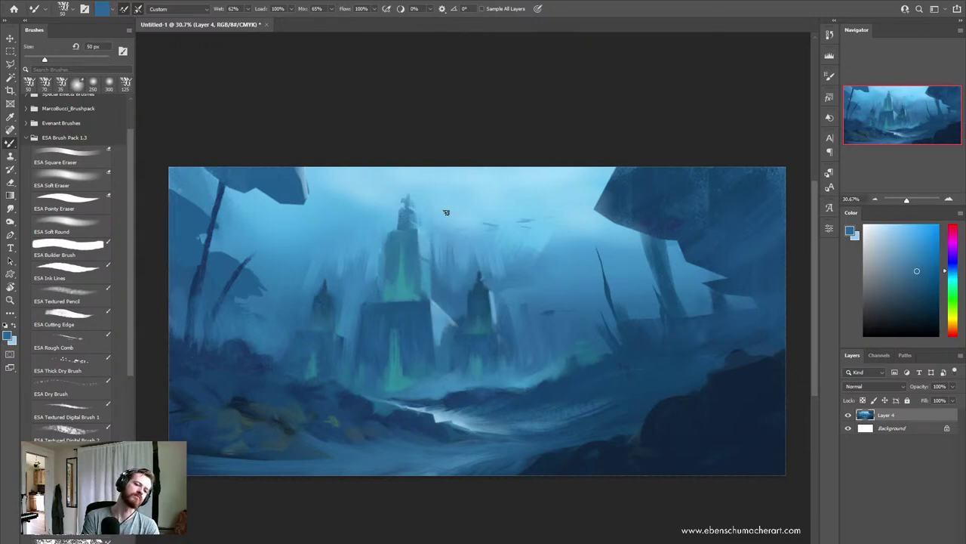
pyautogui.keyDown('alt'); pyautogui.click(548, 257); pyautogui.keyUp('alt')
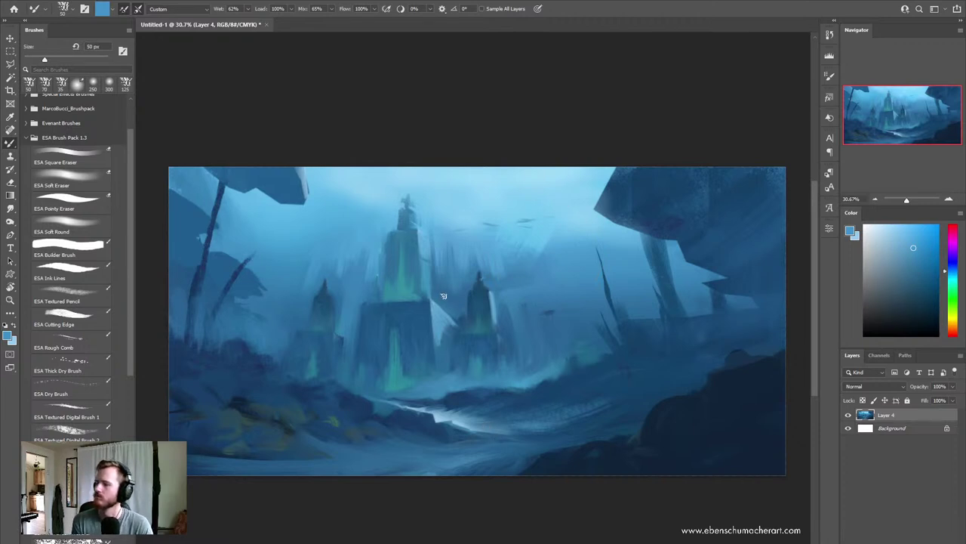
pyautogui.hotkey('ctrl', 'shift', 'h')
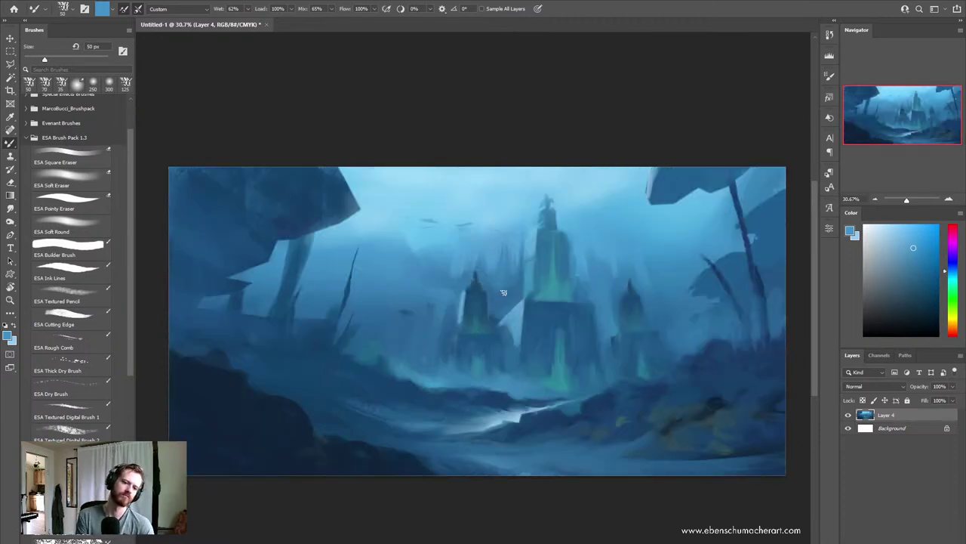
pyautogui.keyDown('alt'); pyautogui.click(517, 406); pyautogui.keyUp('alt')
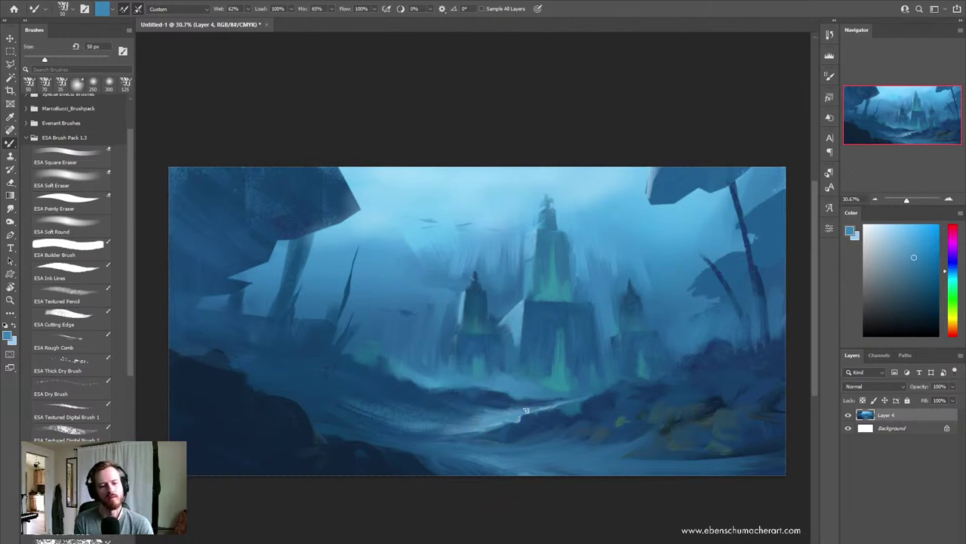
pyautogui.keyDown('alt'); pyautogui.click(489, 404); pyautogui.keyUp('alt')
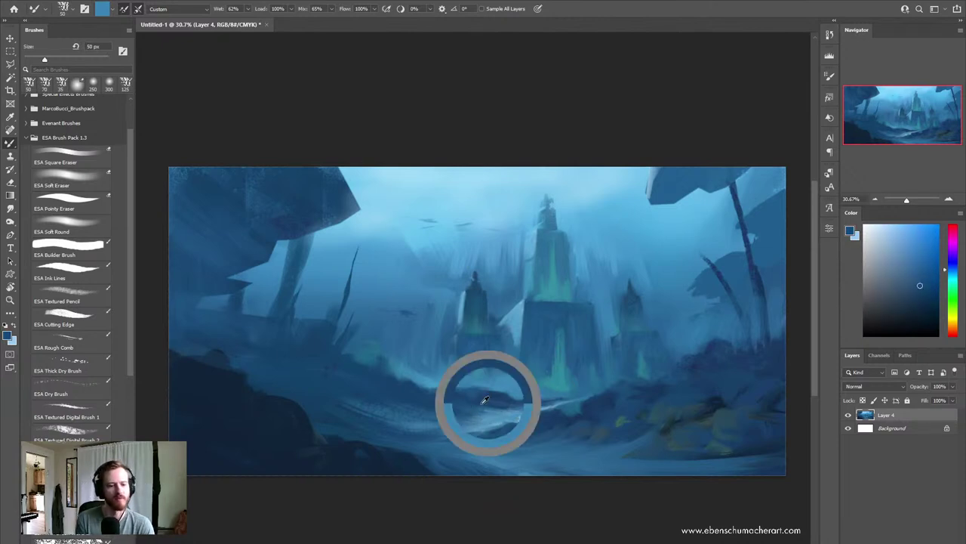
pyautogui.keyDown('alt'); pyautogui.click(542, 391); pyautogui.keyUp('alt')
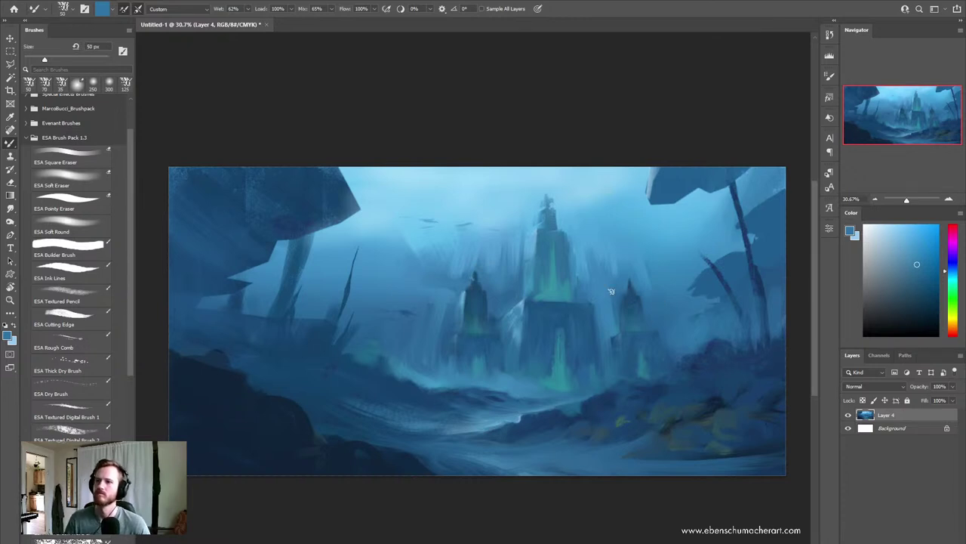
# Step: Mist the tower bases and right-side rocks with sampled blues using a 700 px soft round brush
pyautogui.hotkey('shift', 'b')
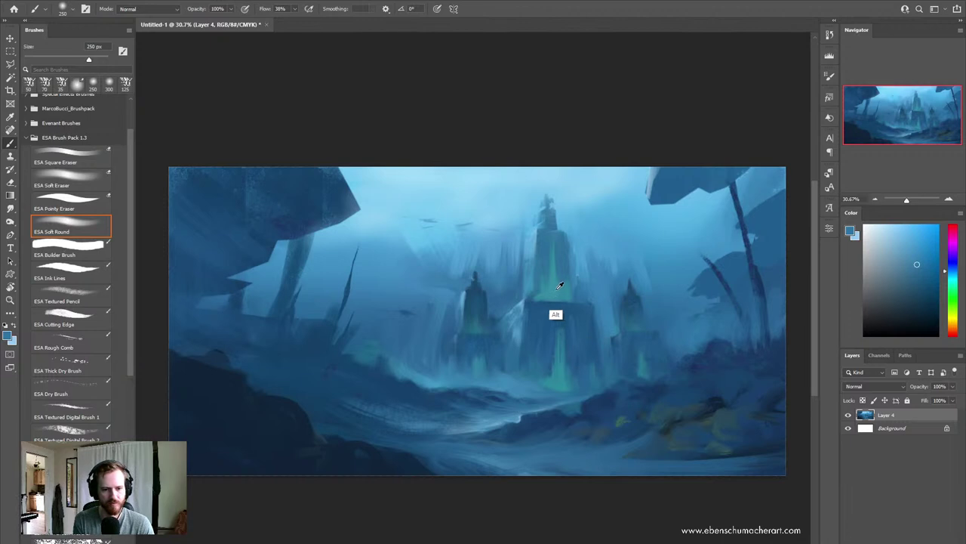
pyautogui.keyDown('alt'); pyautogui.click(401, 323); pyautogui.keyUp('alt')
pyautogui.press(']')
pyautogui.press(']')
pyautogui.press(']')
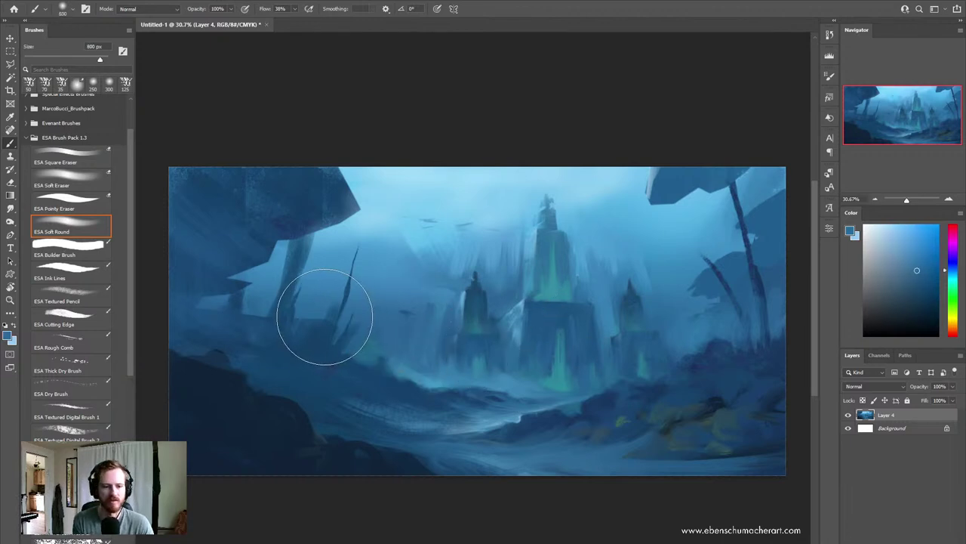
pyautogui.press('[')
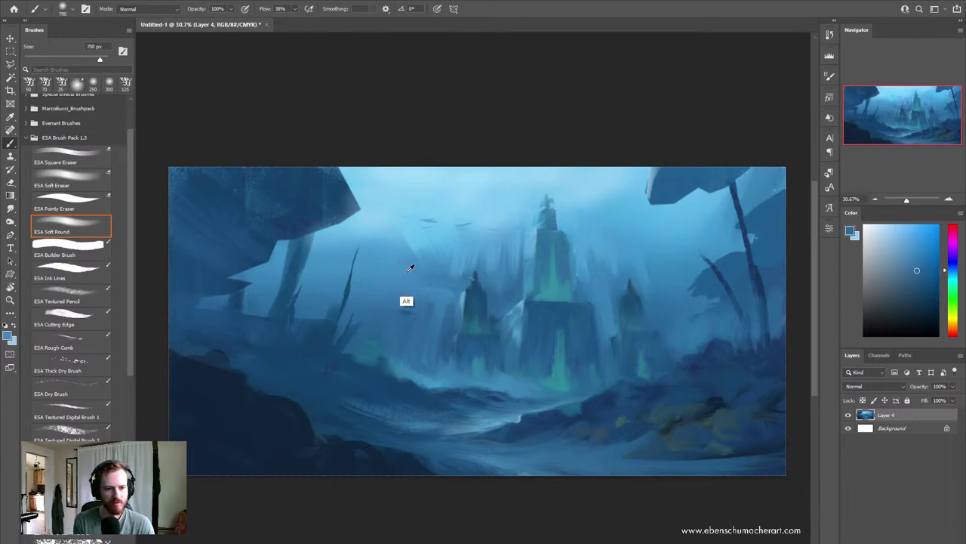
pyautogui.keyDown('alt'); pyautogui.click(411, 268); pyautogui.keyUp('alt')
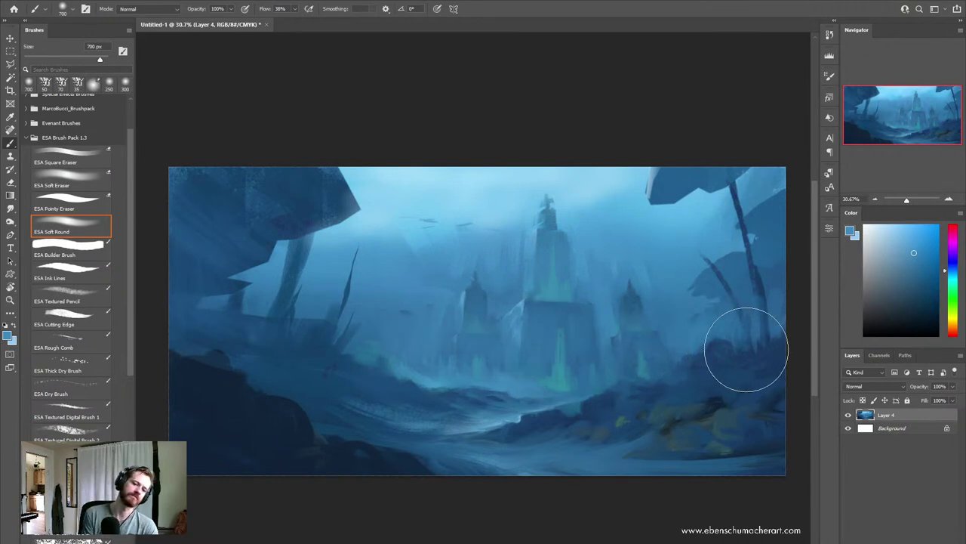
pyautogui.keyDown('alt'); pyautogui.click(367, 321); pyautogui.keyUp('alt')
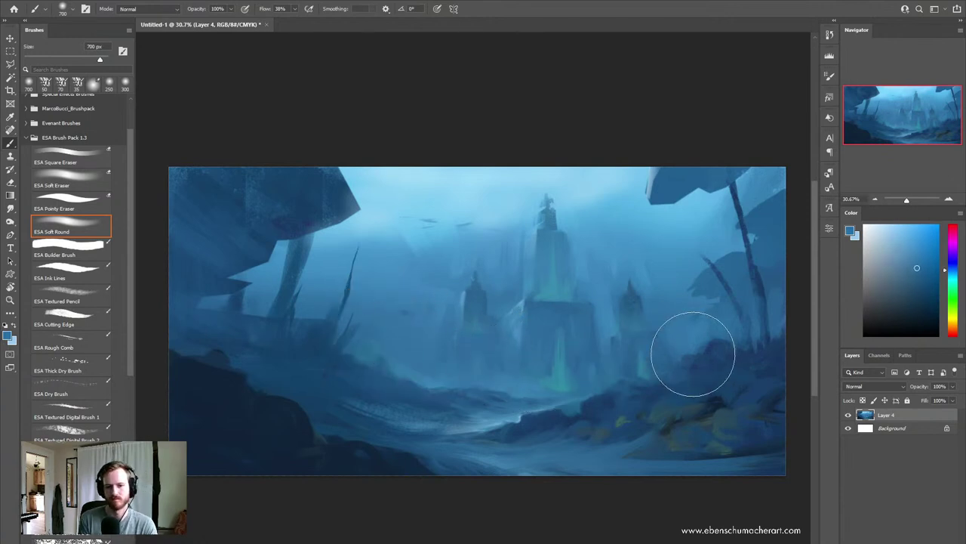
pyautogui.keyDown('alt'); pyautogui.click(734, 300); pyautogui.keyUp('alt')
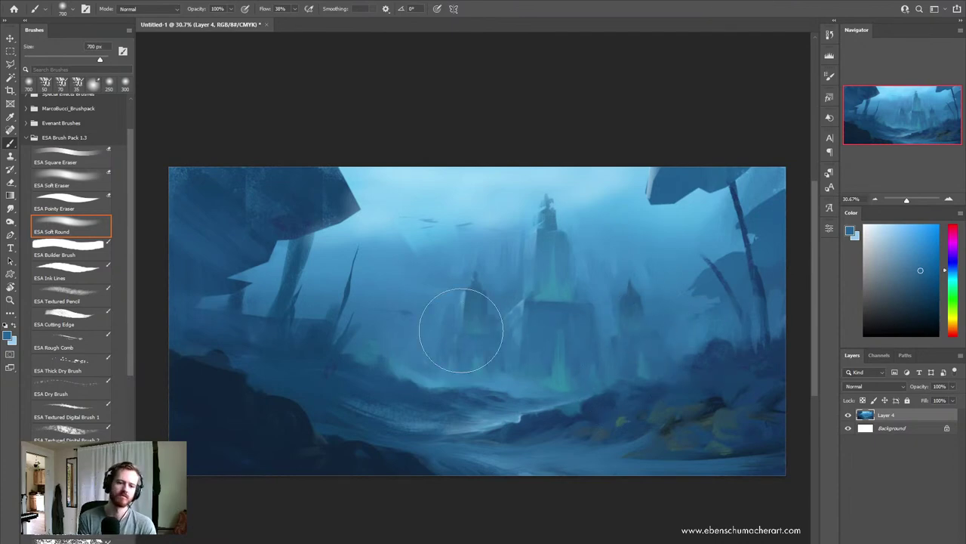
pyautogui.press('l')
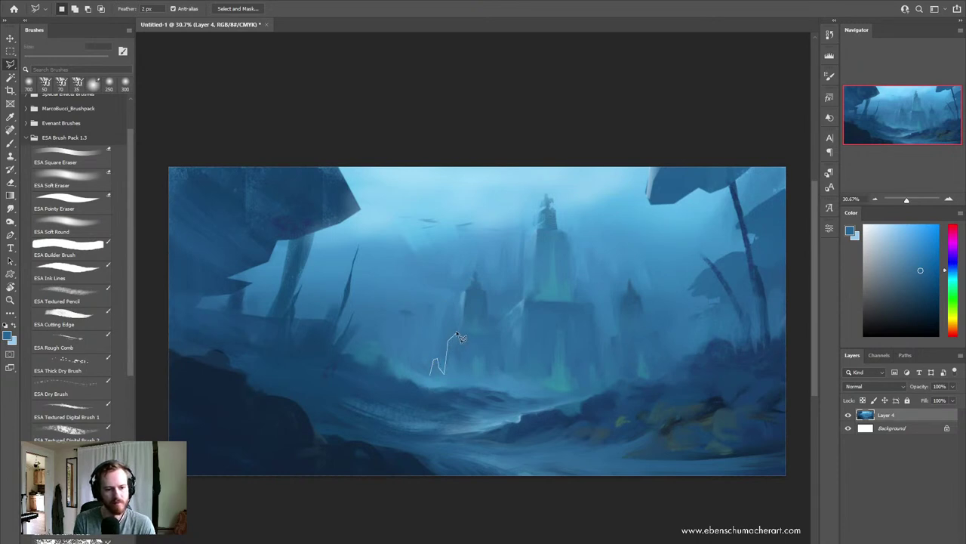
# Step: Trace a first outline around one spire, then discard it and deselect
pyautogui.moveTo(456, 333); pyautogui.dragTo(461, 295)
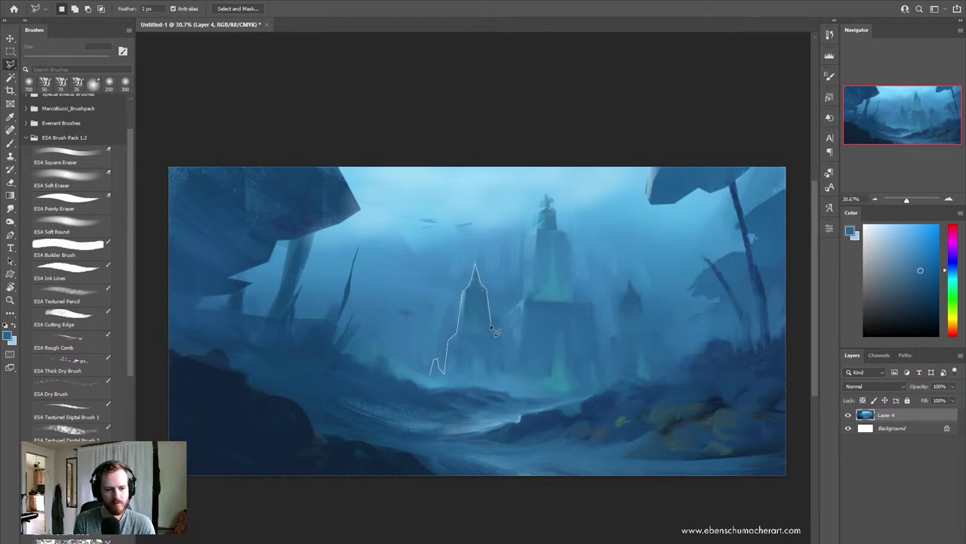
pyautogui.moveTo(490, 326); pyautogui.dragTo(502, 320)
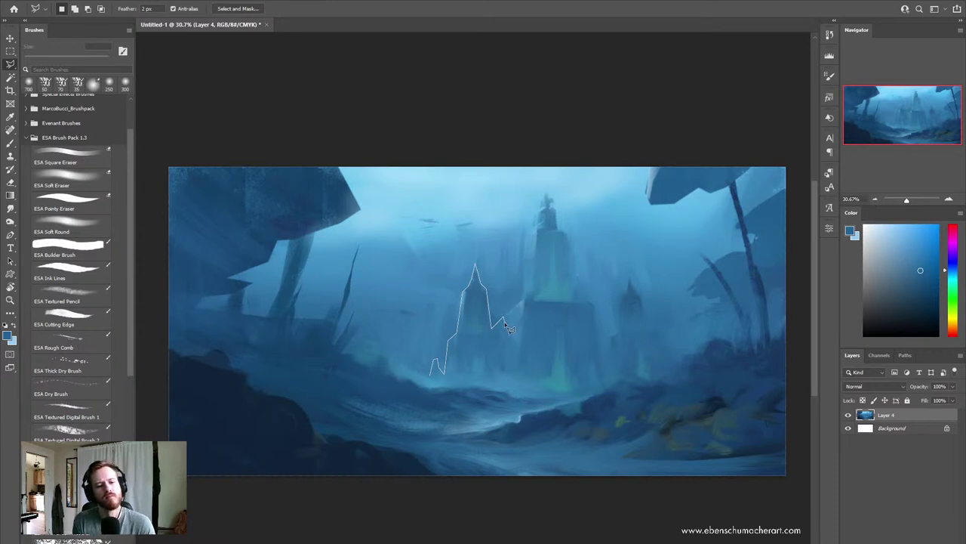
pyautogui.click(507, 327)
pyautogui.hotkey('alt', 'BackSpace')
pyautogui.hotkey('ctrl', 'd')
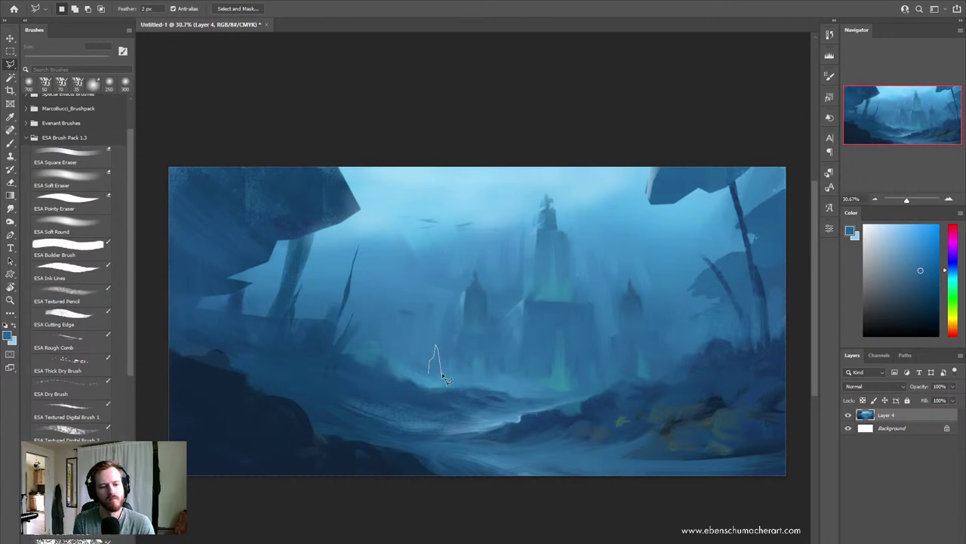
# Step: Draw a polygonal selection around the three spires and ground basin, then sample a canvas blue
pyautogui.click(443, 376)
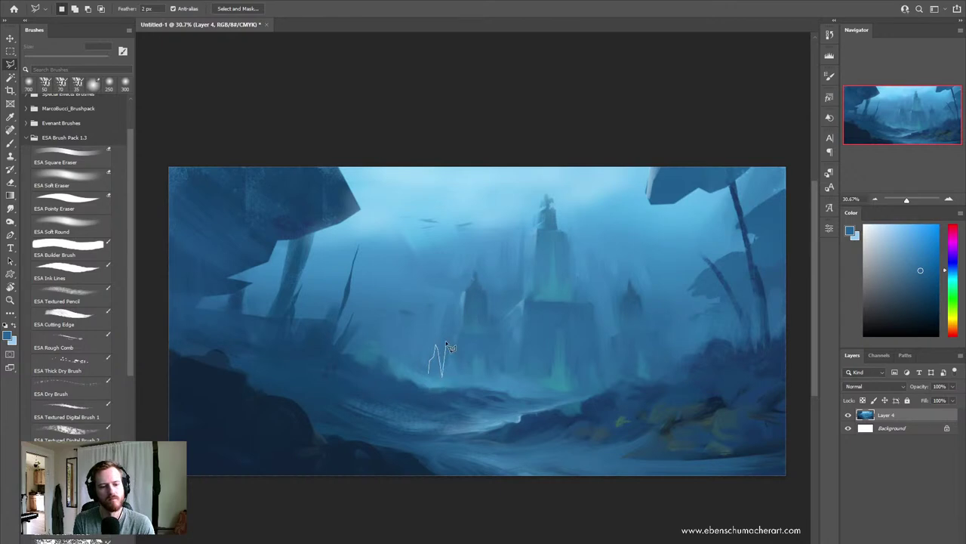
pyautogui.click(480, 287)
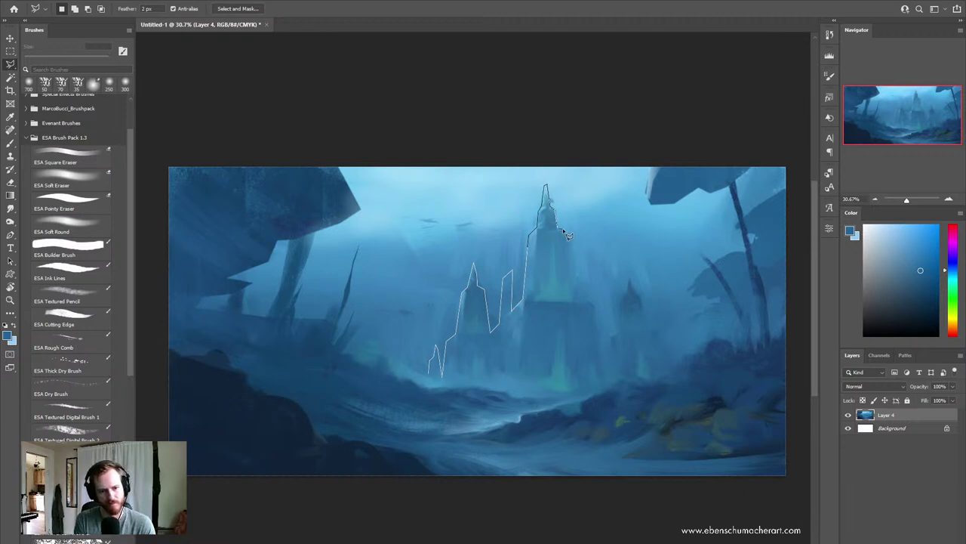
pyautogui.click(572, 300)
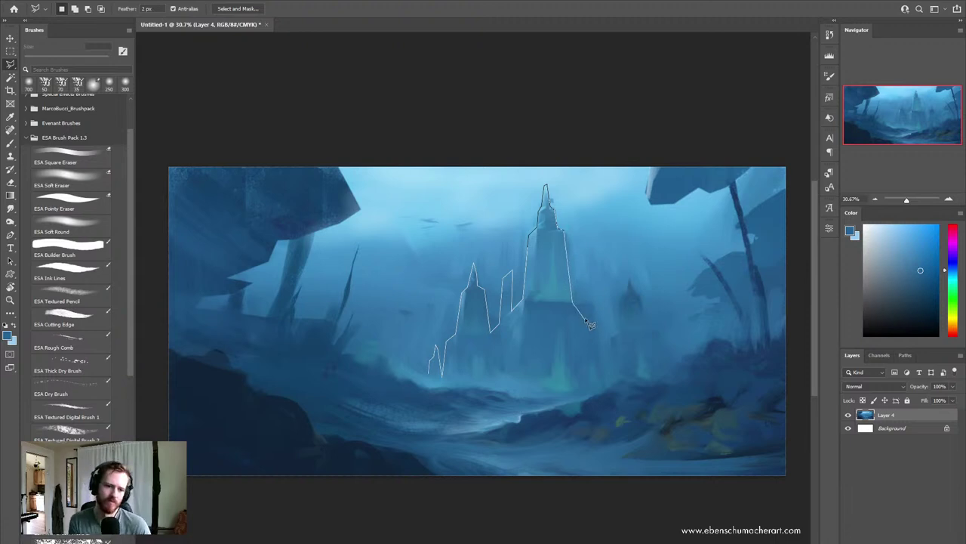
pyautogui.click(586, 321)
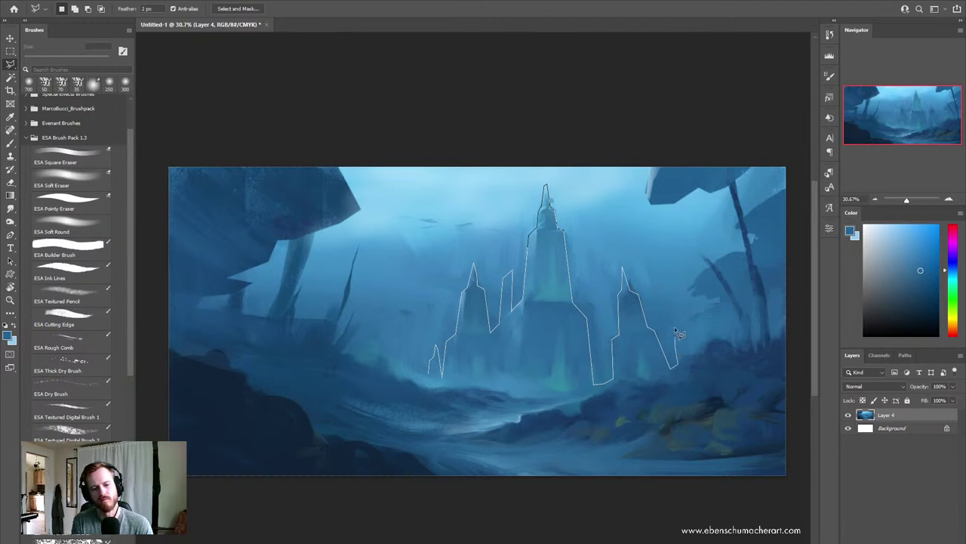
pyautogui.click(725, 356)
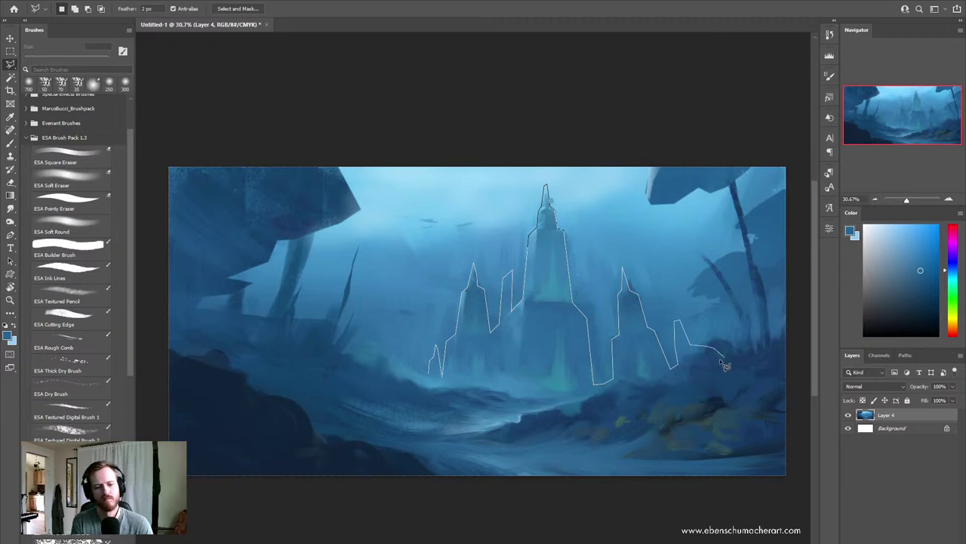
pyautogui.click(683, 412)
pyautogui.click(598, 439)
pyautogui.click(359, 364)
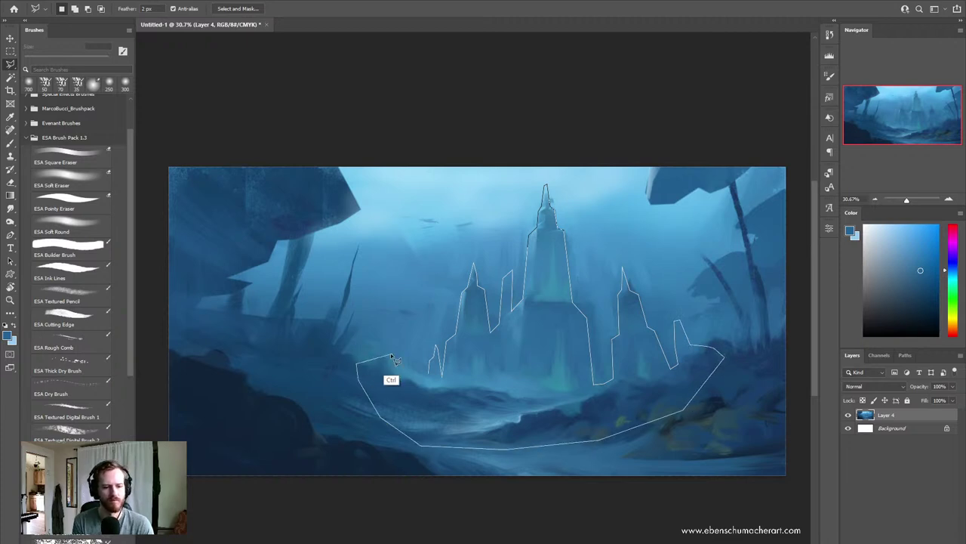
pyautogui.doubleClick(393, 354)
pyautogui.press('b')
pyautogui.keyDown('alt'); pyautogui.click(547, 414); pyautogui.keyUp('alt')
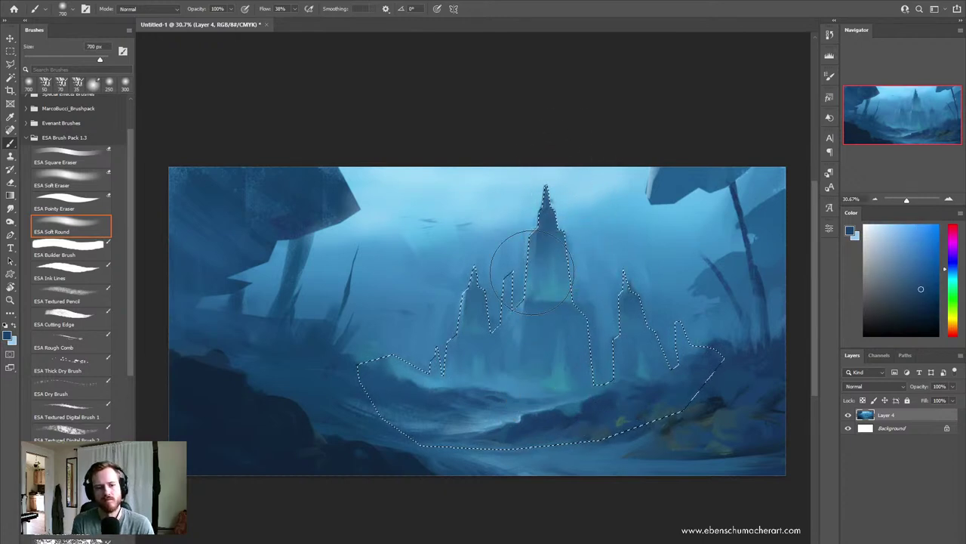
# Step: Paint haze and darker blue between the spires inside the selection, adjusting the blue
pyautogui.moveTo(544, 249)
pyautogui.mouseDown()
pyautogui.moveTo(509, 291)
pyautogui.moveTo(476, 302)
pyautogui.mouseUp()
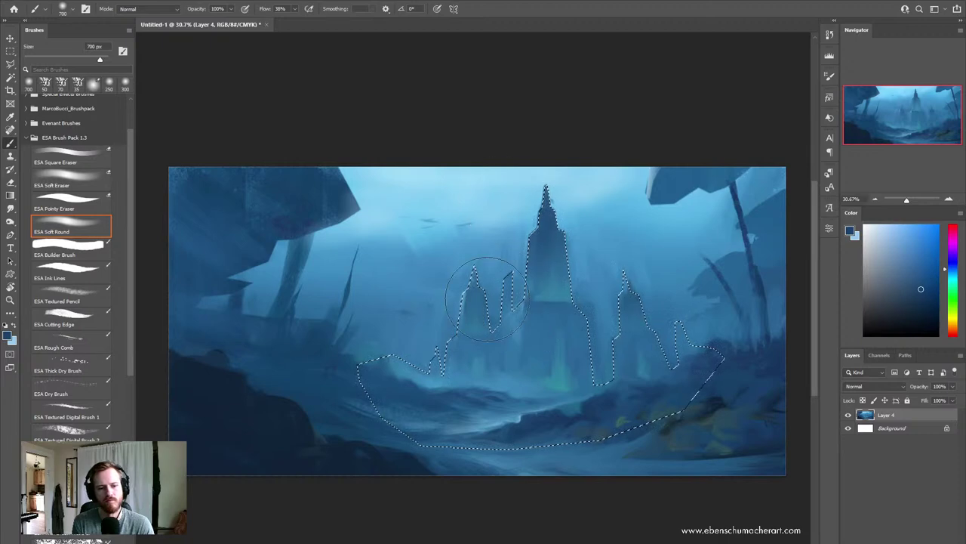
pyautogui.moveTo(523, 325); pyautogui.dragTo(559, 321)
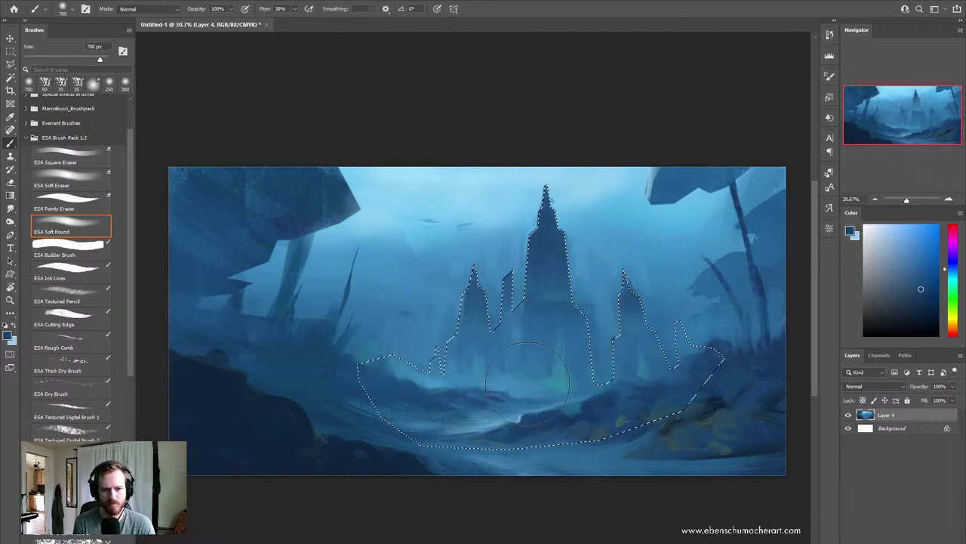
pyautogui.keyDown('alt'); pyautogui.click(738, 290); pyautogui.keyUp('alt')
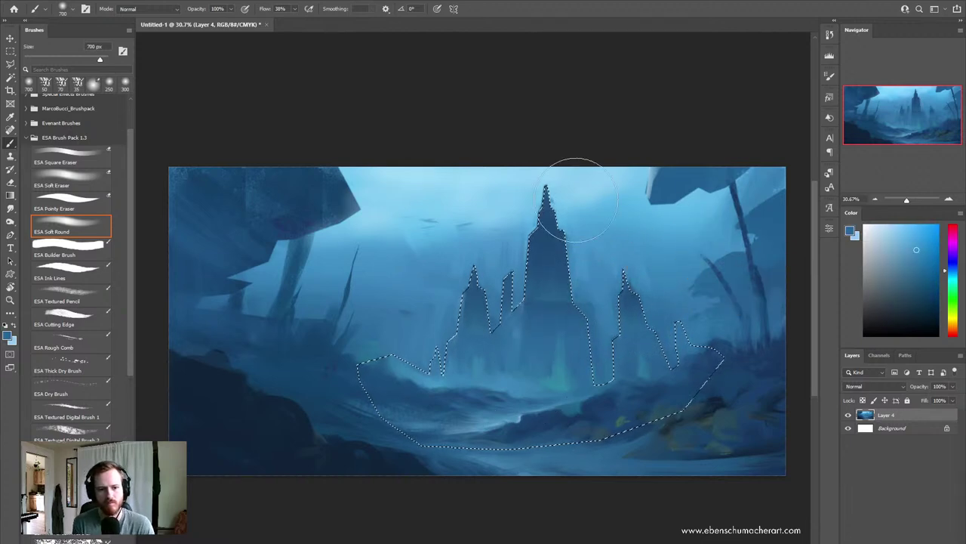
pyautogui.keyDown('alt'); pyautogui.click(550, 295); pyautogui.keyUp('alt')
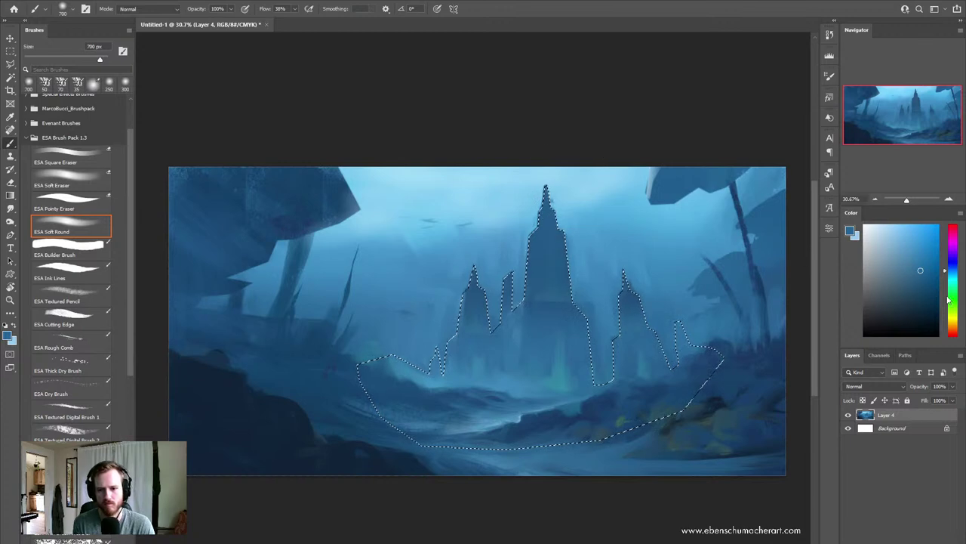
pyautogui.click(953, 276)
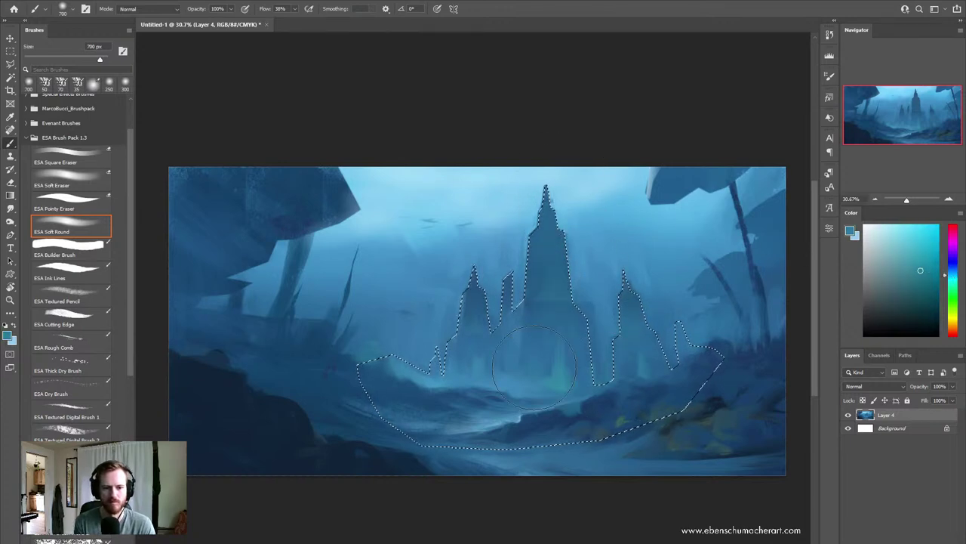
pyautogui.moveTo(953, 276); pyautogui.dragTo(953, 269)
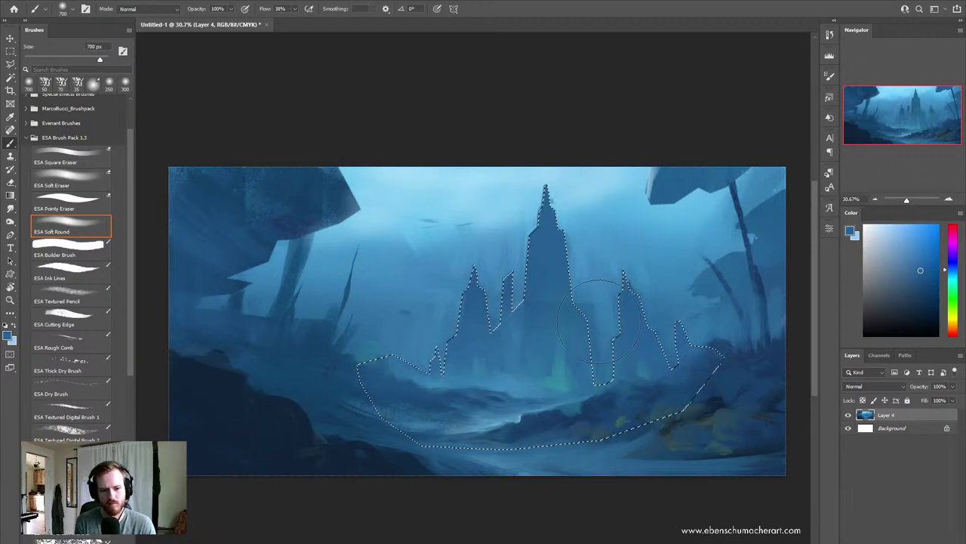
pyautogui.keyDown('alt'); pyautogui.click(690, 390); pyautogui.keyUp('alt')
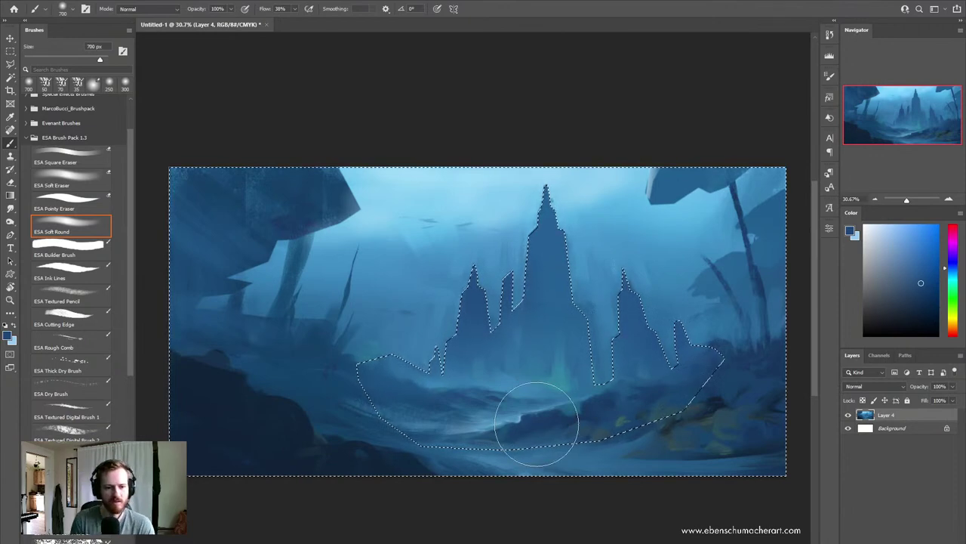
# Step: Invert the selection and sample lighter blues for the haze around the towers
pyautogui.hotkey('ctrl', 'shift', 'i')
pyautogui.keyDown('alt'); pyautogui.click(392, 310); pyautogui.keyUp('alt')
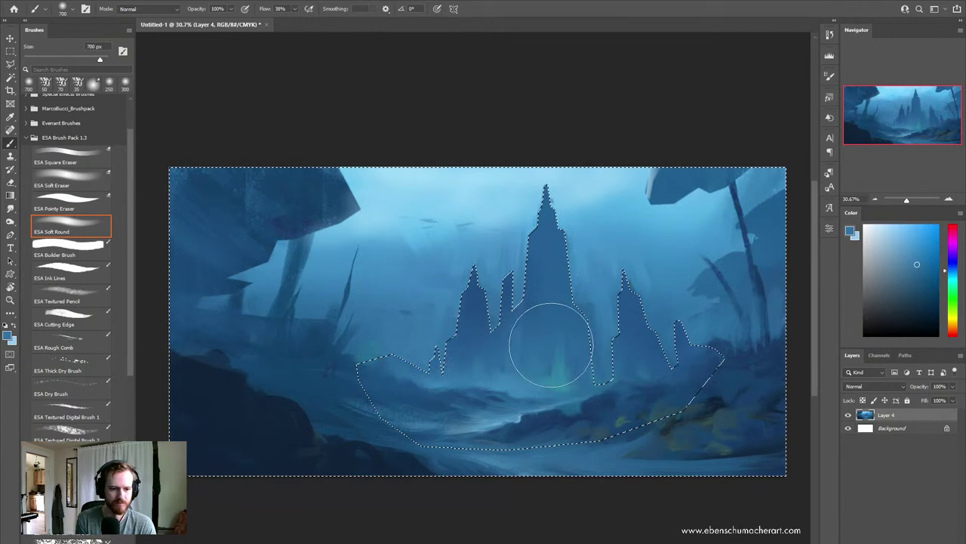
pyautogui.keyDown('alt'); pyautogui.click(506, 220); pyautogui.keyUp('alt')
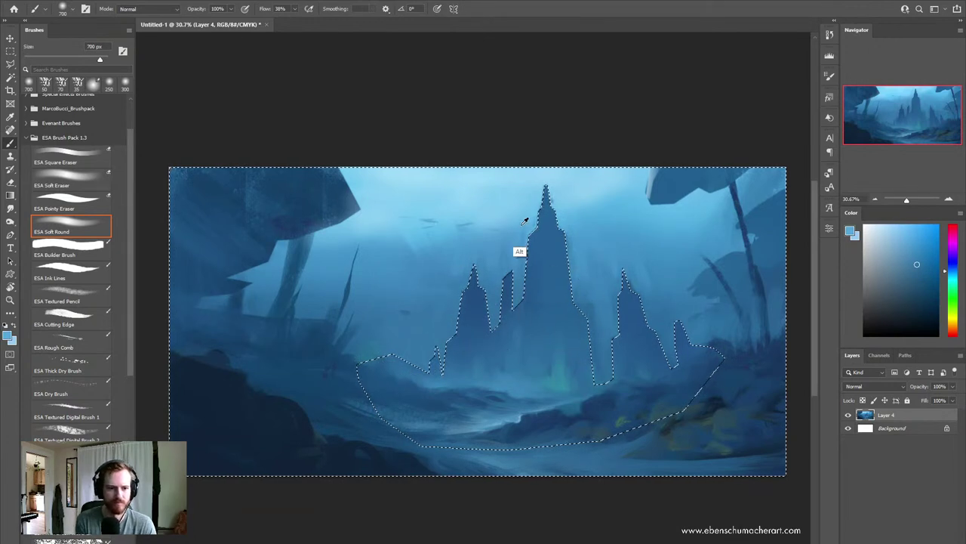
pyautogui.keyDown('alt'); pyautogui.click(525, 219); pyautogui.keyUp('alt')
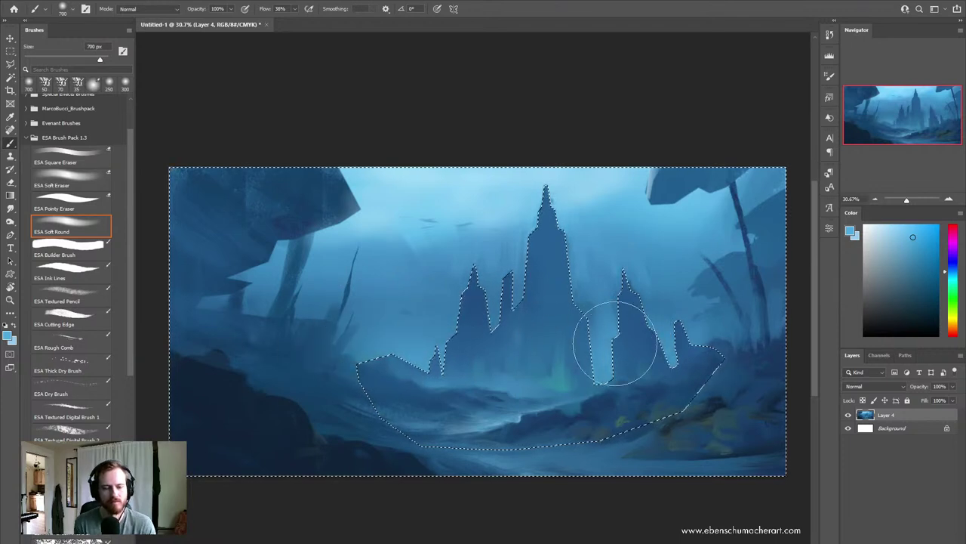
pyautogui.keyDown('alt'); pyautogui.click(455, 279); pyautogui.keyUp('alt')
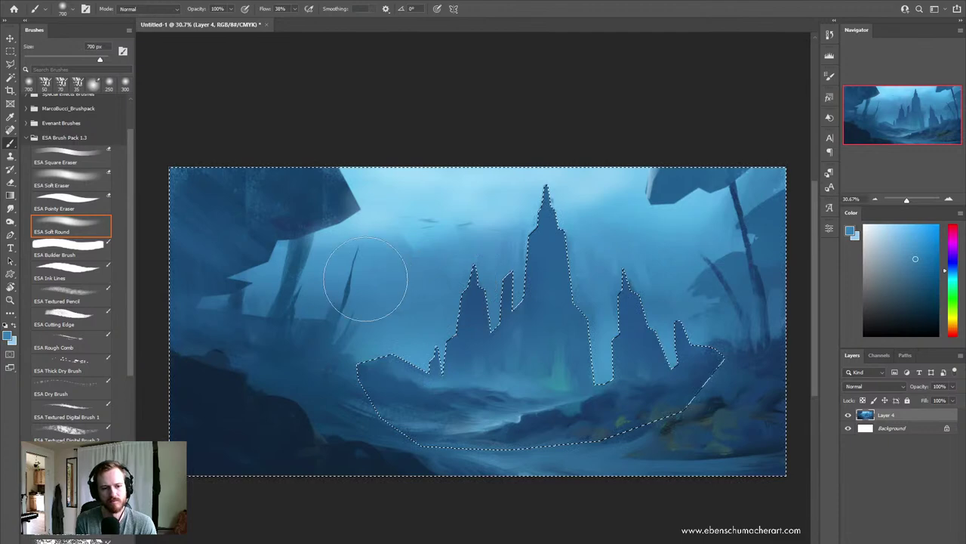
pyautogui.keyDown('alt'); pyautogui.click(412, 229); pyautogui.keyUp('alt')
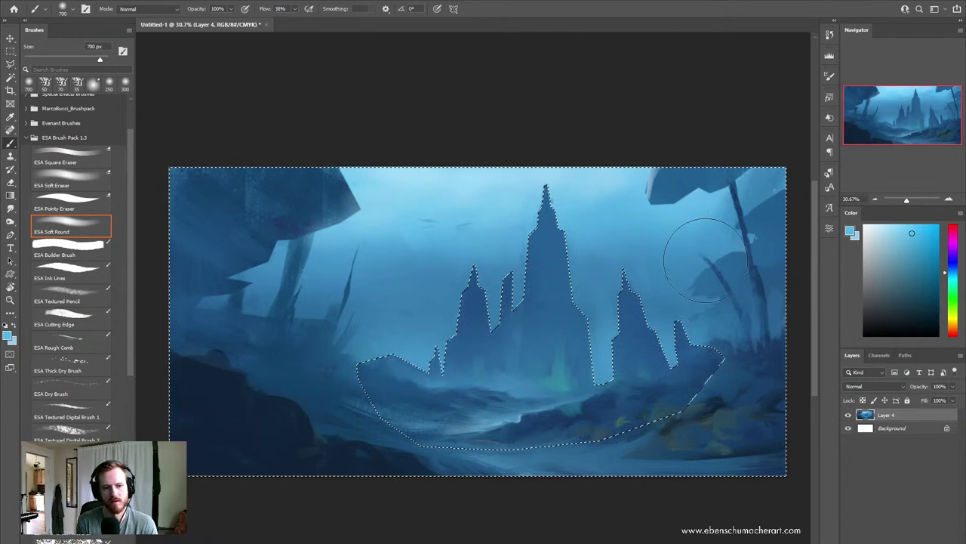
pyautogui.click(915, 225)
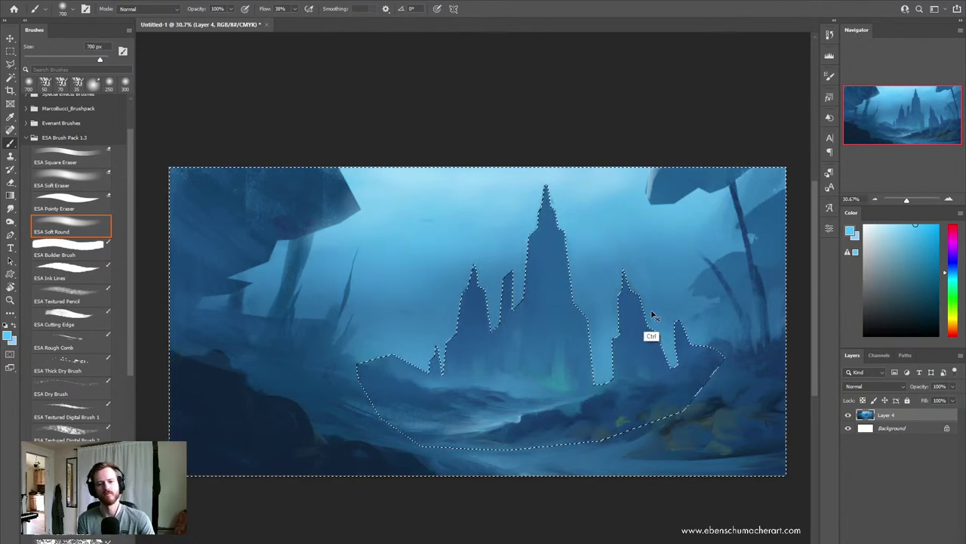
# Step: Deselect everything and zoom out slightly on the whole painting
pyautogui.hotkey('ctrl', 'd')
pyautogui.press('z')
pyautogui.moveTo(654, 251); pyautogui.dragTo(647, 276)
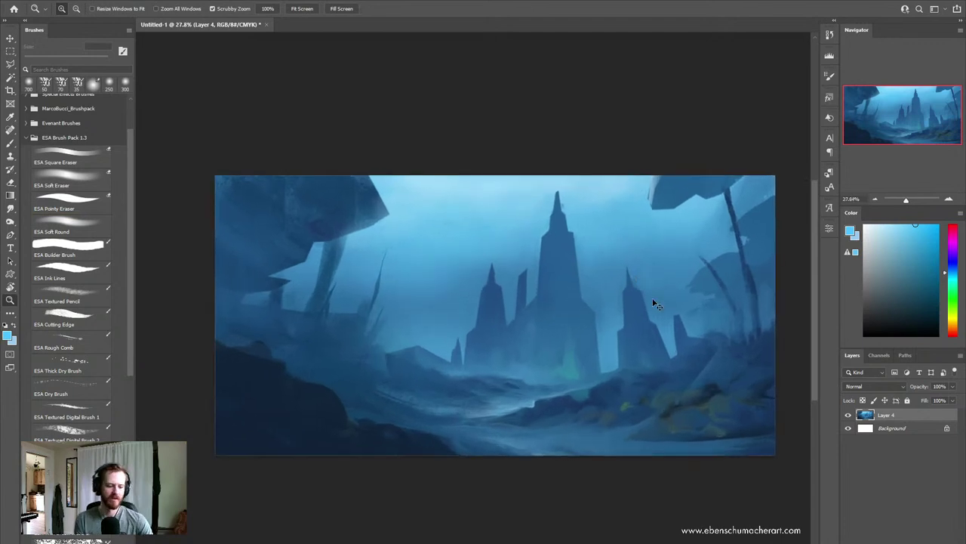
# Step: Lasso the central castle area and copy it onto a new layer
pyautogui.press('h')
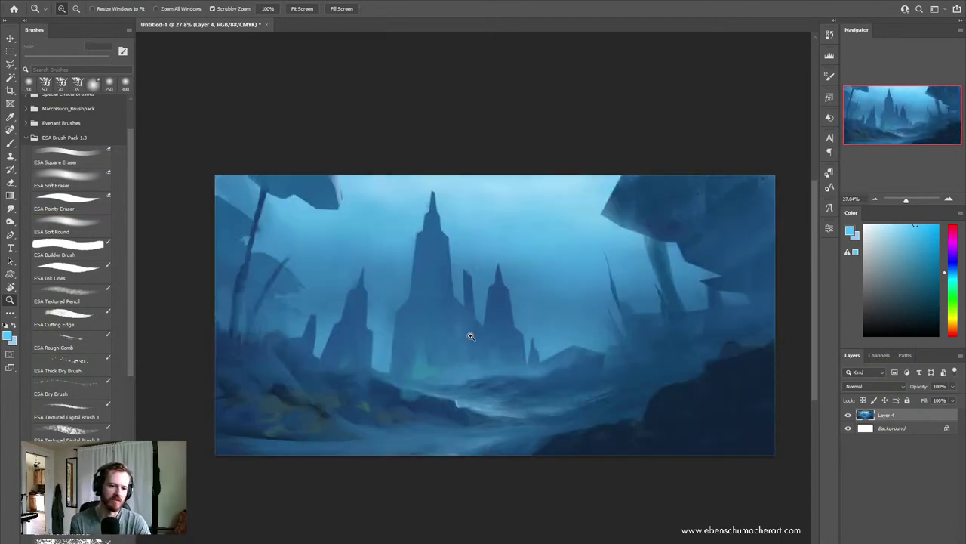
pyautogui.moveTo(463, 343); pyautogui.dragTo(462, 406)
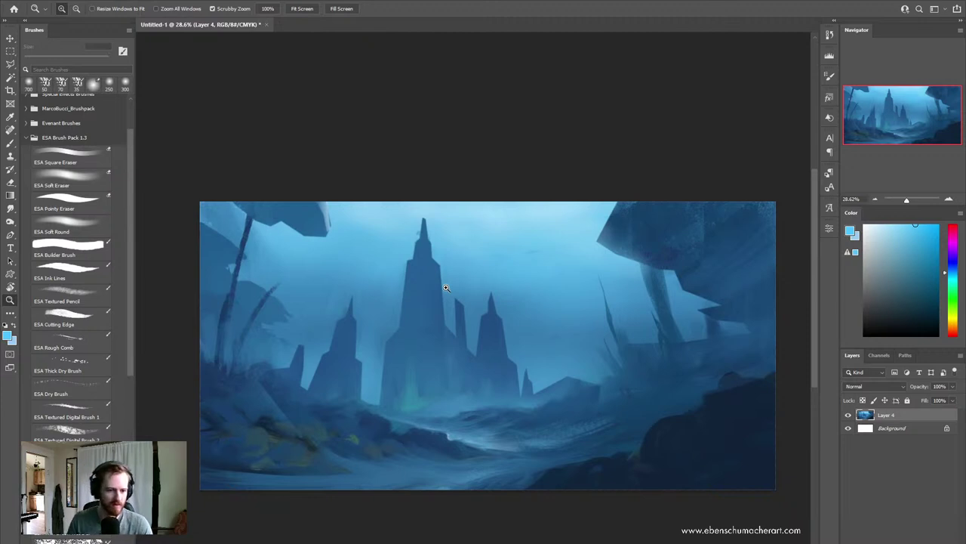
pyautogui.press('l')
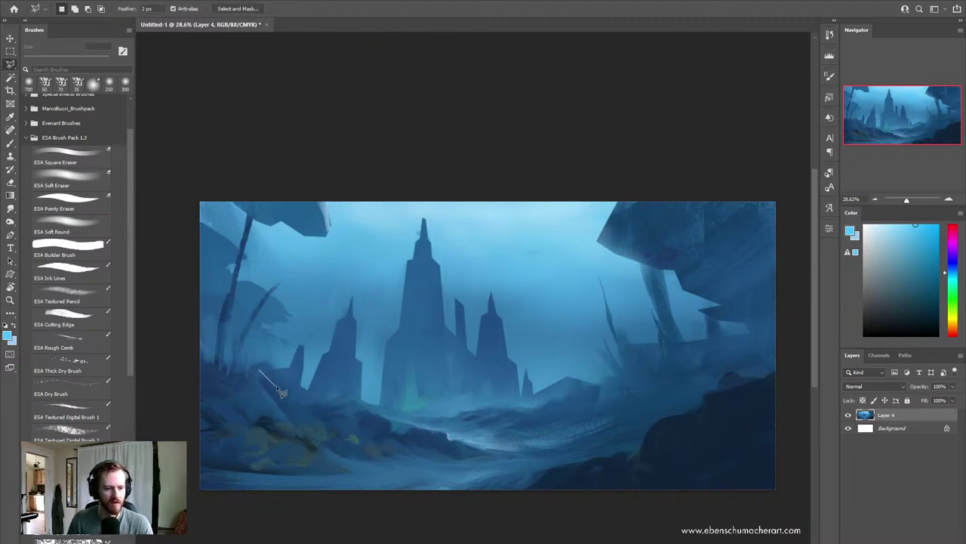
pyautogui.moveTo(410, 415)
pyautogui.mouseDown()
pyautogui.moveTo(536, 399)
pyautogui.moveTo(460, 198)
pyautogui.mouseUp()
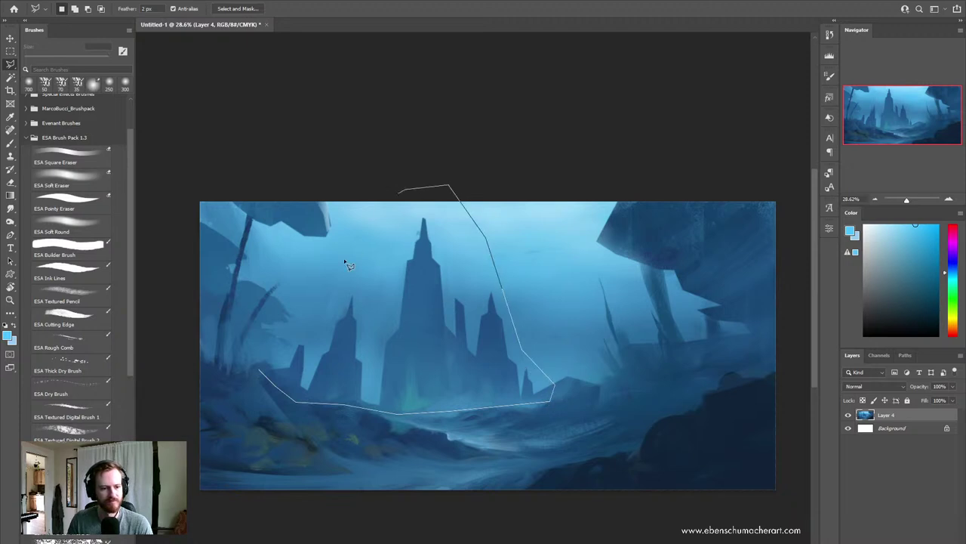
pyautogui.moveTo(349, 264); pyautogui.dragTo(269, 342)
pyautogui.hotkey('ctrl', 'j')
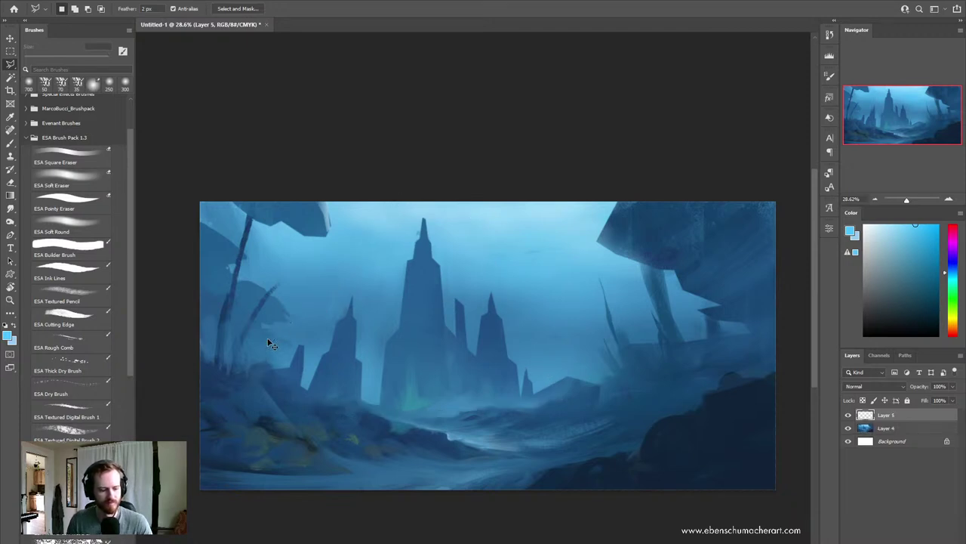
# Step: Distort the castle copy's top corners inward to taper and stretch the spires
pyautogui.hotkey('ctrl', 't')
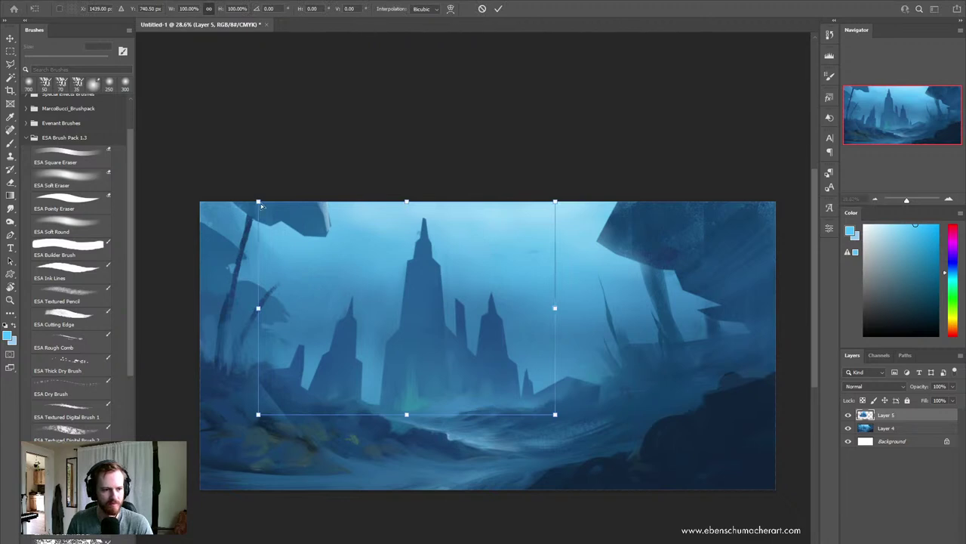
pyautogui.moveTo(259, 203); pyautogui.dragTo(271, 205)
pyautogui.moveTo(555, 204); pyautogui.dragTo(537, 206)
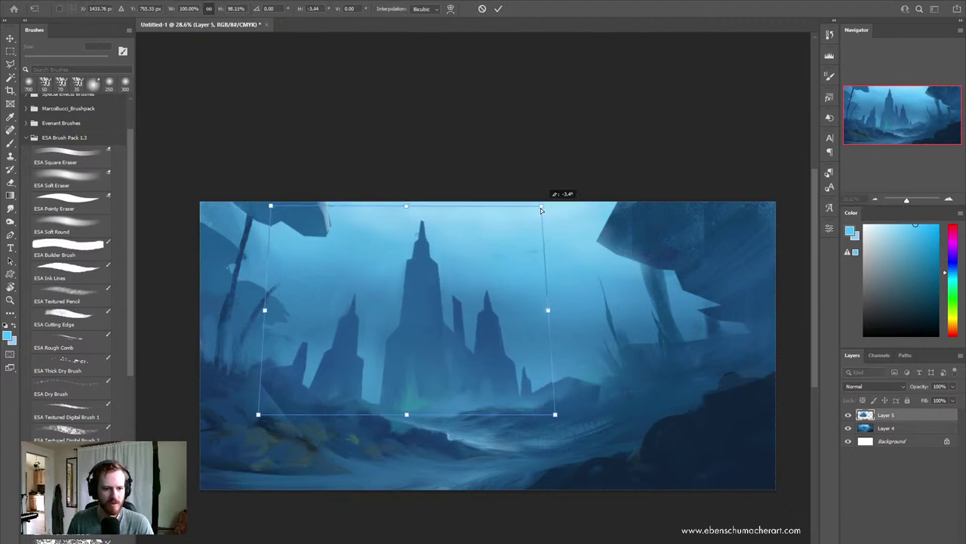
pyautogui.moveTo(274, 207); pyautogui.dragTo(281, 213)
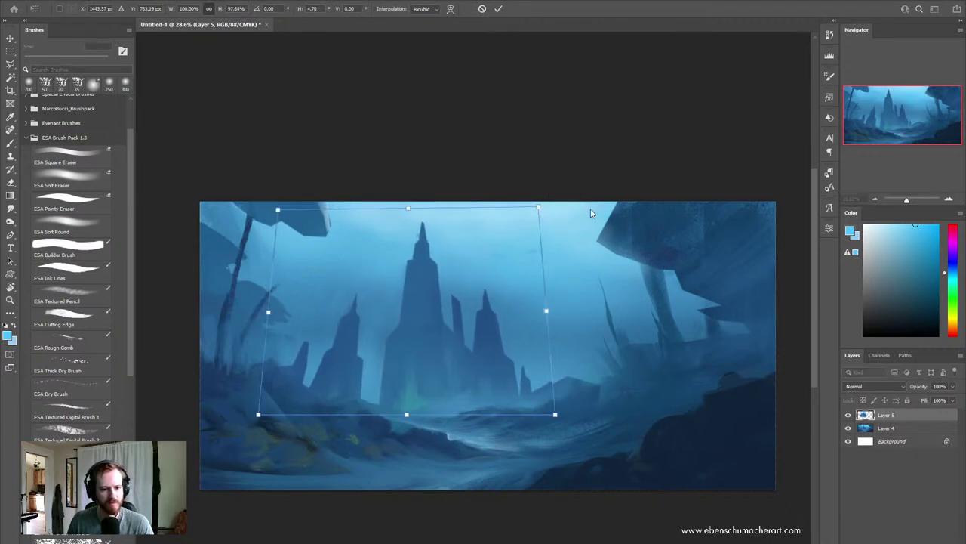
pyautogui.moveTo(538, 206); pyautogui.dragTo(532, 216)
pyautogui.moveTo(276, 213); pyautogui.dragTo(289, 230)
pyautogui.moveTo(533, 218); pyautogui.dragTo(530, 218)
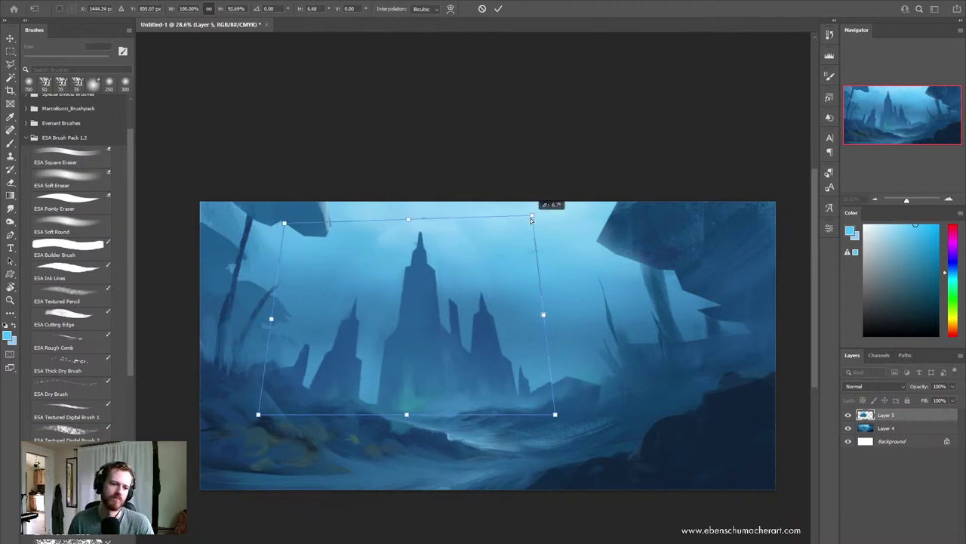
pyautogui.press('Return')
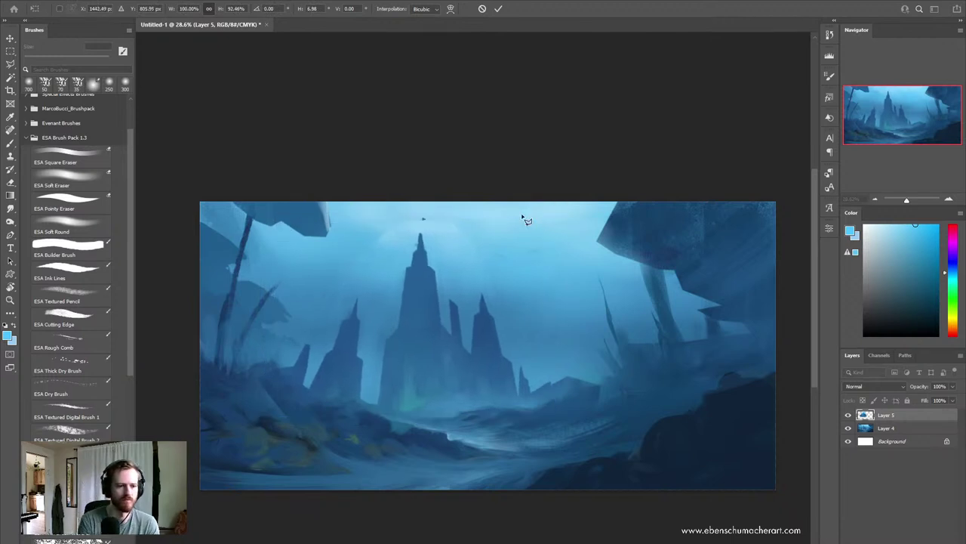
# Step: Soft-erase the copy's hard top edge and merge Layers 4 and 5
pyautogui.press('e')
pyautogui.moveTo(337, 279); pyautogui.dragTo(460, 233)
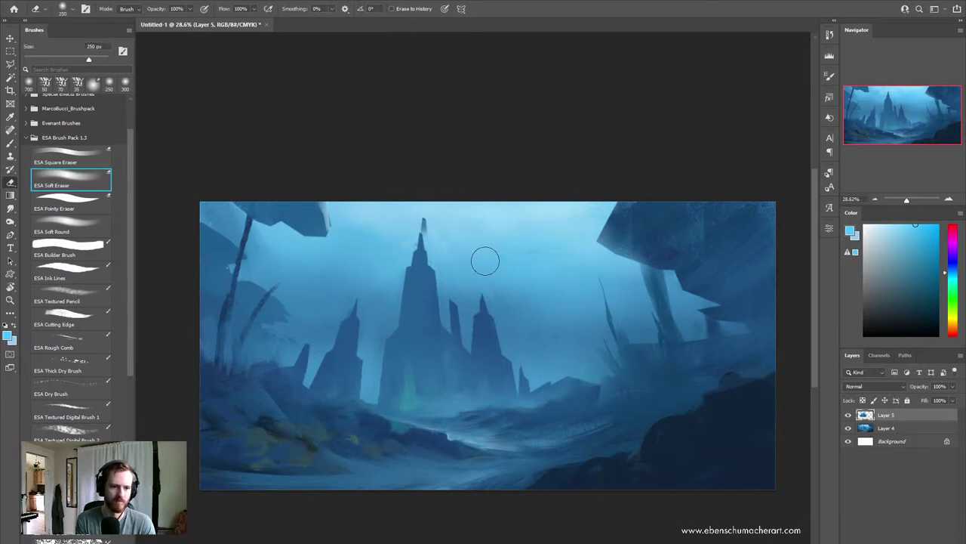
pyautogui.moveTo(460, 233); pyautogui.dragTo(516, 287)
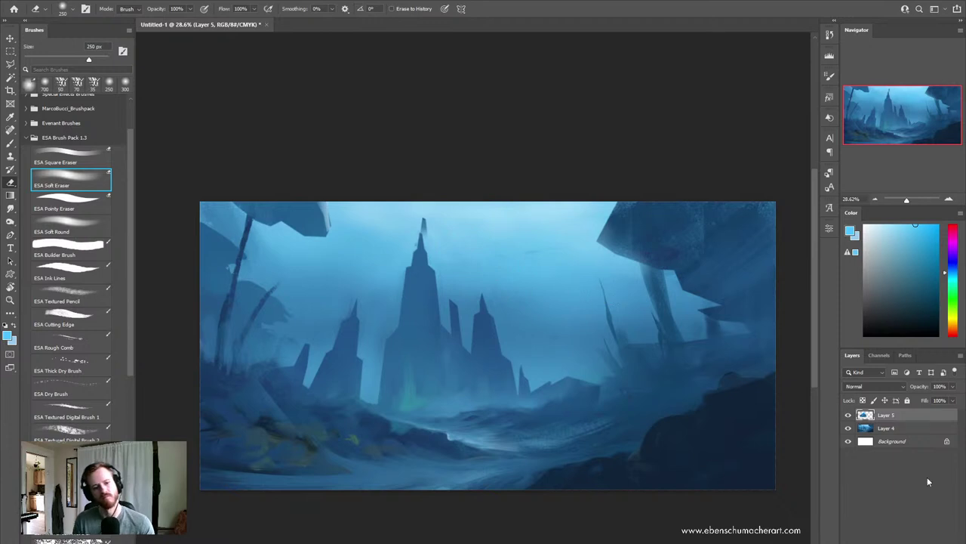
pyautogui.keyDown('shift'); pyautogui.click(891, 427); pyautogui.keyUp('shift')
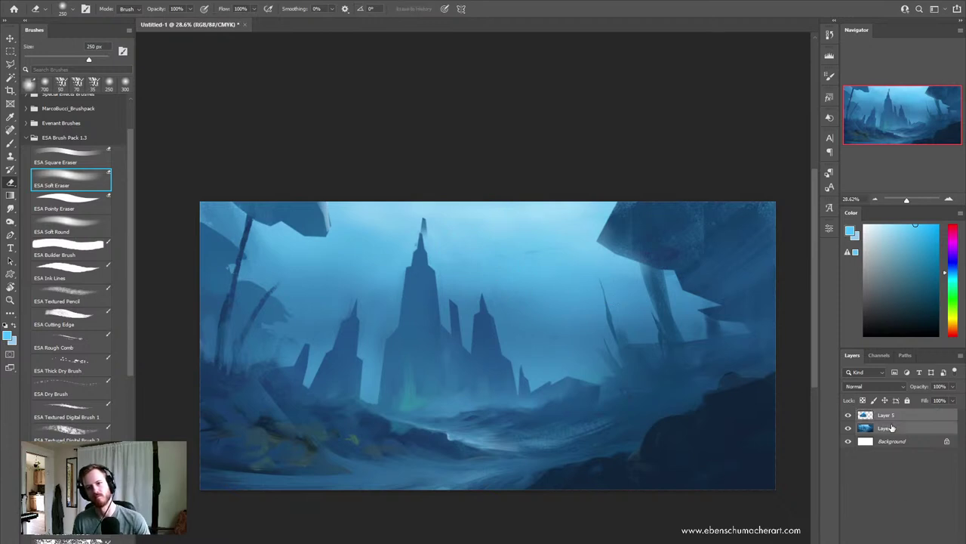
pyautogui.hotkey('ctrl', 'e')
# Step: Flip the canvas horizontally and start hazing the rocky lower middle ground in darker blue
pyautogui.moveTo(551, 319); pyautogui.dragTo(534, 339)
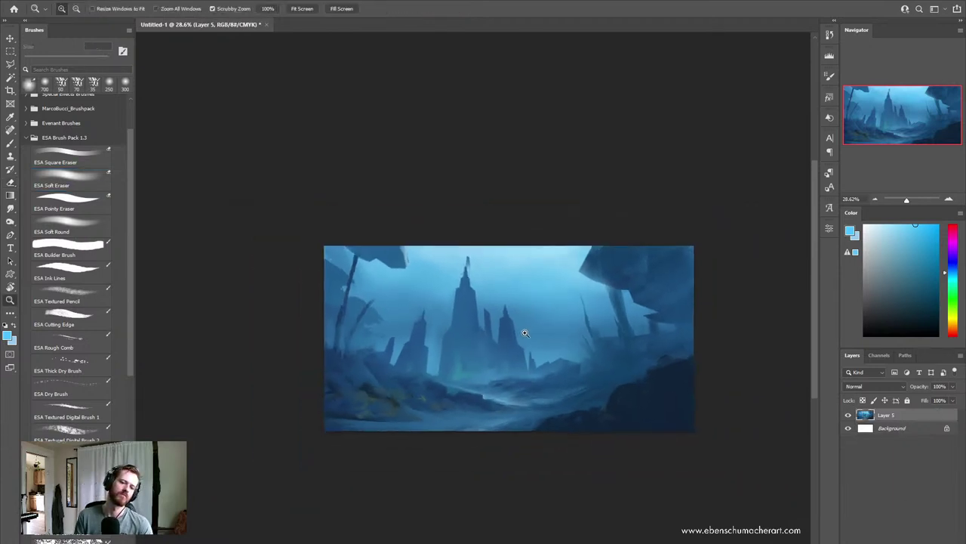
pyautogui.hotkey('ctrl', 'shift', 'h')
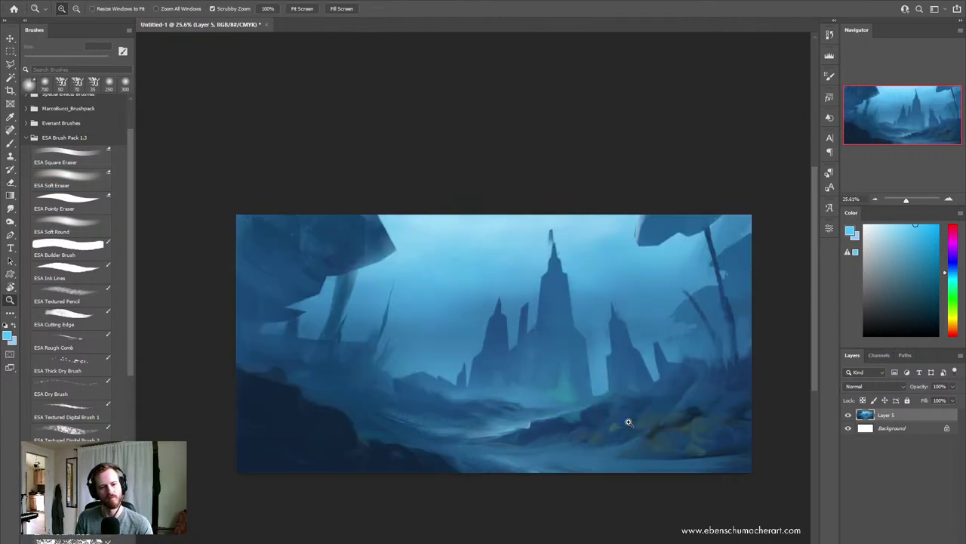
pyautogui.press('b')
pyautogui.keyDown('alt'); pyautogui.click(507, 477); pyautogui.keyUp('alt')
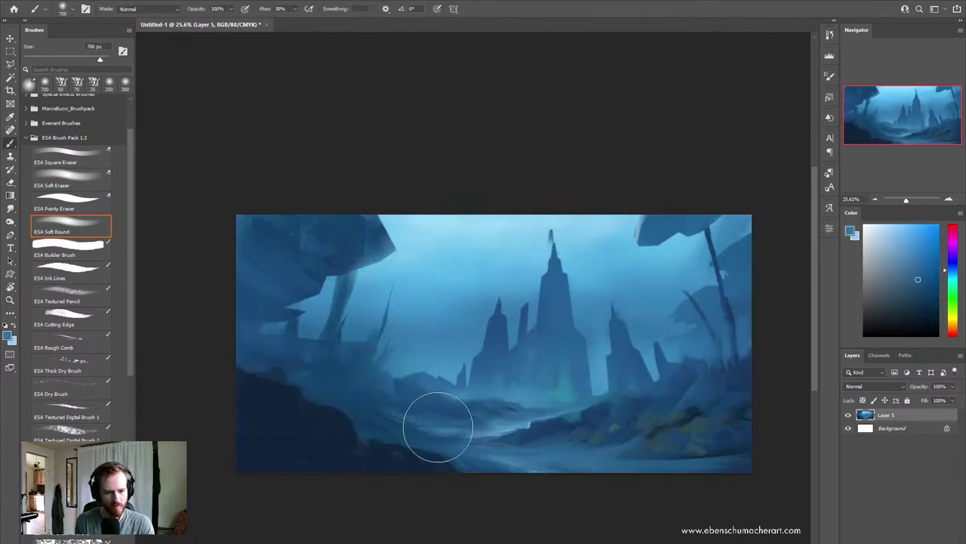
pyautogui.moveTo(528, 425)
pyautogui.mouseDown()
pyautogui.moveTo(565, 410)
pyautogui.moveTo(428, 421)
pyautogui.moveTo(511, 425)
pyautogui.mouseUp()
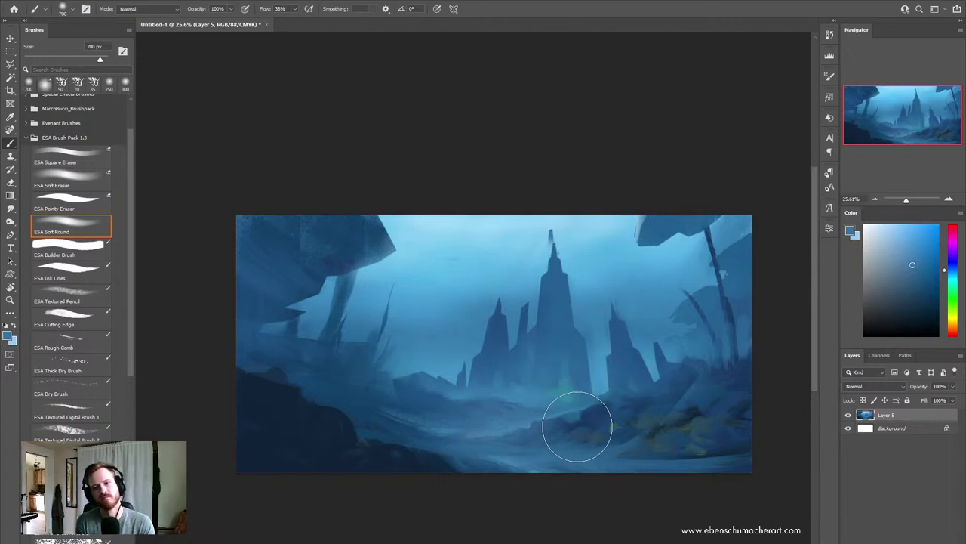
# Step: Paint soft blue haze across the lower middle ground, then sample light blue near the spires
pyautogui.keyDown('alt'); pyautogui.click(456, 280); pyautogui.keyUp('alt')
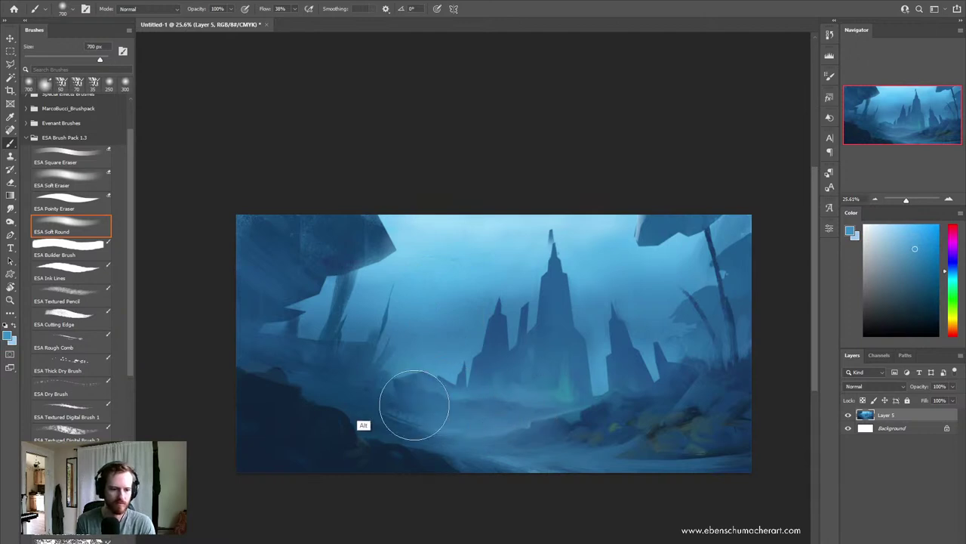
pyautogui.keyDown('alt'); pyautogui.click(361, 391); pyautogui.keyUp('alt')
pyautogui.moveTo(361, 391)
pyautogui.mouseDown()
pyautogui.moveTo(551, 432)
pyautogui.moveTo(637, 400)
pyautogui.moveTo(663, 423)
pyautogui.mouseUp()
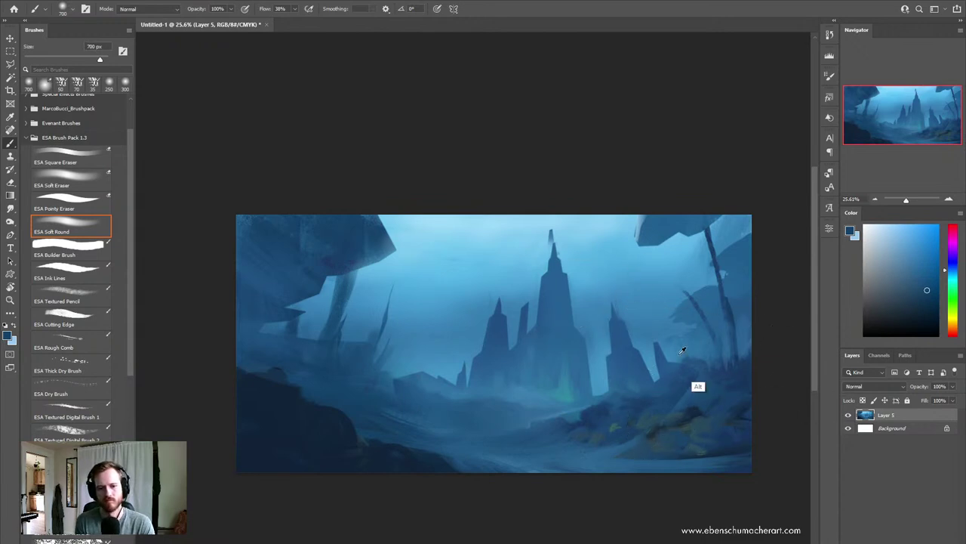
pyautogui.press('alt')
pyautogui.keyDown('alt'); pyautogui.click(538, 260); pyautogui.keyUp('alt')
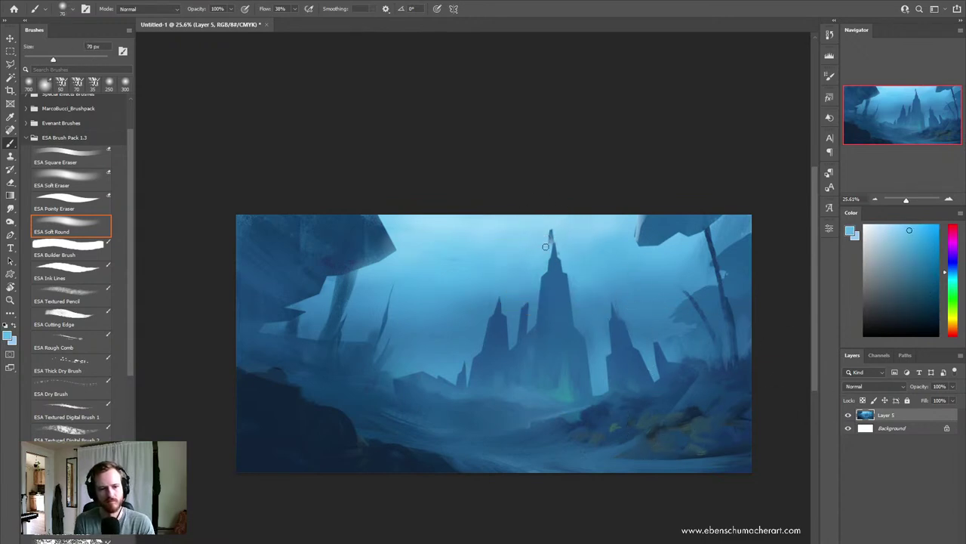
pyautogui.keyDown('alt'); pyautogui.click(550, 238); pyautogui.keyUp('alt')
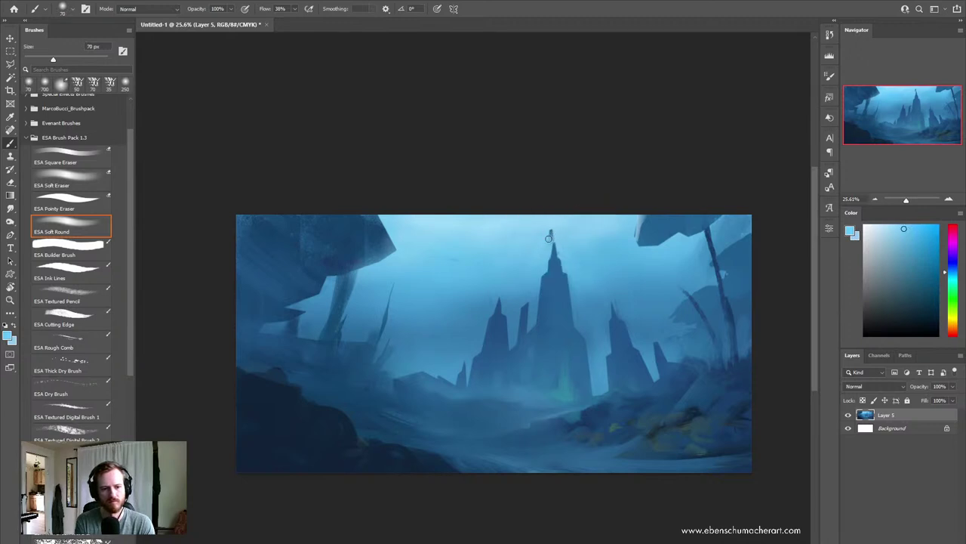
pyautogui.keyDown('alt'); pyautogui.click(553, 233); pyautogui.keyUp('alt')
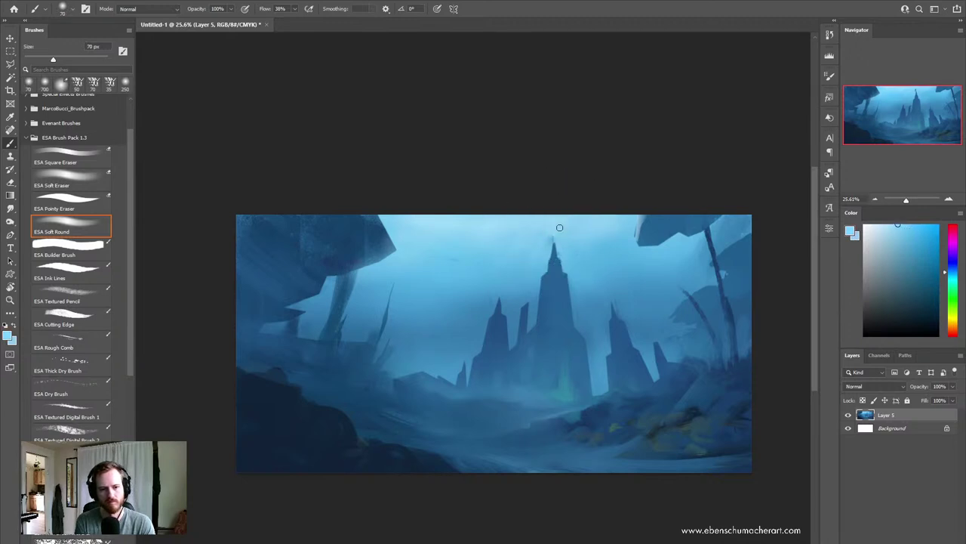
pyautogui.keyDown('alt'); pyautogui.click(552, 237); pyautogui.keyUp('alt')
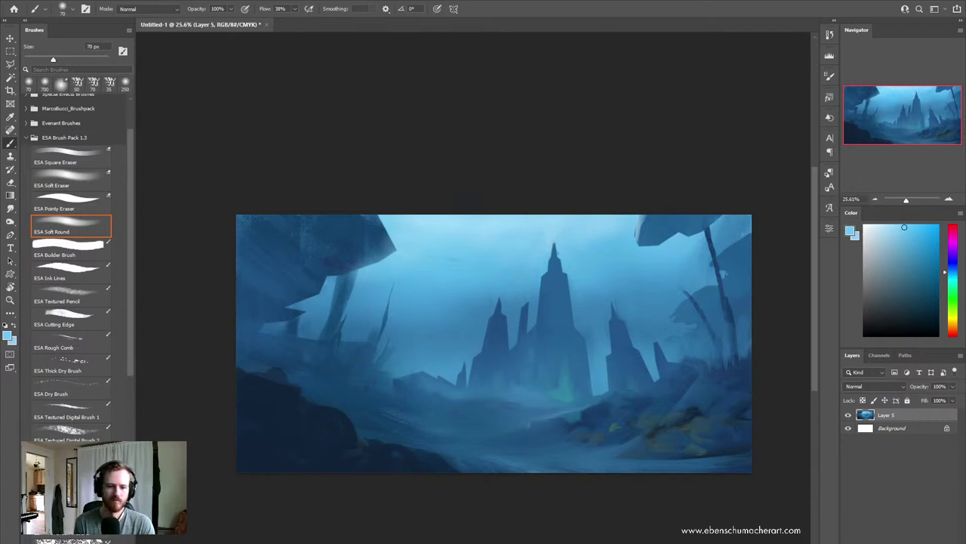
# Step: Zoom in slightly and set a pale teal as the paint colour
pyautogui.press('z')
pyautogui.moveTo(509, 419); pyautogui.dragTo(664, 331)
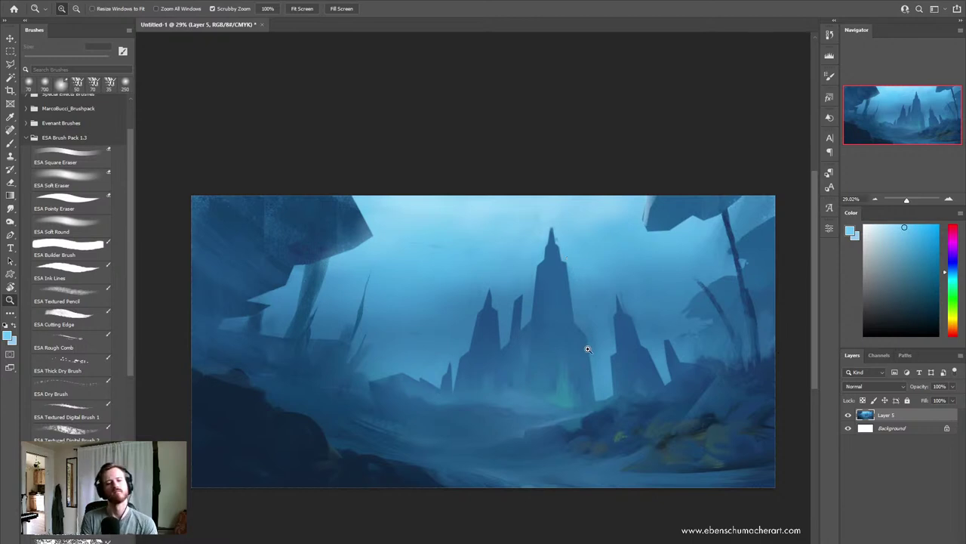
pyautogui.press('b')
pyautogui.keyDown('alt'); pyautogui.click(567, 401); pyautogui.keyUp('alt')
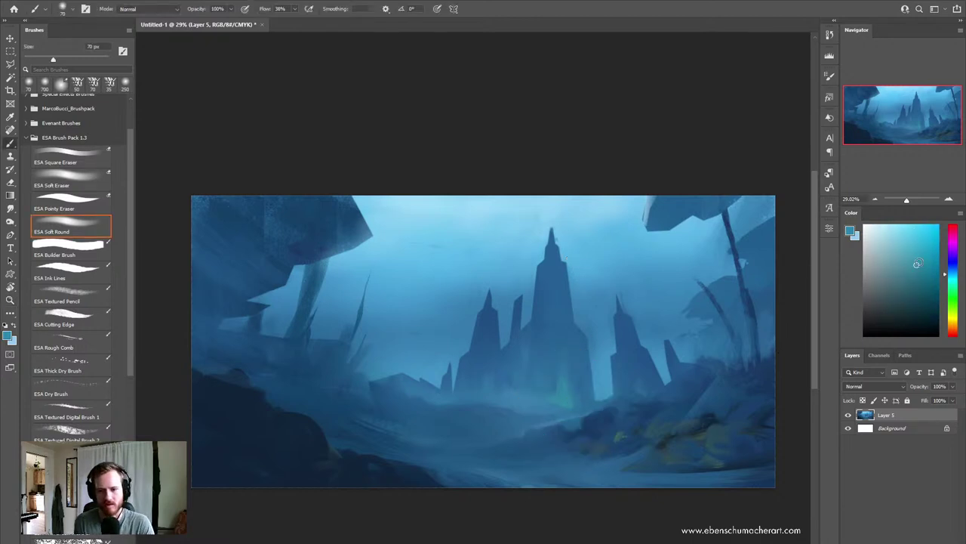
pyautogui.moveTo(955, 286); pyautogui.dragTo(953, 279)
pyautogui.click(908, 251)
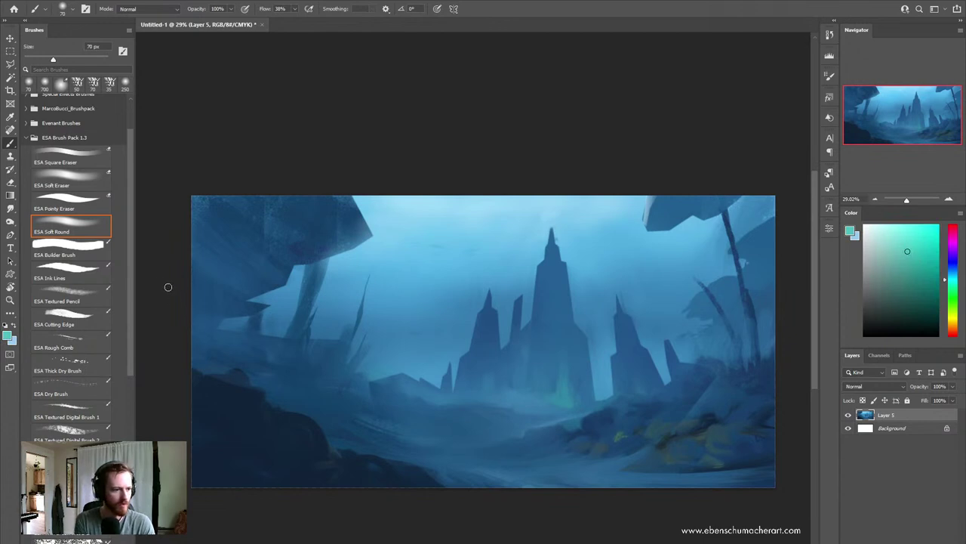
# Step: Dab a glowing teal light at the castle base with the Mixer Brush, resizing it to 60 px
pyautogui.hotkey('shift', 'b')
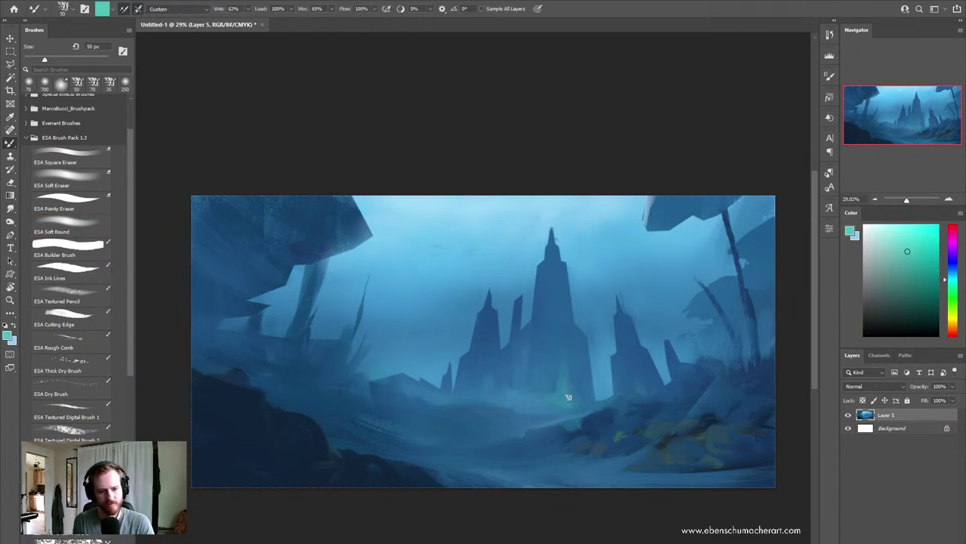
pyautogui.click(565, 393)
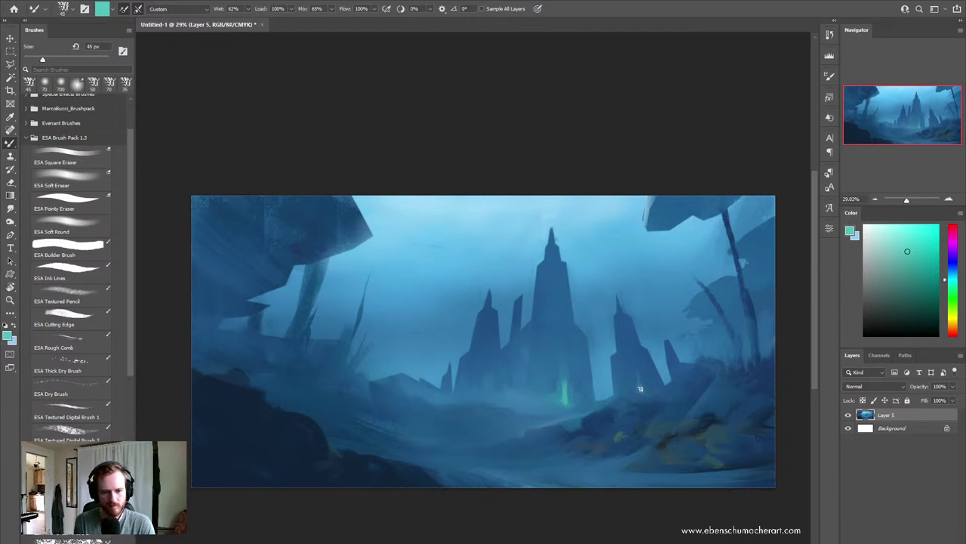
pyautogui.press('ctrl')
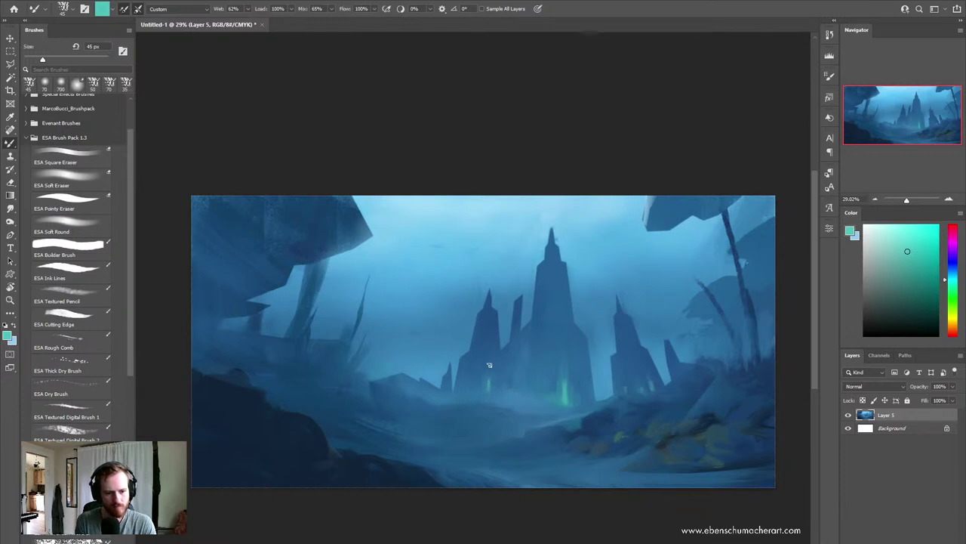
pyautogui.press(']')
pyautogui.press(']')
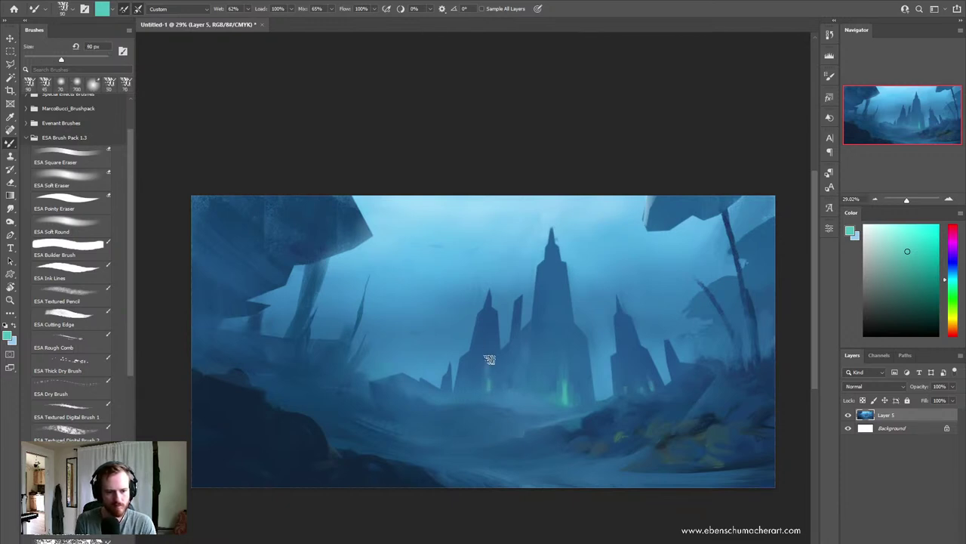
pyautogui.keyDown('alt'); pyautogui.click(493, 365); pyautogui.keyUp('alt')
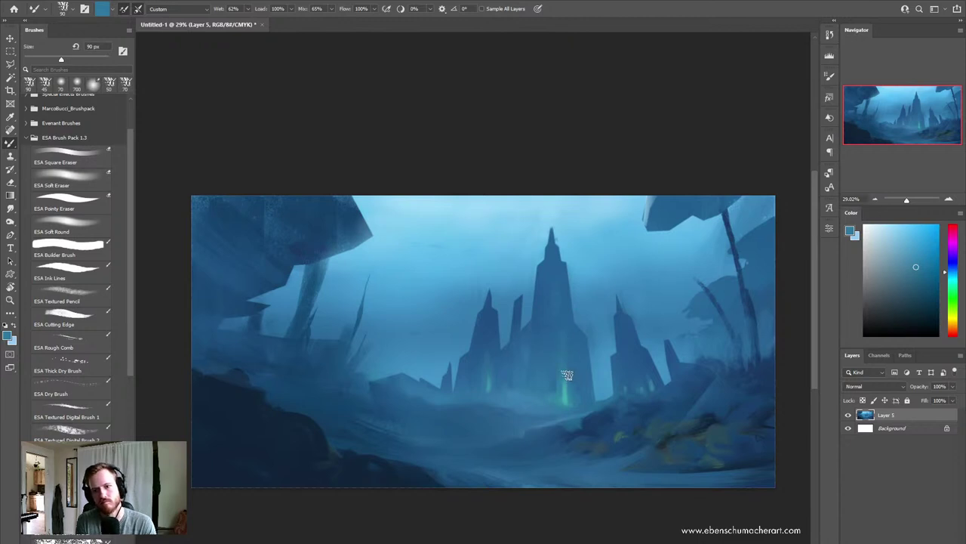
pyautogui.keyDown('alt'); pyautogui.click(487, 408); pyautogui.keyUp('alt')
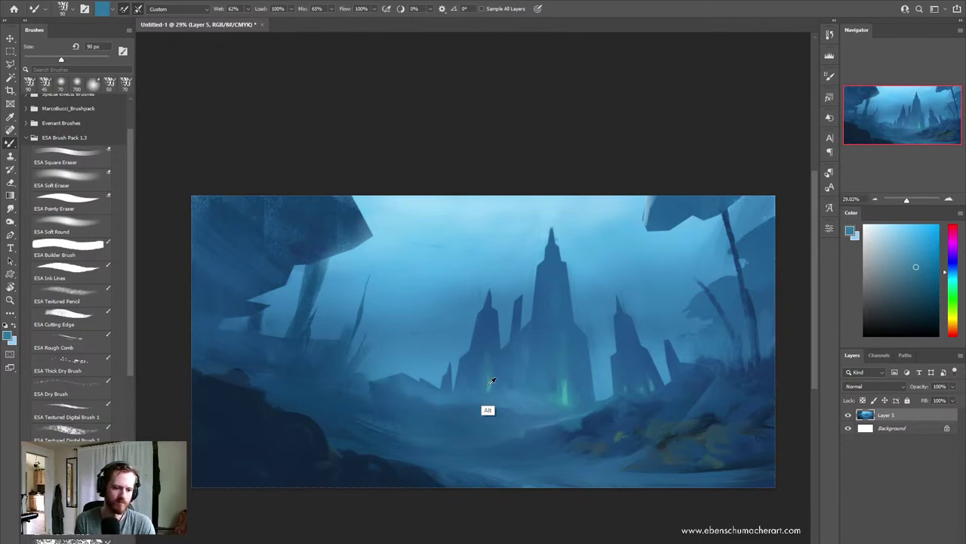
pyautogui.press('[')
pyautogui.press('[')
pyautogui.press('[')
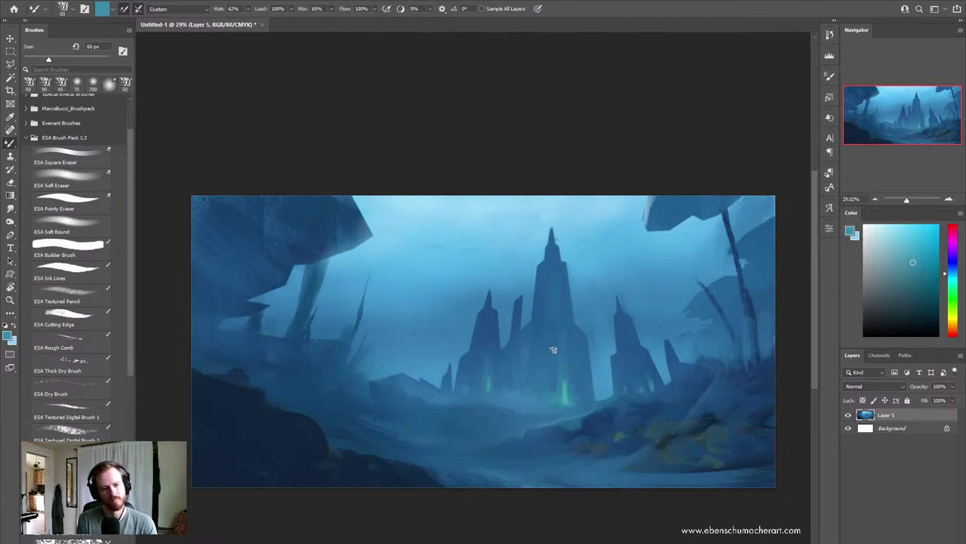
pyautogui.keyDown('alt'); pyautogui.click(565, 394); pyautogui.keyUp('alt')
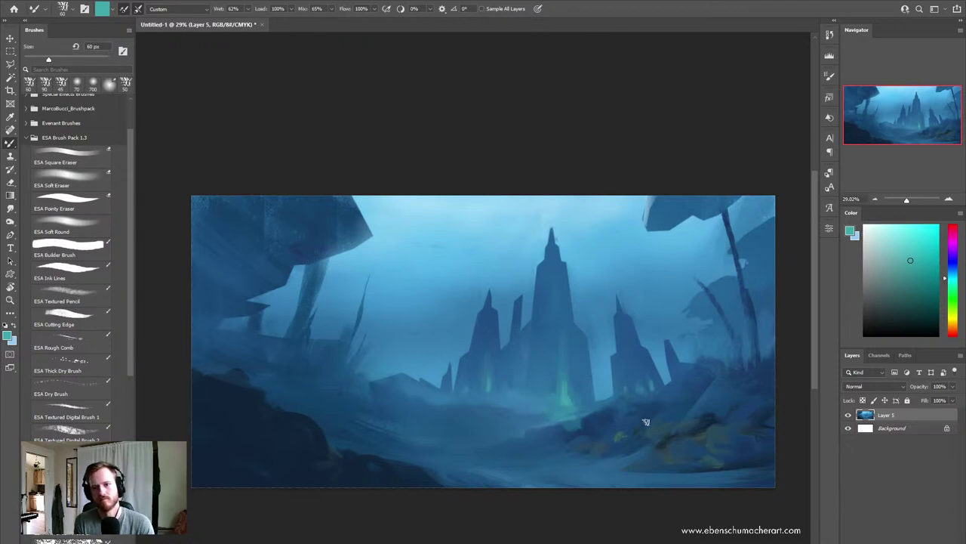
# Step: Pick a brighter teal, then sample dark blue from the rocks and enlarge the brush to 70 px
pyautogui.click(913, 241)
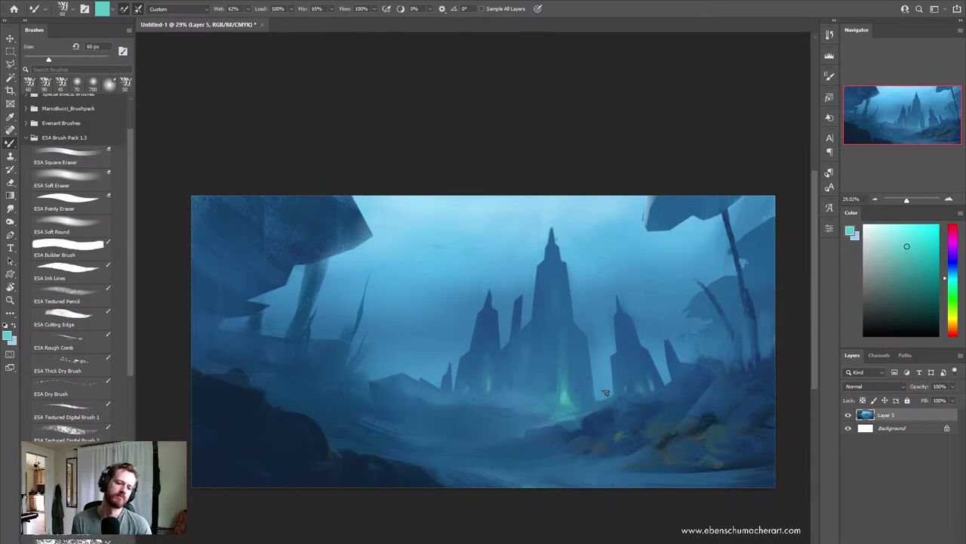
pyautogui.press('alt')
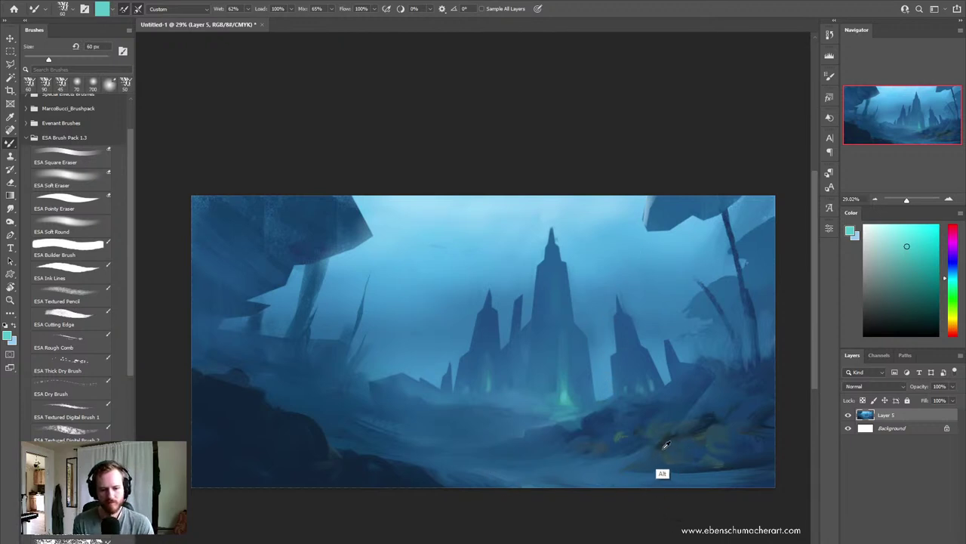
pyautogui.keyDown('alt'); pyautogui.click(699, 437); pyautogui.keyUp('alt')
pyautogui.press(']')
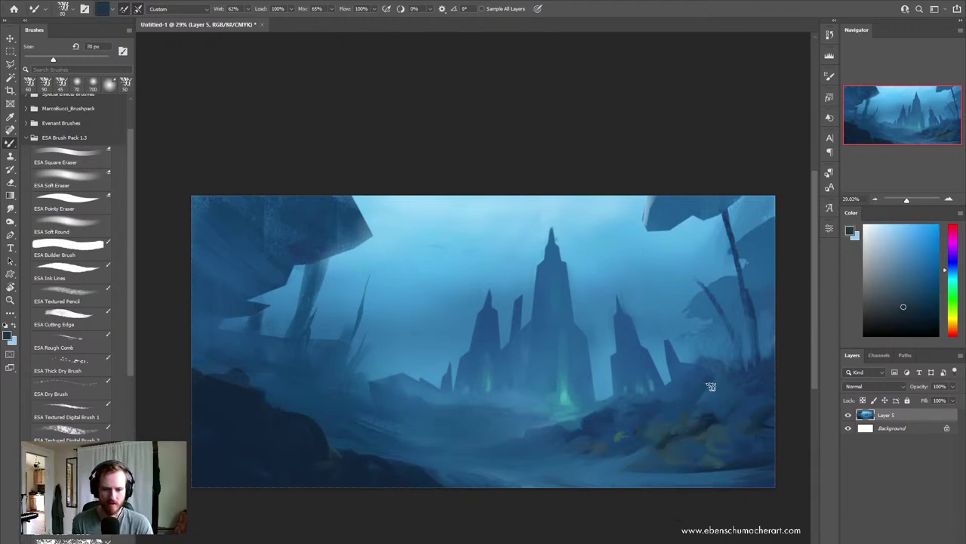
# Step: Sample foreground blues and paint light streaks into the dark lower left with an 80 px brush
pyautogui.keyDown('alt'); pyautogui.click(720, 434); pyautogui.keyUp('alt')
pyautogui.press(']')
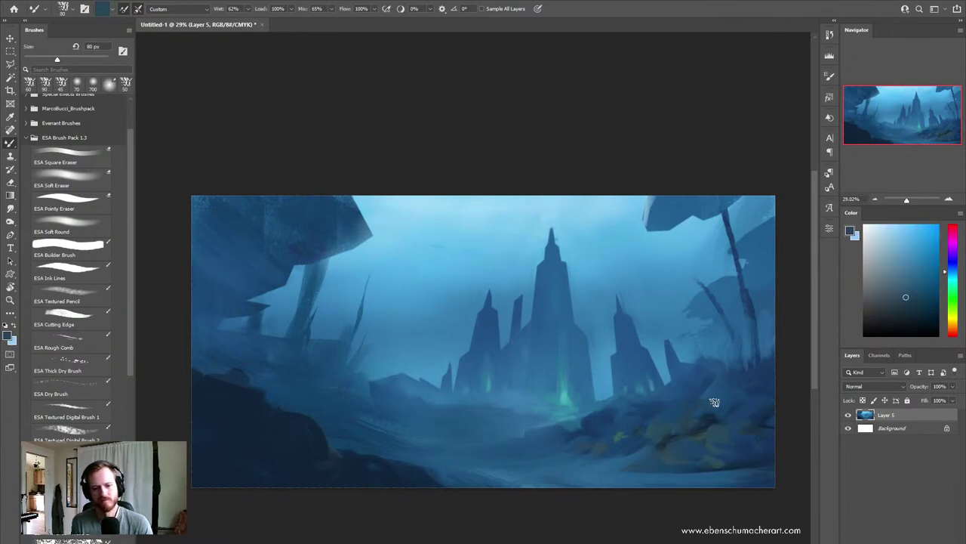
pyautogui.keyDown('alt'); pyautogui.click(744, 377); pyautogui.keyUp('alt')
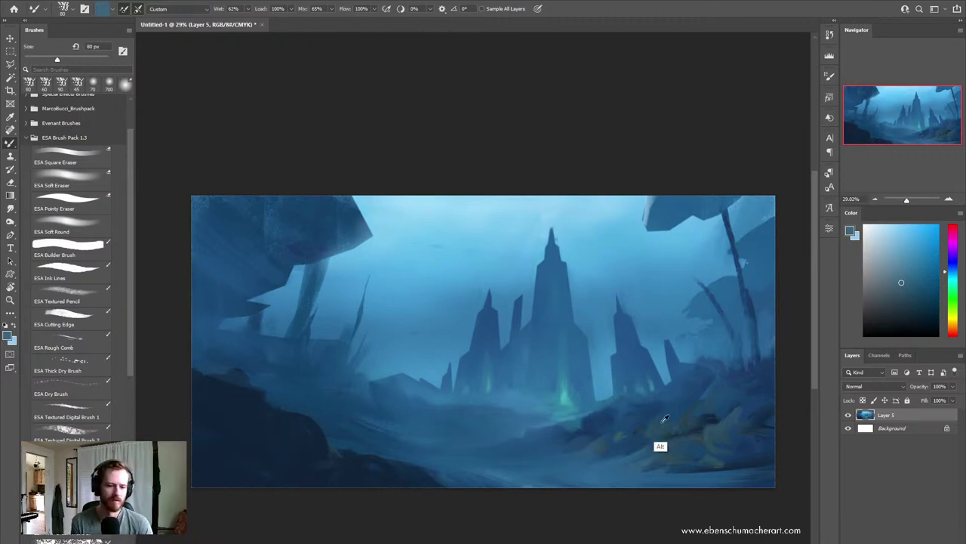
pyautogui.keyDown('alt'); pyautogui.click(630, 461); pyautogui.keyUp('alt')
pyautogui.keyDown('alt'); pyautogui.click(456, 458); pyautogui.keyUp('alt')
pyautogui.keyDown('alt'); pyautogui.click(374, 443); pyautogui.keyUp('alt')
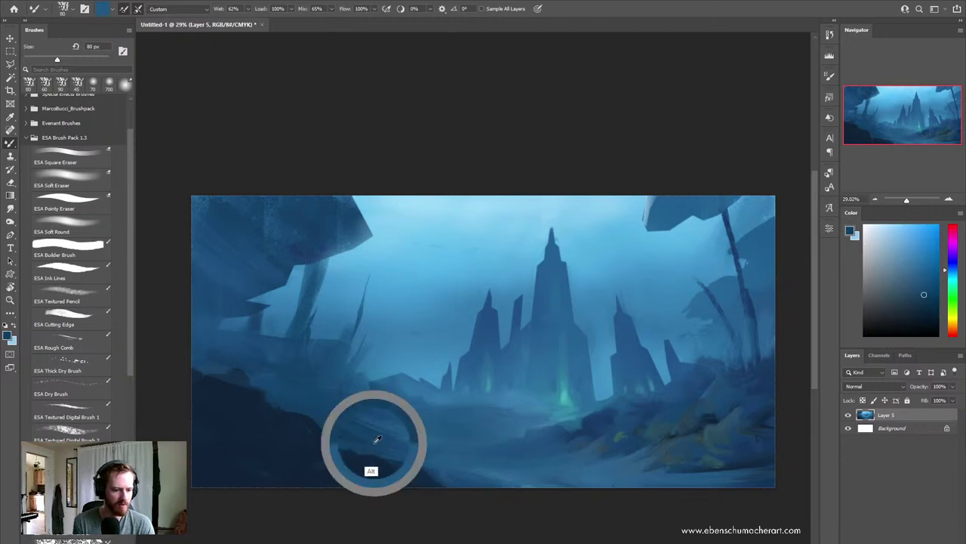
pyautogui.keyDown('alt'); pyautogui.click(716, 447); pyautogui.keyUp('alt')
pyautogui.keyDown('alt'); pyautogui.click(701, 458); pyautogui.keyUp('alt')
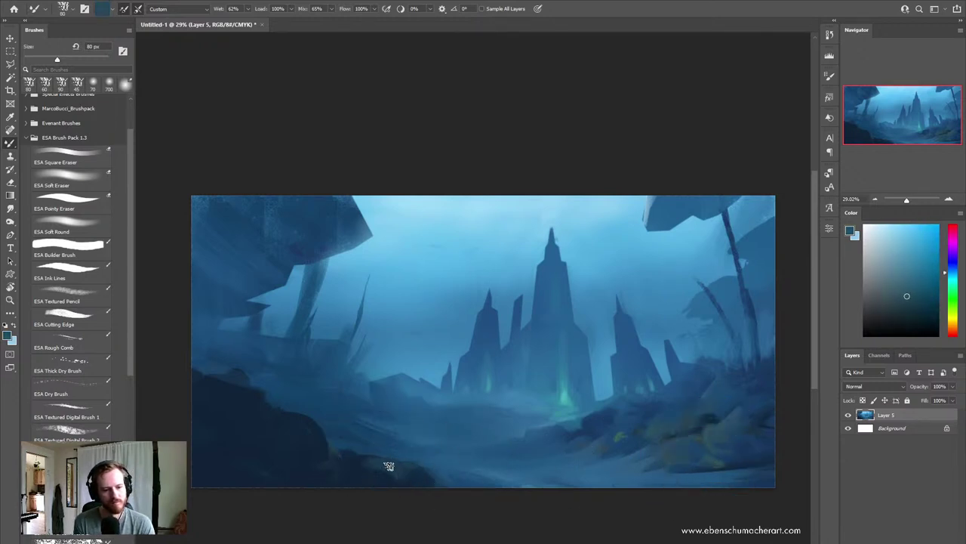
pyautogui.moveTo(388, 461); pyautogui.dragTo(347, 468)
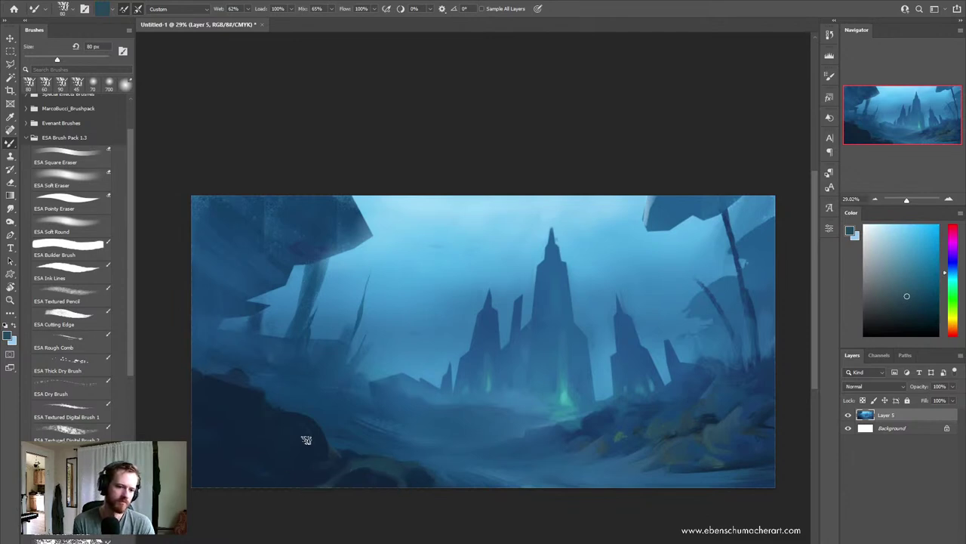
# Step: Paint green foliage strokes in the lower-left foreground with a 100 px brush
pyautogui.click(953, 285)
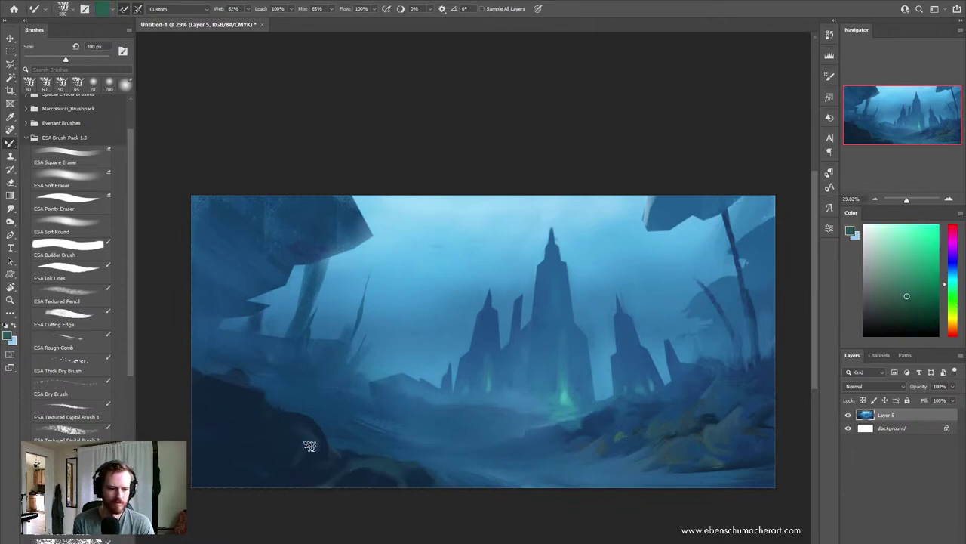
pyautogui.press(']')
pyautogui.press(']')
pyautogui.moveTo(308, 453)
pyautogui.mouseDown()
pyautogui.moveTo(319, 436)
pyautogui.moveTo(265, 453)
pyautogui.moveTo(334, 475)
pyautogui.mouseUp()
pyautogui.moveTo(241, 403)
pyautogui.mouseDown()
pyautogui.moveTo(256, 394)
pyautogui.moveTo(271, 431)
pyautogui.mouseUp()
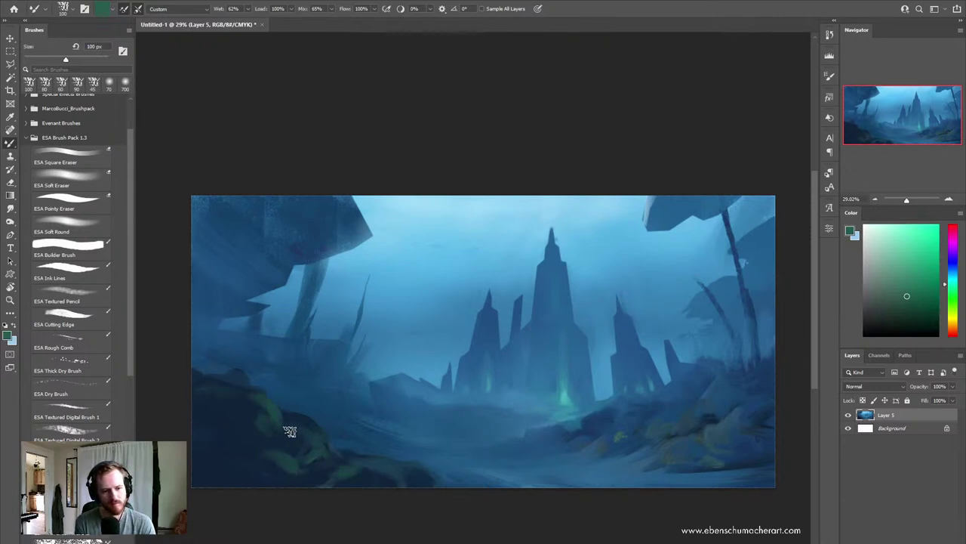
pyautogui.moveTo(267, 410)
pyautogui.mouseDown()
pyautogui.moveTo(276, 416)
pyautogui.moveTo(259, 436)
pyautogui.mouseUp()
# Step: Knock the lower-left foliage back with sampled dark blue
pyautogui.keyDown('alt'); pyautogui.click(248, 428); pyautogui.keyUp('alt')
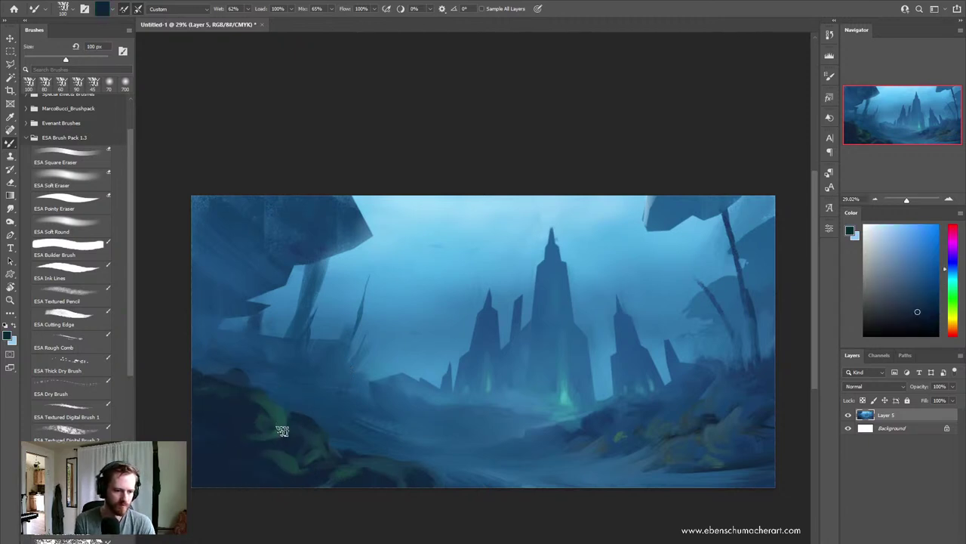
pyautogui.keyDown('alt'); pyautogui.click(350, 445); pyautogui.keyUp('alt')
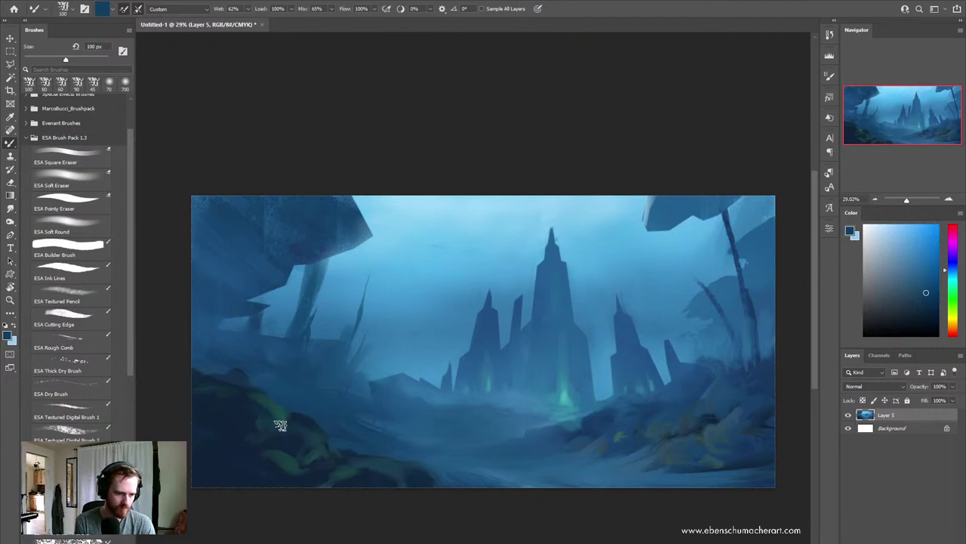
pyautogui.moveTo(300, 423); pyautogui.dragTo(340, 456)
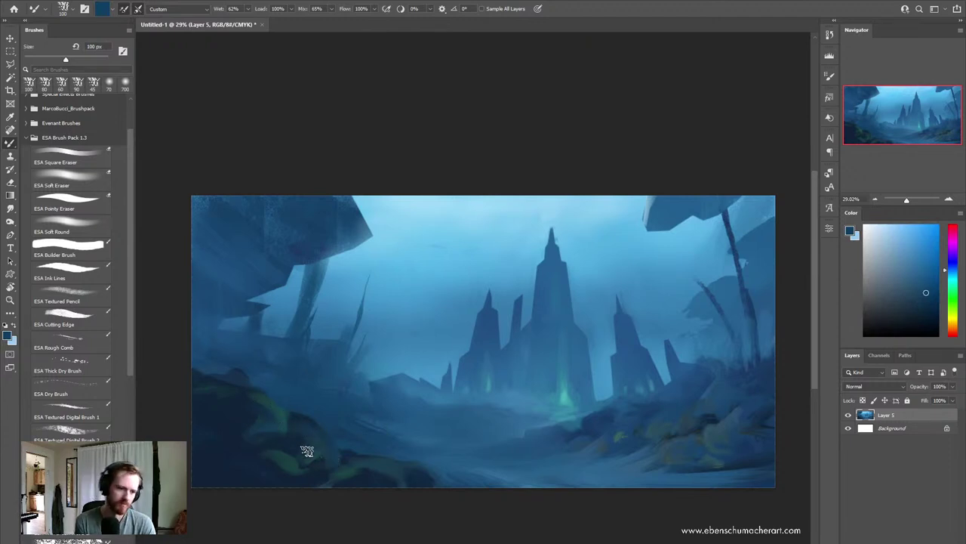
pyautogui.keyDown('alt'); pyautogui.click(318, 470); pyautogui.keyUp('alt')
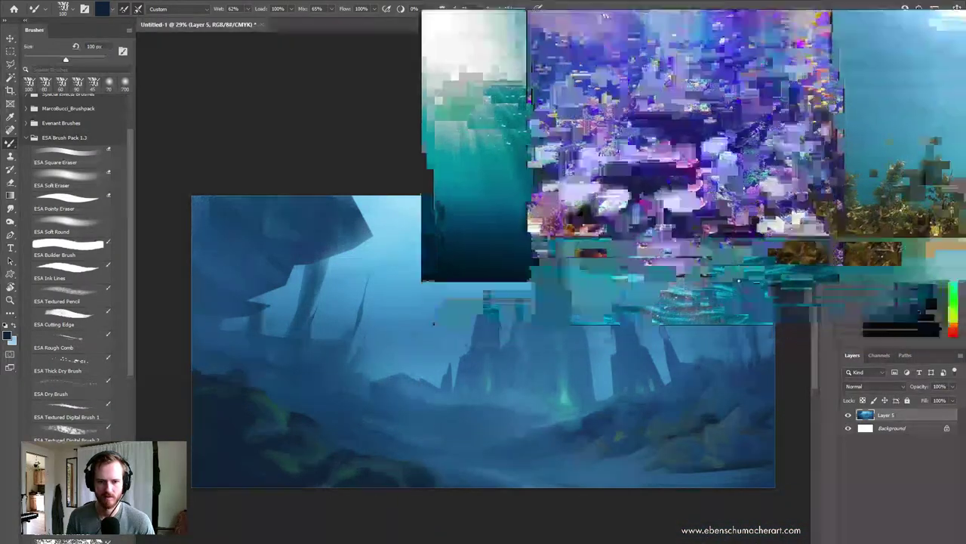
# Step: Keep the reference photos above the painting and sample foreground colours with a 60 px brush
pyautogui.hotkey('ctrl', 'shift', 'a')
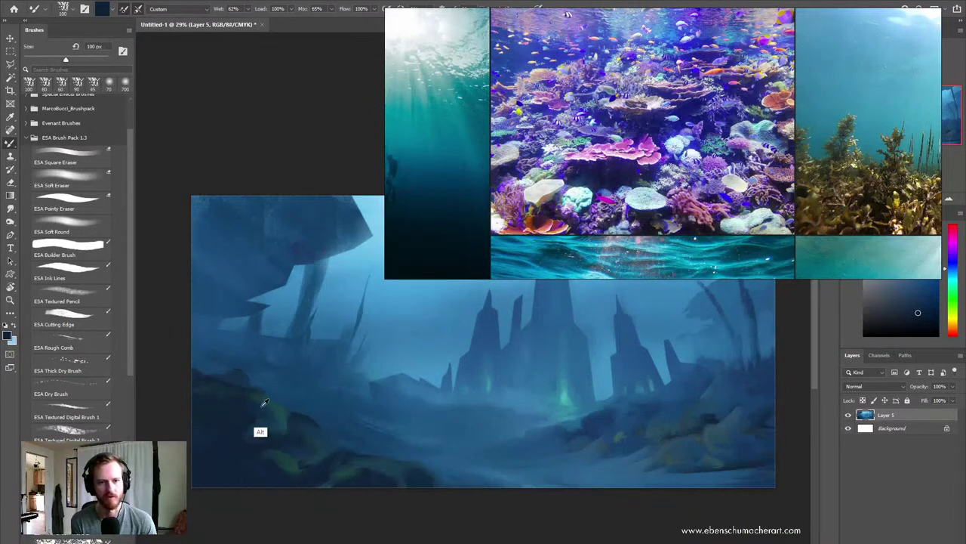
pyautogui.keyDown('alt'); pyautogui.click(338, 475); pyautogui.keyUp('alt')
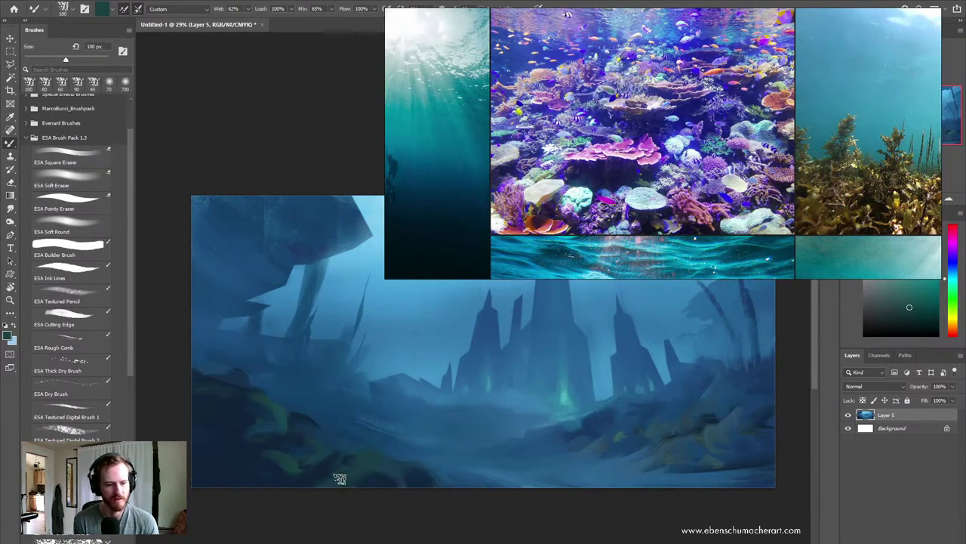
pyautogui.press('alt')
pyautogui.keyDown('alt'); pyautogui.click(390, 476); pyautogui.keyUp('alt')
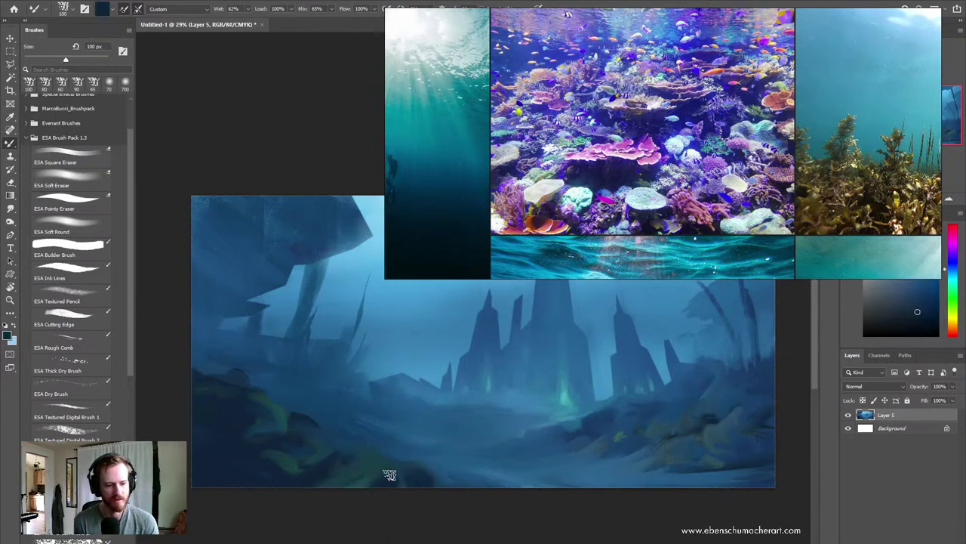
pyautogui.press('[')
pyautogui.press('[')
pyautogui.press('[')
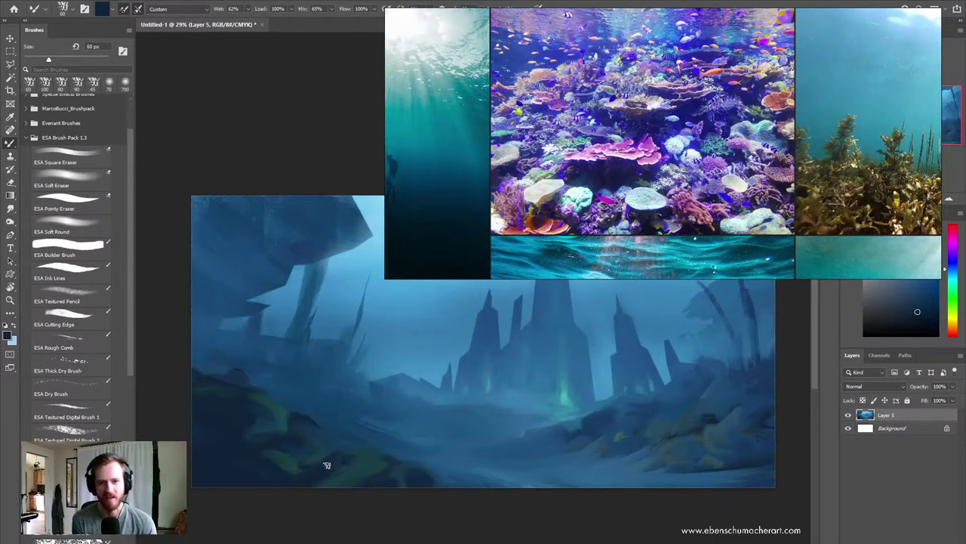
pyautogui.keyDown('alt'); pyautogui.click(366, 470); pyautogui.keyUp('alt')
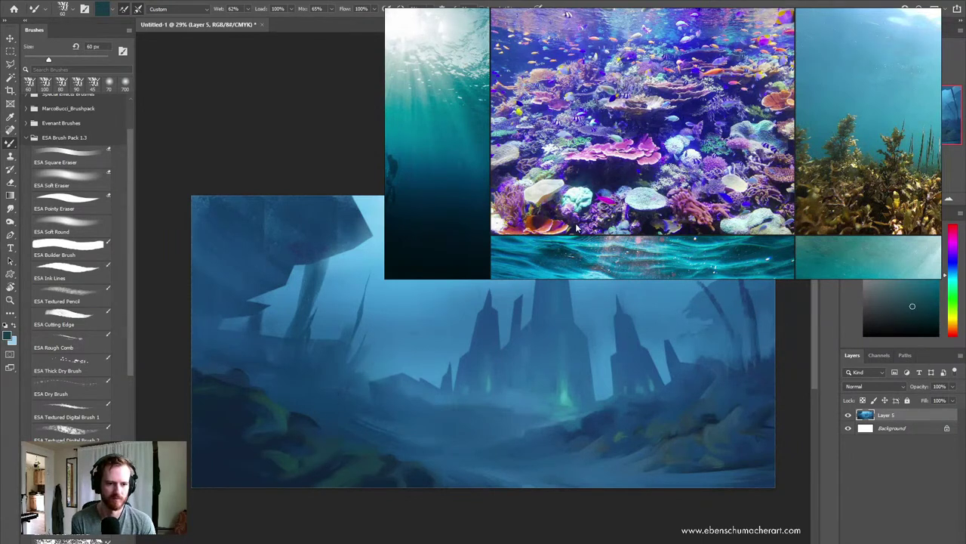
# Step: Move the reference board further left and sample blues with an 80 px brush
pyautogui.moveTo(576, 227); pyautogui.dragTo(405, 215)
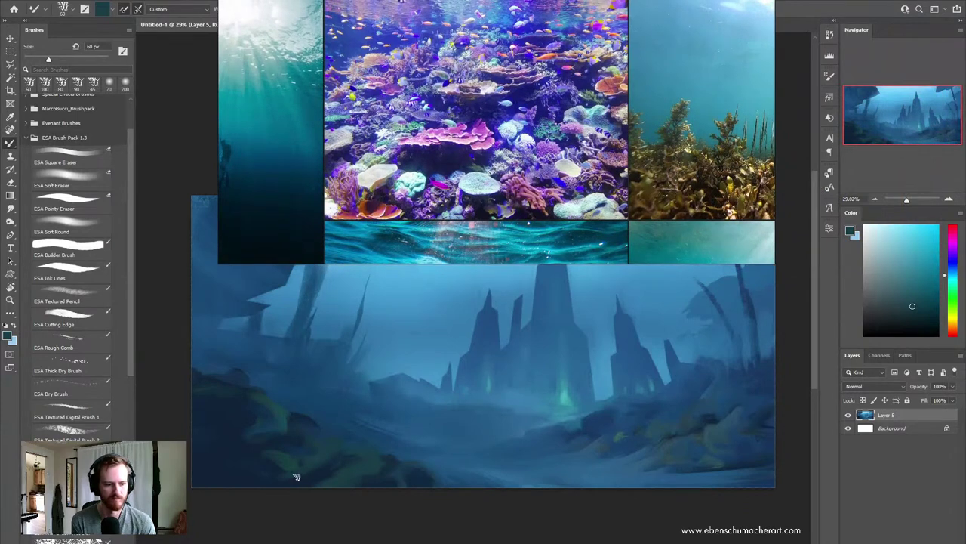
pyautogui.keyDown('alt'); pyautogui.click(321, 466); pyautogui.keyUp('alt')
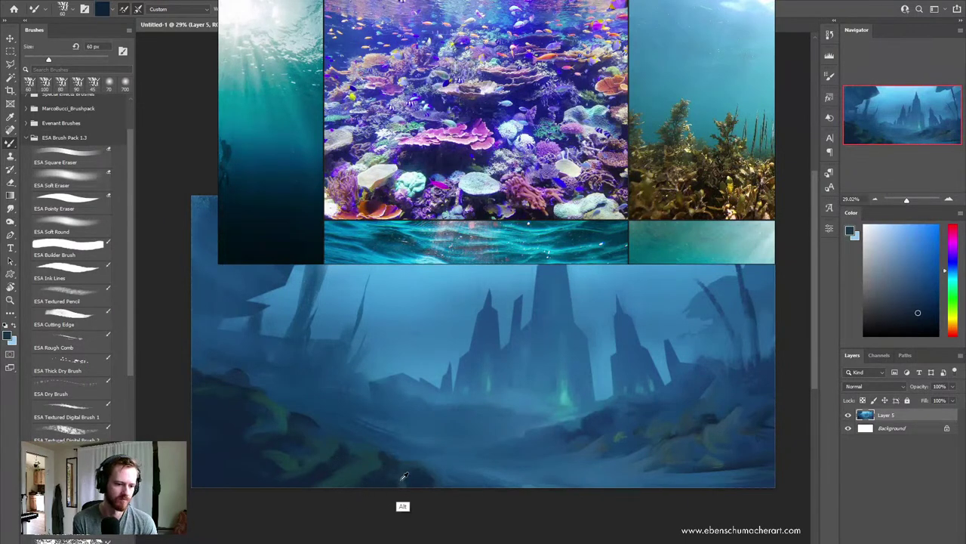
pyautogui.keyDown('alt'); pyautogui.click(402, 476); pyautogui.keyUp('alt')
pyautogui.press(']')
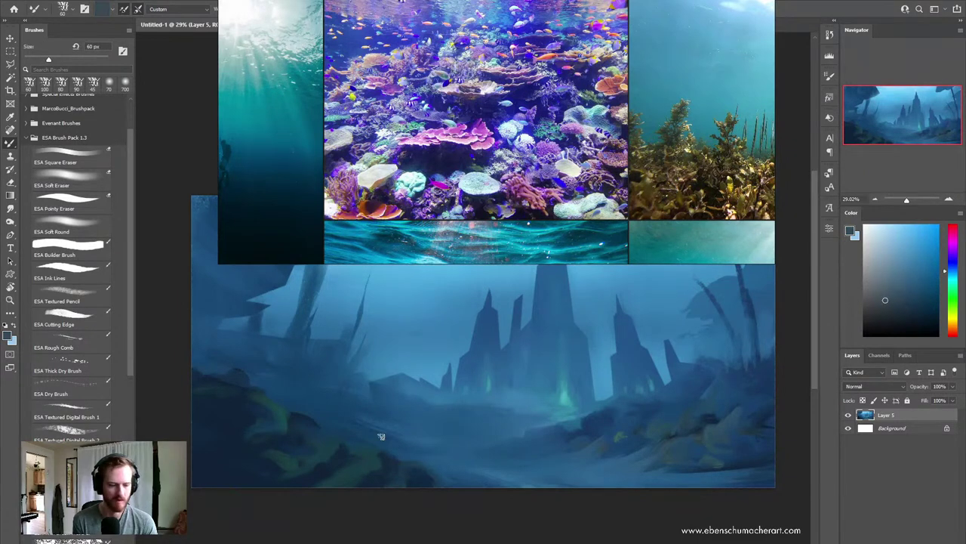
pyautogui.press(']')
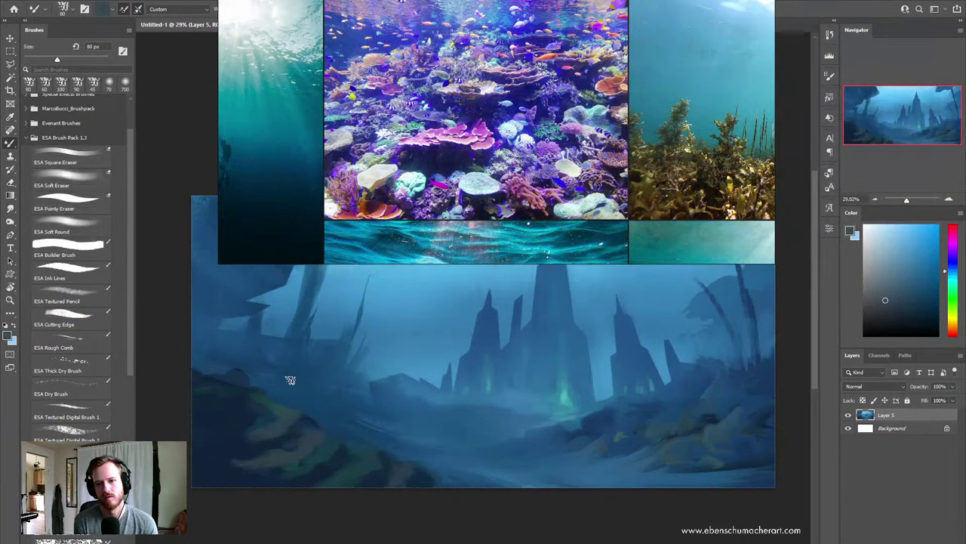
# Step: Build up the lower-left foliage with a series of sampled darker and lighter blues and teals
pyautogui.keyDown('alt'); pyautogui.click(315, 433); pyautogui.keyUp('alt')
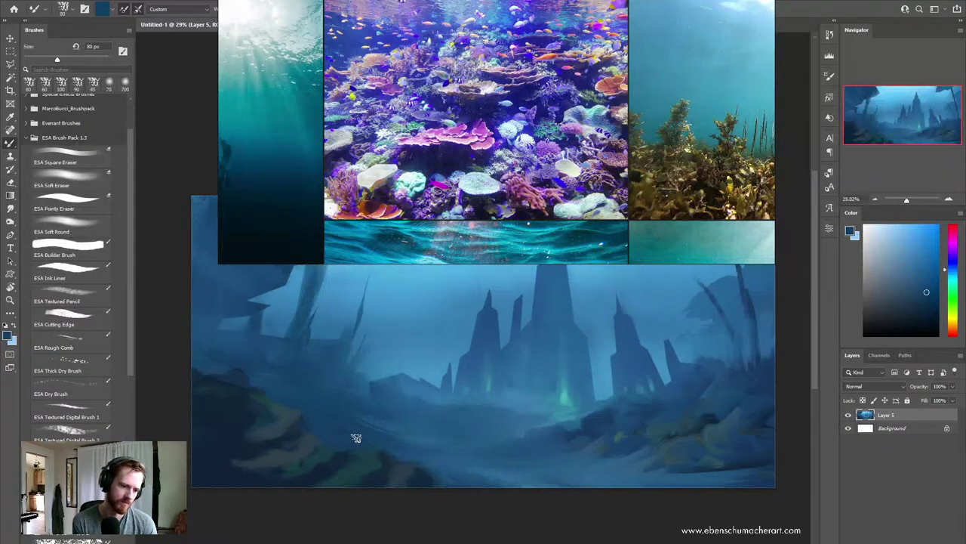
pyautogui.keyDown('alt'); pyautogui.click(326, 453); pyautogui.keyUp('alt')
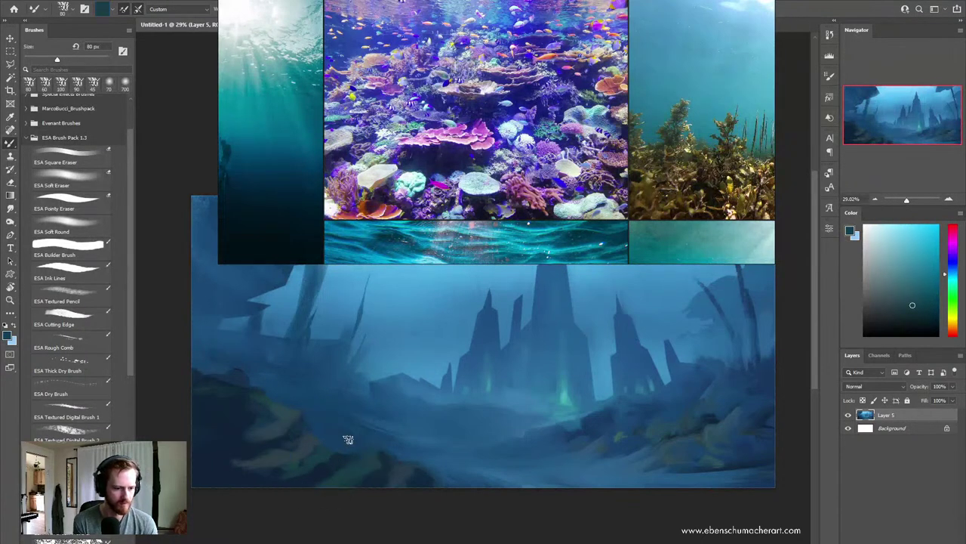
pyautogui.keyDown('alt'); pyautogui.click(303, 444); pyautogui.keyUp('alt')
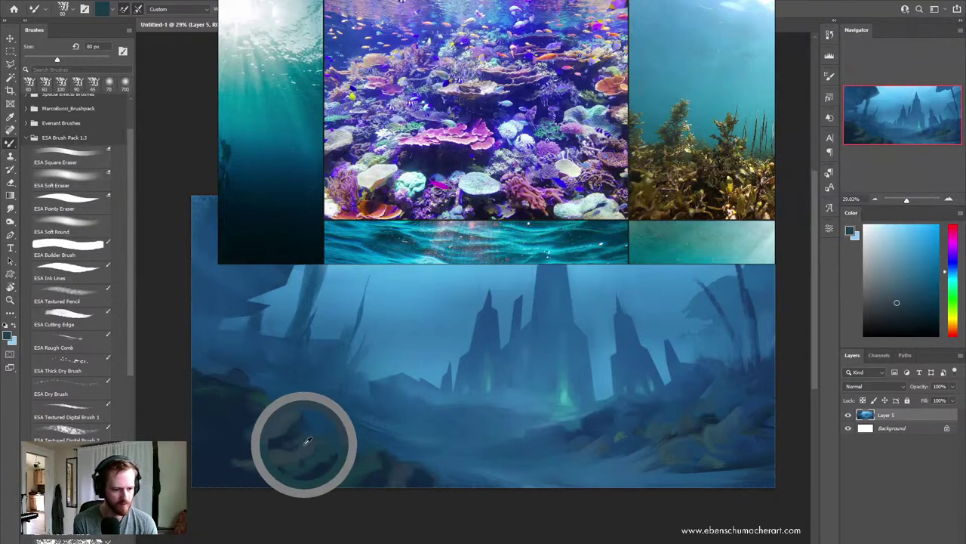
pyautogui.keyDown('alt'); pyautogui.click(349, 428); pyautogui.keyUp('alt')
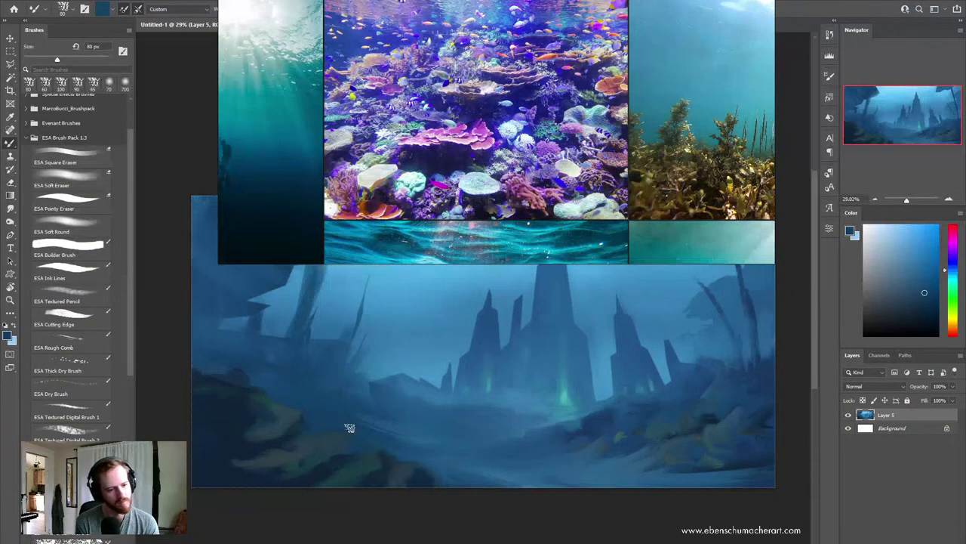
pyautogui.keyDown('alt'); pyautogui.click(332, 461); pyautogui.keyUp('alt')
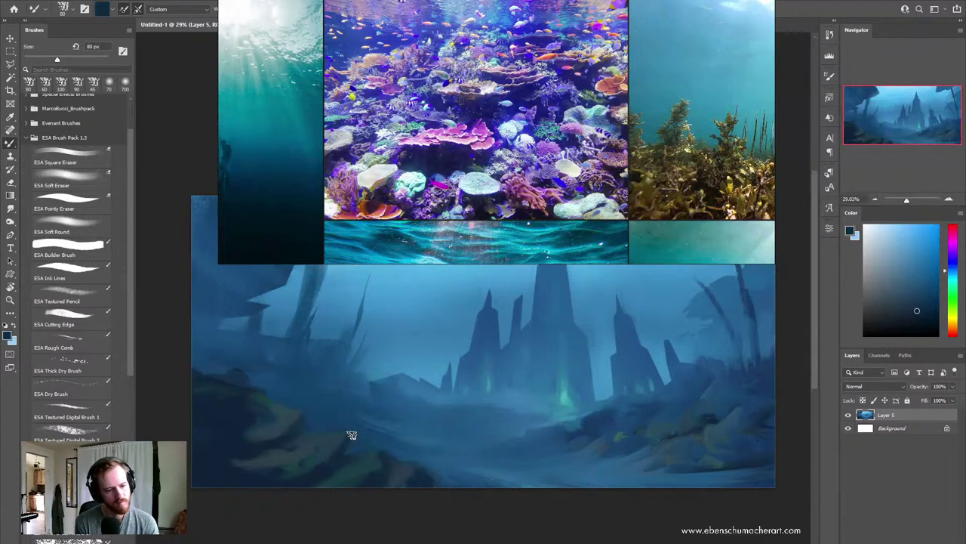
pyautogui.keyDown('alt'); pyautogui.click(375, 471); pyautogui.keyUp('alt')
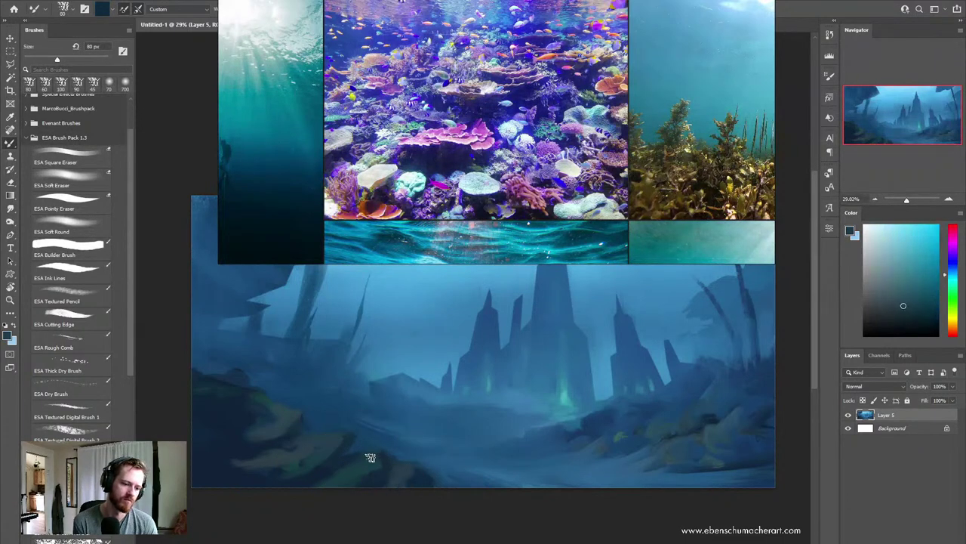
pyautogui.keyDown('alt'); pyautogui.click(317, 480); pyautogui.keyUp('alt')
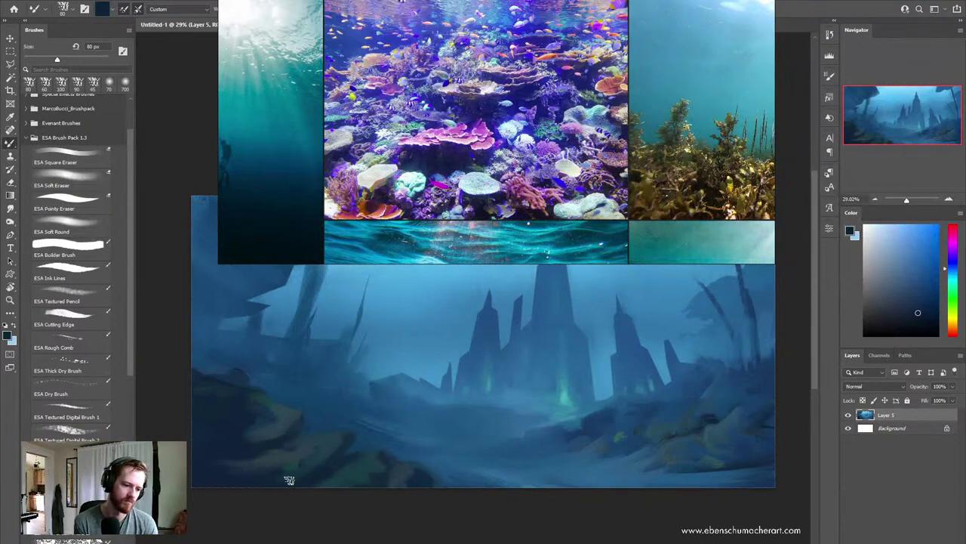
pyautogui.keyDown('alt'); pyautogui.click(337, 437); pyautogui.keyUp('alt')
pyautogui.keyDown('alt'); pyautogui.click(336, 436); pyautogui.keyUp('alt')
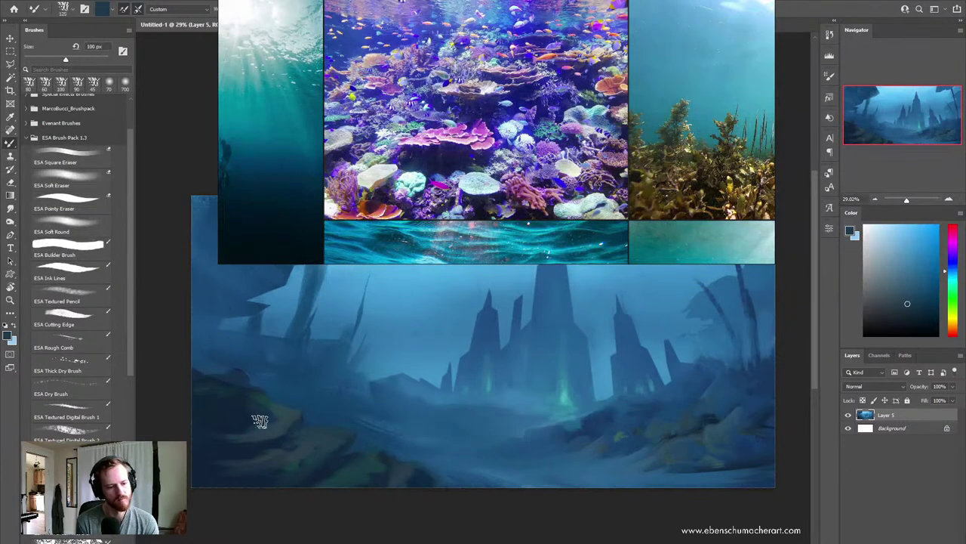
# Step: Paint the lower seabed with sampled darker and lighter blues, resizing the brush between 200 and 60 px
pyautogui.press(']')
pyautogui.press(']')
pyautogui.press(']')
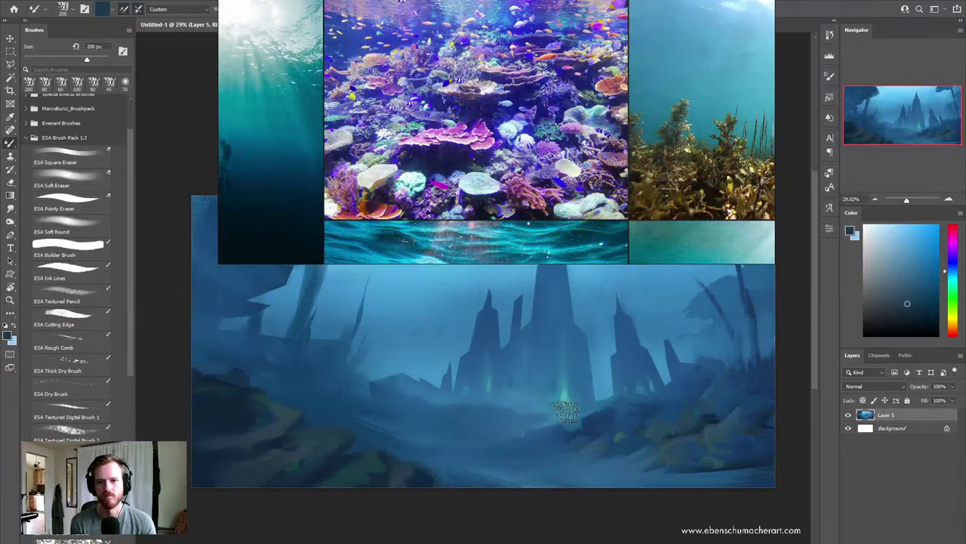
pyautogui.keyDown('alt'); pyautogui.click(309, 405); pyautogui.keyUp('alt')
pyautogui.press('[')
pyautogui.press('[')
pyautogui.press('[')
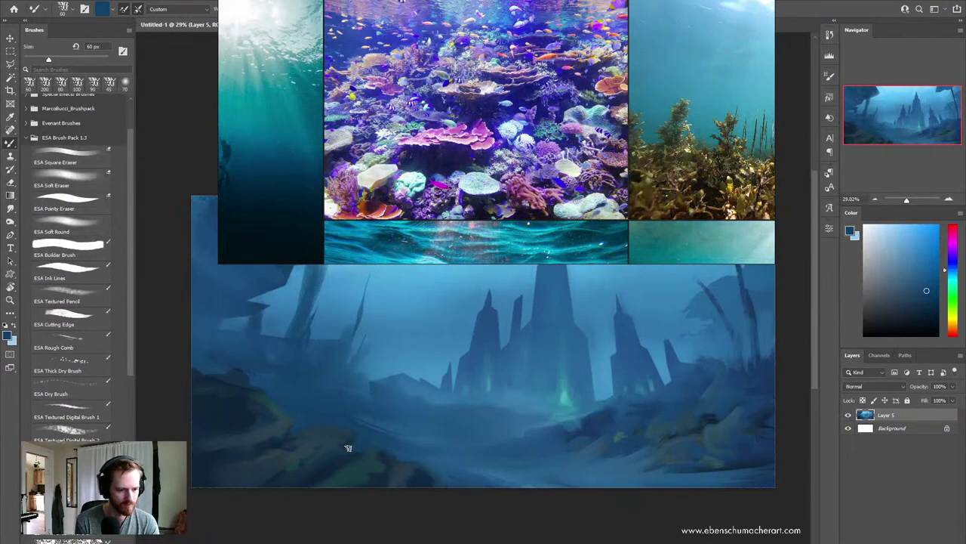
pyautogui.keyDown('alt'); pyautogui.click(311, 469); pyautogui.keyUp('alt')
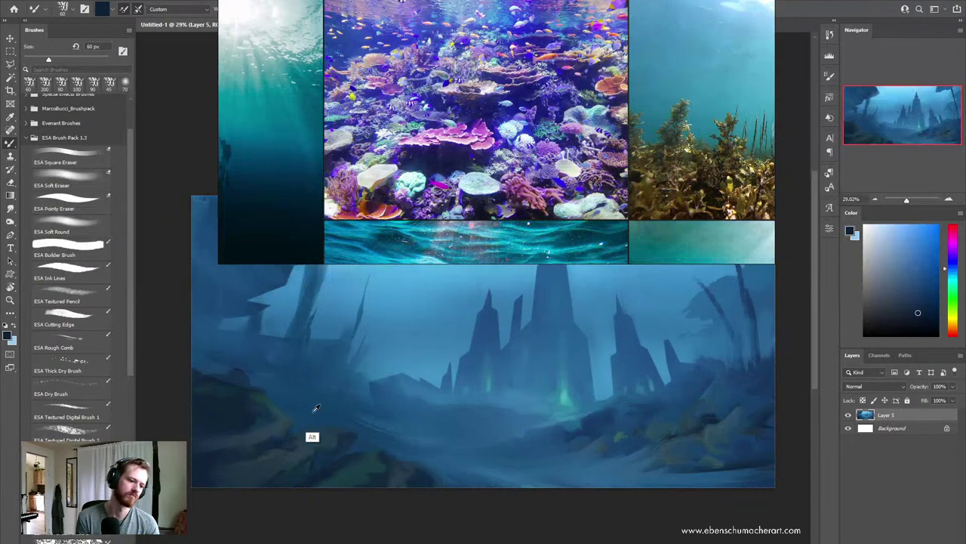
pyautogui.keyDown('alt'); pyautogui.click(321, 438); pyautogui.keyUp('alt')
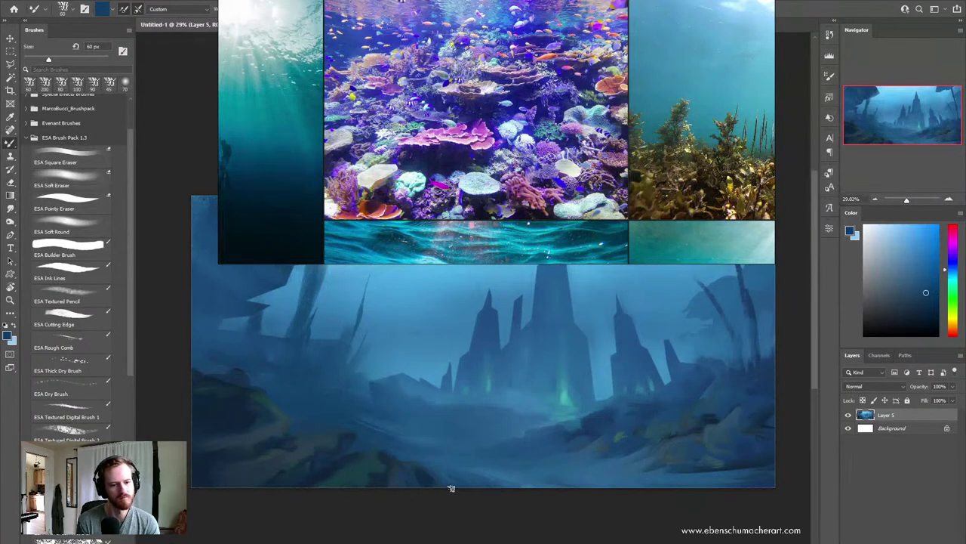
pyautogui.keyDown('alt'); pyautogui.click(453, 462); pyautogui.keyUp('alt')
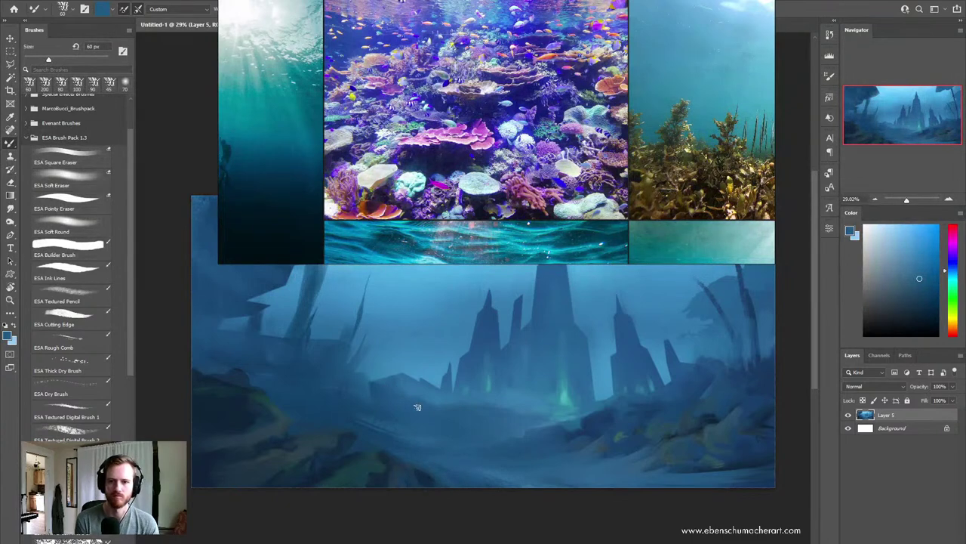
pyautogui.moveTo(417, 407); pyautogui.dragTo(395, 429)
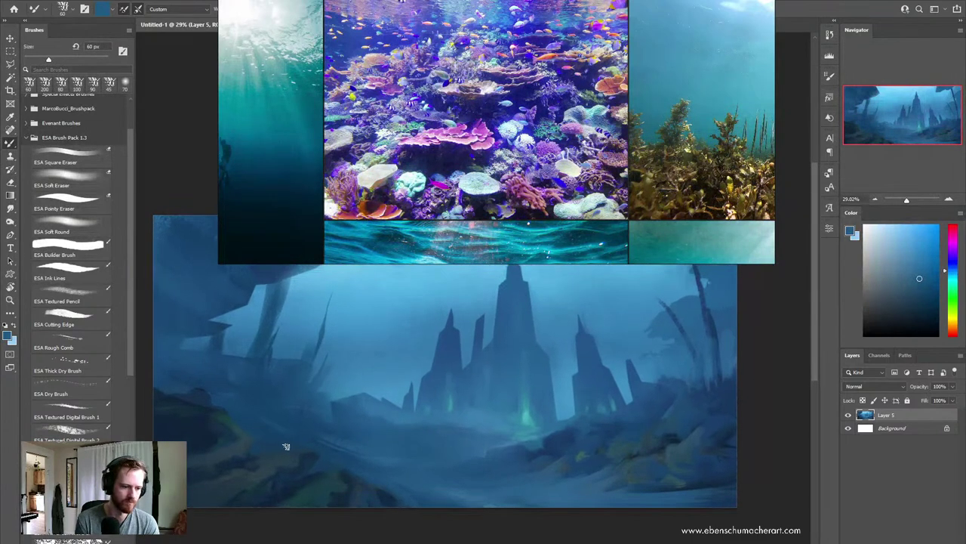
pyautogui.keyDown('alt'); pyautogui.click(269, 455); pyautogui.keyUp('alt')
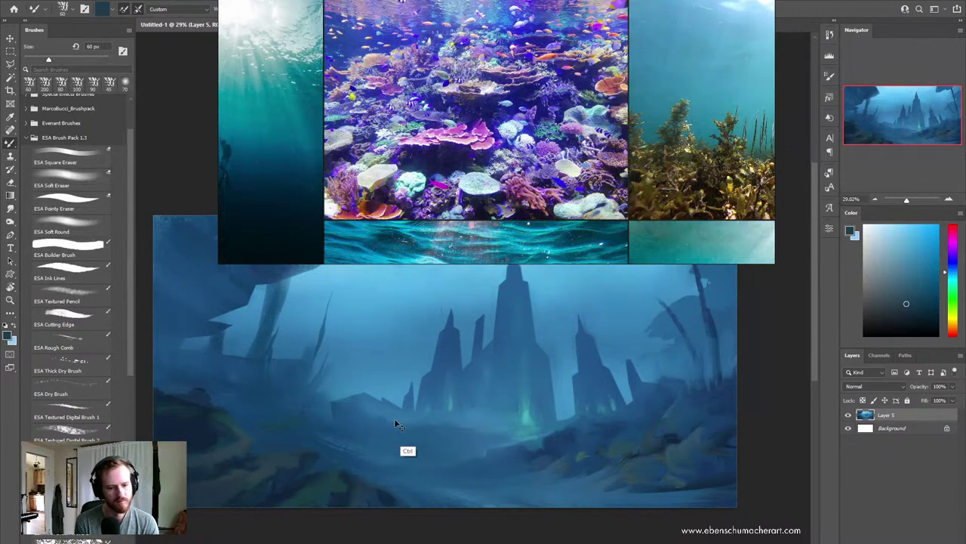
# Step: Zoom out to see the whole painting, then zoom back in slightly
pyautogui.press('z')
pyautogui.click(410, 431)
pyautogui.moveTo(381, 446); pyautogui.dragTo(352, 458)
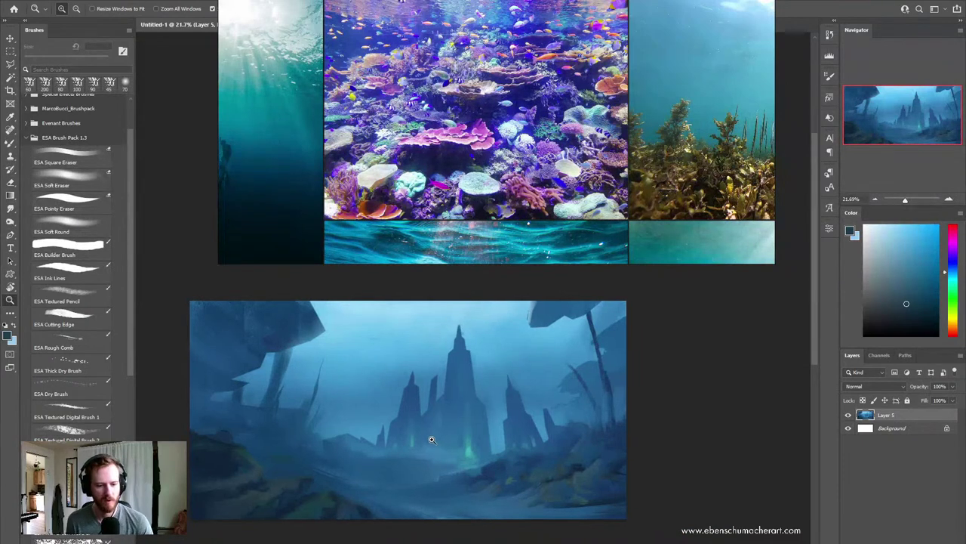
pyautogui.moveTo(408, 426)
pyautogui.mouseDown()
pyautogui.moveTo(416, 438)
pyautogui.moveTo(489, 455)
pyautogui.mouseUp()
pyautogui.scroll(-2, 432, 232)
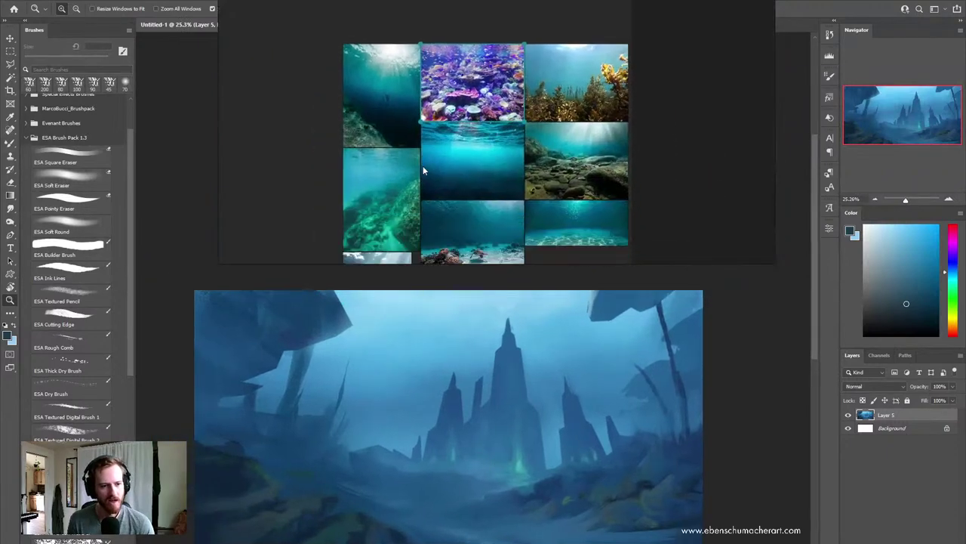
pyautogui.scroll(2, 423, 170)
# Step: Enlarge and scroll through the reference board photos
pyautogui.moveTo(437, 176); pyautogui.dragTo(436, 128)
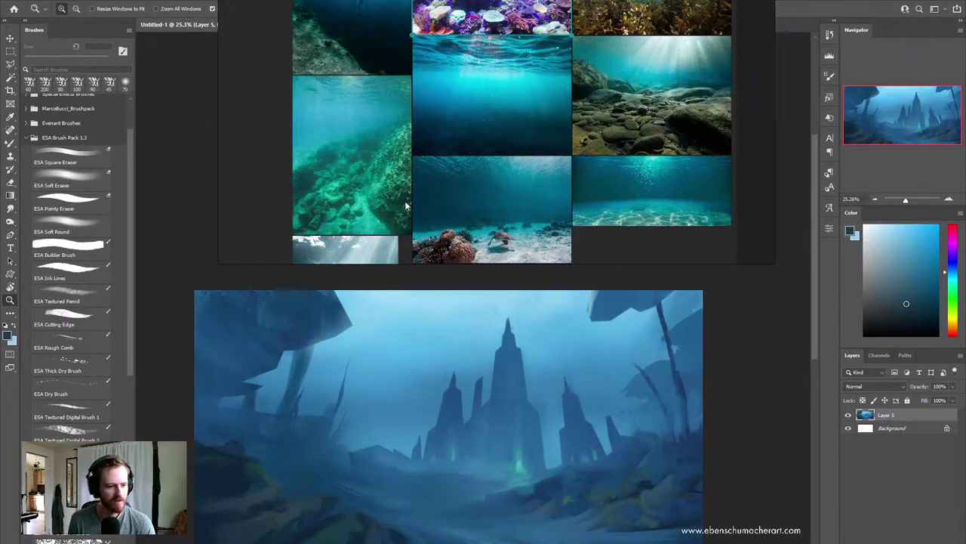
pyautogui.scroll(-1, 470, 191)
pyautogui.scroll(-2, 452, 166)
pyautogui.scroll(-2, 435, 128)
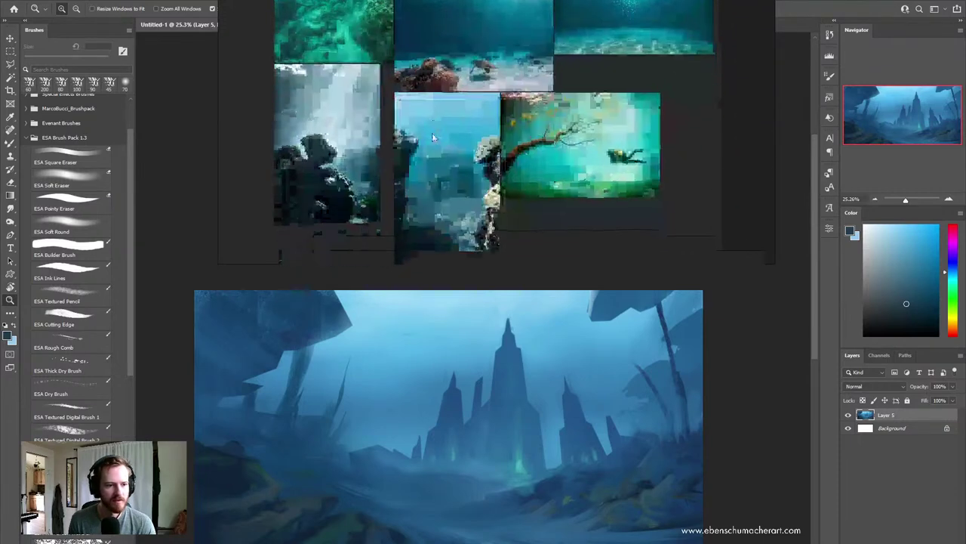
pyautogui.scroll(-2, 419, 102)
pyautogui.scroll(3, 453, 121)
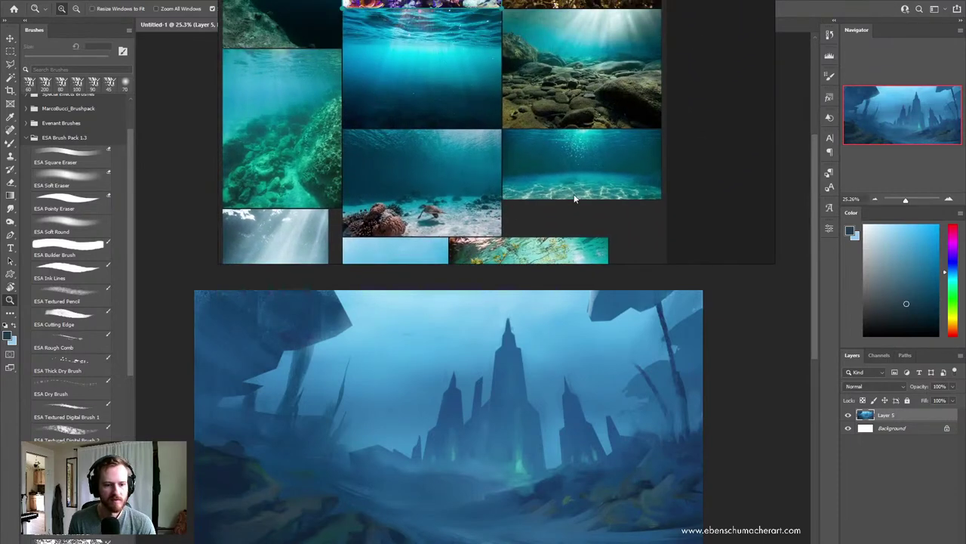
pyautogui.scroll(3, 558, 181)
pyautogui.scroll(3, 591, 201)
pyautogui.scroll(2, 552, 189)
pyautogui.scroll(-4, 528, 174)
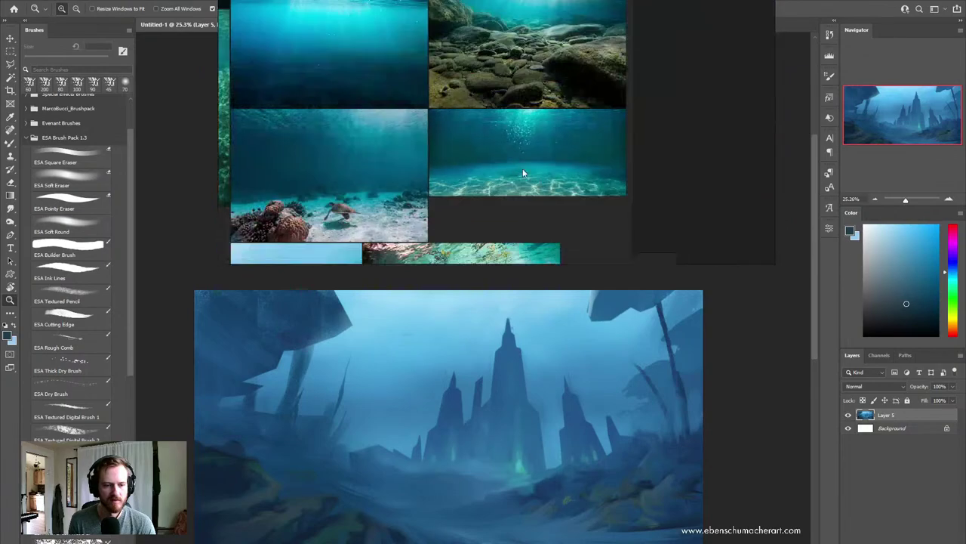
pyautogui.scroll(2, 543, 176)
pyautogui.scroll(3, 532, 167)
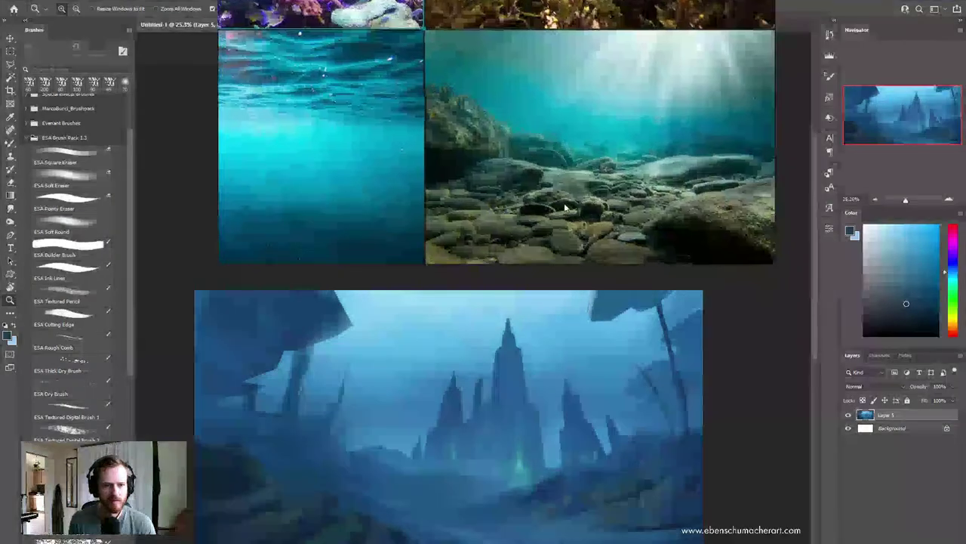
pyautogui.scroll(1, 542, 145)
pyautogui.scroll(-3, 541, 148)
# Step: Find the rocky reef photo beside the coral and sunlight shots and paste it as Layer 6
pyautogui.moveTo(493, 187); pyautogui.dragTo(572, 191)
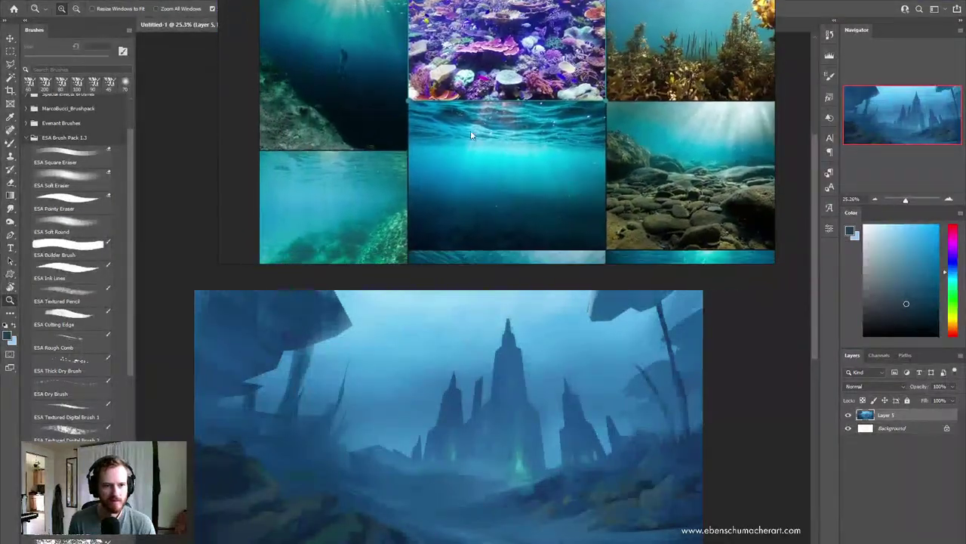
pyautogui.moveTo(470, 130)
pyautogui.mouseDown()
pyautogui.moveTo(603, 189)
pyautogui.moveTo(566, 62)
pyautogui.mouseUp()
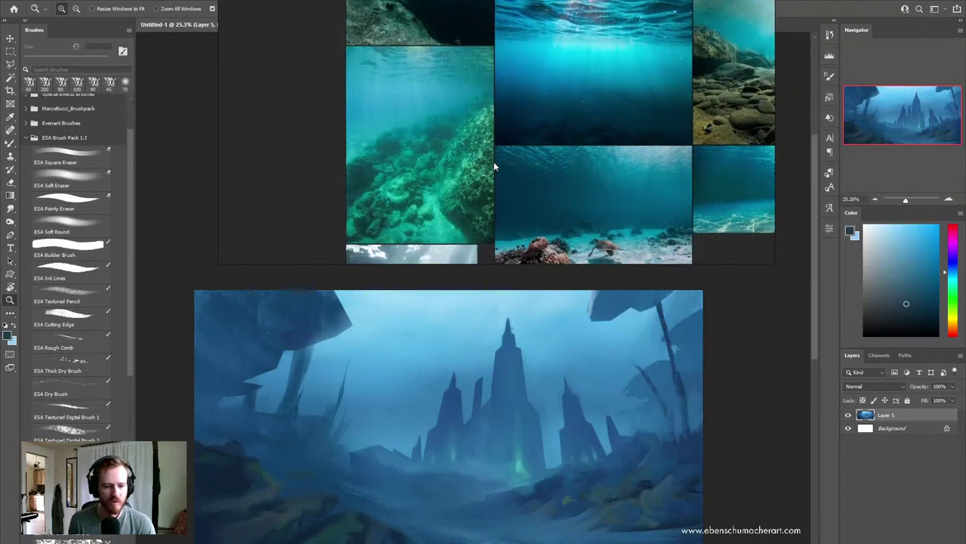
pyautogui.scroll(4, 425, 181)
pyautogui.scroll(-1, 445, 204)
pyautogui.scroll(-2, 440, 202)
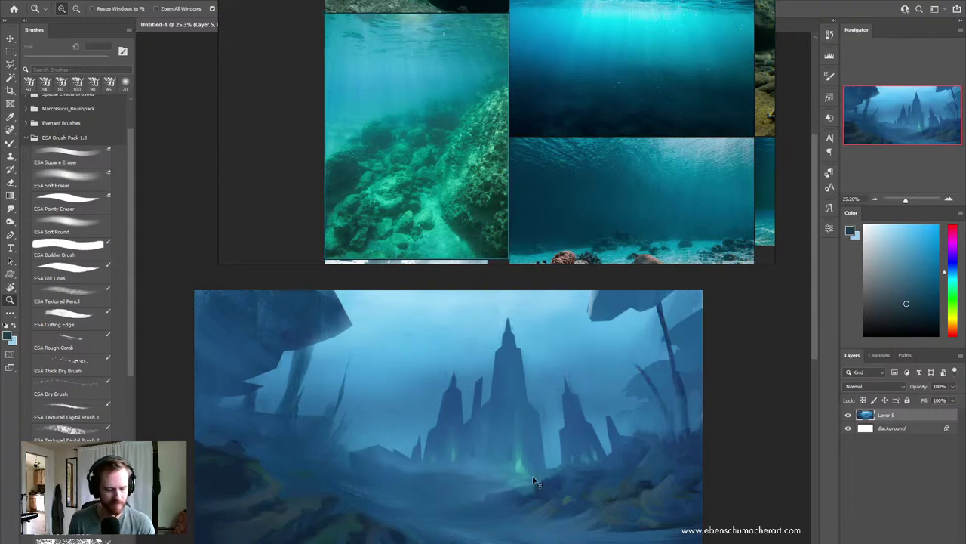
pyautogui.hotkey('ctrl', 'v')
# Step: Move the pasted reef photo over the painting and shrink it to about 70% width
pyautogui.hotkey('ctrl', 't')
pyautogui.moveTo(535, 477)
pyautogui.mouseDown()
pyautogui.moveTo(519, 434)
pyautogui.moveTo(458, 457)
pyautogui.moveTo(495, 380)
pyautogui.mouseUp()
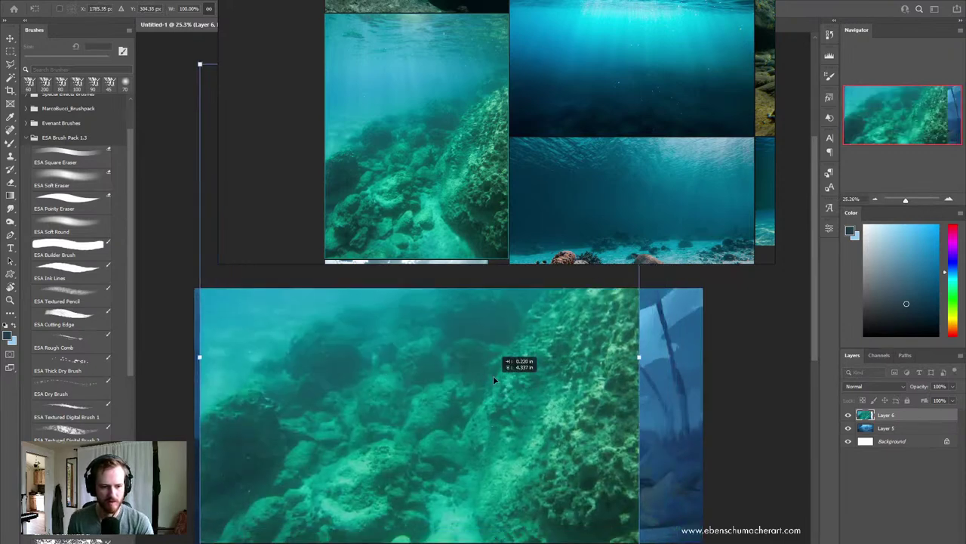
pyautogui.moveTo(639, 356)
pyautogui.mouseDown()
pyautogui.moveTo(434, 383)
pyautogui.moveTo(488, 383)
pyautogui.mouseUp()
pyautogui.press('Return')
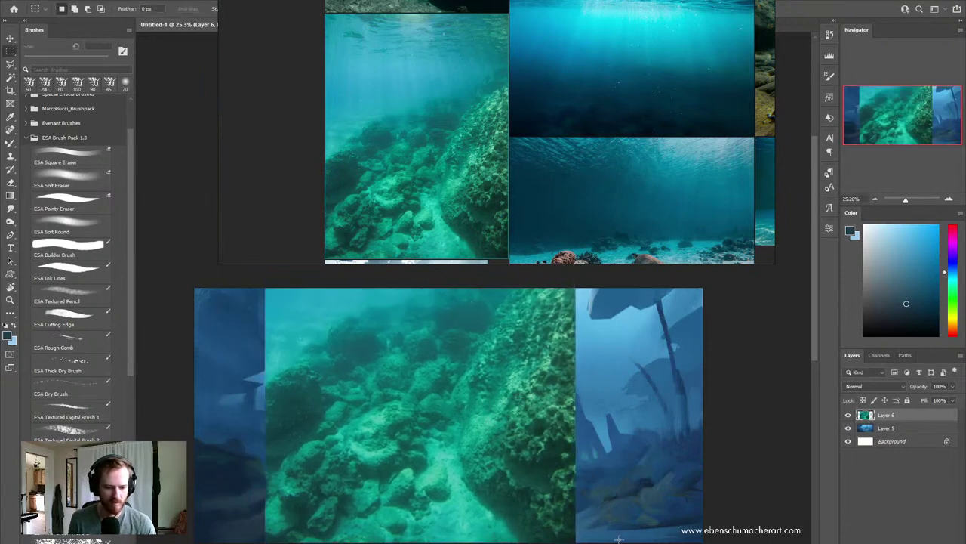
# Step: Put a central crop of the reef photo on Layer 7 and delete Layer 6
pyautogui.moveTo(613, 541); pyautogui.dragTo(246, 311)
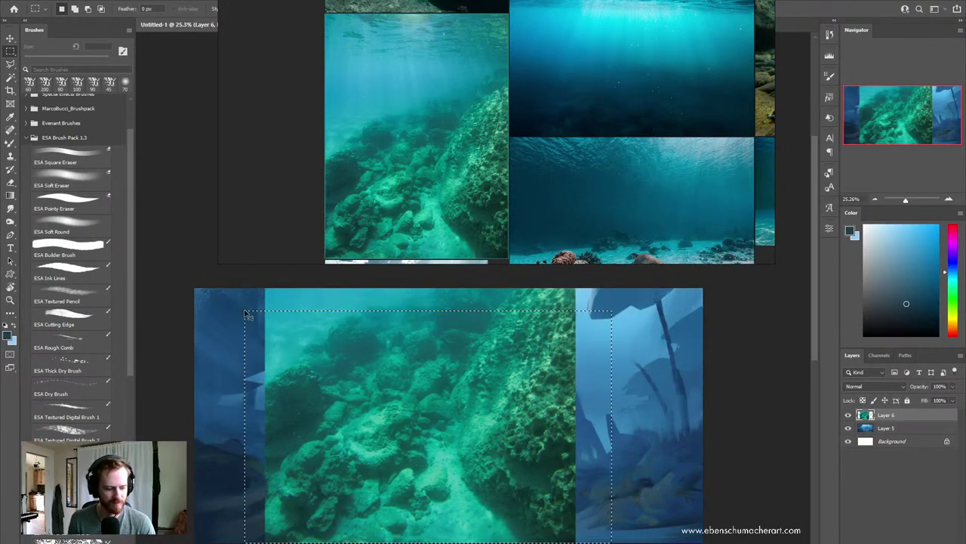
pyautogui.hotkey('ctrl', 'shift', 'j')
pyautogui.click(885, 429)
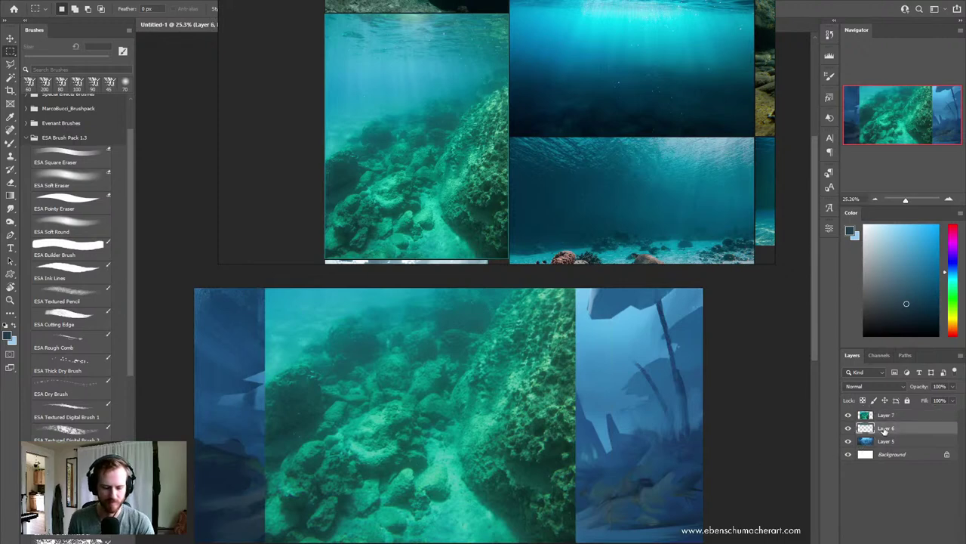
pyautogui.press('Delete')
pyautogui.click(883, 416)
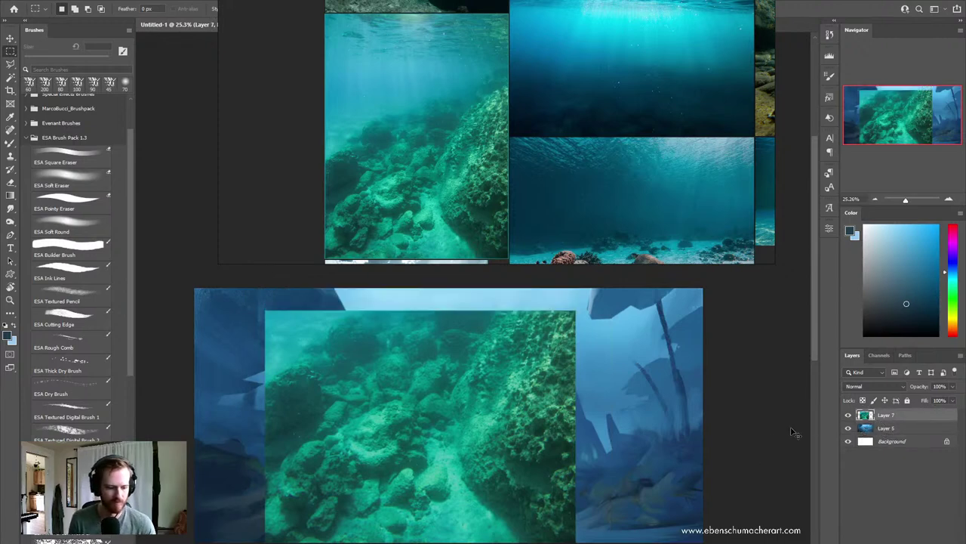
pyautogui.hotkey('ctrl', 't')
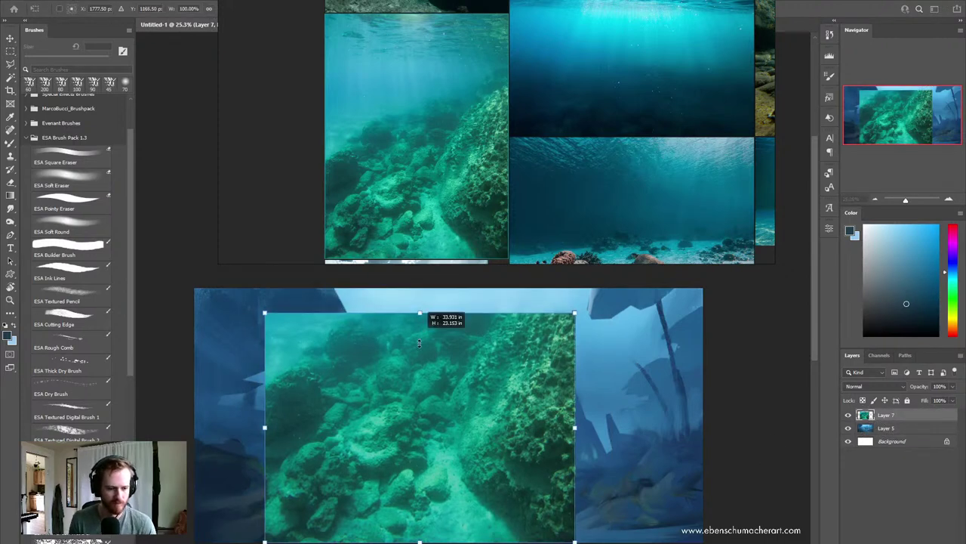
# Step: Shorten the reef crop from the top and position it low, trying and undoing a horizontal flip
pyautogui.moveTo(420, 311); pyautogui.dragTo(419, 411)
pyautogui.moveTo(459, 513)
pyautogui.mouseDown()
pyautogui.moveTo(586, 517)
pyautogui.moveTo(536, 514)
pyautogui.mouseUp()
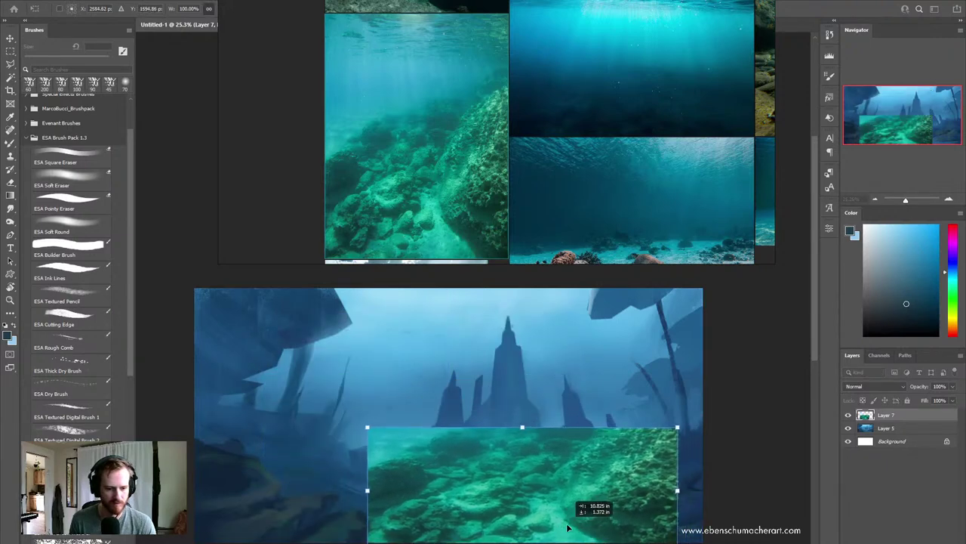
pyautogui.rightClick(536, 514)
pyautogui.click(568, 502)
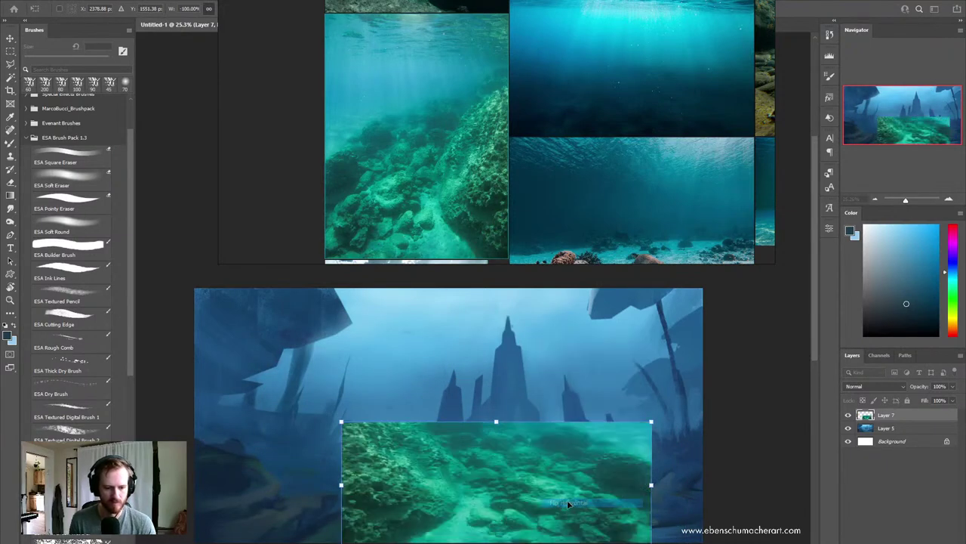
pyautogui.moveTo(535, 481); pyautogui.dragTo(516, 458)
pyautogui.rightClick(529, 481)
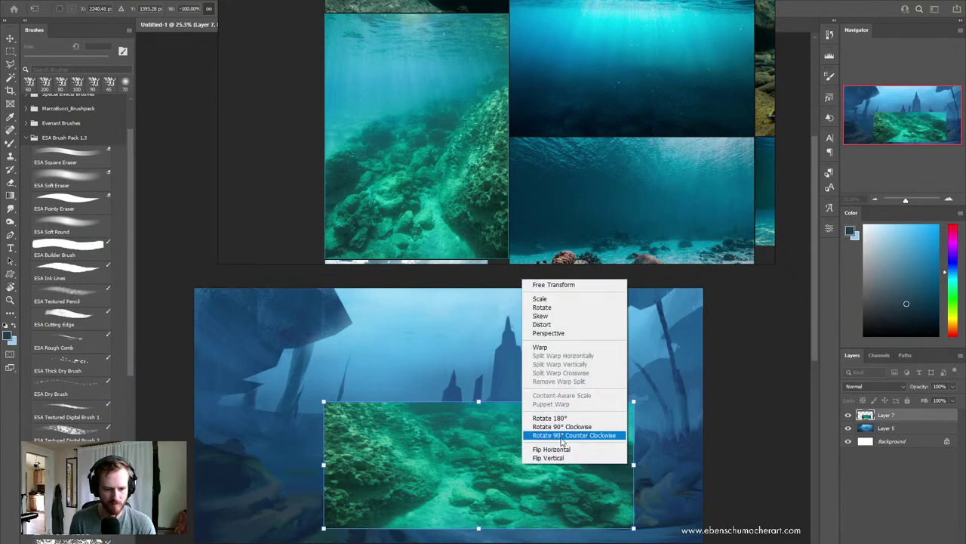
pyautogui.click(551, 449)
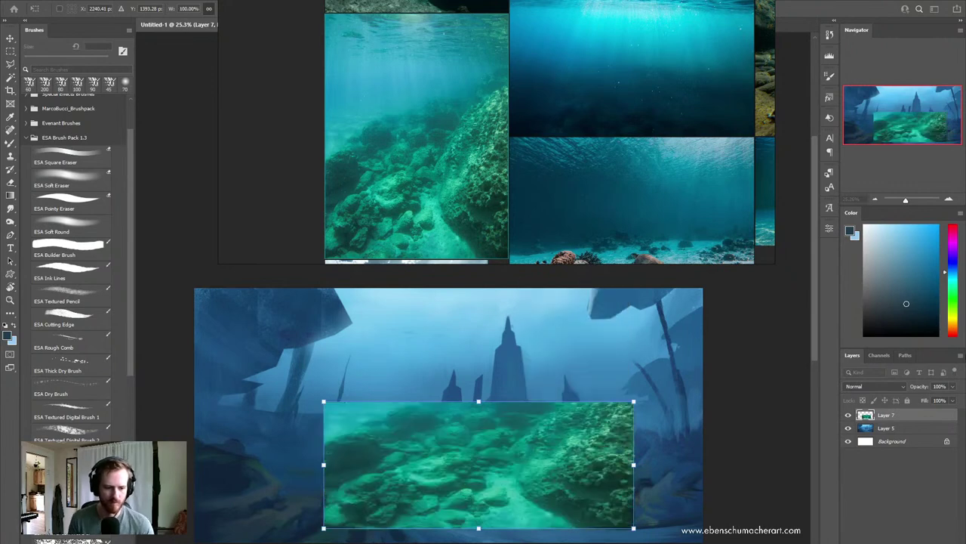
pyautogui.moveTo(500, 477); pyautogui.dragTo(502, 502)
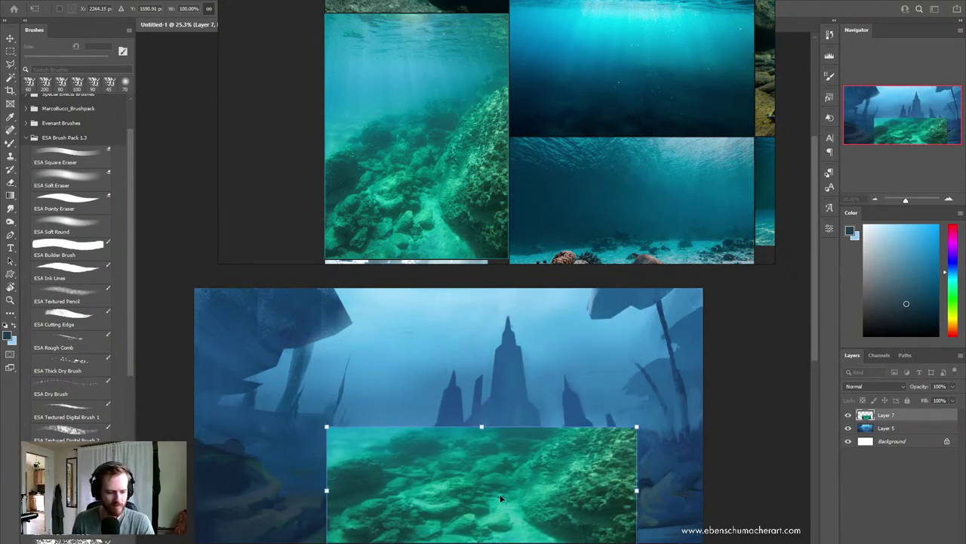
# Step: Warp the reef crop's corners and edges into a curved seabed under the towers
pyautogui.moveTo(702, 538)
pyautogui.mouseDown()
pyautogui.moveTo(631, 515)
pyautogui.moveTo(683, 517)
pyautogui.moveTo(713, 540)
pyautogui.mouseUp()
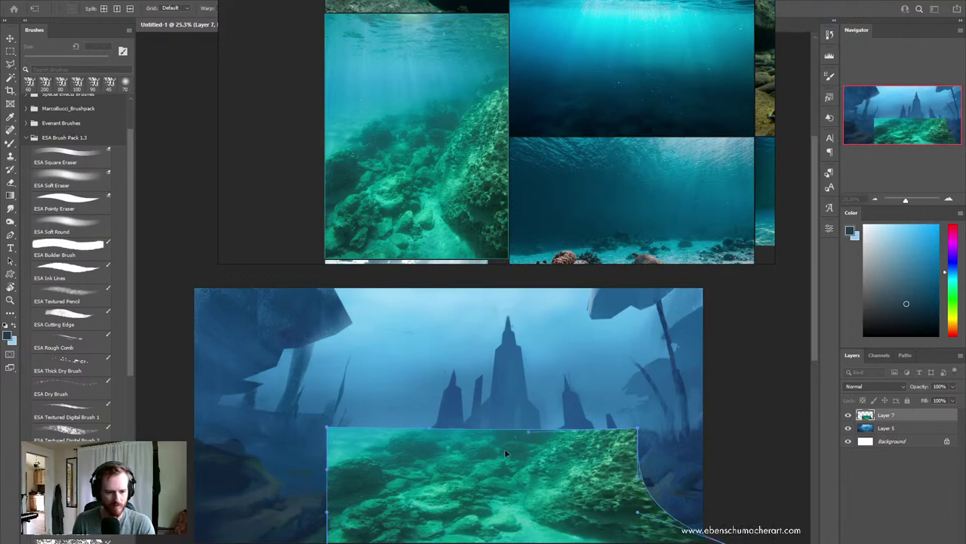
pyautogui.moveTo(504, 449)
pyautogui.mouseDown()
pyautogui.moveTo(413, 486)
pyautogui.moveTo(518, 482)
pyautogui.moveTo(559, 451)
pyautogui.mouseUp()
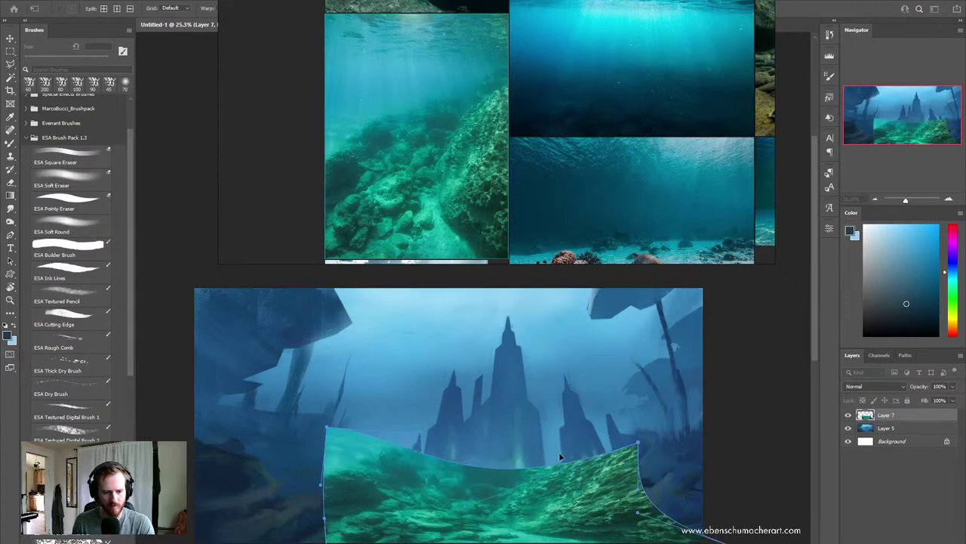
pyautogui.moveTo(532, 488); pyautogui.dragTo(515, 478)
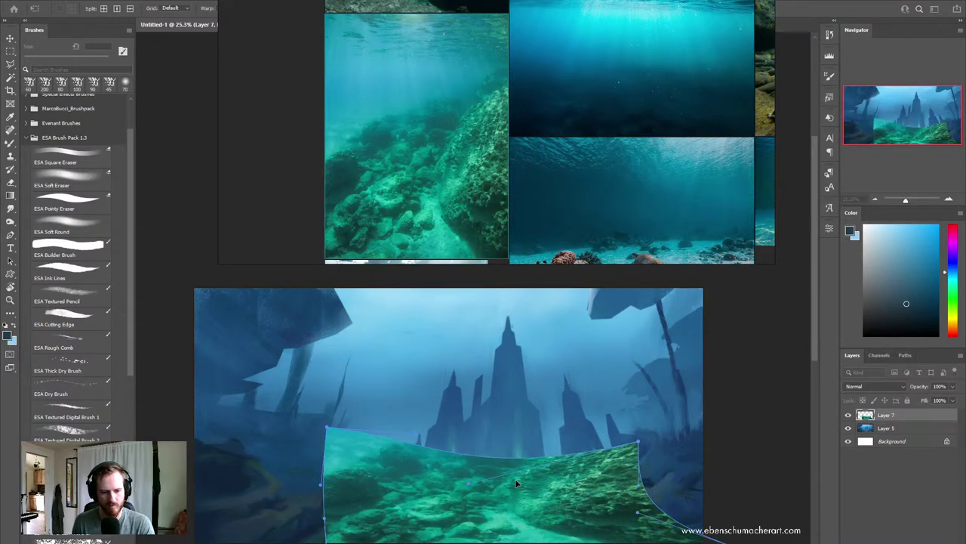
pyautogui.moveTo(447, 463); pyautogui.dragTo(447, 492)
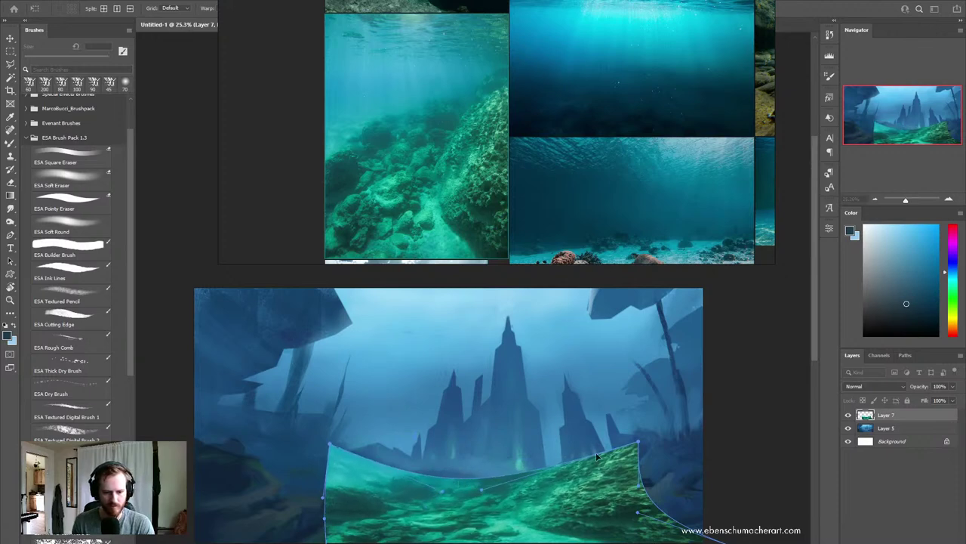
pyautogui.moveTo(636, 447); pyautogui.dragTo(609, 460)
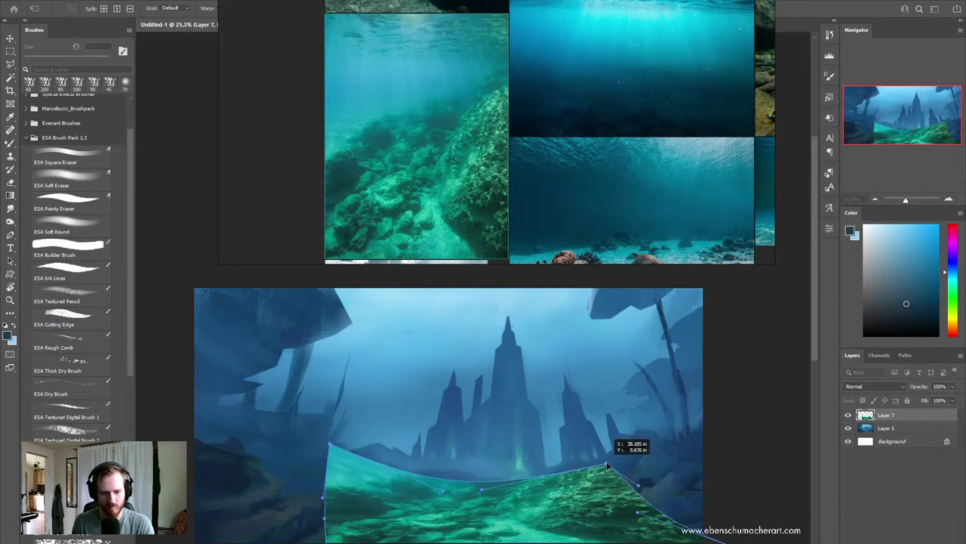
pyautogui.moveTo(483, 492); pyautogui.dragTo(512, 474)
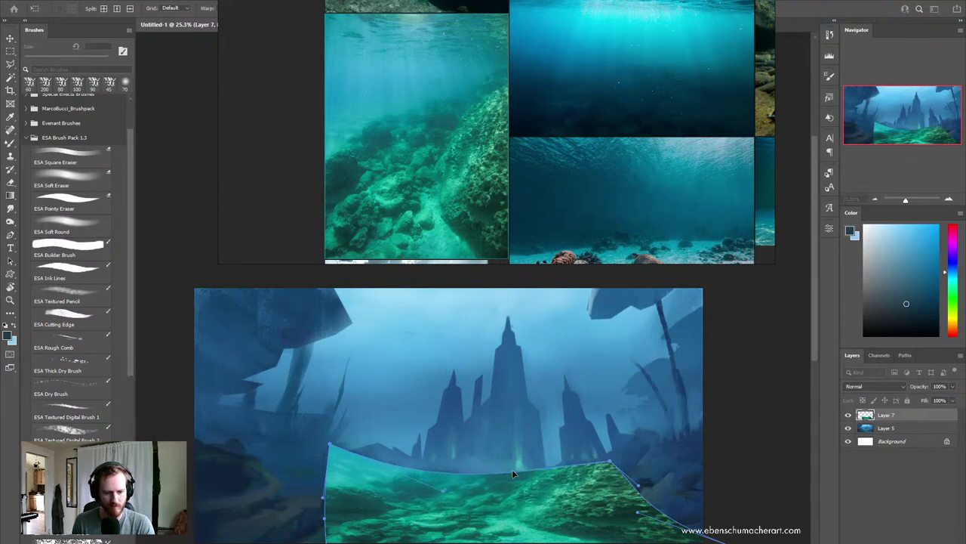
pyautogui.moveTo(439, 479)
pyautogui.mouseDown()
pyautogui.moveTo(438, 462)
pyautogui.moveTo(485, 481)
pyautogui.mouseUp()
pyautogui.moveTo(470, 519); pyautogui.dragTo(434, 504)
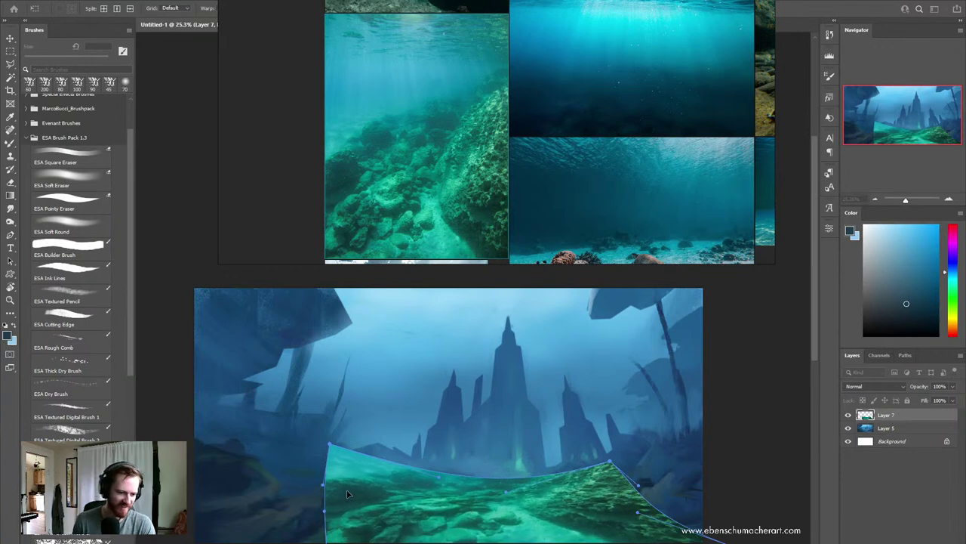
pyautogui.moveTo(333, 449); pyautogui.dragTo(327, 437)
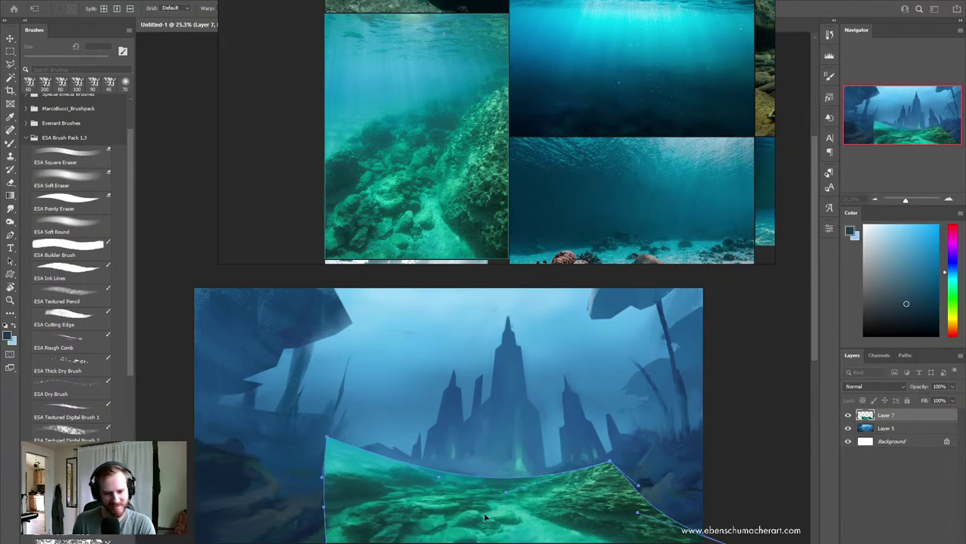
pyautogui.press('Return')
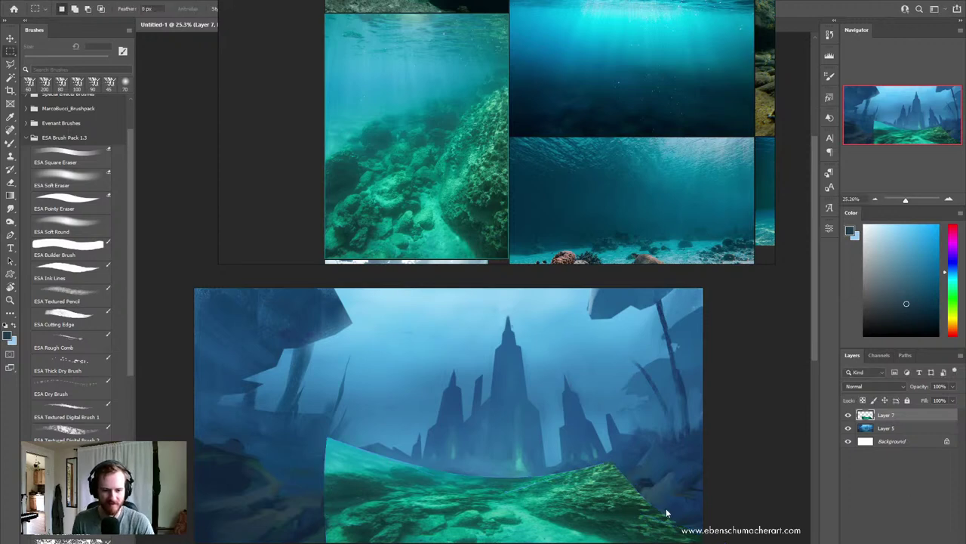
# Step: Shift the reef texture's hue by +12 with Hue/Saturation
pyautogui.moveTo(553, 507); pyautogui.dragTo(531, 498)
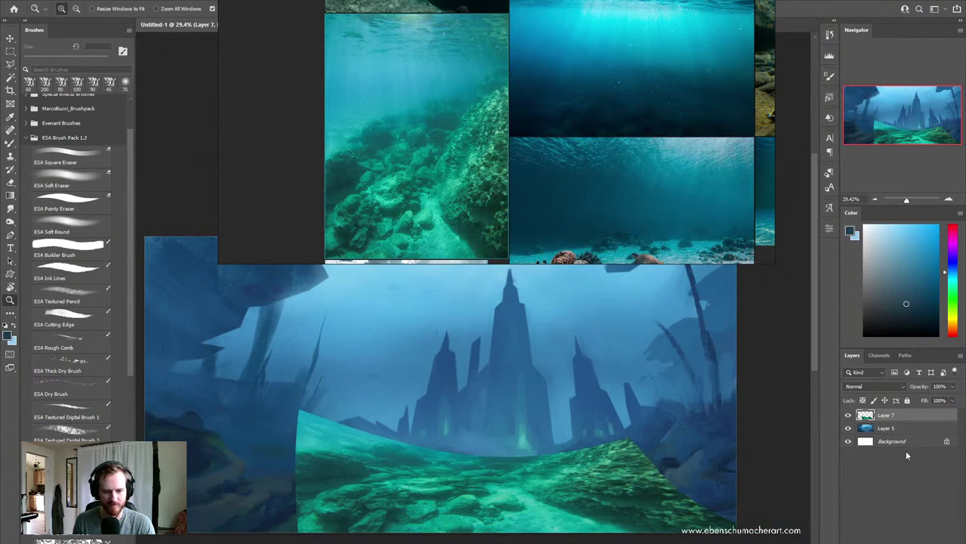
pyautogui.hotkey('ctrl', 'u')
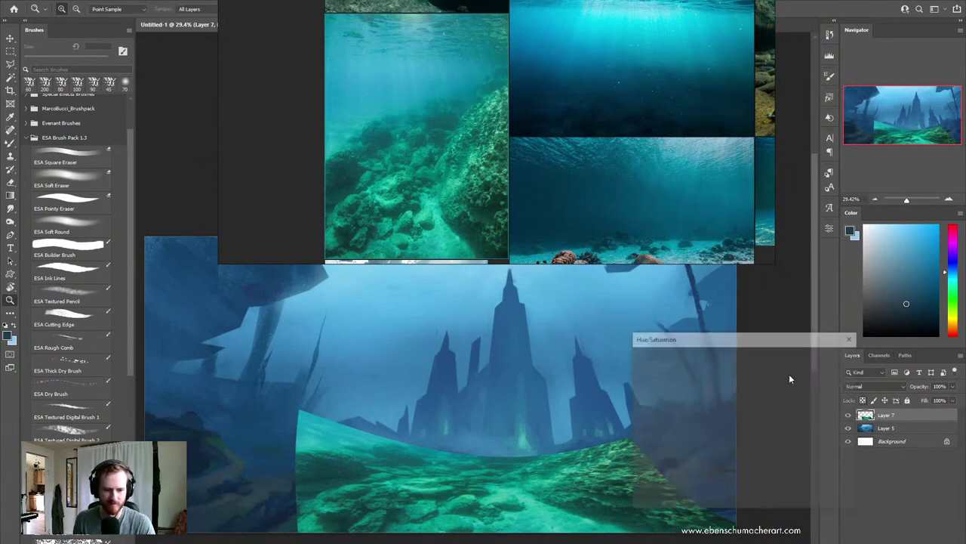
pyautogui.moveTo(720, 407); pyautogui.dragTo(728, 410)
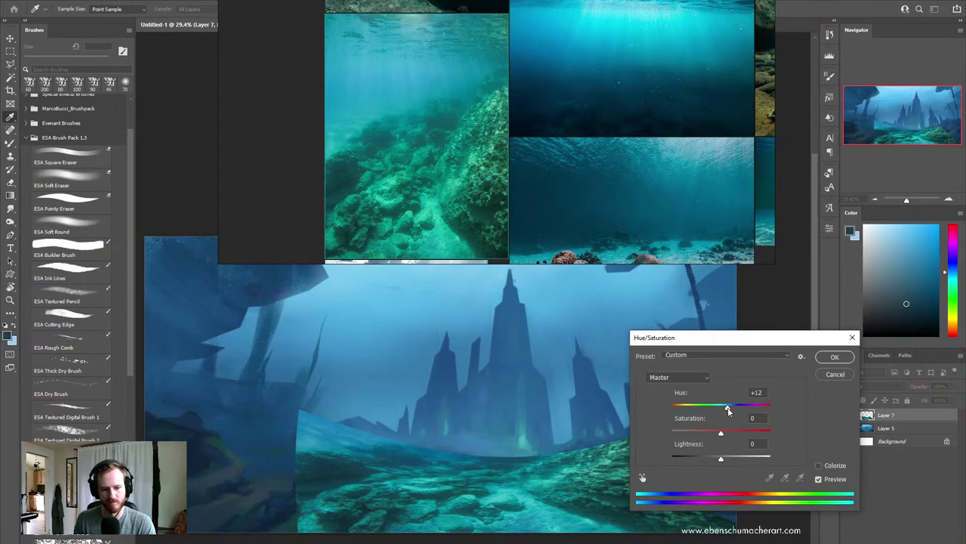
pyautogui.click(835, 357)
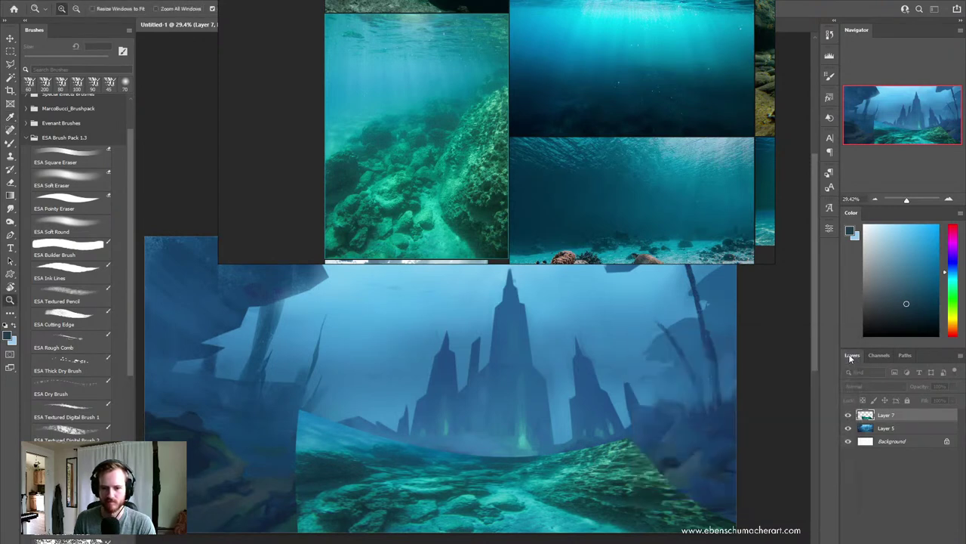
# Step: Apply Color Balance with Yellow–Blue +10 and Magenta–Green -6 to the reef texture
pyautogui.press('i')
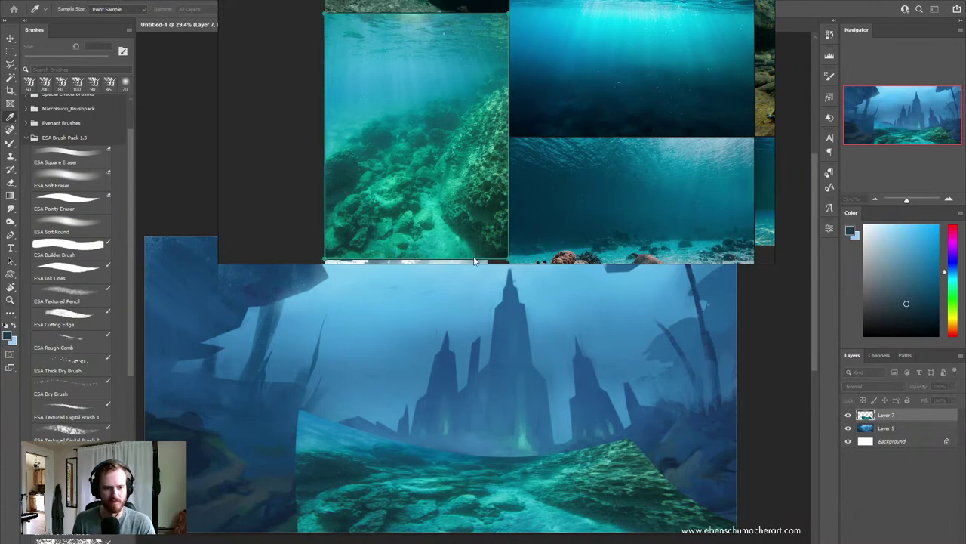
pyautogui.moveTo(610, 216)
pyautogui.mouseDown()
pyautogui.moveTo(636, 248)
pyautogui.moveTo(589, 426)
pyautogui.mouseUp()
pyautogui.hotkey('ctrl', 'b')
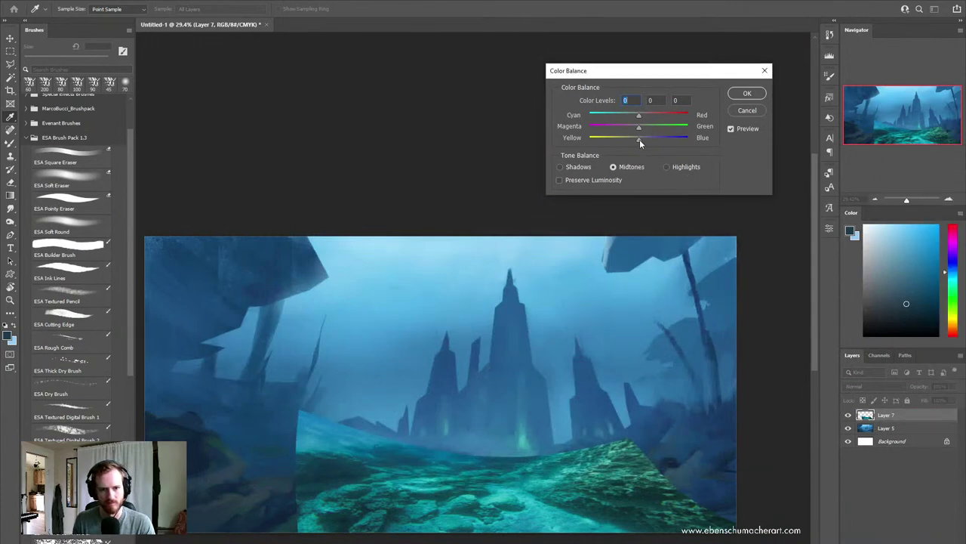
pyautogui.moveTo(639, 139); pyautogui.dragTo(644, 141)
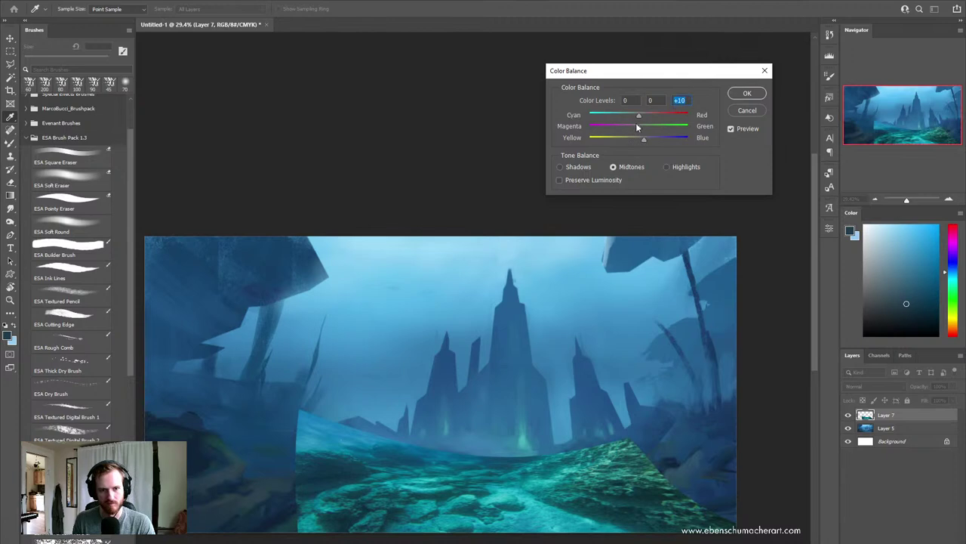
pyautogui.click(636, 128)
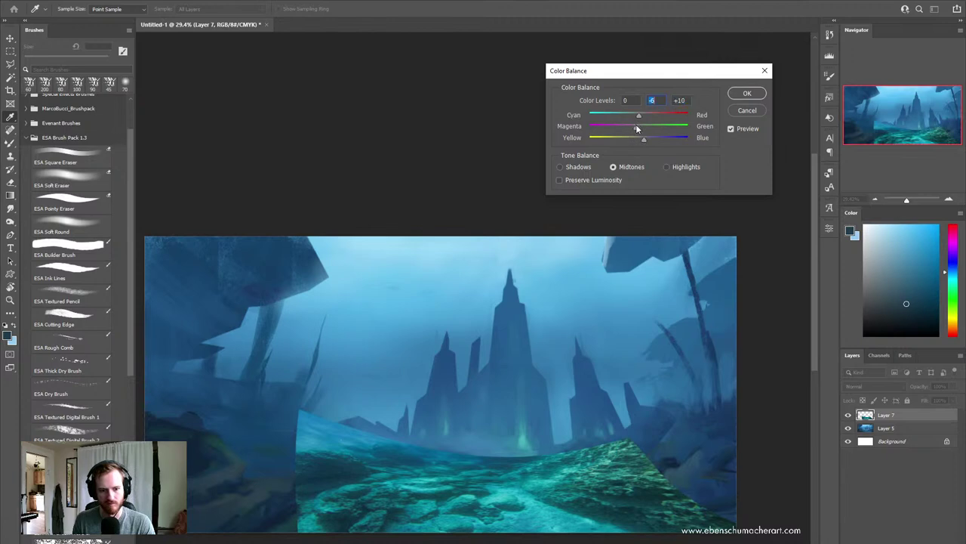
pyautogui.click(571, 168)
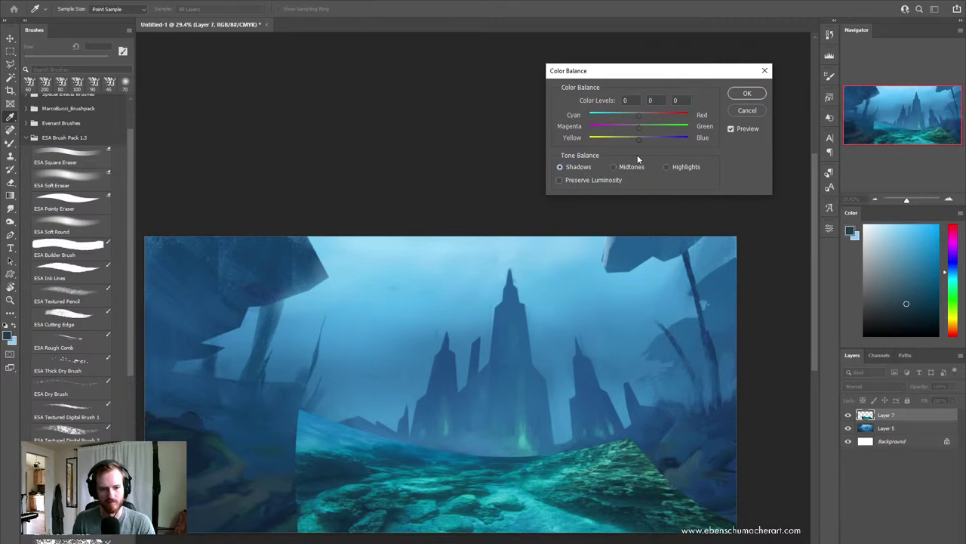
pyautogui.click(746, 94)
# Step: Lower Layer 7's opacity to 41%
pyautogui.press('z')
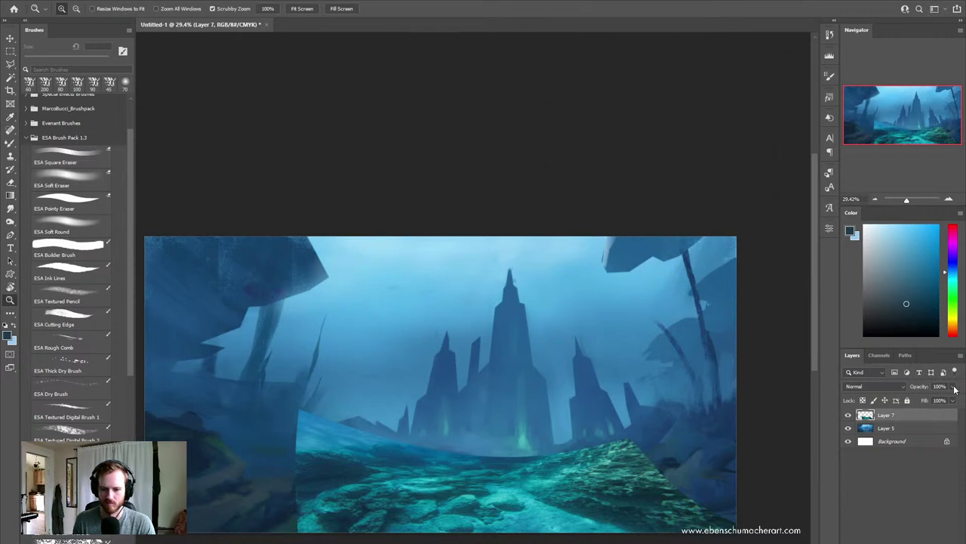
pyautogui.click(955, 387)
pyautogui.moveTo(936, 400); pyautogui.dragTo(922, 400)
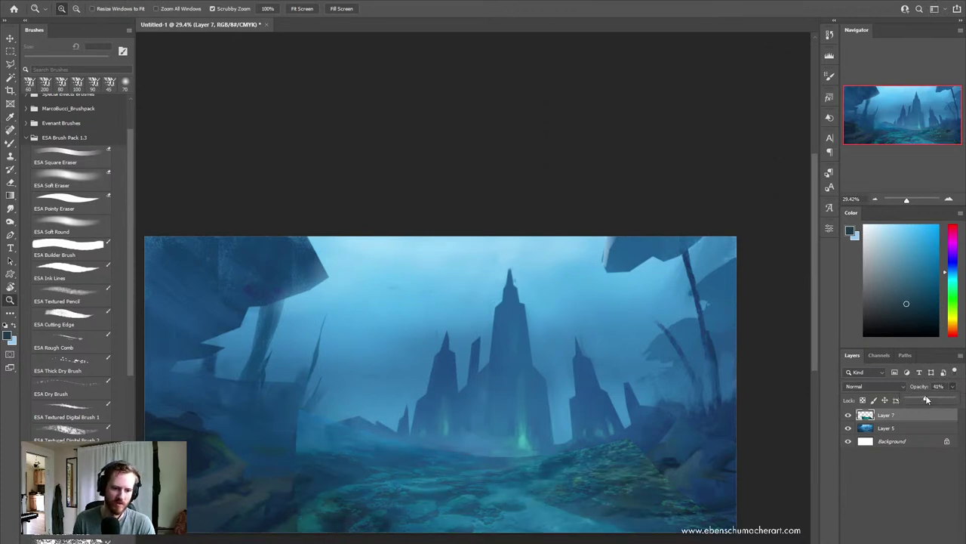
pyautogui.click(891, 415)
# Step: Add a layer mask and paint it with a soft brush, enlarged to 500 px, to reveal darker left-foreground rocks
pyautogui.hotkey('ctrl', 'shift', 'm')
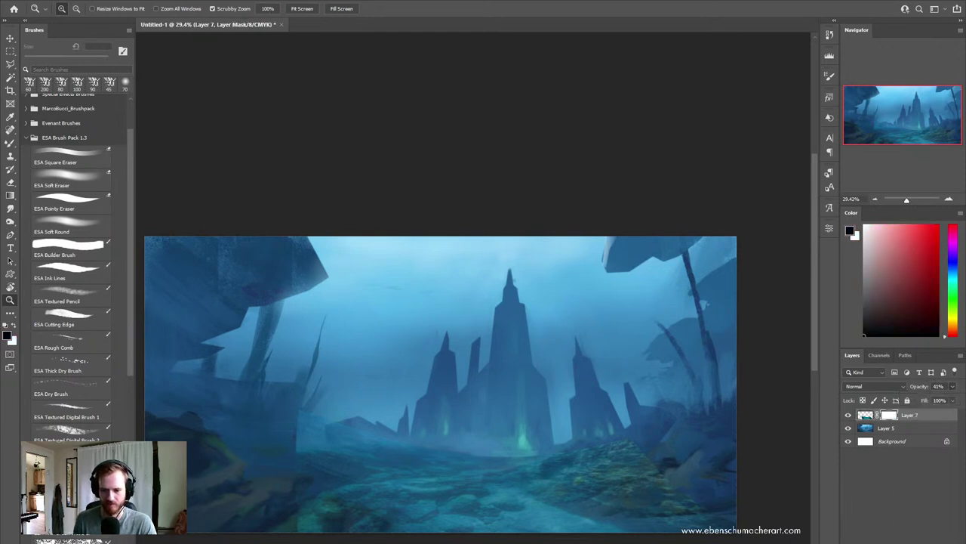
pyautogui.press('e')
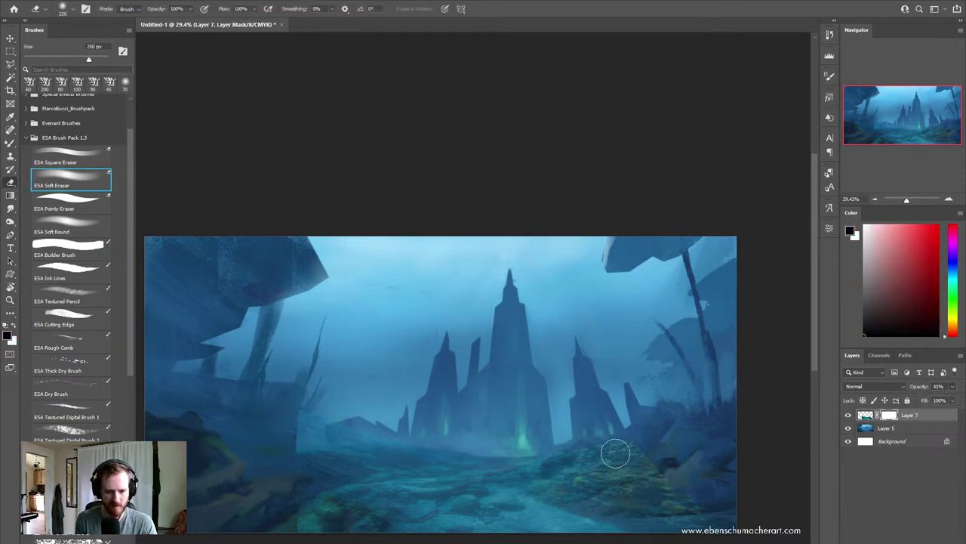
pyautogui.press('x')
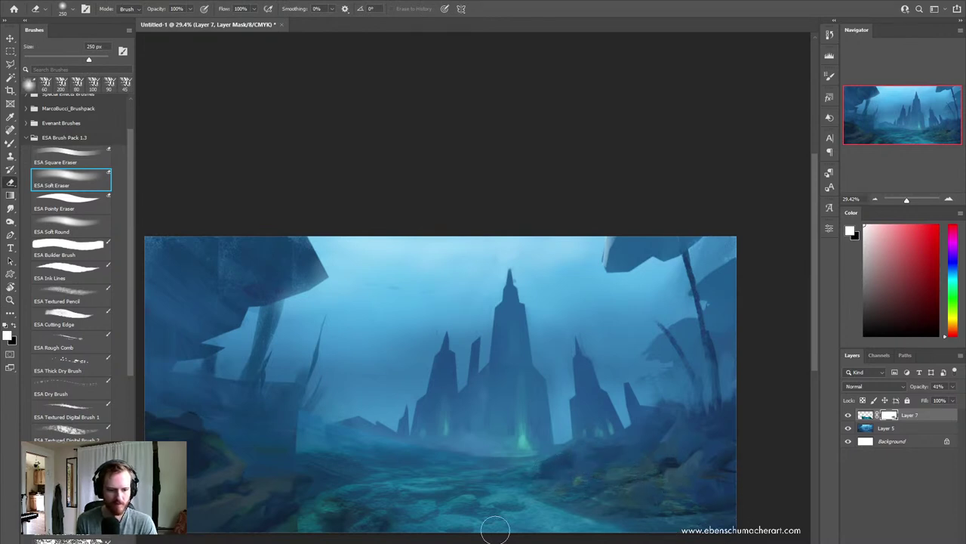
pyautogui.moveTo(268, 439); pyautogui.dragTo(336, 436)
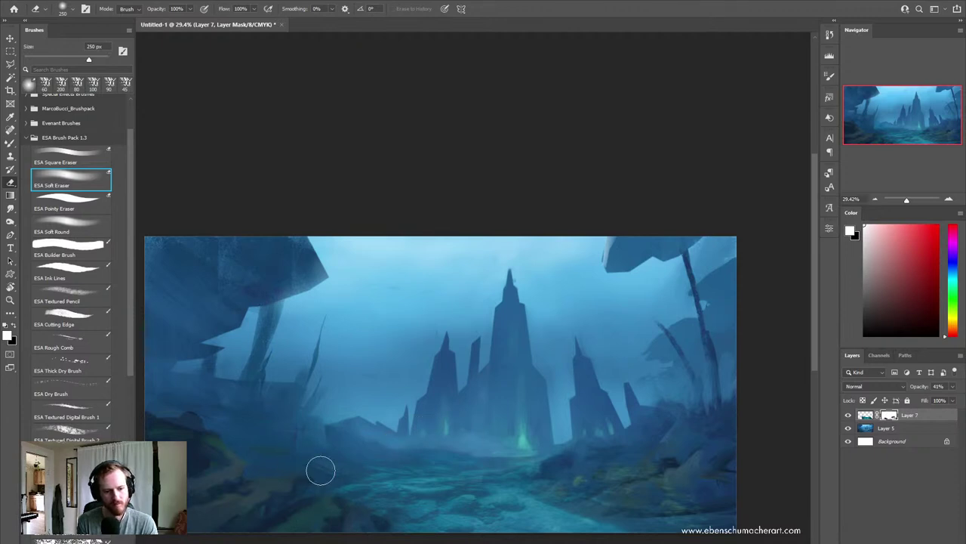
pyautogui.press(']')
pyautogui.press(']')
pyautogui.press(']')
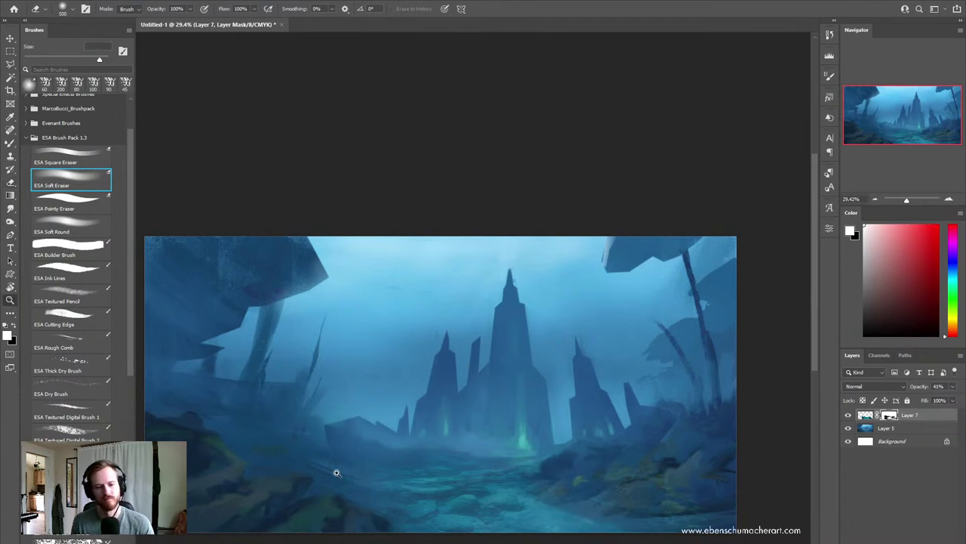
pyautogui.press('z')
pyautogui.moveTo(387, 430)
pyautogui.mouseDown()
pyautogui.moveTo(384, 409)
pyautogui.moveTo(431, 416)
pyautogui.mouseUp()
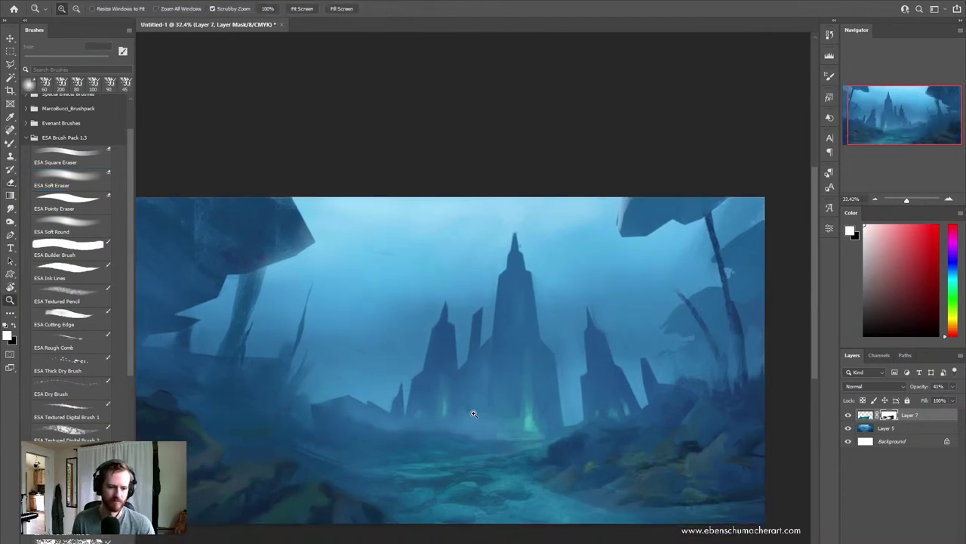
pyautogui.moveTo(484, 439); pyautogui.dragTo(531, 467)
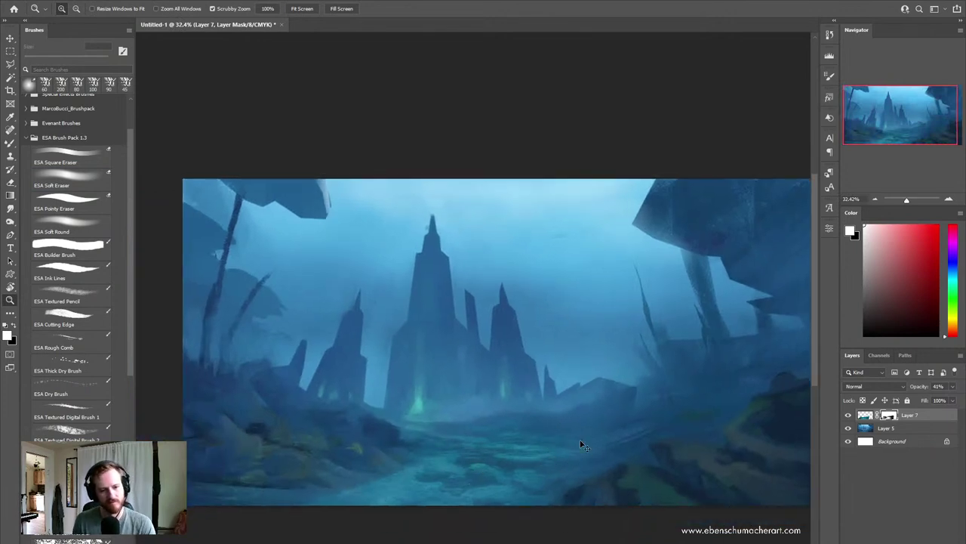
# Step: Narrow the masked reef texture to about 77% width and shift it right
pyautogui.hotkey('ctrl', 't')
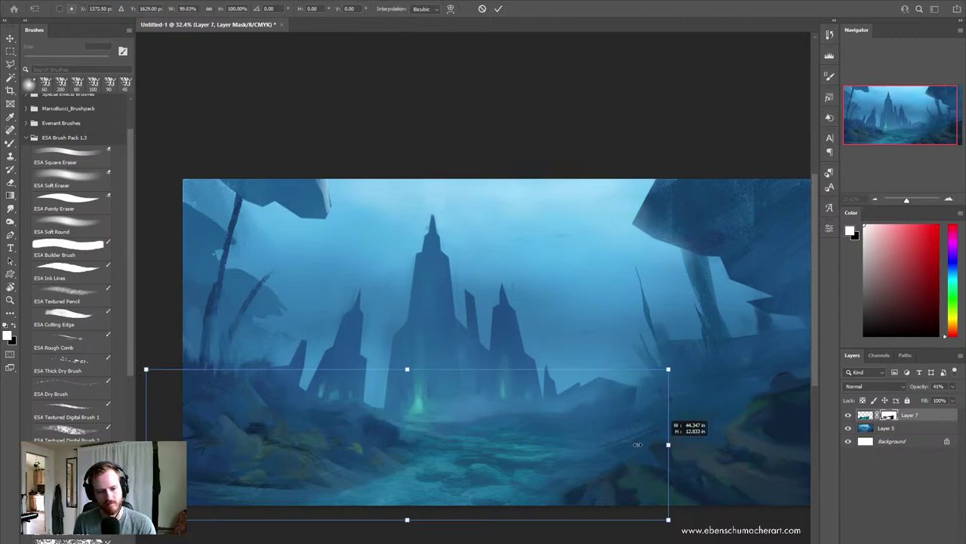
pyautogui.moveTo(669, 446); pyautogui.dragTo(613, 446)
pyautogui.moveTo(495, 481); pyautogui.dragTo(526, 477)
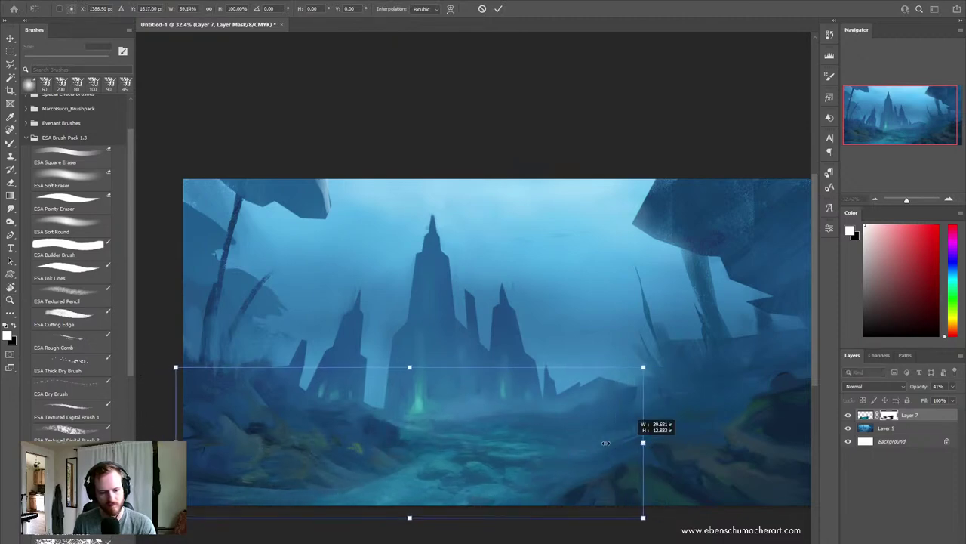
pyautogui.moveTo(644, 444)
pyautogui.mouseDown()
pyautogui.moveTo(576, 444)
pyautogui.moveTo(549, 467)
pyautogui.mouseUp()
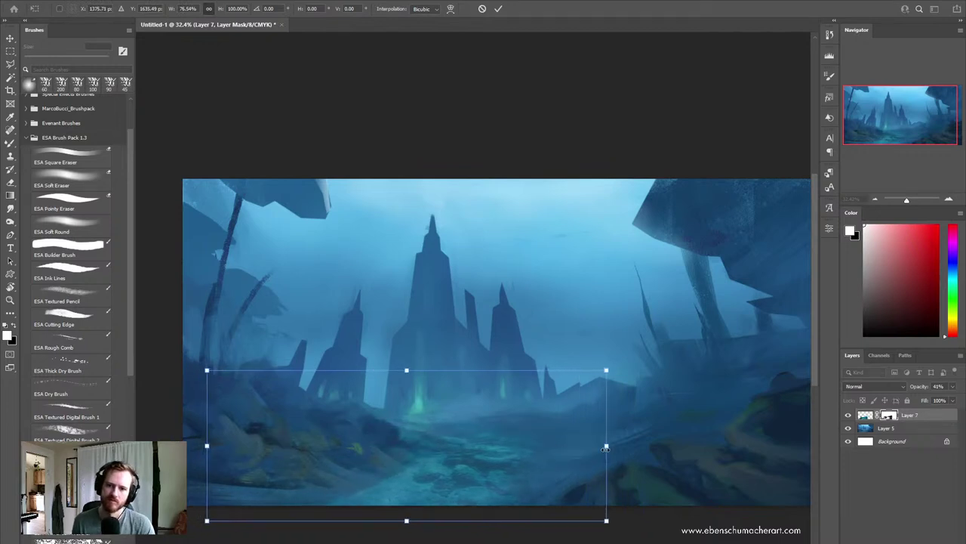
pyautogui.press('Return')
# Step: Zoom out and paste the colourful coral reef photo as Layer 8
pyautogui.press('z')
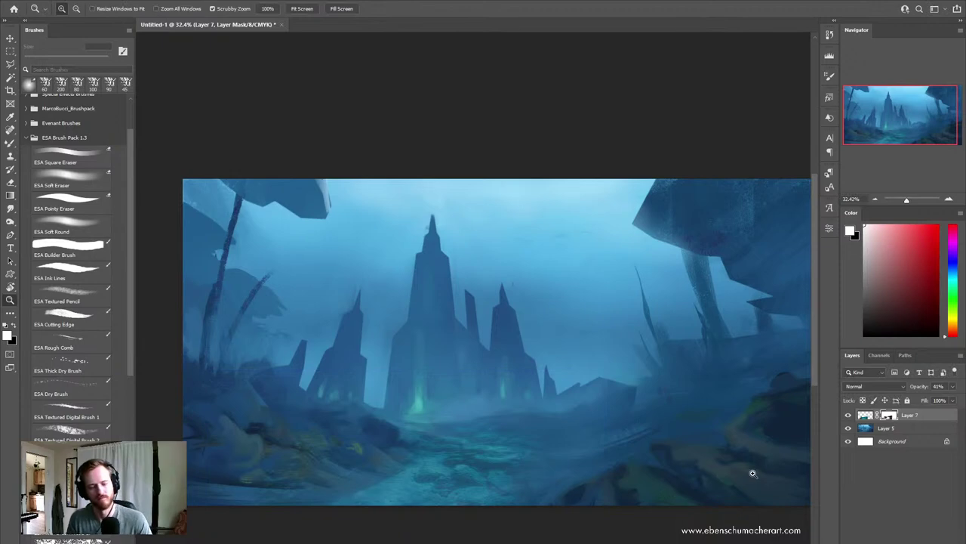
pyautogui.press('alt')
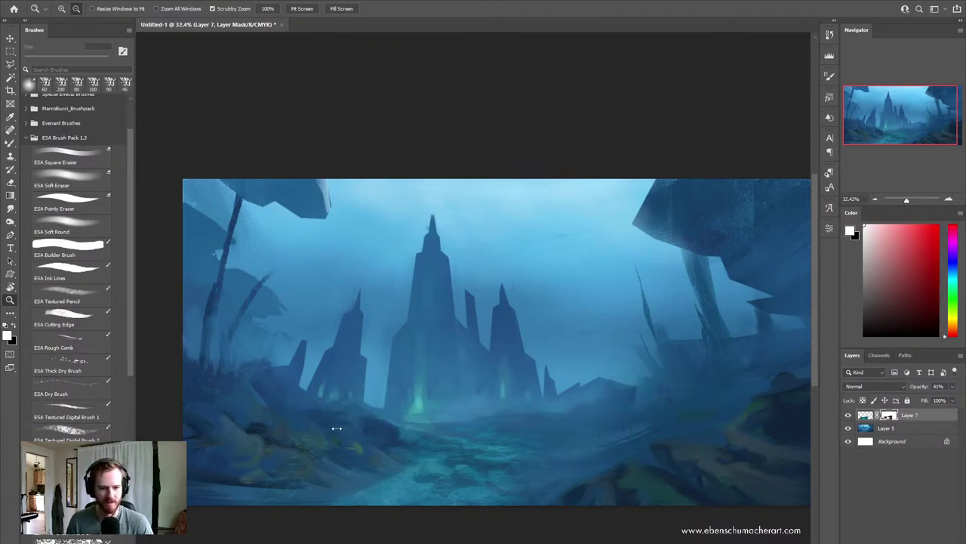
pyautogui.hotkey('ctrl', 'v')
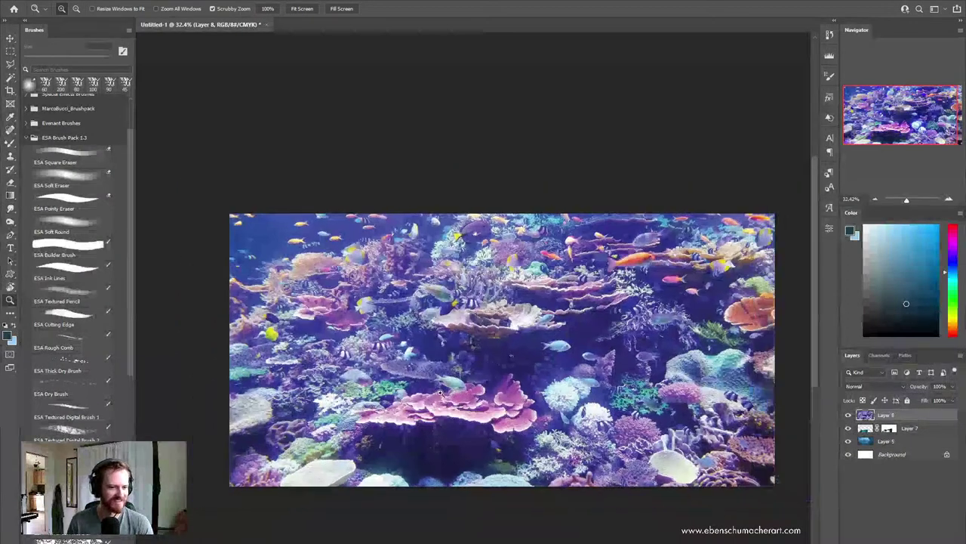
# Step: Scale the coral reef photo down and move it toward the lower right
pyautogui.click(441, 393)
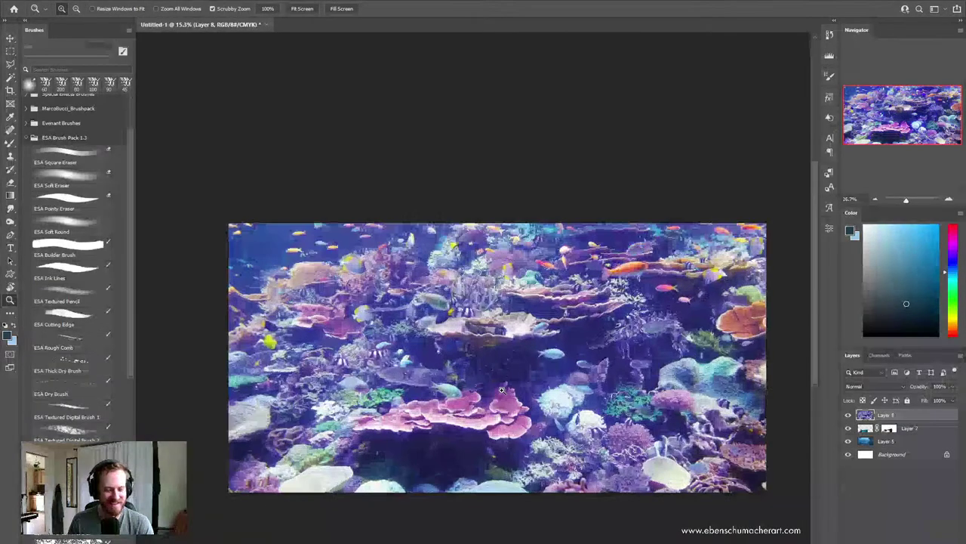
pyautogui.moveTo(479, 385); pyautogui.dragTo(487, 400)
pyautogui.hotkey('ctrl', 't')
pyautogui.moveTo(491, 138)
pyautogui.mouseDown()
pyautogui.moveTo(485, 353)
pyautogui.moveTo(452, 265)
pyautogui.mouseUp()
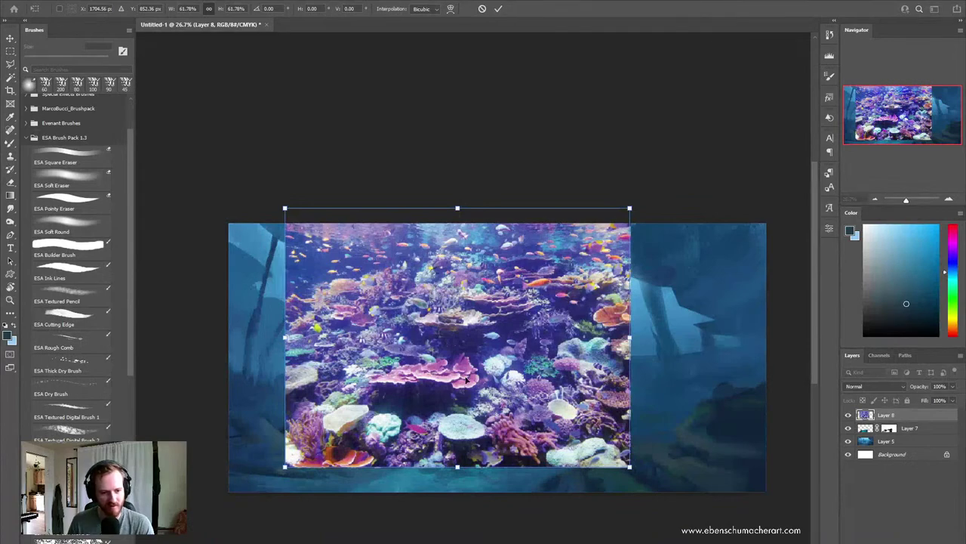
pyautogui.rightClick(436, 362)
pyautogui.press('Escape')
pyautogui.moveTo(348, 319)
pyautogui.mouseDown()
pyautogui.moveTo(684, 400)
pyautogui.moveTo(332, 387)
pyautogui.moveTo(566, 419)
pyautogui.mouseUp()
pyautogui.press('Return')
# Step: Copy the lower-right reef area to Layer 9 and hide Layer 8
pyautogui.press('z')
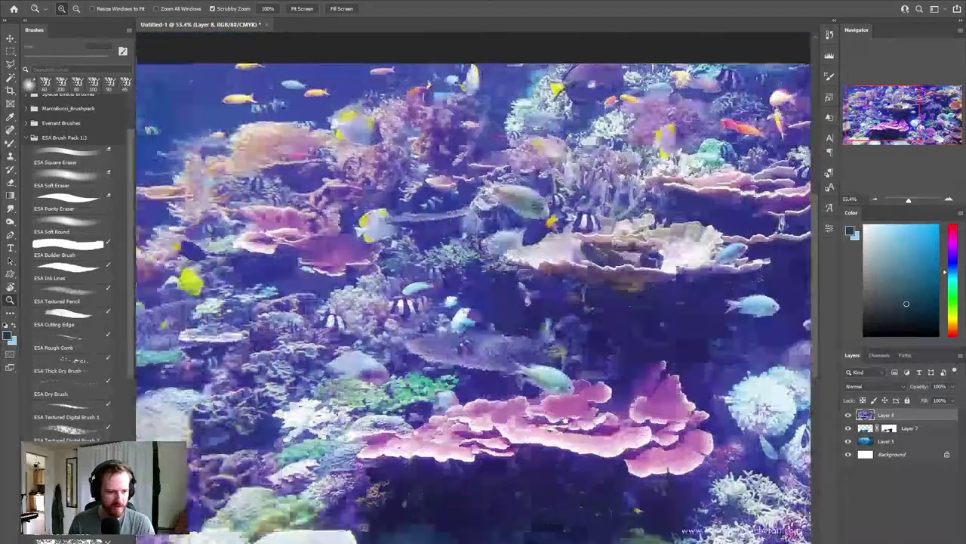
pyautogui.press('m')
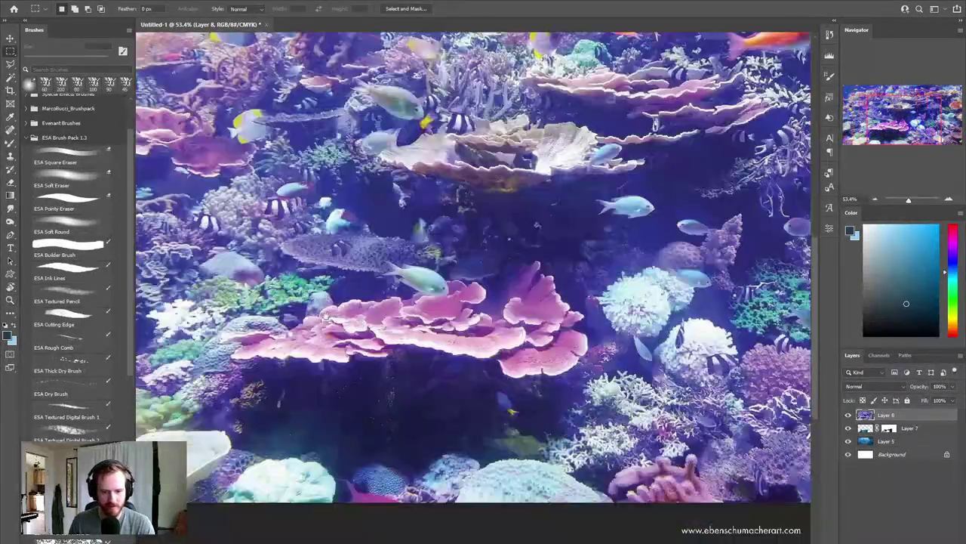
pyautogui.moveTo(522, 407)
pyautogui.mouseDown()
pyautogui.moveTo(423, 448)
pyautogui.moveTo(302, 377)
pyautogui.mouseUp()
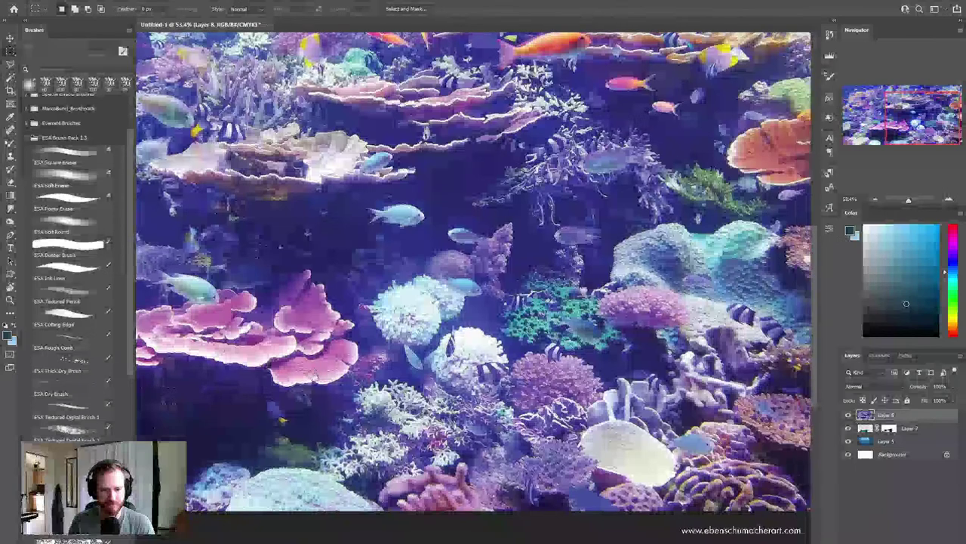
pyautogui.moveTo(219, 193); pyautogui.dragTo(312, 297)
pyautogui.moveTo(558, 453); pyautogui.dragTo(662, 514)
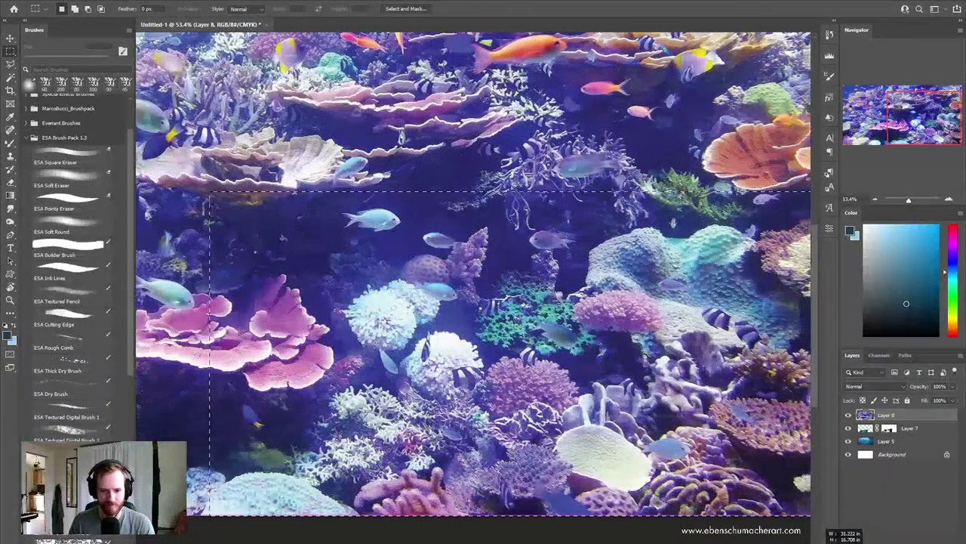
pyautogui.hotkey('ctrl', 'j')
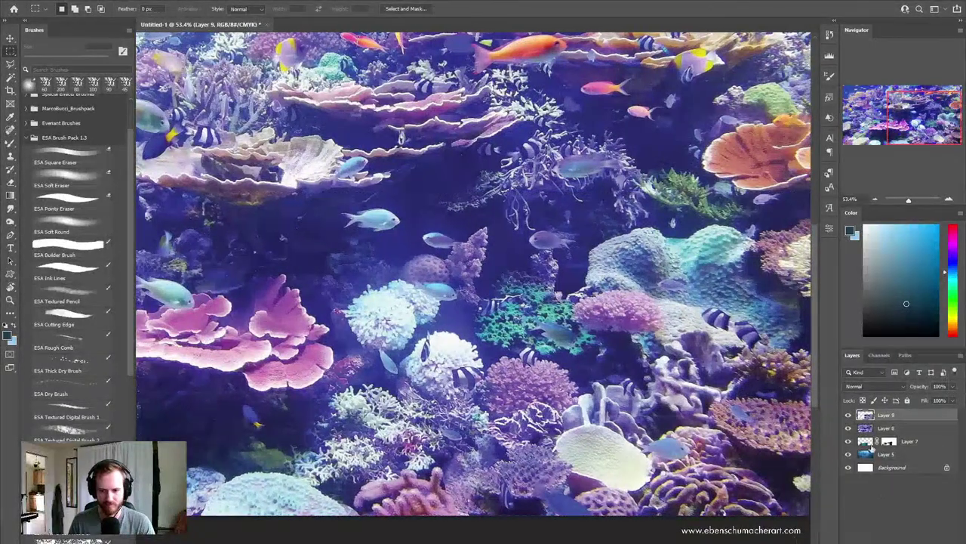
pyautogui.click(848, 428)
pyautogui.press('z')
pyautogui.moveTo(574, 372)
pyautogui.mouseDown()
pyautogui.moveTo(498, 372)
pyautogui.moveTo(523, 368)
pyautogui.mouseUp()
# Step: Skew Layer 9's coral patch into a slanted perspective, bulging its right edge and rounding its lower-left edge
pyautogui.hotkey('ctrl', 't')
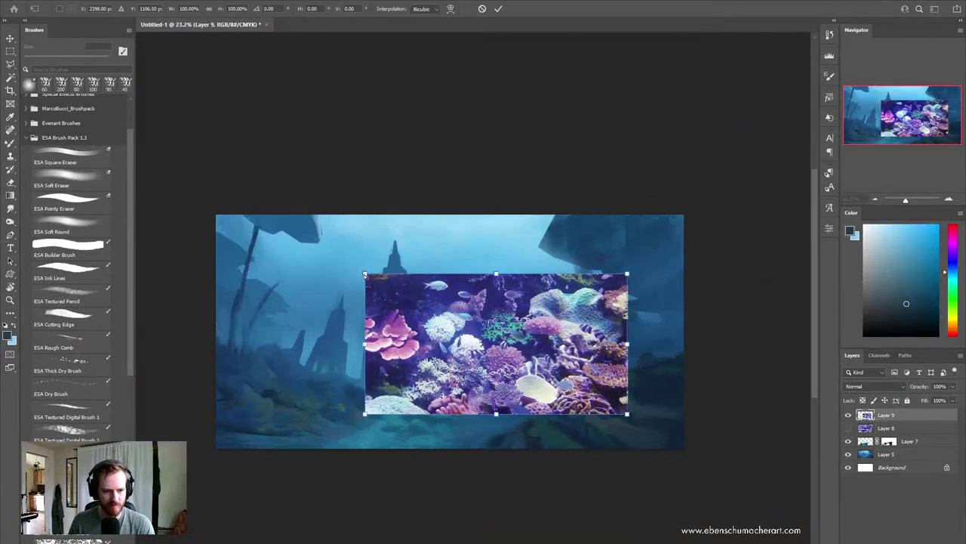
pyautogui.moveTo(365, 274); pyautogui.dragTo(468, 343)
pyautogui.moveTo(366, 414)
pyautogui.mouseDown()
pyautogui.moveTo(403, 436)
pyautogui.moveTo(468, 431)
pyautogui.mouseUp()
pyautogui.moveTo(581, 361); pyautogui.dragTo(547, 373)
pyautogui.moveTo(633, 380); pyautogui.dragTo(647, 368)
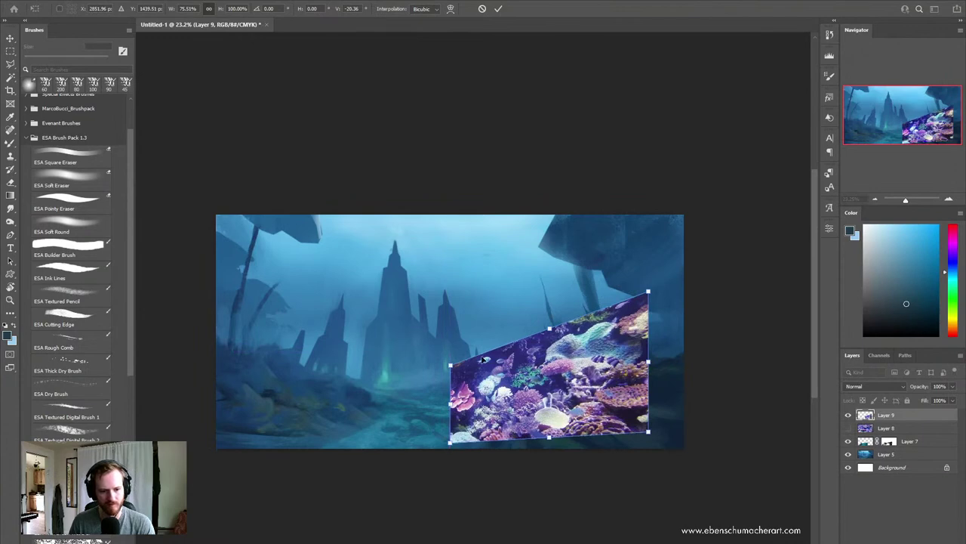
pyautogui.moveTo(452, 367); pyautogui.dragTo(705, 440)
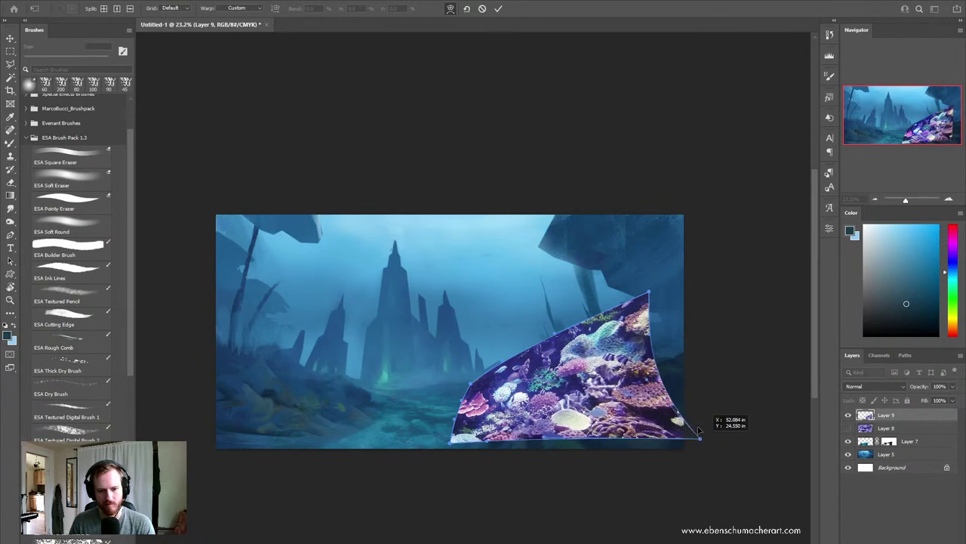
pyautogui.moveTo(647, 338)
pyautogui.mouseDown()
pyautogui.moveTo(667, 313)
pyautogui.moveTo(642, 303)
pyautogui.mouseUp()
pyautogui.moveTo(448, 443); pyautogui.dragTo(462, 428)
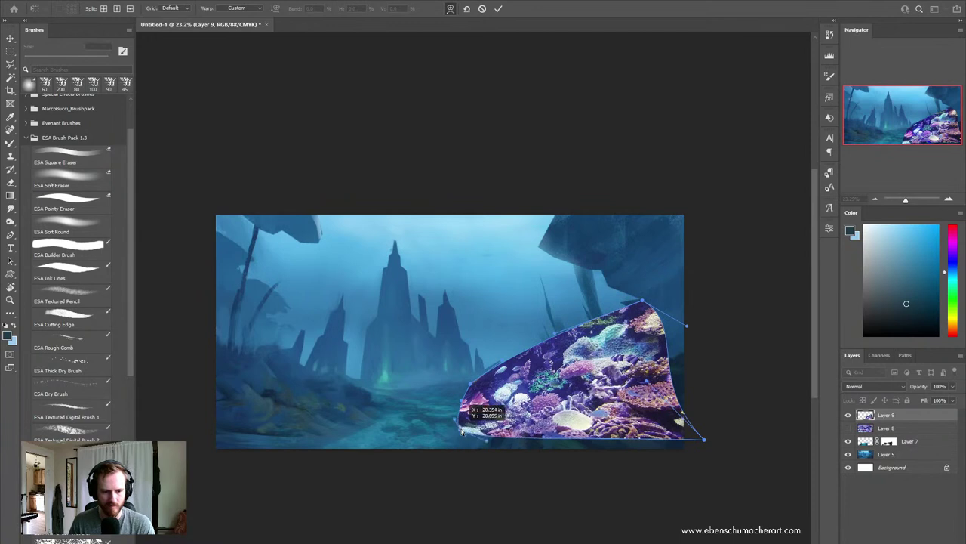
# Step: Commit the warp, try Color Dodge at lower opacity, then set Layer 9 to Lighter Color
pyautogui.press('Return')
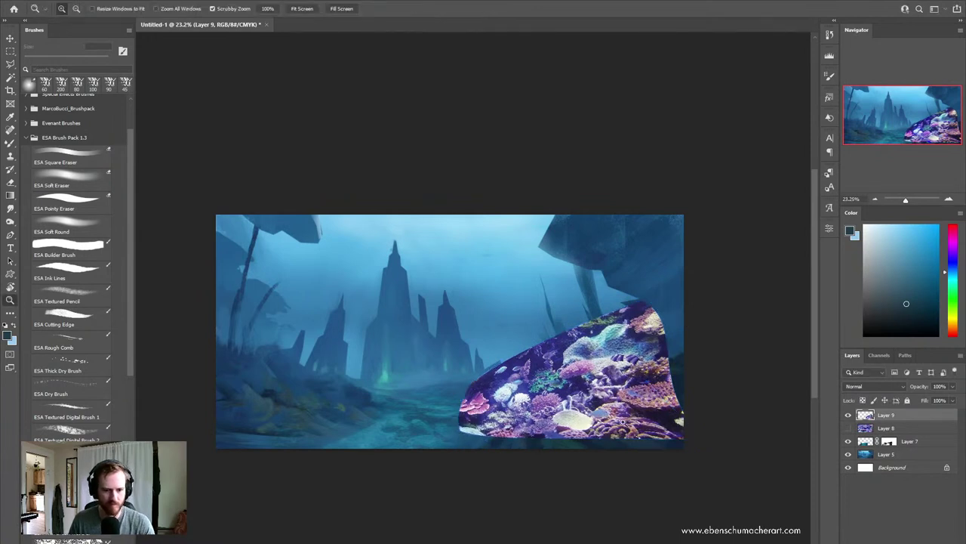
pyautogui.moveTo(592, 423); pyautogui.dragTo(647, 421)
pyautogui.click(891, 384)
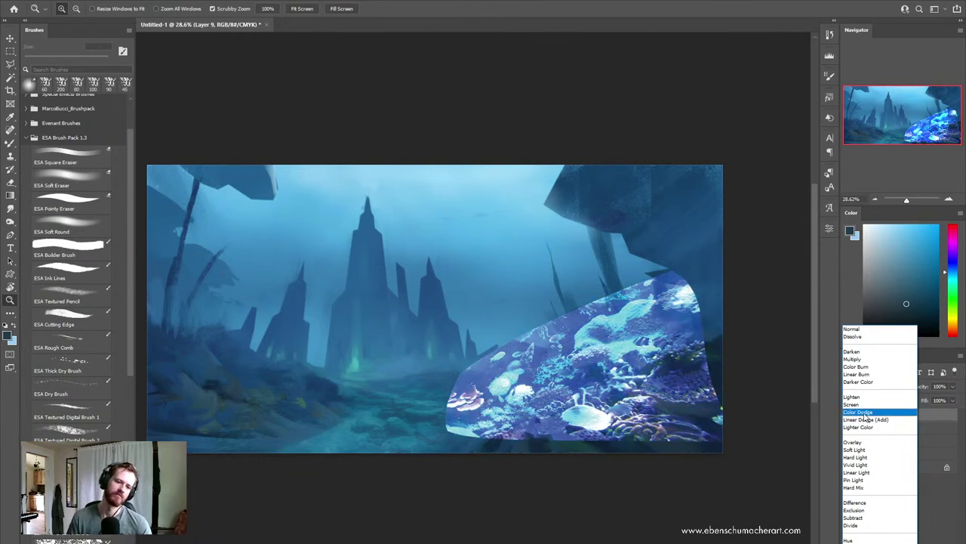
pyautogui.click(865, 413)
pyautogui.click(952, 388)
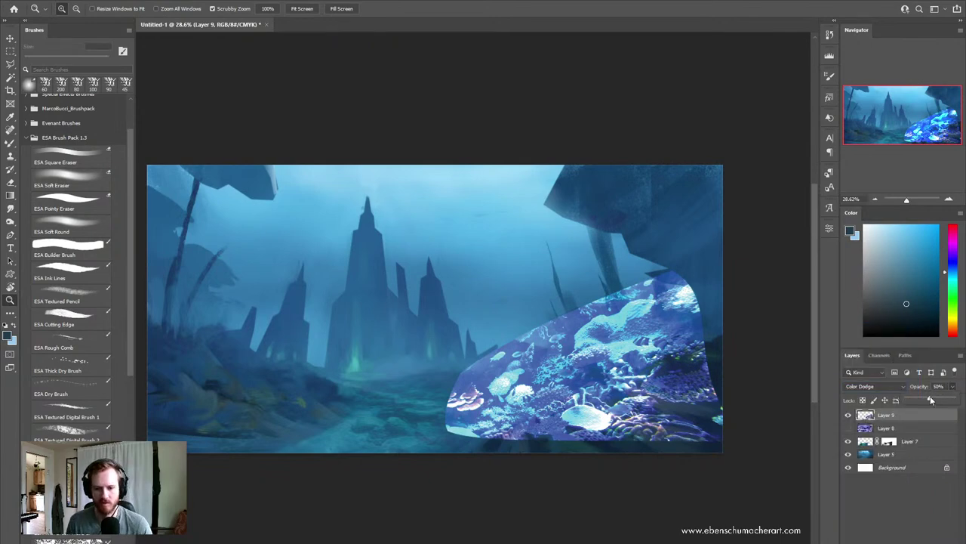
pyautogui.moveTo(930, 395)
pyautogui.mouseDown()
pyautogui.moveTo(921, 396)
pyautogui.moveTo(953, 399)
pyautogui.mouseUp()
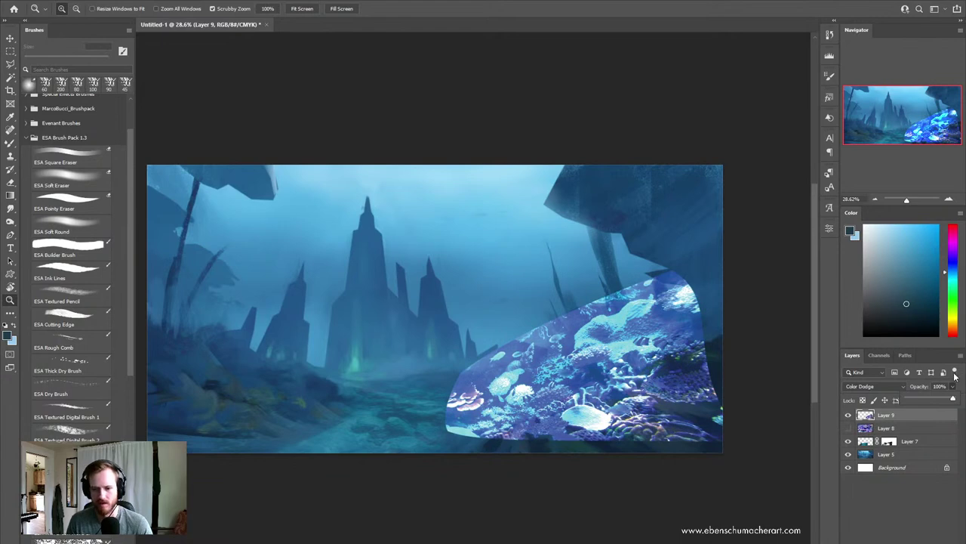
pyautogui.click(954, 387)
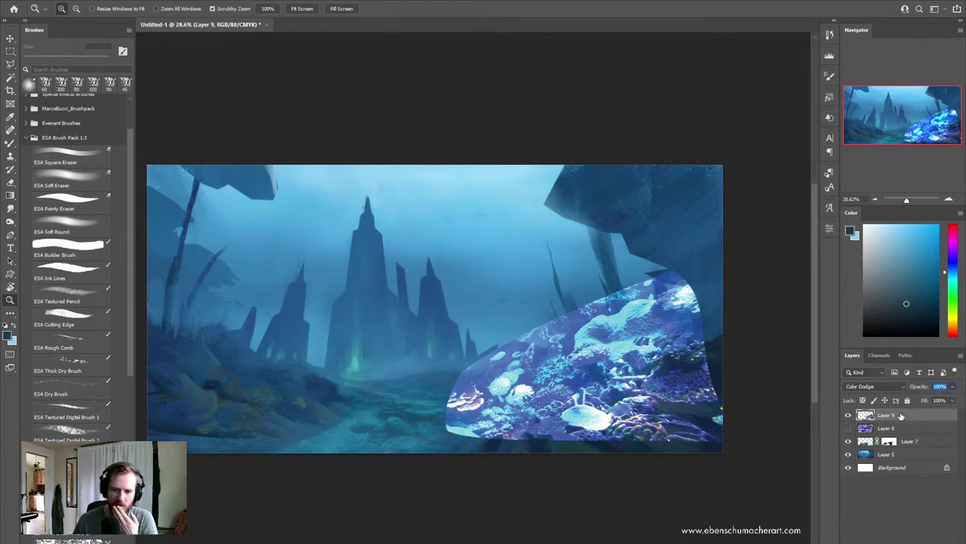
pyautogui.click(899, 389)
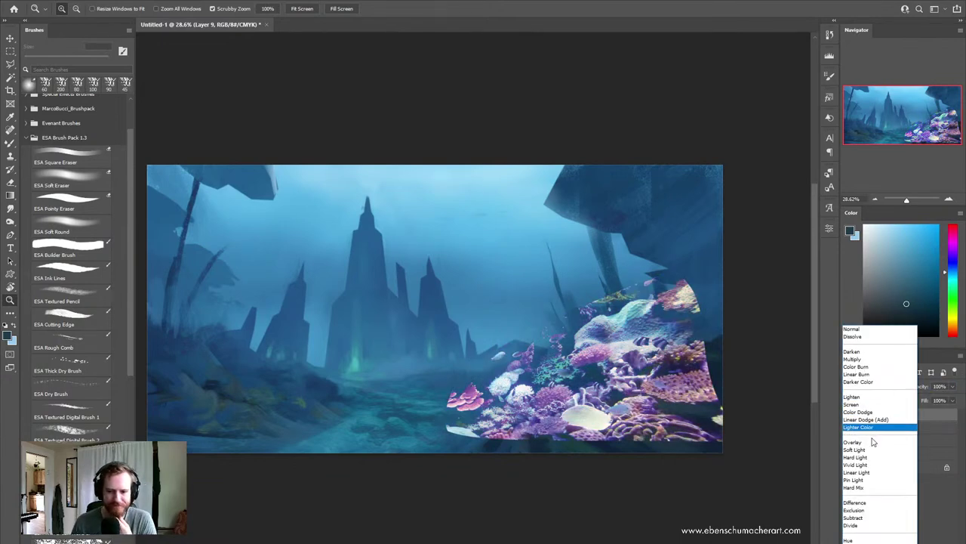
pyautogui.click(879, 428)
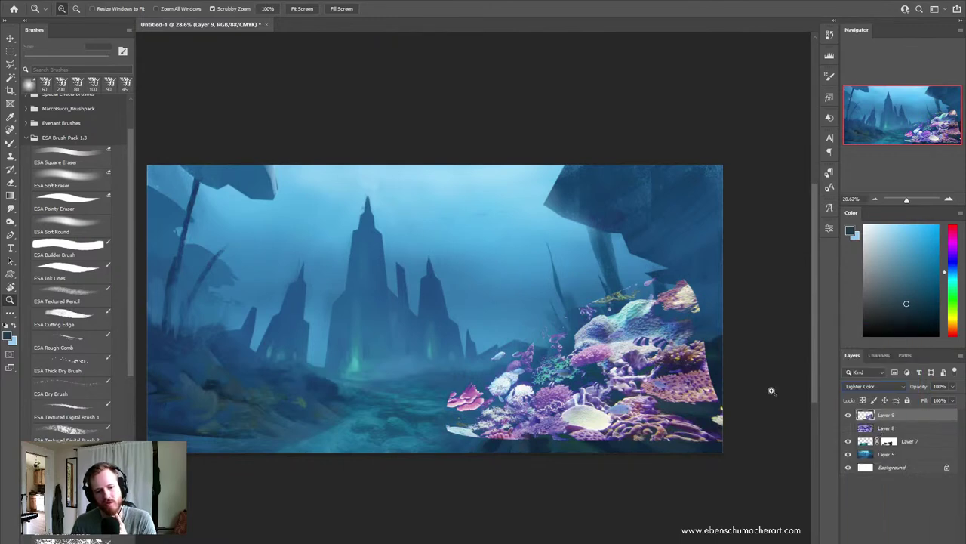
# Step: Scale the coral patch down to about 95% in the lower-right foreground
pyautogui.hotkey('ctrl', 't')
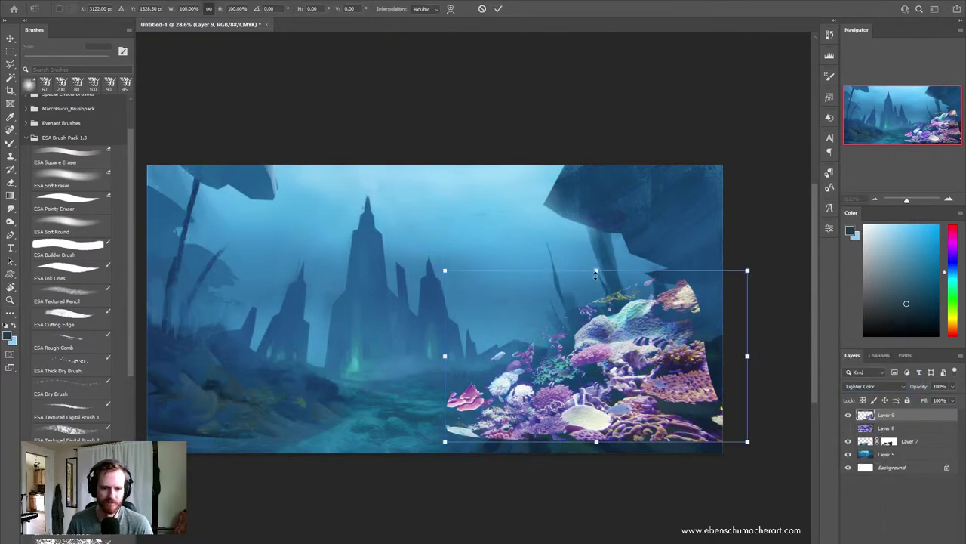
pyautogui.moveTo(595, 273); pyautogui.dragTo(596, 308)
pyautogui.moveTo(626, 336); pyautogui.dragTo(607, 336)
pyautogui.moveTo(660, 365)
pyautogui.mouseDown()
pyautogui.moveTo(717, 367)
pyautogui.moveTo(685, 368)
pyautogui.mouseUp()
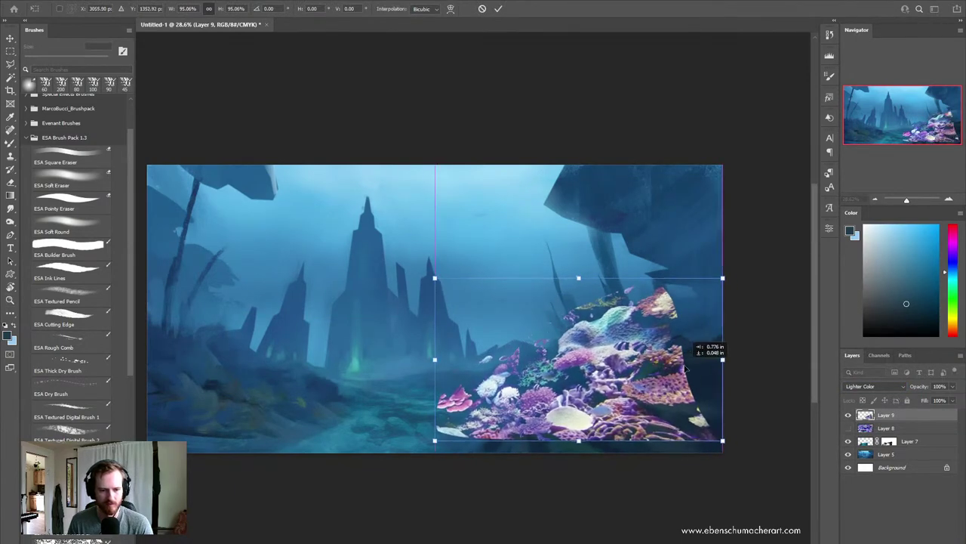
pyautogui.press('Return')
# Step: Darken the coral with Levels by lowering output whites, and return it to Normal blending
pyautogui.press('z')
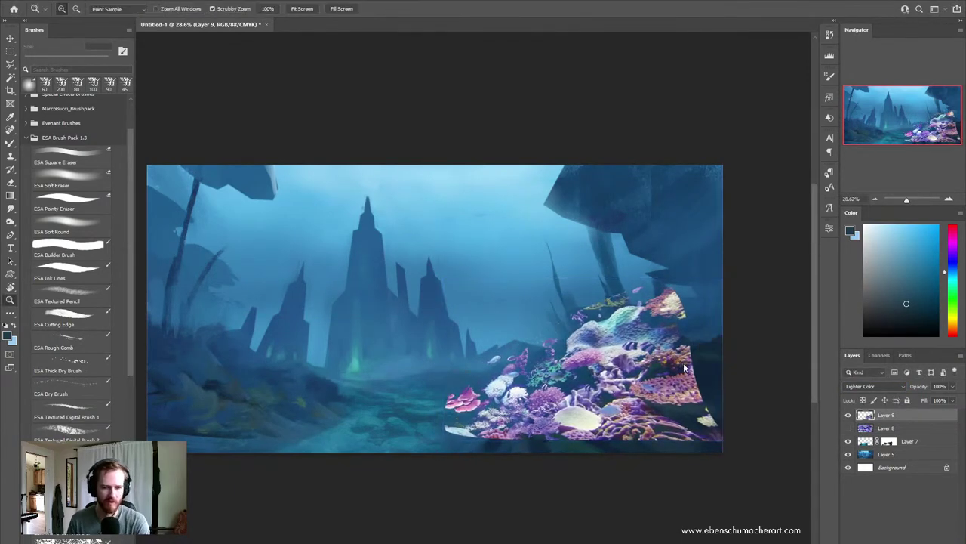
pyautogui.hotkey('ctrl', 'l')
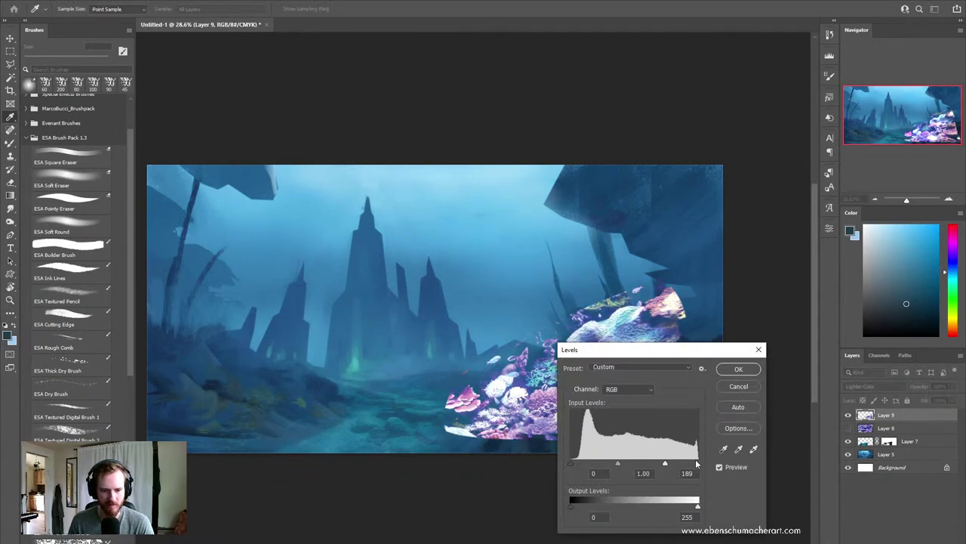
pyautogui.moveTo(679, 466); pyautogui.dragTo(698, 464)
pyautogui.moveTo(698, 505); pyautogui.dragTo(632, 506)
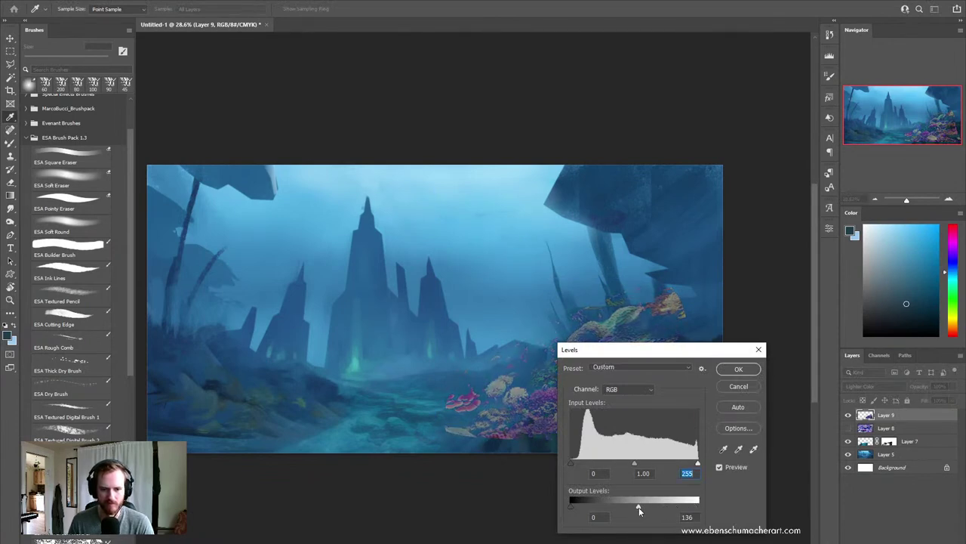
pyautogui.click(739, 369)
pyautogui.click(876, 386)
pyautogui.click(864, 329)
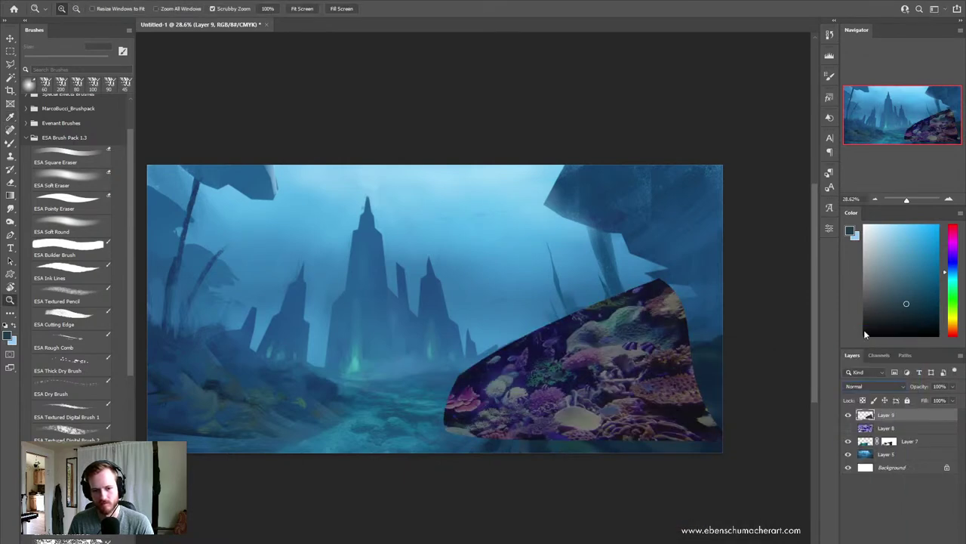
# Step: Lift the coral's darkest tones to 48 with Levels and shift its midtones toward blue
pyautogui.hotkey('ctrl', 'l')
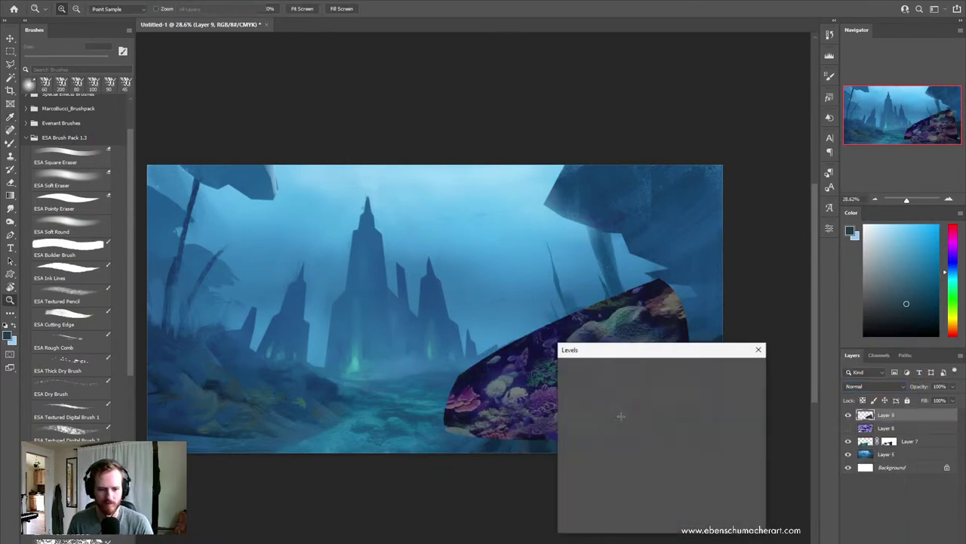
pyautogui.moveTo(587, 510); pyautogui.dragTo(596, 510)
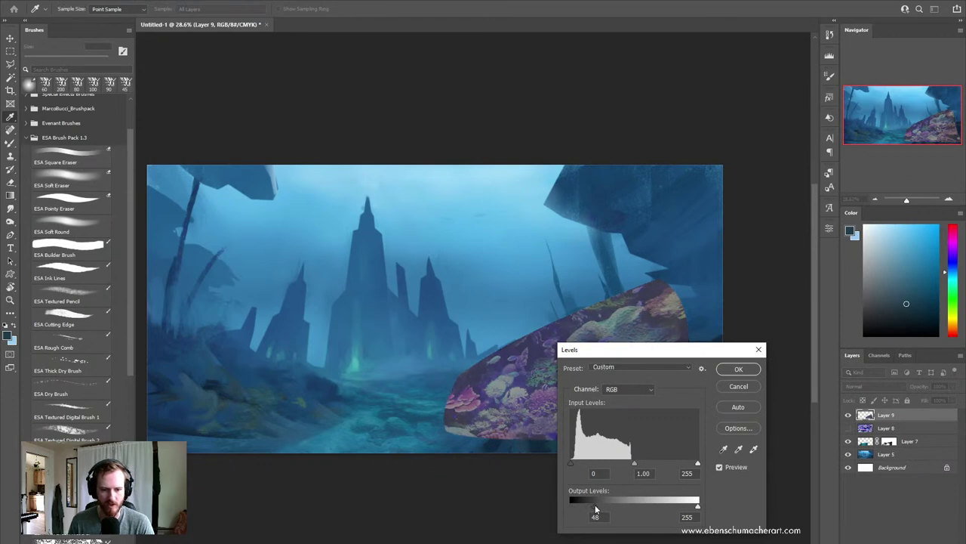
pyautogui.click(733, 370)
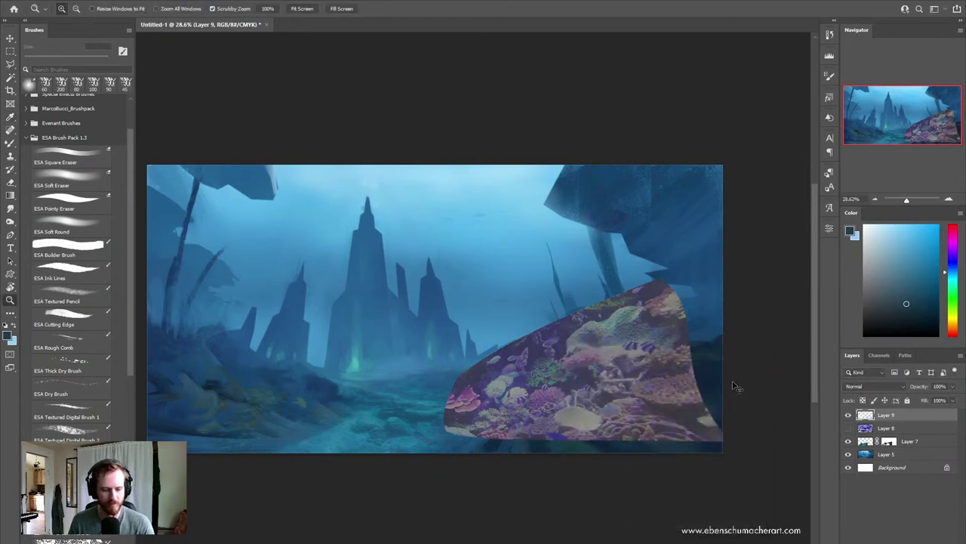
pyautogui.hotkey('ctrl', 'b')
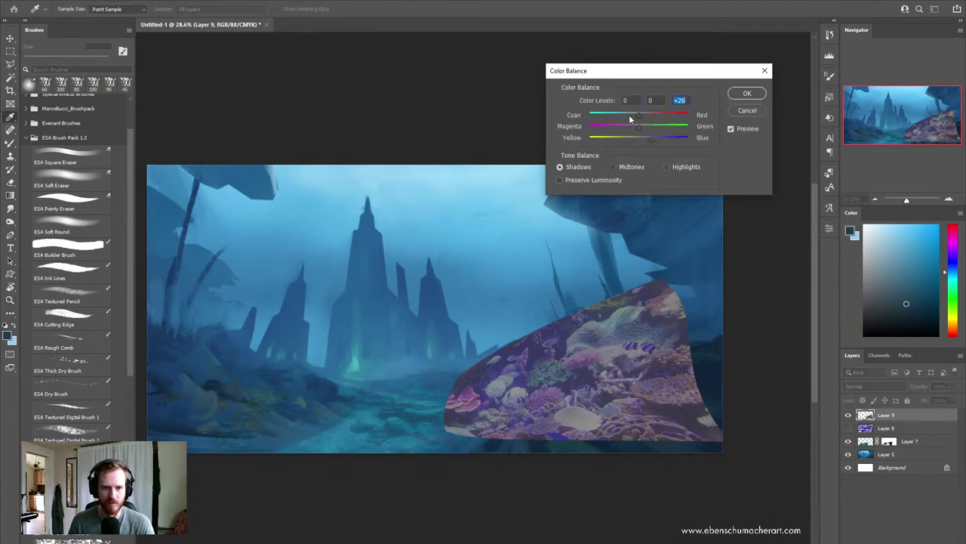
pyautogui.click(613, 166)
pyautogui.moveTo(642, 137); pyautogui.dragTo(645, 138)
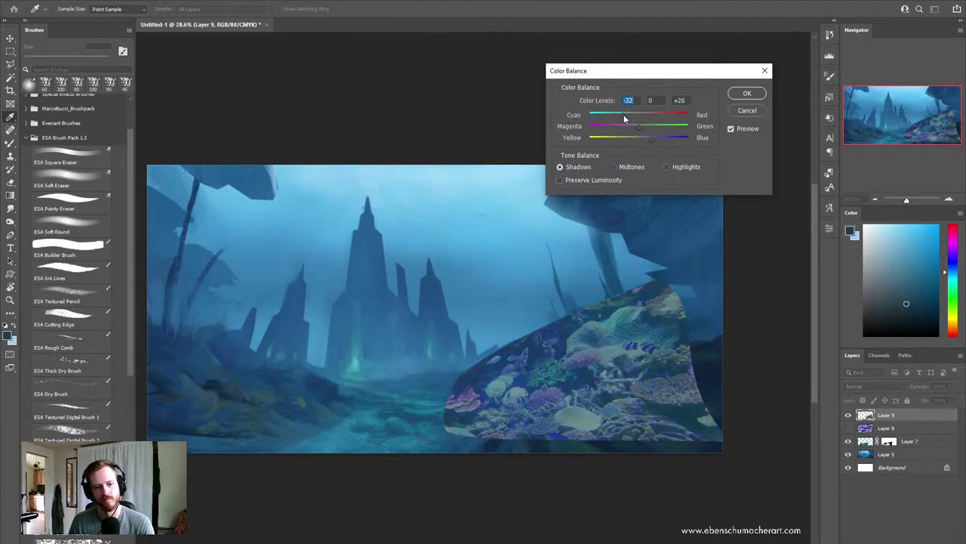
pyautogui.moveTo(651, 139); pyautogui.dragTo(657, 140)
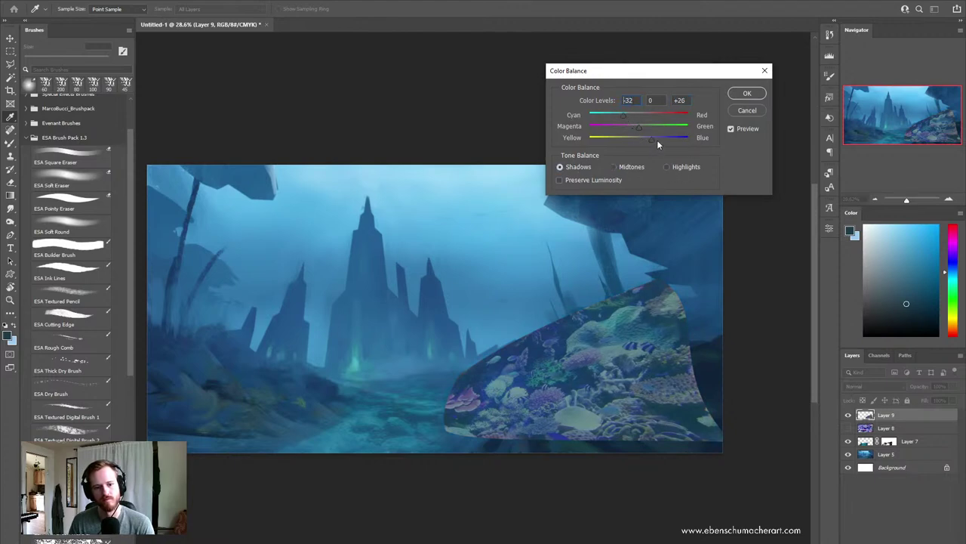
pyautogui.click(761, 95)
# Step: Keep Normal blending, set coral opacity to 62%, warp it onto the rock, and add a mask
pyautogui.click(894, 386)
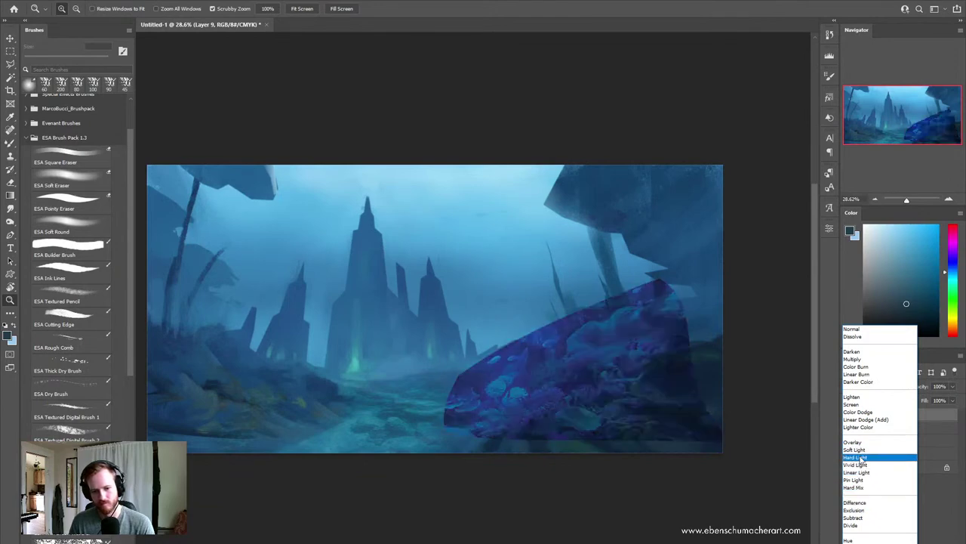
pyautogui.press('Escape')
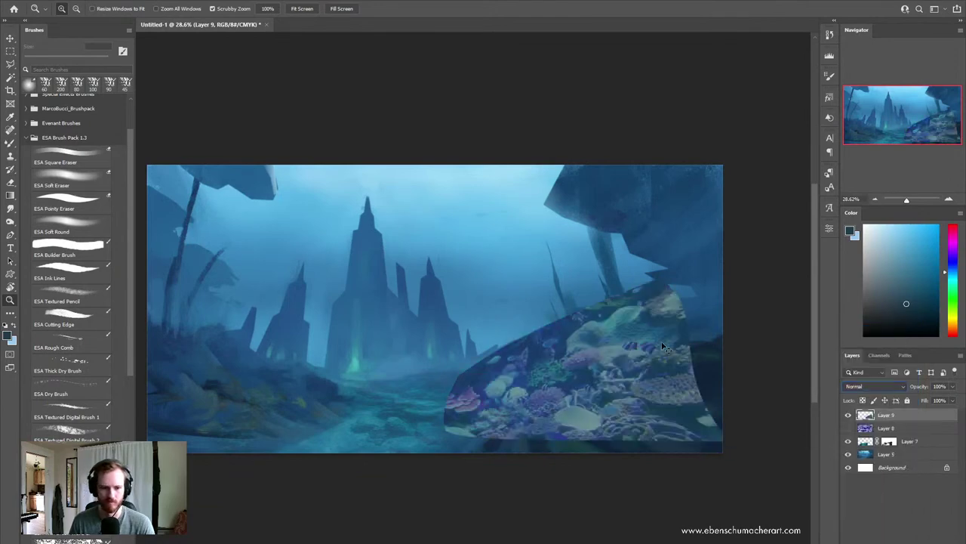
pyautogui.click(952, 387)
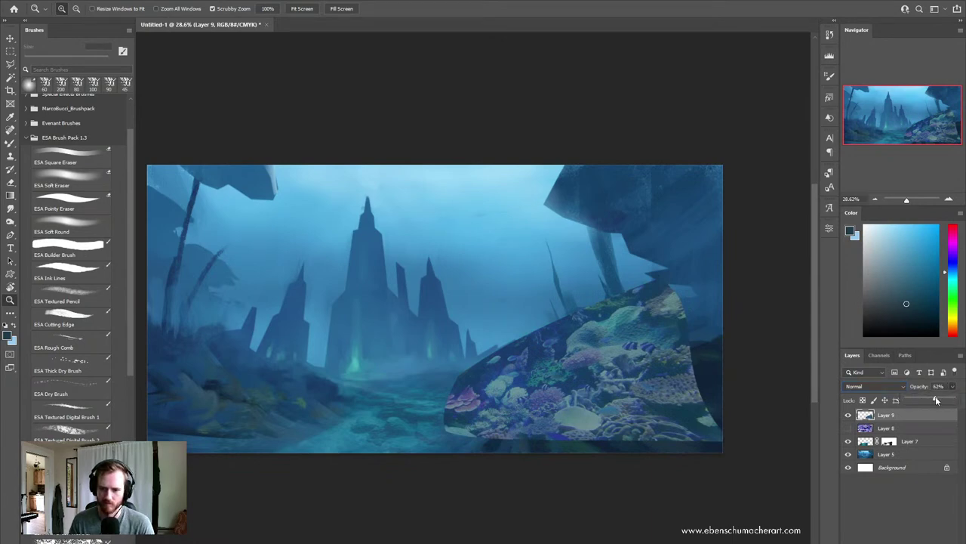
pyautogui.moveTo(937, 400); pyautogui.dragTo(935, 400)
pyautogui.moveTo(626, 402); pyautogui.dragTo(625, 374)
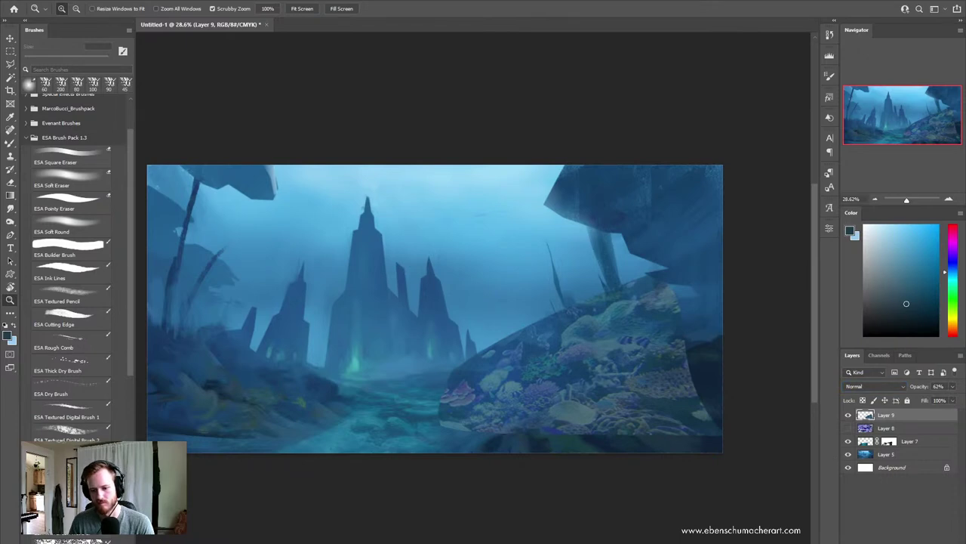
pyautogui.hotkey('ctrl', 'm')
# Step: Paint black with a 300 px soft round brush to blend away the coral's lower edge
pyautogui.press('b')
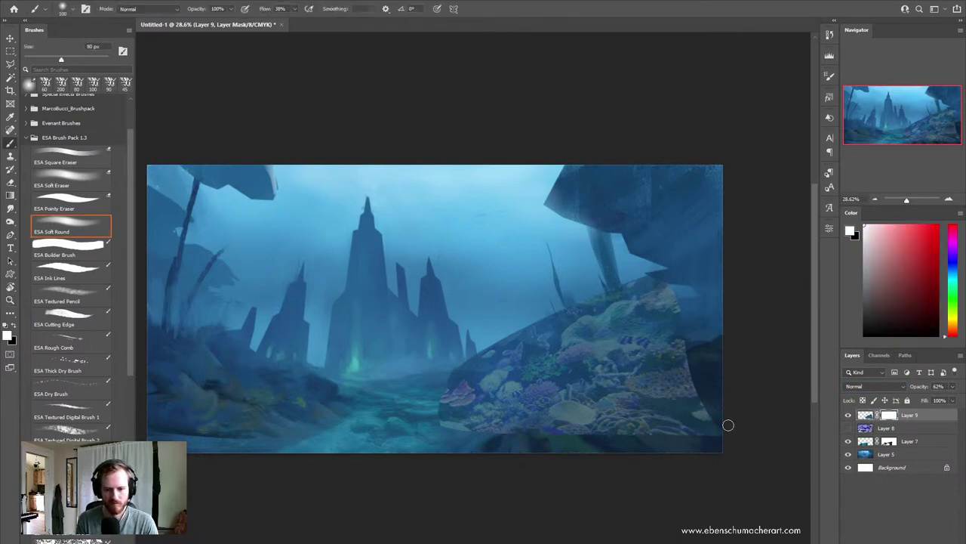
pyautogui.moveTo(700, 433)
pyautogui.mouseDown()
pyautogui.moveTo(730, 405)
pyautogui.moveTo(524, 475)
pyautogui.moveTo(463, 403)
pyautogui.moveTo(425, 393)
pyautogui.moveTo(544, 317)
pyautogui.moveTo(692, 253)
pyautogui.moveTo(692, 337)
pyautogui.moveTo(710, 323)
pyautogui.moveTo(529, 320)
pyautogui.moveTo(658, 270)
pyautogui.mouseUp()
pyautogui.press('x')
pyautogui.press(']')
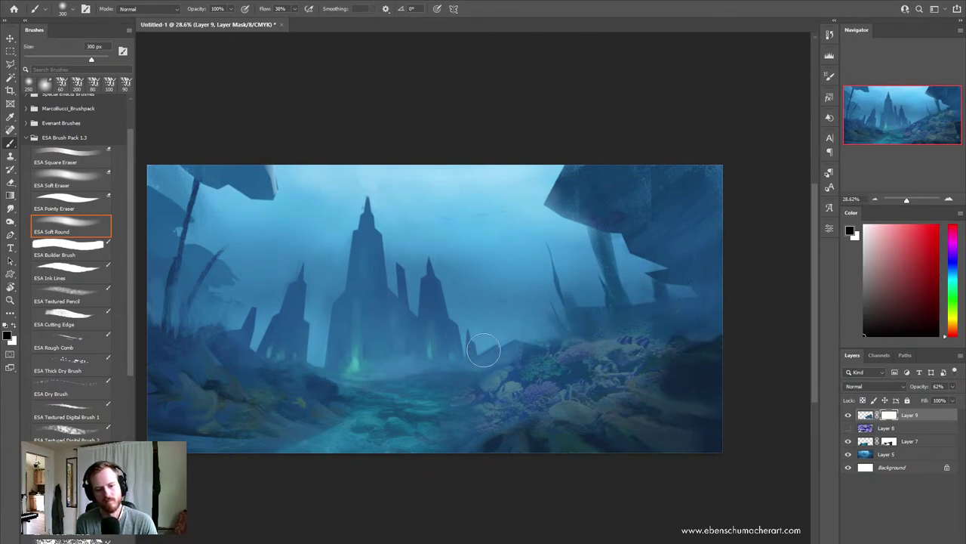
pyautogui.moveTo(482, 365)
pyautogui.mouseDown()
pyautogui.moveTo(529, 345)
pyautogui.moveTo(490, 431)
pyautogui.moveTo(608, 416)
pyautogui.moveTo(747, 339)
pyautogui.mouseUp()
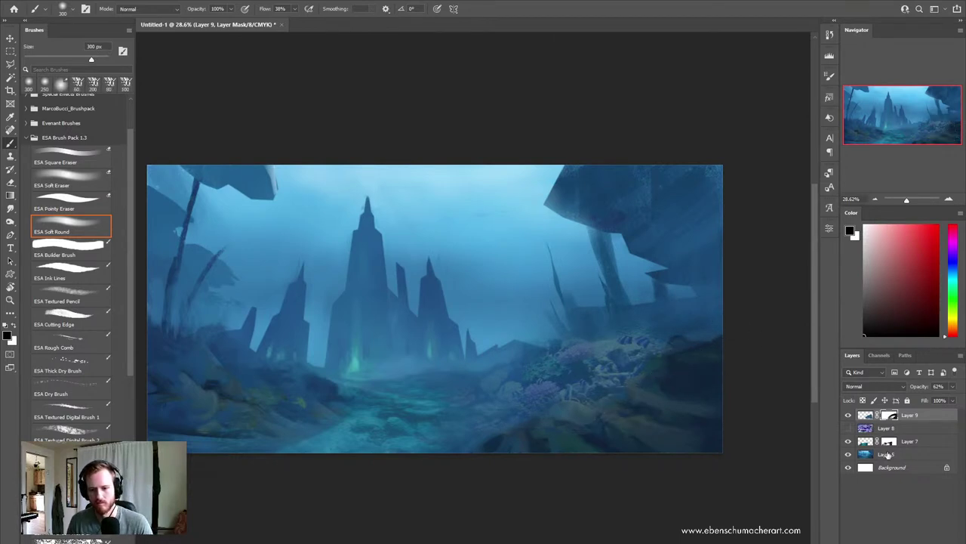
# Step: Stretch the coral image wider to the right and move it up and right
pyautogui.click(865, 415)
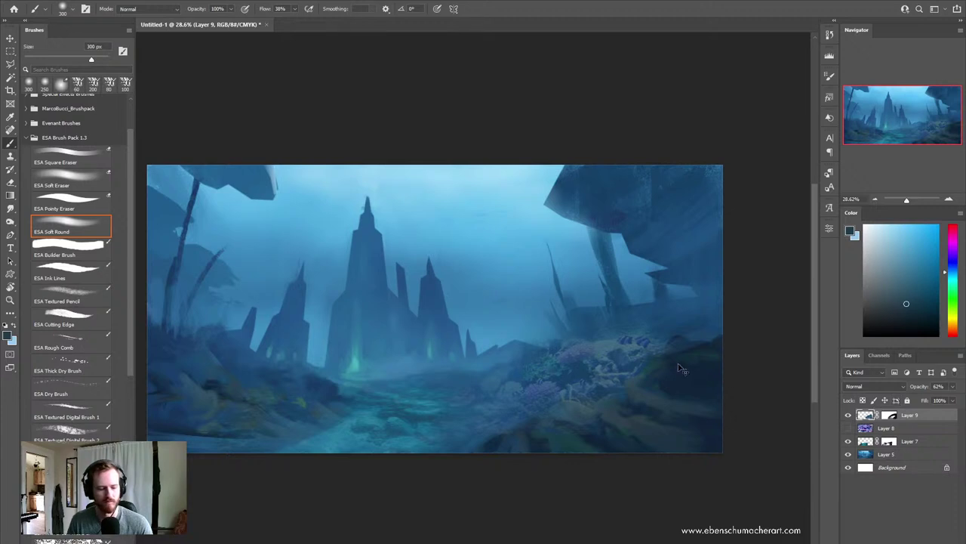
pyautogui.hotkey('ctrl', 't')
pyautogui.moveTo(726, 354); pyautogui.dragTo(762, 354)
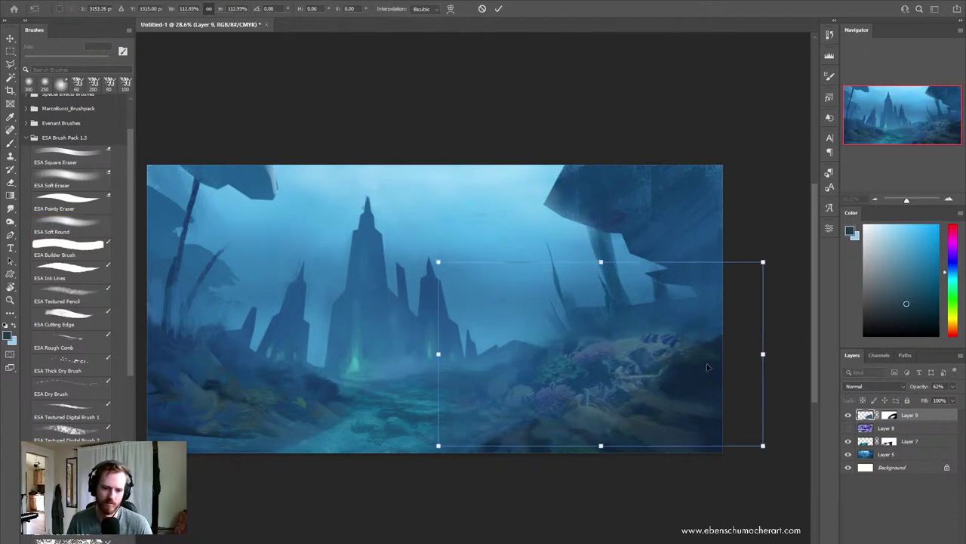
pyautogui.moveTo(708, 367); pyautogui.dragTo(731, 349)
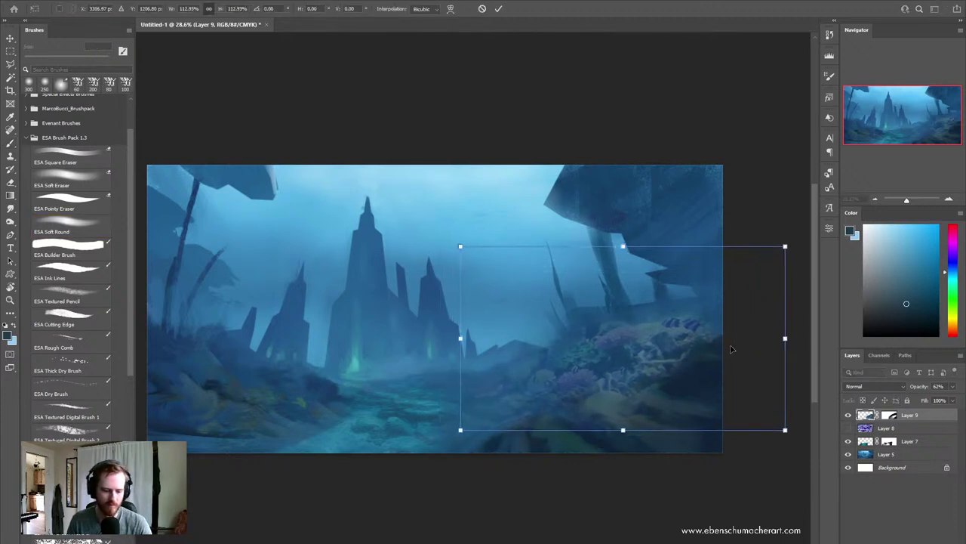
pyautogui.press('Return')
# Step: Blend the lower-right coral into the rock on the mask, then duplicate it to Layer 10
pyautogui.press('b')
pyautogui.click(888, 416)
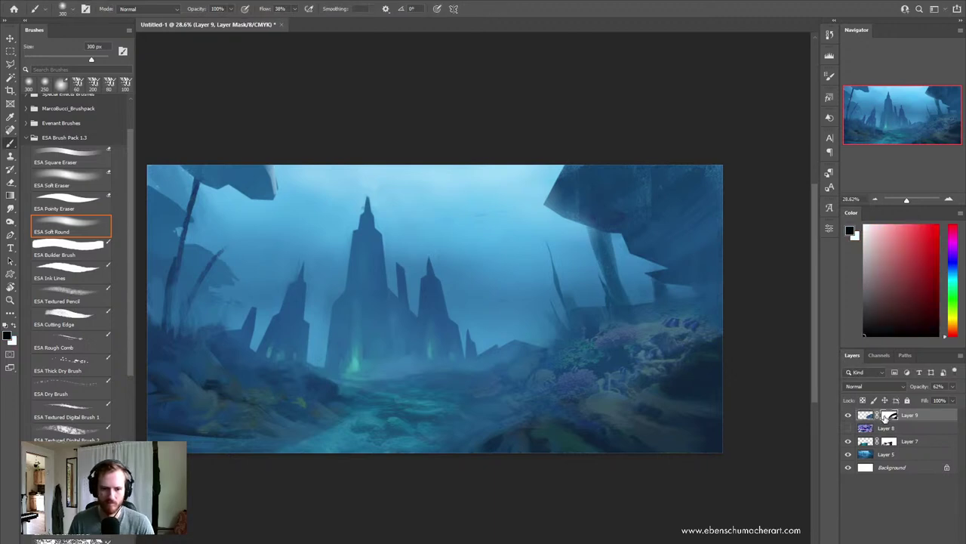
pyautogui.moveTo(635, 348)
pyautogui.mouseDown()
pyautogui.moveTo(642, 414)
pyautogui.moveTo(582, 410)
pyautogui.moveTo(650, 379)
pyautogui.moveTo(682, 327)
pyautogui.moveTo(696, 324)
pyautogui.moveTo(594, 334)
pyautogui.moveTo(651, 344)
pyautogui.moveTo(612, 299)
pyautogui.moveTo(742, 369)
pyautogui.moveTo(539, 410)
pyautogui.moveTo(617, 414)
pyautogui.mouseUp()
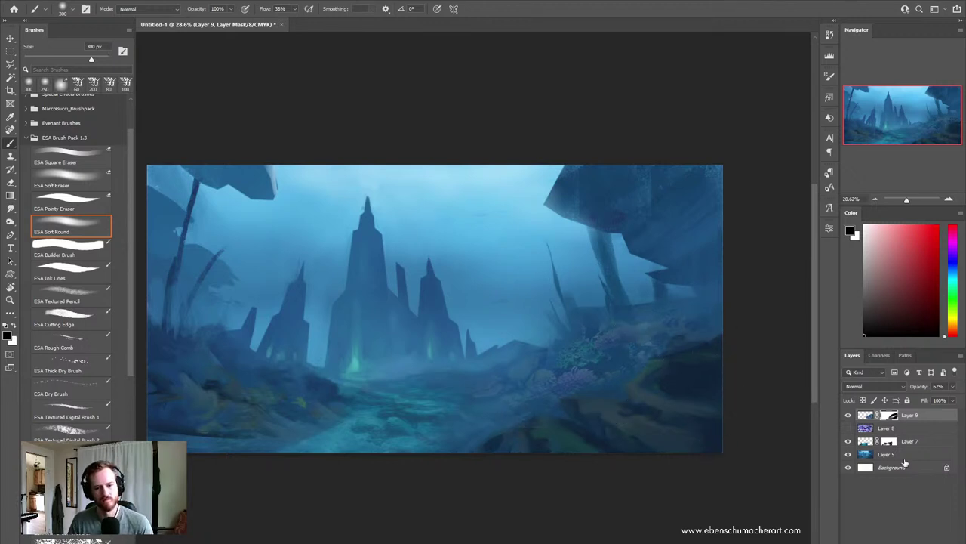
pyautogui.hotkey('ctrl', 'j')
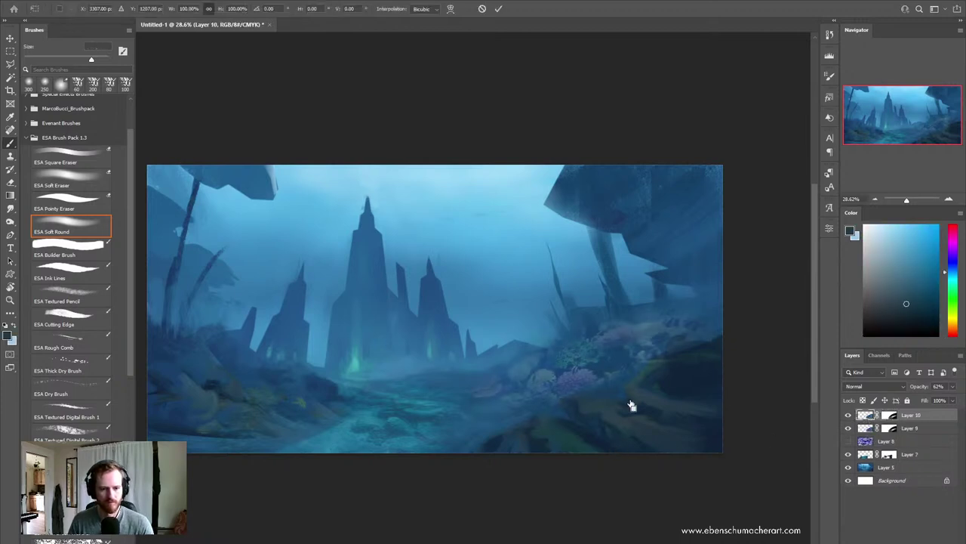
# Step: Flip the coral copy horizontally and place it in the left foreground
pyautogui.hotkey('ctrl', 't')
pyautogui.moveTo(630, 405); pyautogui.dragTo(250, 377)
pyautogui.rightClick(391, 402)
pyautogui.click(400, 374)
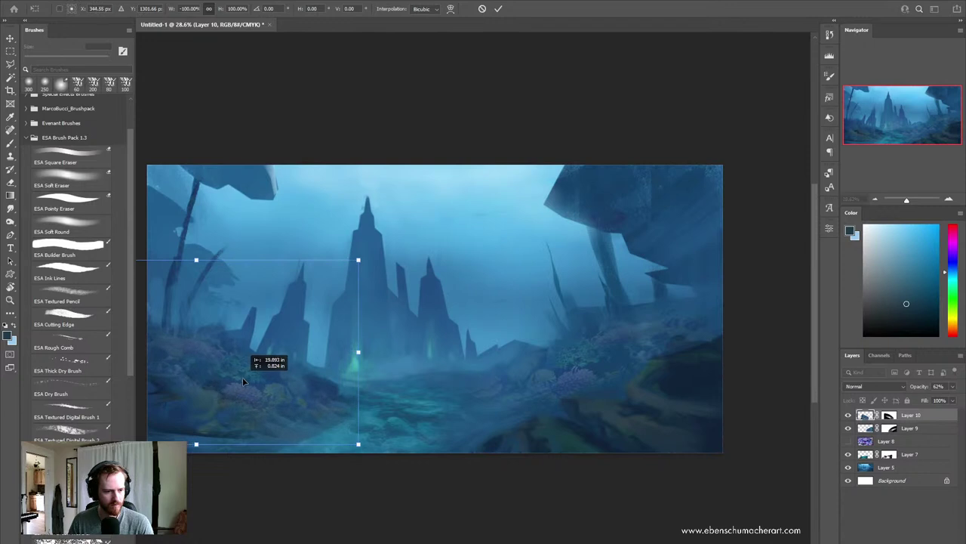
pyautogui.moveTo(249, 377); pyautogui.dragTo(260, 382)
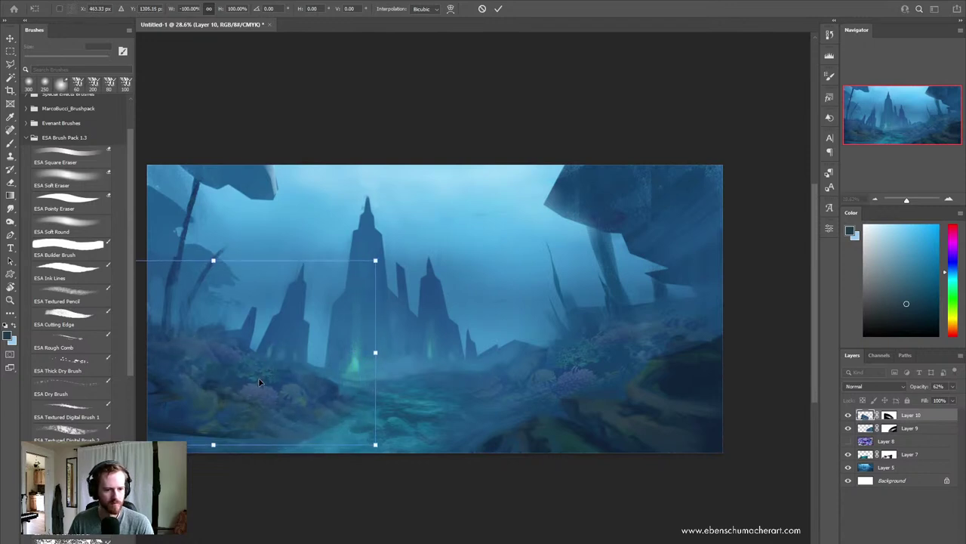
pyautogui.press('Return')
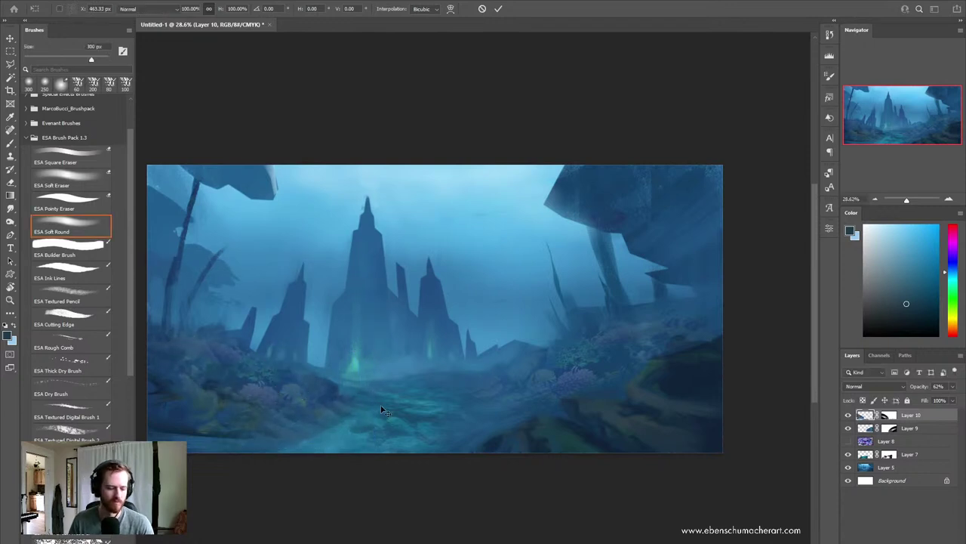
# Step: Flip the canvas view to check the composition, zoom around, and select Layer 7
pyautogui.hotkey('ctrl', 'shift', 'h')
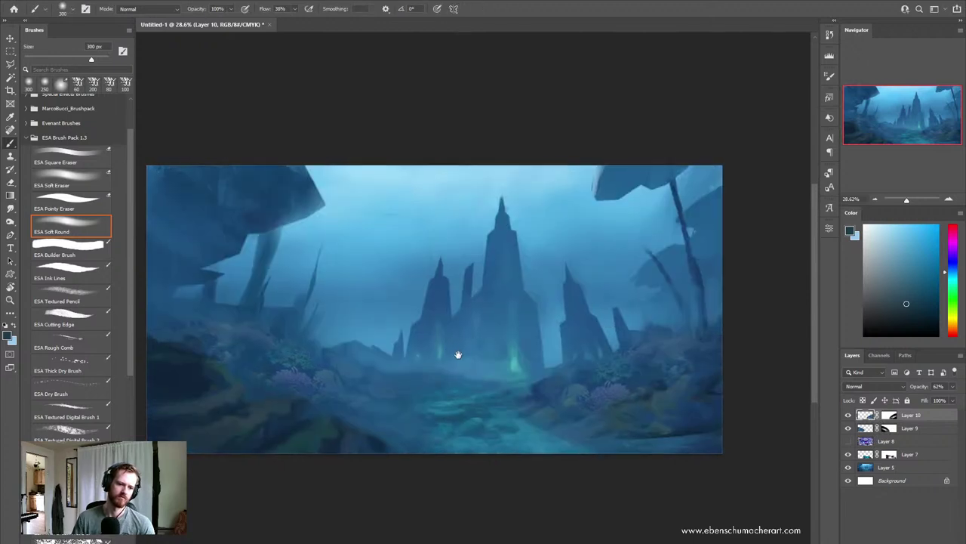
pyautogui.press('z')
pyautogui.click(476, 424)
pyautogui.keyDown('alt'); pyautogui.click(470, 407); pyautogui.keyUp('alt')
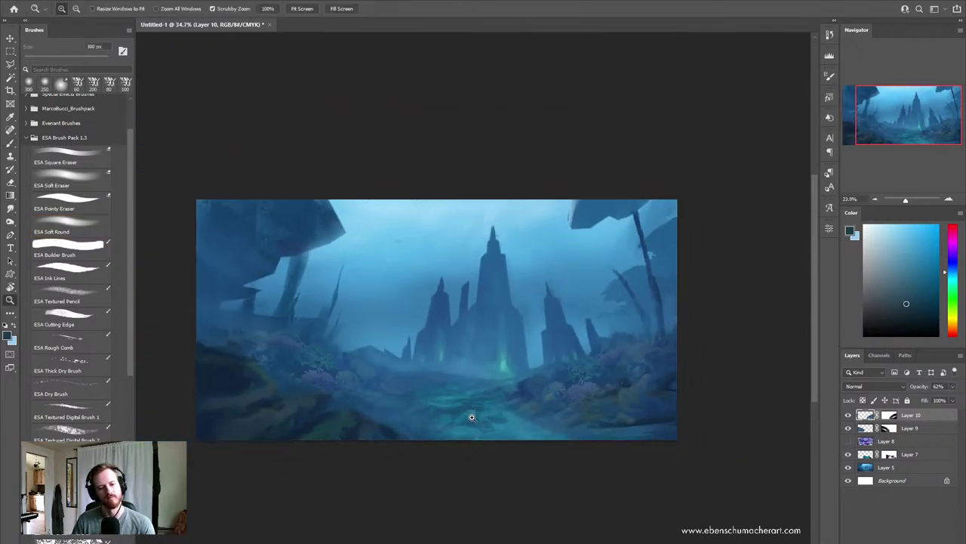
pyautogui.press('b')
pyautogui.press('z')
pyautogui.moveTo(528, 459); pyautogui.dragTo(547, 441)
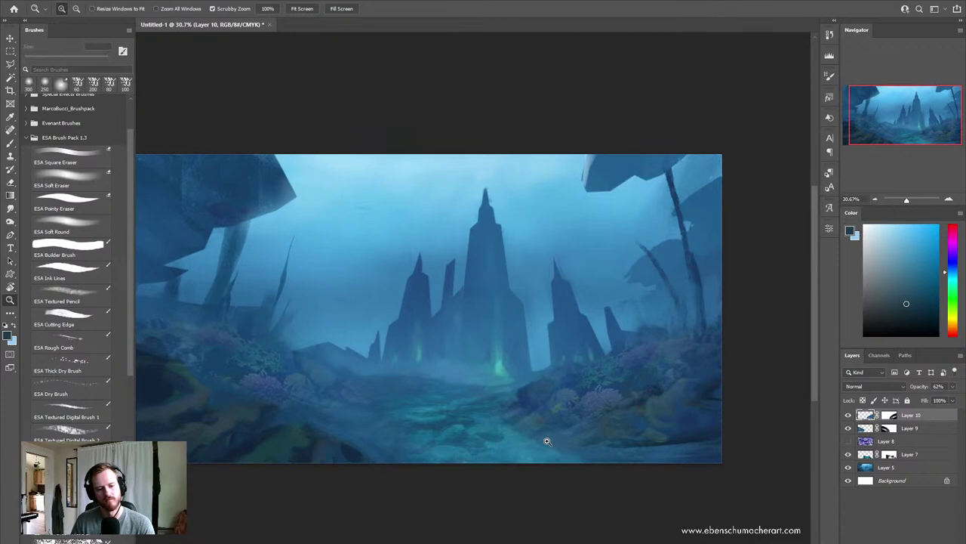
pyautogui.keyDown('ctrl'); pyautogui.click(466, 442); pyautogui.keyUp('ctrl')
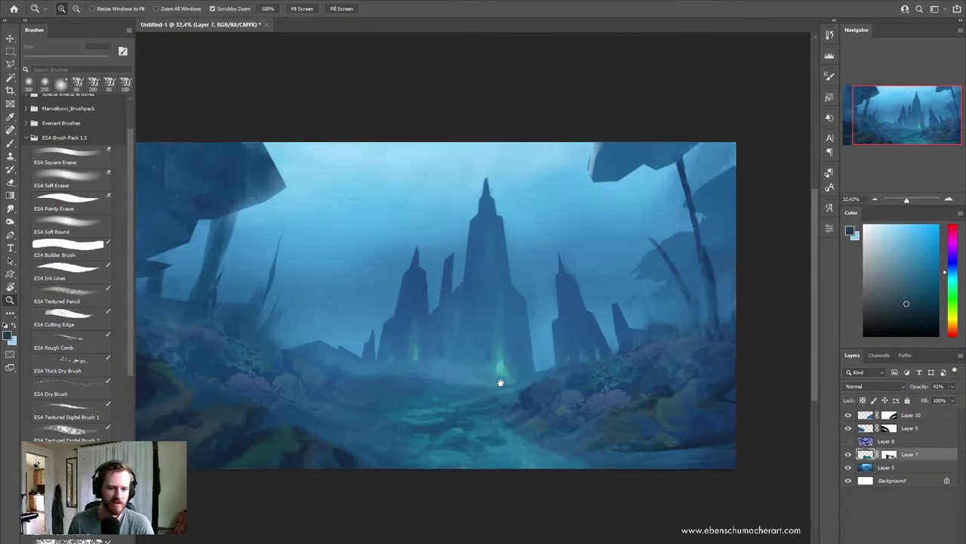
pyautogui.moveTo(470, 366); pyautogui.dragTo(545, 388)
pyautogui.moveTo(625, 430); pyautogui.dragTo(592, 424)
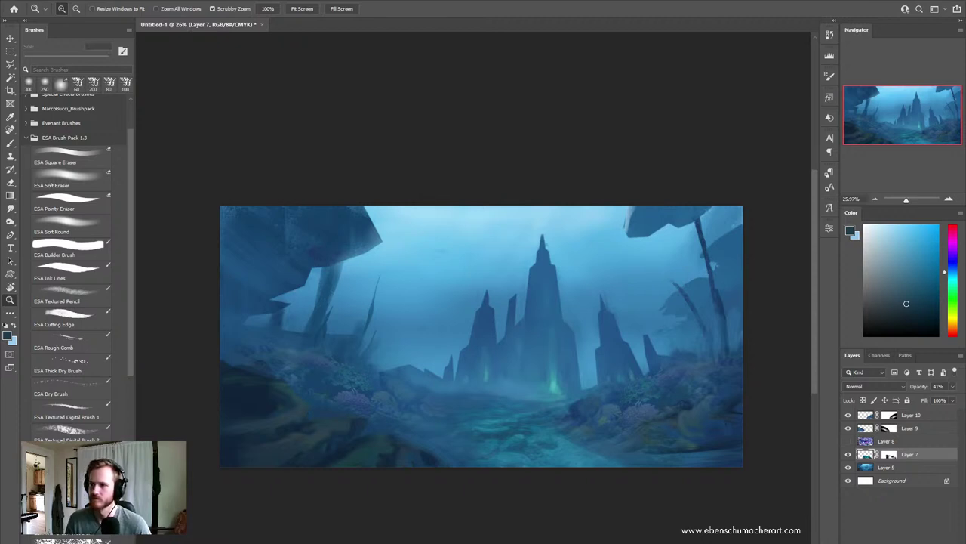
# Step: Paste the turtle reef photo as Layer 11, scale it to 250% and shift it left
pyautogui.hotkey('ctrl', 'v')
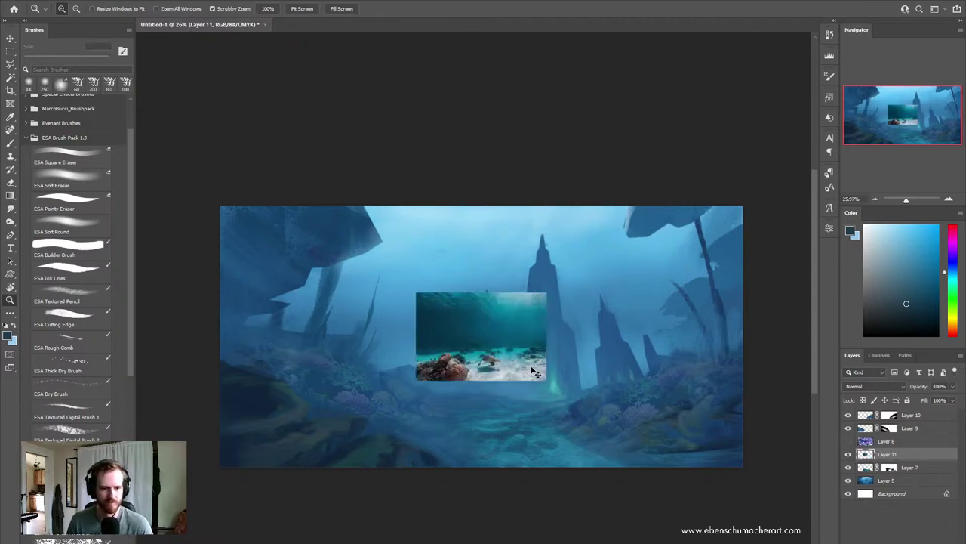
pyautogui.hotkey('ctrl', 't')
pyautogui.moveTo(552, 339); pyautogui.dragTo(752, 337)
pyautogui.moveTo(649, 332); pyautogui.dragTo(559, 343)
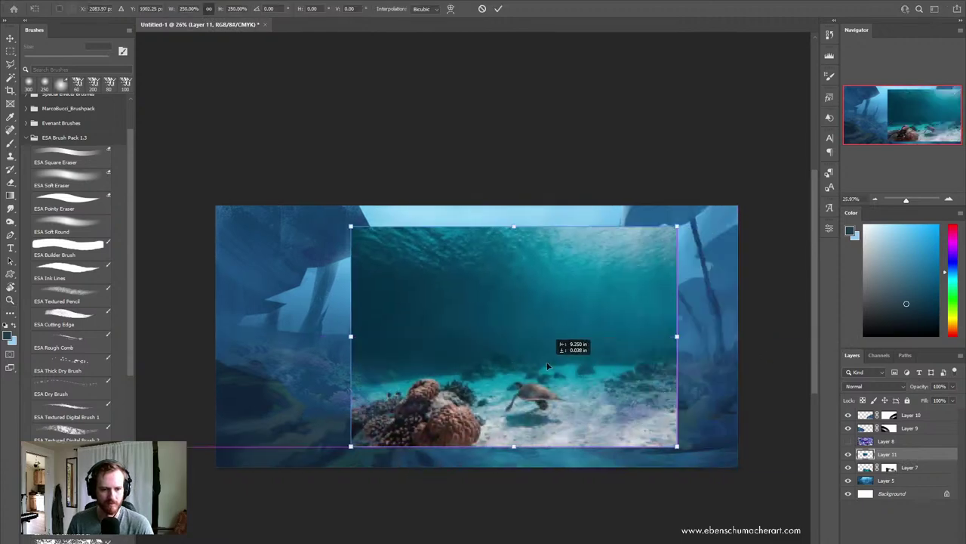
pyautogui.press('Return')
pyautogui.press('z')
pyautogui.moveTo(464, 281)
pyautogui.mouseDown()
pyautogui.moveTo(539, 287)
pyautogui.moveTo(459, 276)
pyautogui.mouseUp()
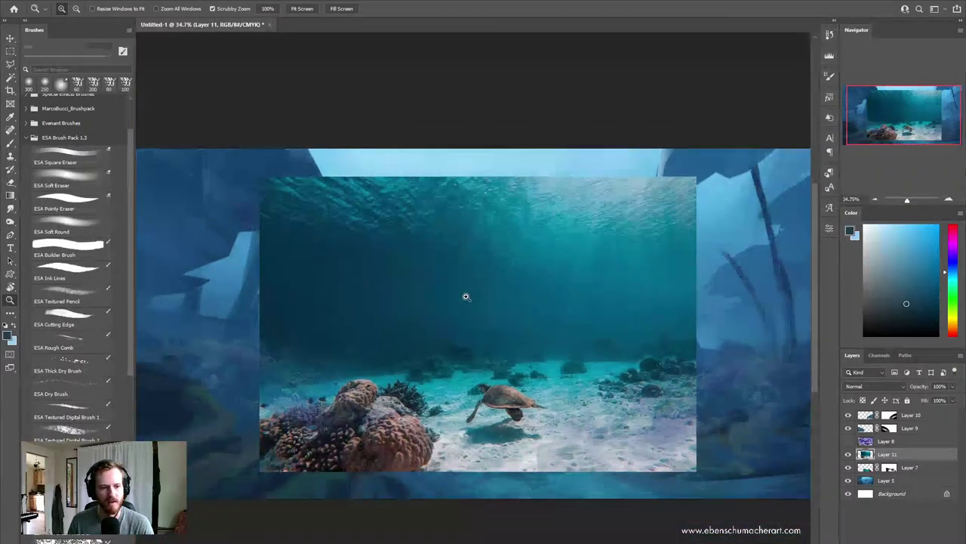
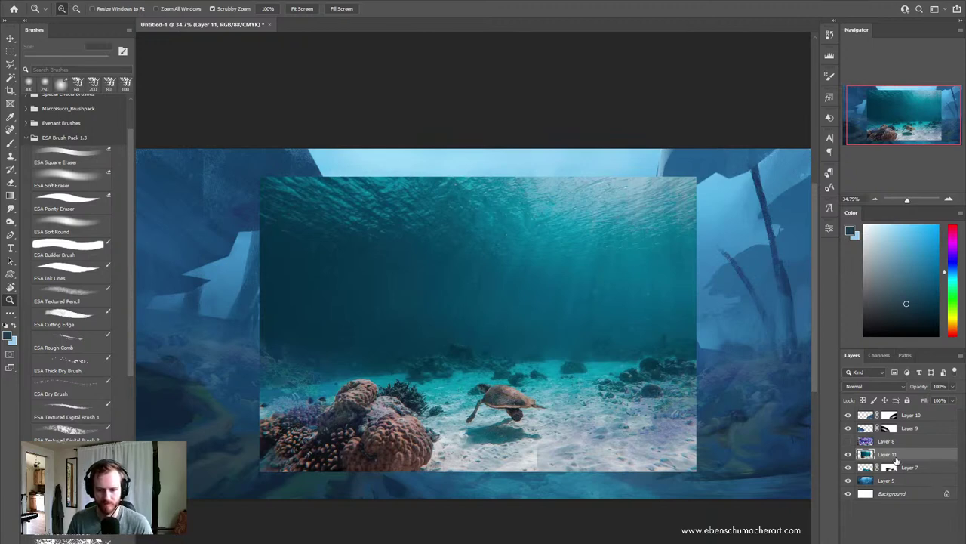
# Step: Replace the turtle layer with a pasted sunlit underwater photo positioned over the painting
pyautogui.press('Delete')
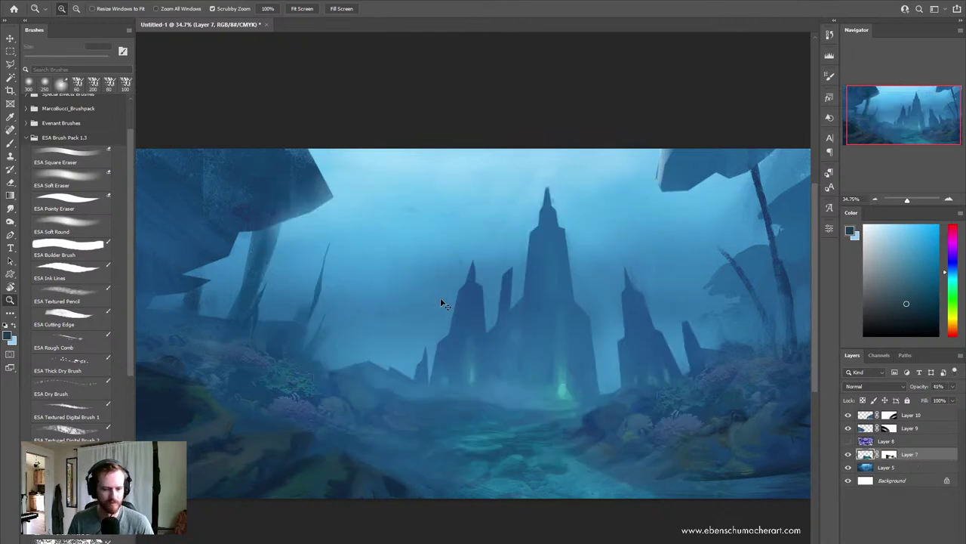
pyautogui.hotkey('ctrl', 'v')
pyautogui.scroll(-2, 579, 365)
pyautogui.moveTo(604, 407); pyautogui.dragTo(503, 386)
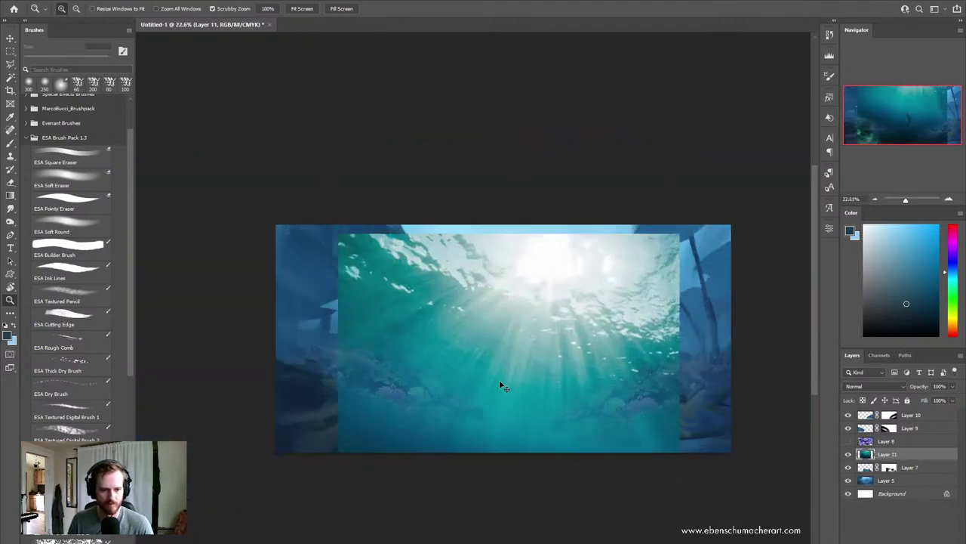
pyautogui.rightClick(507, 380)
pyautogui.click(405, 351)
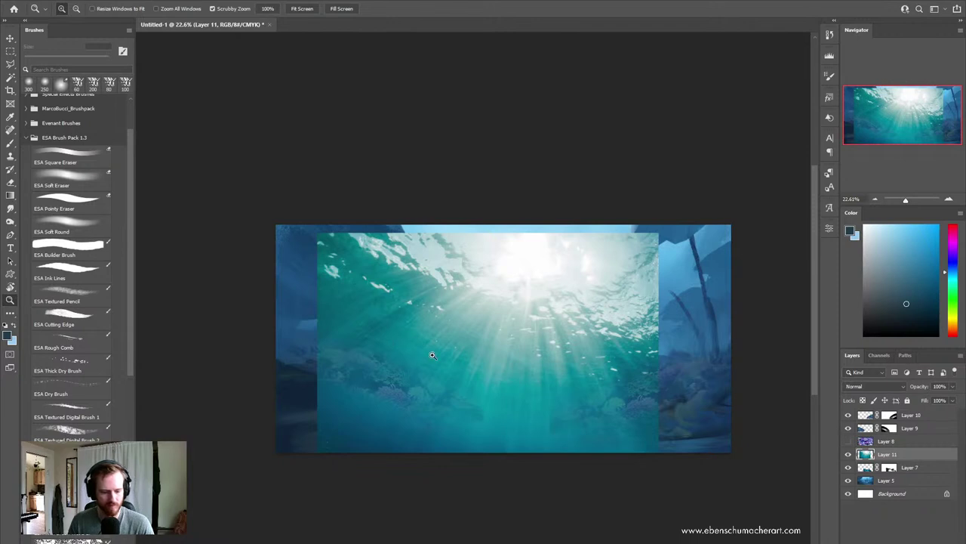
# Step: Copy a rectangular area of the water photo to a new layer and merge the original into Layer 7
pyautogui.press('m')
pyautogui.moveTo(694, 439); pyautogui.dragTo(300, 193)
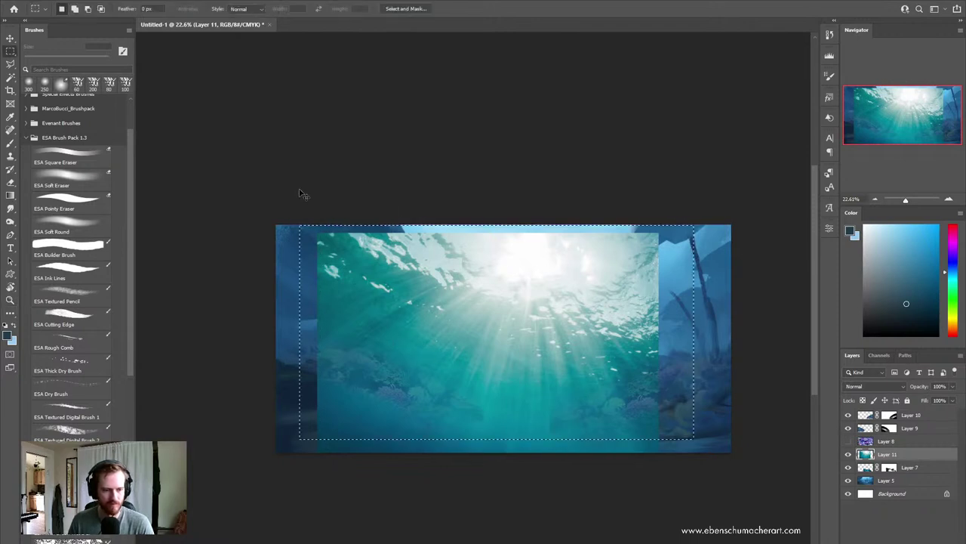
pyautogui.hotkey('ctrl', 'j')
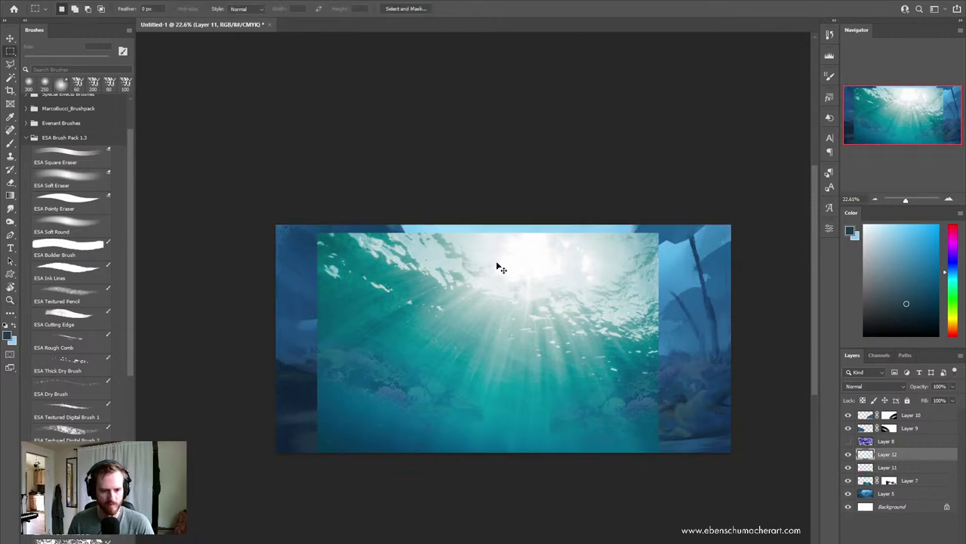
pyautogui.click(891, 467)
pyautogui.hotkey('ctrl', 'e')
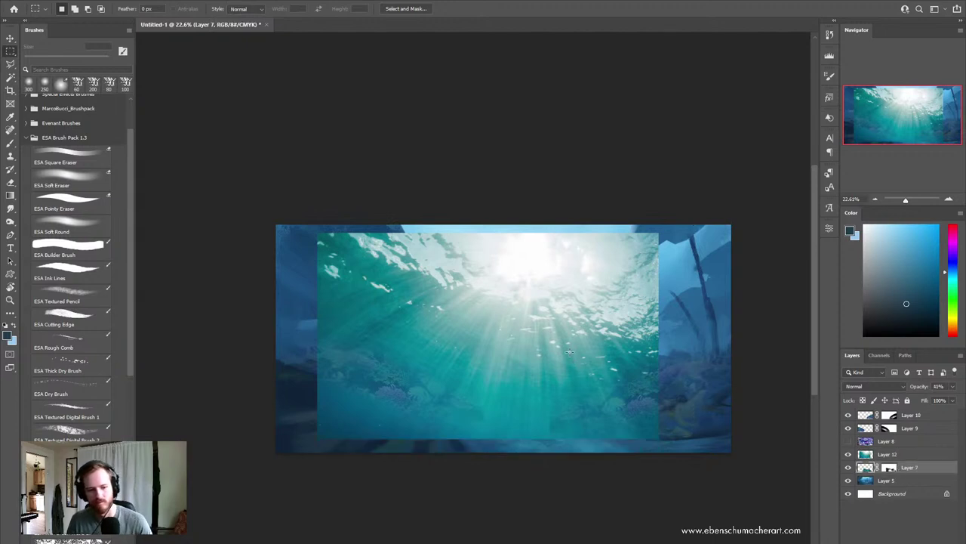
pyautogui.hotkey('ctrl', 't')
pyautogui.press('Return')
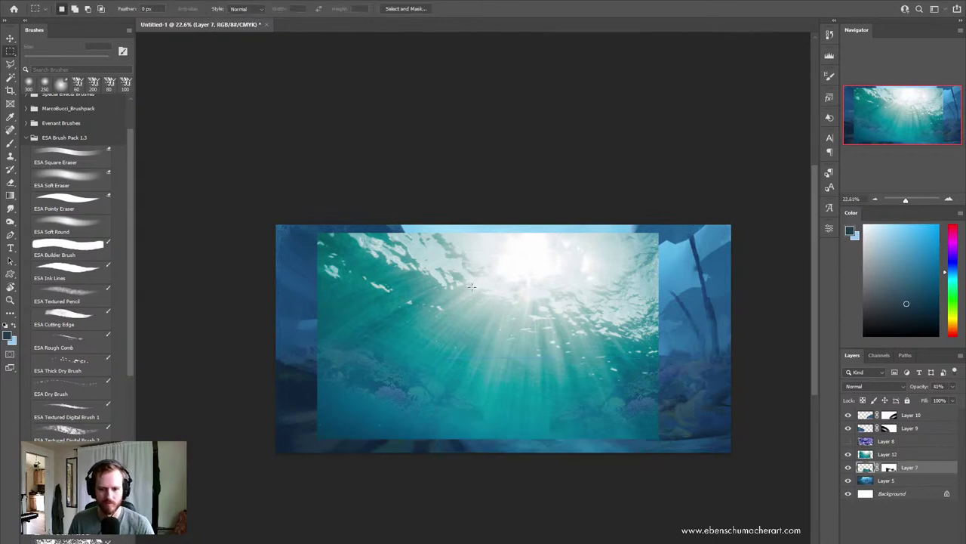
pyautogui.hotkey('alt', ']')
pyautogui.hotkey('ctrl', 't')
# Step: Squash the water copy to about 61% height and nudge it up and left
pyautogui.moveTo(507, 447); pyautogui.dragTo(507, 355)
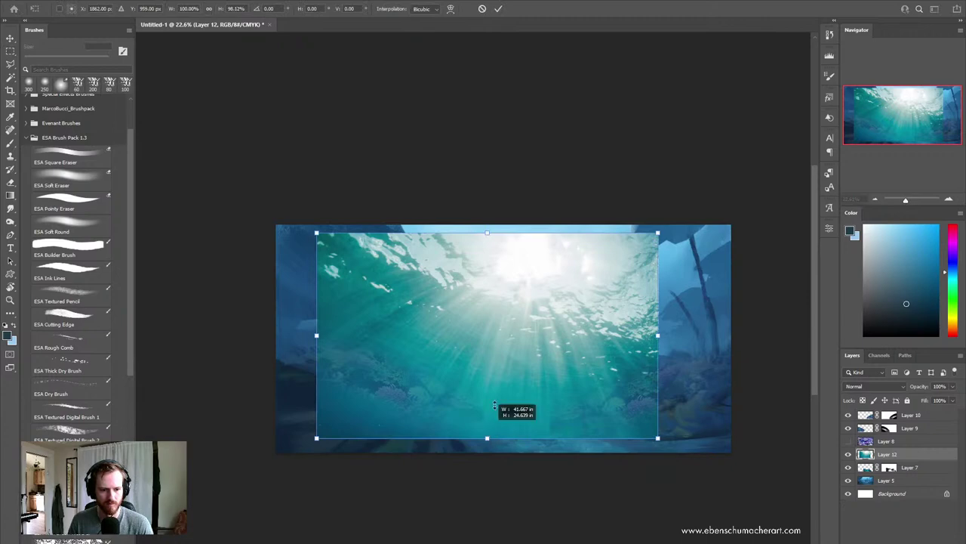
pyautogui.moveTo(531, 311); pyautogui.dragTo(527, 302)
pyautogui.hotkey('shift', 'Left')
pyautogui.hotkey('shift', 'Left')
pyautogui.hotkey('shift', 'Left')
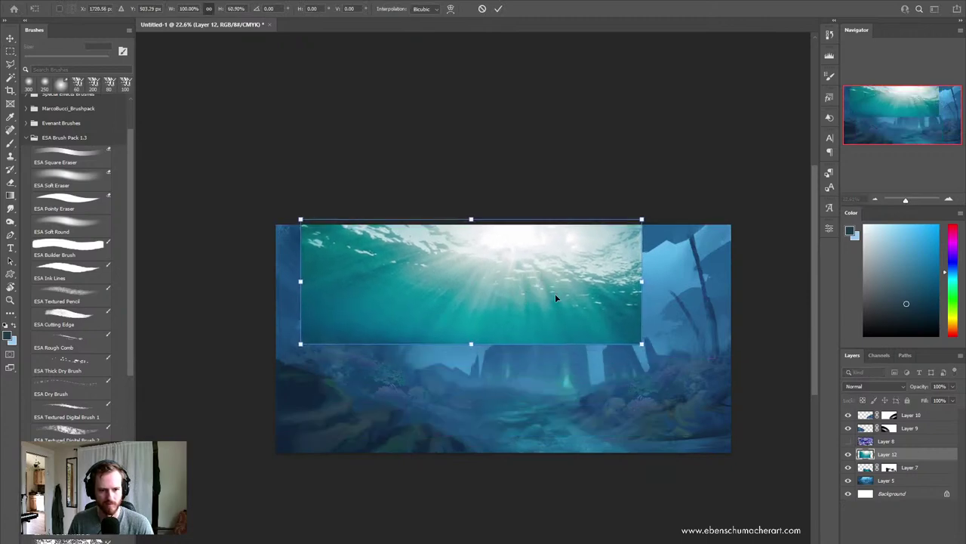
pyautogui.hotkey('shift', 'Left')
pyautogui.hotkey('shift', 'Left')
pyautogui.hotkey('shift', 'Left')
pyautogui.hotkey('shift', 'Left')
pyautogui.hotkey('shift', 'Left')
pyautogui.hotkey('shift', 'Left')
pyautogui.hotkey('shift', 'Left')
pyautogui.hotkey('shift', 'Left')
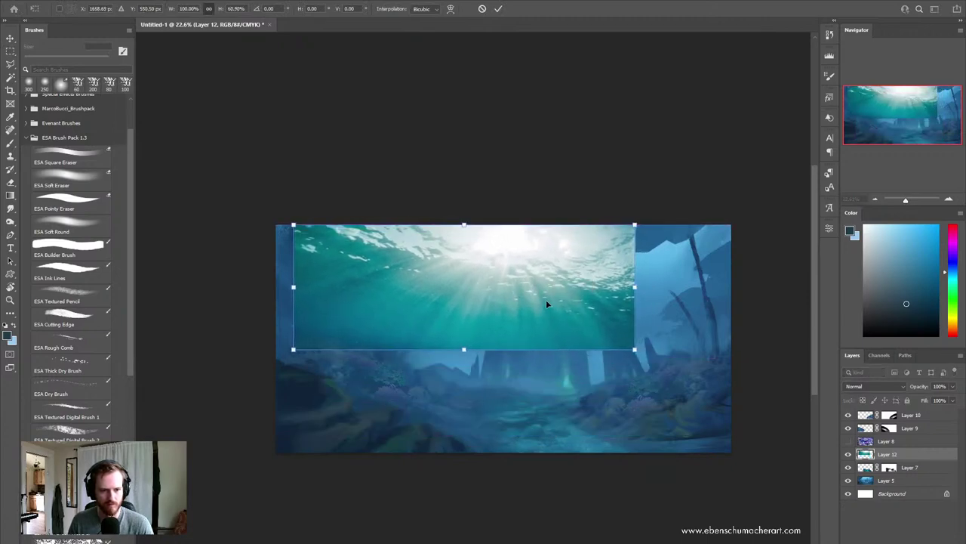
pyautogui.moveTo(546, 299)
pyautogui.mouseDown()
pyautogui.moveTo(531, 301)
pyautogui.moveTo(564, 301)
pyautogui.mouseUp()
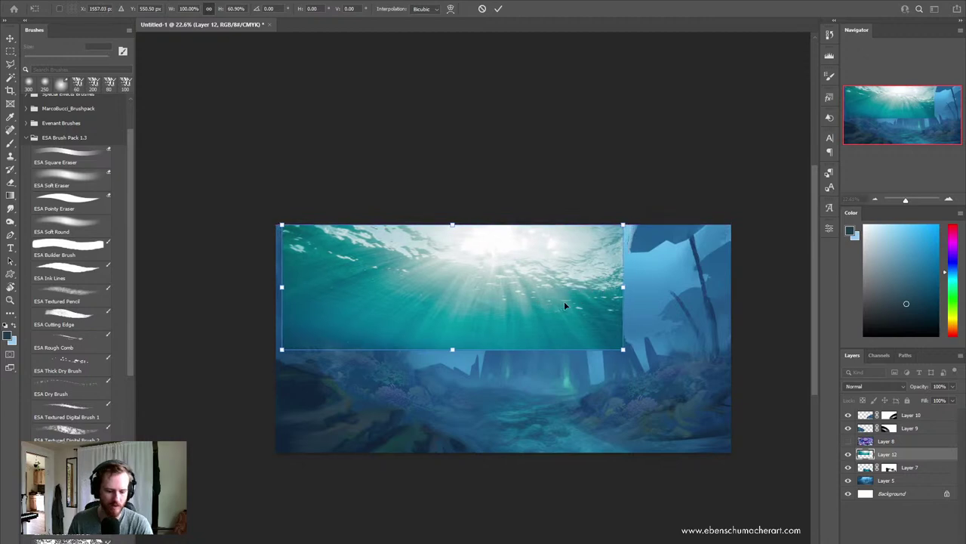
pyautogui.press('Return')
# Step: Duplicate the strip, flip it horizontally to the right side, and soft-erase the seam
pyautogui.hotkey('ctrl', 'j')
pyautogui.hotkey('ctrl', 't')
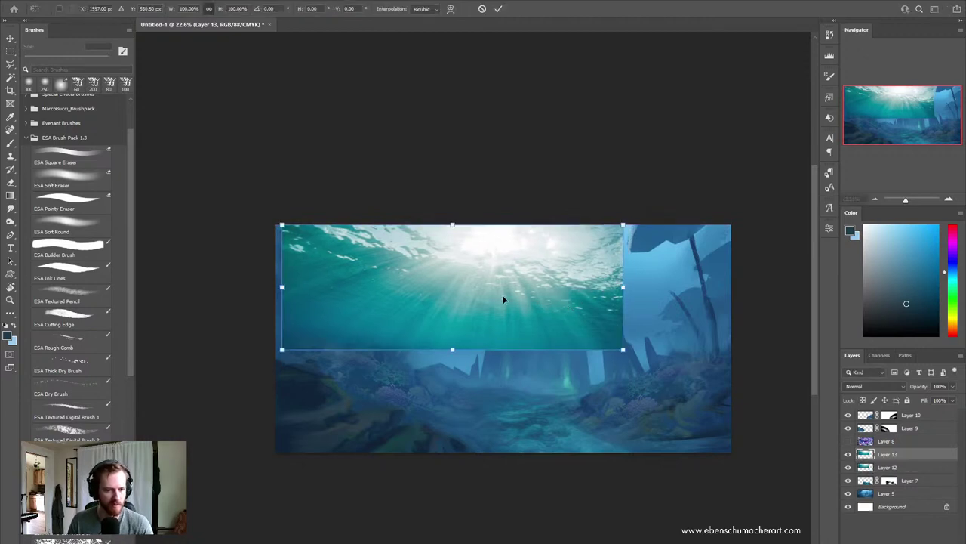
pyautogui.rightClick(503, 300)
pyautogui.click(557, 466)
pyautogui.moveTo(432, 302)
pyautogui.mouseDown()
pyautogui.moveTo(678, 311)
pyautogui.moveTo(651, 295)
pyautogui.moveTo(554, 296)
pyautogui.mouseUp()
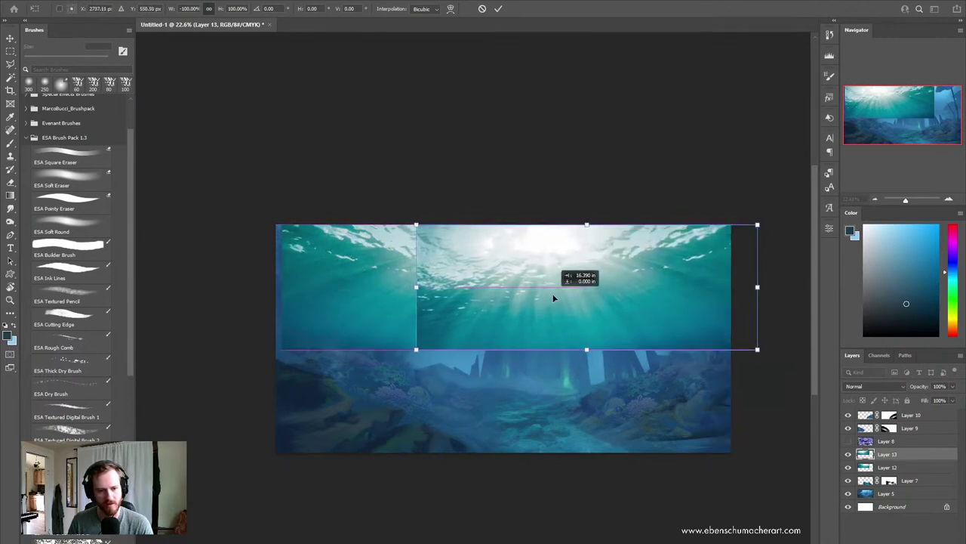
pyautogui.press('Return')
pyautogui.press('e')
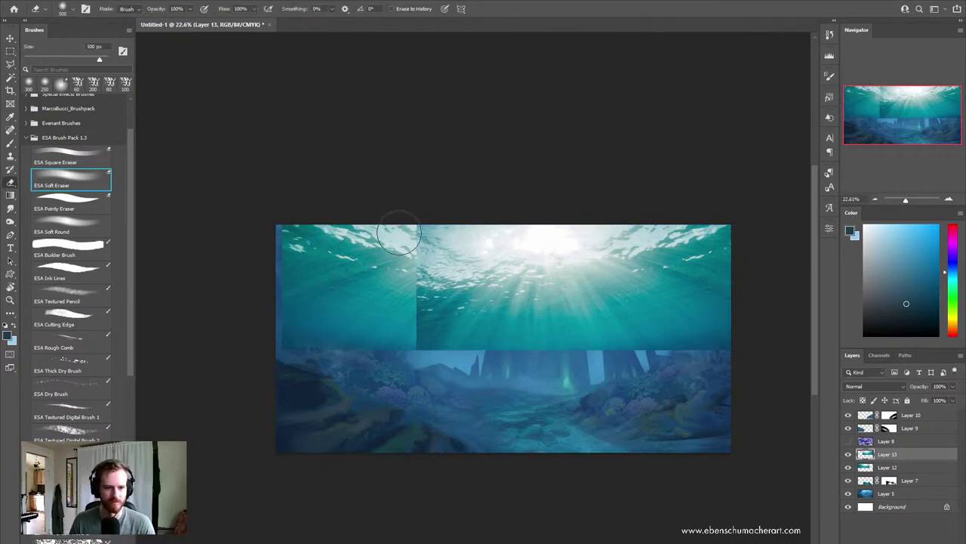
pyautogui.moveTo(416, 227)
pyautogui.mouseDown()
pyautogui.moveTo(423, 264)
pyautogui.moveTo(464, 345)
pyautogui.moveTo(466, 293)
pyautogui.mouseUp()
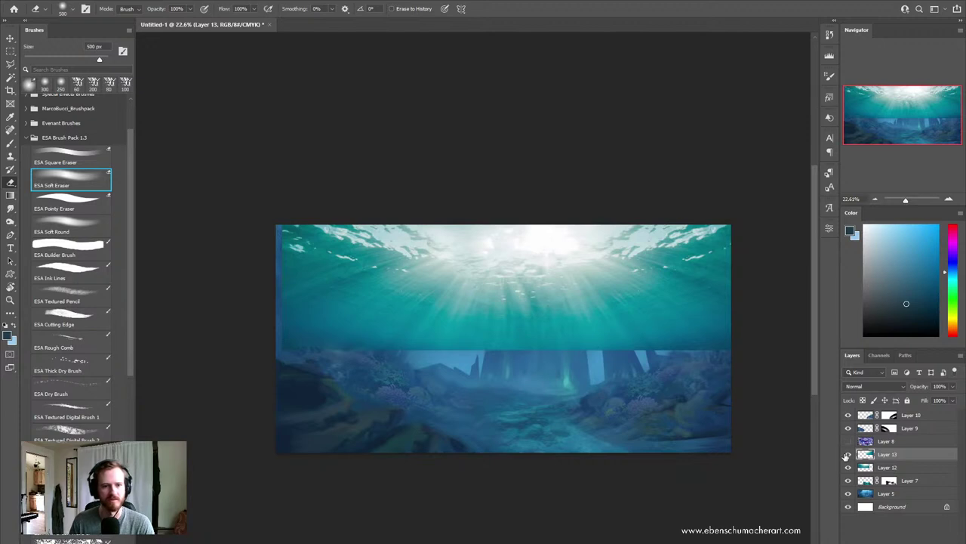
# Step: Merge both strips into Layer 13 and shrink it to about 64% × 52%
pyautogui.click(916, 466)
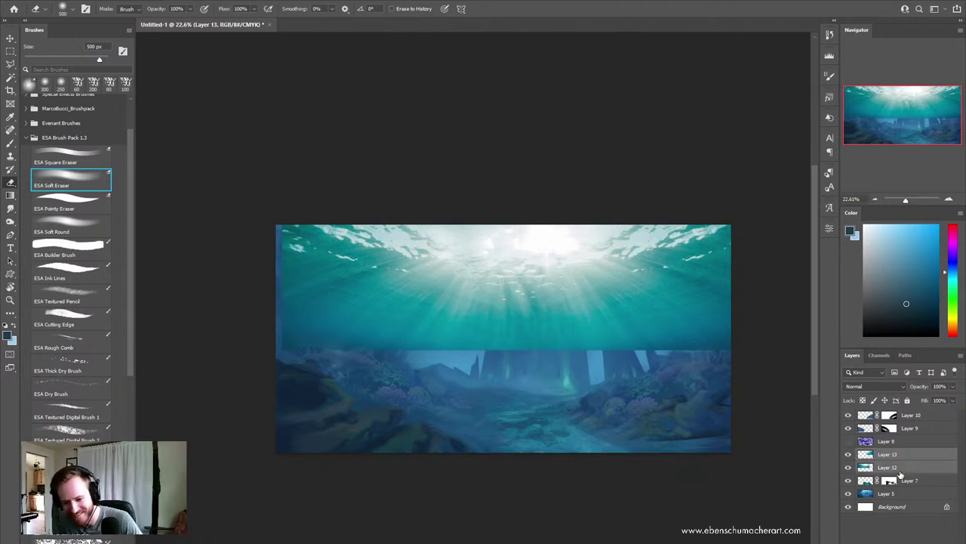
pyautogui.press('Delete')
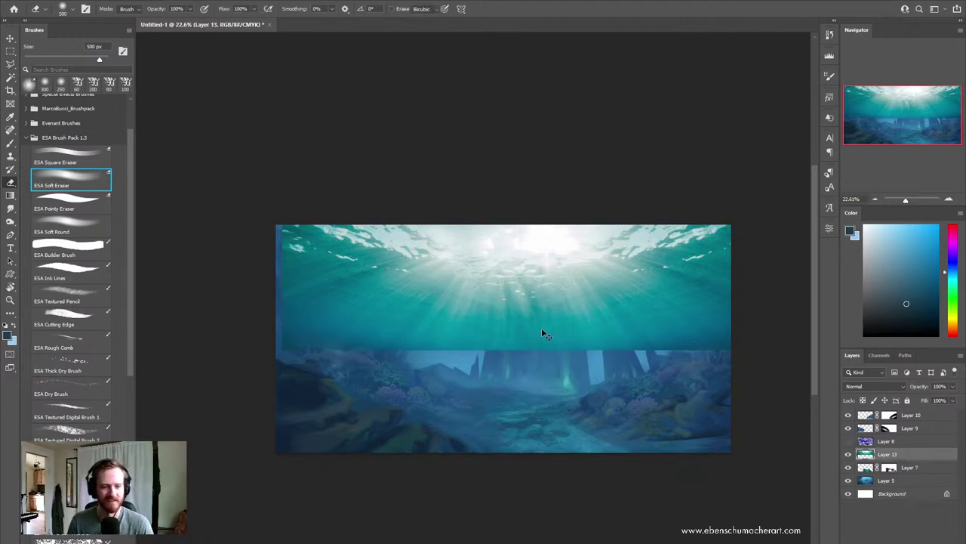
pyautogui.hotkey('ctrl', 't')
pyautogui.moveTo(523, 350); pyautogui.dragTo(523, 330)
pyautogui.moveTo(532, 277)
pyautogui.mouseDown()
pyautogui.moveTo(525, 285)
pyautogui.moveTo(534, 280)
pyautogui.mouseUp()
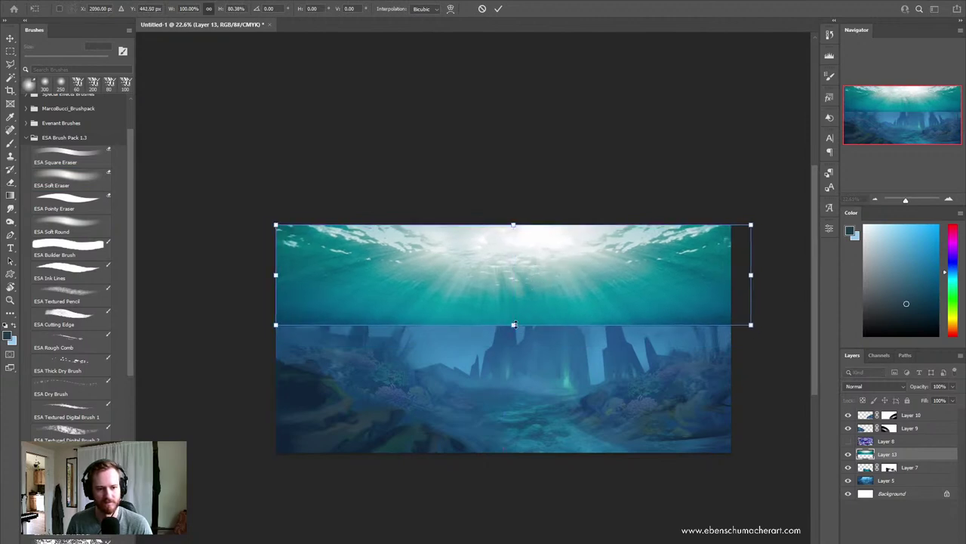
pyautogui.moveTo(513, 324); pyautogui.dragTo(525, 274)
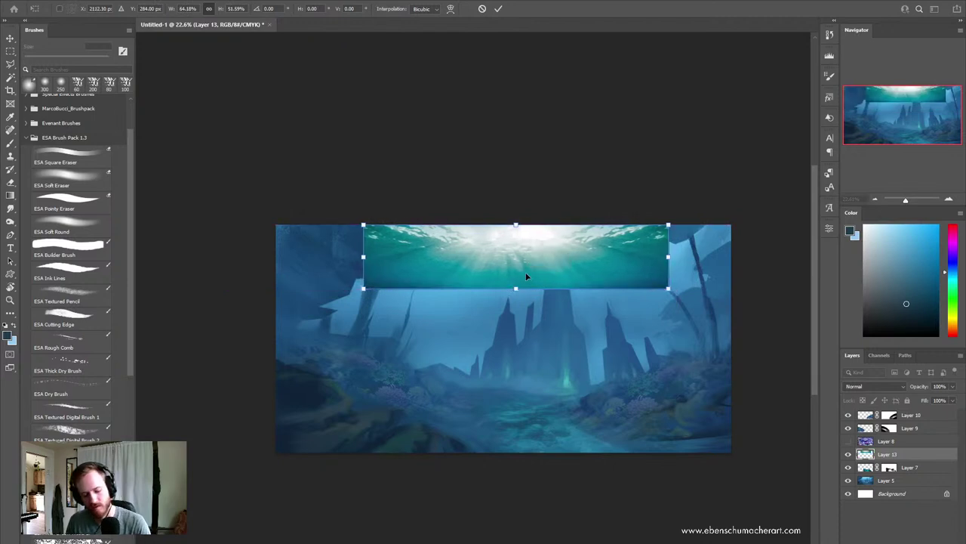
pyautogui.press('Return')
pyautogui.press('e')
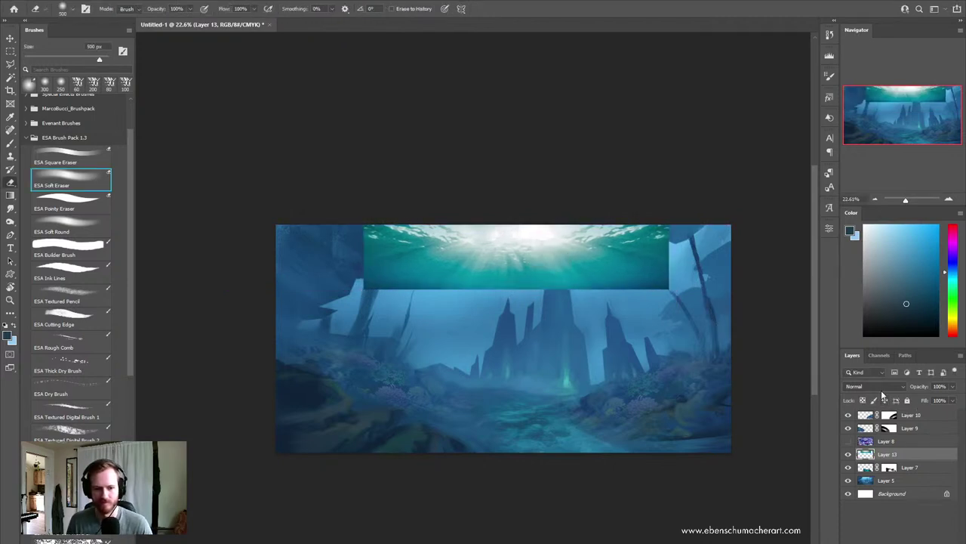
# Step: Haze the water band with Levels: output black 96 and gamma 1.14
pyautogui.hotkey('ctrl', 'l')
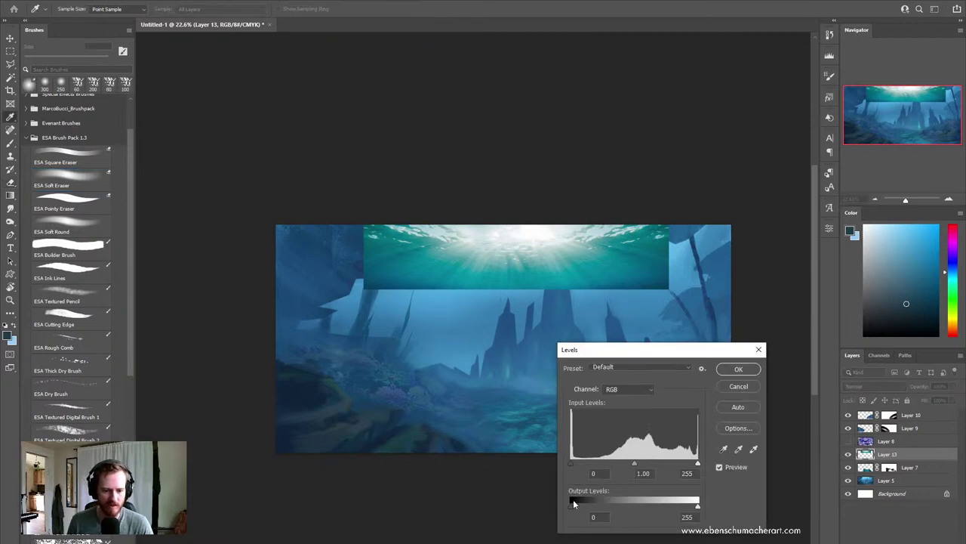
pyautogui.moveTo(613, 506); pyautogui.dragTo(618, 504)
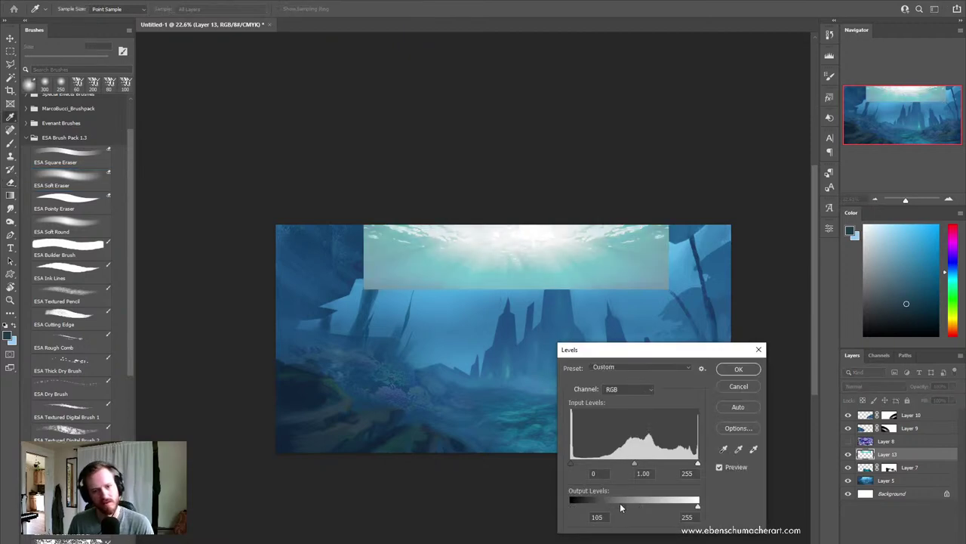
pyautogui.moveTo(632, 465); pyautogui.dragTo(628, 463)
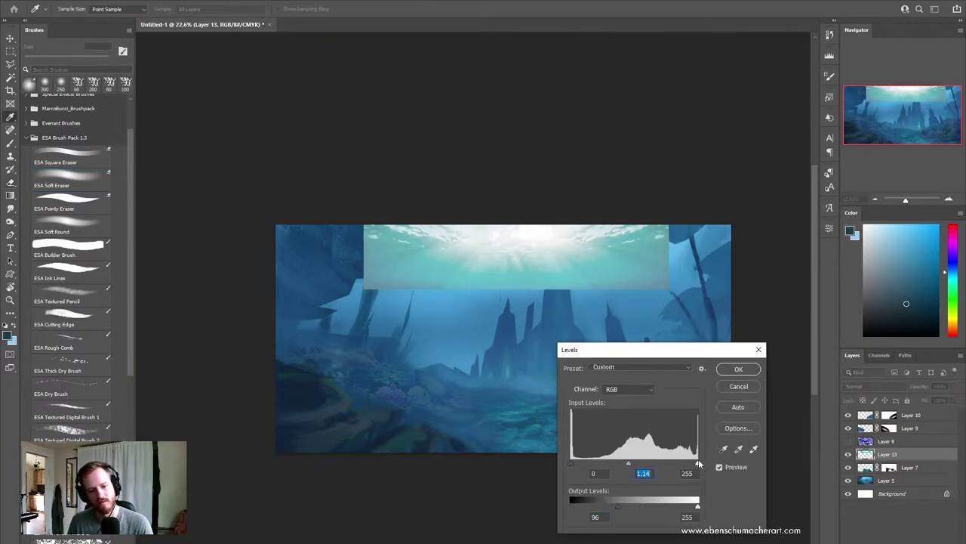
pyautogui.click(739, 370)
# Step: Shift the water band's hue by +7 toward purple with Hue/Saturation
pyautogui.hotkey('ctrl', 'u')
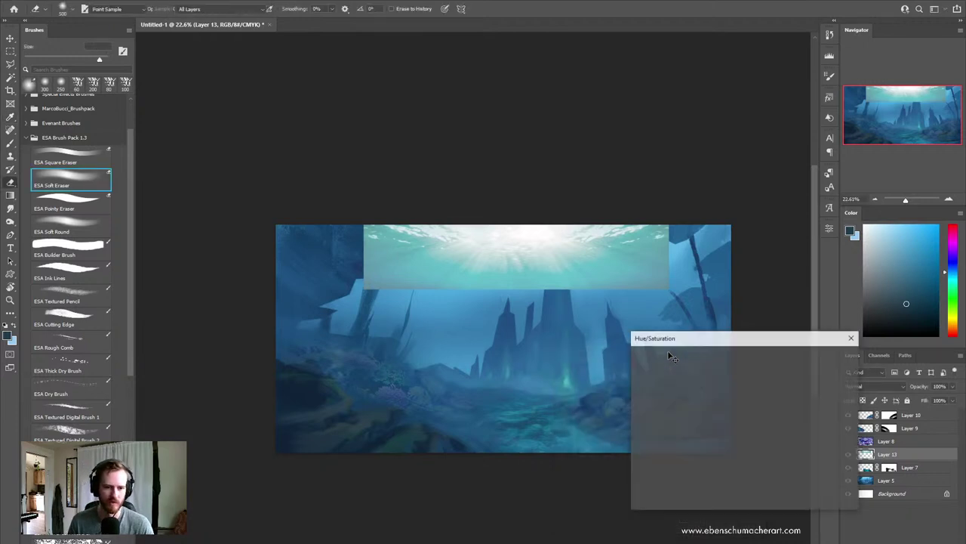
pyautogui.moveTo(720, 406)
pyautogui.mouseDown()
pyautogui.moveTo(738, 408)
pyautogui.moveTo(725, 407)
pyautogui.mouseUp()
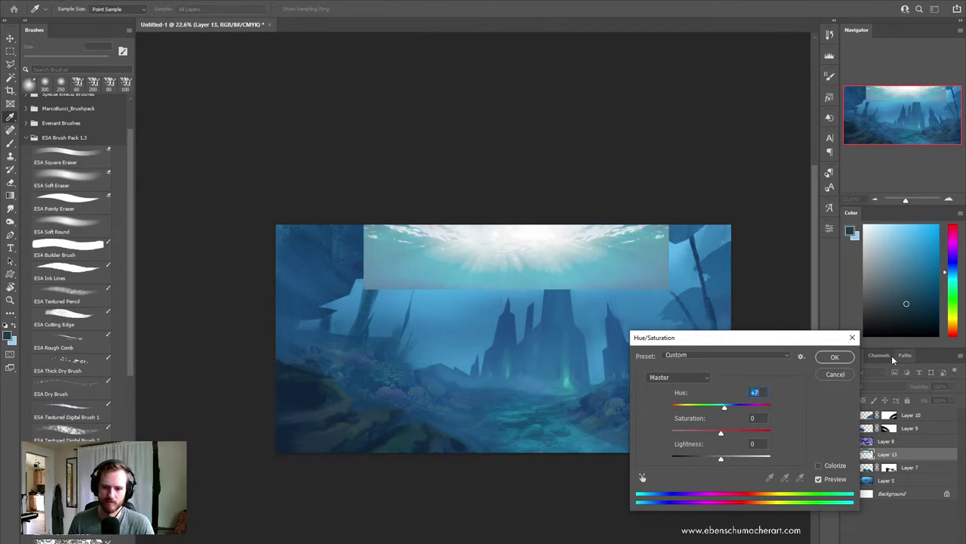
pyautogui.click(835, 356)
pyautogui.click(872, 382)
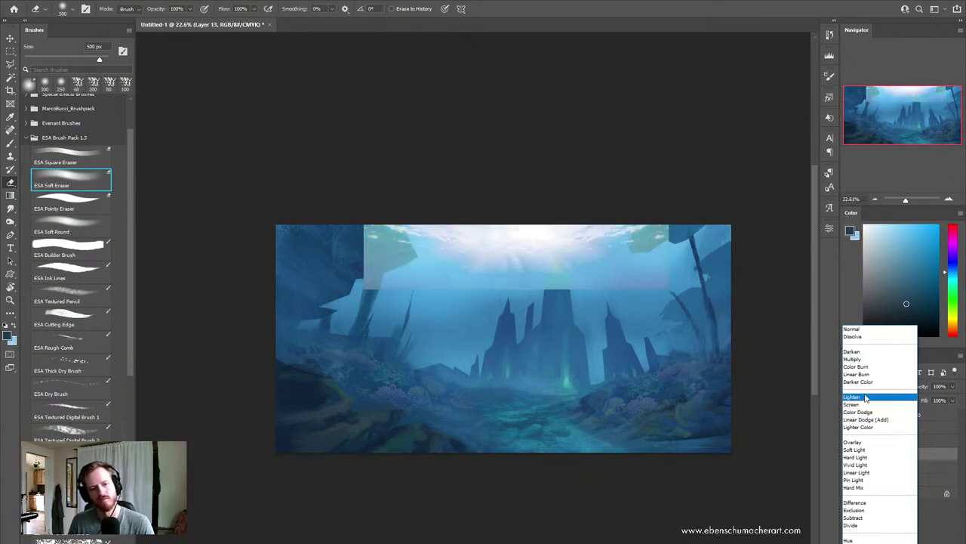
# Step: Set Layer 13 to Lighten and mask out its hard top-left and top-right edges
pyautogui.click(866, 397)
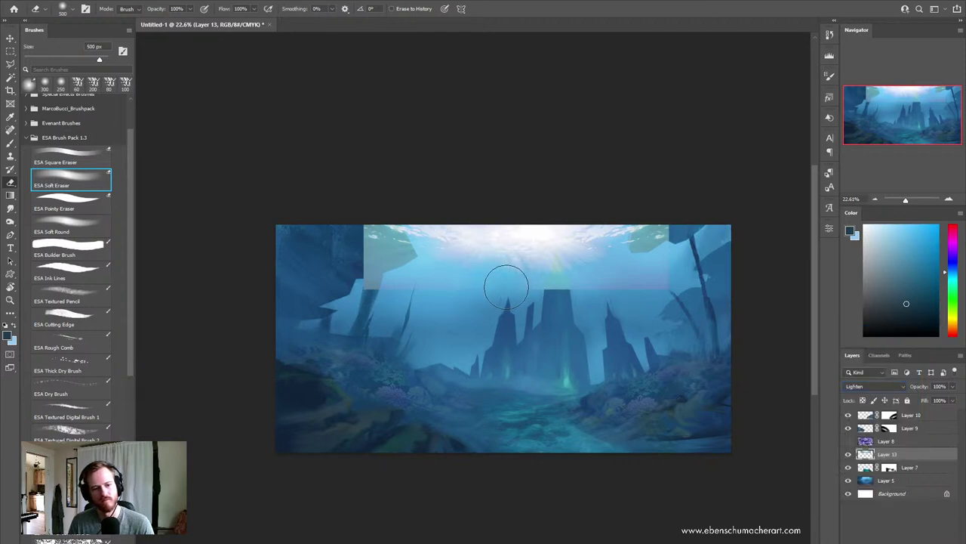
pyautogui.press('z')
pyautogui.moveTo(497, 304)
pyautogui.mouseDown()
pyautogui.moveTo(512, 310)
pyautogui.moveTo(500, 319)
pyautogui.mouseUp()
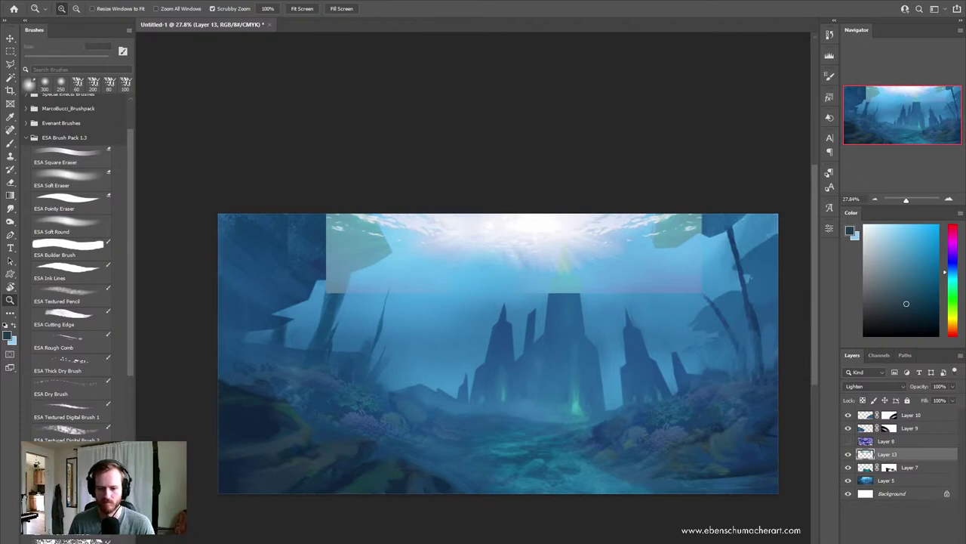
pyautogui.press('b')
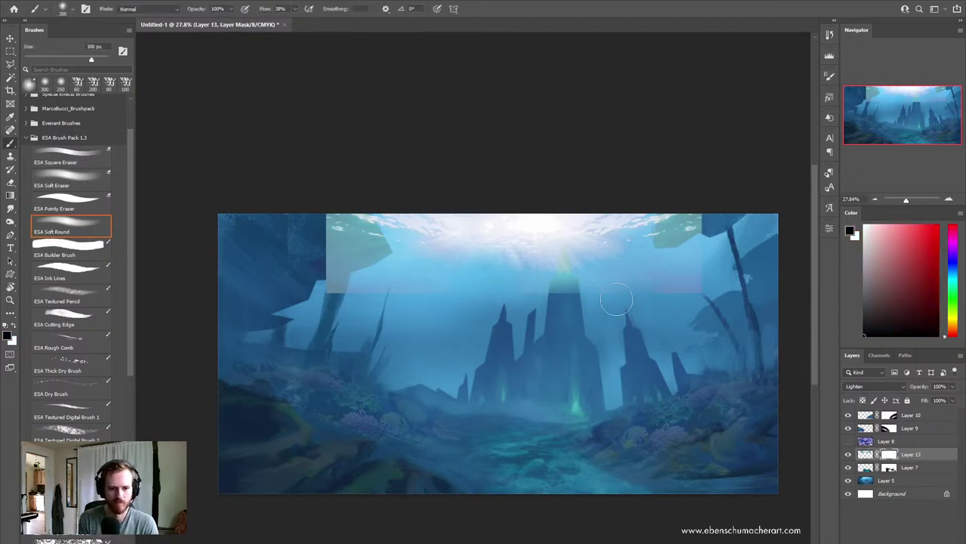
pyautogui.moveTo(710, 200); pyautogui.dragTo(664, 243)
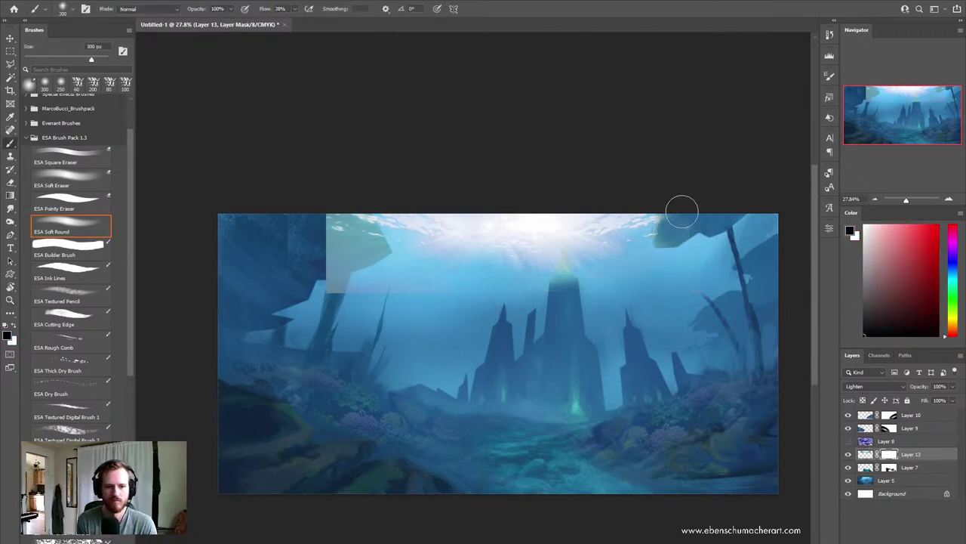
pyautogui.moveTo(250, 298)
pyautogui.mouseDown()
pyautogui.moveTo(353, 227)
pyautogui.moveTo(393, 293)
pyautogui.moveTo(343, 277)
pyautogui.mouseUp()
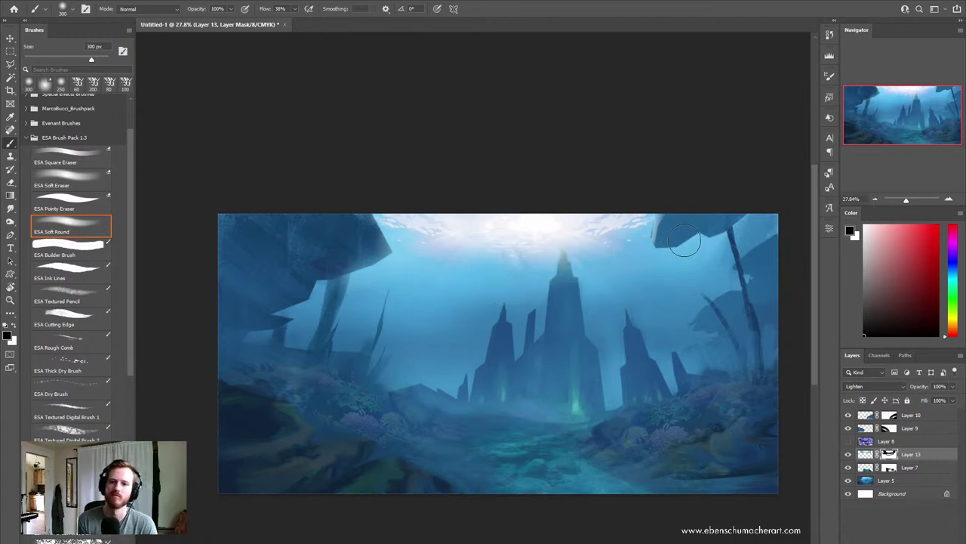
# Step: Squash the light-rays patch to 77% height by adjusting its bottom edge
pyautogui.hotkey('ctrl', 't')
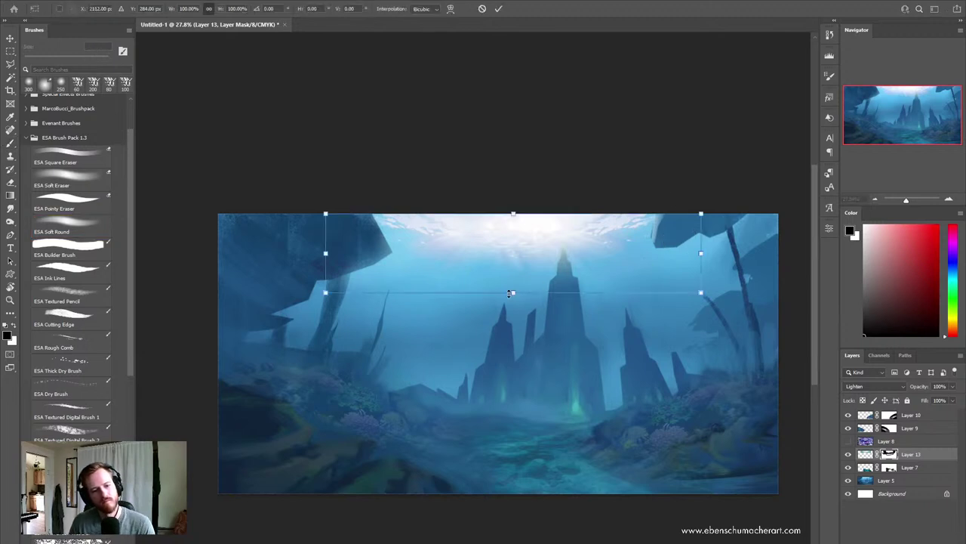
pyautogui.moveTo(510, 293)
pyautogui.mouseDown()
pyautogui.moveTo(514, 264)
pyautogui.moveTo(514, 273)
pyautogui.mouseUp()
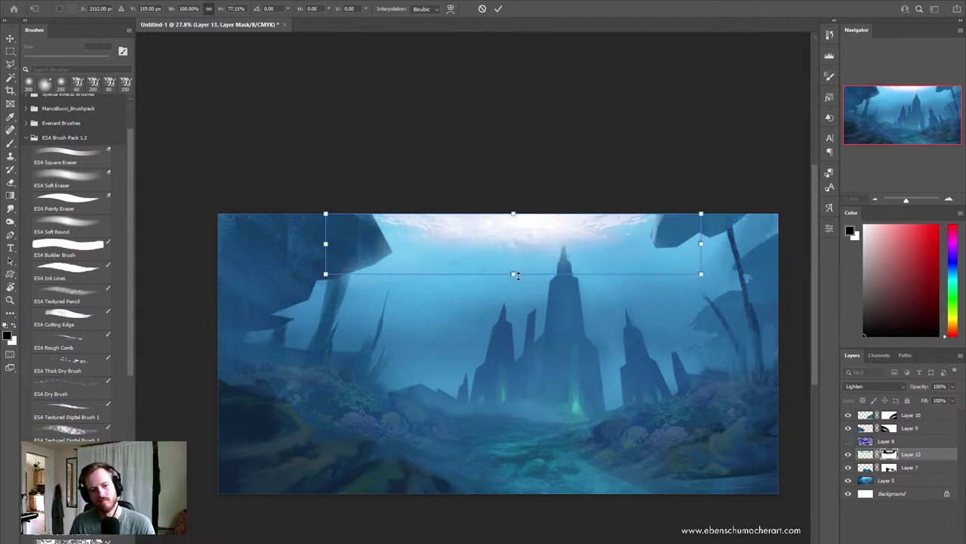
pyautogui.moveTo(514, 275); pyautogui.dragTo(520, 278)
# Step: Push Layer 13's highlights toward blue with Color Balance, then view the whole painting
pyautogui.press('b')
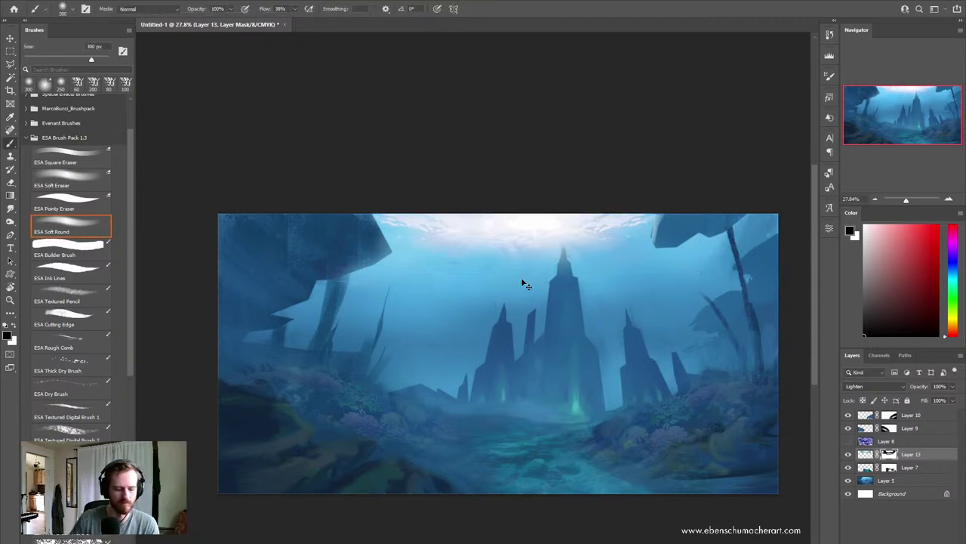
pyautogui.click(866, 454)
pyautogui.hotkey('ctrl', 'b')
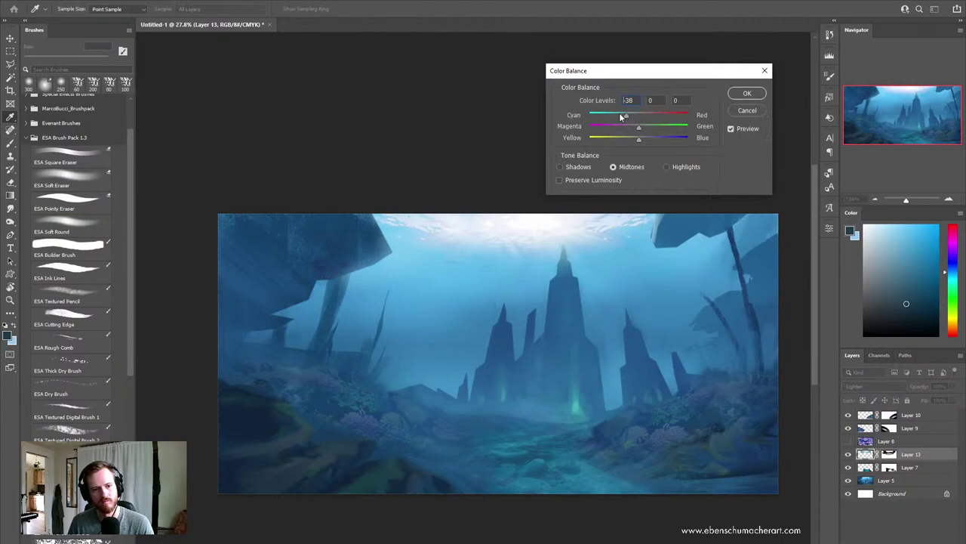
pyautogui.click(686, 168)
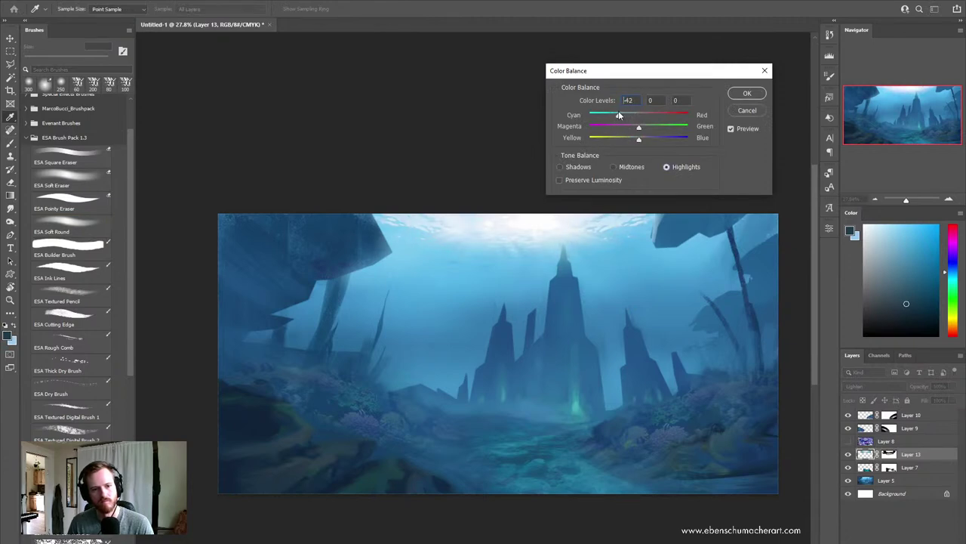
pyautogui.moveTo(639, 140); pyautogui.dragTo(668, 139)
pyautogui.click(744, 95)
pyautogui.press('z')
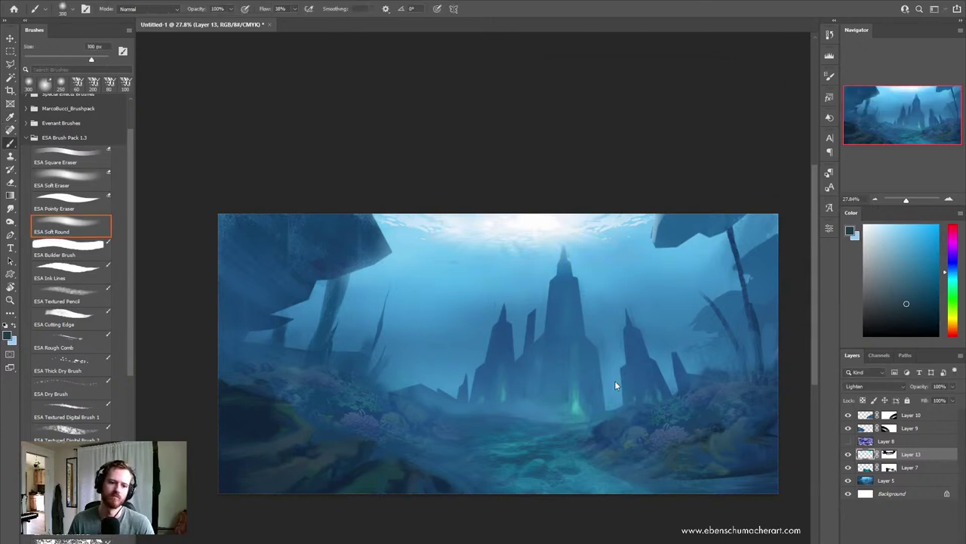
pyautogui.moveTo(605, 381); pyautogui.dragTo(605, 347)
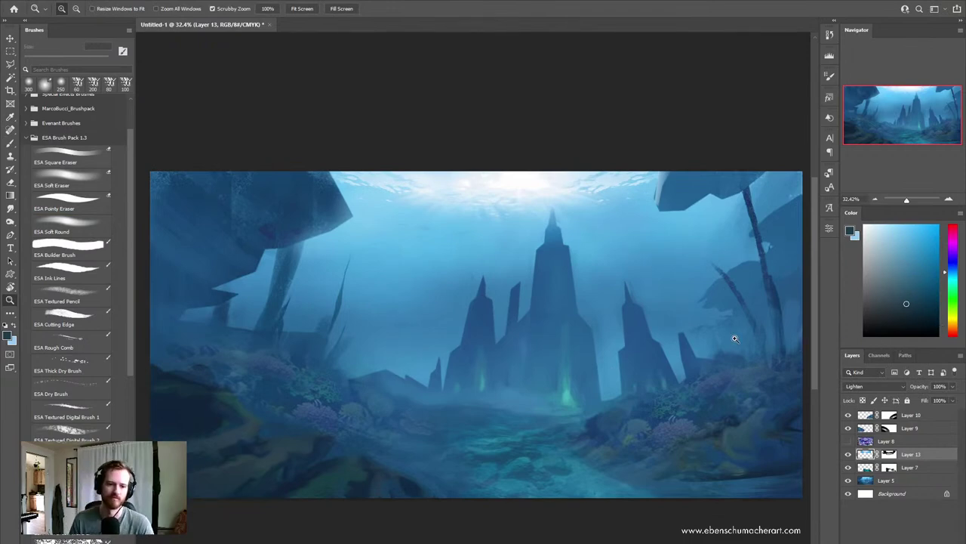
pyautogui.moveTo(679, 346); pyautogui.dragTo(616, 376)
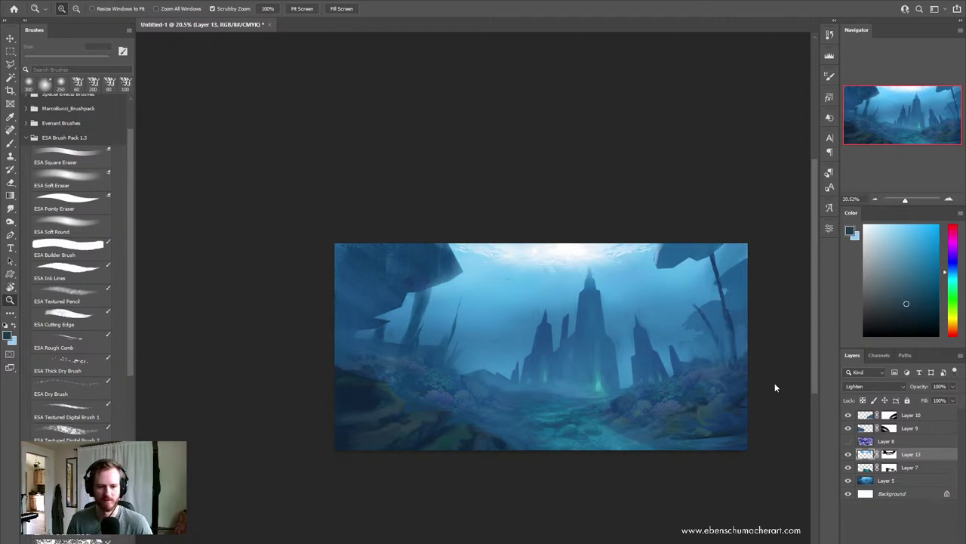
# Step: Paste the seafloor photo as Layer 14 and move it right and down
pyautogui.hotkey('ctrl', 'v')
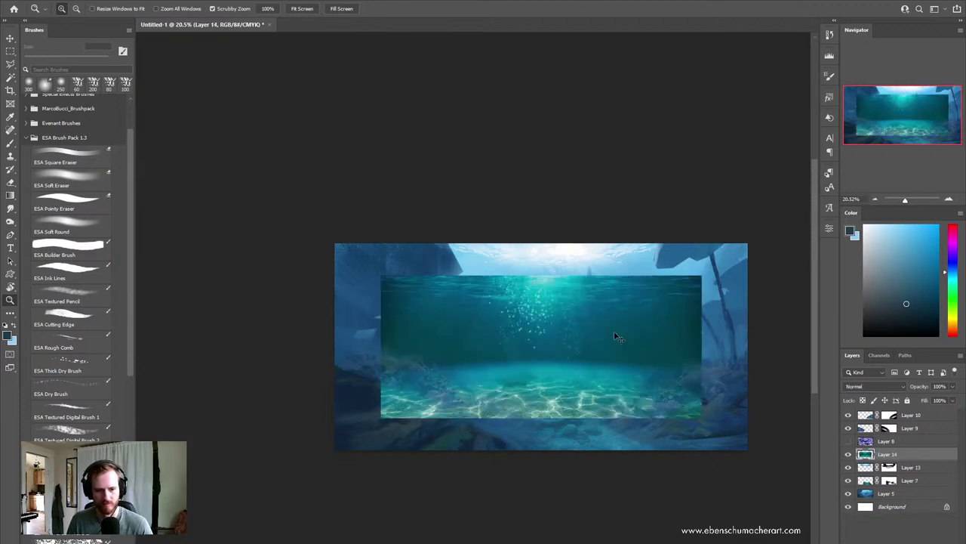
pyautogui.hotkey('ctrl', 't')
pyautogui.moveTo(574, 404)
pyautogui.mouseDown()
pyautogui.moveTo(595, 422)
pyautogui.moveTo(588, 455)
pyautogui.moveTo(518, 457)
pyautogui.mouseUp()
pyautogui.press('Return')
pyautogui.press('z')
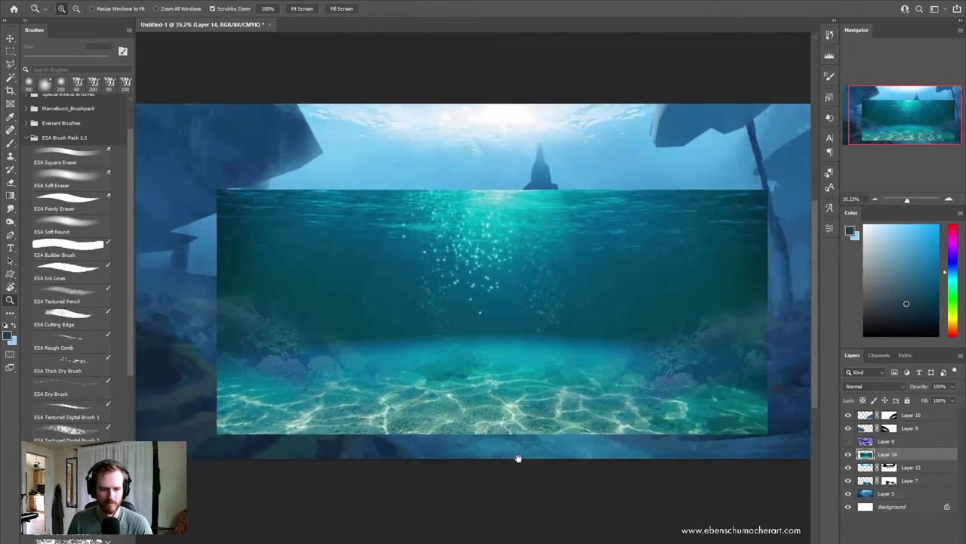
pyautogui.moveTo(535, 402); pyautogui.dragTo(534, 416)
pyautogui.hotkey('alt', '.')
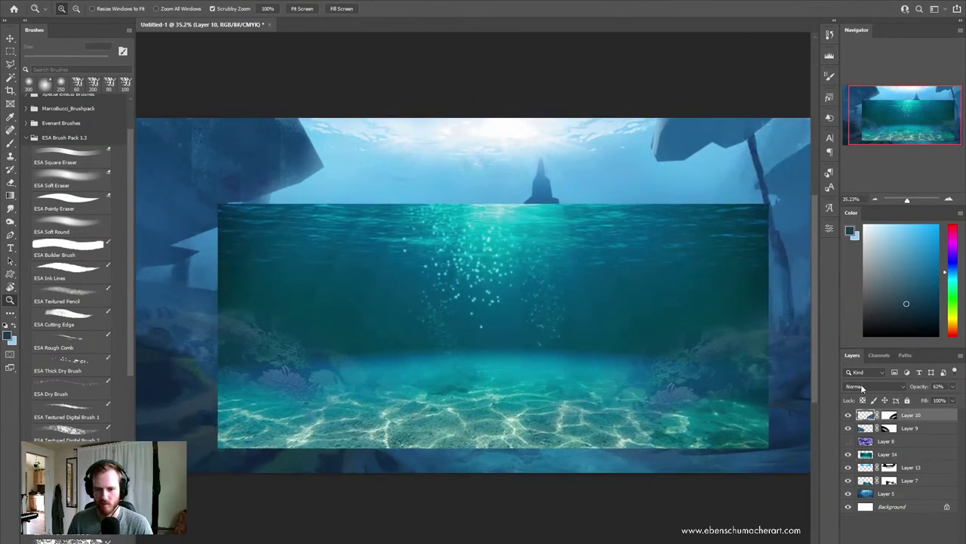
# Step: Try Linear Dodge and Lighten on the photo, moving it over the seabed at lower opacity
pyautogui.click(863, 387)
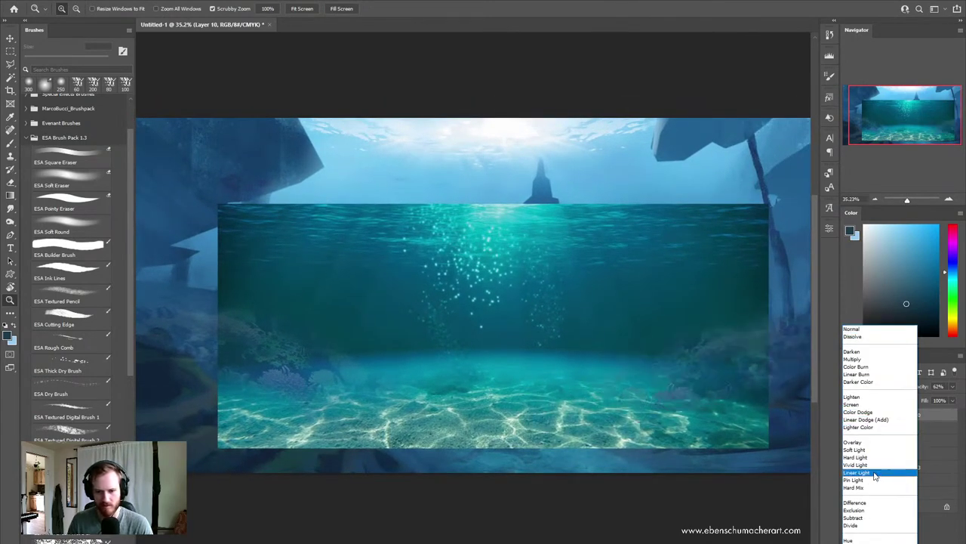
pyautogui.press('Escape')
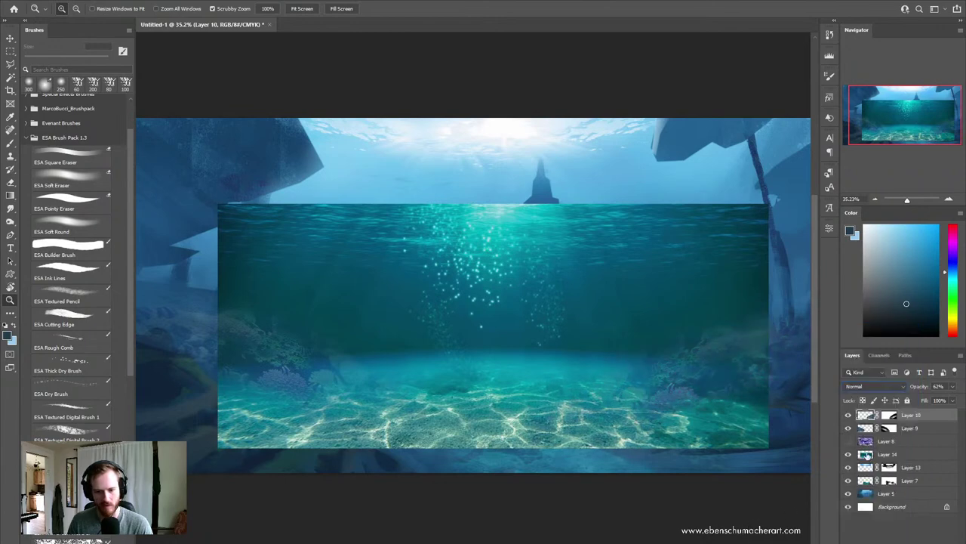
pyautogui.click(867, 454)
pyautogui.click(869, 386)
pyautogui.click(872, 426)
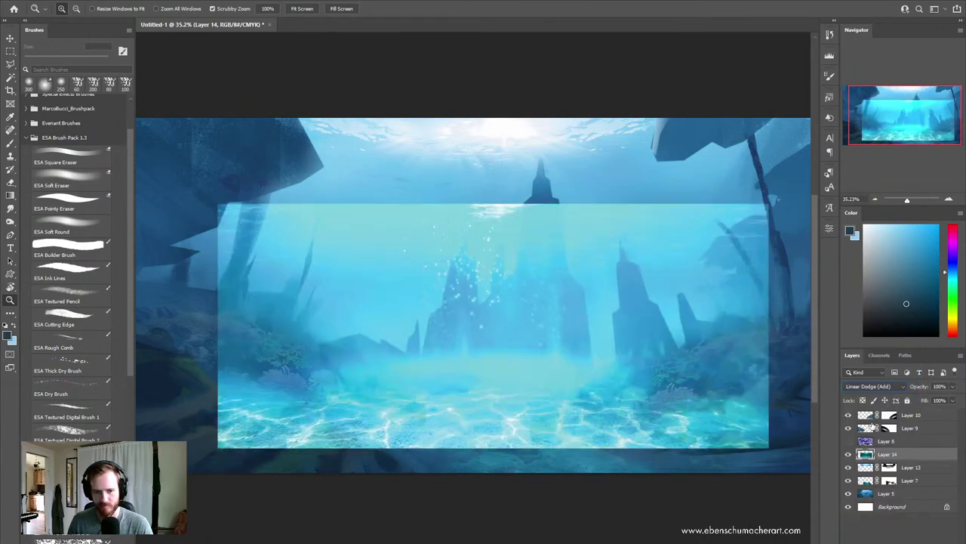
pyautogui.click(878, 386)
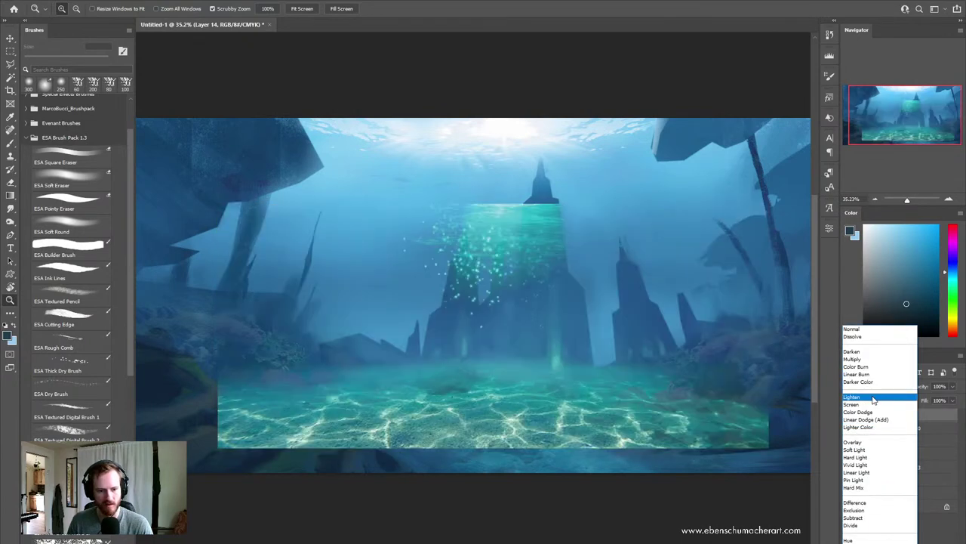
pyautogui.click(874, 398)
pyautogui.moveTo(446, 400)
pyautogui.mouseDown()
pyautogui.moveTo(484, 414)
pyautogui.moveTo(470, 403)
pyautogui.mouseUp()
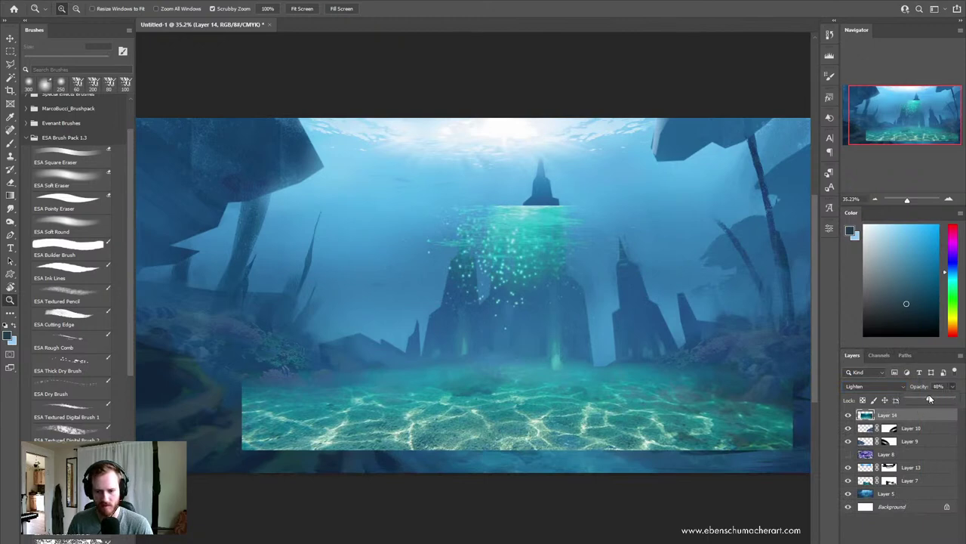
pyautogui.press('4')
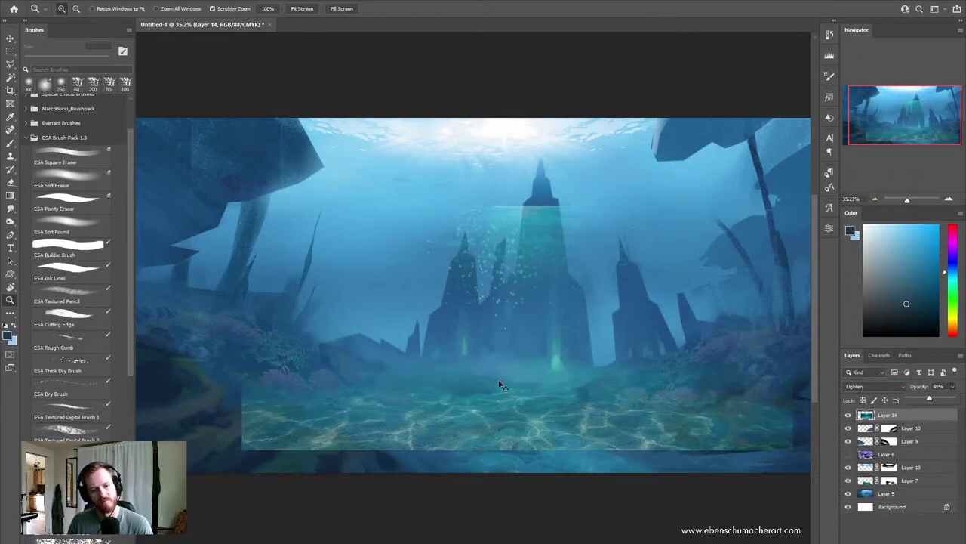
pyautogui.moveTo(497, 396); pyautogui.dragTo(511, 423)
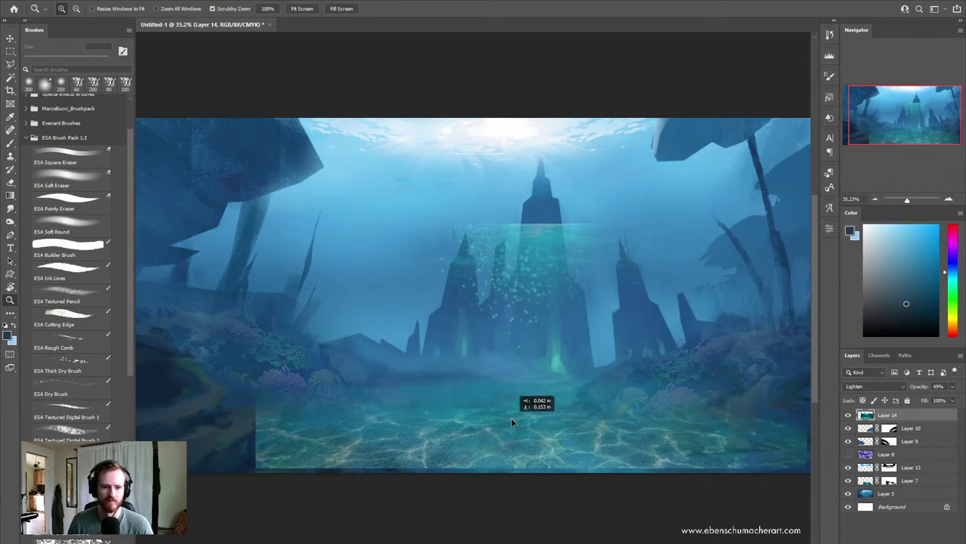
# Step: Switch the photo from Hard Light to Soft Light at 100% opacity
pyautogui.click(885, 387)
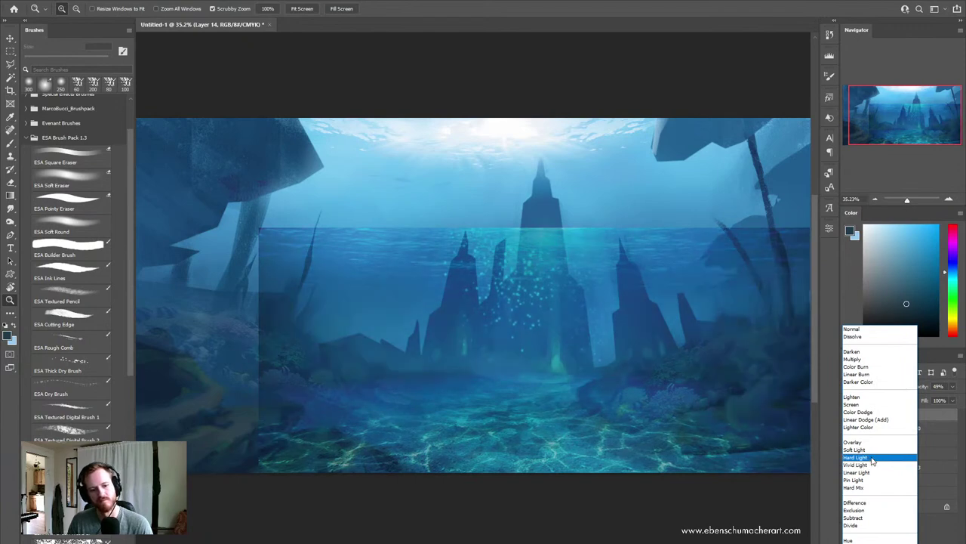
pyautogui.click(872, 458)
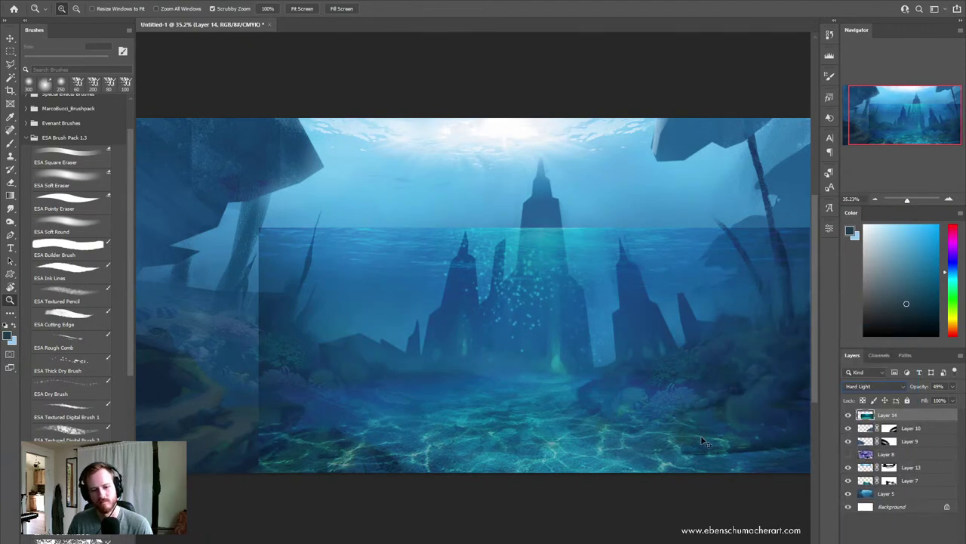
pyautogui.click(882, 386)
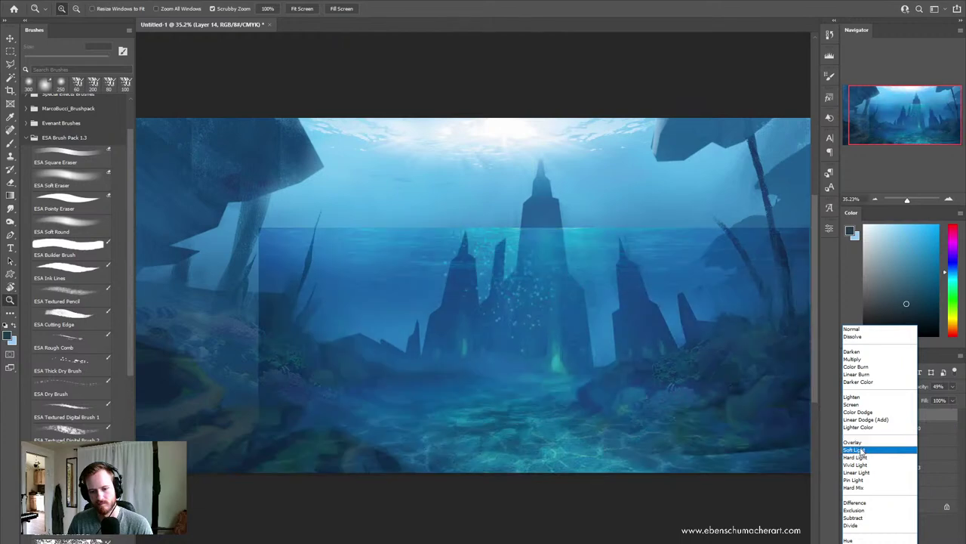
pyautogui.click(911, 419)
pyautogui.click(951, 387)
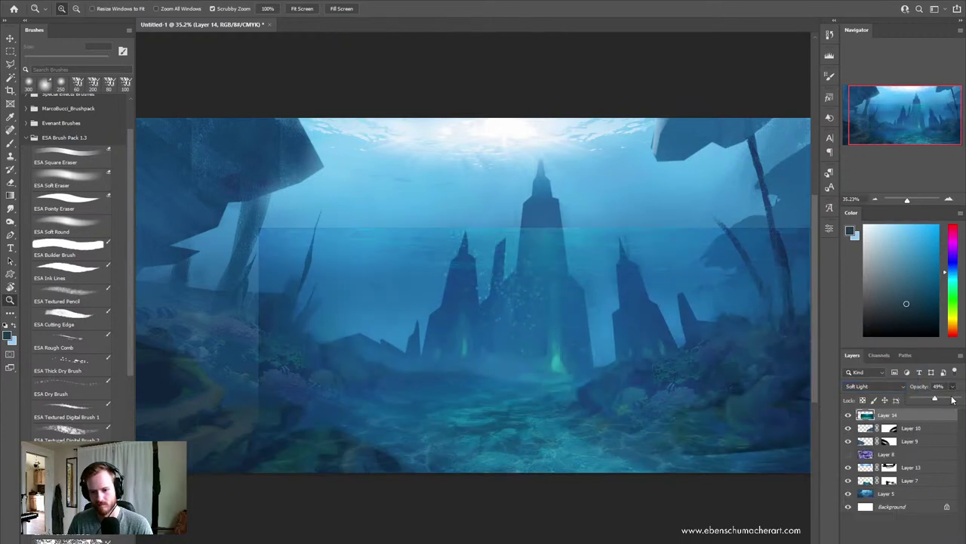
pyautogui.moveTo(952, 400); pyautogui.dragTo(959, 397)
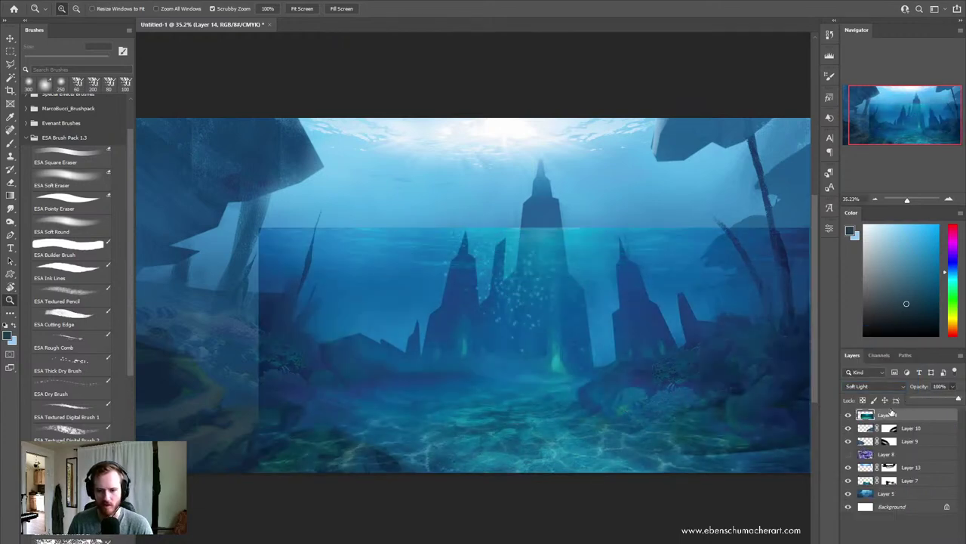
pyautogui.hotkey('ctrl', 'u')
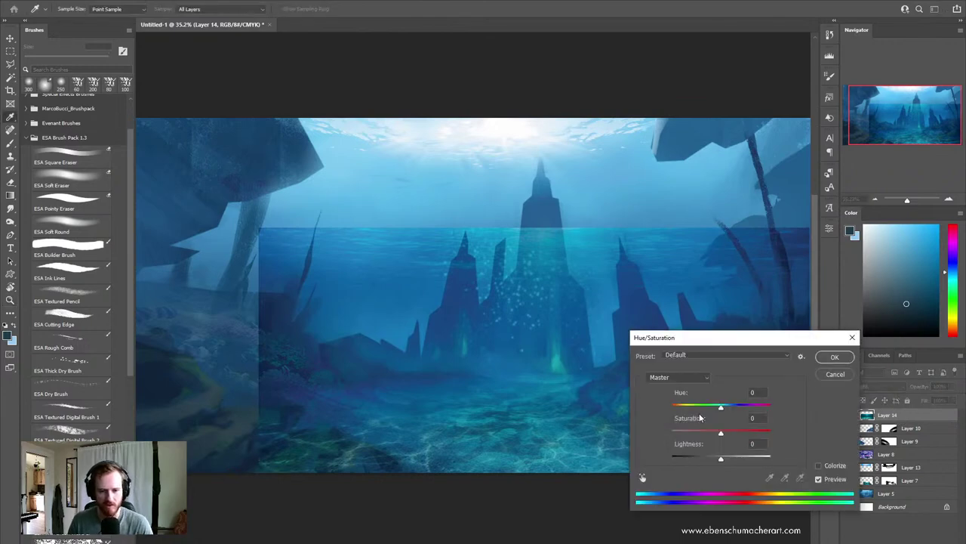
# Step: Desaturate the seafloor photo by 34, lighten it +34, and set Levels to 0/0.46/193
pyautogui.moveTo(703, 432)
pyautogui.mouseDown()
pyautogui.moveTo(688, 434)
pyautogui.moveTo(749, 458)
pyautogui.moveTo(703, 433)
pyautogui.mouseUp()
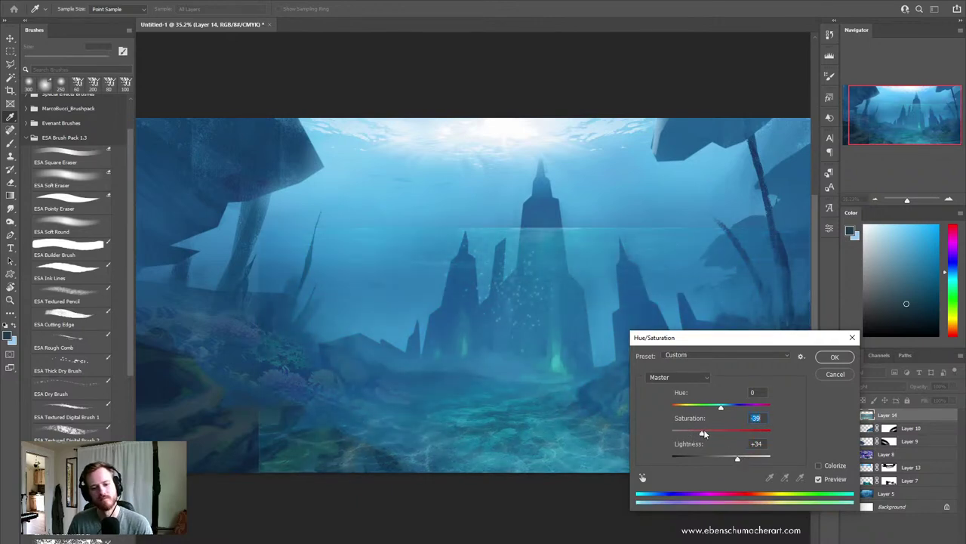
pyautogui.click(830, 355)
pyautogui.hotkey('ctrl', 'l')
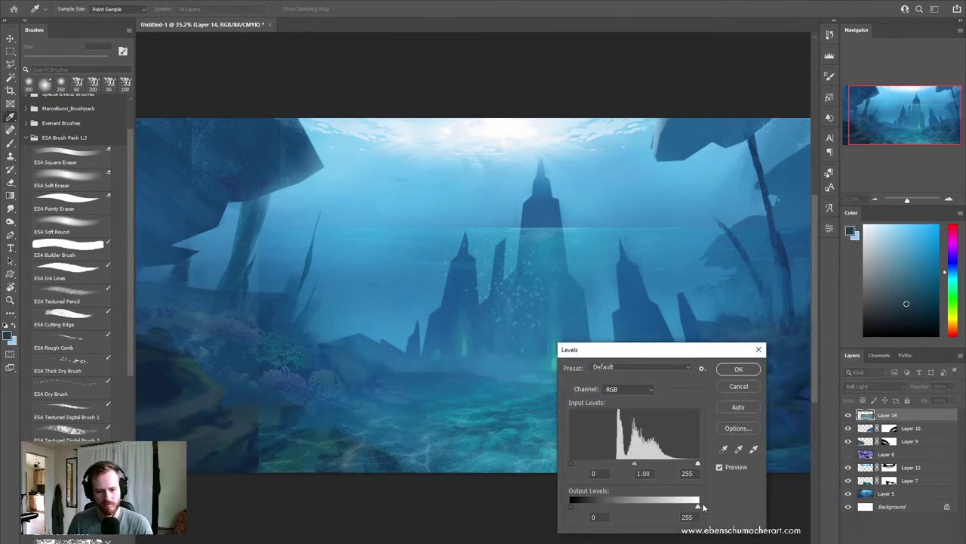
pyautogui.moveTo(704, 507); pyautogui.dragTo(721, 502)
pyautogui.moveTo(698, 463); pyautogui.dragTo(640, 465)
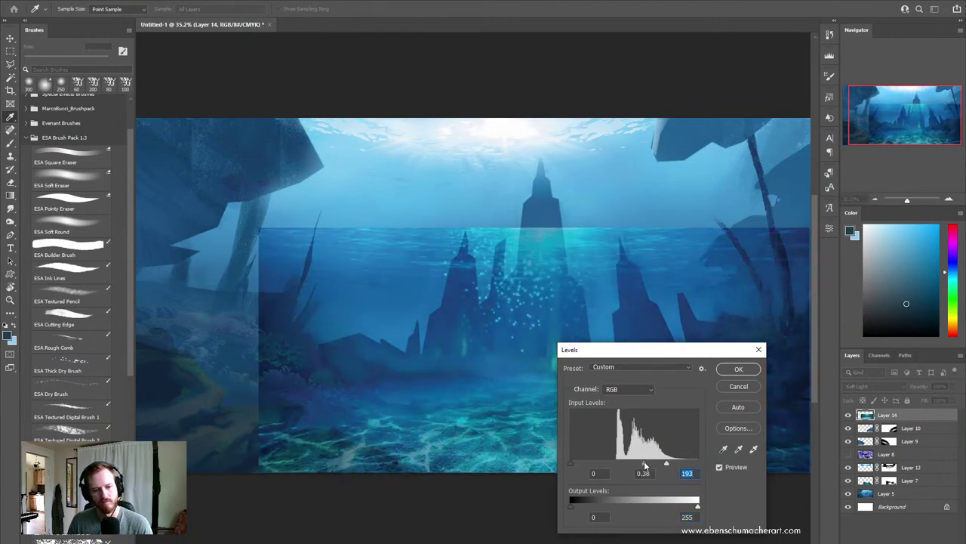
pyautogui.click(739, 369)
# Step: Mask out Layer 14's hard horizon edge and its centre and lower right with a soft brush
pyautogui.press('z')
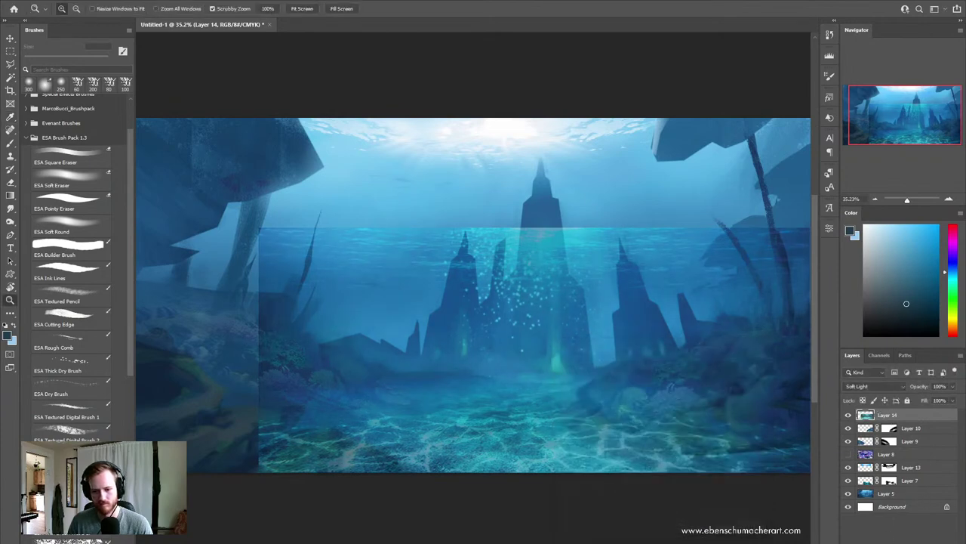
pyautogui.press('d')
pyautogui.press('b')
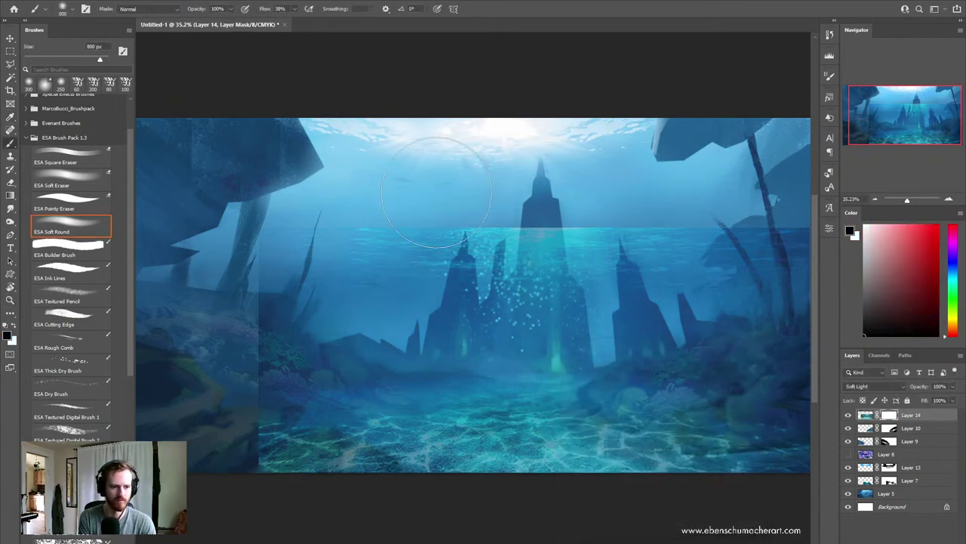
pyautogui.moveTo(399, 227)
pyautogui.mouseDown()
pyautogui.moveTo(593, 281)
pyautogui.moveTo(237, 371)
pyautogui.moveTo(297, 478)
pyautogui.mouseUp()
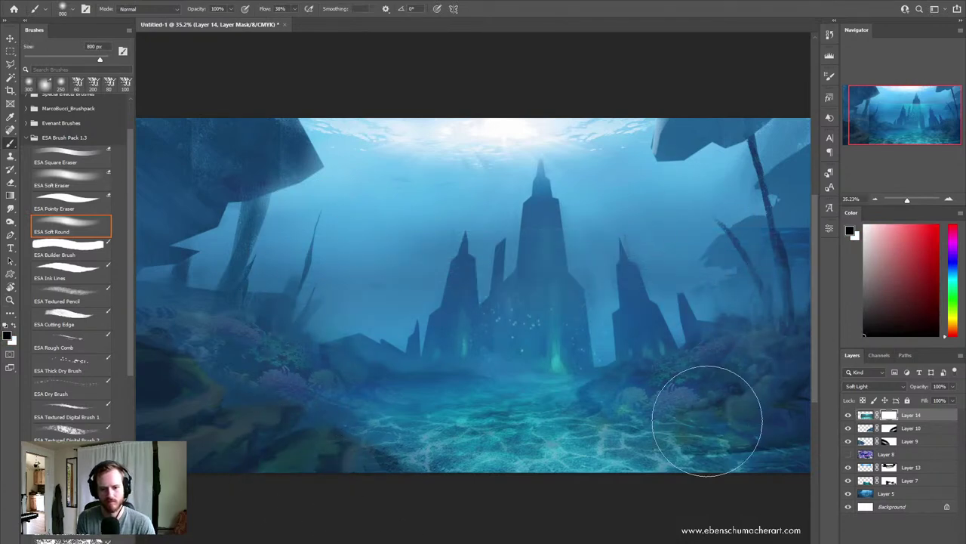
pyautogui.moveTo(707, 421)
pyautogui.mouseDown()
pyautogui.moveTo(594, 302)
pyautogui.moveTo(637, 355)
pyautogui.moveTo(729, 321)
pyautogui.mouseUp()
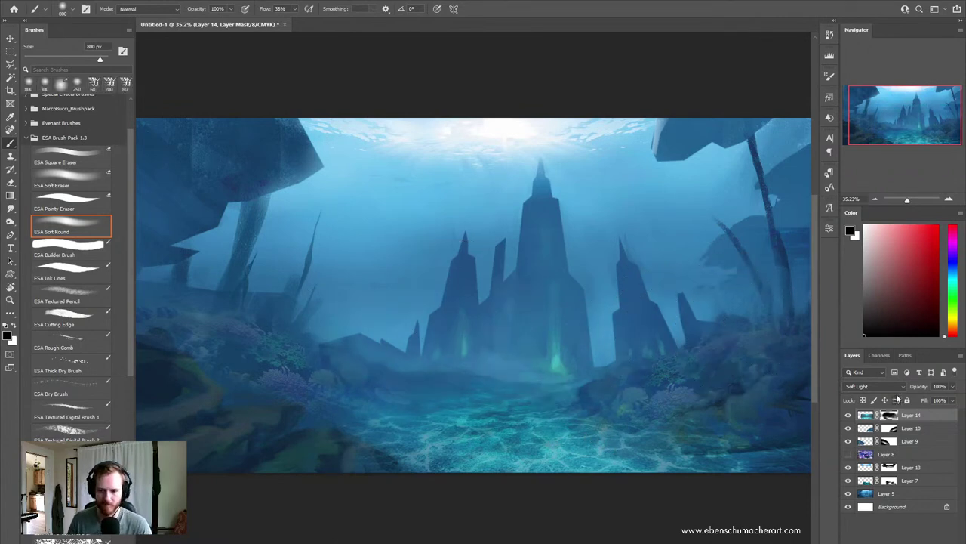
# Step: Set Layer 14 to Lighten blending and adjust its opacity
pyautogui.click(865, 414)
pyautogui.click(876, 386)
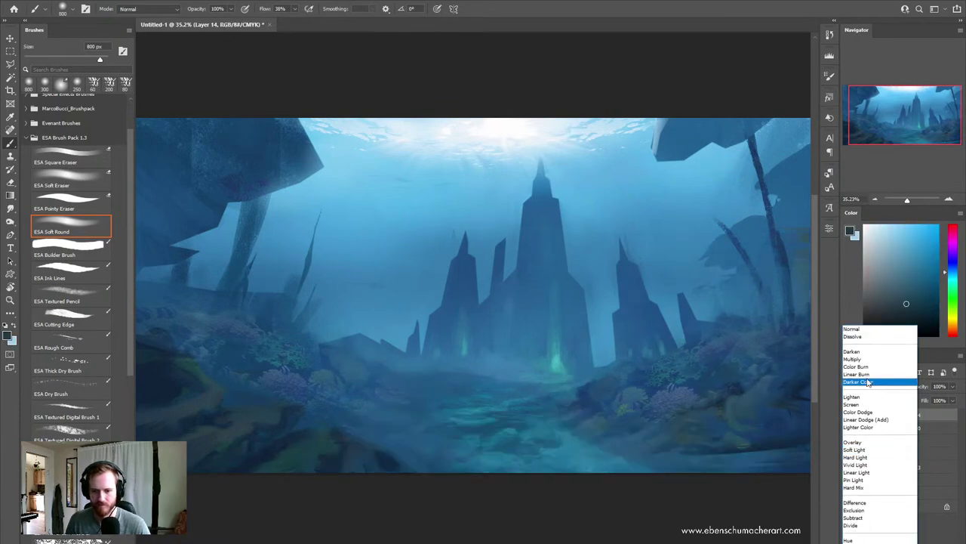
pyautogui.click(861, 398)
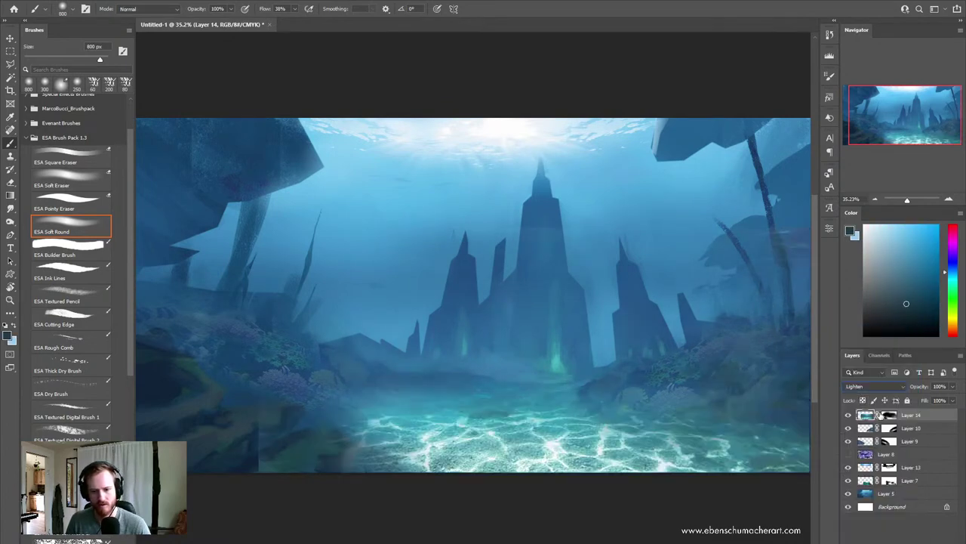
pyautogui.click(951, 388)
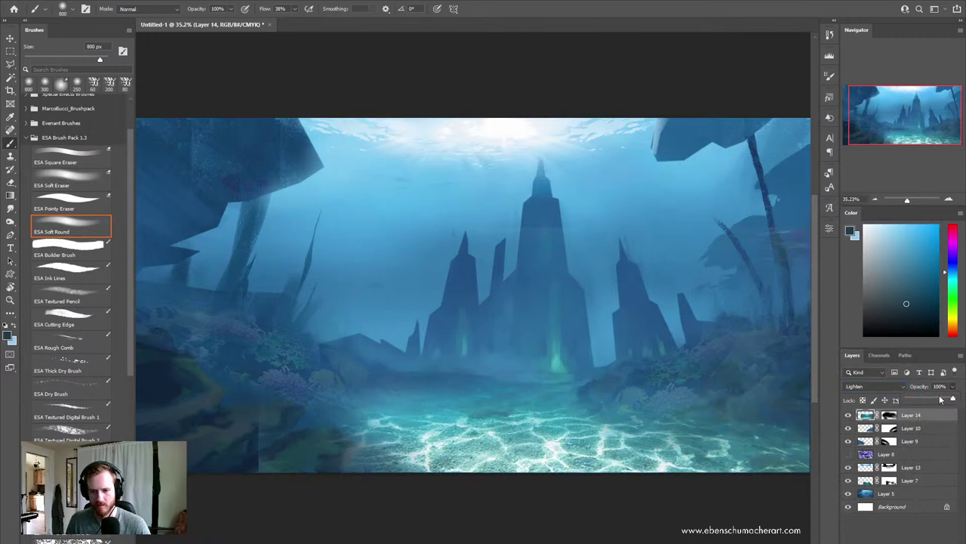
pyautogui.moveTo(941, 401); pyautogui.dragTo(955, 402)
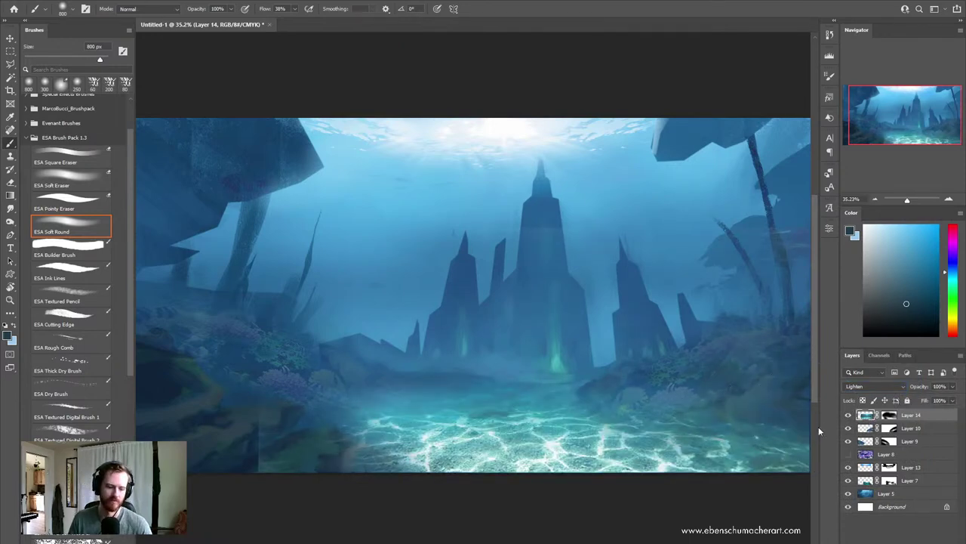
# Step: Tone down Layer 14 with Levels: gamma 0.82, output white 212
pyautogui.hotkey('ctrl', 'l')
pyautogui.moveTo(696, 463); pyautogui.dragTo(628, 462)
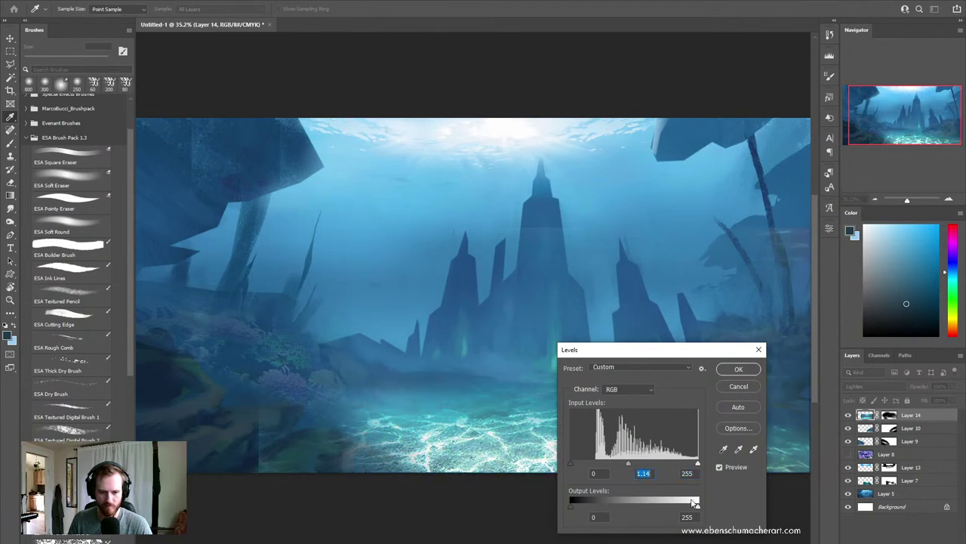
pyautogui.moveTo(690, 510); pyautogui.dragTo(657, 504)
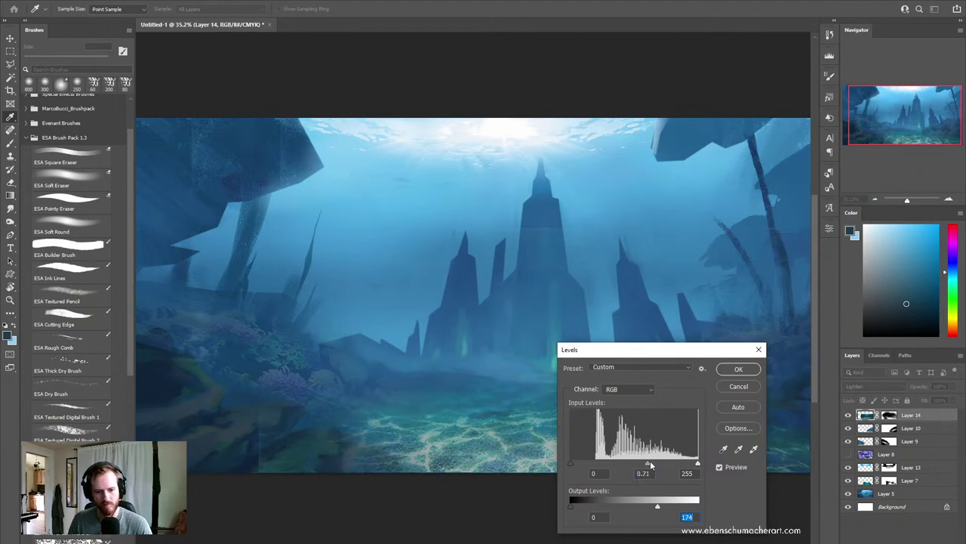
pyautogui.moveTo(650, 463); pyautogui.dragTo(642, 463)
pyautogui.moveTo(672, 508); pyautogui.dragTo(684, 508)
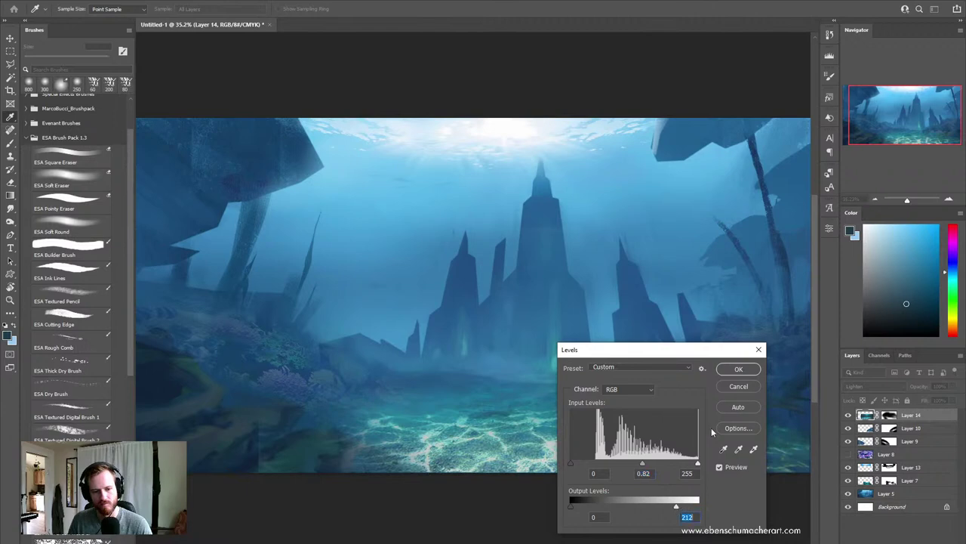
pyautogui.press('Return')
pyautogui.moveTo(582, 505)
pyautogui.mouseDown()
pyautogui.moveTo(568, 484)
pyautogui.moveTo(584, 466)
pyautogui.mouseUp()
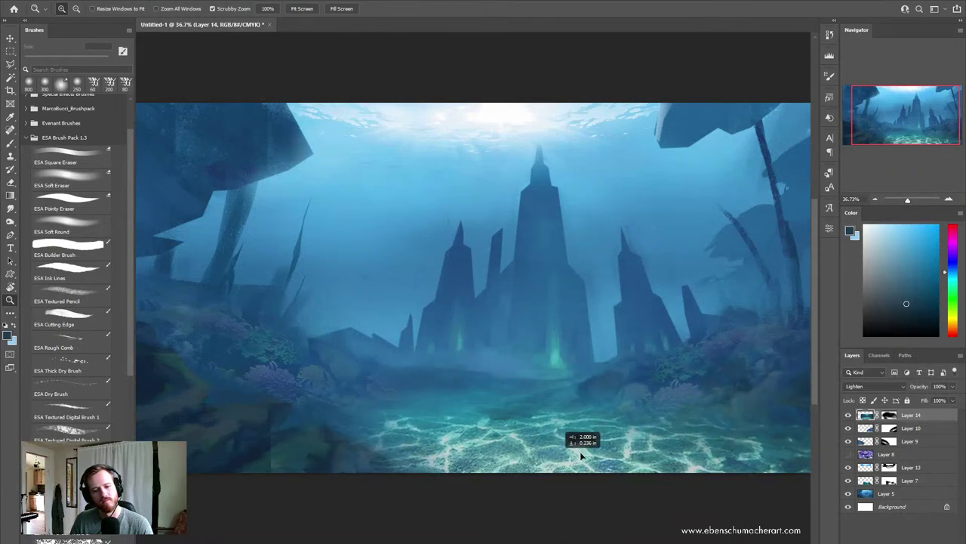
pyautogui.moveTo(584, 466); pyautogui.dragTo(576, 455)
# Step: Set the caustics layer to Linear Dodge (Add) at 100%, undoing a test eraser stroke
pyautogui.click(867, 387)
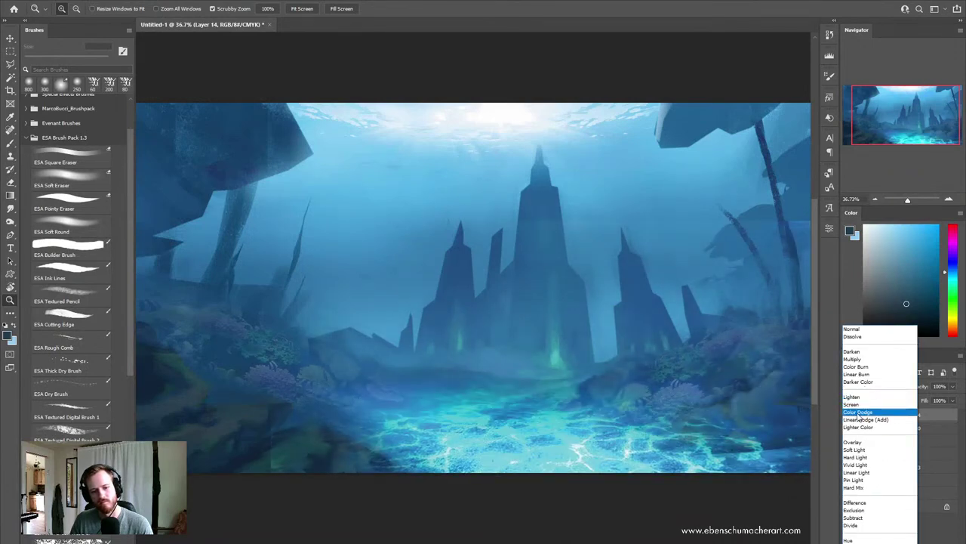
pyautogui.click(861, 420)
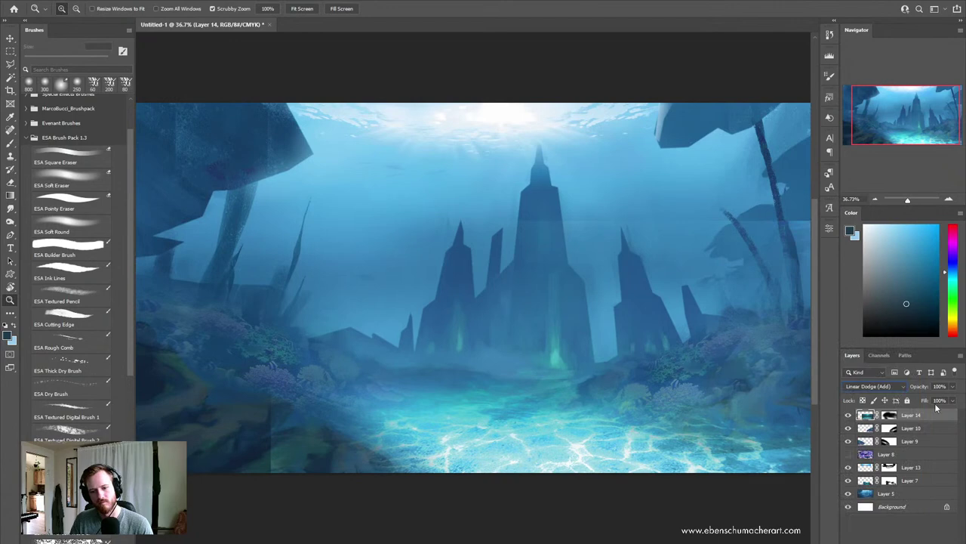
pyautogui.click(951, 387)
pyautogui.moveTo(934, 400); pyautogui.dragTo(953, 399)
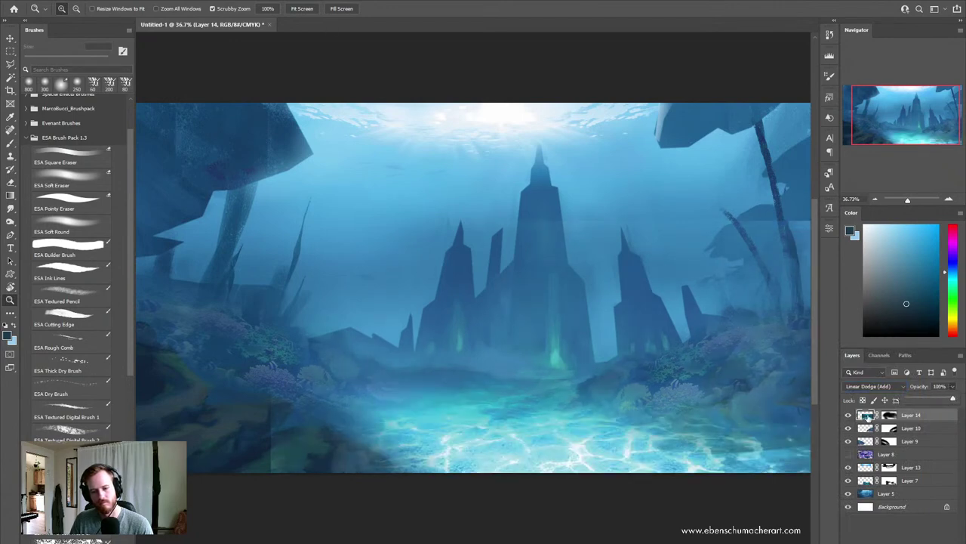
pyautogui.click(867, 415)
pyautogui.press('e')
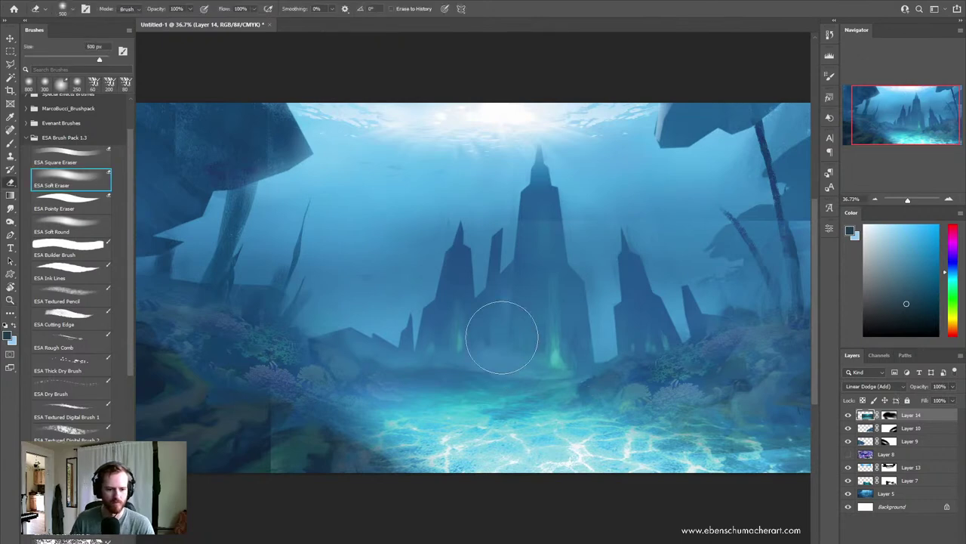
pyautogui.moveTo(528, 423)
pyautogui.mouseDown()
pyautogui.moveTo(420, 427)
pyautogui.moveTo(347, 453)
pyautogui.mouseUp()
pyautogui.hotkey('ctrl', 'z')
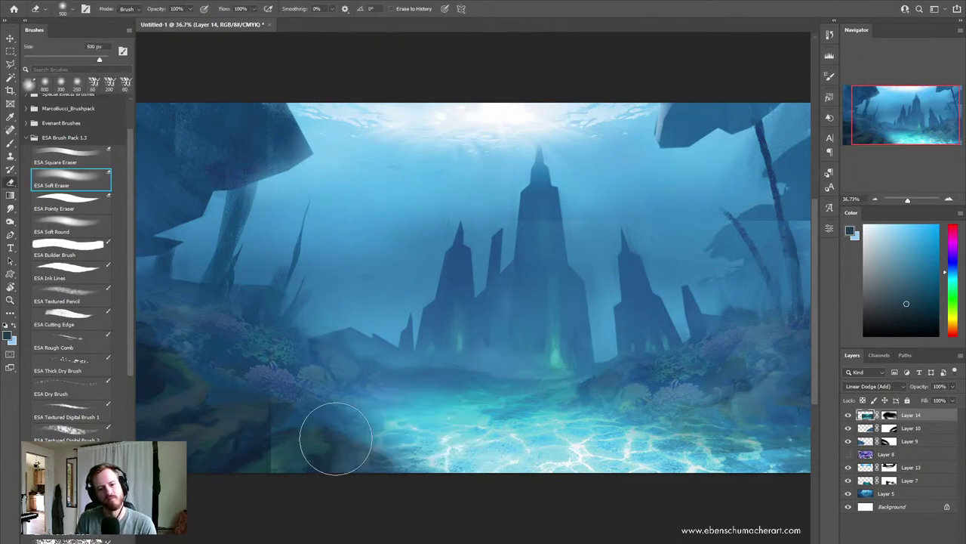
# Step: Darken the caustics layer with Levels: gamma 0.28, output white 179
pyautogui.hotkey('ctrl', 'space')
pyautogui.moveTo(521, 462)
pyautogui.mouseDown()
pyautogui.moveTo(479, 459)
pyautogui.moveTo(518, 448)
pyautogui.moveTo(779, 453)
pyautogui.mouseUp()
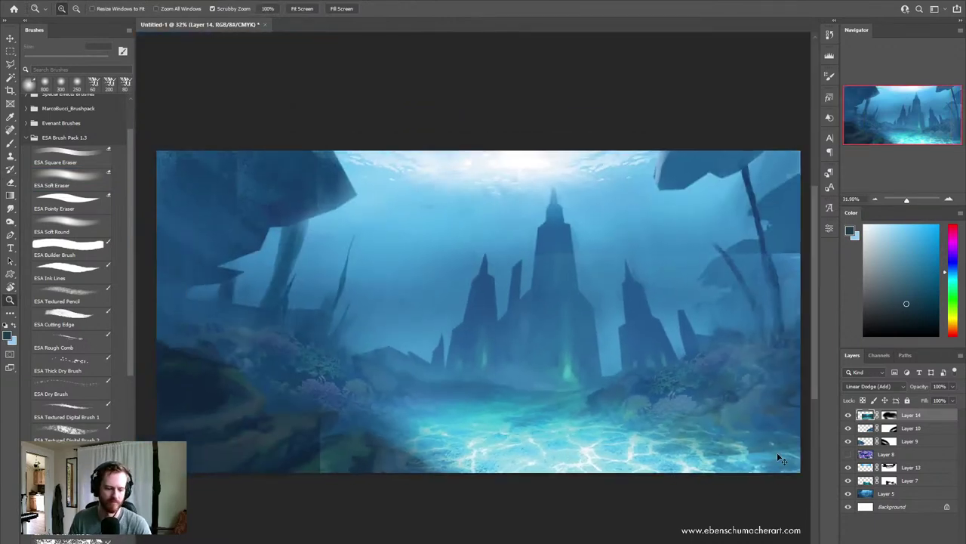
pyautogui.hotkey('ctrl', 'l')
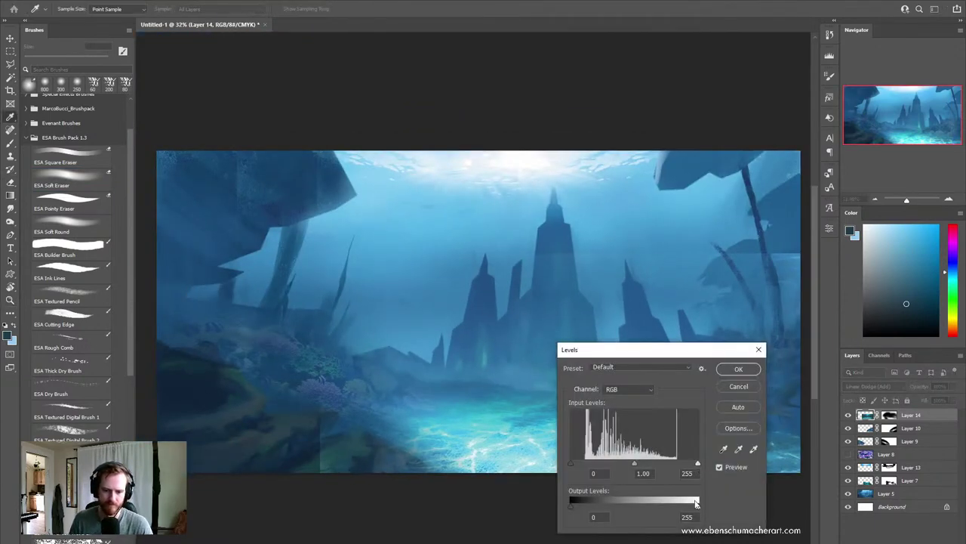
pyautogui.moveTo(677, 509); pyautogui.dragTo(672, 510)
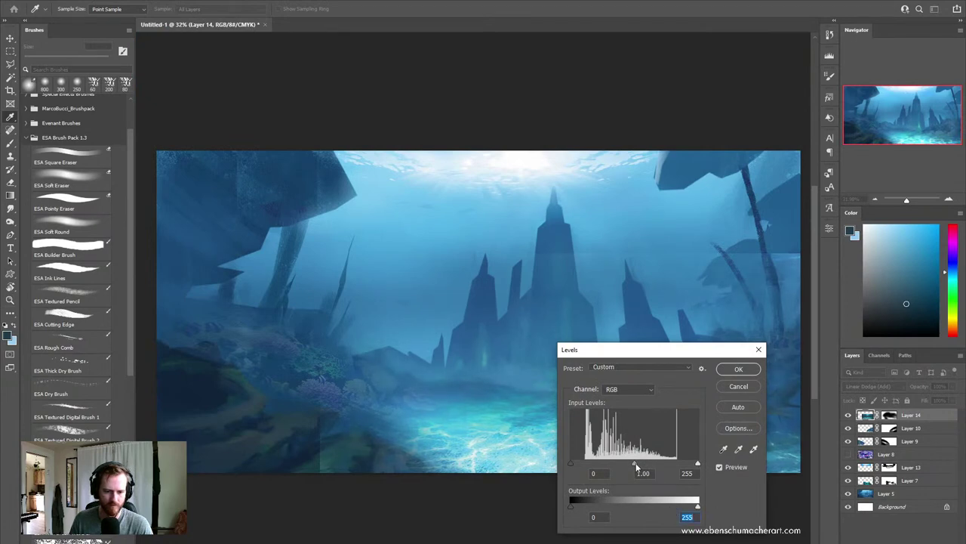
pyautogui.moveTo(620, 462); pyautogui.dragTo(662, 462)
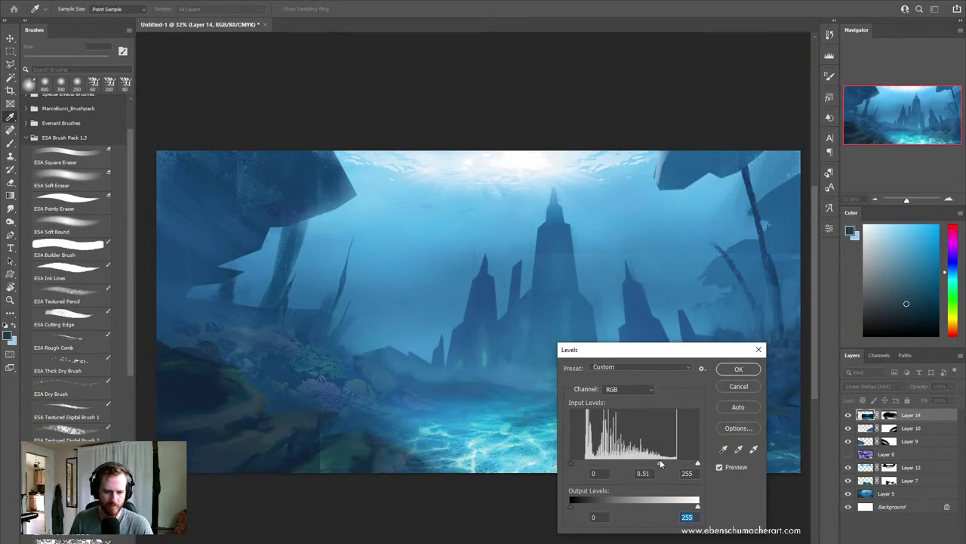
pyautogui.moveTo(697, 505); pyautogui.dragTo(661, 502)
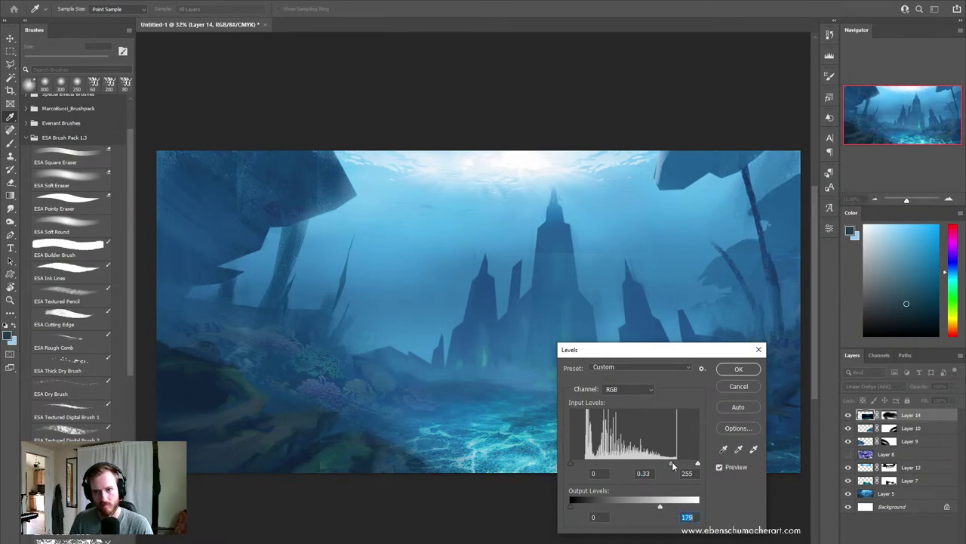
pyautogui.moveTo(673, 464)
pyautogui.mouseDown()
pyautogui.moveTo(608, 460)
pyautogui.moveTo(620, 463)
pyautogui.mouseUp()
pyautogui.click(737, 369)
pyautogui.press('z')
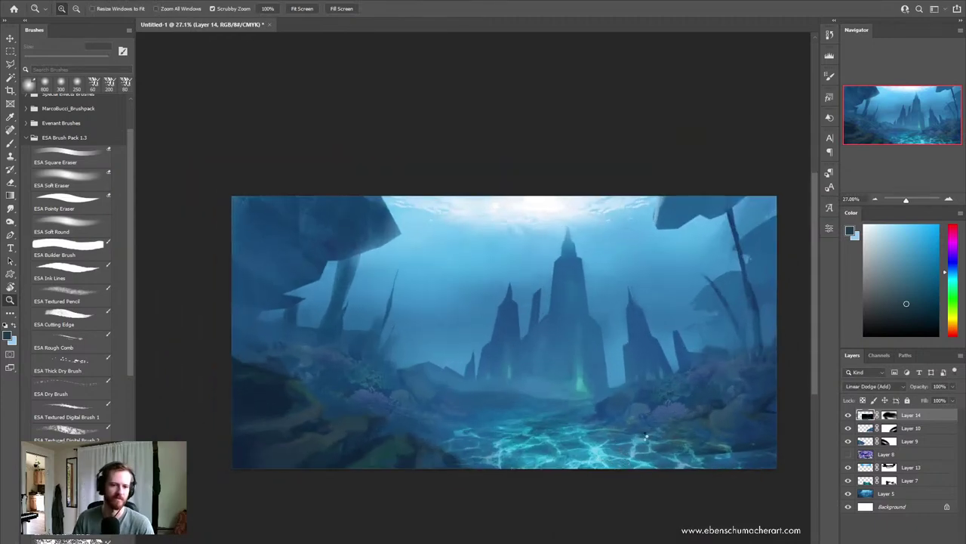
# Step: Flip the canvas horizontally to review the composition with the spire left of centre
pyautogui.press('h')
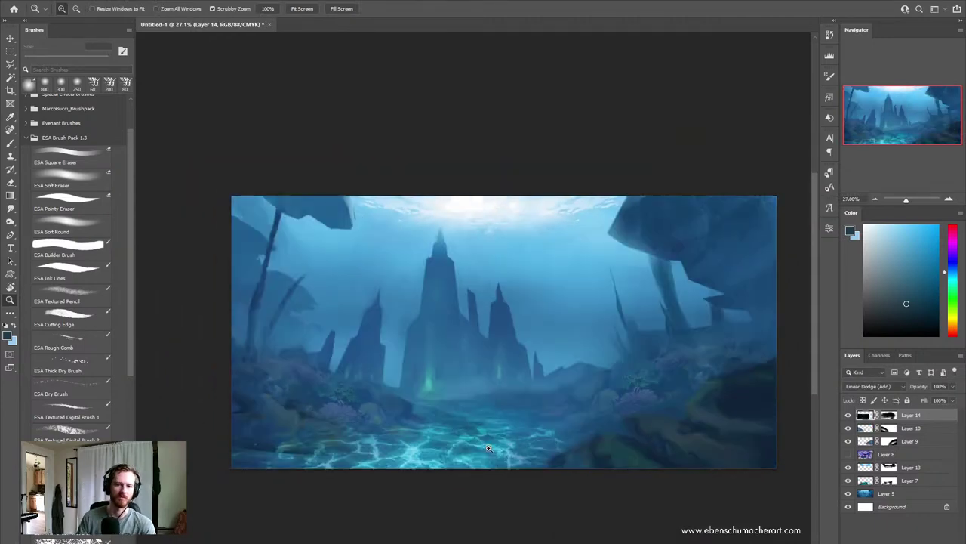
pyautogui.scroll(2, 498, 436)
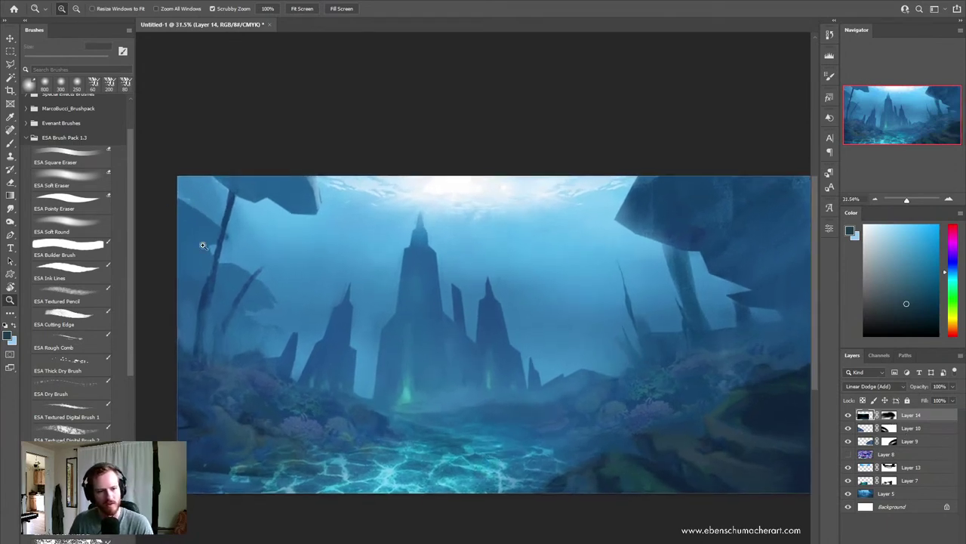
pyautogui.press('e')
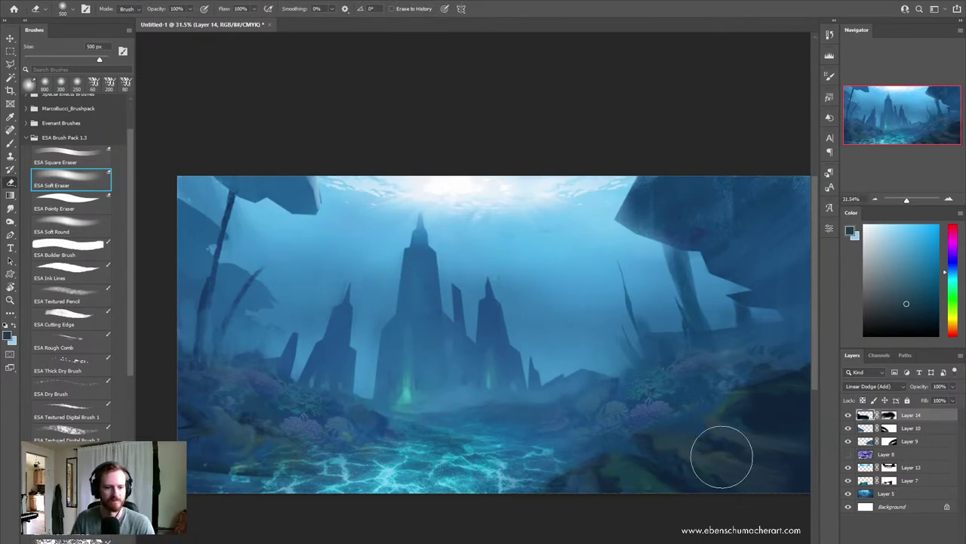
pyautogui.press('z')
pyautogui.scroll(-1, 532, 413)
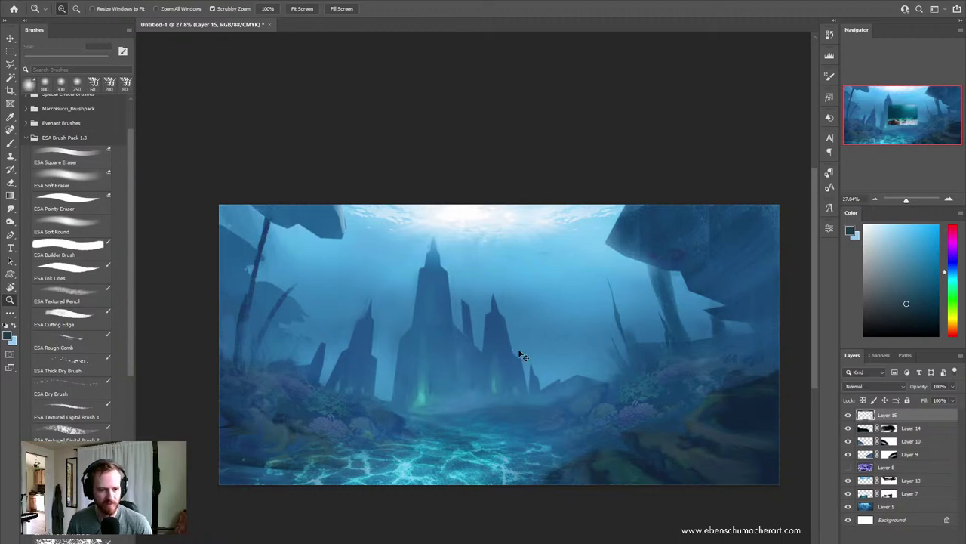
# Step: Paste the turtle photo, flip it horizontally and scale it to cover most of the canvas
pyautogui.hotkey('ctrl', 'v')
pyautogui.hotkey('ctrl', 't')
pyautogui.rightClick(469, 369)
pyautogui.click(516, 538)
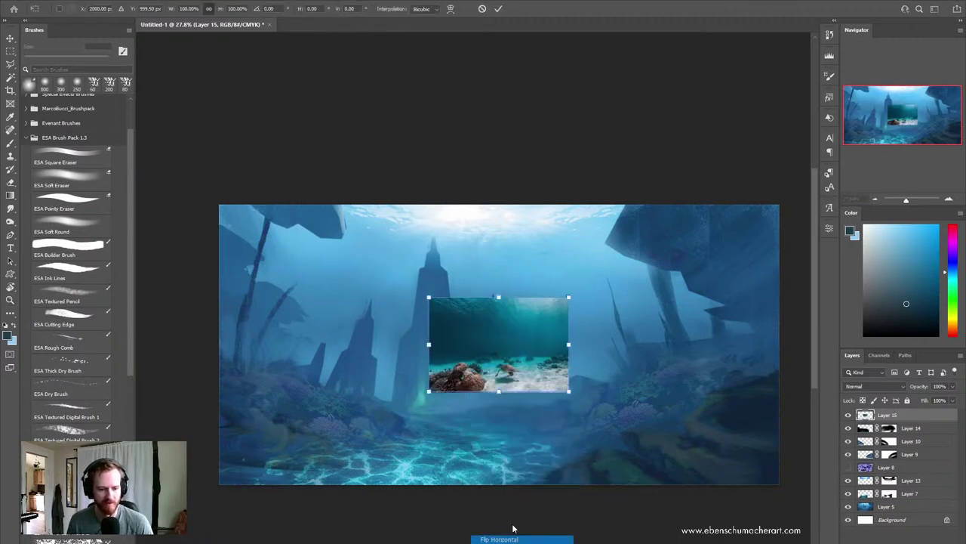
pyautogui.moveTo(486, 359); pyautogui.dragTo(492, 383)
pyautogui.moveTo(574, 415); pyautogui.dragTo(768, 482)
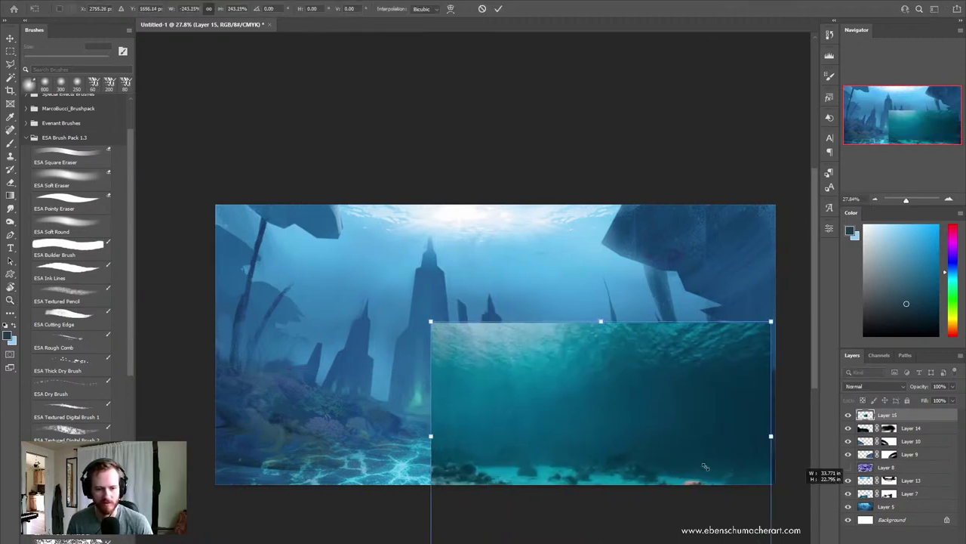
pyautogui.moveTo(702, 438)
pyautogui.mouseDown()
pyautogui.moveTo(677, 340)
pyautogui.moveTo(600, 394)
pyautogui.moveTo(604, 370)
pyautogui.mouseUp()
pyautogui.press('Return')
# Step: Delete the turtle photo layer and paste the coral reef photo as a new layer
pyautogui.press('z')
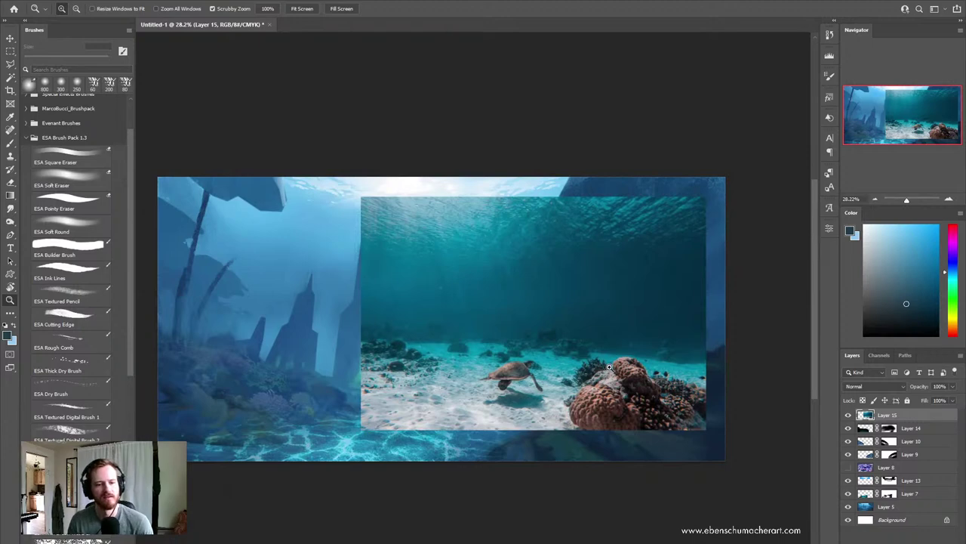
pyautogui.click(848, 415)
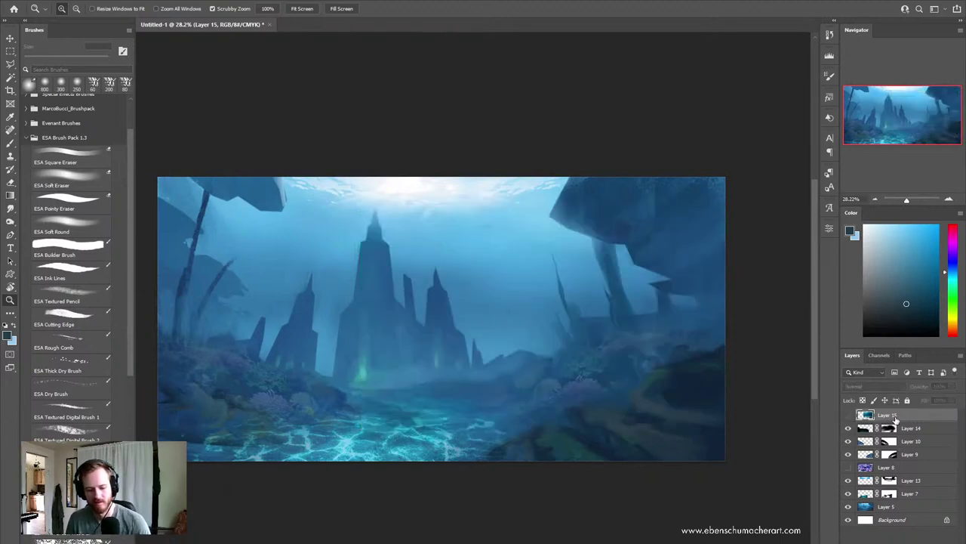
pyautogui.press('Delete')
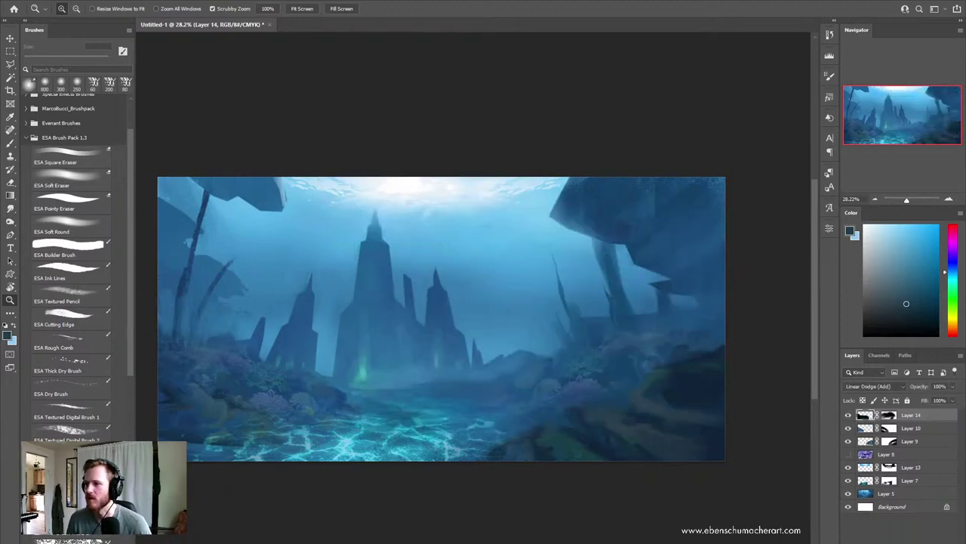
pyautogui.press('alt')
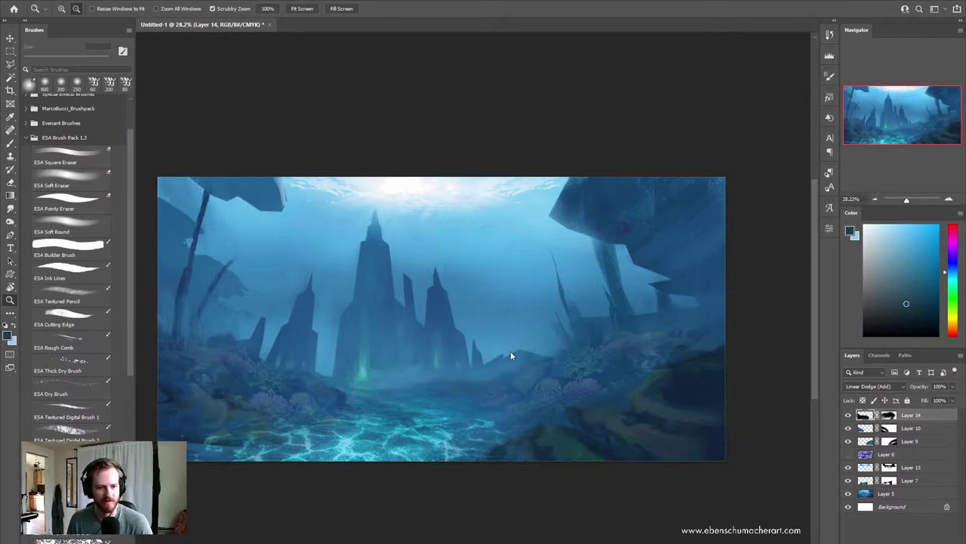
pyautogui.hotkey('ctrl', 'v')
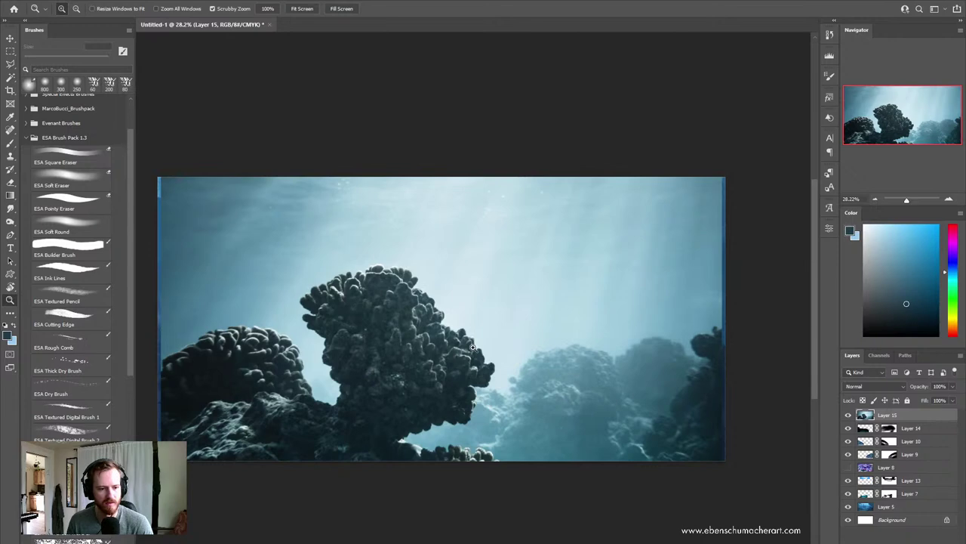
# Step: Scale the coral reef photo down to about 65% and centre it on the canvas
pyautogui.scroll(-1, 473, 347)
pyautogui.scroll(-3, 464, 332)
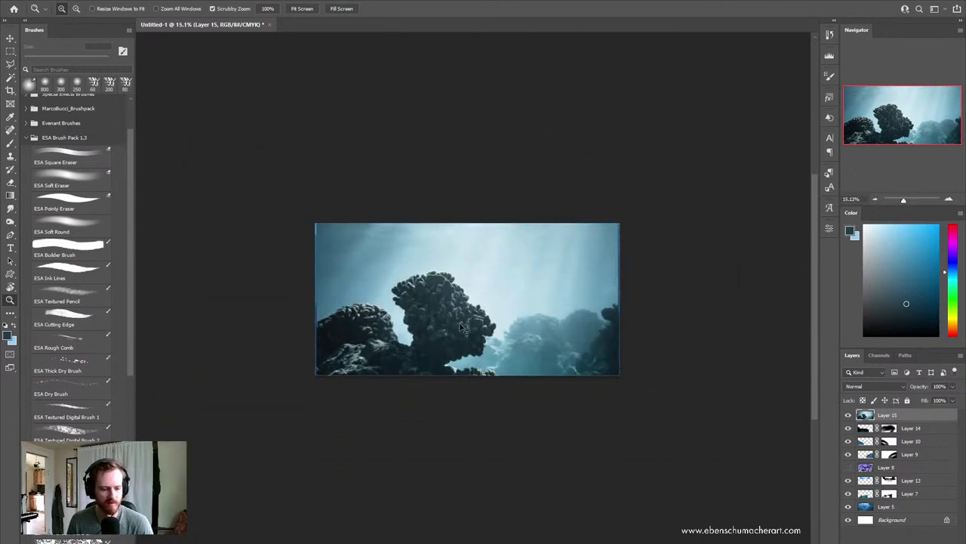
pyautogui.hotkey('ctrl', 't')
pyautogui.moveTo(617, 300); pyautogui.dragTo(511, 300)
pyautogui.moveTo(436, 358); pyautogui.dragTo(486, 300)
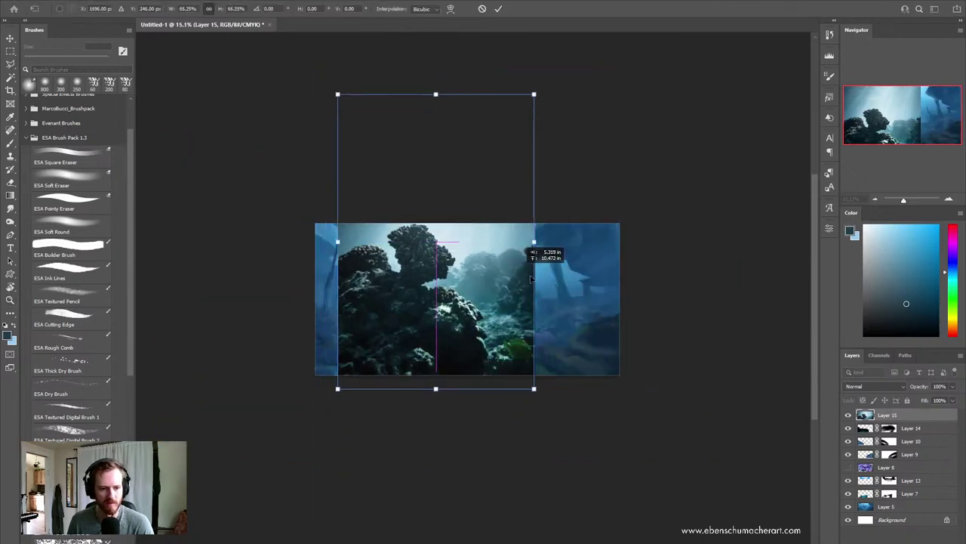
pyautogui.press('Return')
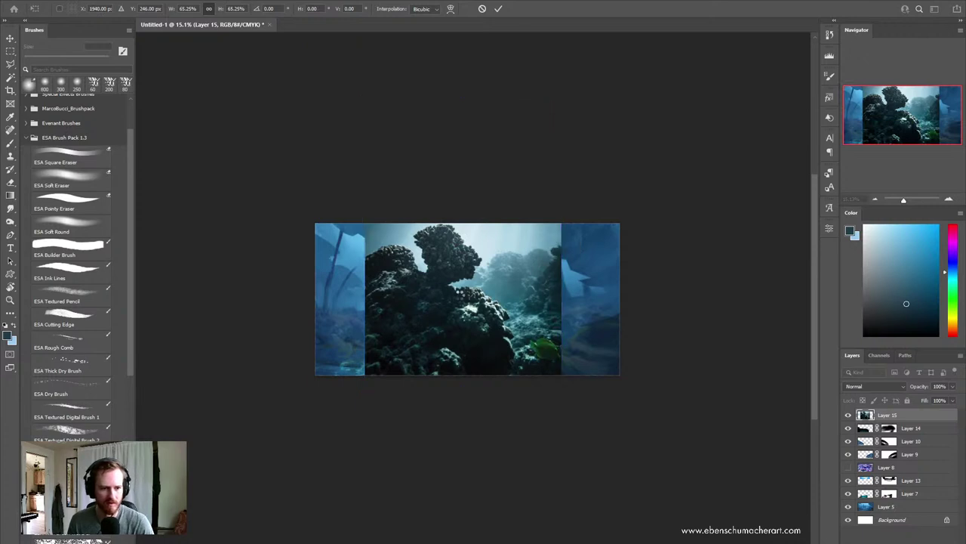
# Step: Copy the coral photo's central strip onto Layer 16 and delete the full photo Layer 15
pyautogui.press('m')
pyautogui.moveTo(620, 381); pyautogui.dragTo(332, 157)
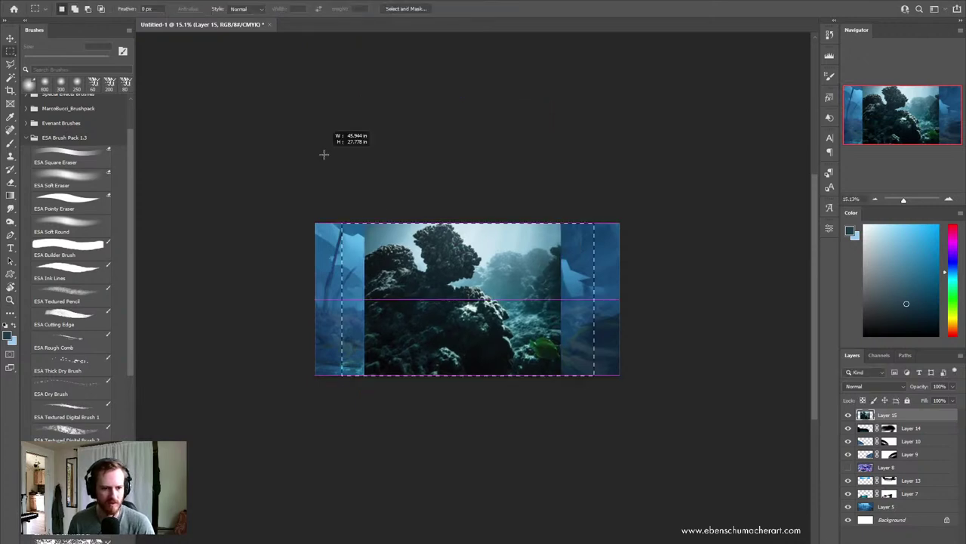
pyautogui.hotkey('ctrl', 'j')
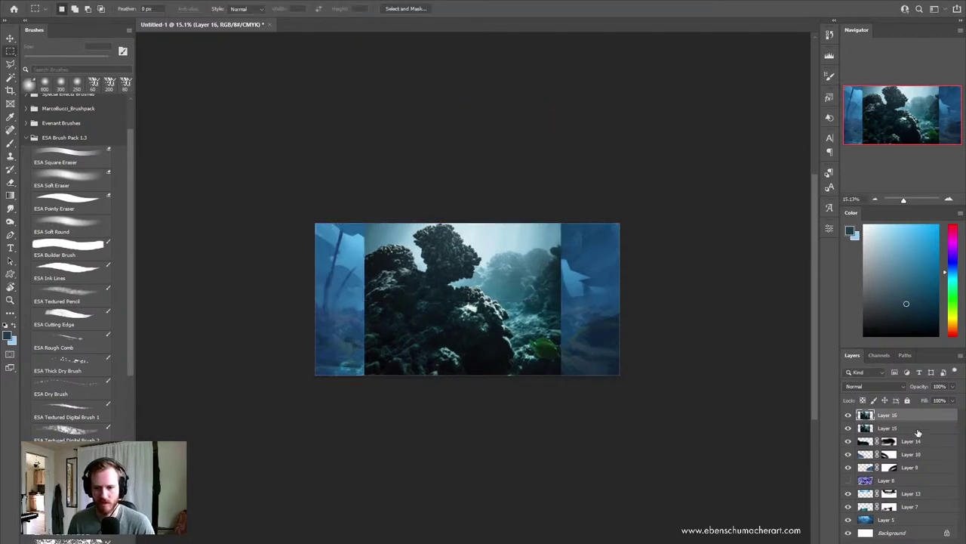
pyautogui.click(918, 431)
pyautogui.press('Delete')
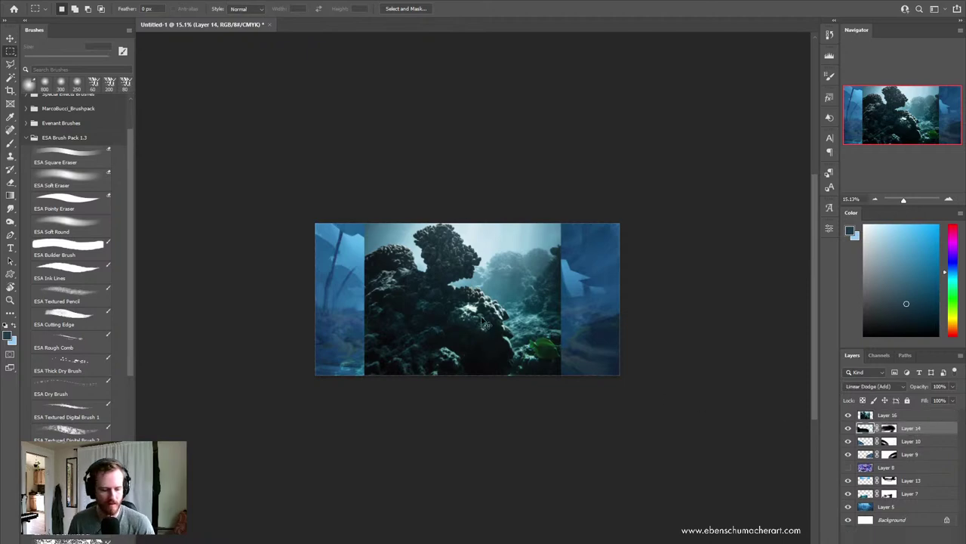
pyautogui.press('v')
pyautogui.press('z')
pyautogui.moveTo(528, 389)
pyautogui.mouseDown()
pyautogui.moveTo(684, 386)
pyautogui.moveTo(452, 344)
pyautogui.mouseUp()
pyautogui.hotkey('alt', ']')
# Step: Flip the coral strip horizontally and adjust its width
pyautogui.hotkey('ctrl', 't')
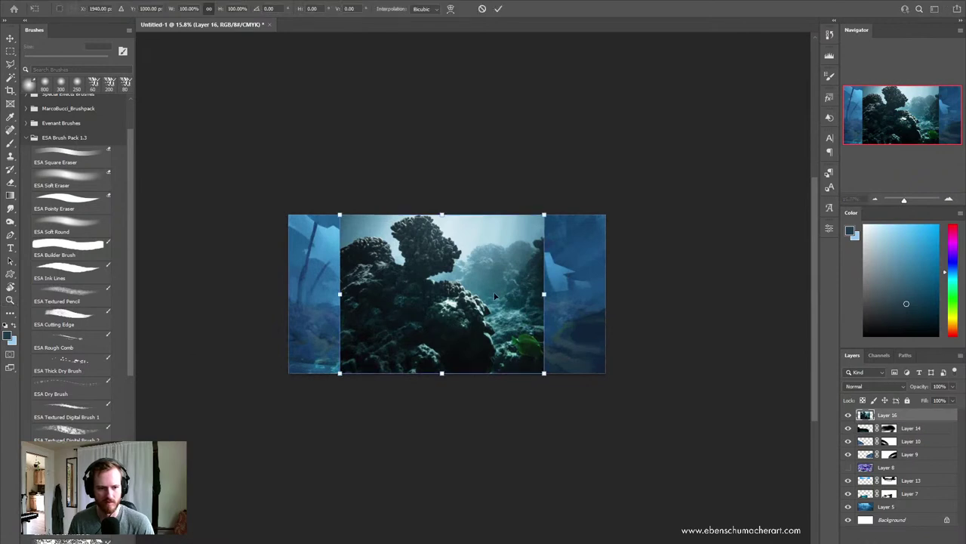
pyautogui.rightClick(494, 296)
pyautogui.click(548, 467)
pyautogui.moveTo(544, 295)
pyautogui.mouseDown()
pyautogui.moveTo(458, 293)
pyautogui.moveTo(569, 340)
pyautogui.moveTo(562, 333)
pyautogui.mouseUp()
pyautogui.moveTo(494, 327)
pyautogui.mouseDown()
pyautogui.moveTo(447, 327)
pyautogui.moveTo(456, 326)
pyautogui.mouseUp()
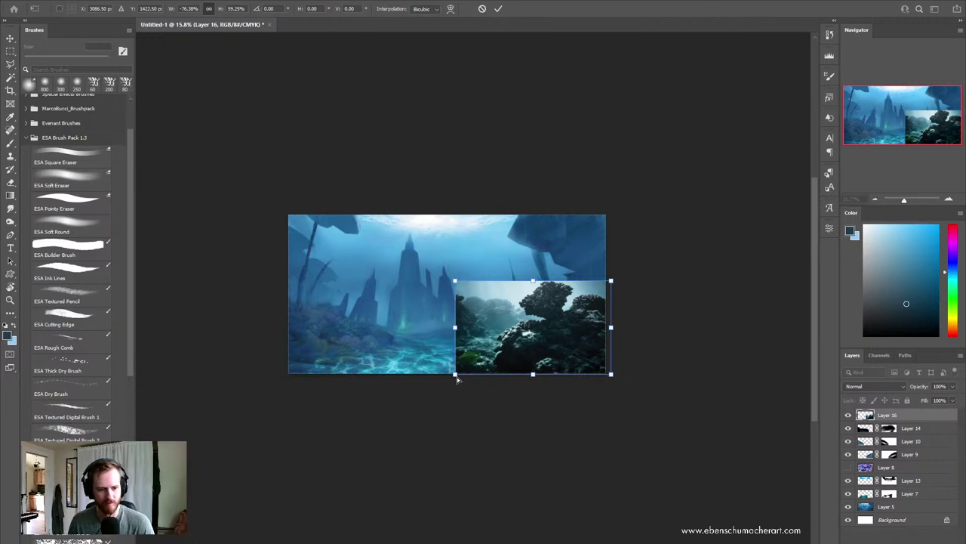
# Step: Distort the strip's corners into a slanted perspective plane in the lower-right foreground
pyautogui.moveTo(456, 374); pyautogui.dragTo(404, 396)
pyautogui.moveTo(610, 374); pyautogui.dragTo(638, 392)
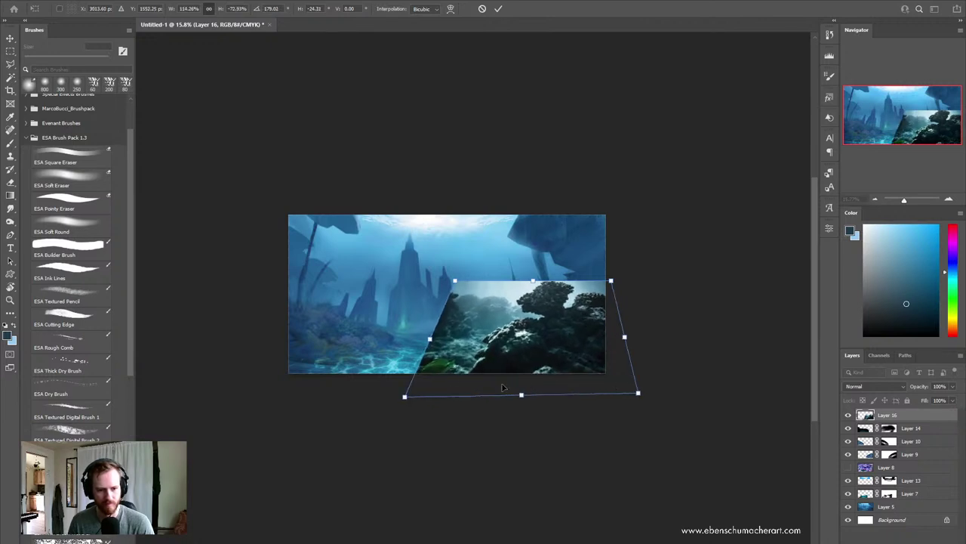
pyautogui.moveTo(401, 403); pyautogui.dragTo(383, 402)
pyautogui.moveTo(454, 281); pyautogui.dragTo(475, 283)
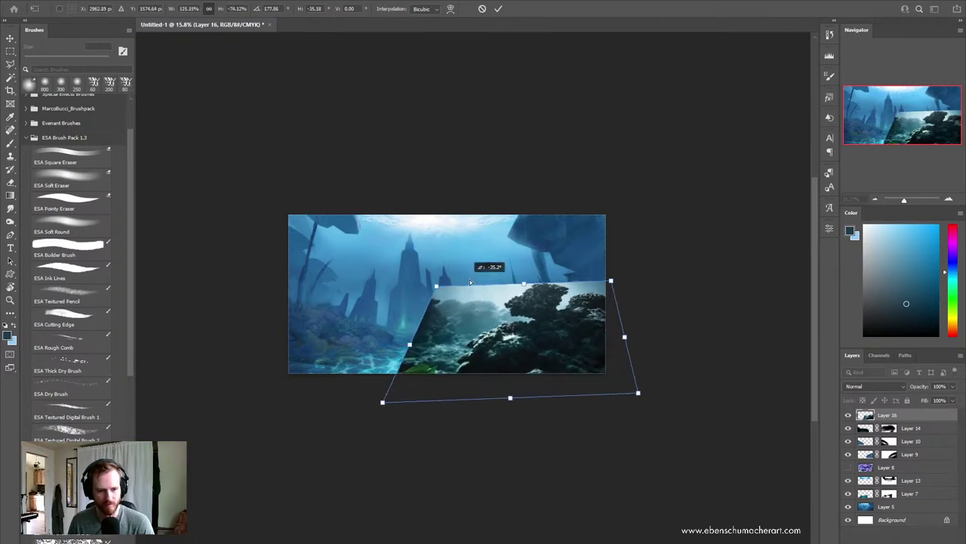
pyautogui.moveTo(611, 281); pyautogui.dragTo(608, 289)
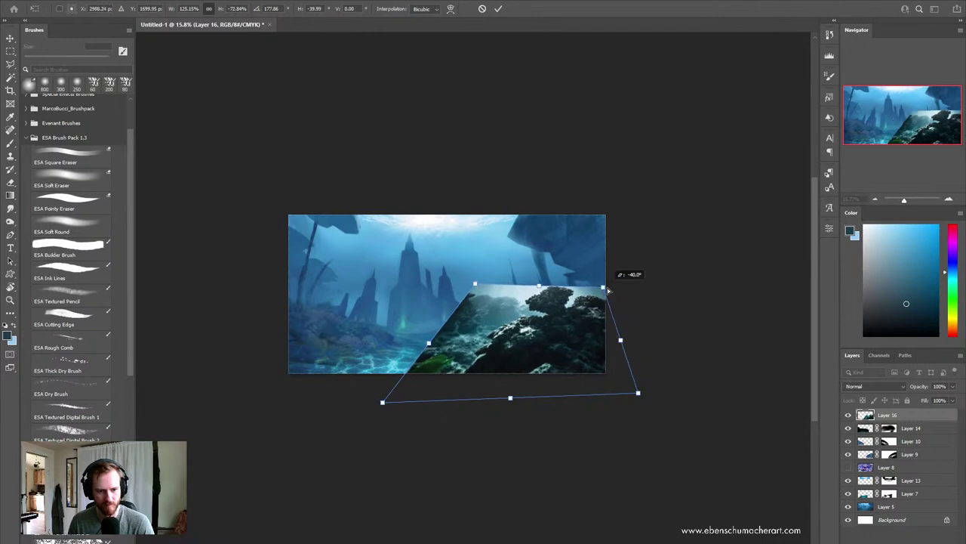
pyautogui.moveTo(474, 283); pyautogui.dragTo(487, 288)
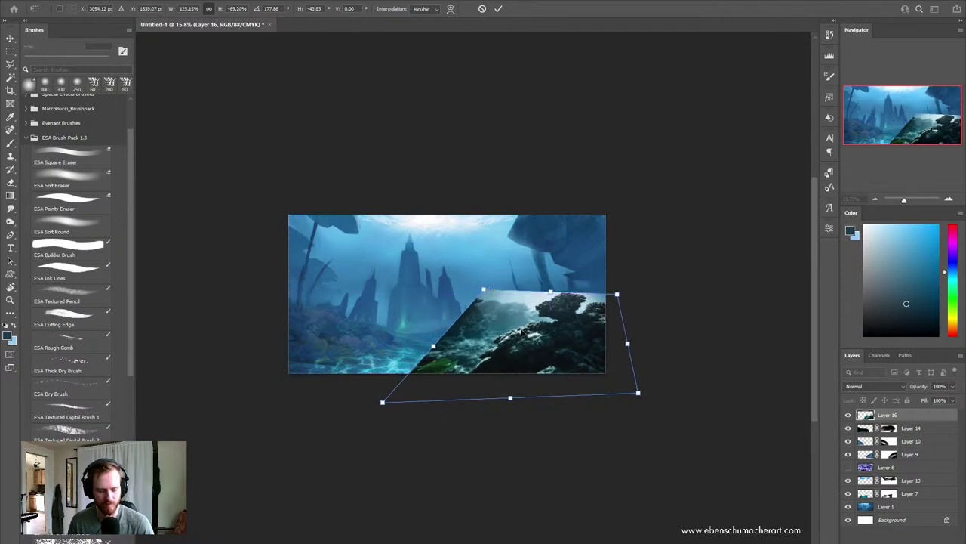
pyautogui.moveTo(530, 321)
pyautogui.mouseDown()
pyautogui.moveTo(540, 336)
pyautogui.moveTo(522, 341)
pyautogui.mouseUp()
pyautogui.press('Return')
pyautogui.press('z')
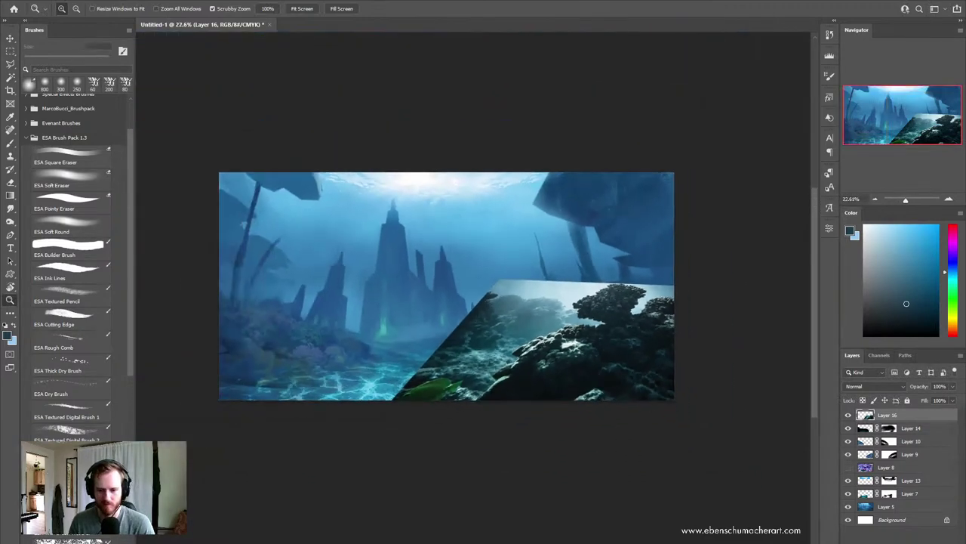
# Step: Add a white mask to Layer 16 and trial a Magic Wand selection of the dark coral rock
pyautogui.hotkey('ctrl', 'm')
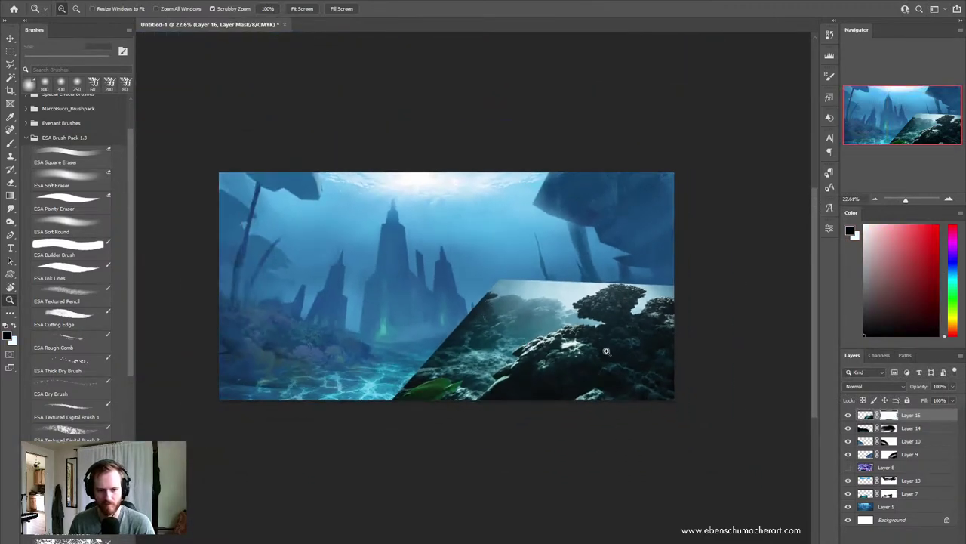
pyautogui.moveTo(552, 337); pyautogui.dragTo(562, 337)
pyautogui.press('w')
pyautogui.click(543, 356)
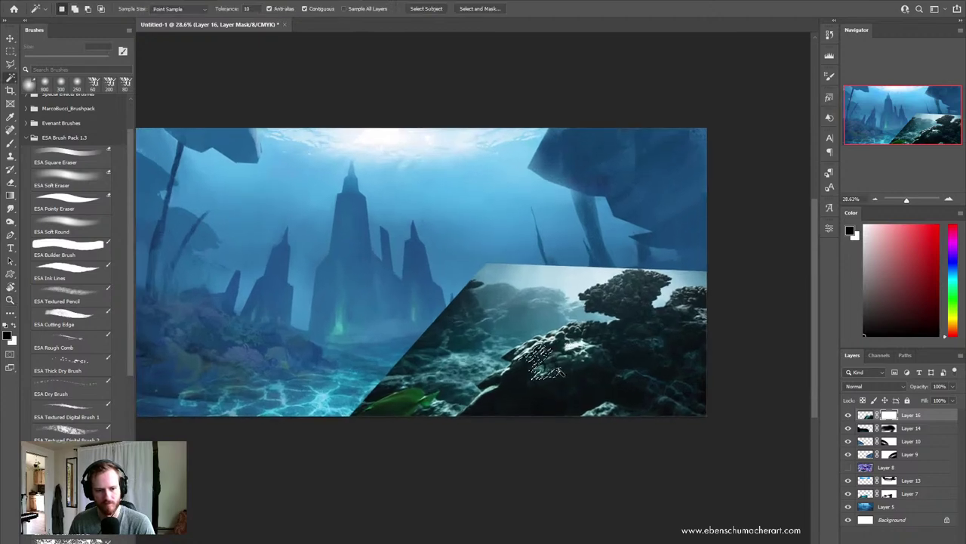
pyautogui.keyDown('shift'); pyautogui.click(573, 352); pyautogui.keyUp('shift')
pyautogui.keyDown('shift'); pyautogui.click(544, 345); pyautogui.keyUp('shift')
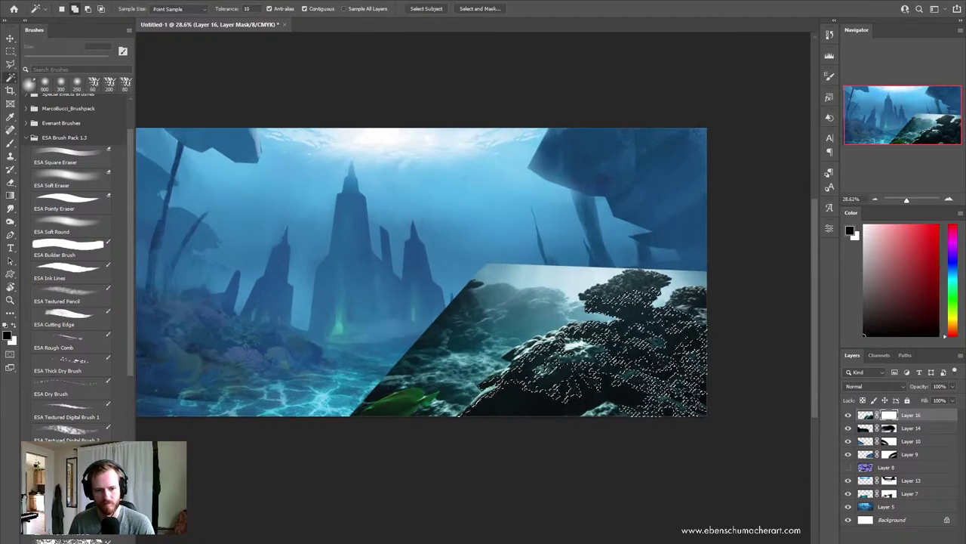
pyautogui.hotkey('ctrl', 'd')
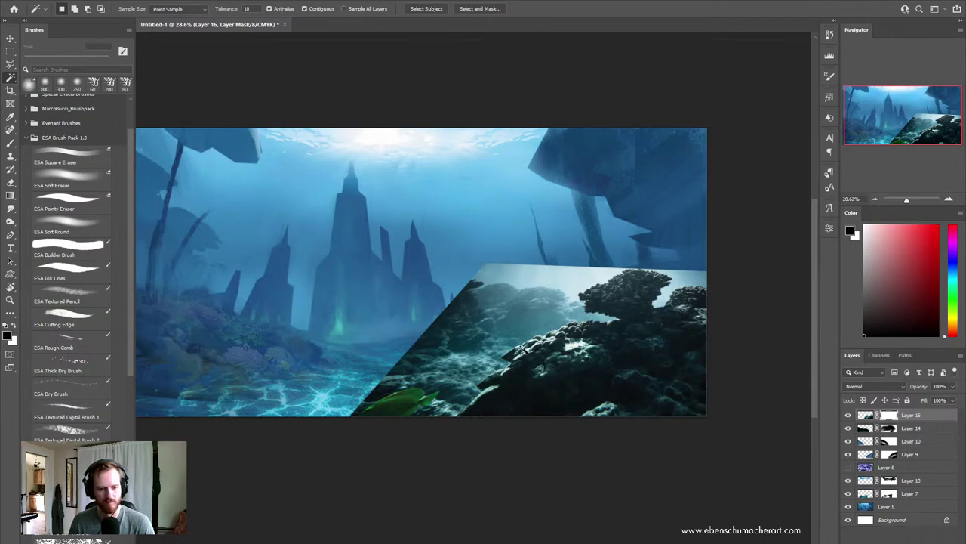
# Step: Trial an Object Selection around the coral rocks on the layer image, then cancel it
pyautogui.rightClick(10, 78)
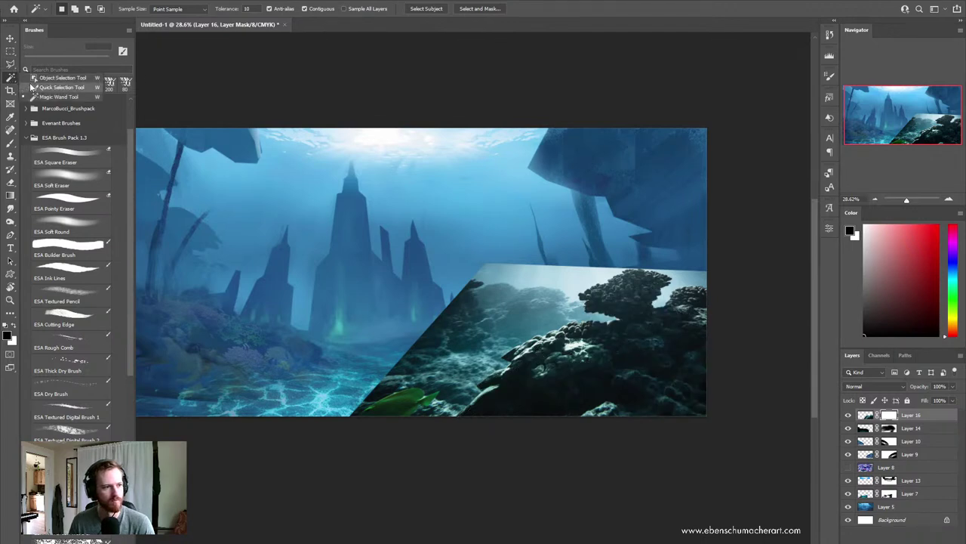
pyautogui.click(33, 78)
pyautogui.click(865, 415)
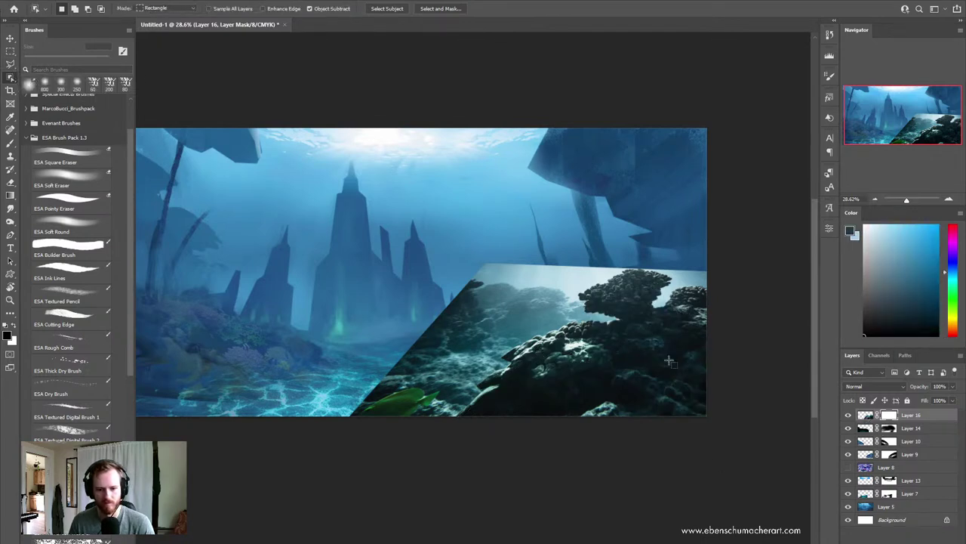
pyautogui.moveTo(434, 257); pyautogui.dragTo(761, 484)
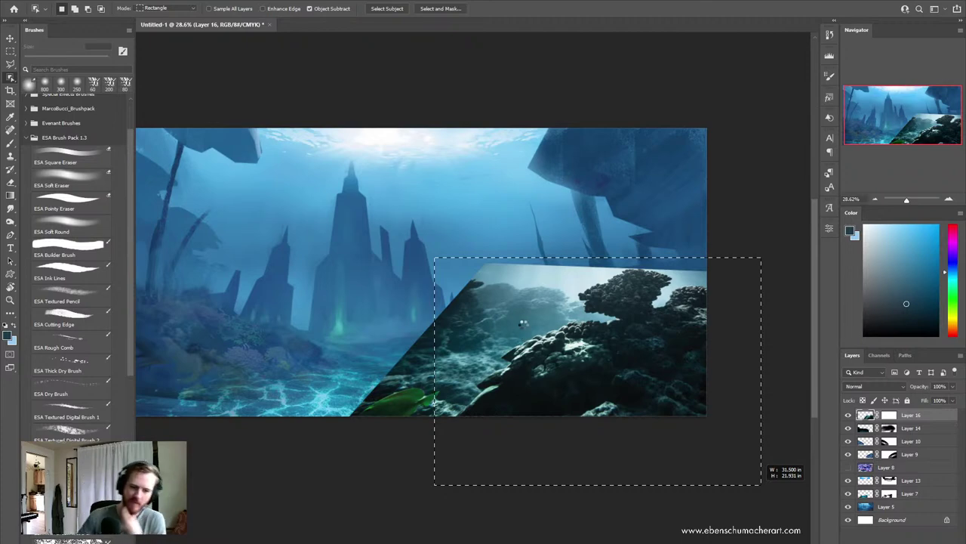
pyautogui.hotkey('ctrl', 'd')
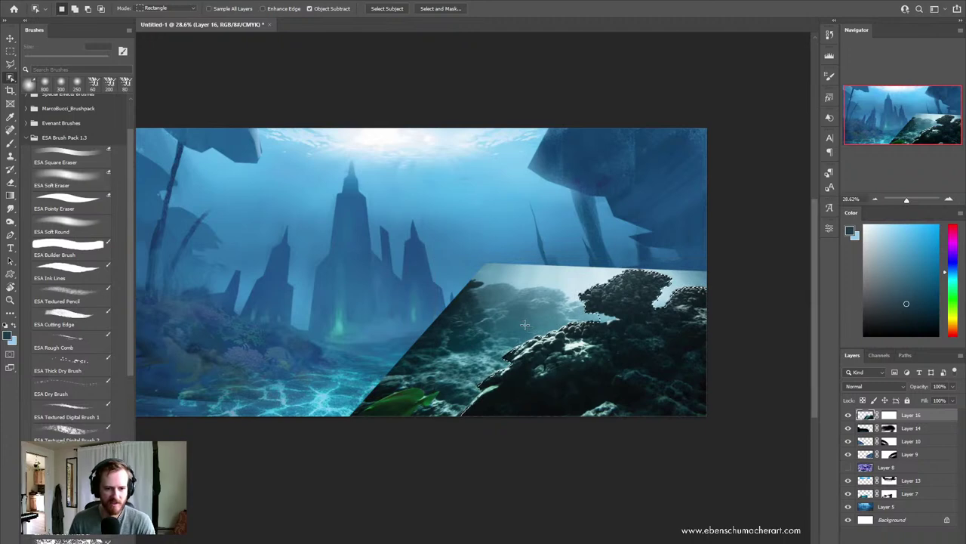
pyautogui.press('z')
pyautogui.moveTo(616, 354); pyautogui.dragTo(630, 363)
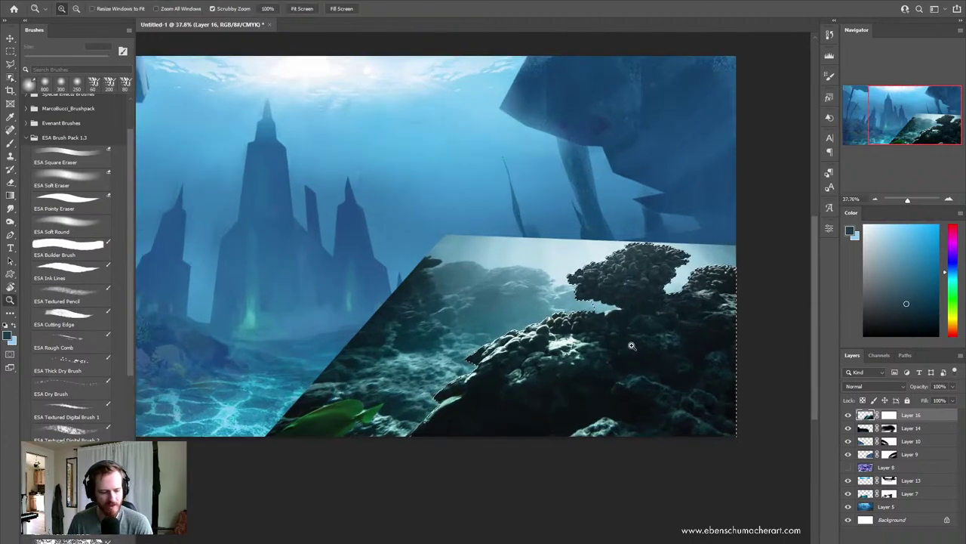
pyautogui.moveTo(690, 394); pyautogui.dragTo(684, 395)
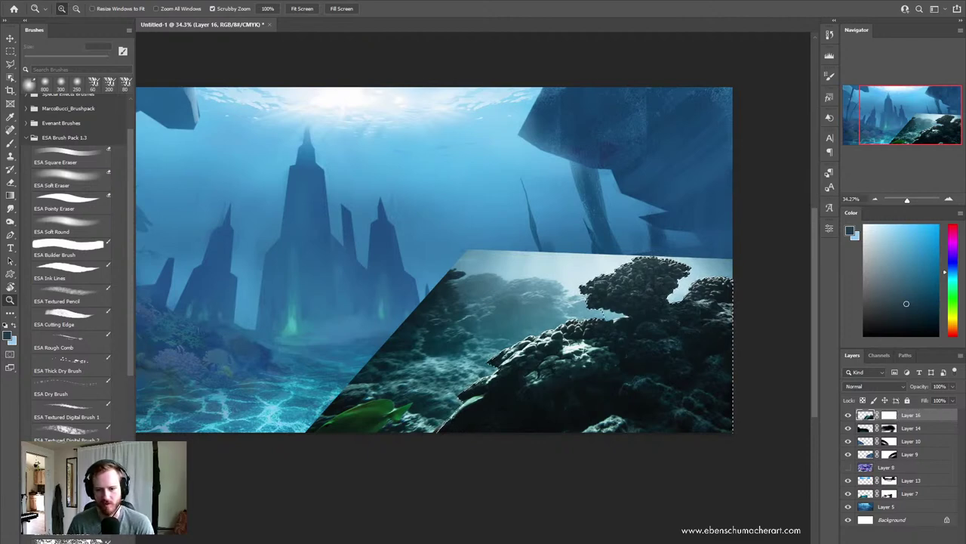
# Step: On Layer 16's mask, try revealing reef texture with the white soft brush, then undo it
pyautogui.click(891, 415)
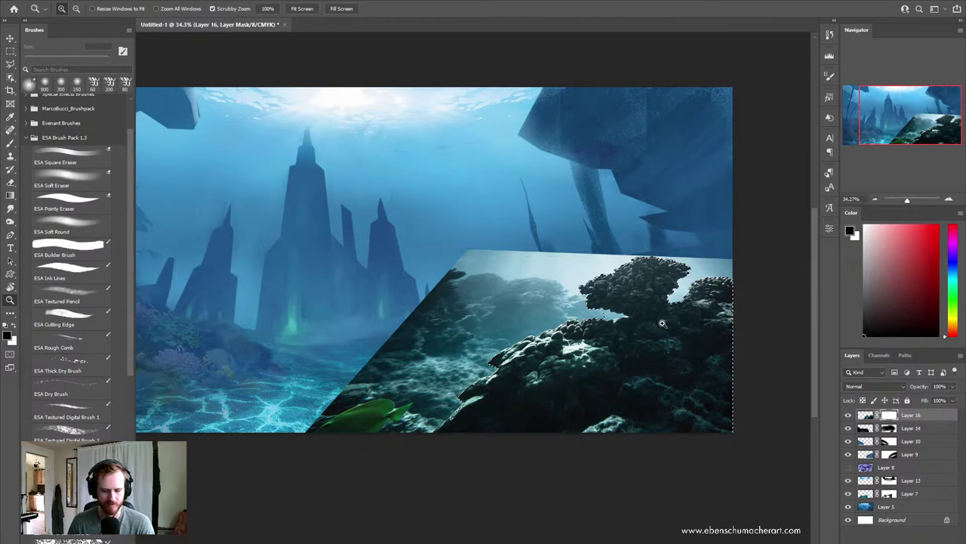
pyautogui.press('b')
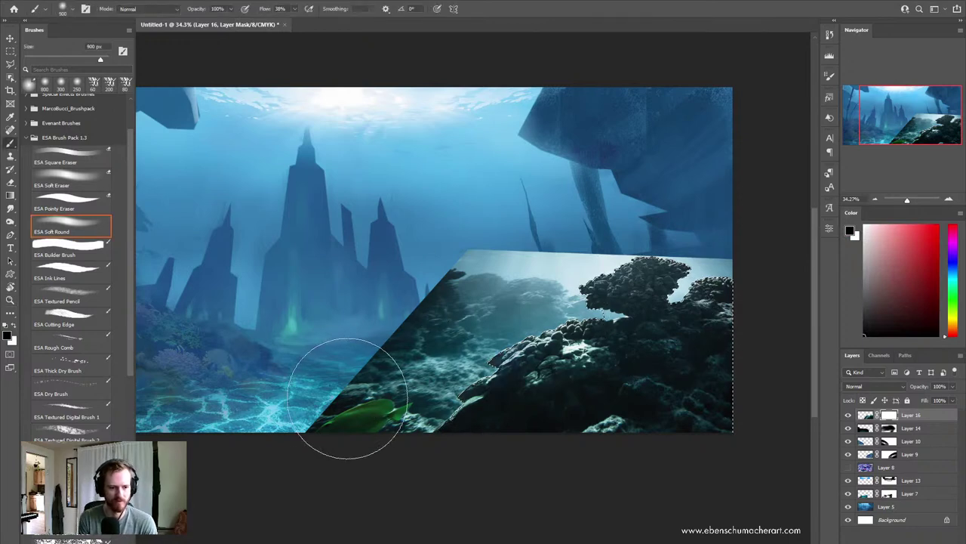
pyautogui.press('c')
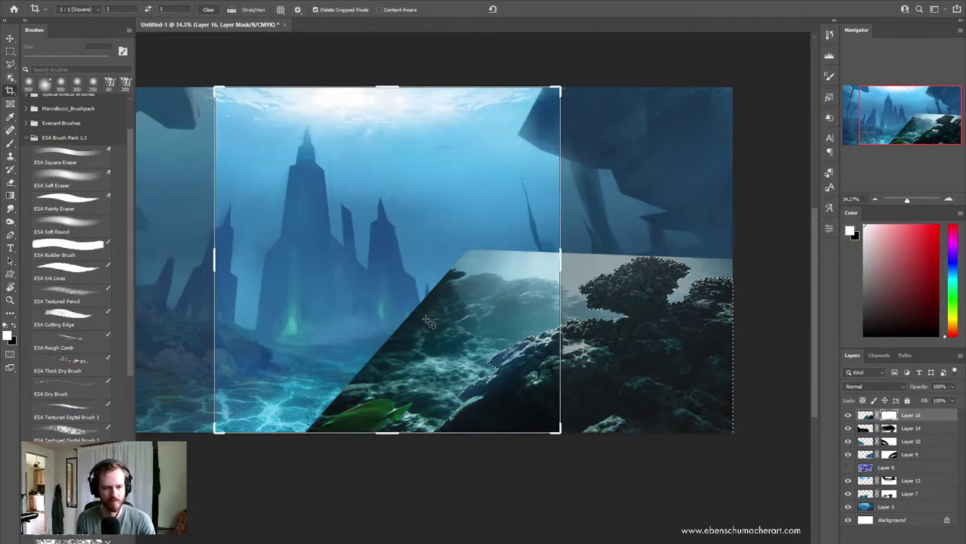
pyautogui.press('Escape')
pyautogui.press('b')
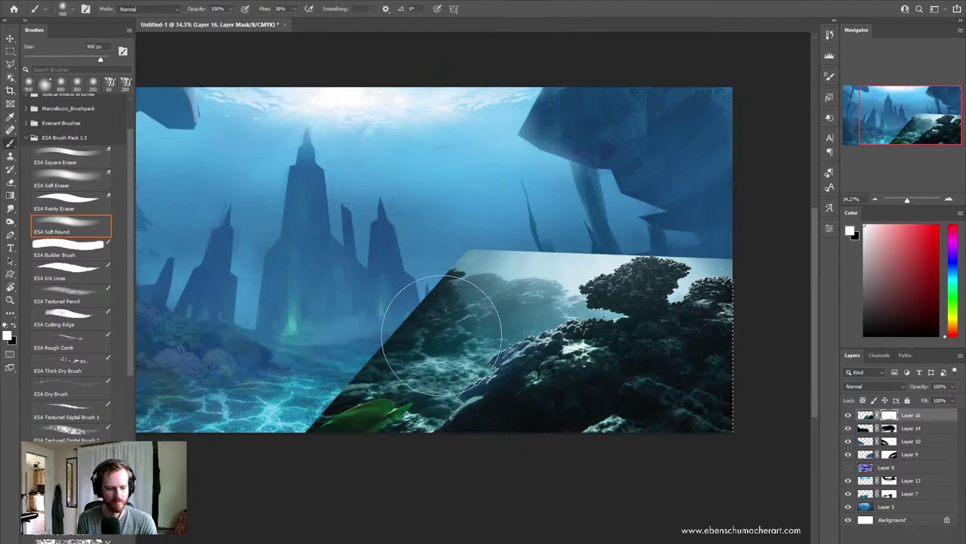
pyautogui.press('x')
pyautogui.moveTo(524, 302); pyautogui.dragTo(450, 301)
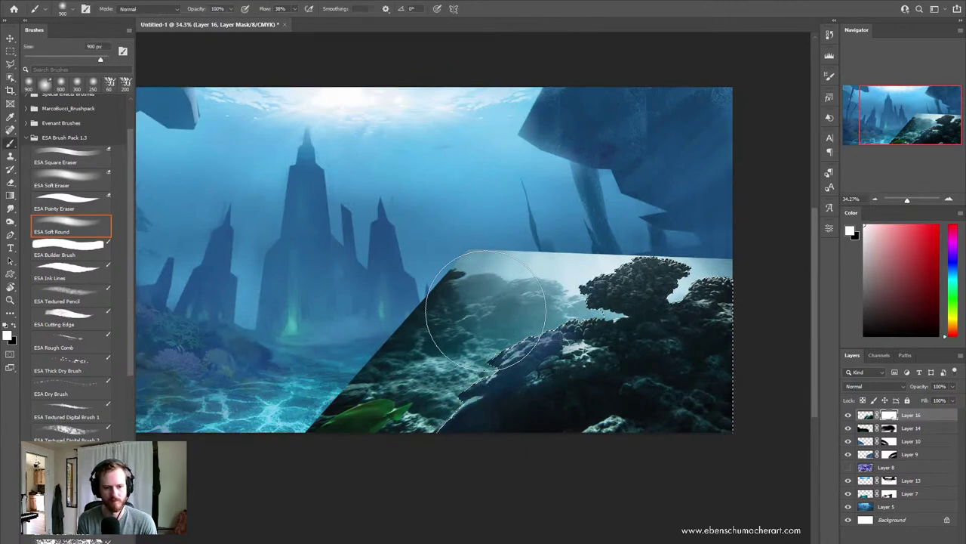
pyautogui.hotkey('ctrl', 'z')
pyautogui.hotkey('ctrl', 'z')
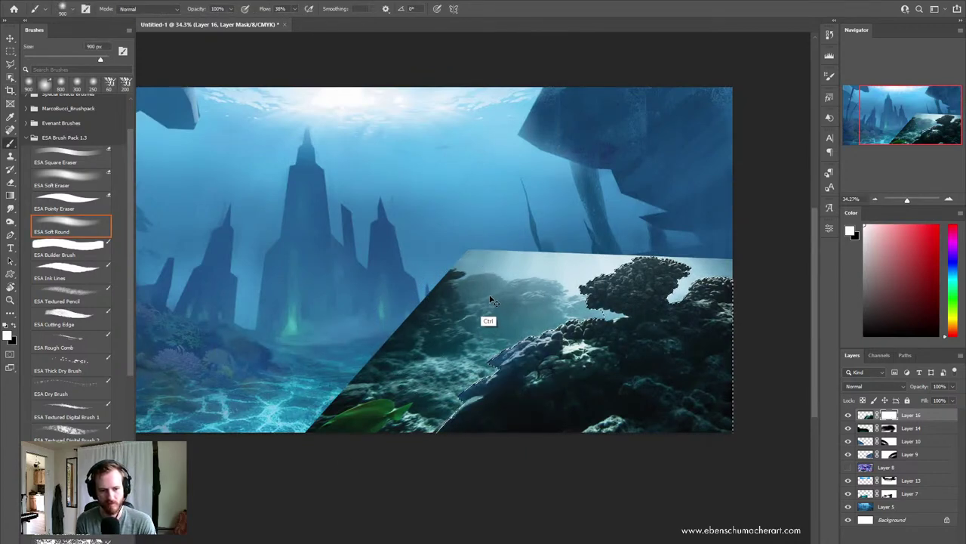
# Step: Paint black on the mask to hide the reef's hard lower-left edge
pyautogui.hotkey('ctrl', 'a')
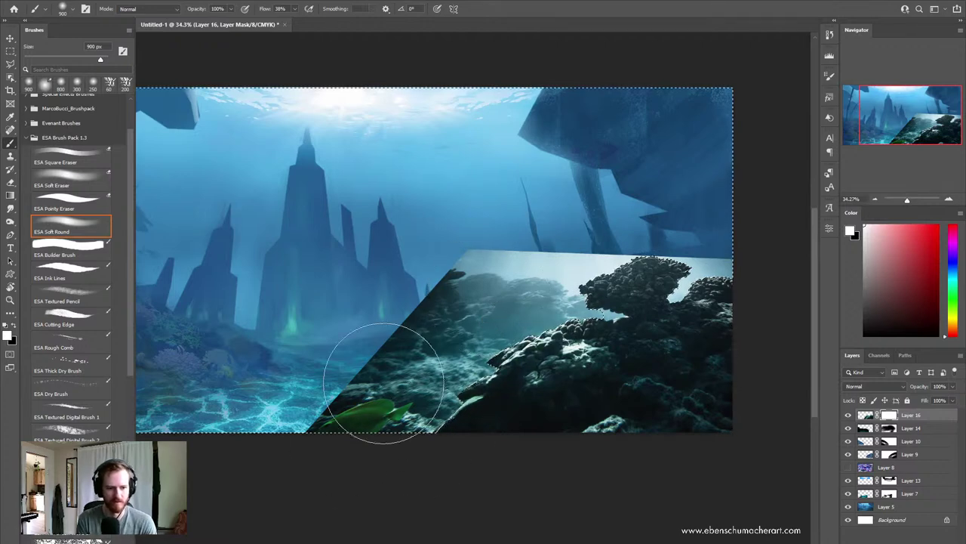
pyautogui.press('x')
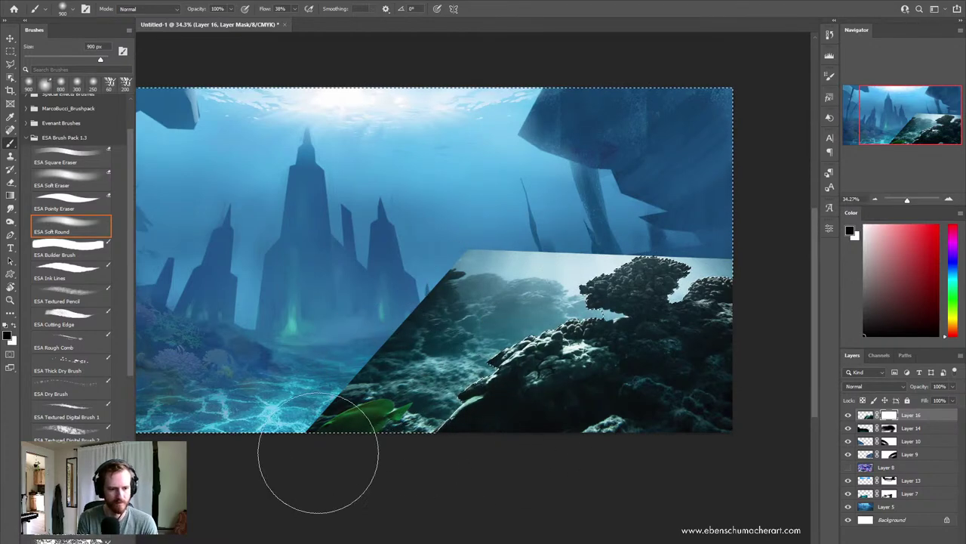
pyautogui.moveTo(320, 459)
pyautogui.mouseDown()
pyautogui.moveTo(417, 388)
pyautogui.moveTo(453, 345)
pyautogui.moveTo(705, 254)
pyautogui.moveTo(658, 345)
pyautogui.mouseUp()
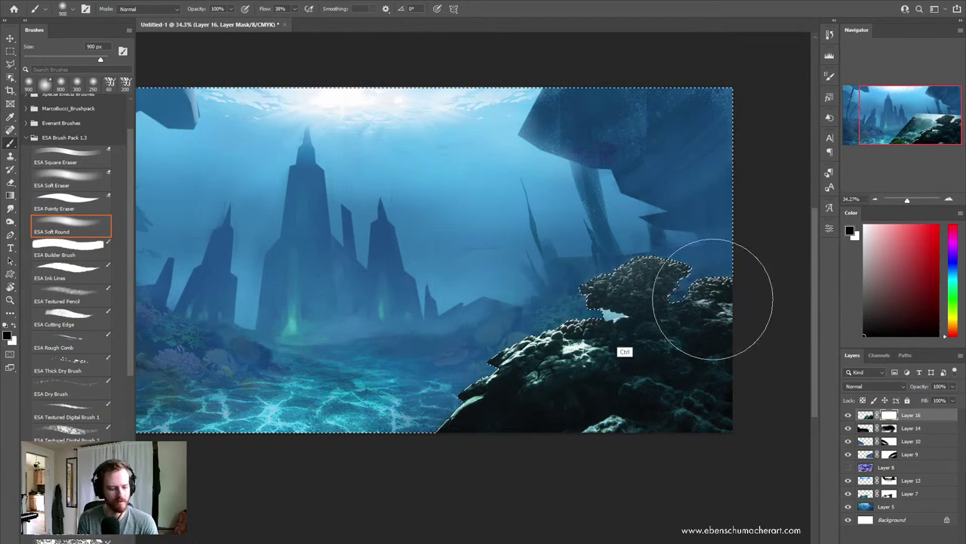
pyautogui.press('z')
pyautogui.moveTo(604, 332); pyautogui.dragTo(583, 337)
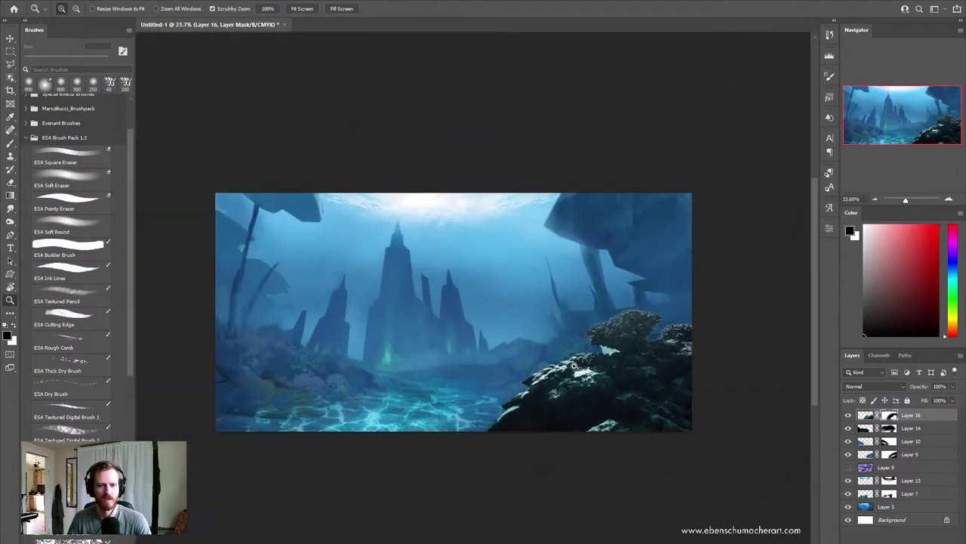
pyautogui.moveTo(583, 338); pyautogui.dragTo(586, 391)
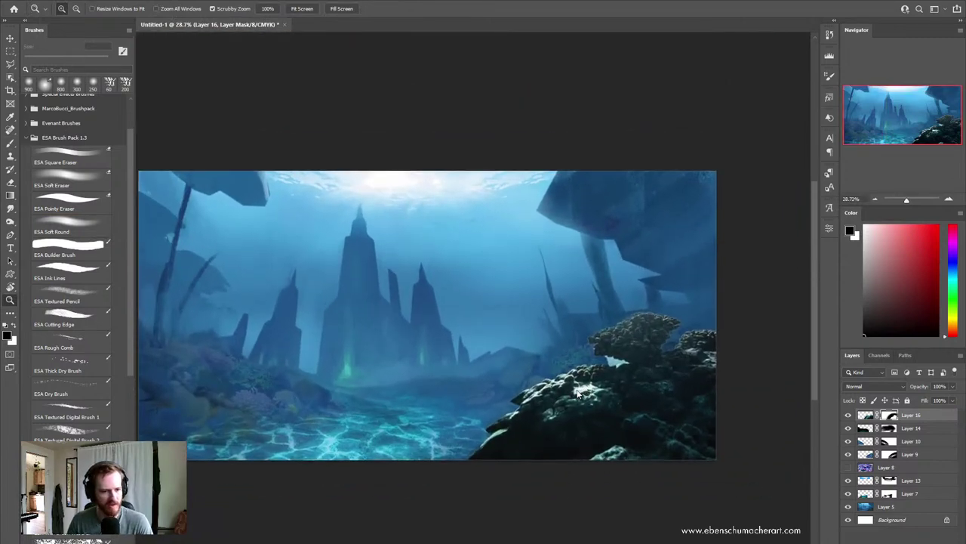
# Step: Save the painting as Live Stream #40.psd in Art Videos > Live Streams > PSDs
pyautogui.hotkey('ctrl', 's')
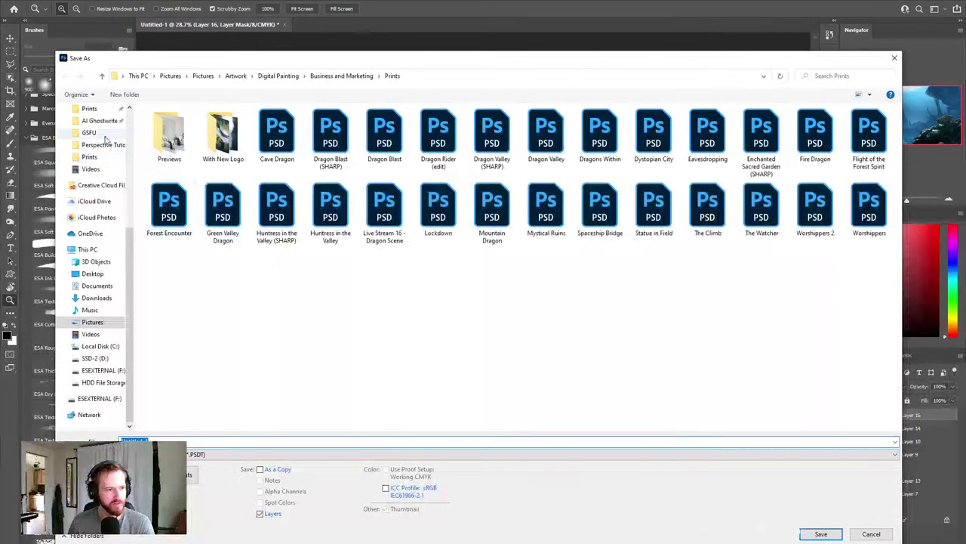
pyautogui.scroll(3, 114, 226)
pyautogui.scroll(3, 104, 204)
pyautogui.scroll(2, 103, 204)
pyautogui.scroll(2, 104, 204)
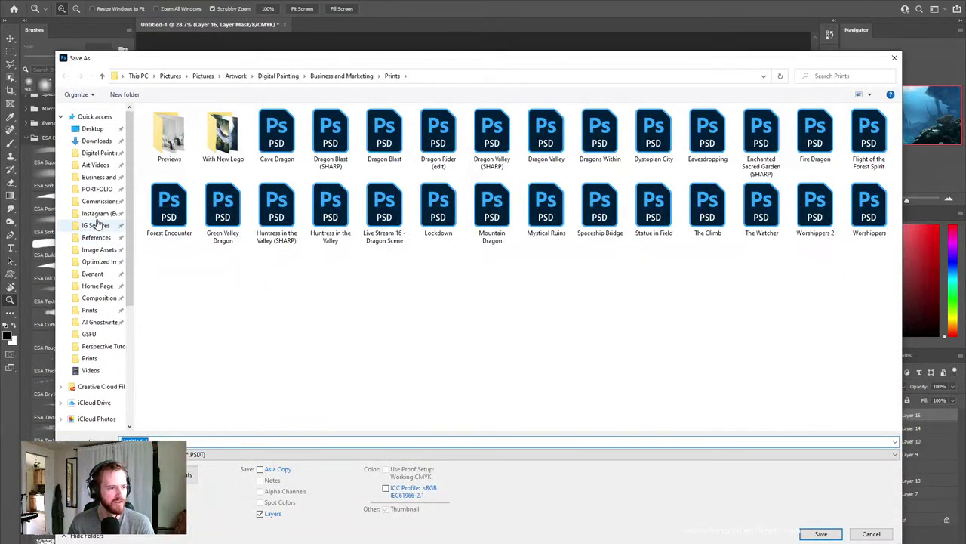
pyautogui.click(95, 165)
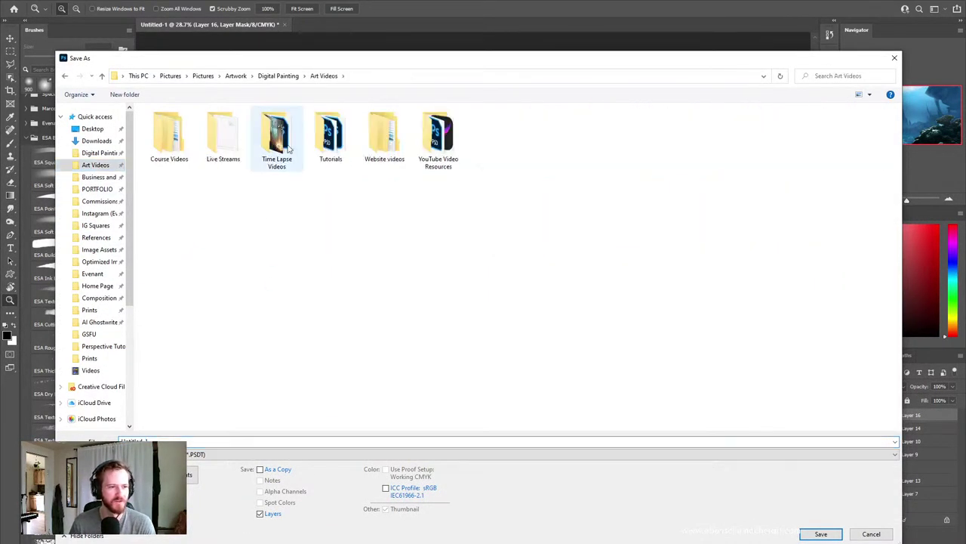
pyautogui.click(234, 157)
pyautogui.doubleClick(234, 157)
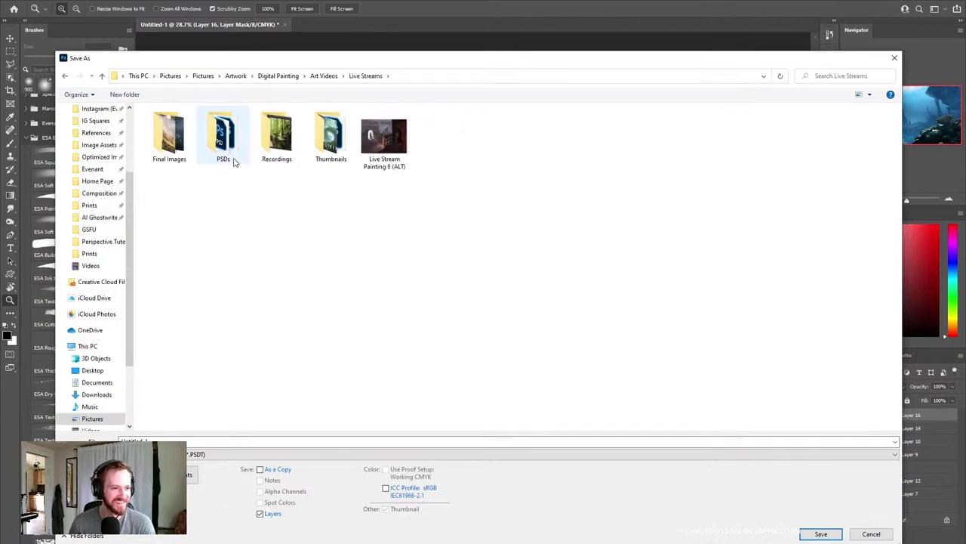
pyautogui.click(233, 157)
pyautogui.press('Return')
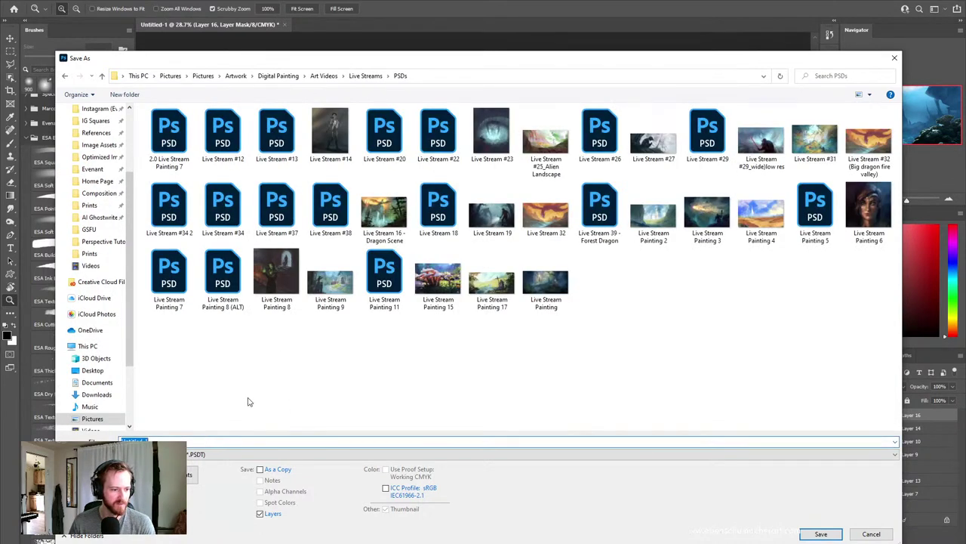
pyautogui.write('Live Stream')
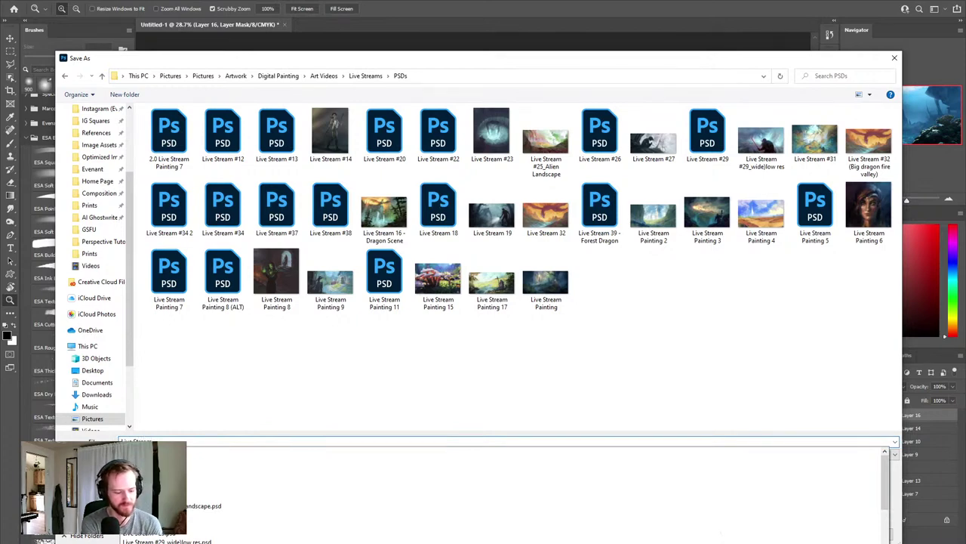
pyautogui.press('Return')
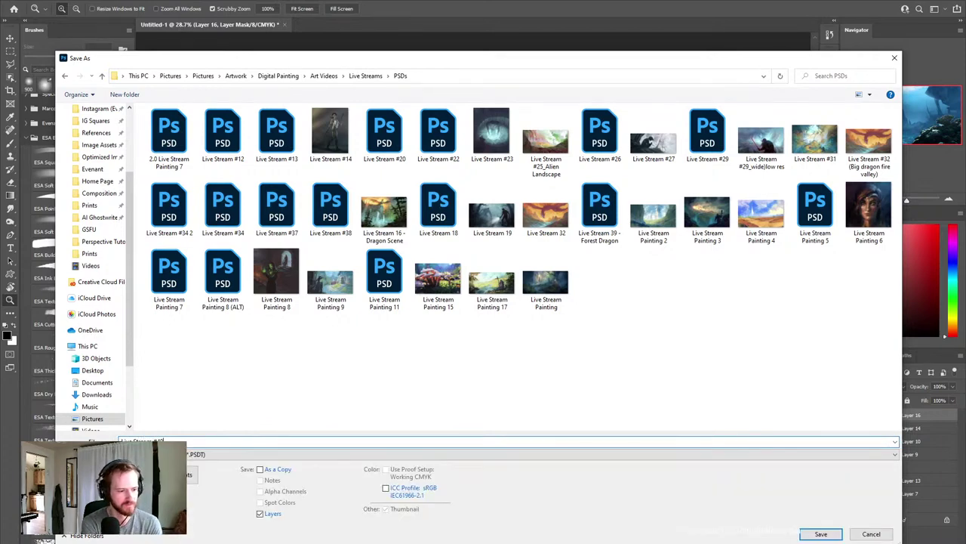
pyautogui.press('Return')
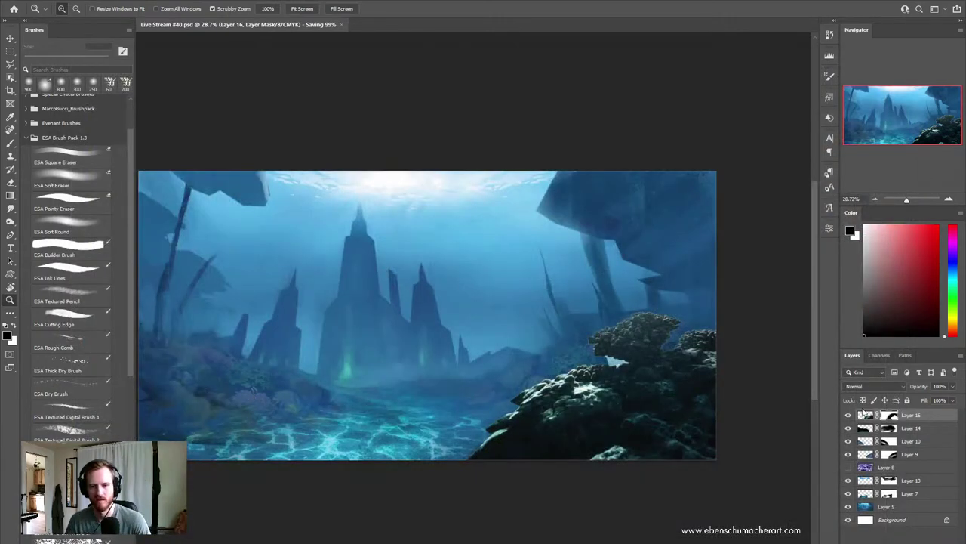
# Step: Open the Levels adjustment on Layer 16's coral image
pyautogui.moveTo(467, 361)
pyautogui.mouseDown()
pyautogui.moveTo(478, 387)
pyautogui.moveTo(536, 394)
pyautogui.mouseUp()
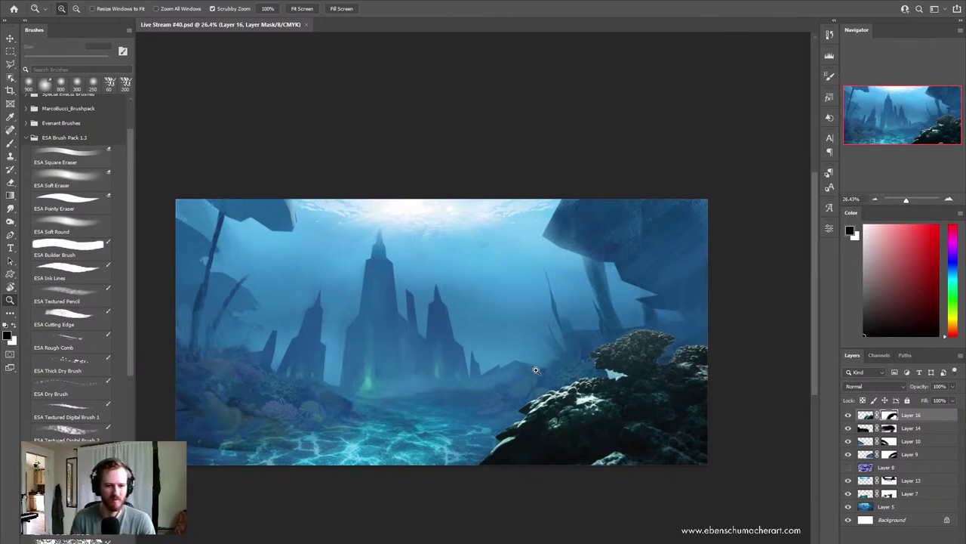
pyautogui.click(862, 416)
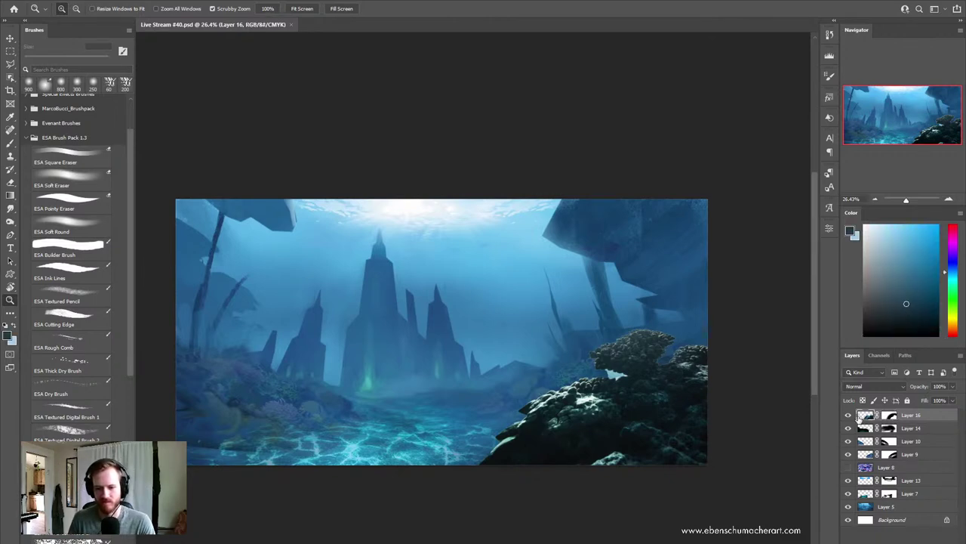
pyautogui.moveTo(632, 400); pyautogui.dragTo(649, 401)
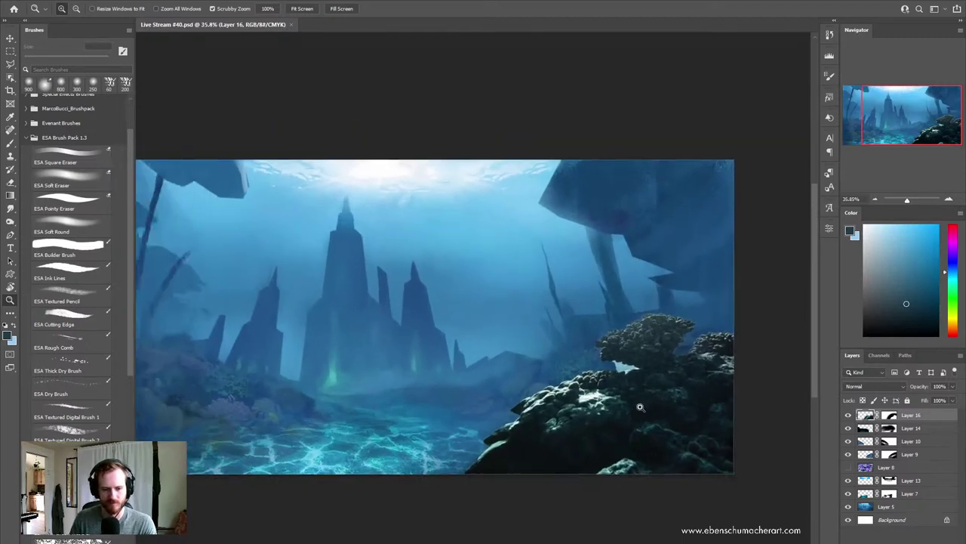
pyautogui.hotkey('ctrl', 'l')
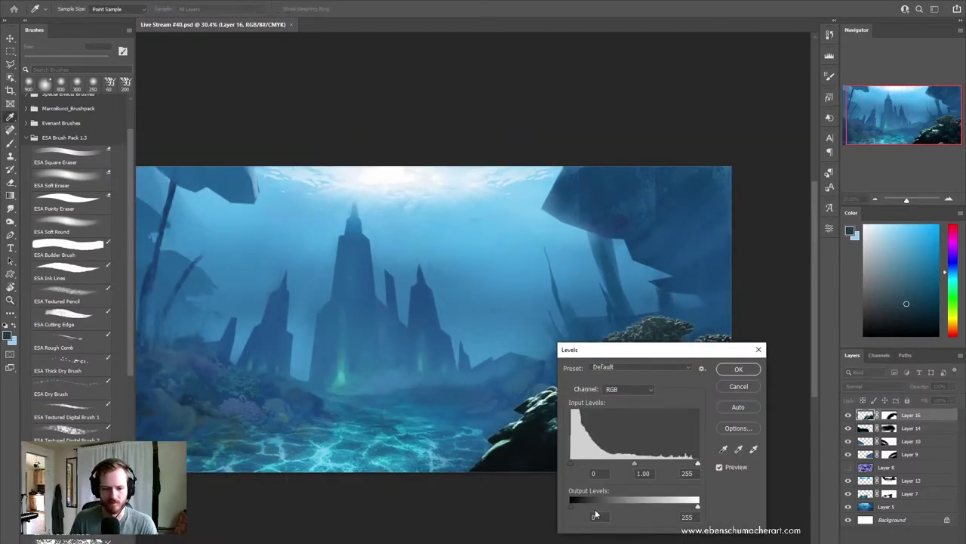
# Step: Apply Levels dimming highlights and lifting shadows, then discard a trial +44 hue shift
pyautogui.moveTo(698, 506); pyautogui.dragTo(642, 506)
pyautogui.moveTo(572, 505); pyautogui.dragTo(586, 510)
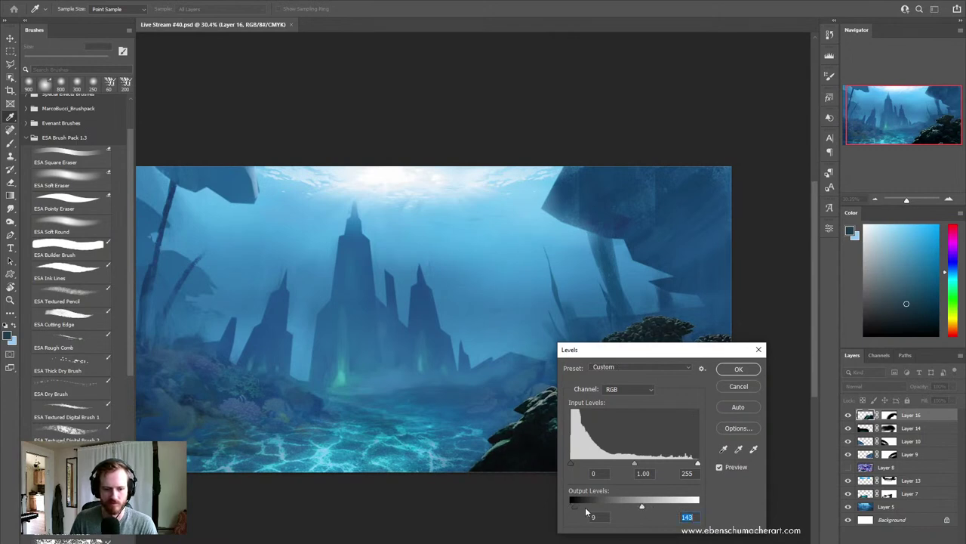
pyautogui.click(580, 509)
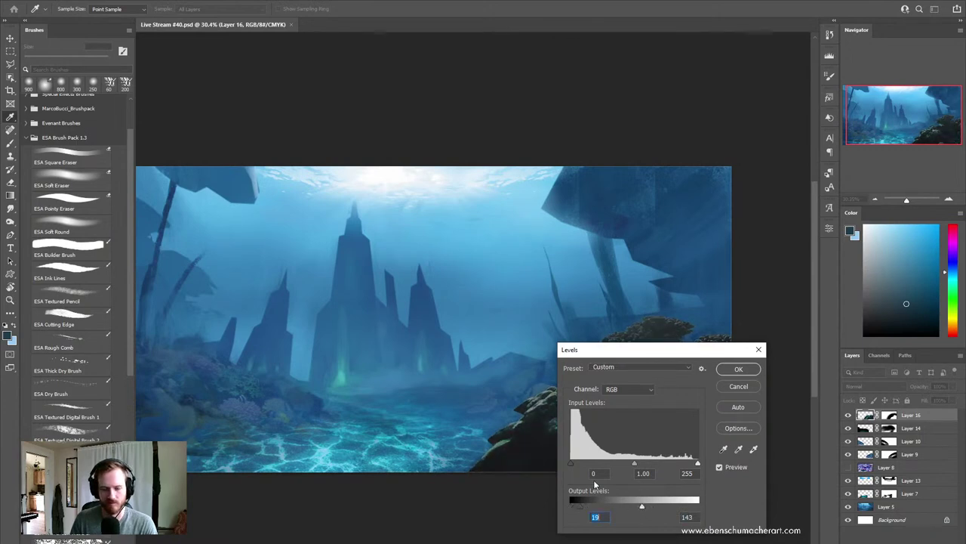
pyautogui.click(731, 370)
pyautogui.hotkey('ctrl', 'u')
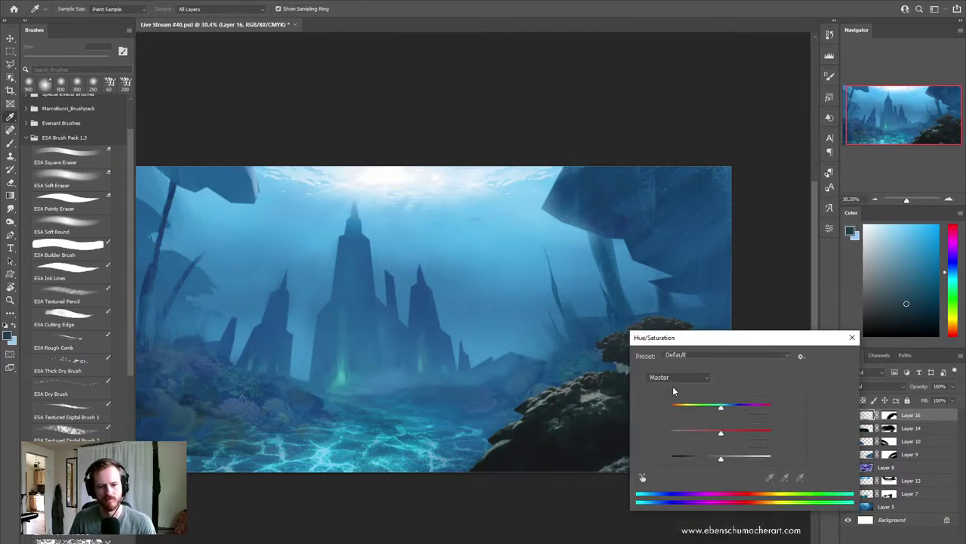
pyautogui.moveTo(717, 409); pyautogui.dragTo(744, 409)
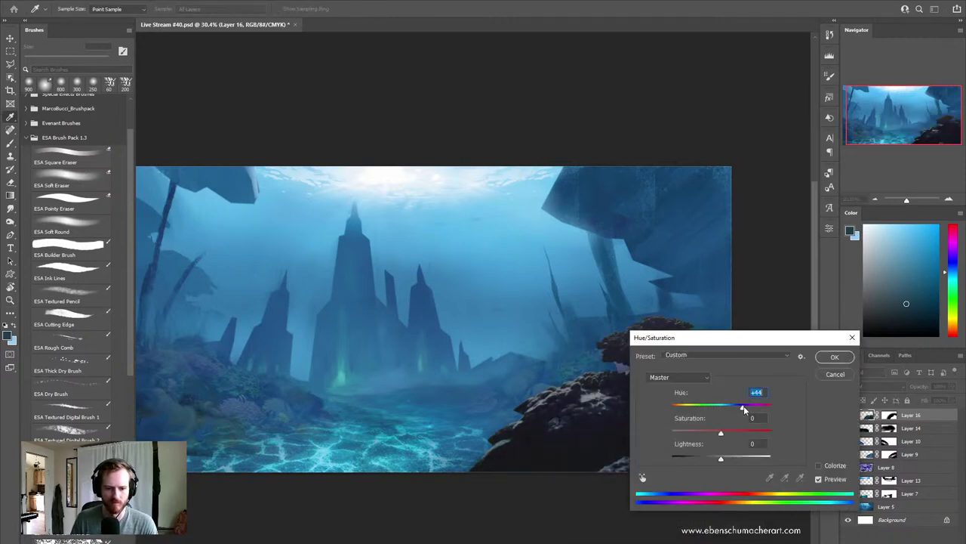
pyautogui.click(840, 374)
# Step: Apply Color Balance: shadows toward cyan-blue, highlights Cyan-Red -31 and Yellow-Blue -1
pyautogui.hotkey('ctrl', 'b')
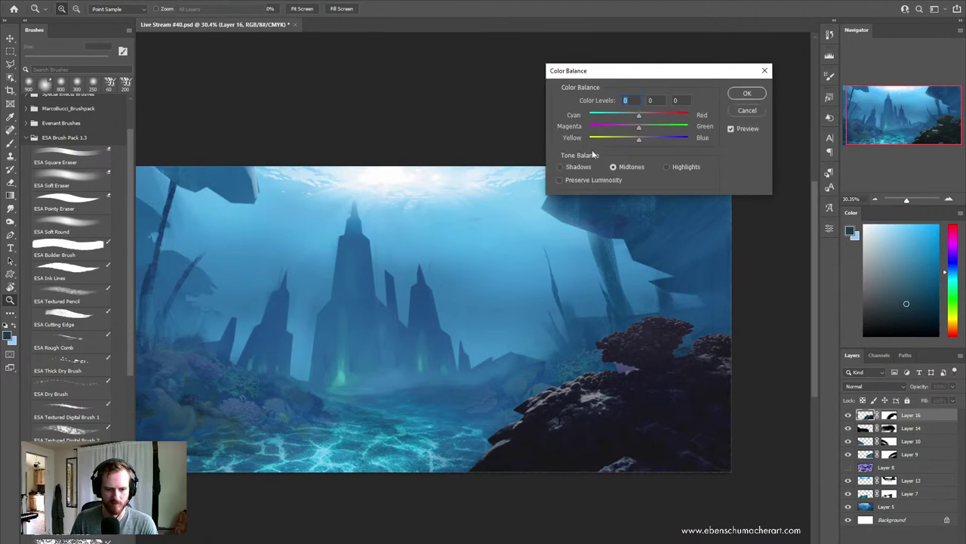
pyautogui.click(617, 114)
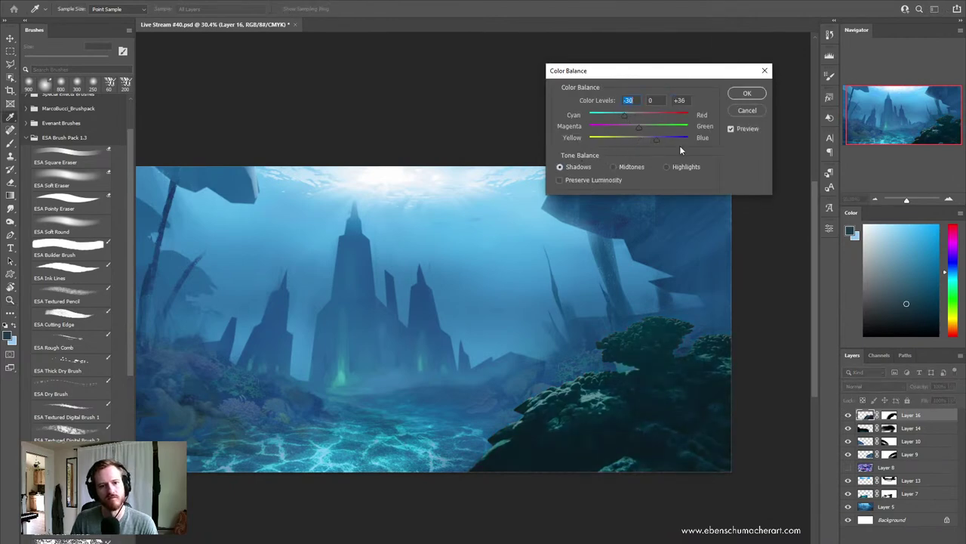
pyautogui.moveTo(664, 139); pyautogui.dragTo(676, 141)
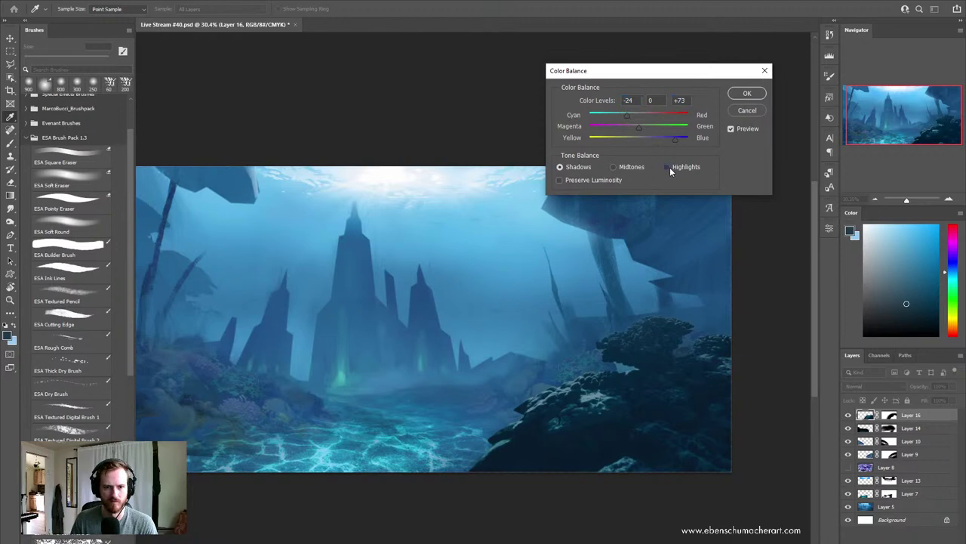
pyautogui.click(667, 167)
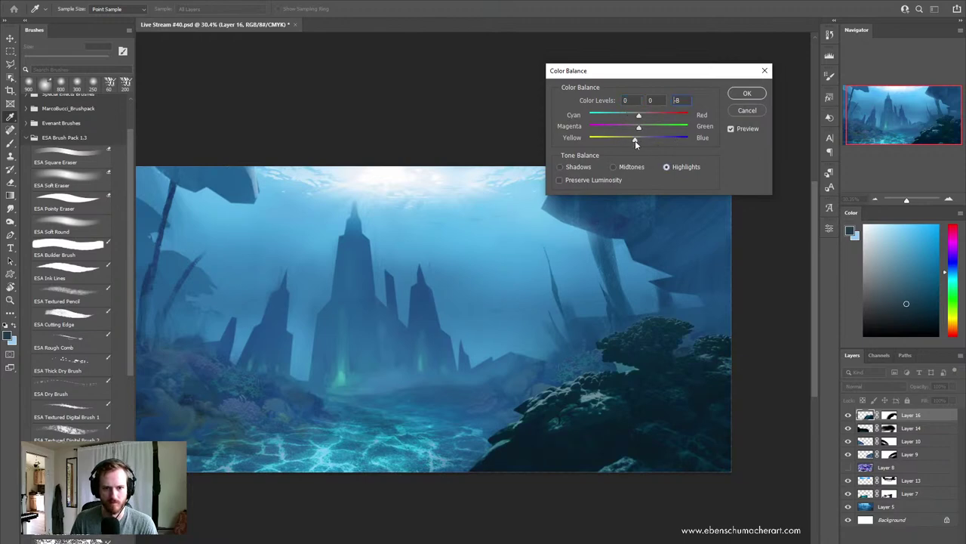
pyautogui.press('Down')
pyautogui.moveTo(638, 115); pyautogui.dragTo(629, 115)
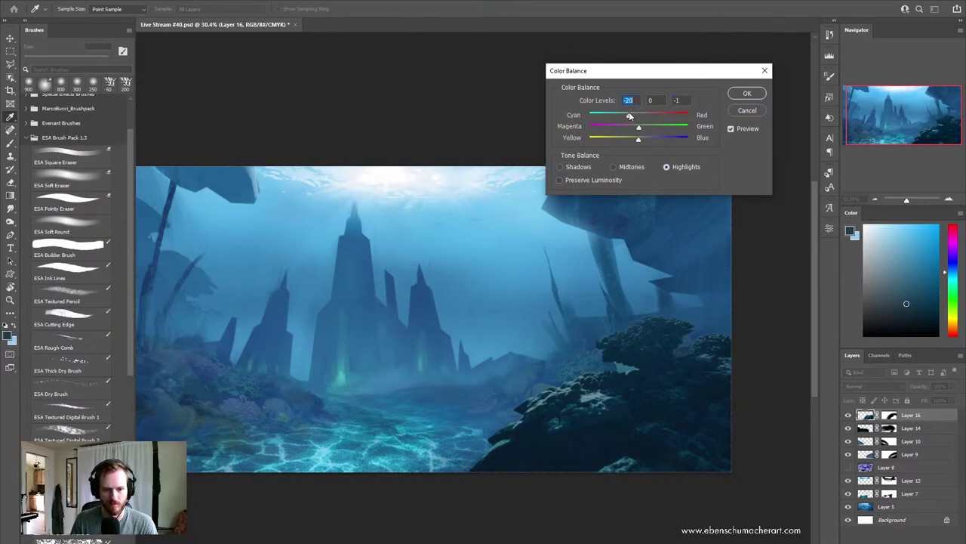
pyautogui.click(621, 115)
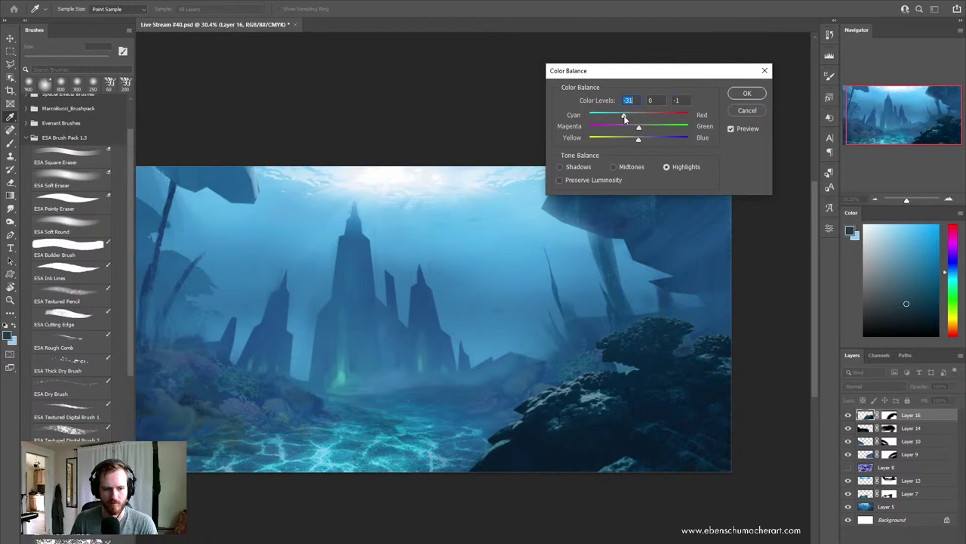
pyautogui.click(746, 93)
pyautogui.moveTo(582, 417)
pyautogui.mouseDown()
pyautogui.moveTo(609, 411)
pyautogui.moveTo(617, 426)
pyautogui.mouseUp()
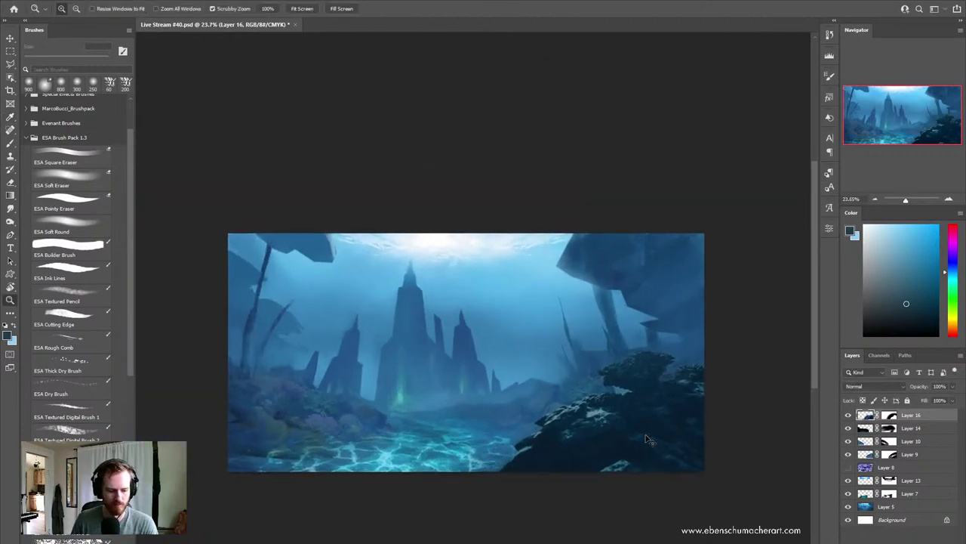
# Step: Warp Layer 16's rock mass to sweep further left and down across the foreground seabed
pyautogui.hotkey('ctrl', 't')
pyautogui.moveTo(627, 490)
pyautogui.mouseDown()
pyautogui.moveTo(464, 447)
pyautogui.moveTo(427, 492)
pyautogui.mouseUp()
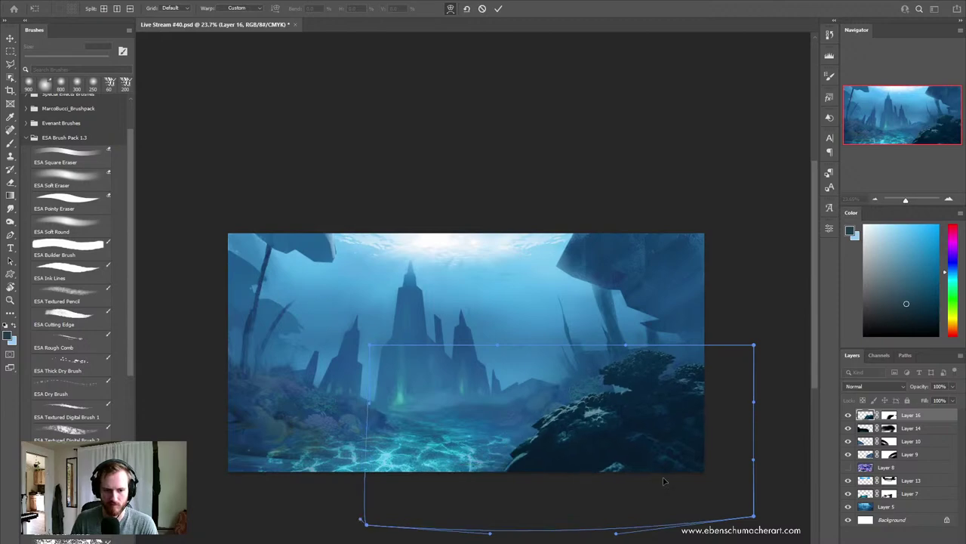
pyautogui.moveTo(693, 452); pyautogui.dragTo(669, 435)
pyautogui.moveTo(655, 442); pyautogui.dragTo(644, 349)
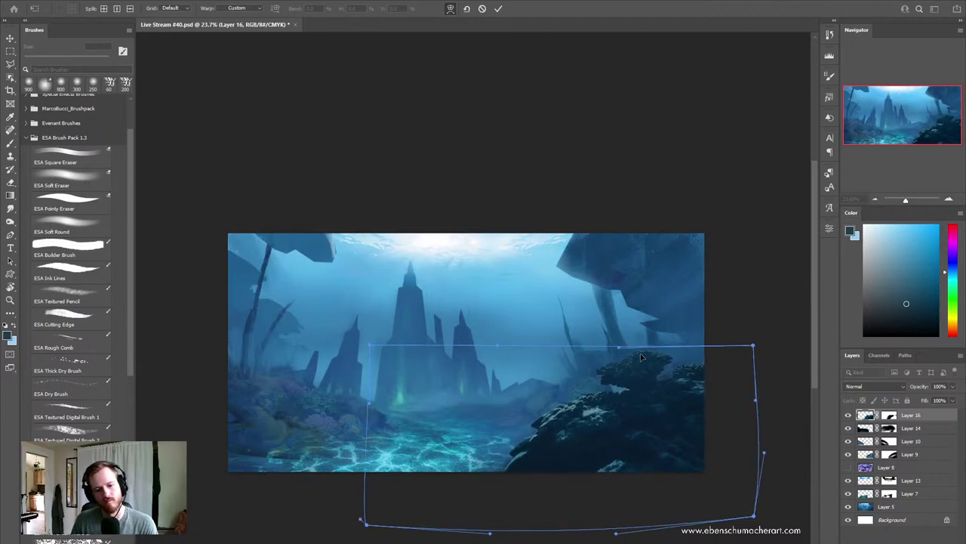
pyautogui.moveTo(562, 412)
pyautogui.mouseDown()
pyautogui.moveTo(451, 507)
pyautogui.moveTo(597, 433)
pyautogui.mouseUp()
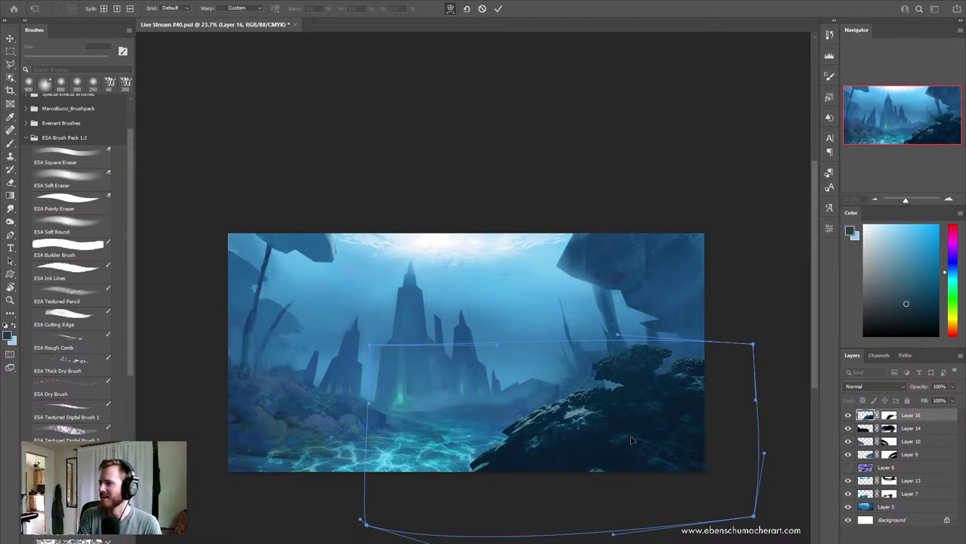
pyautogui.press('Return')
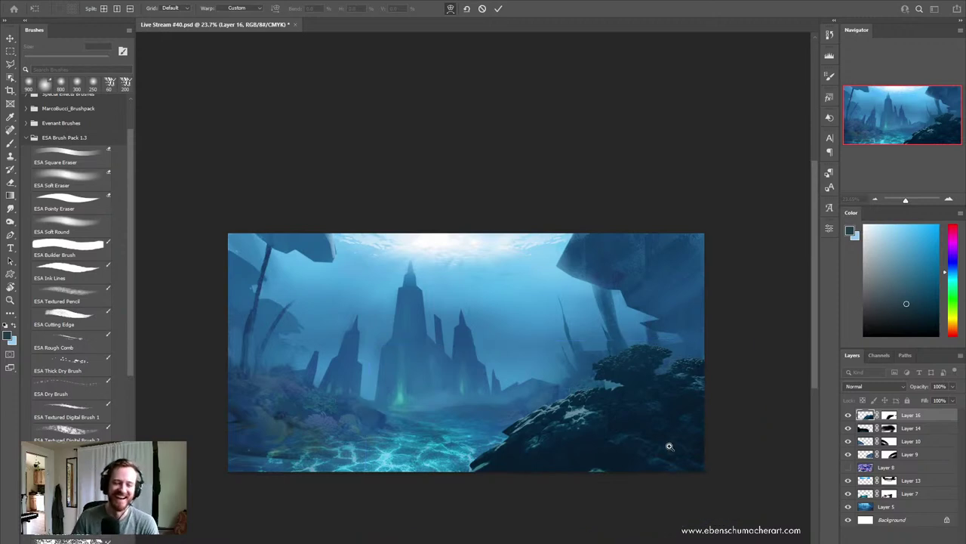
# Step: Softly erase the rock's dark bottom edge and paint light blue haze over the right-hand rock
pyautogui.press('z')
pyautogui.click(573, 469)
pyautogui.press('e')
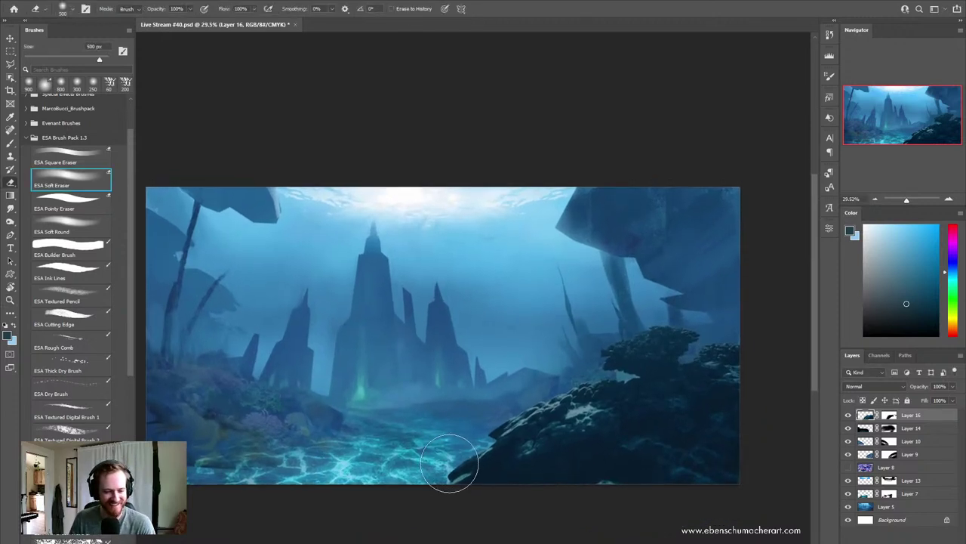
pyautogui.moveTo(446, 498); pyautogui.dragTo(679, 491)
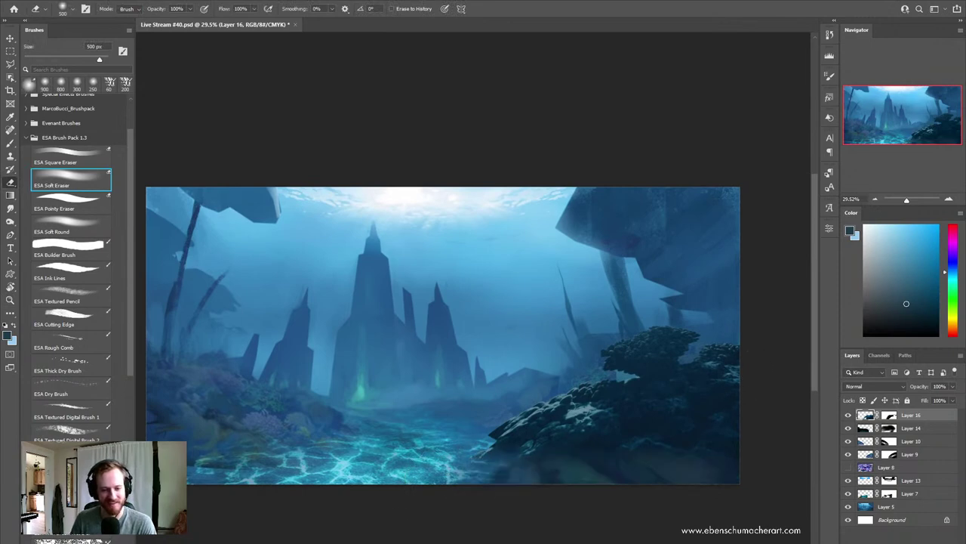
pyautogui.press('z')
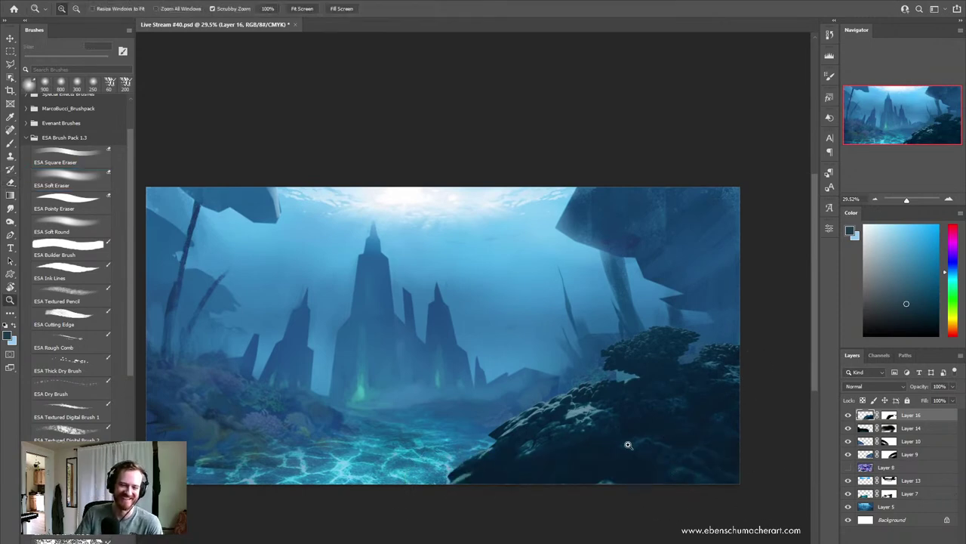
pyautogui.moveTo(657, 448); pyautogui.dragTo(633, 447)
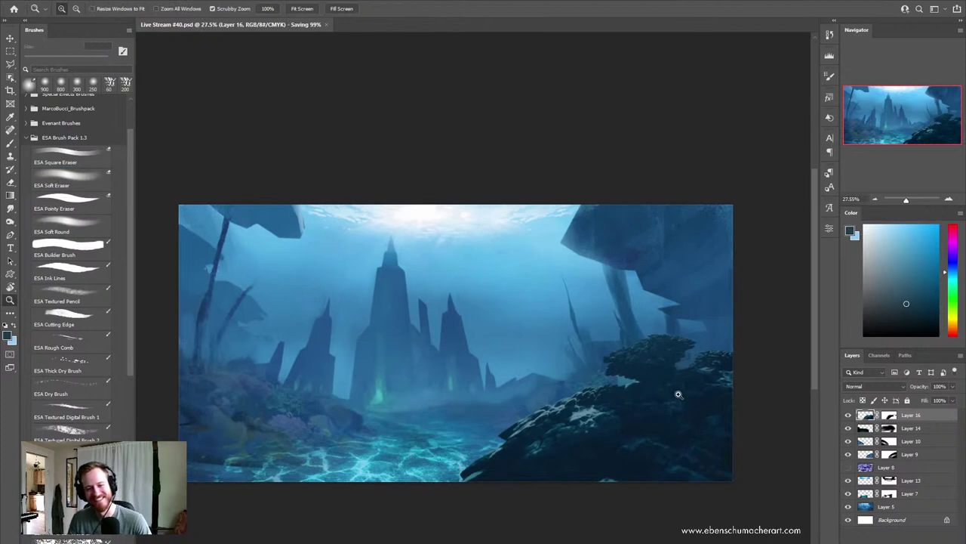
pyautogui.press('b')
pyautogui.keyDown('alt'); pyautogui.click(721, 362); pyautogui.keyUp('alt')
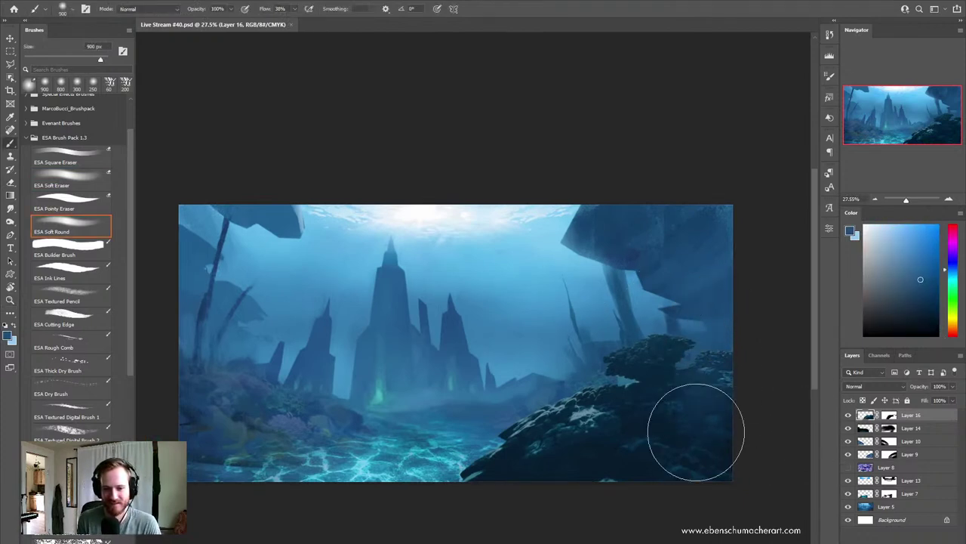
pyautogui.moveTo(694, 428); pyautogui.dragTo(683, 319)
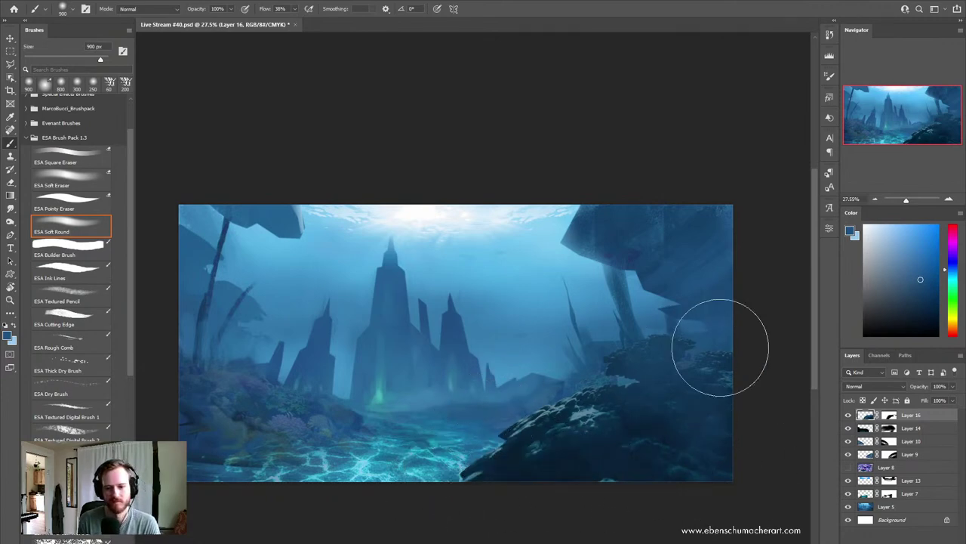
# Step: Refine the rock's upper edge with the Mixer Brush and flip the canvas horizontally
pyautogui.click(891, 416)
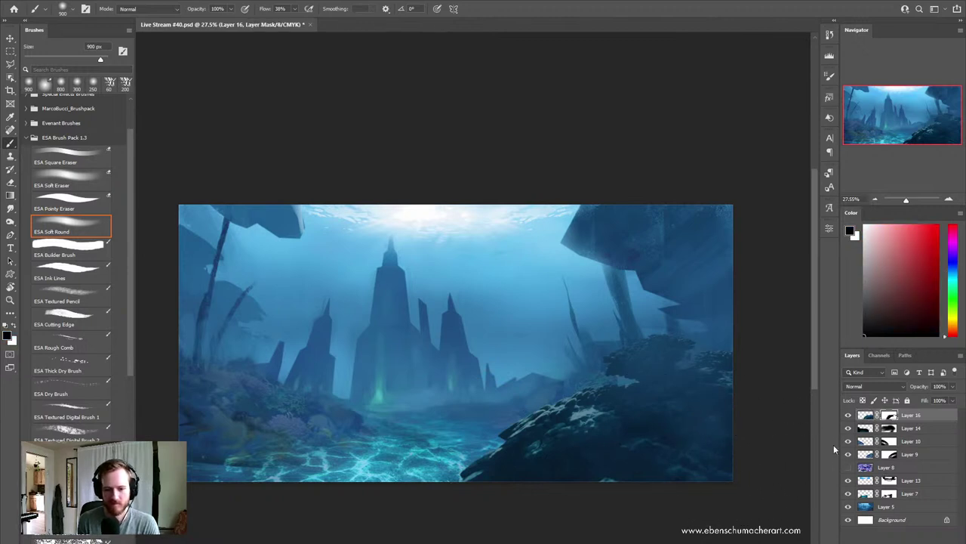
pyautogui.click(867, 416)
pyautogui.hotkey('shift', 'b')
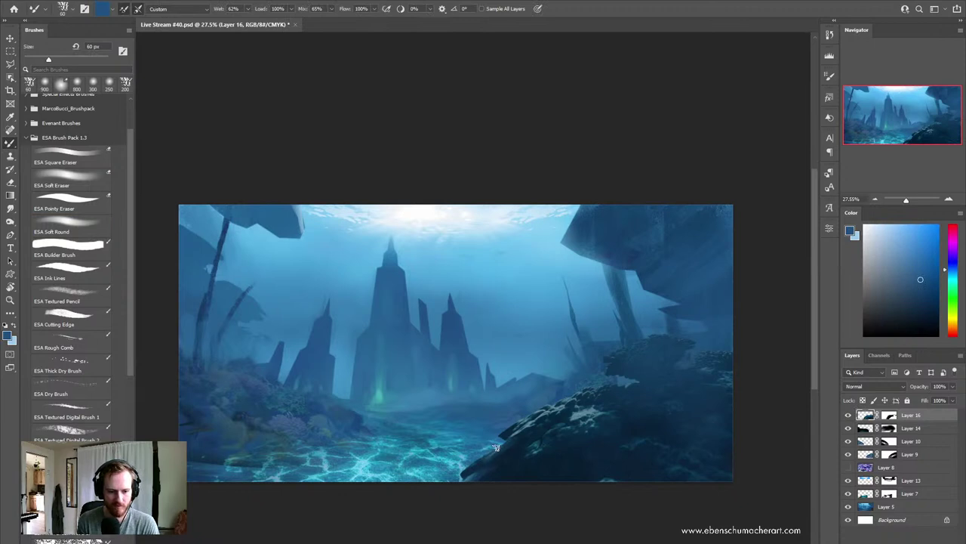
pyautogui.moveTo(495, 441)
pyautogui.mouseDown()
pyautogui.moveTo(549, 409)
pyautogui.moveTo(588, 473)
pyautogui.mouseUp()
pyautogui.press('z')
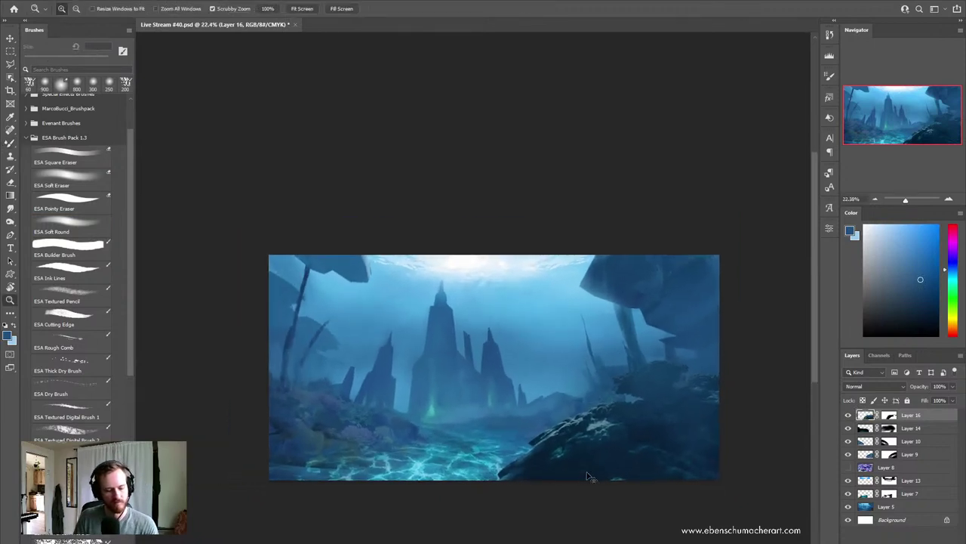
pyautogui.press('h')
pyautogui.moveTo(535, 430); pyautogui.dragTo(530, 443)
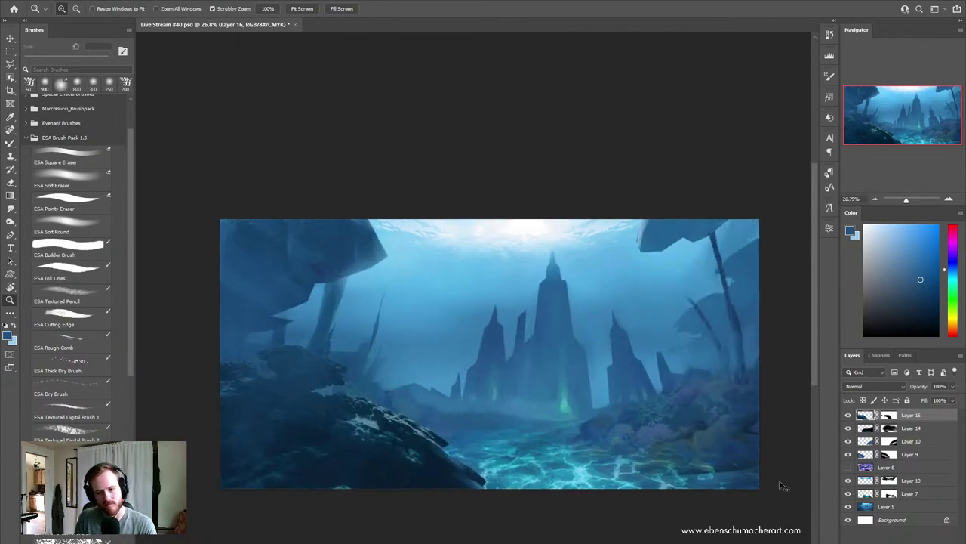
# Step: Set Levels white output to 195, then Color Balance midtones to −22/0/+13 with less blue in highlights
pyautogui.hotkey('ctrl', 'l')
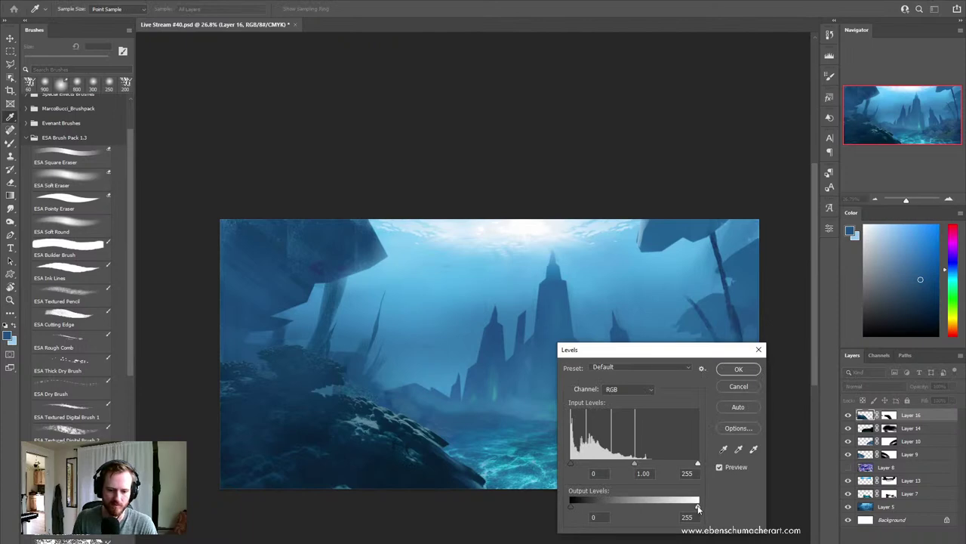
pyautogui.moveTo(671, 509)
pyautogui.mouseDown()
pyautogui.moveTo(659, 507)
pyautogui.moveTo(673, 507)
pyautogui.mouseUp()
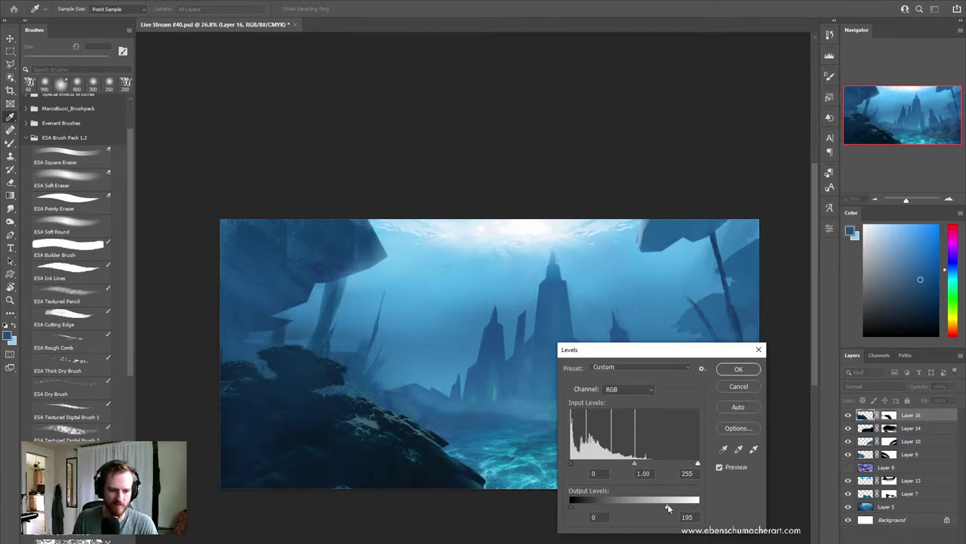
pyautogui.click(730, 369)
pyautogui.hotkey('ctrl', 'b')
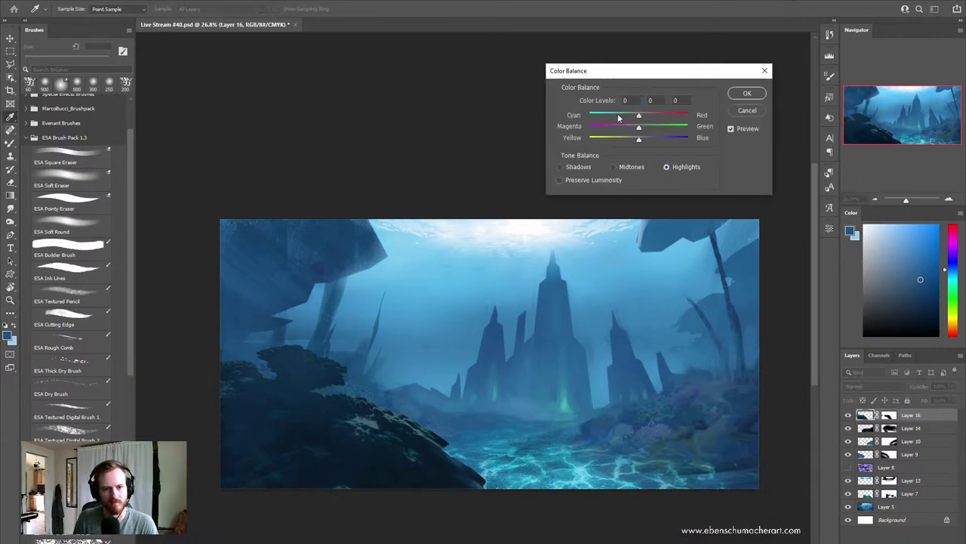
pyautogui.moveTo(663, 142); pyautogui.dragTo(648, 140)
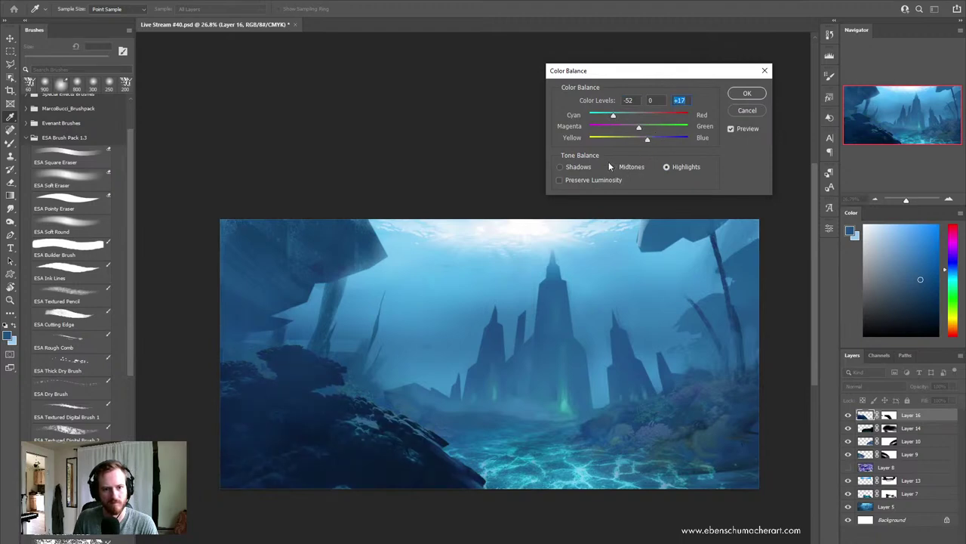
pyautogui.click(614, 166)
pyautogui.click(627, 115)
pyautogui.click(646, 140)
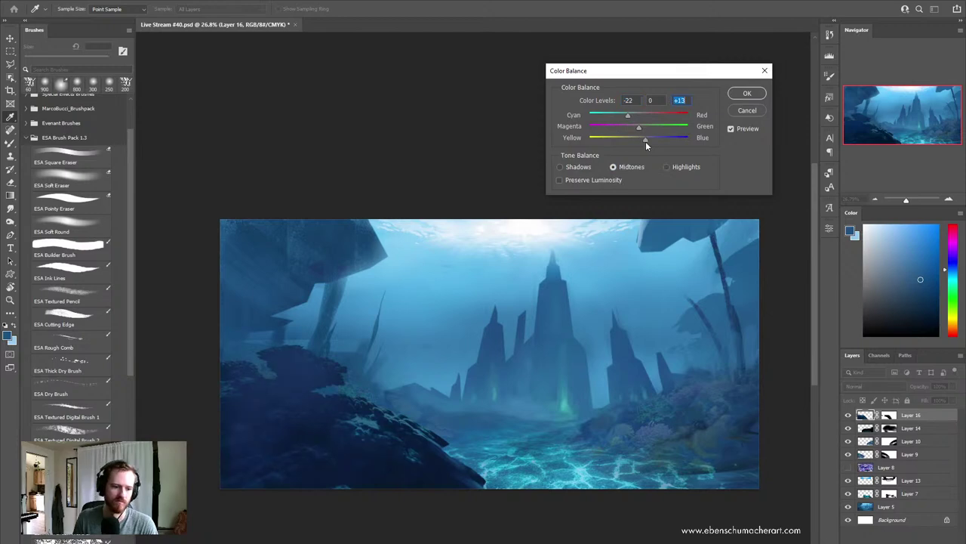
pyautogui.click(746, 96)
# Step: Lower the painting's saturation to -41 with Hue/Saturation
pyautogui.moveTo(514, 428); pyautogui.dragTo(471, 428)
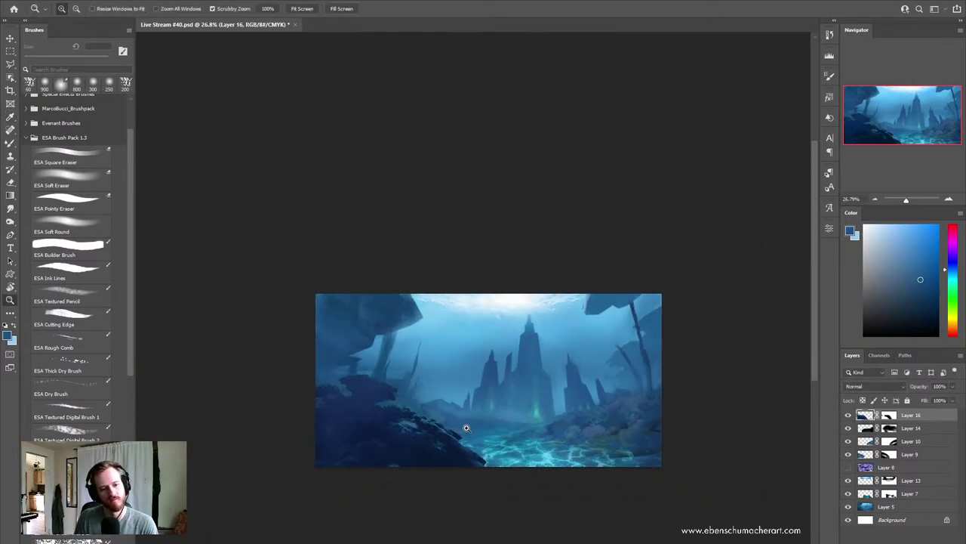
pyautogui.hotkey('ctrl', 'u')
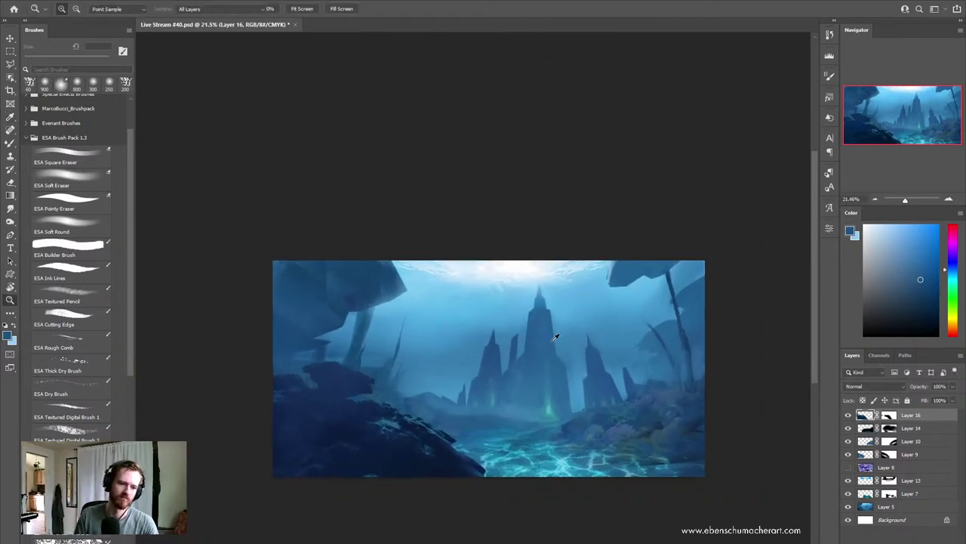
pyautogui.moveTo(721, 432); pyautogui.dragTo(701, 432)
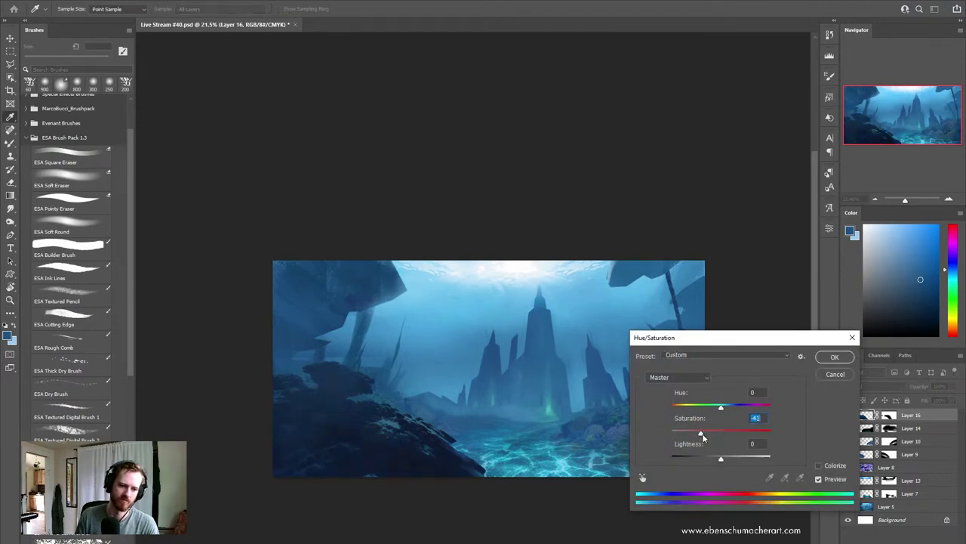
pyautogui.click(834, 357)
pyautogui.moveTo(463, 472); pyautogui.dragTo(506, 488)
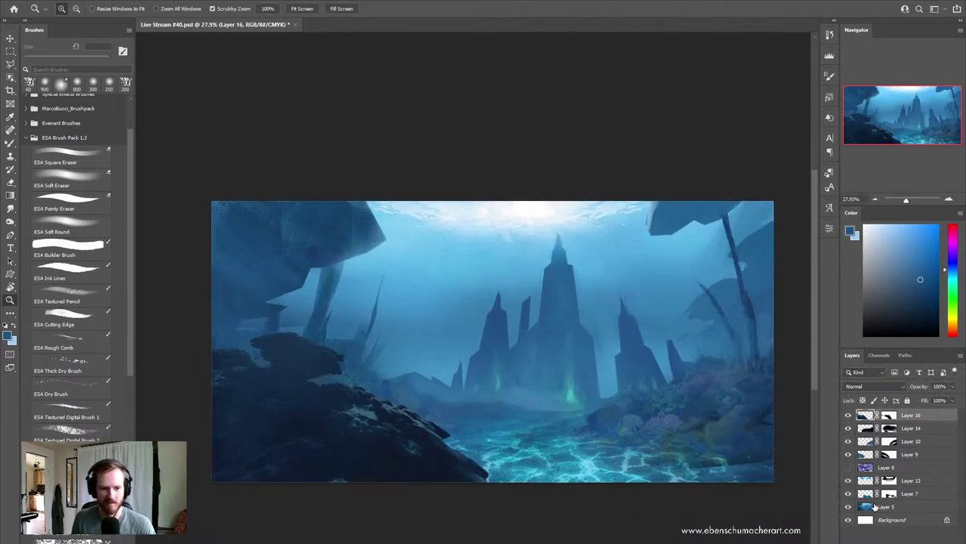
# Step: Merge Layers 16 through 5 into one layer and darken a small patch of foreground rock
pyautogui.keyDown('shift'); pyautogui.click(875, 507); pyautogui.keyUp('shift')
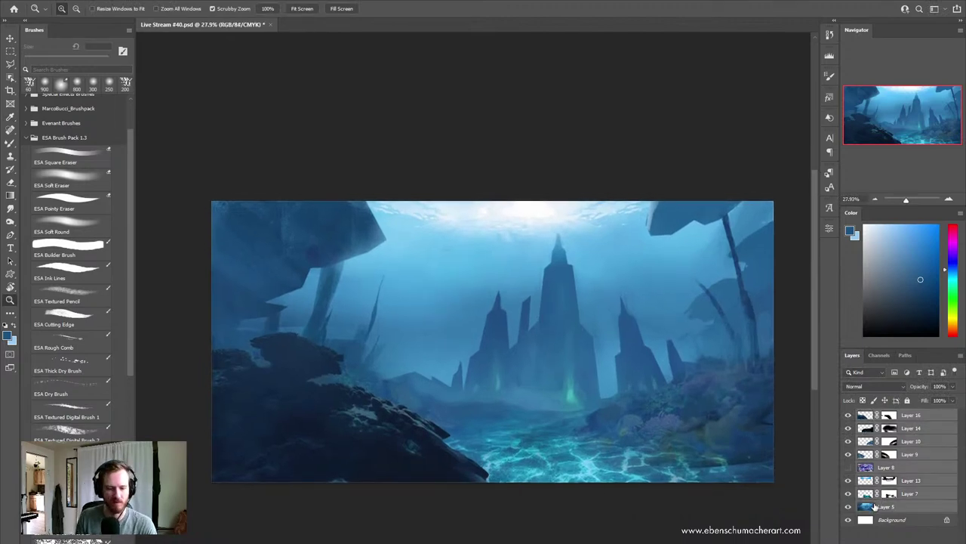
pyautogui.hotkey('ctrl', 'e')
pyautogui.press('b')
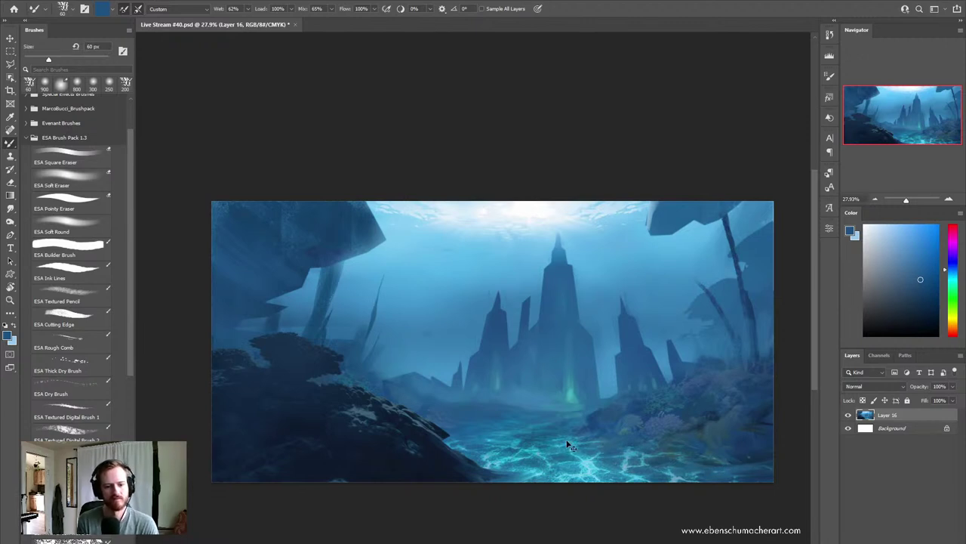
pyautogui.moveTo(440, 428); pyautogui.dragTo(440, 429)
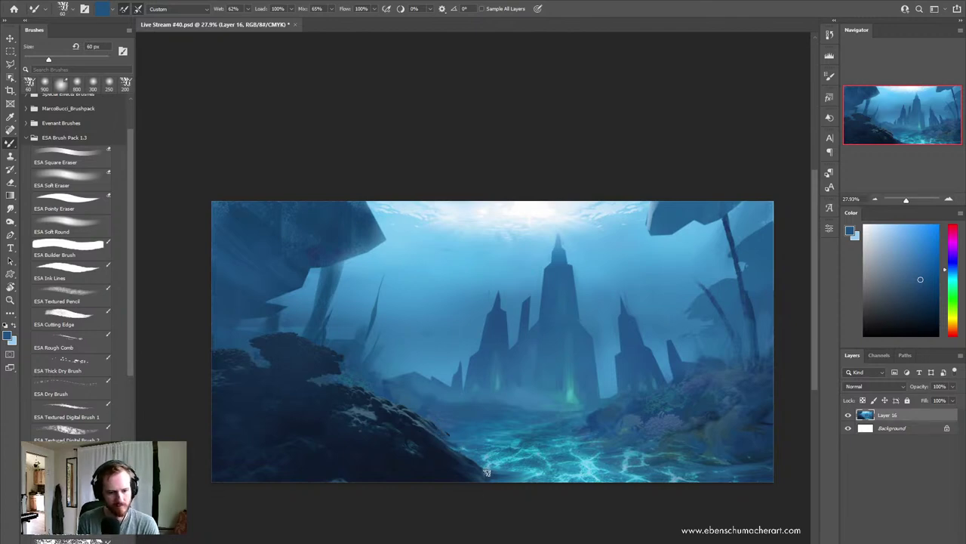
# Step: Blend lighter blue into the lower-left rocks with a 125 px Mixer Brush and sampled seabed colours
pyautogui.press(']')
pyautogui.press(']')
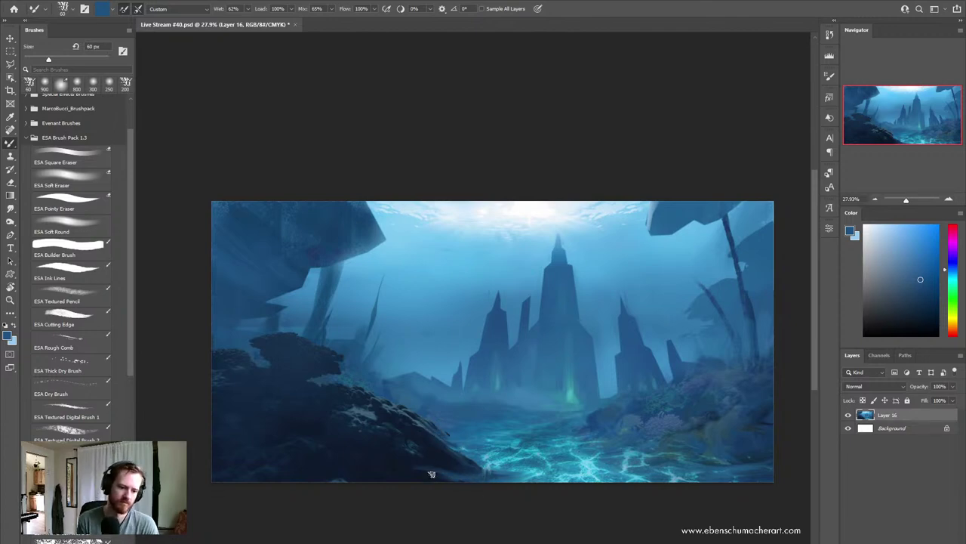
pyautogui.press(']')
pyautogui.press(']')
pyautogui.press(']')
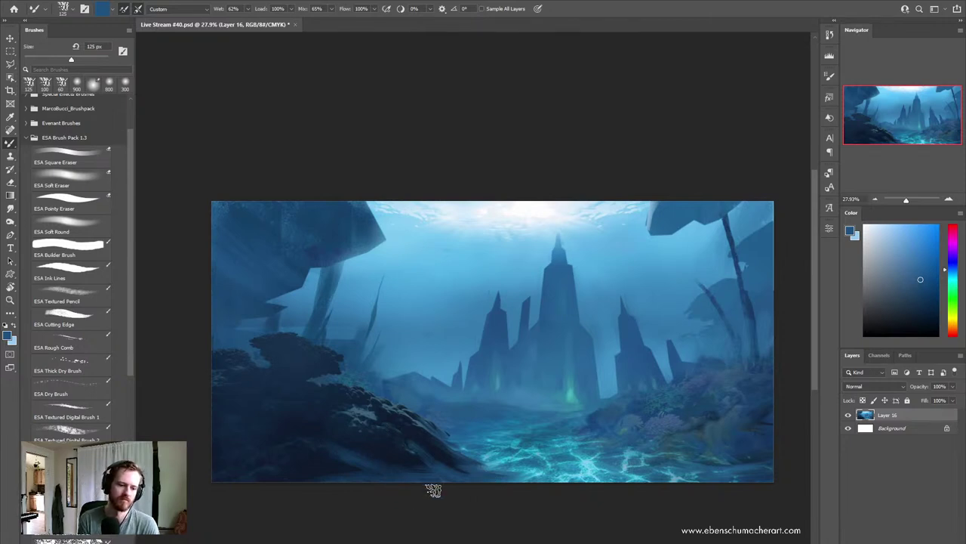
pyautogui.moveTo(231, 448); pyautogui.dragTo(243, 439)
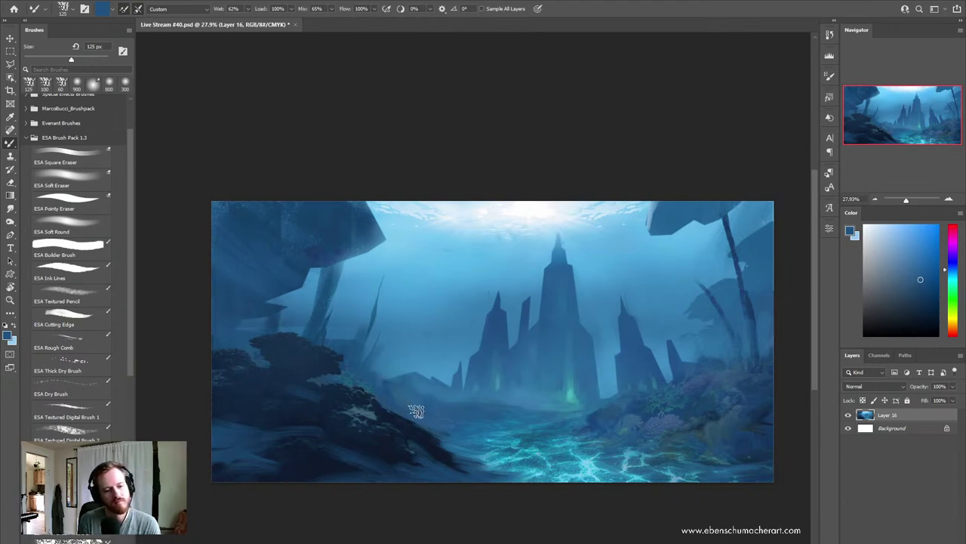
pyautogui.press('alt')
pyautogui.keyDown('alt'); pyautogui.click(486, 421); pyautogui.keyUp('alt')
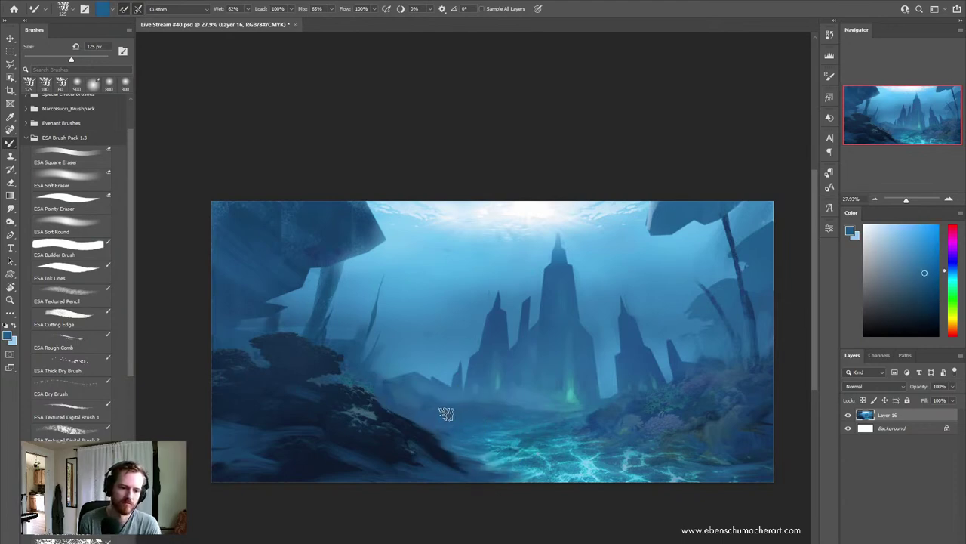
pyautogui.keyDown('alt'); pyautogui.click(504, 419); pyautogui.keyUp('alt')
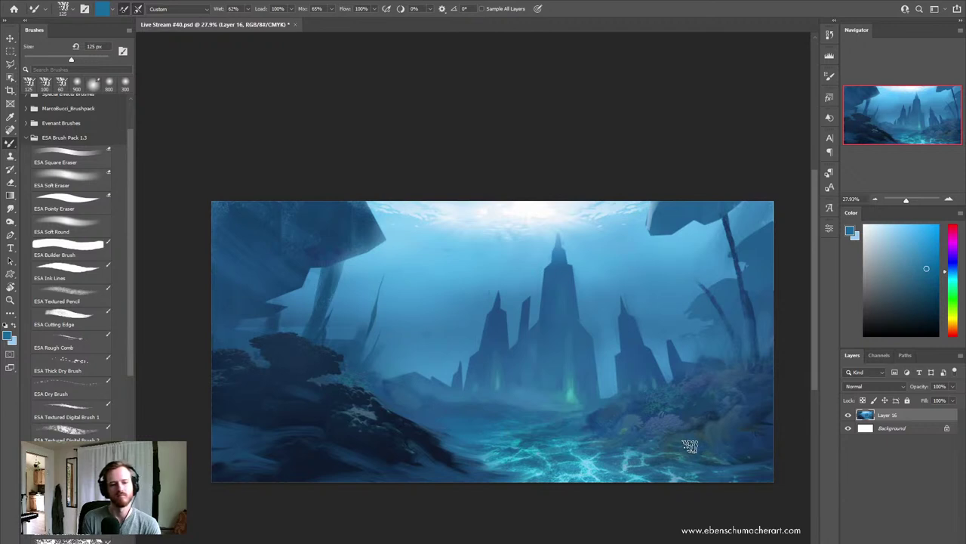
pyautogui.keyDown('alt'); pyautogui.click(448, 450); pyautogui.keyUp('alt')
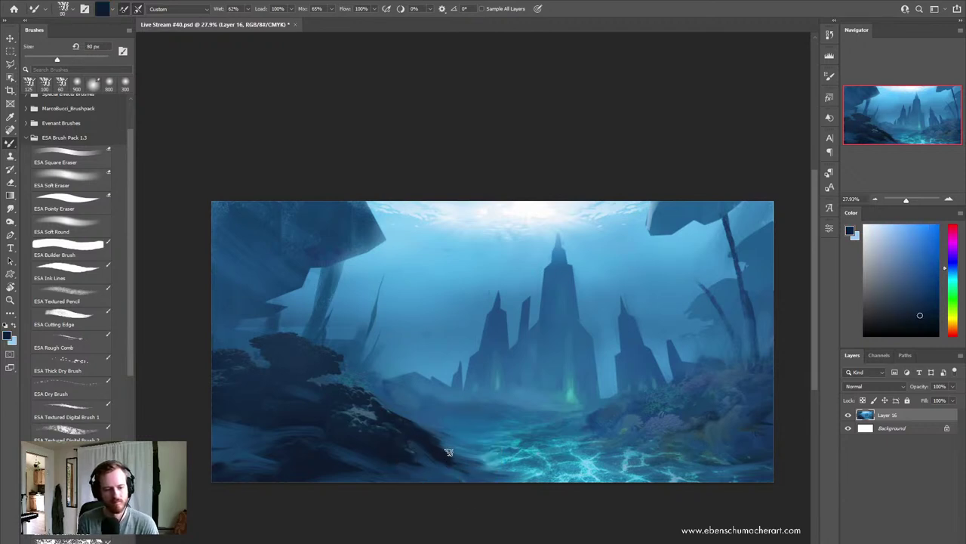
# Step: Dab a small dark mark on the seabed with the 45 px ESA Ink Lines brush
pyautogui.press('b')
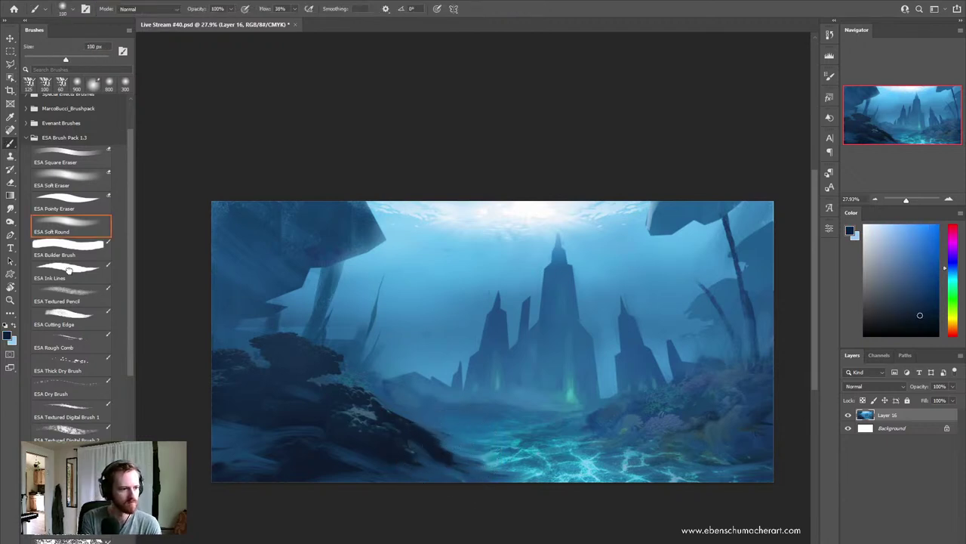
pyautogui.press('[')
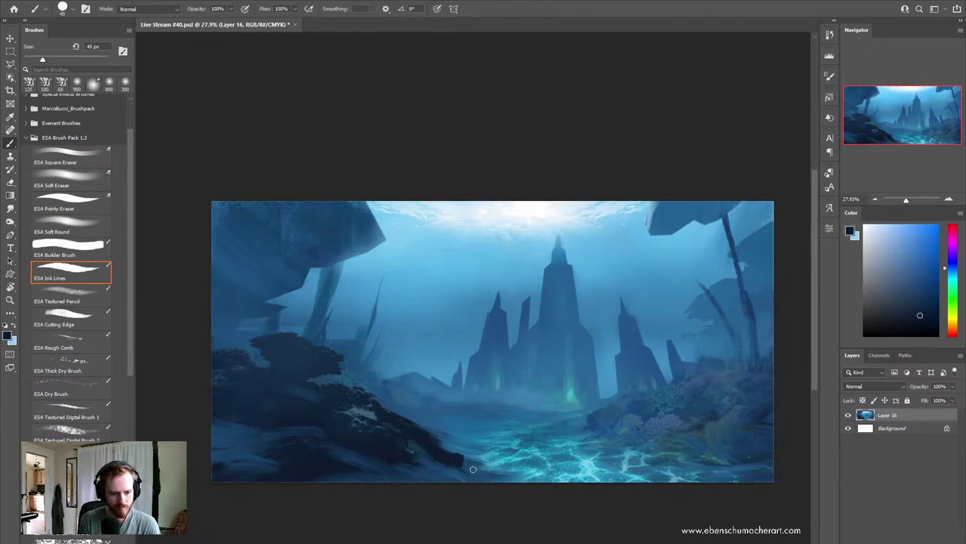
pyautogui.click(472, 469)
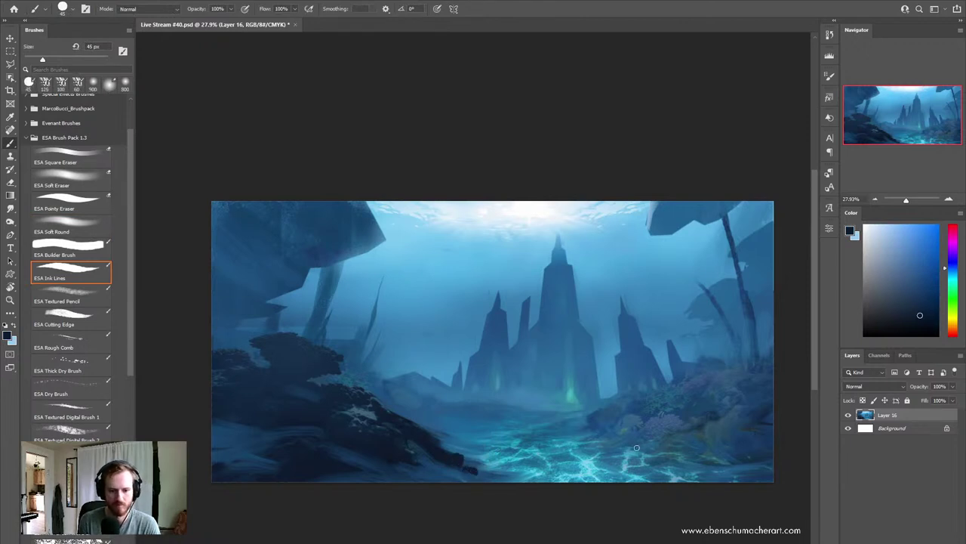
# Step: Sample teal and rock colours and paint short light strokes and dabs across the lower seabed
pyautogui.keyDown('alt'); pyautogui.click(744, 462); pyautogui.keyUp('alt')
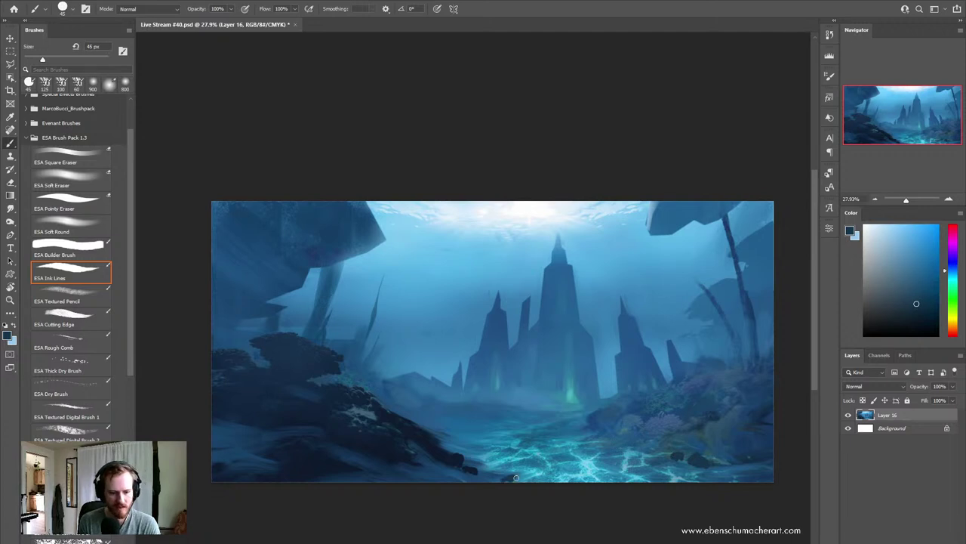
pyautogui.keyDown('alt'); pyautogui.click(550, 457); pyautogui.keyUp('alt')
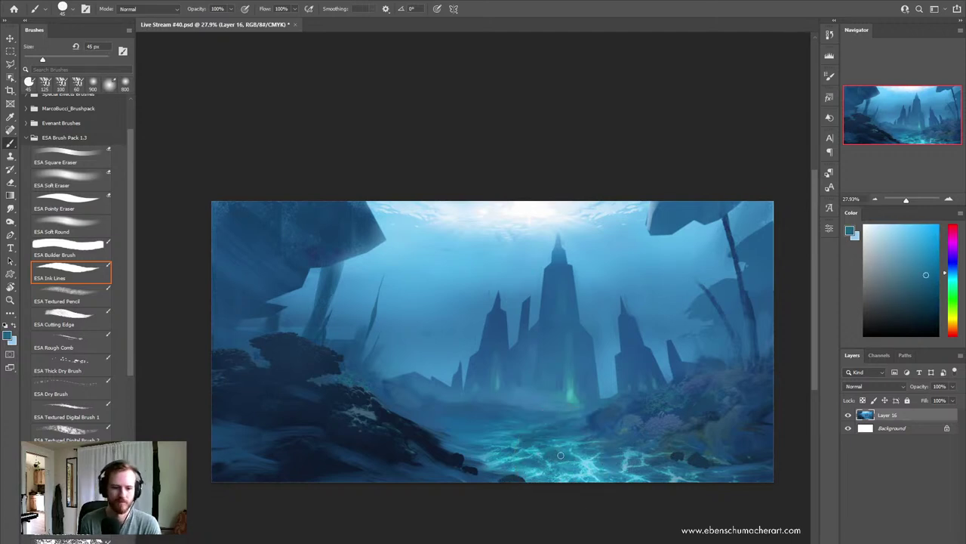
pyautogui.keyDown('alt'); pyautogui.click(679, 453); pyautogui.keyUp('alt')
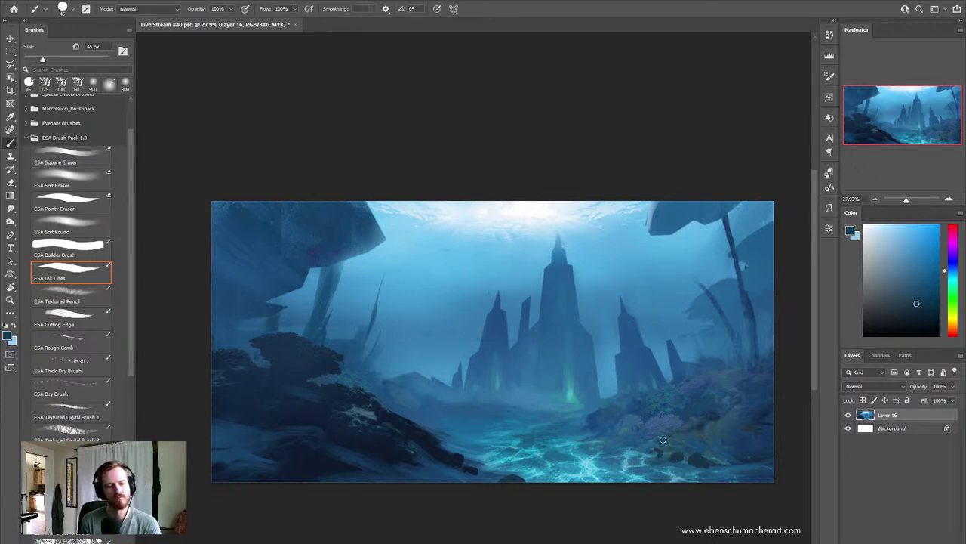
pyautogui.keyDown('alt'); pyautogui.click(416, 457); pyautogui.keyUp('alt')
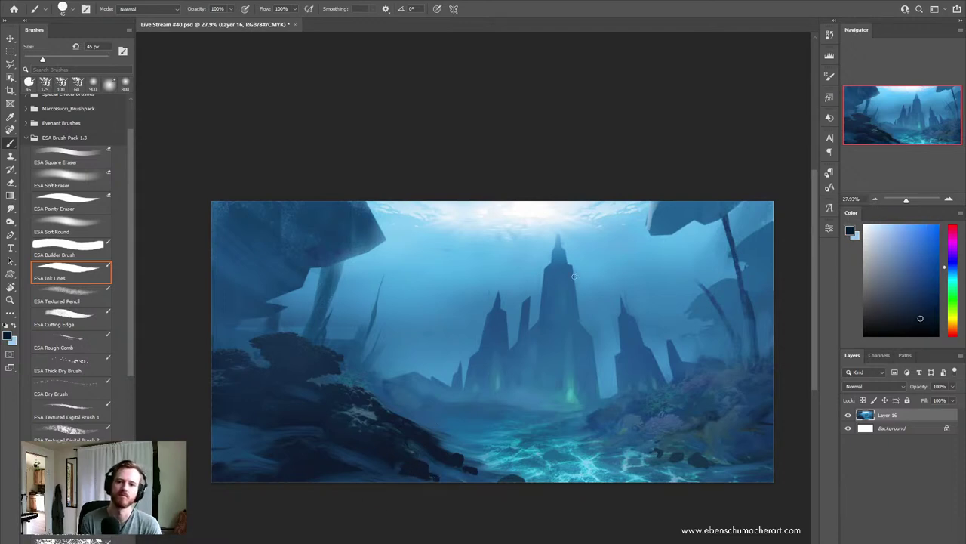
pyautogui.keyDown('alt'); pyautogui.click(441, 465); pyautogui.keyUp('alt')
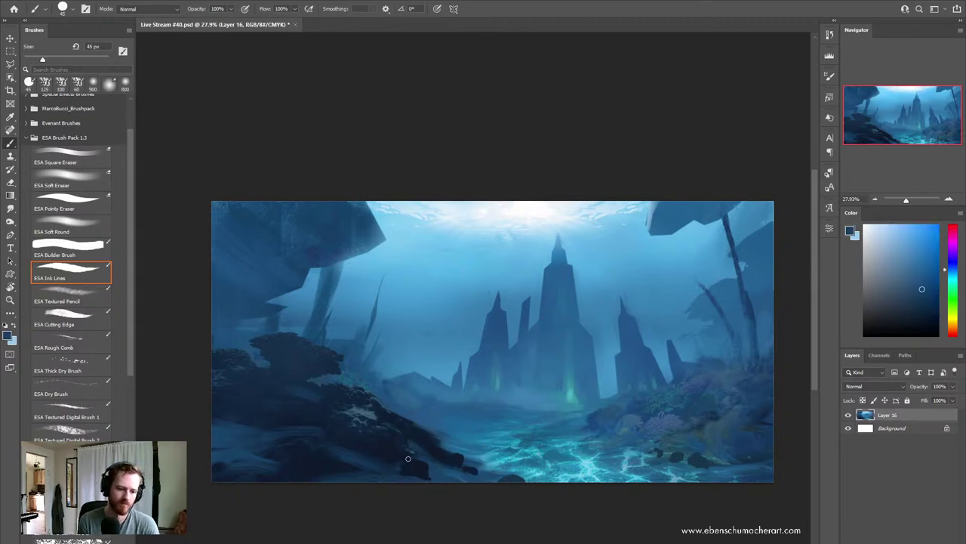
pyautogui.moveTo(421, 461); pyautogui.dragTo(391, 462)
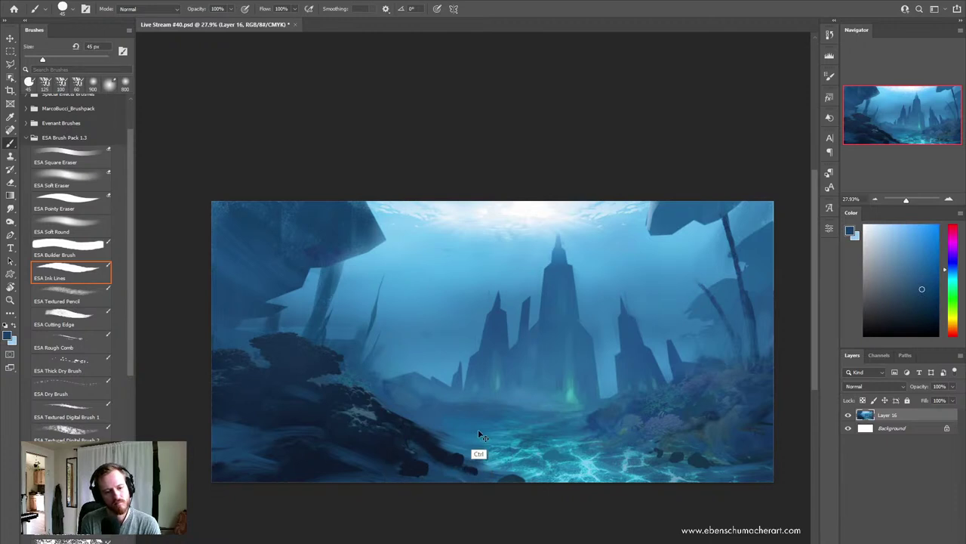
pyautogui.moveTo(427, 462)
pyautogui.mouseDown()
pyautogui.moveTo(400, 472)
pyautogui.moveTo(423, 488)
pyautogui.mouseUp()
pyautogui.keyDown('alt'); pyautogui.click(434, 448); pyautogui.keyUp('alt')
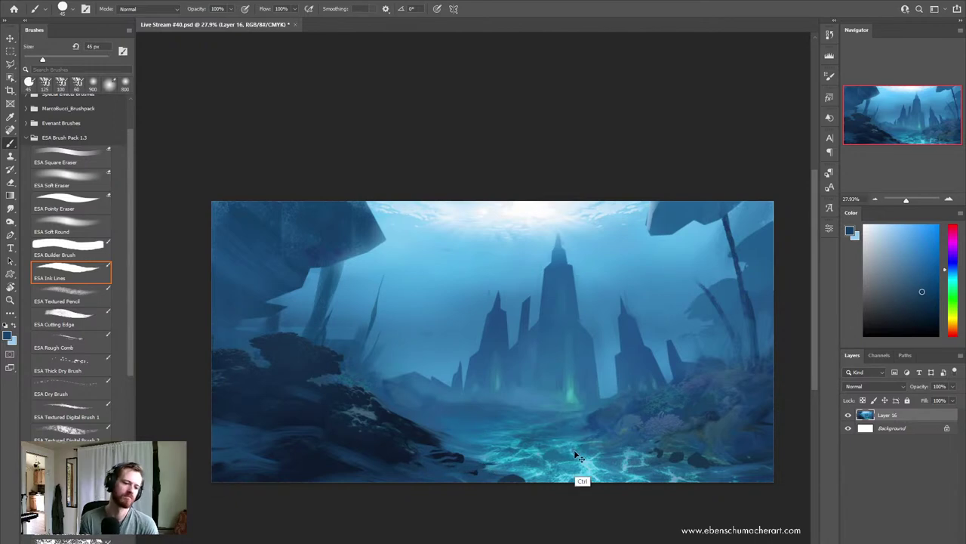
# Step: Flip the canvas horizontally, sample a light cyan, and paint a faint mark near the left coral
pyautogui.hotkey('ctrl', 'h')
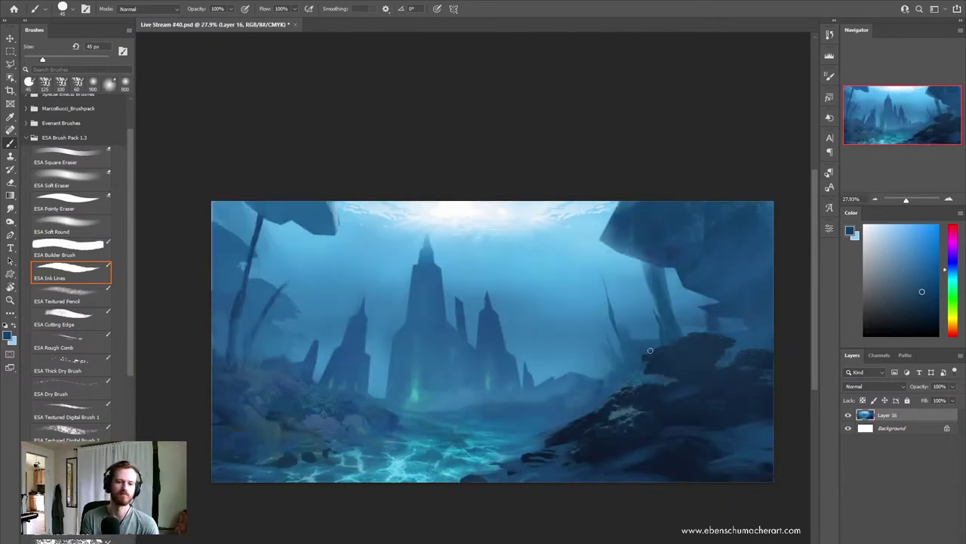
pyautogui.keyDown('alt'); pyautogui.click(742, 438); pyautogui.keyUp('alt')
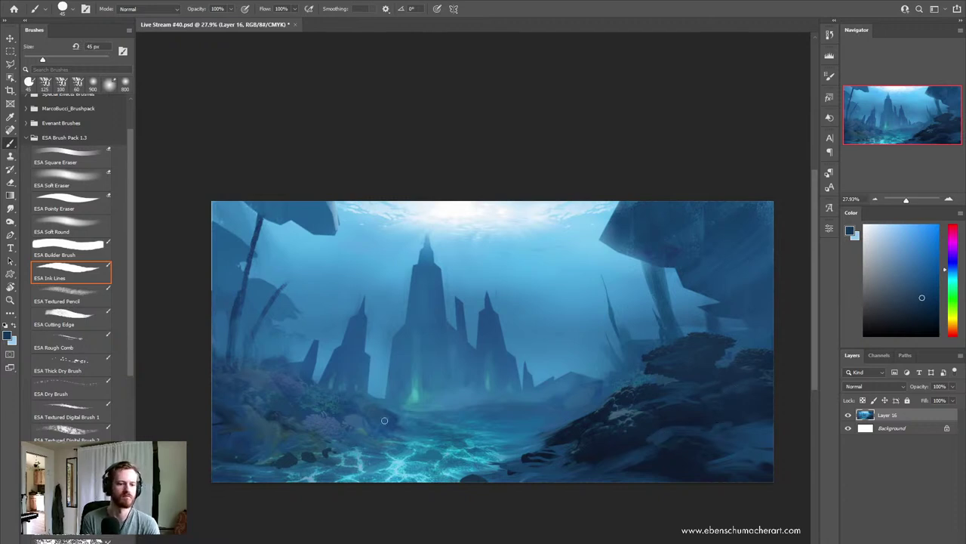
pyautogui.keyDown('alt'); pyautogui.click(408, 438); pyautogui.keyUp('alt')
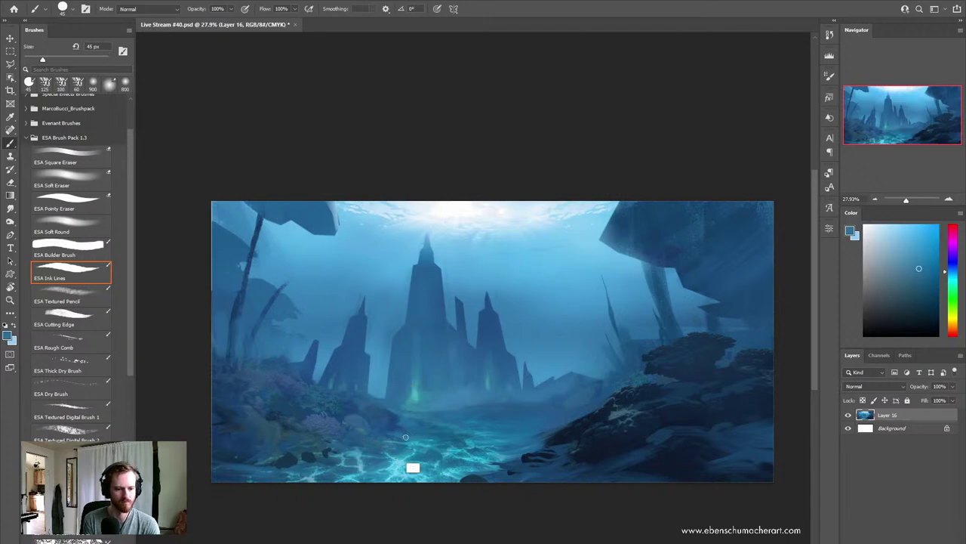
pyautogui.moveTo(410, 435); pyautogui.dragTo(389, 428)
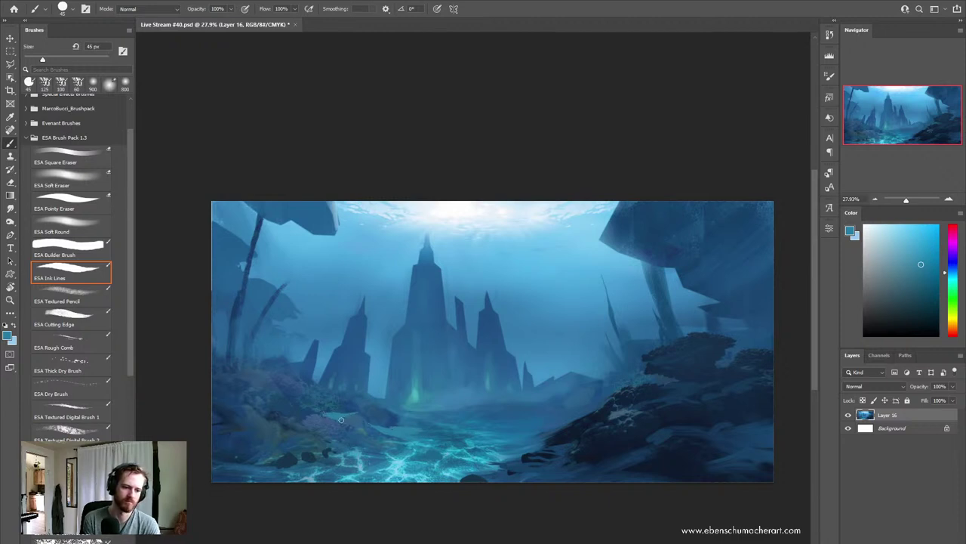
pyautogui.moveTo(329, 415); pyautogui.dragTo(307, 412)
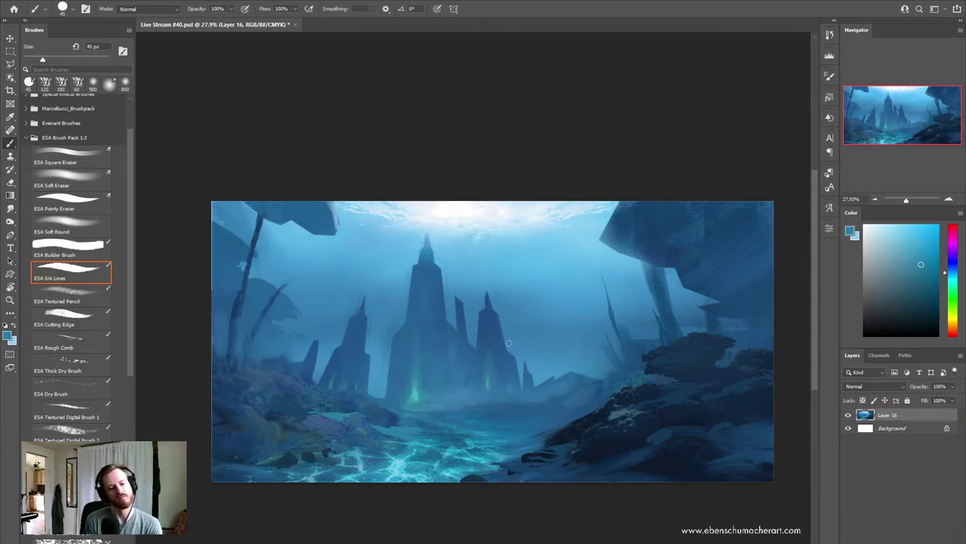
# Step: Smear the purple coral and lower seabed with the 70 px Mixer Brush using sampled blues
pyautogui.hotkey('shift', 'b')
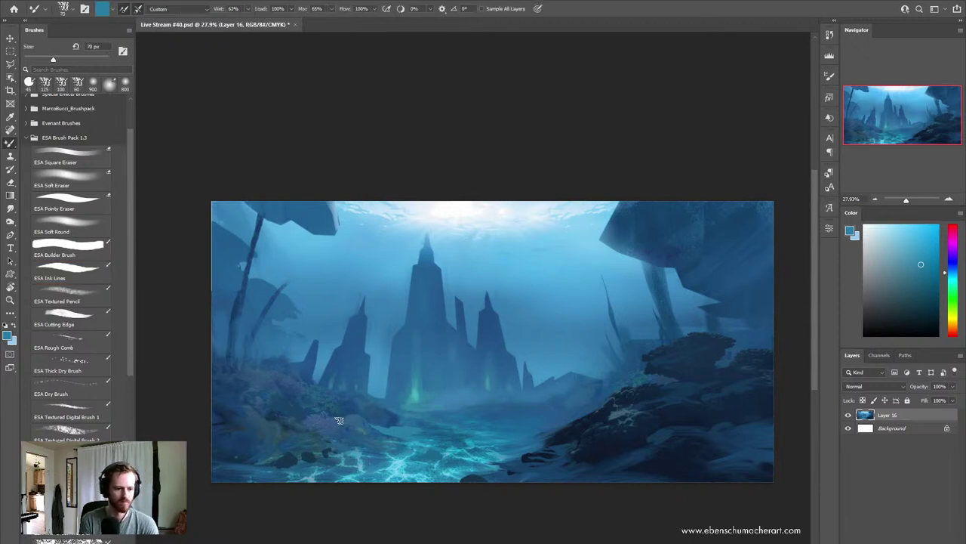
pyautogui.moveTo(338, 419); pyautogui.dragTo(352, 415)
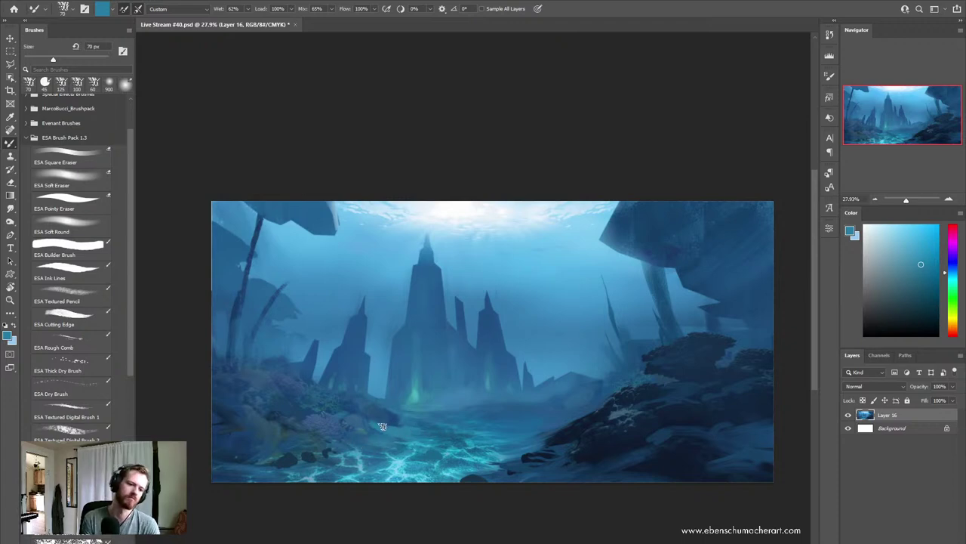
pyautogui.keyDown('alt'); pyautogui.click(401, 459); pyautogui.keyUp('alt')
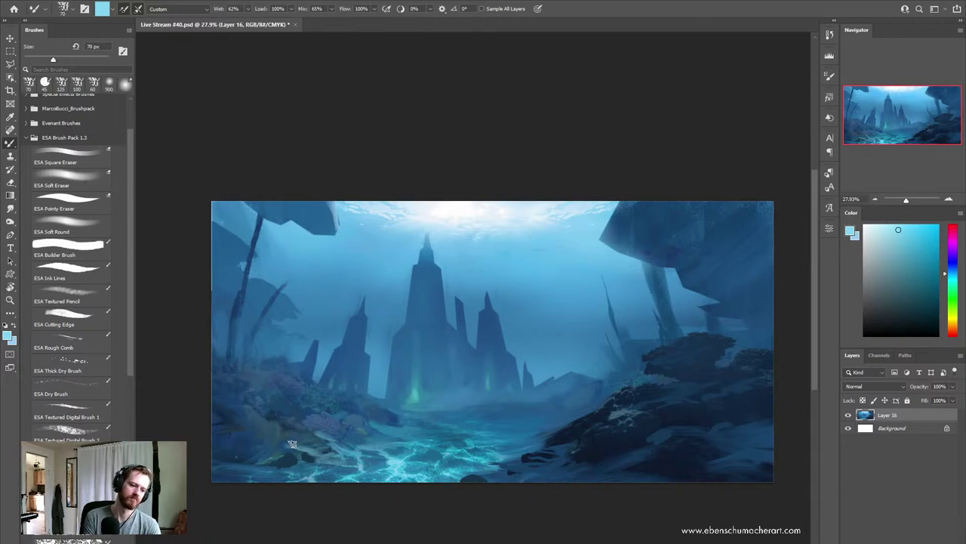
pyautogui.keyDown('alt'); pyautogui.click(402, 427); pyautogui.keyUp('alt')
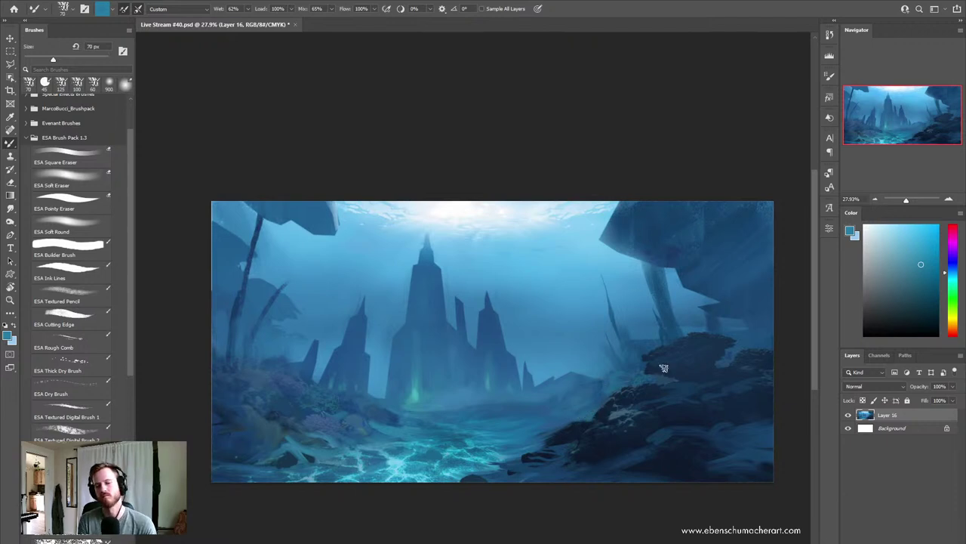
# Step: Save the document
pyautogui.press('ctrl')
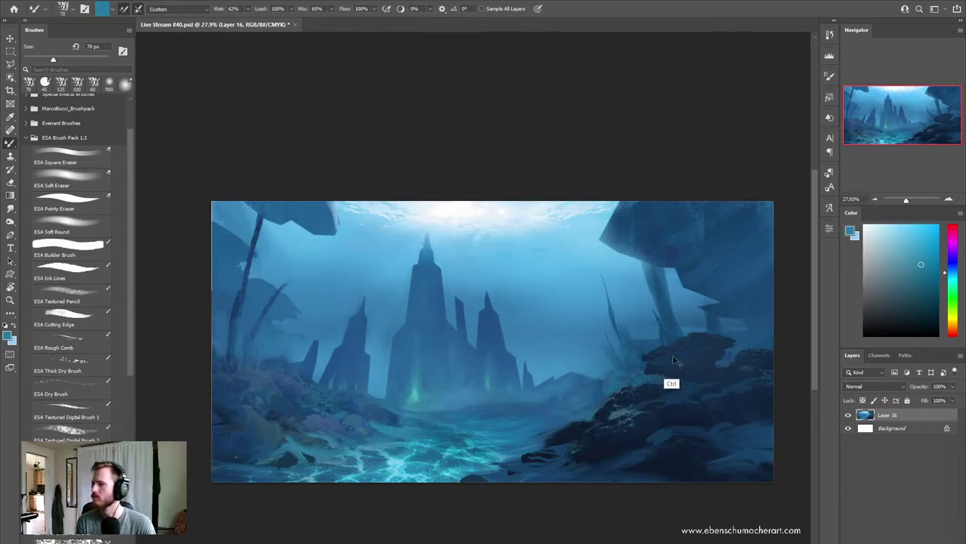
pyautogui.hotkey('ctrl', 's')
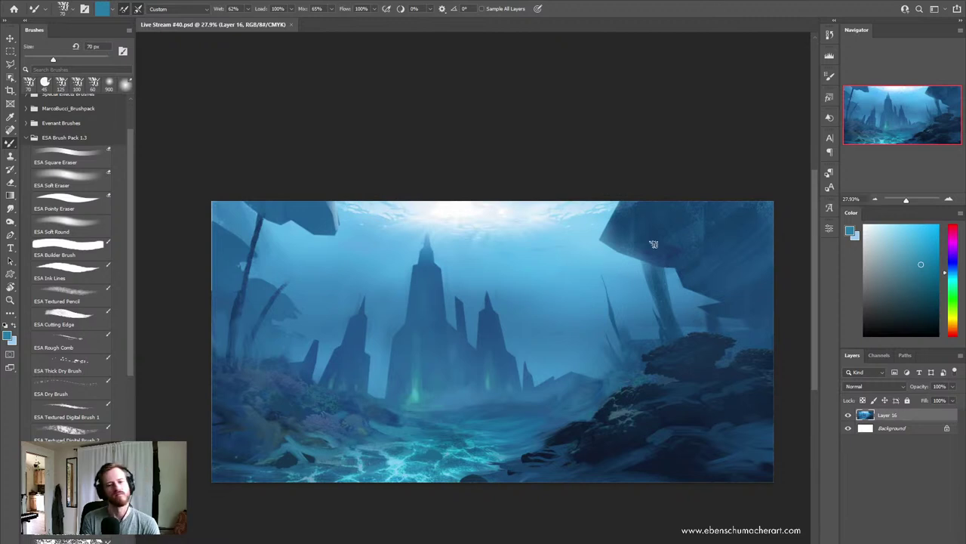
pyautogui.scroll(2, 453, 344)
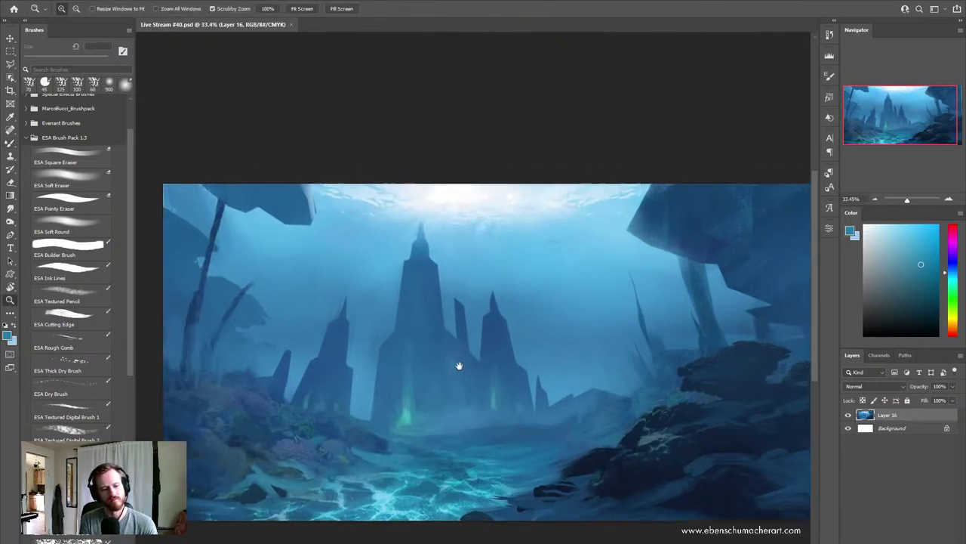
# Step: Paint a small cyan glow beside the spire base, then zoom out to view the whole painting
pyautogui.hotkey('shift', 'b')
pyautogui.keyDown('alt'); pyautogui.click(412, 412); pyautogui.keyUp('alt')
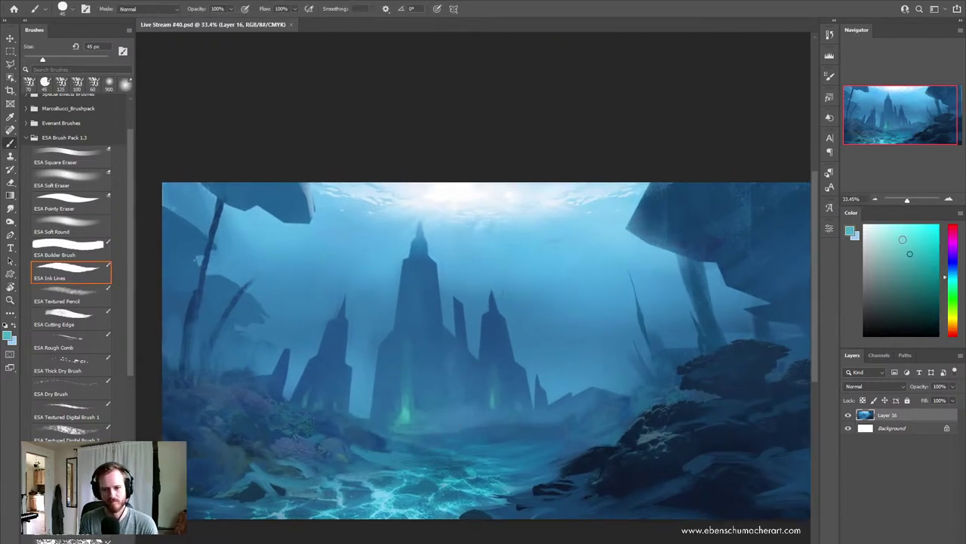
pyautogui.keyDown('alt'); pyautogui.click(513, 366); pyautogui.keyUp('alt')
pyautogui.moveTo(405, 417); pyautogui.dragTo(404, 416)
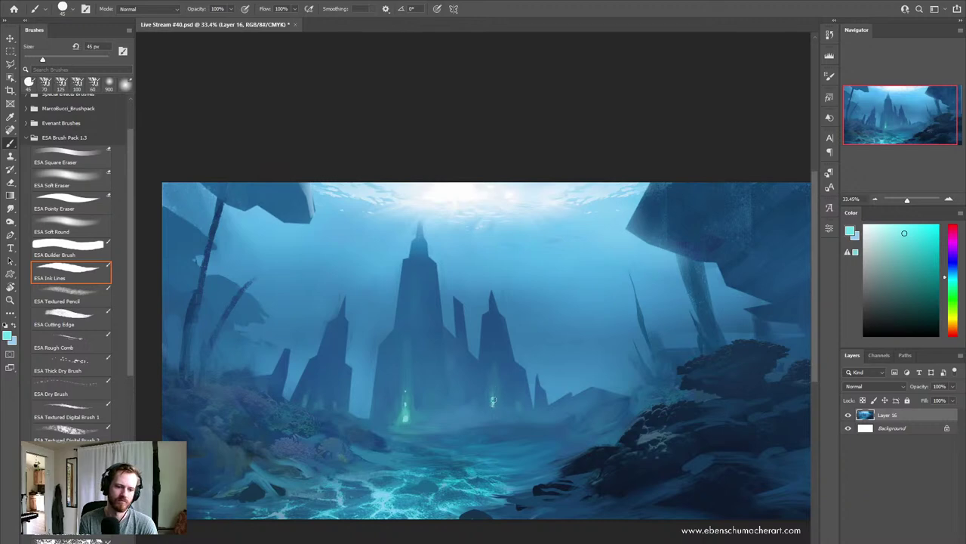
pyautogui.scroll(1, 529, 411)
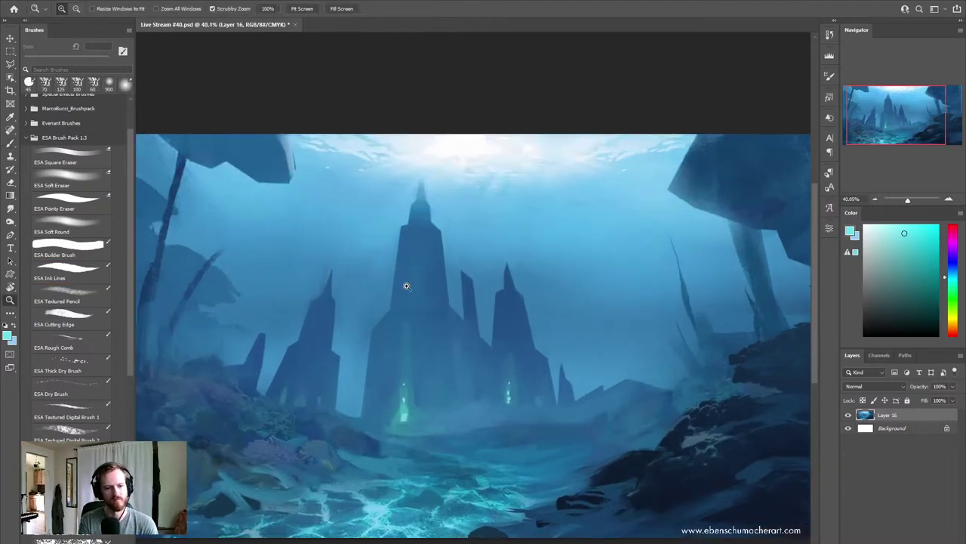
pyautogui.press('z')
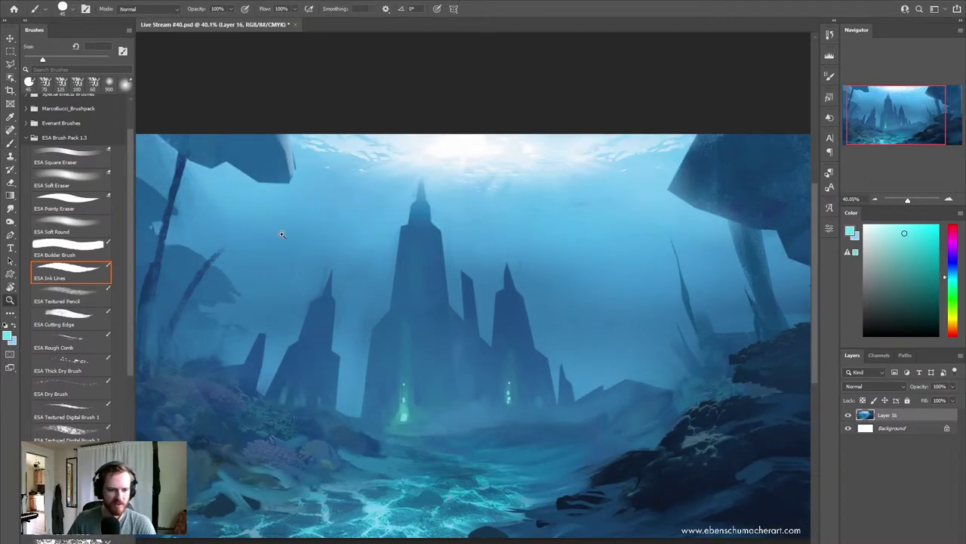
pyautogui.moveTo(440, 339); pyautogui.dragTo(465, 335)
pyautogui.scroll(1, 446, 356)
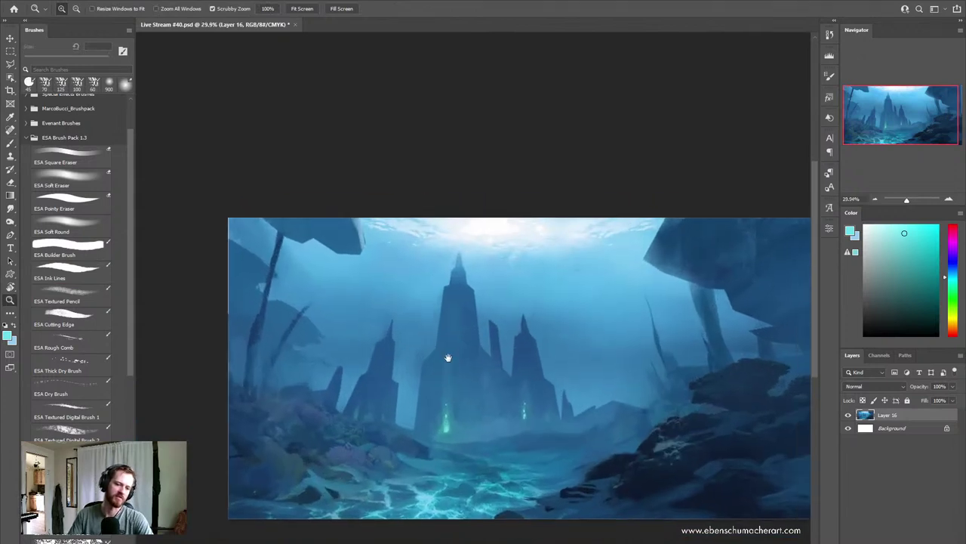
pyautogui.scroll(4, 457, 356)
pyautogui.press('b')
# Step: Refine the central spire's tip with a series of light and dark blues sampled around it
pyautogui.keyDown('alt'); pyautogui.click(413, 421); pyautogui.keyUp('alt')
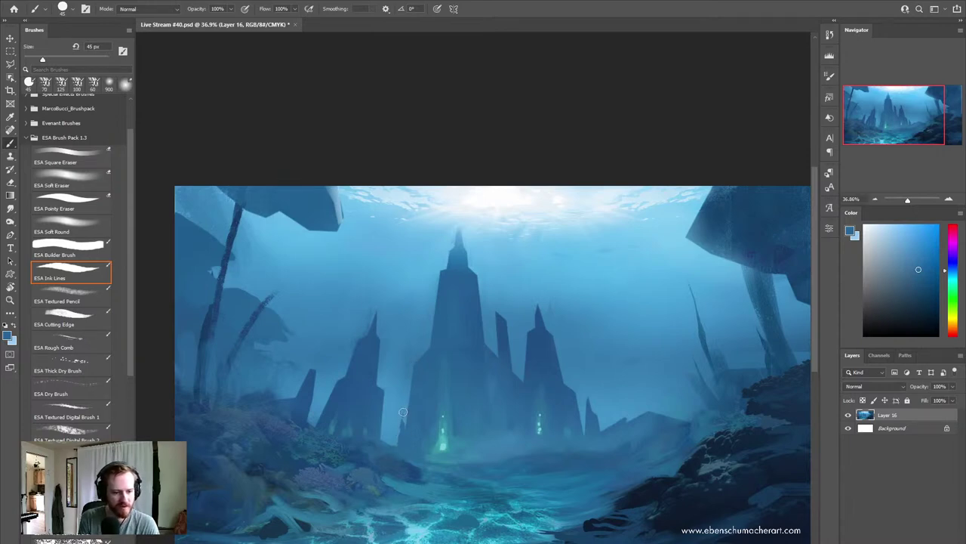
pyautogui.keyDown('alt'); pyautogui.click(417, 364); pyautogui.keyUp('alt')
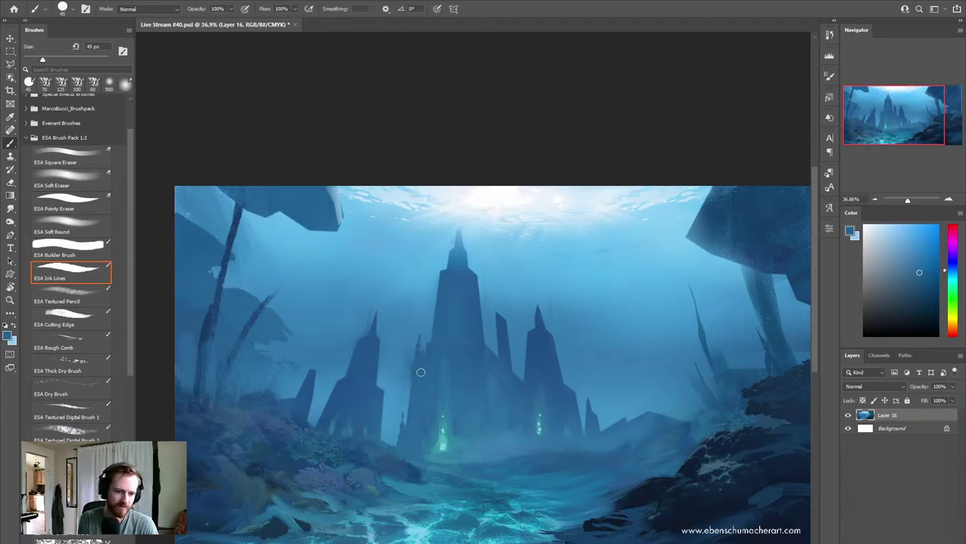
pyautogui.keyDown('alt'); pyautogui.click(444, 274); pyautogui.keyUp('alt')
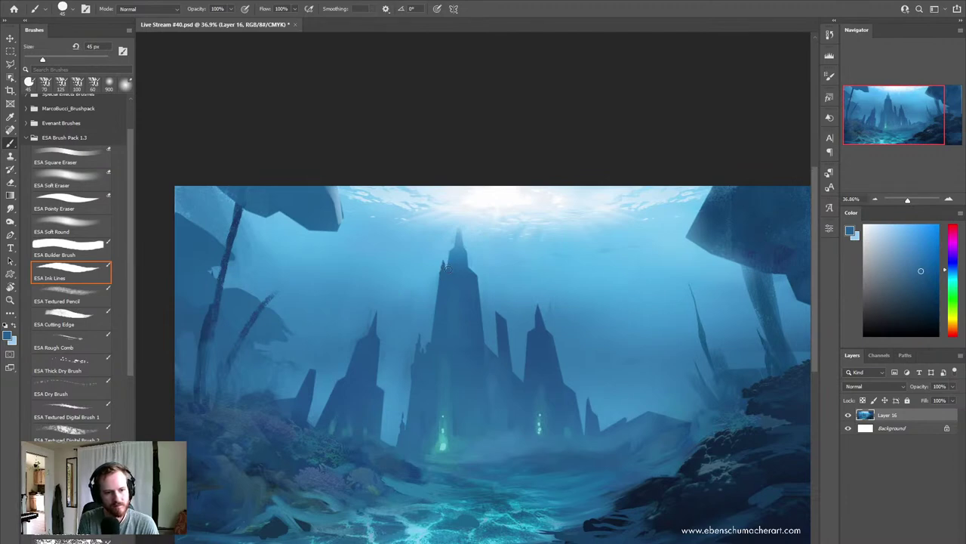
pyautogui.keyDown('alt'); pyautogui.click(451, 256); pyautogui.keyUp('alt')
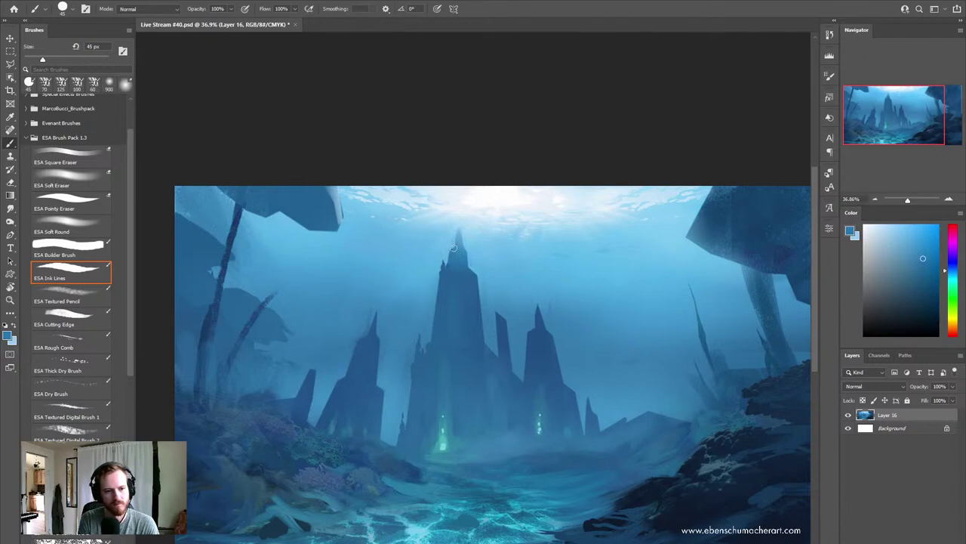
pyautogui.keyDown('alt'); pyautogui.click(455, 245); pyautogui.keyUp('alt')
pyautogui.keyDown('alt'); pyautogui.click(457, 241); pyautogui.keyUp('alt')
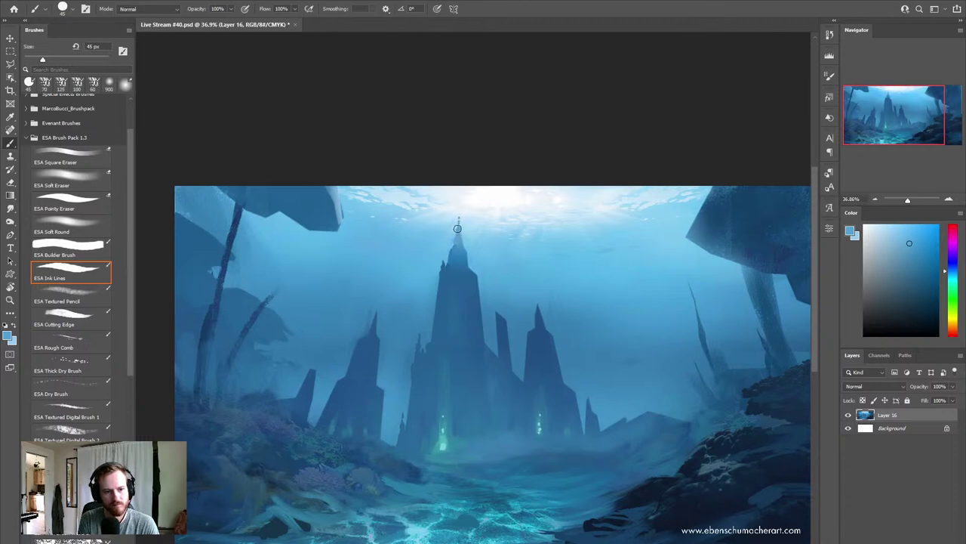
pyautogui.keyDown('alt'); pyautogui.click(463, 249); pyautogui.keyUp('alt')
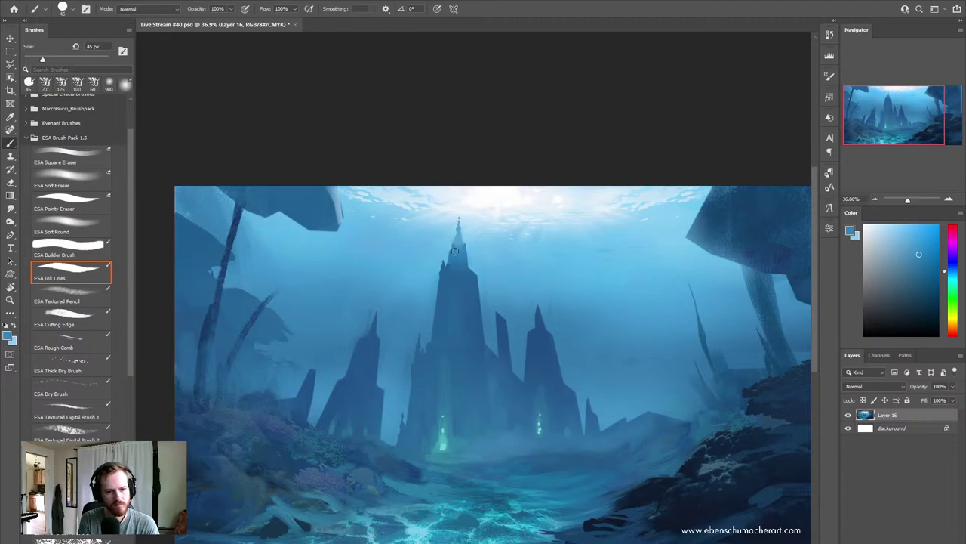
pyautogui.keyDown('alt'); pyautogui.click(458, 265); pyautogui.keyUp('alt')
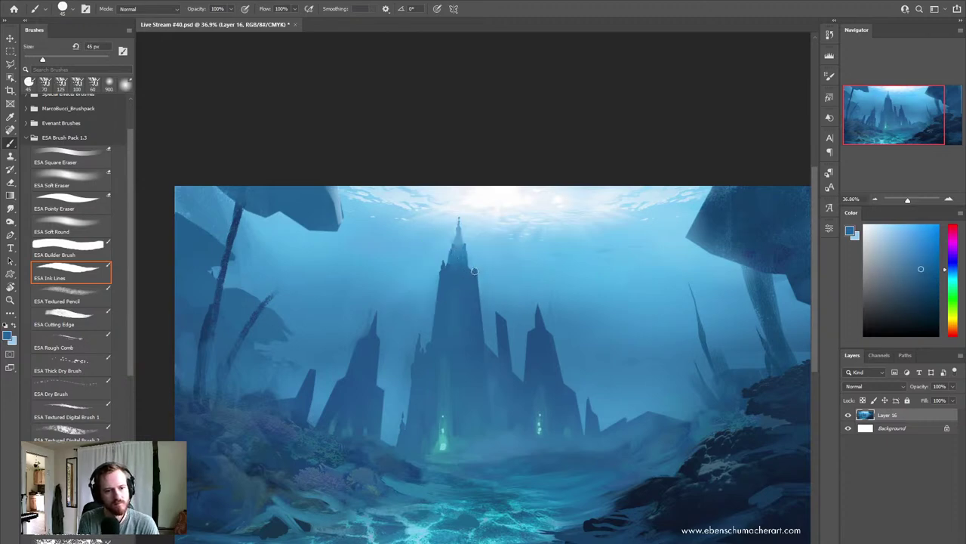
pyautogui.keyDown('alt'); pyautogui.click(468, 257); pyautogui.keyUp('alt')
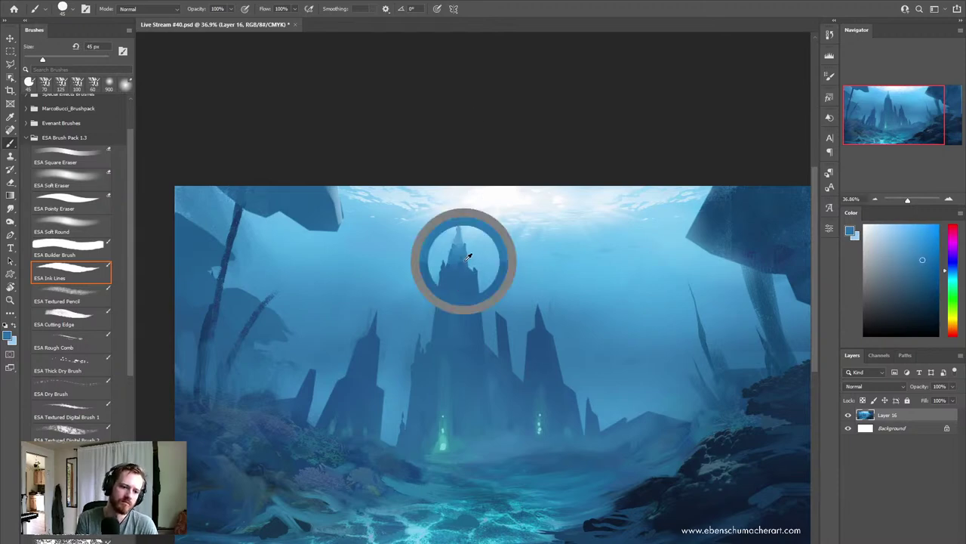
pyautogui.keyDown('alt'); pyautogui.click(475, 273); pyautogui.keyUp('alt')
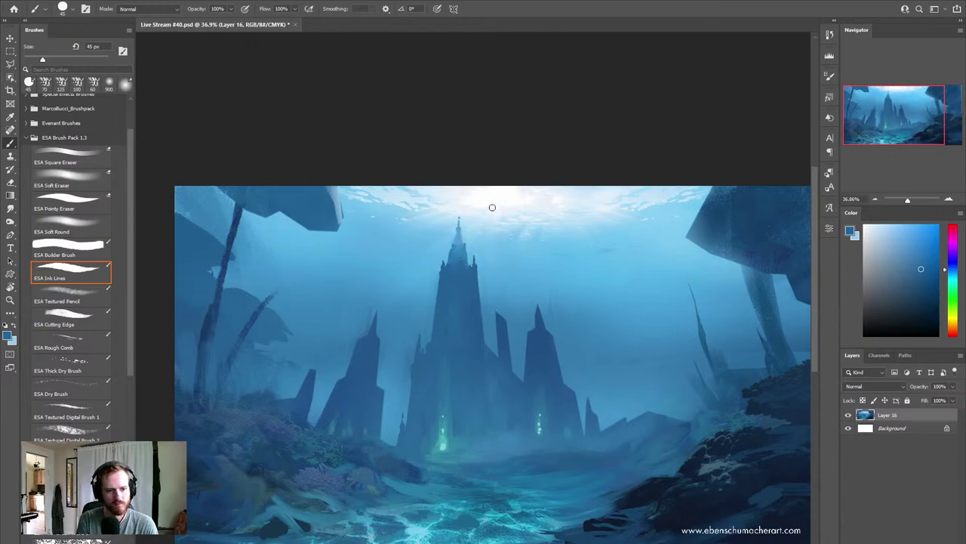
pyautogui.scroll(-3, 492, 207)
pyautogui.scroll(1, 451, 228)
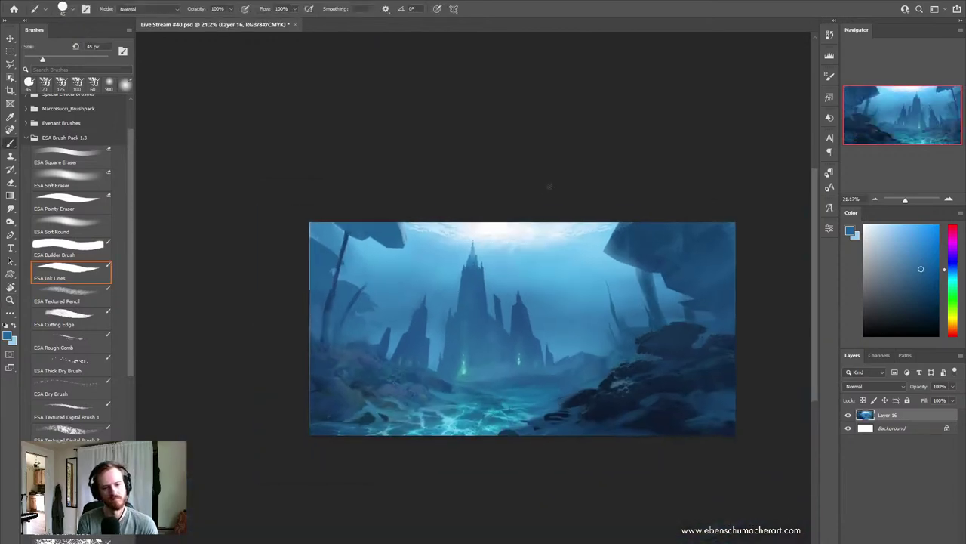
# Step: Zoom in around the spire and refine its edges with light and dark sampled blues
pyautogui.press('z')
pyautogui.moveTo(592, 270); pyautogui.dragTo(622, 261)
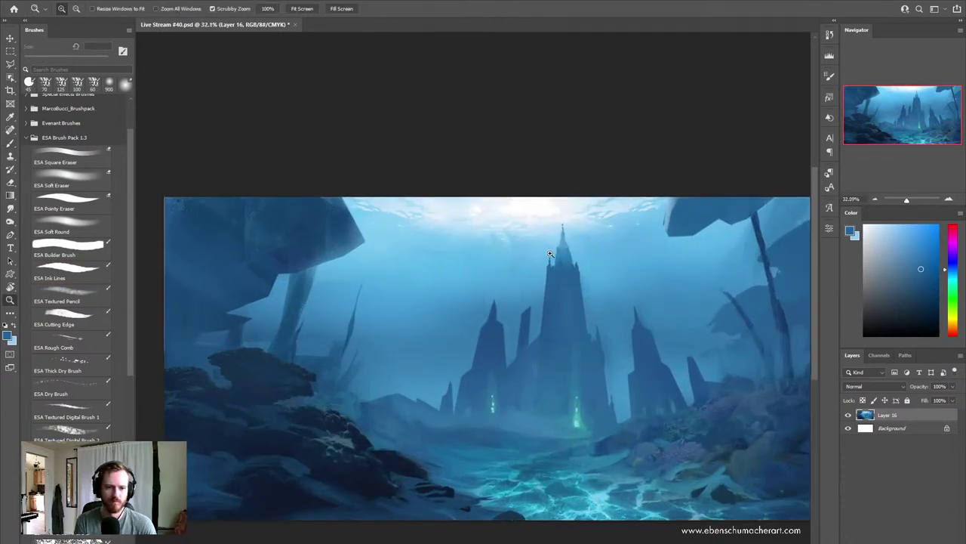
pyautogui.keyDown('alt'); pyautogui.click(550, 280); pyautogui.keyUp('alt')
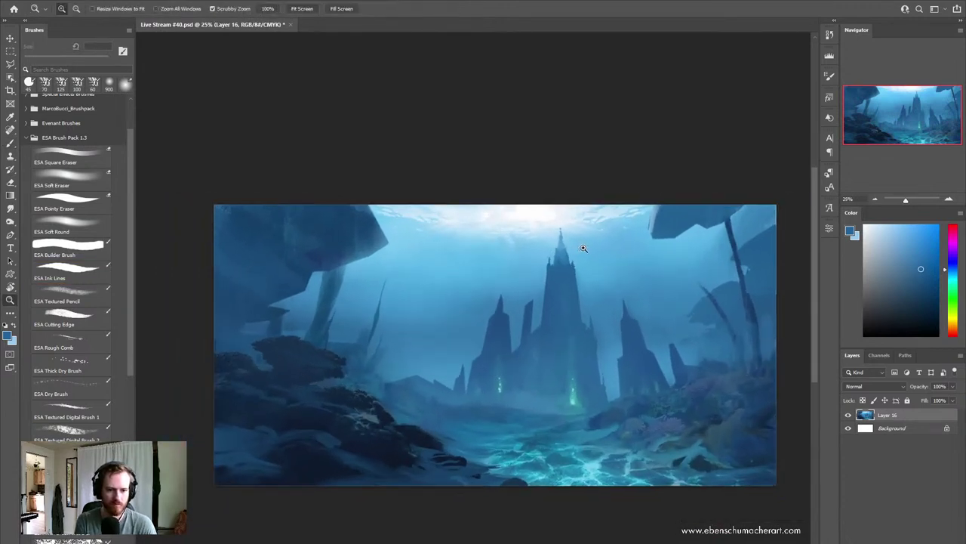
pyautogui.scroll(2, 583, 248)
pyautogui.press('b')
pyautogui.keyDown('alt'); pyautogui.click(550, 256); pyautogui.keyUp('alt')
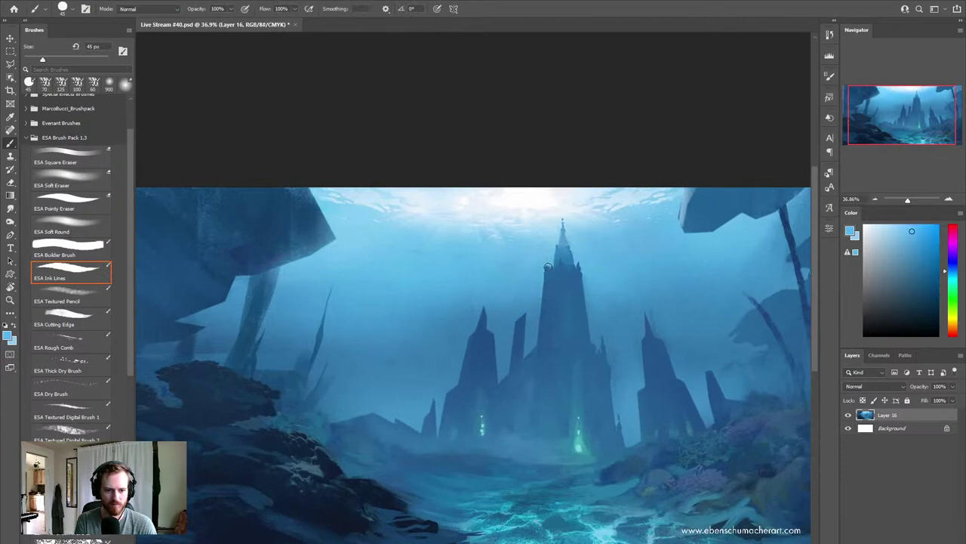
pyautogui.keyDown('alt'); pyautogui.click(544, 266); pyautogui.keyUp('alt')
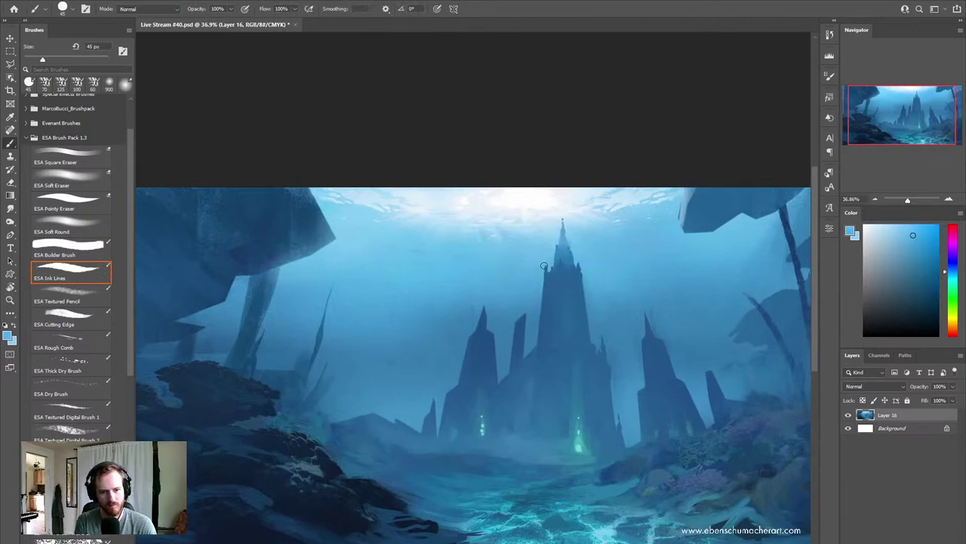
pyautogui.keyDown('alt'); pyautogui.click(557, 278); pyautogui.keyUp('alt')
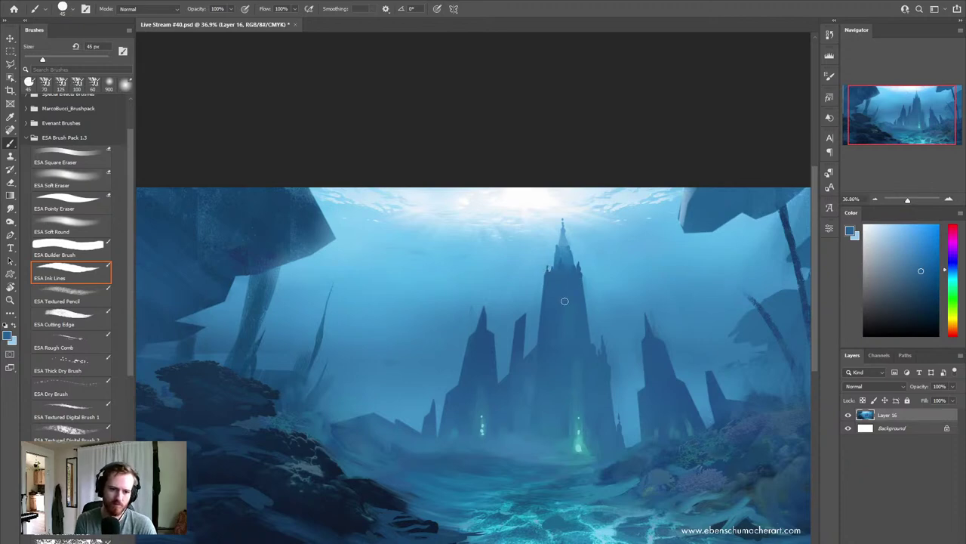
pyautogui.keyDown('alt'); pyautogui.click(573, 337); pyautogui.keyUp('alt')
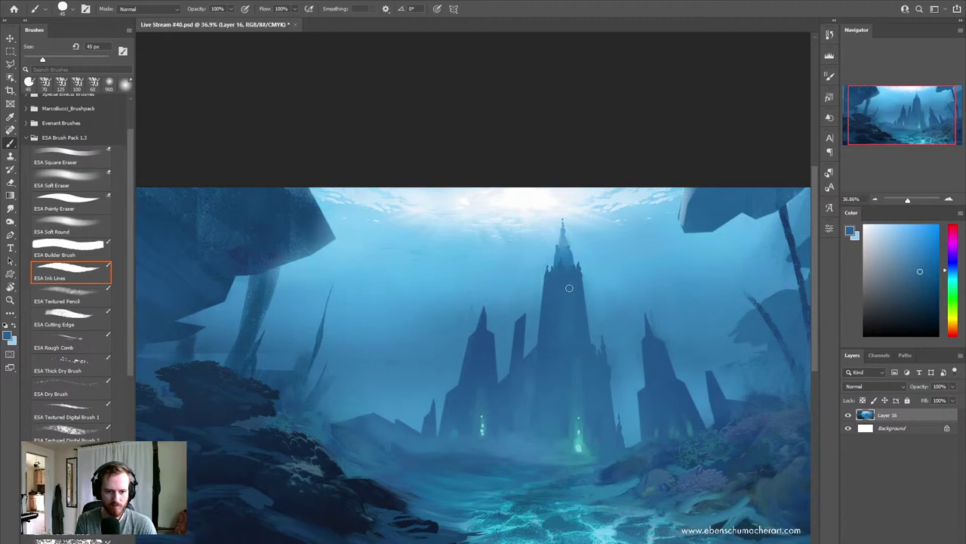
# Step: Sample cyan from the green glow and add window lights down the lower spire
pyautogui.keyDown('alt'); pyautogui.click(579, 440); pyautogui.keyUp('alt')
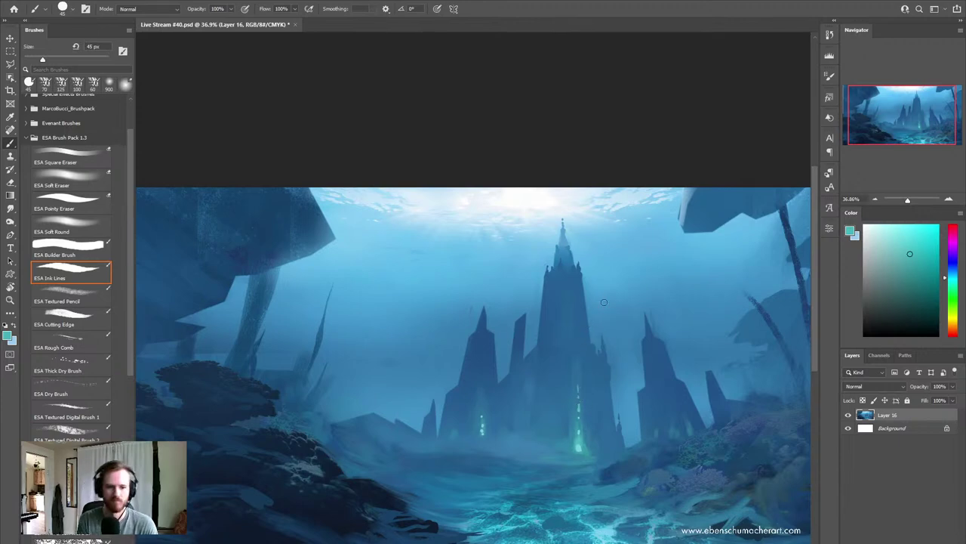
pyautogui.press('z')
pyautogui.scroll(-3, 578, 364)
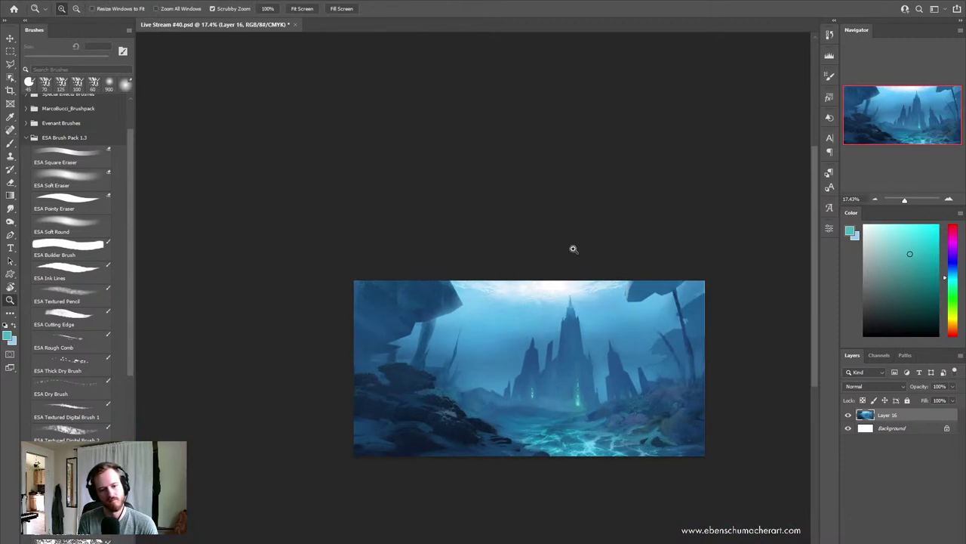
pyautogui.scroll(1, 604, 323)
pyautogui.scroll(3, 573, 291)
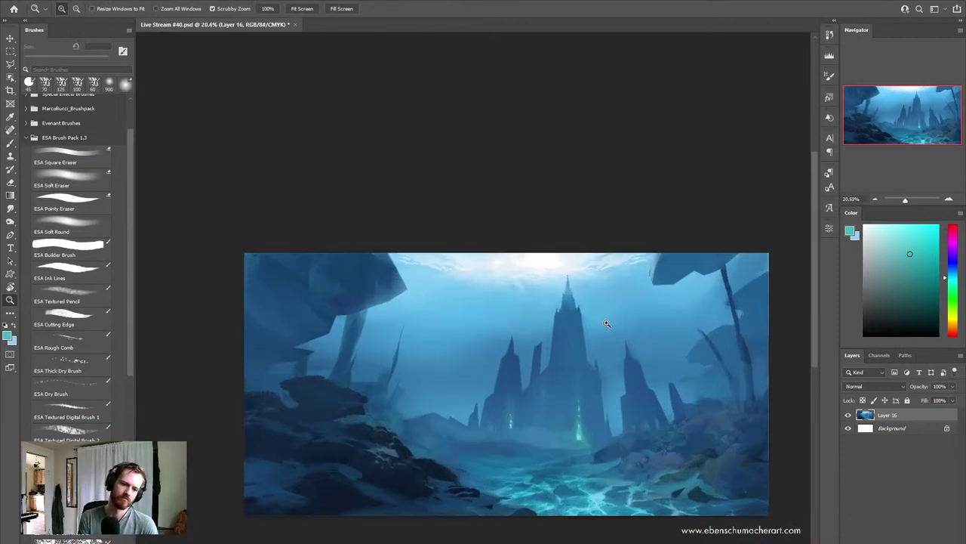
pyautogui.press('b')
pyautogui.keyDown('alt'); pyautogui.click(587, 465); pyautogui.keyUp('alt')
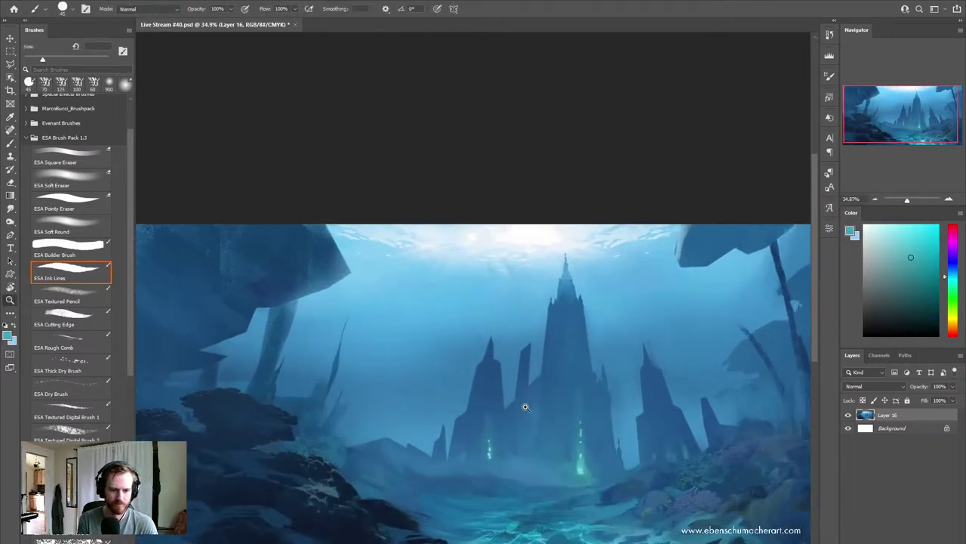
pyautogui.scroll(-1, 521, 403)
pyautogui.scroll(1, 498, 377)
pyautogui.press('z')
pyautogui.press('b')
pyautogui.keyDown('alt'); pyautogui.click(487, 376); pyautogui.keyUp('alt')
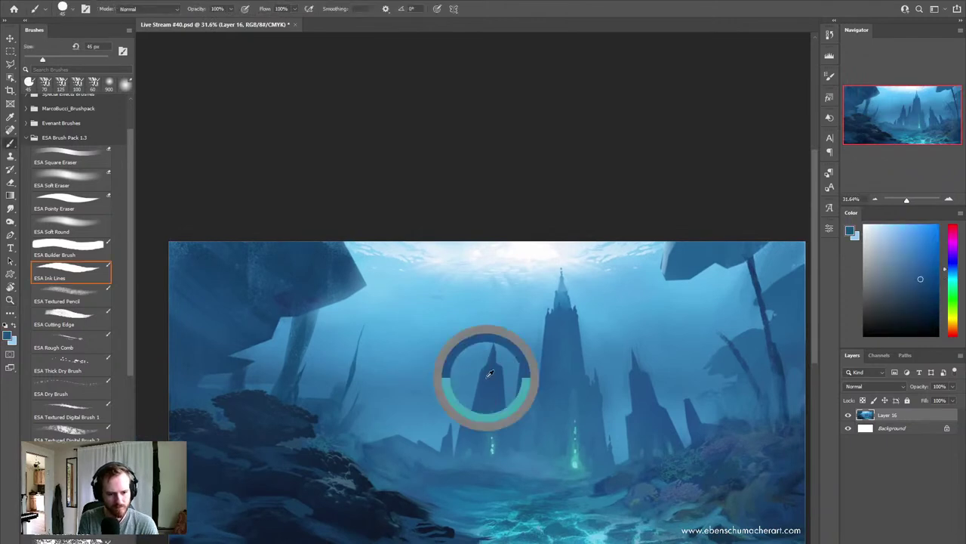
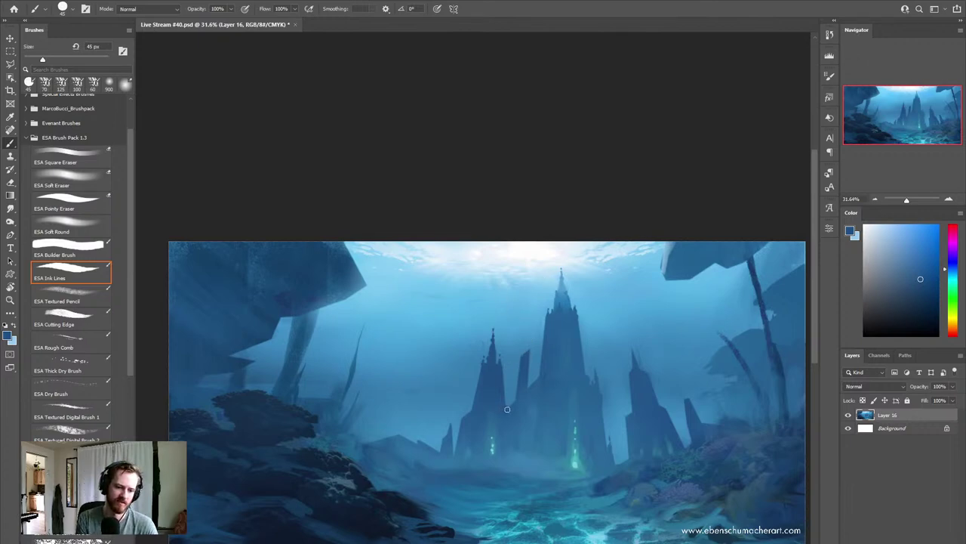
# Step: Eyedrop a lighter aqua blue from the water beside the castle spires as the paint colour
pyautogui.press('alt')
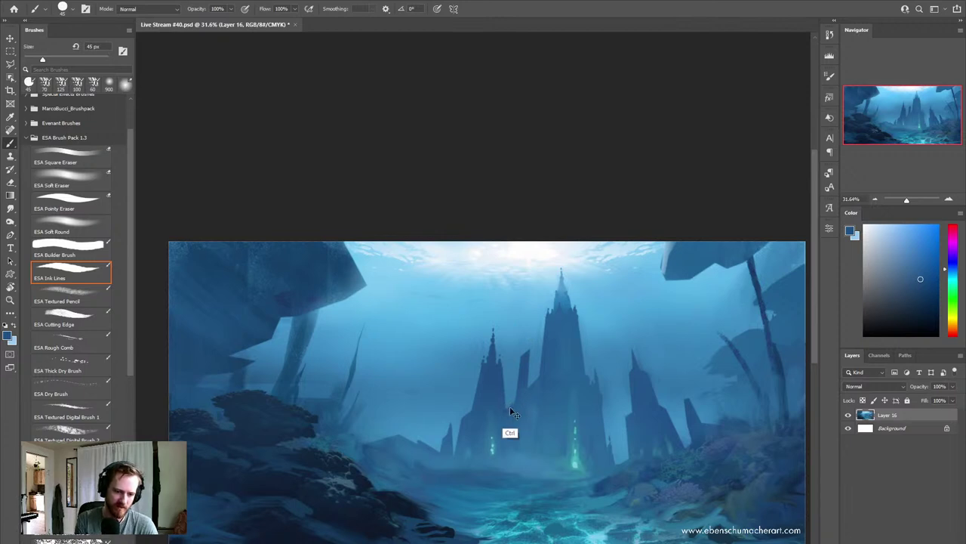
pyautogui.keyDown('alt'); pyautogui.click(512, 407); pyautogui.keyUp('alt')
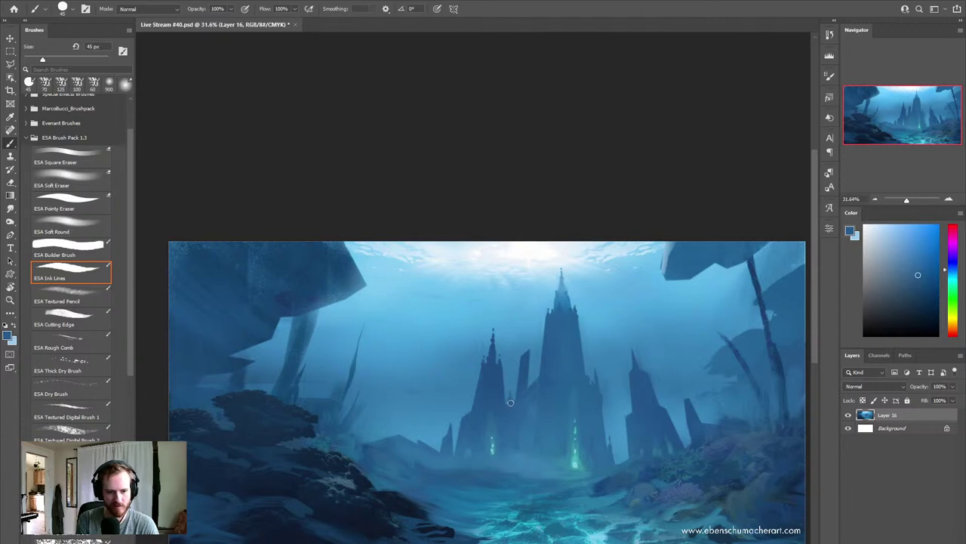
pyautogui.keyDown('alt'); pyautogui.click(527, 358); pyautogui.keyUp('alt')
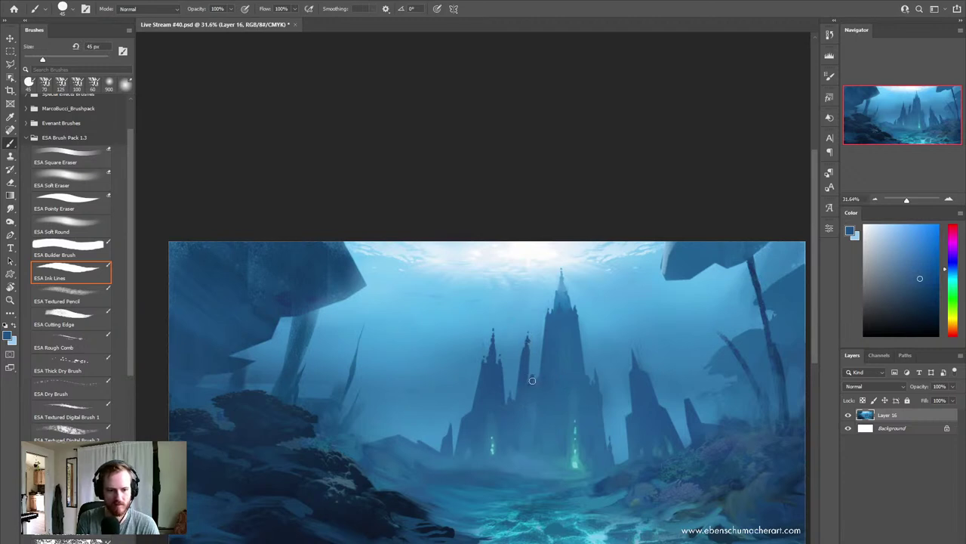
pyautogui.keyDown('alt'); pyautogui.click(533, 379); pyautogui.keyUp('alt')
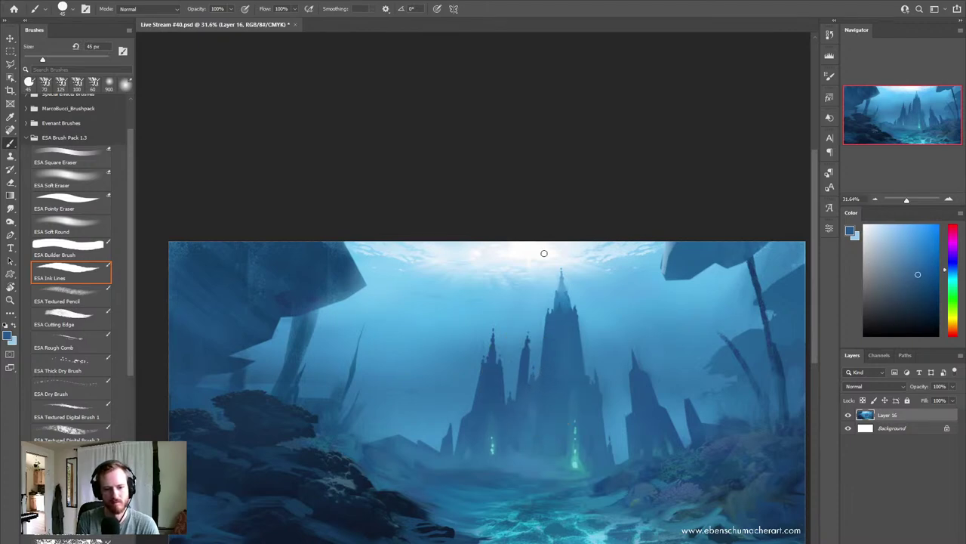
pyautogui.press('alt')
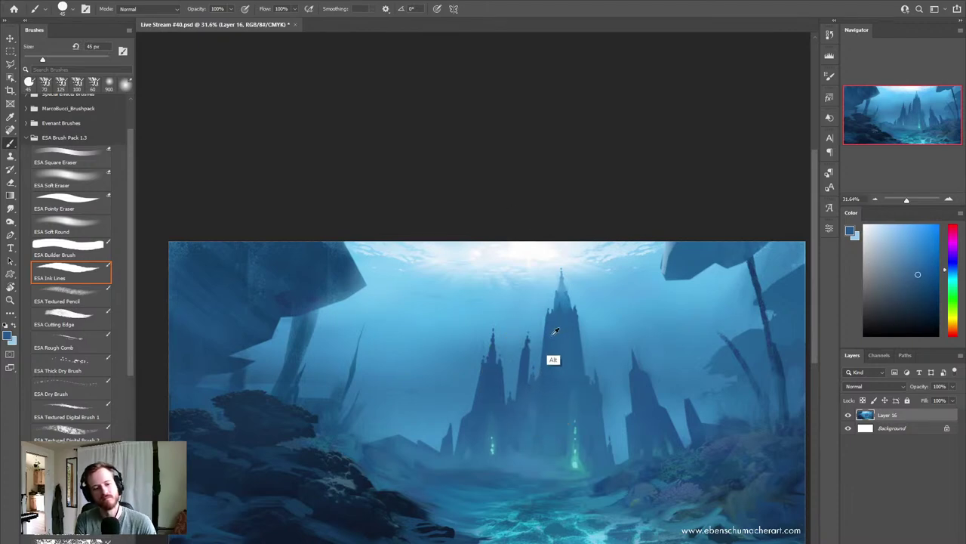
pyautogui.keyDown('alt'); pyautogui.click(543, 329); pyautogui.keyUp('alt')
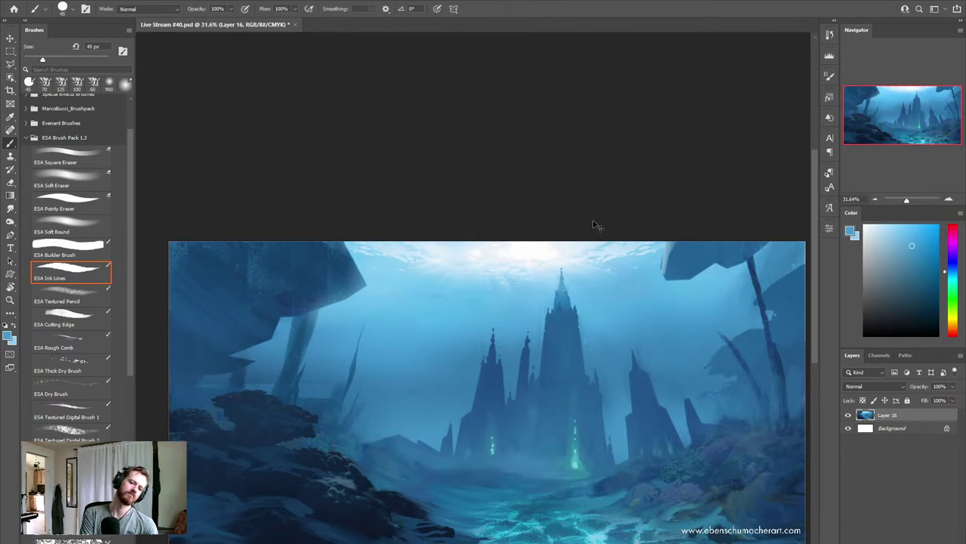
pyautogui.keyDown('alt'); pyautogui.click(443, 311); pyautogui.keyUp('alt')
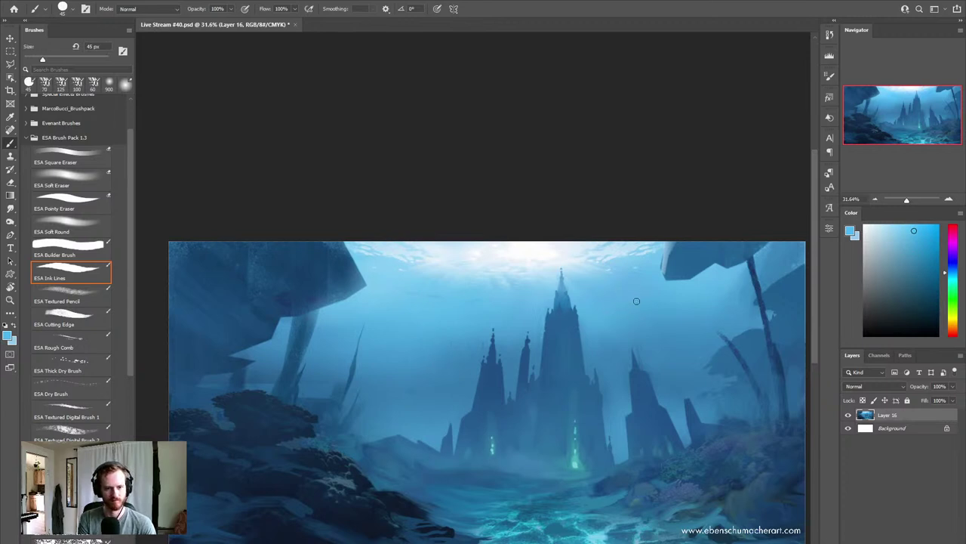
# Step: Zoom in on the castles, sample darker and lighter blues, and save the painting
pyautogui.press('z')
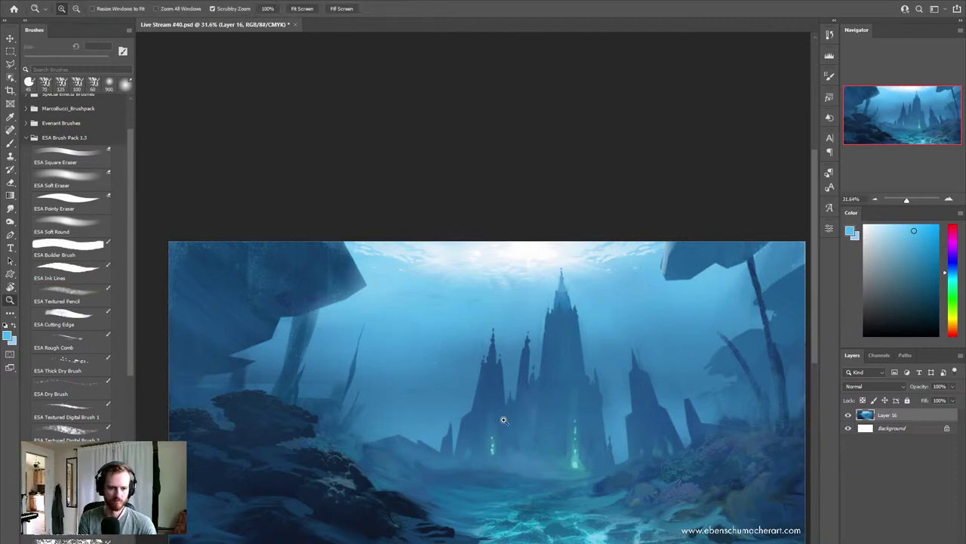
pyautogui.moveTo(510, 394)
pyautogui.mouseDown()
pyautogui.moveTo(504, 414)
pyautogui.moveTo(544, 393)
pyautogui.moveTo(526, 388)
pyautogui.mouseUp()
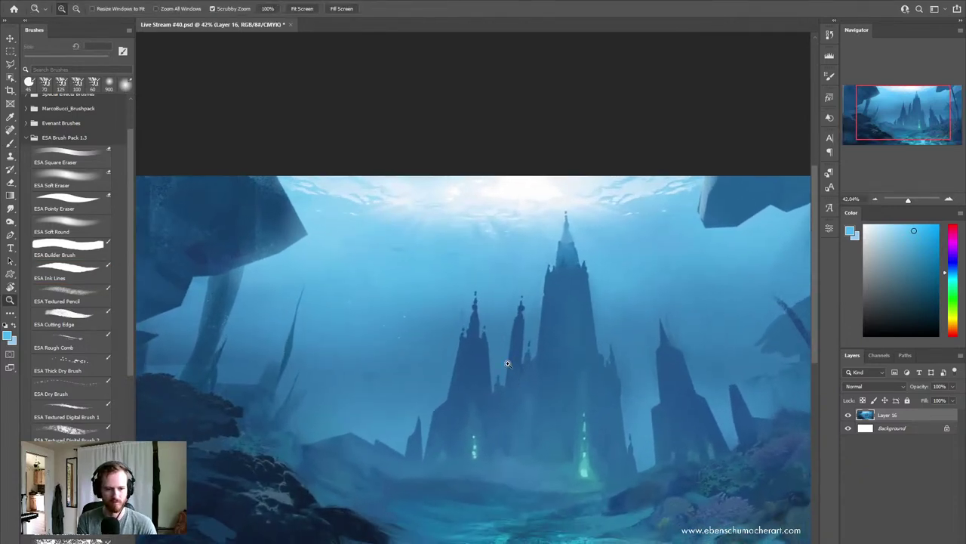
pyautogui.press('b')
pyautogui.keyDown('alt'); pyautogui.click(443, 403); pyautogui.keyUp('alt')
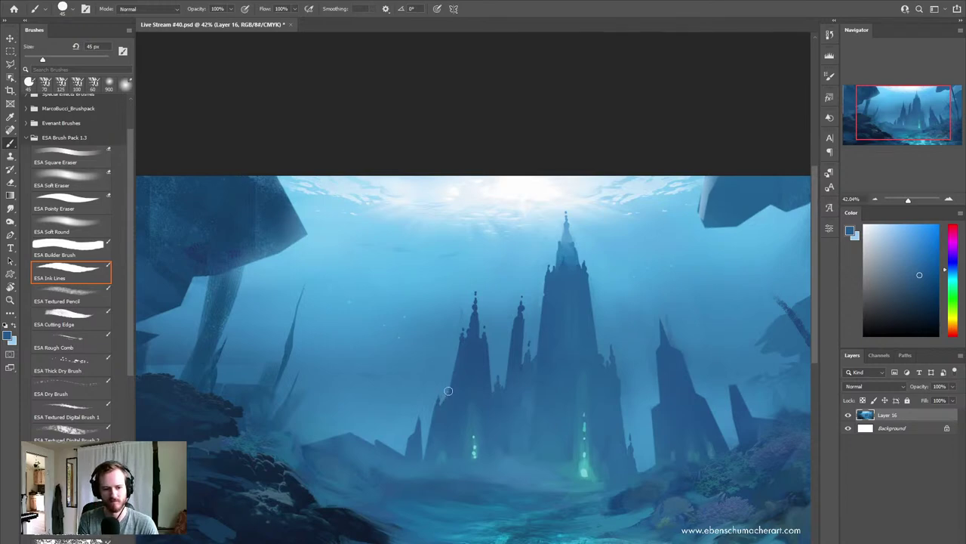
pyautogui.keyDown('alt'); pyautogui.click(419, 426); pyautogui.keyUp('alt')
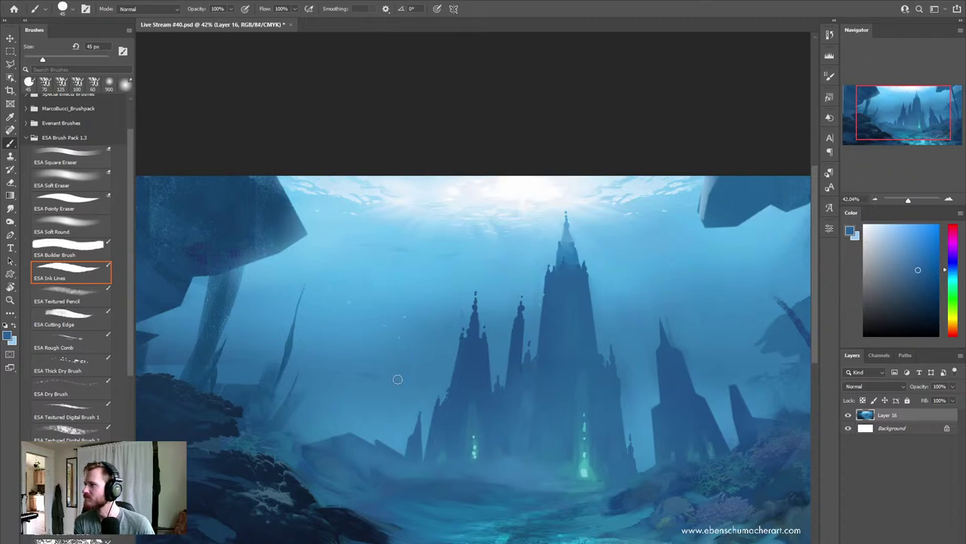
pyautogui.press('ctrl')
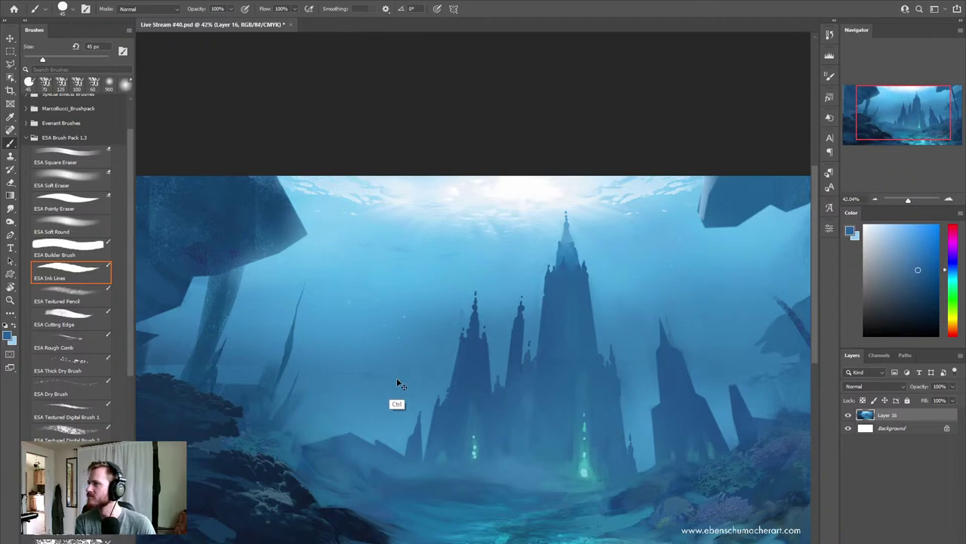
pyautogui.hotkey('ctrl', 's')
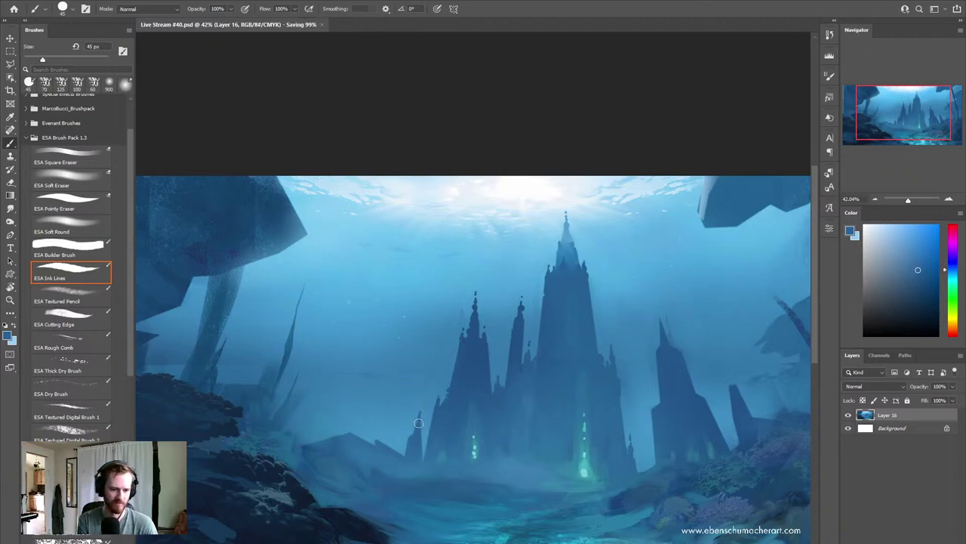
# Step: Dab small blue marks at the left castle base, resampling darker and lighter blues
pyautogui.moveTo(419, 421); pyautogui.dragTo(419, 419)
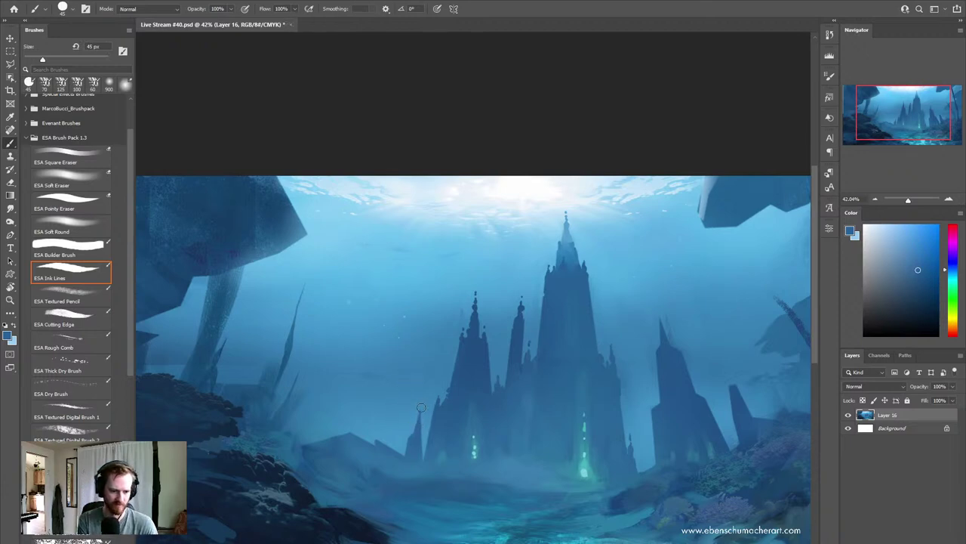
pyautogui.click(402, 447)
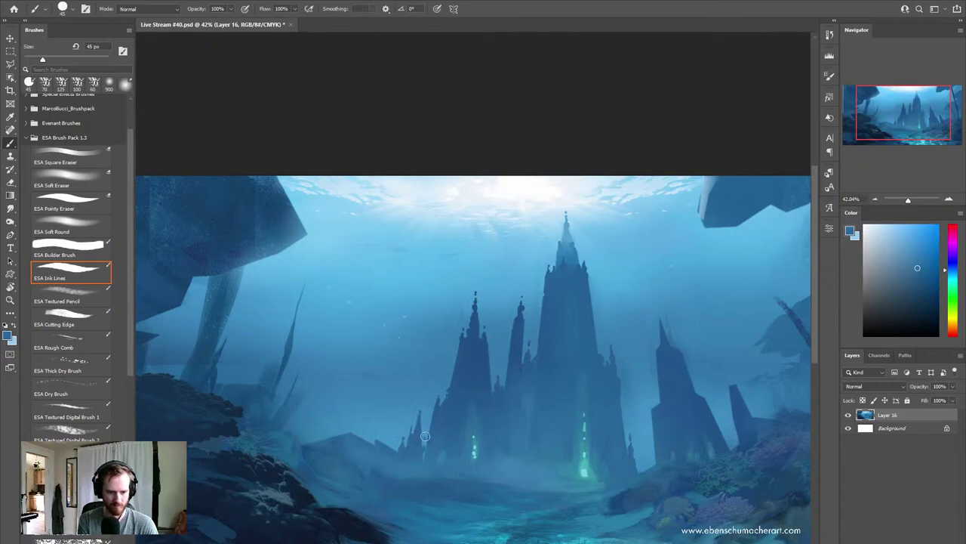
pyautogui.keyDown('alt'); pyautogui.click(469, 376); pyautogui.keyUp('alt')
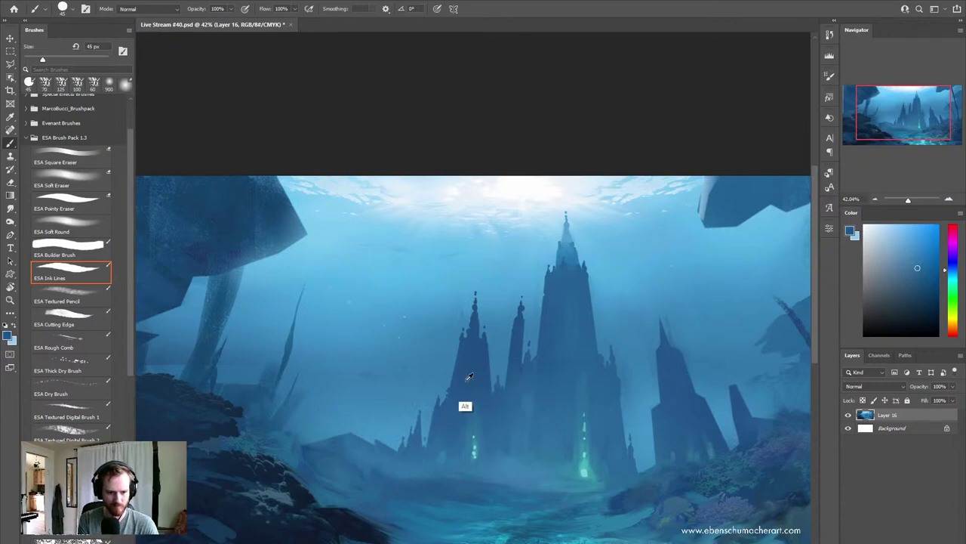
pyautogui.keyDown('alt'); pyautogui.click(450, 443); pyautogui.keyUp('alt')
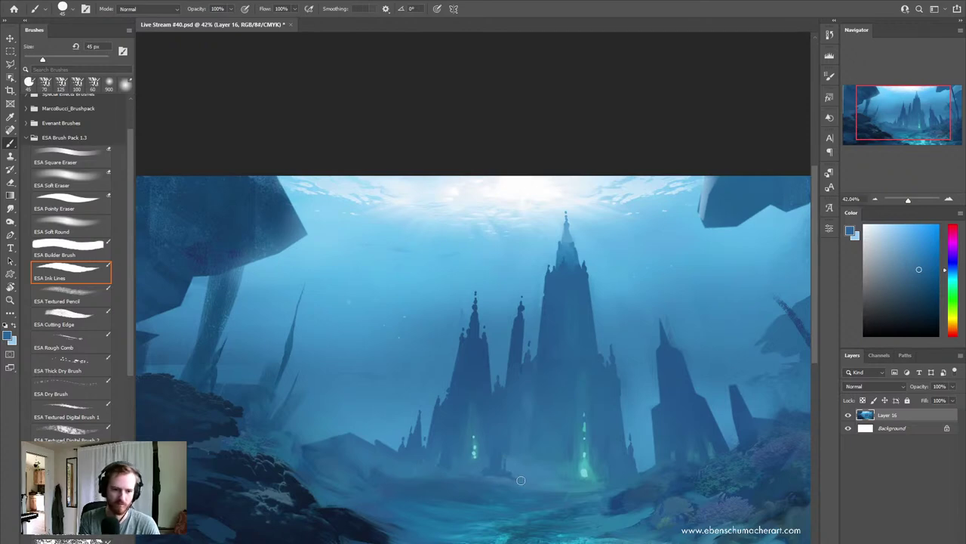
# Step: Paint a bright green glow stroke near the central castle's base entrance
pyautogui.scroll(-3, 572, 393)
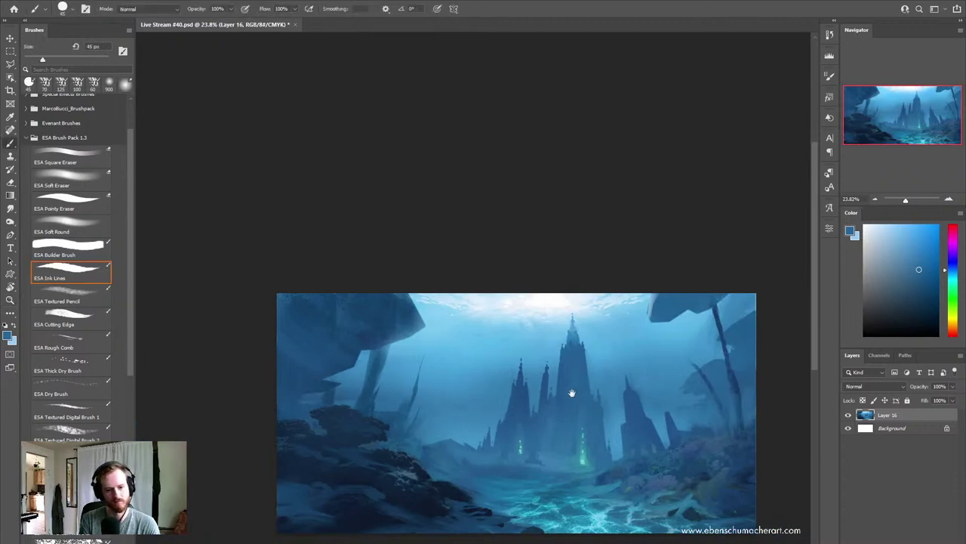
pyautogui.moveTo(571, 394); pyautogui.dragTo(549, 371)
pyautogui.scroll(2, 484, 440)
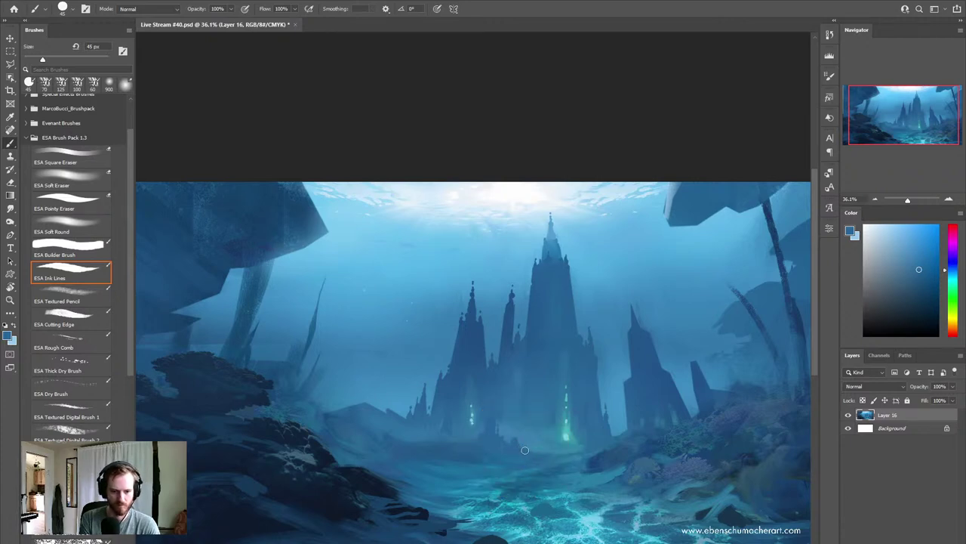
pyautogui.keyDown('alt'); pyautogui.click(586, 444); pyautogui.keyUp('alt')
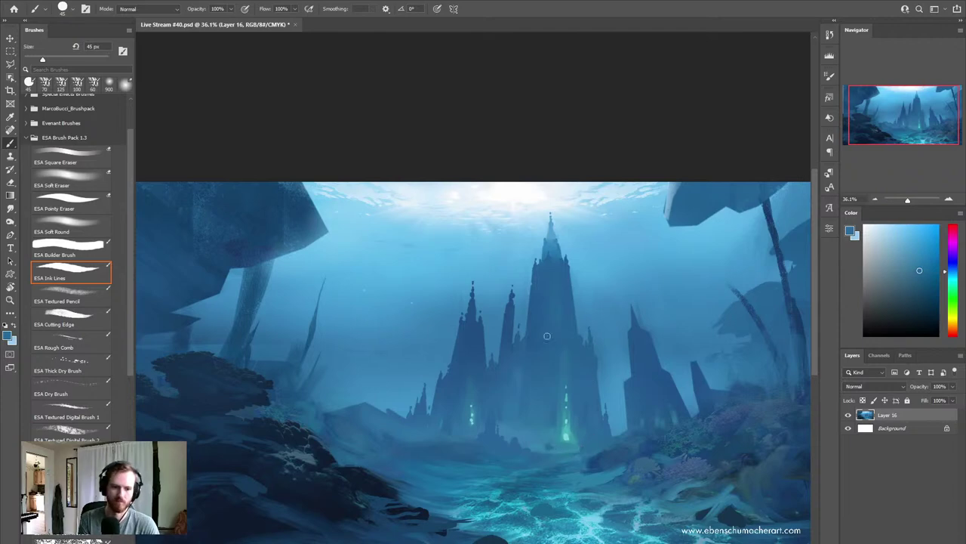
pyautogui.moveTo(548, 444); pyautogui.dragTo(570, 434)
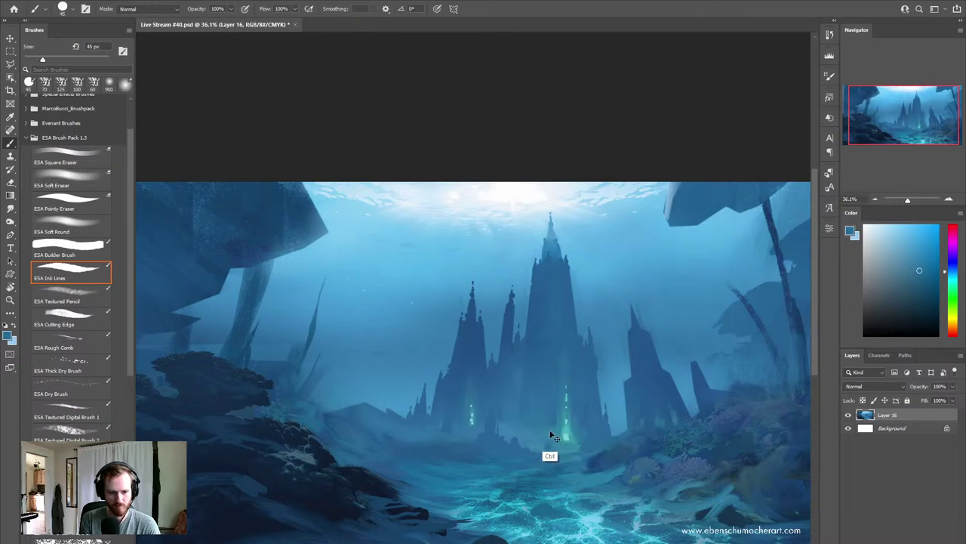
pyautogui.keyDown('alt'); pyautogui.click(550, 429); pyautogui.keyUp('alt')
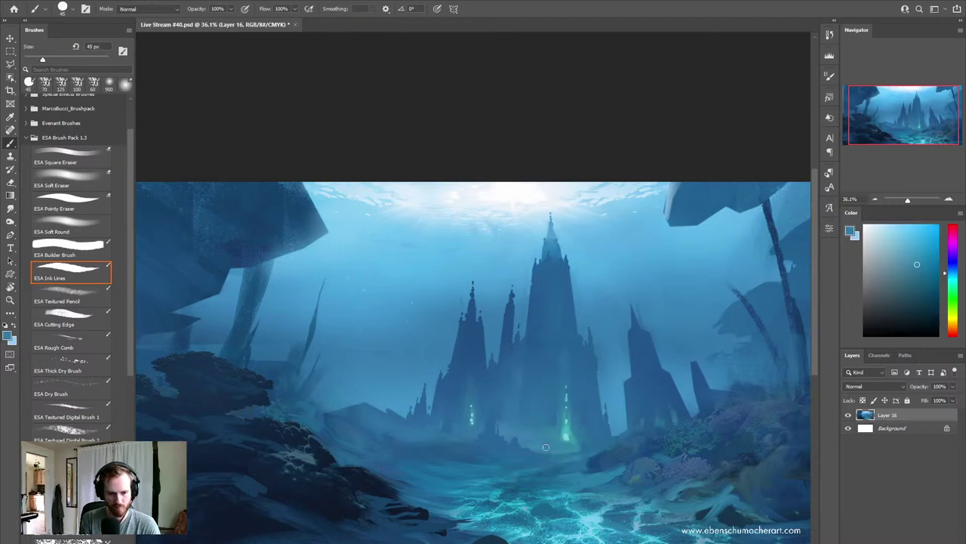
pyautogui.keyDown('alt'); pyautogui.click(547, 426); pyautogui.keyUp('alt')
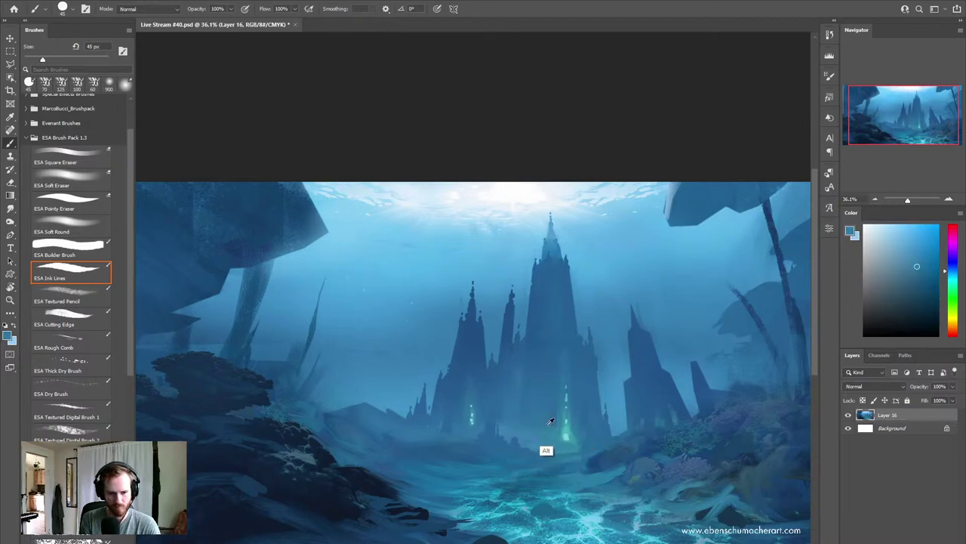
pyautogui.keyDown('alt'); pyautogui.click(547, 425); pyautogui.keyUp('alt')
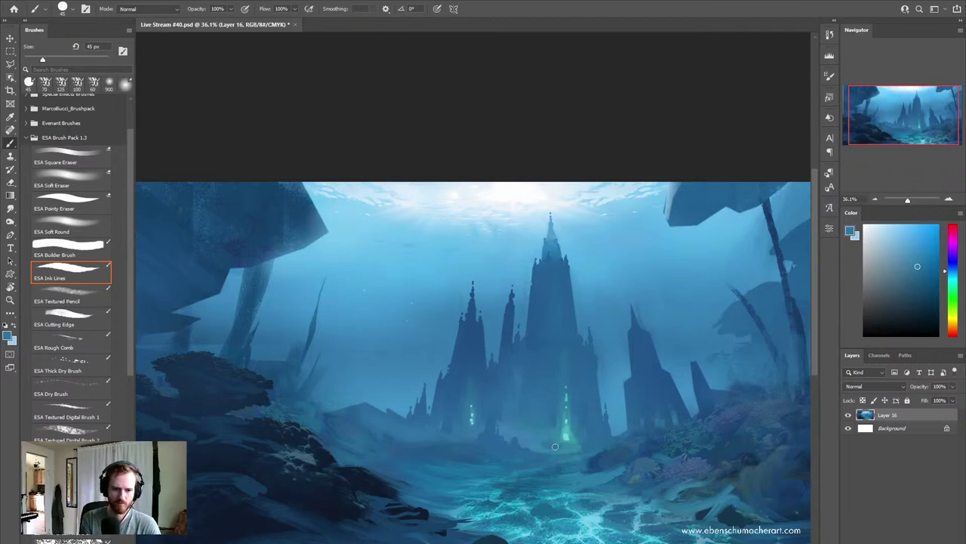
# Step: Zoom out to view the whole painting and mirror the canvas horizontally
pyautogui.press('z')
pyautogui.moveTo(668, 404); pyautogui.dragTo(656, 372)
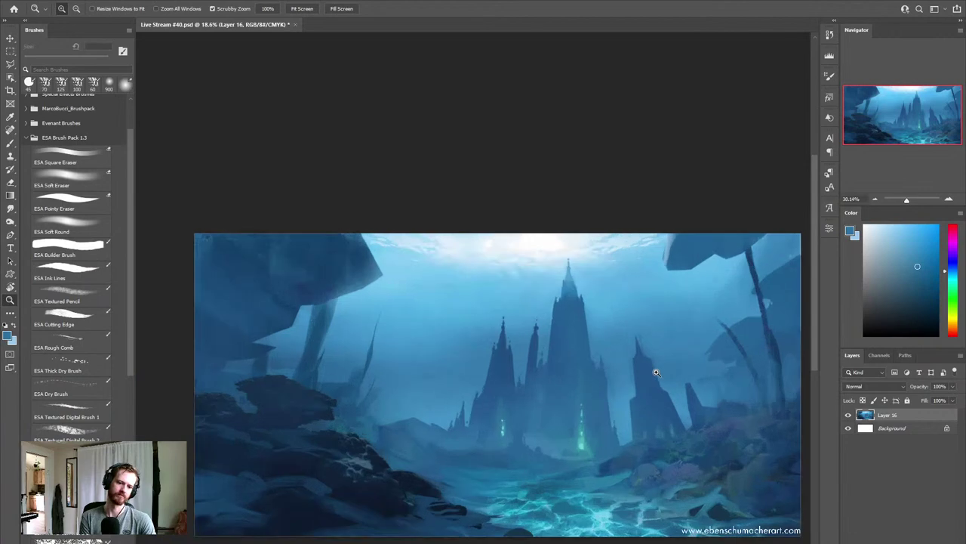
pyautogui.moveTo(603, 413); pyautogui.dragTo(635, 414)
pyautogui.press('b')
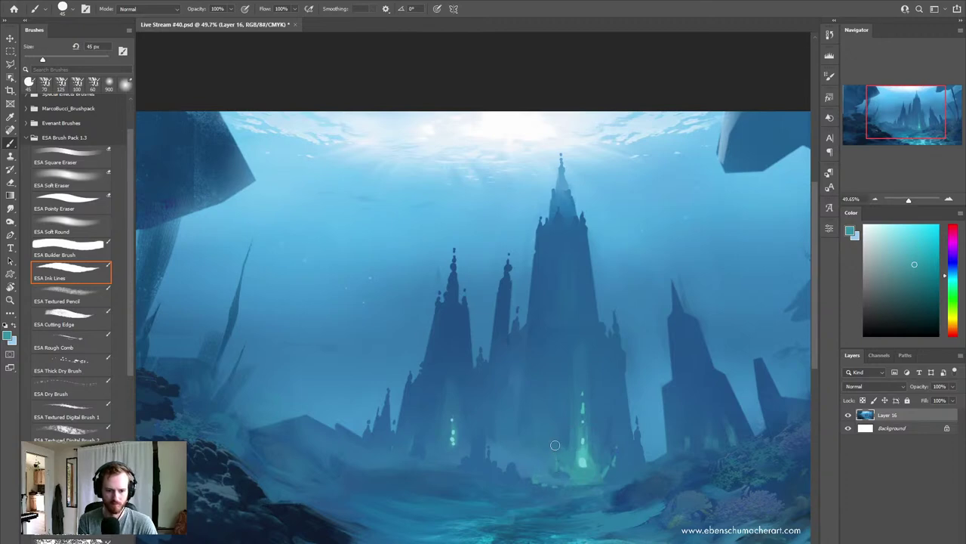
pyautogui.press('z')
pyautogui.moveTo(622, 393); pyautogui.dragTo(610, 371)
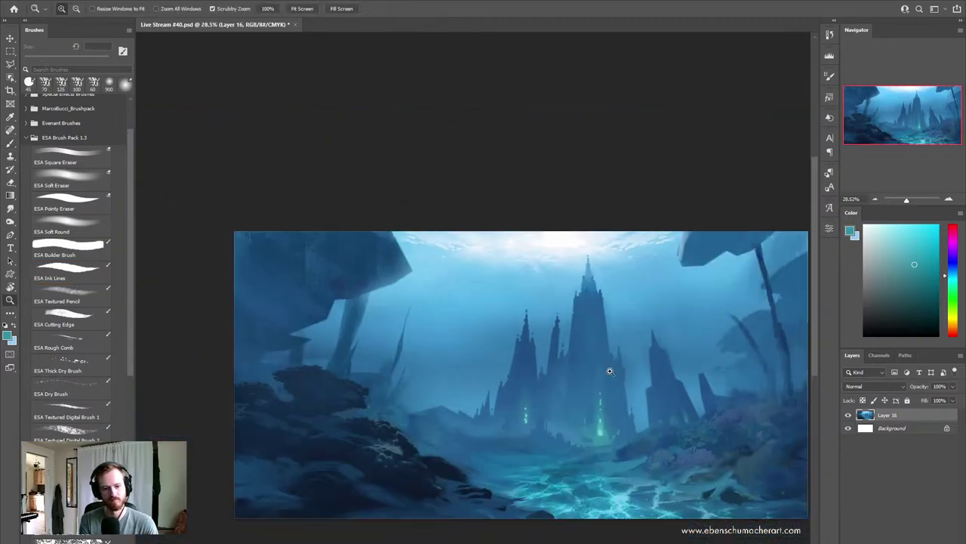
pyautogui.press('b')
pyautogui.hotkey('ctrl', 'shift', 'h')
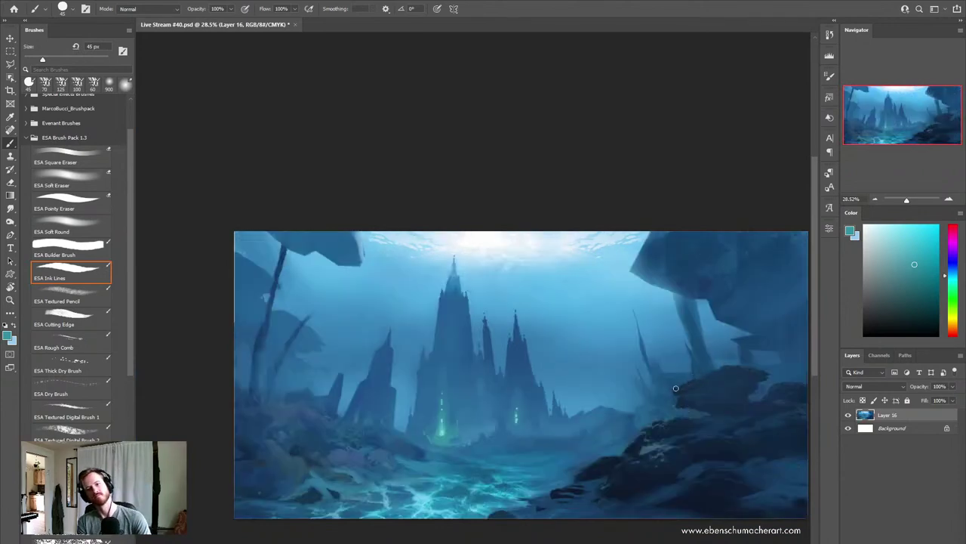
# Step: Zoom in and sample light cyan and teal tones from the glowing foreground water
pyautogui.press('z')
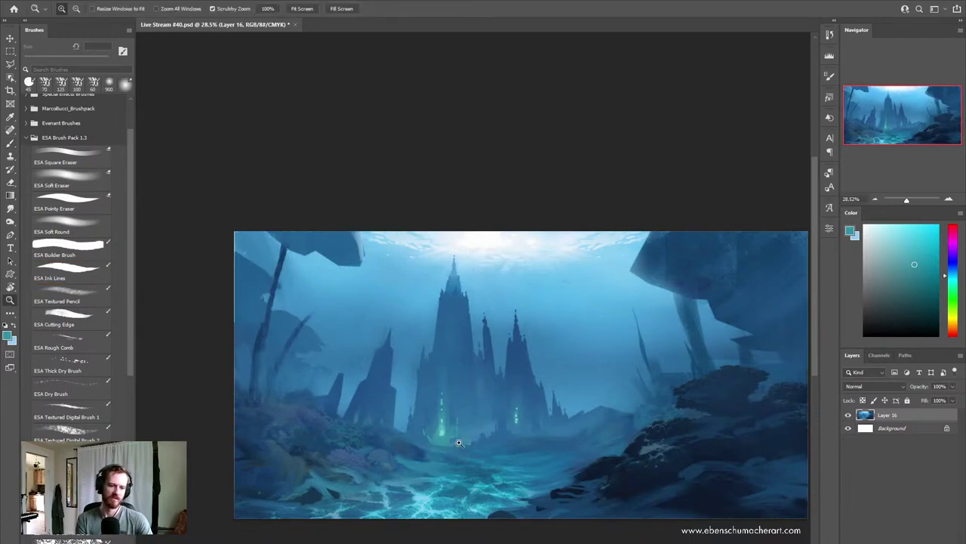
pyautogui.moveTo(459, 442); pyautogui.dragTo(491, 441)
pyautogui.press('b')
pyautogui.keyDown('alt'); pyautogui.click(408, 480); pyautogui.keyUp('alt')
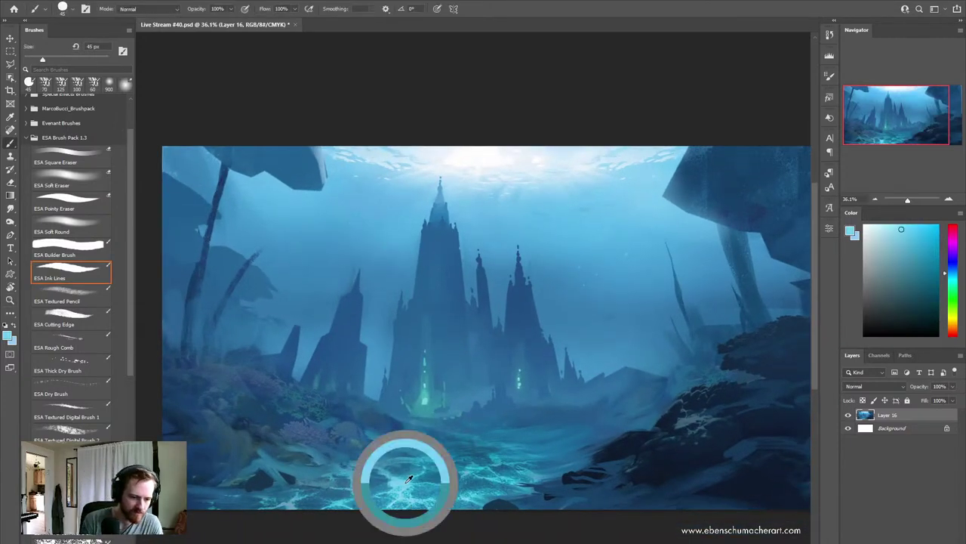
pyautogui.moveTo(408, 479); pyautogui.dragTo(412, 480)
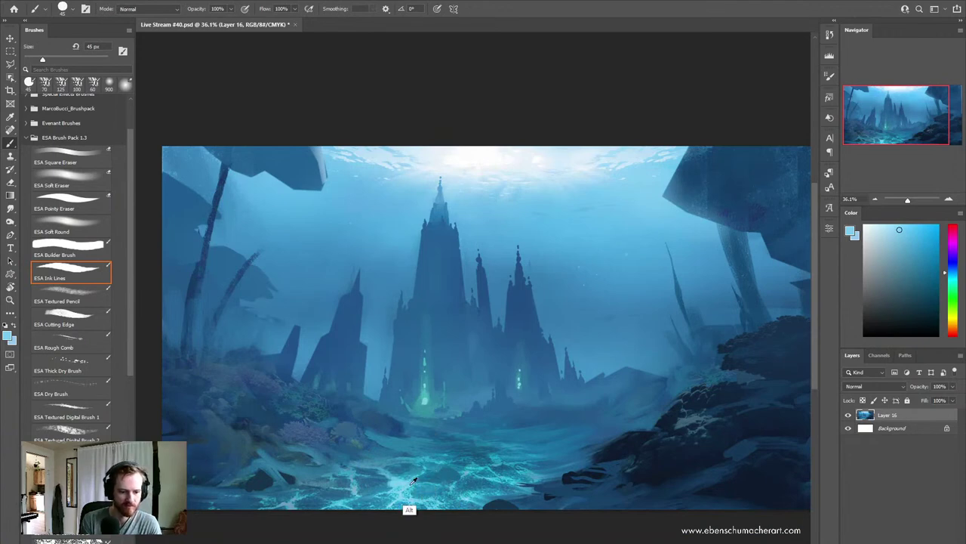
pyautogui.keyDown('alt'); pyautogui.click(411, 480); pyautogui.keyUp('alt')
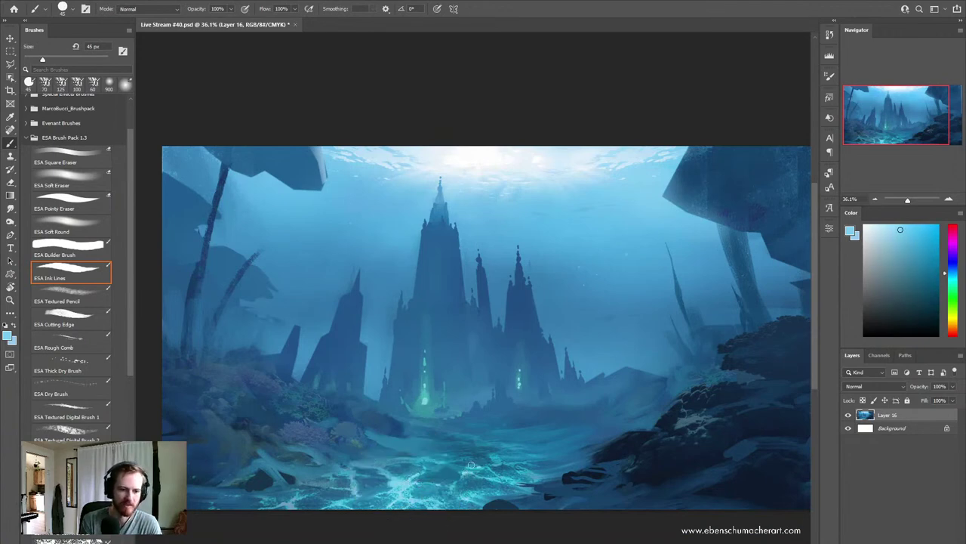
pyautogui.keyDown('alt'); pyautogui.click(431, 461); pyautogui.keyUp('alt')
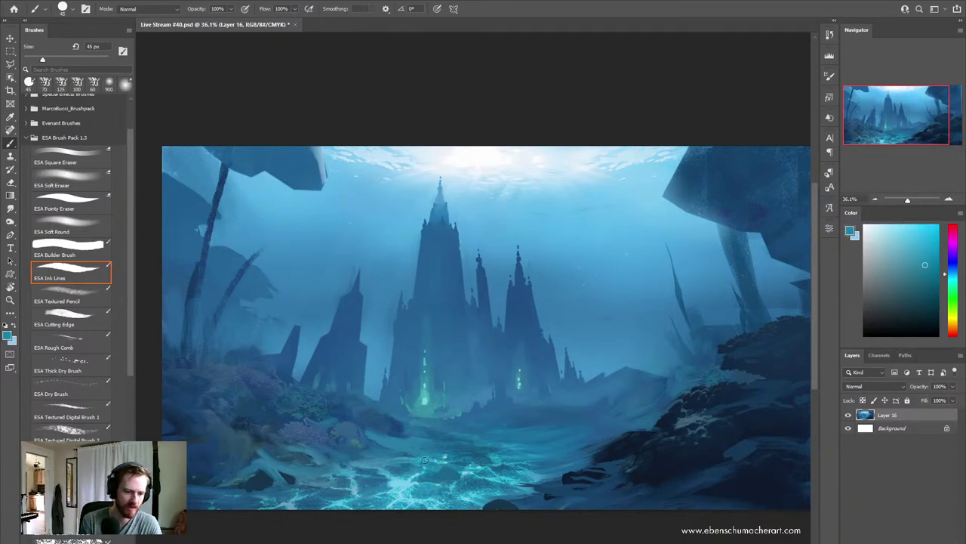
pyautogui.keyDown('alt'); pyautogui.click(494, 468); pyautogui.keyUp('alt')
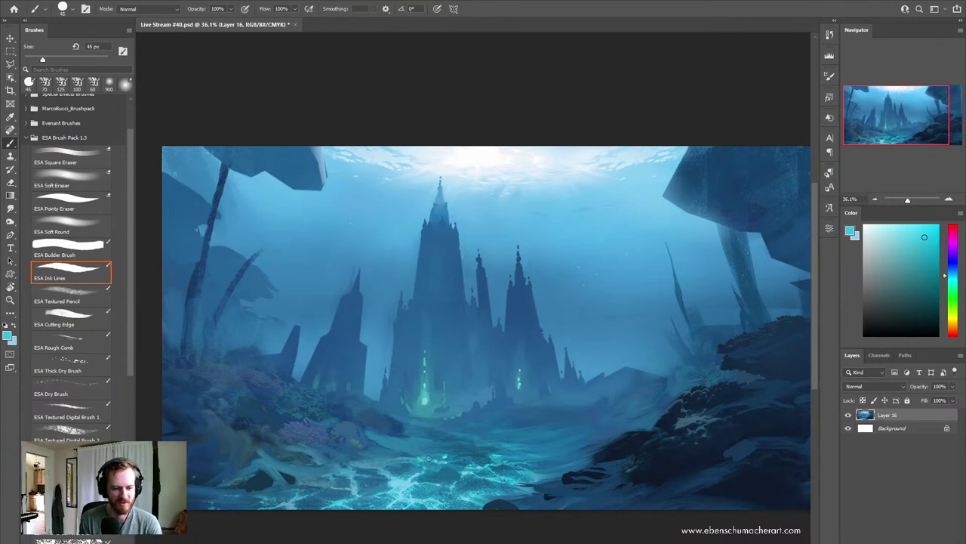
# Step: Paint a light horizontal ripple stroke across the foreground water, then zoom back out
pyautogui.moveTo(518, 448)
pyautogui.mouseDown()
pyautogui.moveTo(455, 449)
pyautogui.moveTo(464, 451)
pyautogui.mouseUp()
pyautogui.keyDown('alt'); pyautogui.click(529, 447); pyautogui.keyUp('alt')
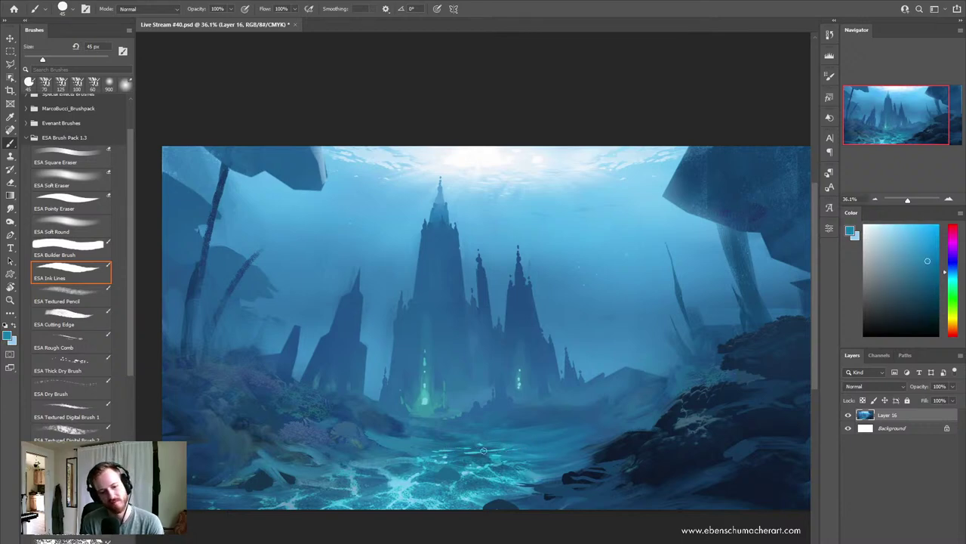
pyautogui.press('z')
pyautogui.moveTo(480, 450); pyautogui.dragTo(540, 414)
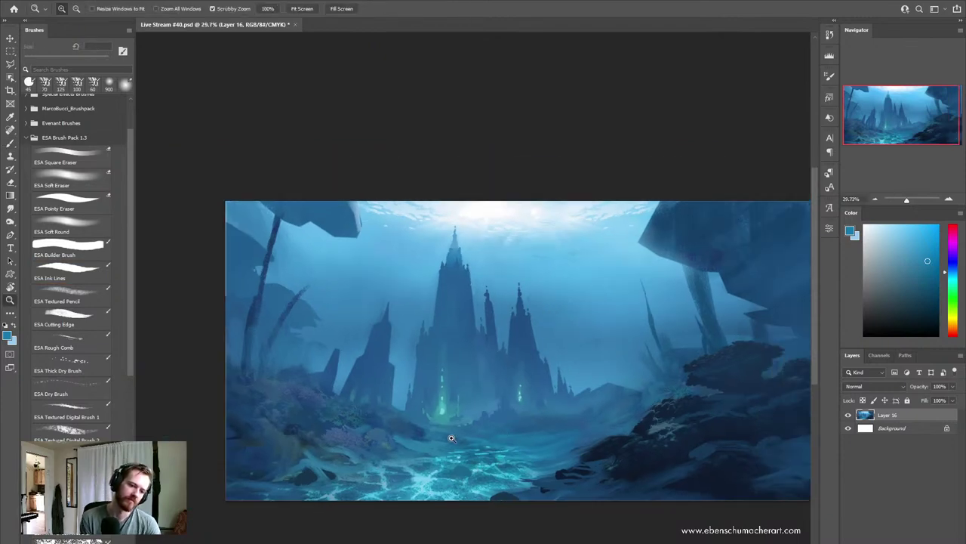
# Step: Extend the thin left spire to a pointed tip, then paint its top over with water blue
pyautogui.click(72, 272)
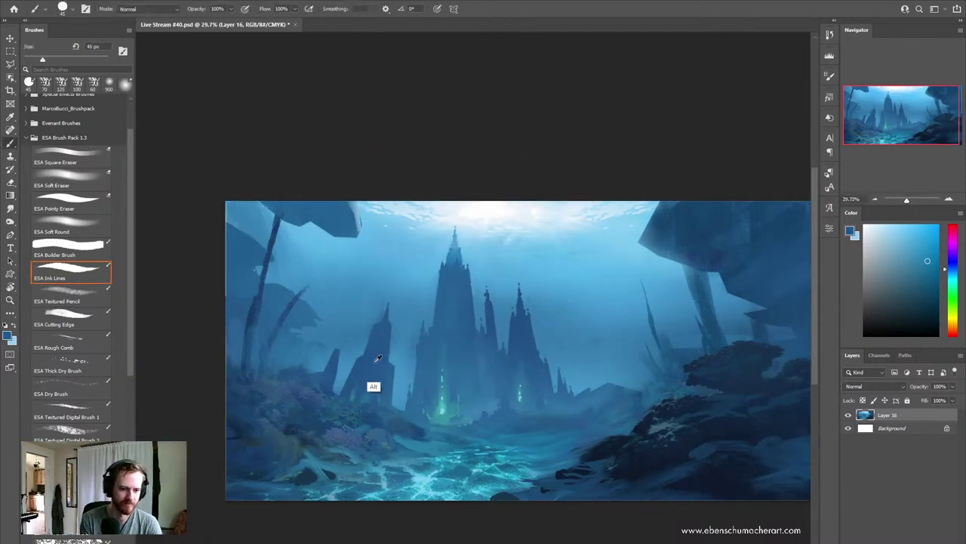
pyautogui.keyDown('alt'); pyautogui.click(365, 345); pyautogui.keyUp('alt')
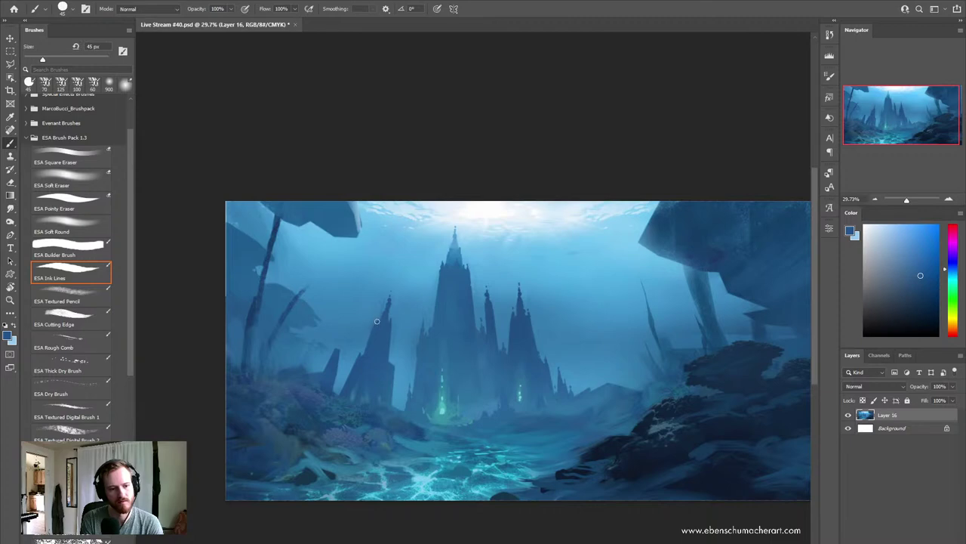
pyautogui.keyDown('alt'); pyautogui.click(393, 361); pyautogui.keyUp('alt')
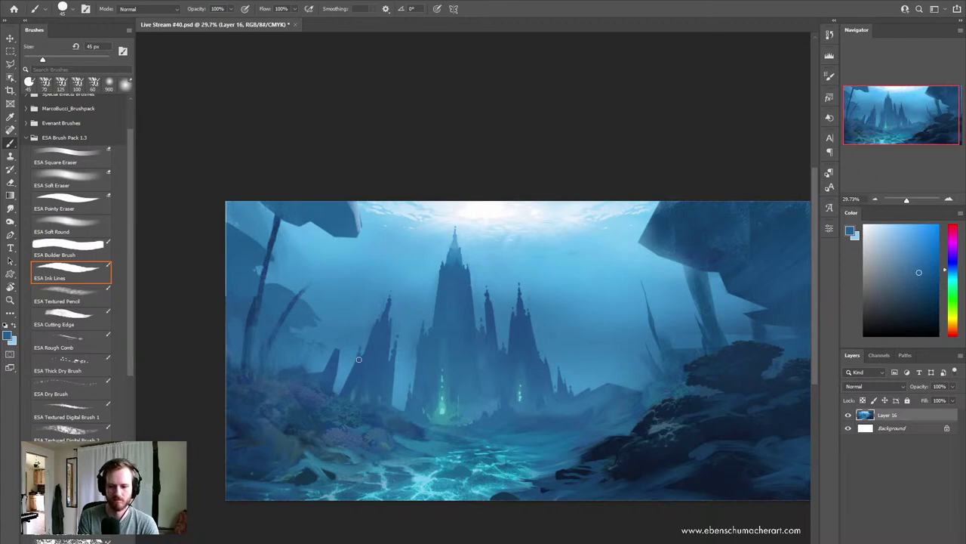
pyautogui.keyDown('alt'); pyautogui.click(358, 368); pyautogui.keyUp('alt')
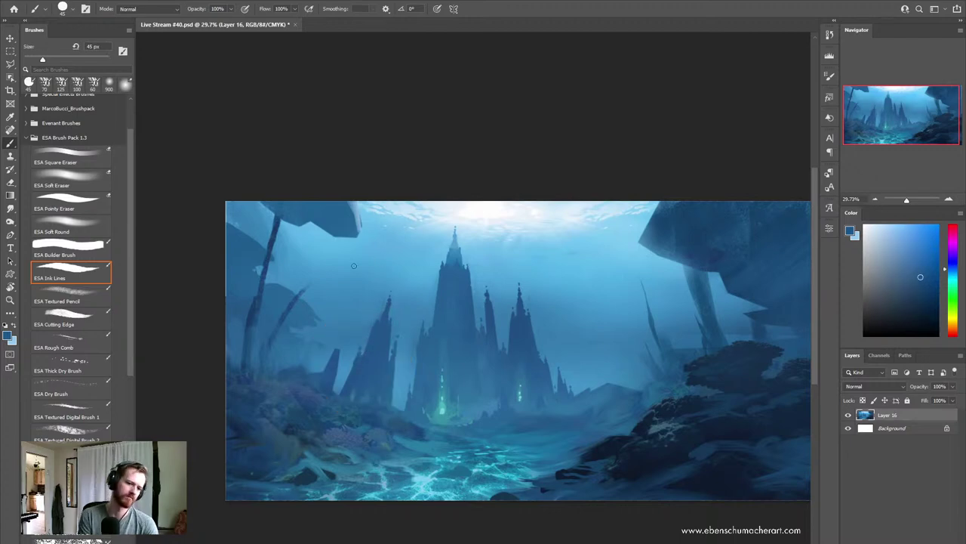
pyautogui.click(334, 356)
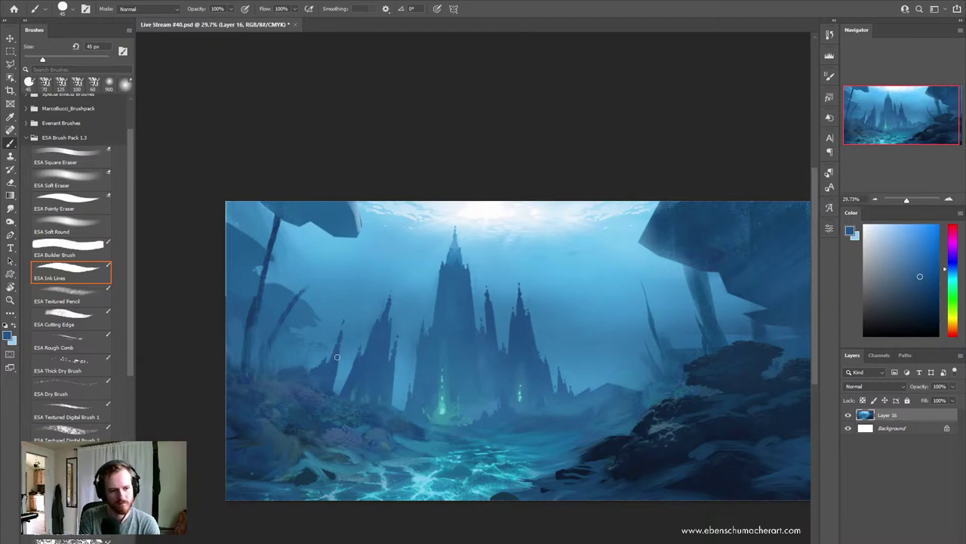
pyautogui.moveTo(334, 360); pyautogui.dragTo(338, 348)
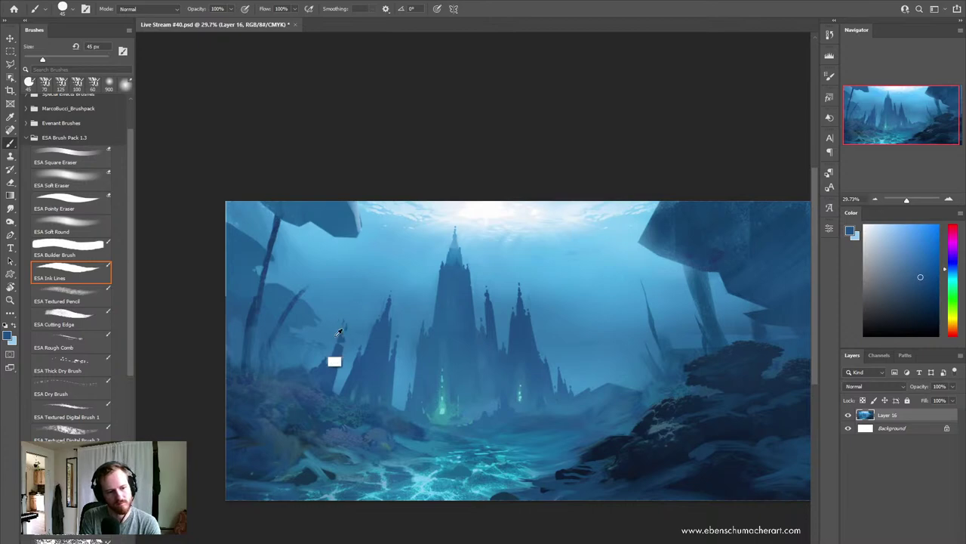
pyautogui.keyDown('alt'); pyautogui.click(334, 355); pyautogui.keyUp('alt')
pyautogui.moveTo(339, 331); pyautogui.dragTo(346, 320)
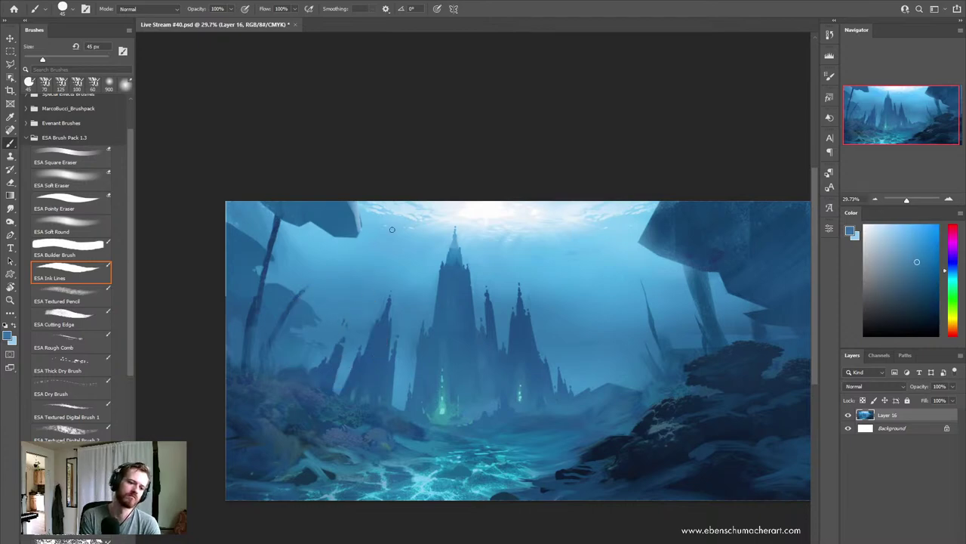
# Step: Sample canvas colours and lighten the chosen blue in the colour picker
pyautogui.hotkey('shift', 'b')
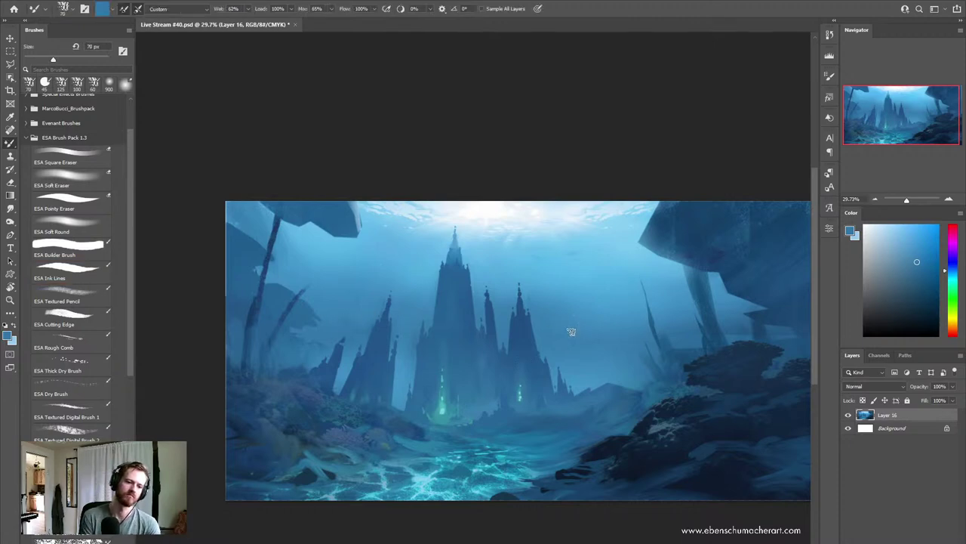
pyautogui.hotkey('shift', 'b')
pyautogui.keyDown('alt'); pyautogui.click(421, 403); pyautogui.keyUp('alt')
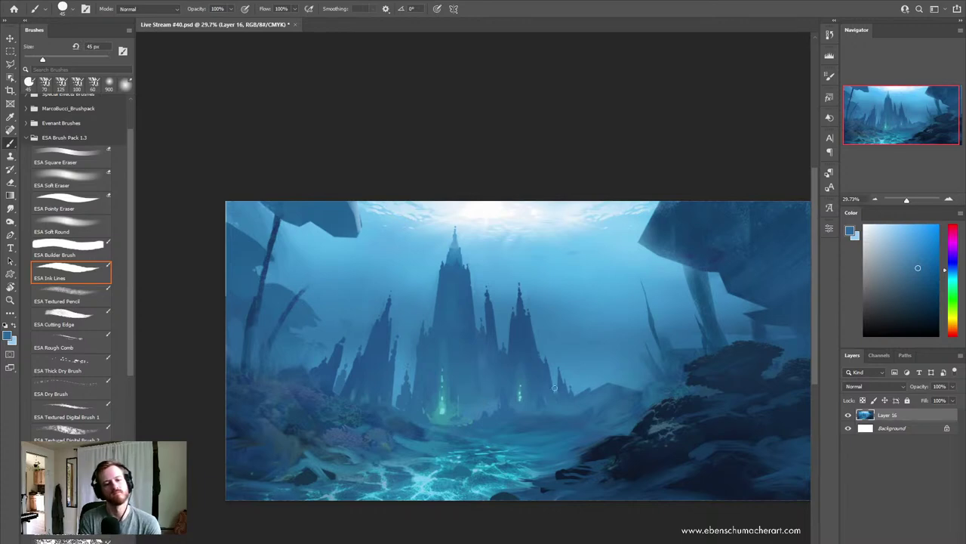
pyautogui.press('alt')
pyautogui.keyDown('alt'); pyautogui.click(405, 392); pyautogui.keyUp('alt')
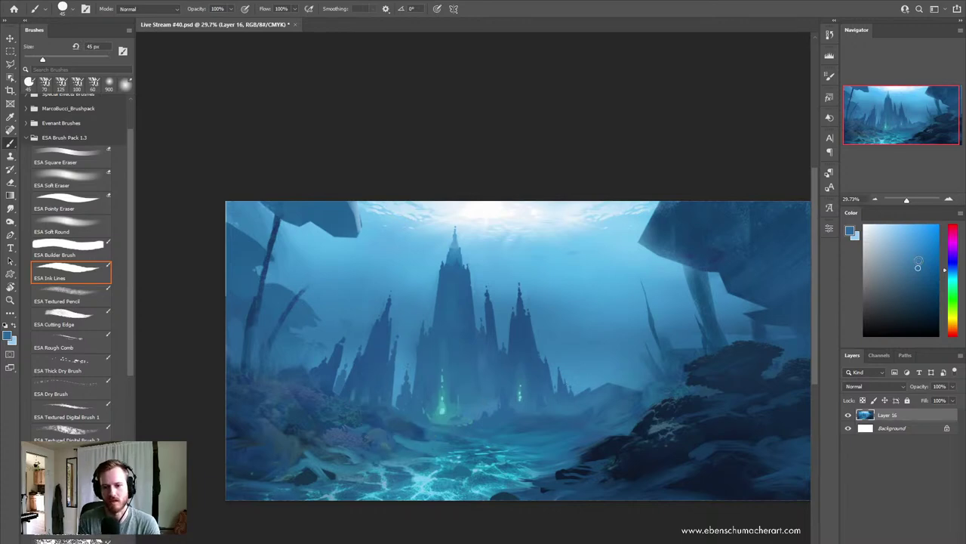
pyautogui.click(917, 255)
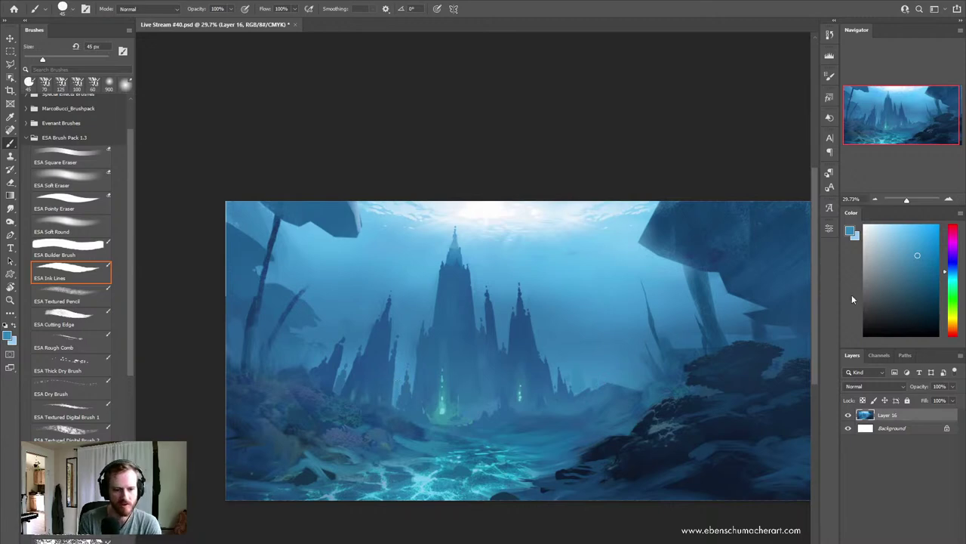
pyautogui.click(918, 258)
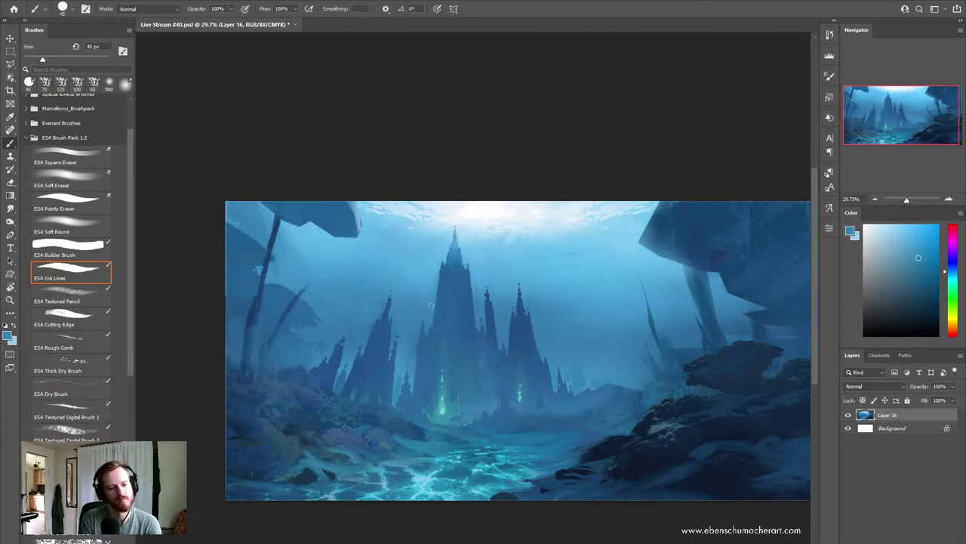
pyautogui.keyDown('alt'); pyautogui.click(423, 382); pyautogui.keyUp('alt')
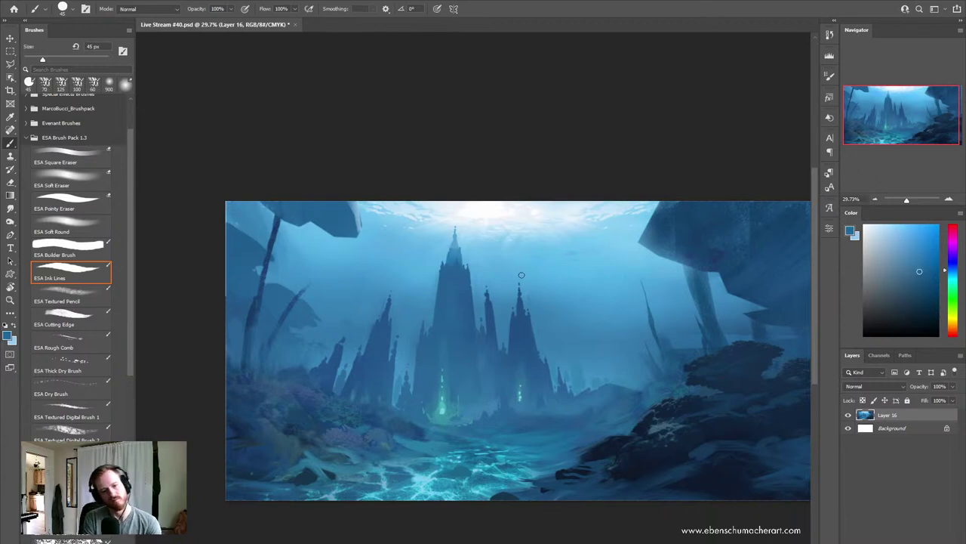
pyautogui.keyDown('alt'); pyautogui.click(444, 391); pyautogui.keyUp('alt')
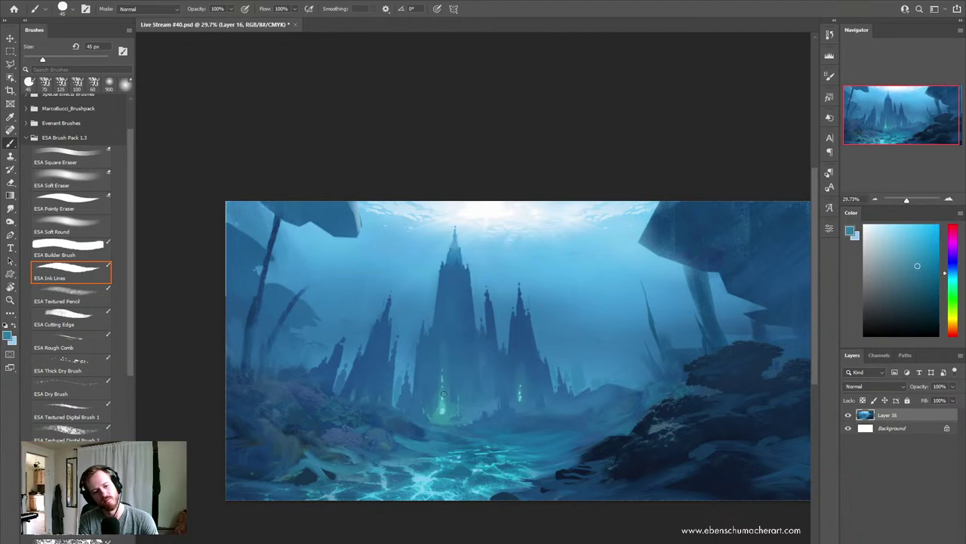
# Step: Sample a mid blue along the central spire and shrink the brush to 35 px
pyautogui.hotkey('shift', 'b')
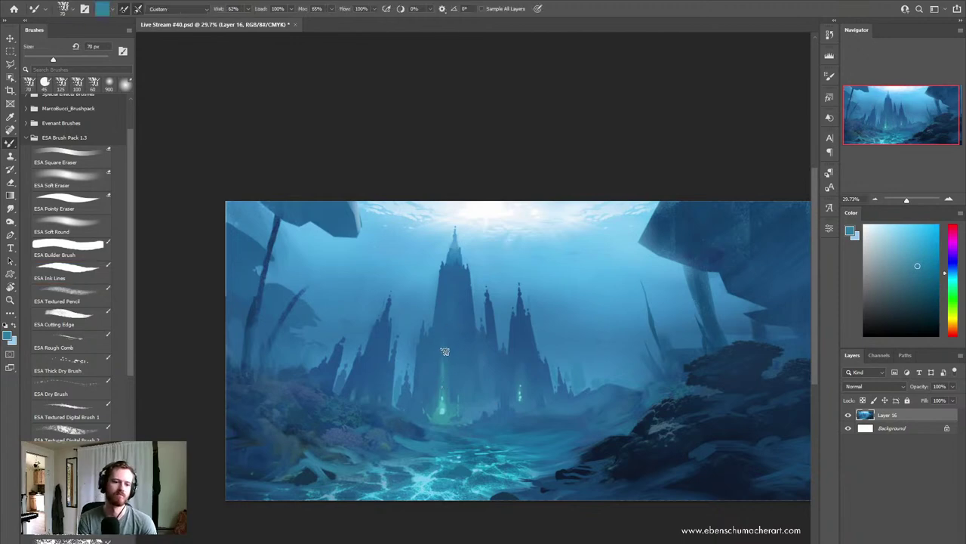
pyautogui.hotkey('shift', 'b')
pyautogui.keyDown('alt'); pyautogui.click(453, 256); pyautogui.keyUp('alt')
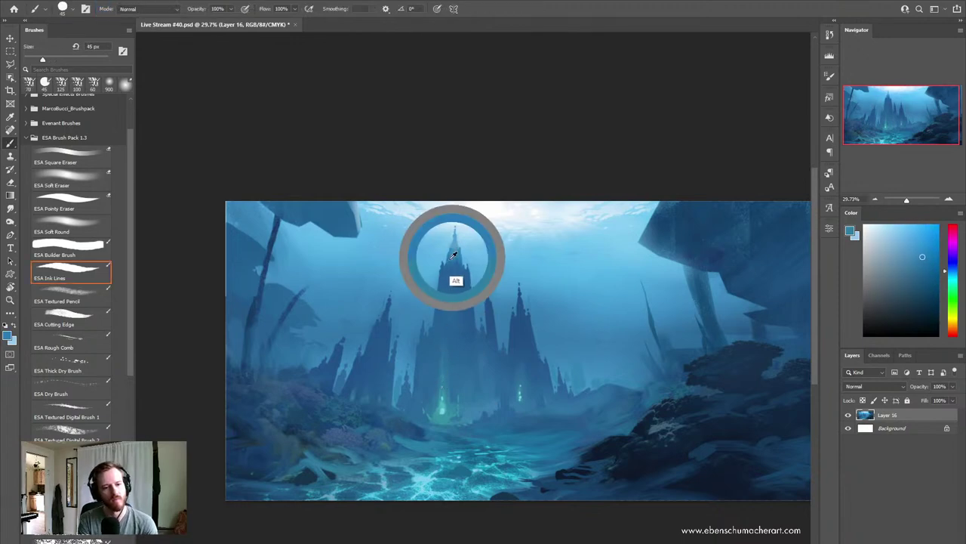
pyautogui.press('[')
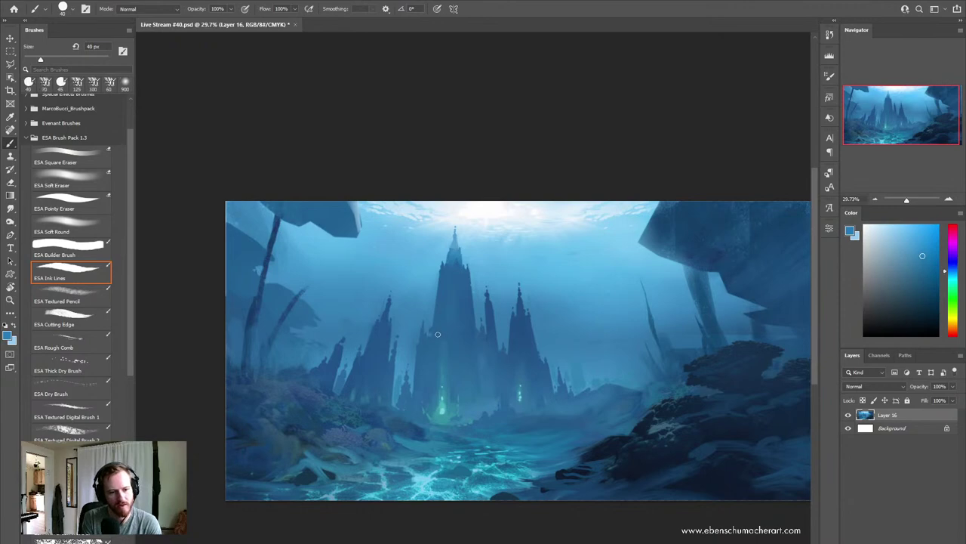
pyautogui.keyDown('alt'); pyautogui.click(461, 251); pyautogui.keyUp('alt')
pyautogui.moveTo(461, 250); pyautogui.dragTo(447, 270)
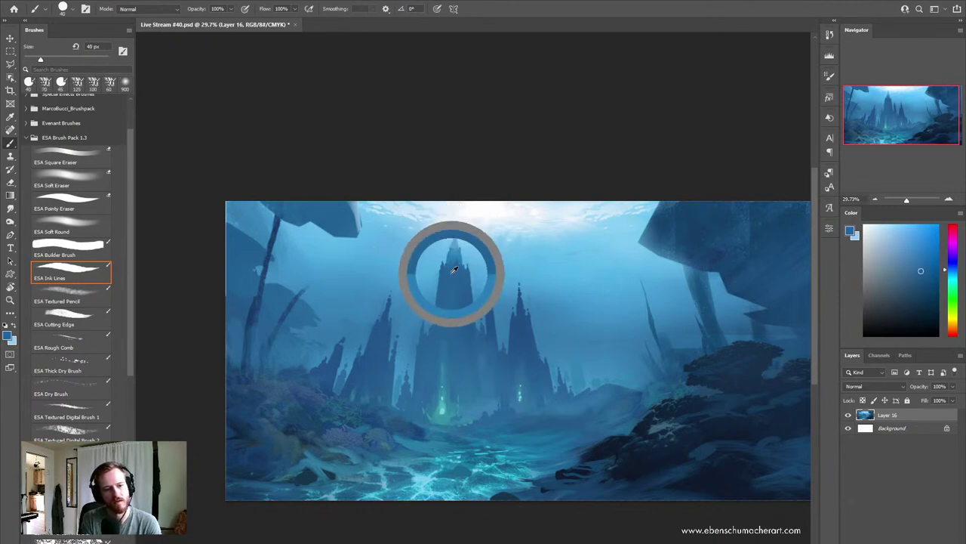
pyautogui.moveTo(460, 330); pyautogui.dragTo(458, 254)
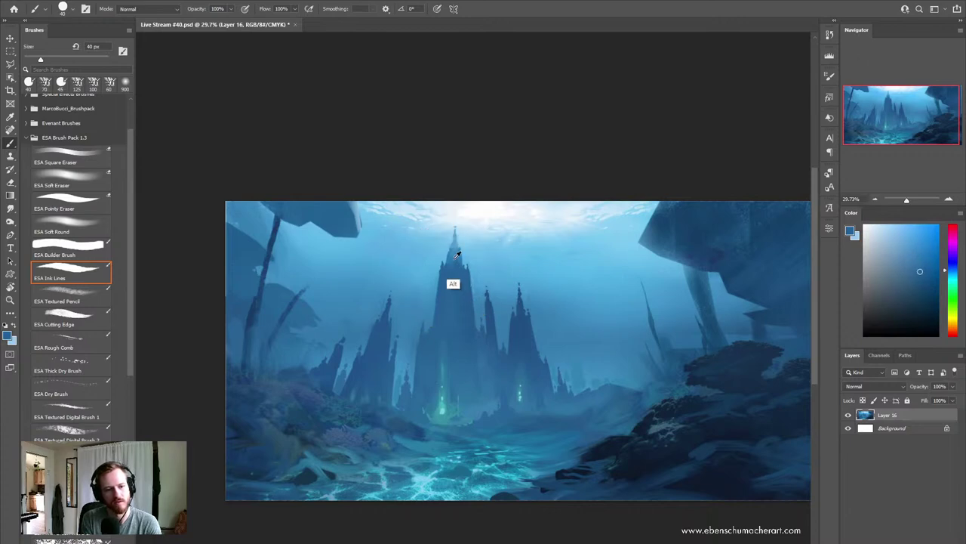
pyautogui.press('[')
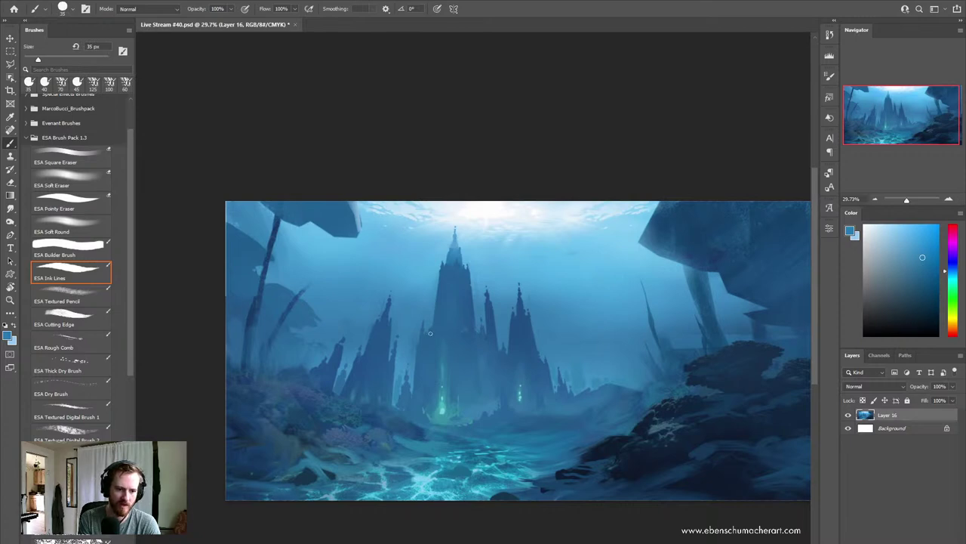
# Step: Sample a blue near the castle base, then switch to the Lasso tool
pyautogui.press('ctrl')
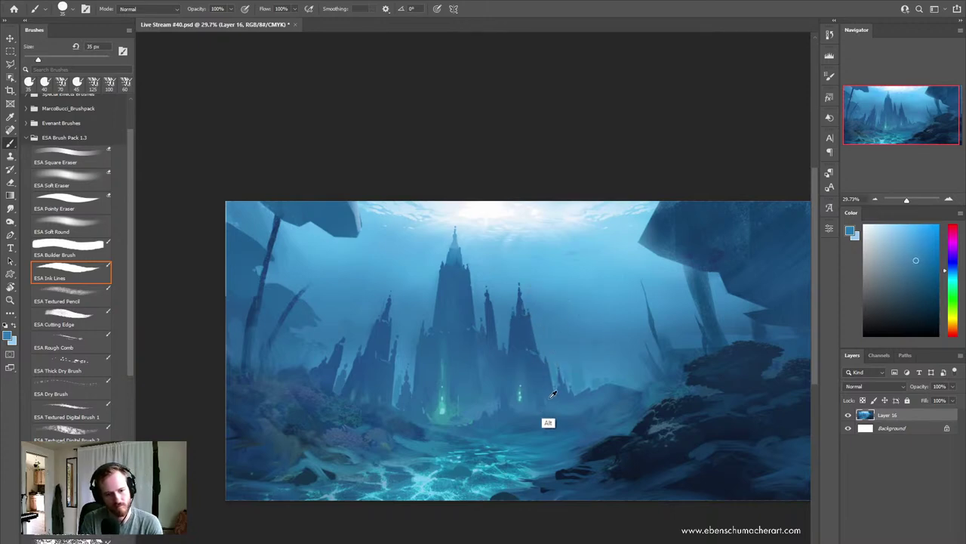
pyautogui.keyDown('alt'); pyautogui.click(533, 355); pyautogui.keyUp('alt')
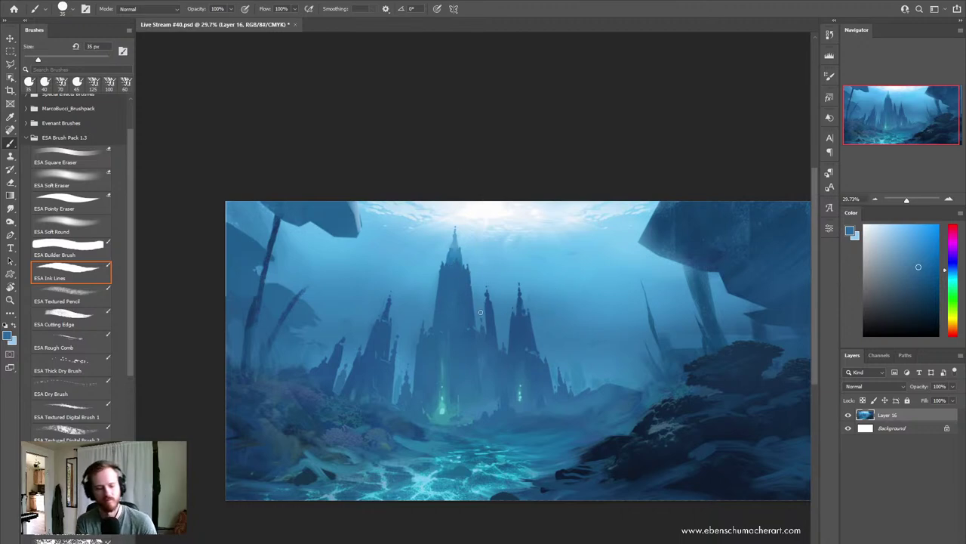
pyautogui.press('l')
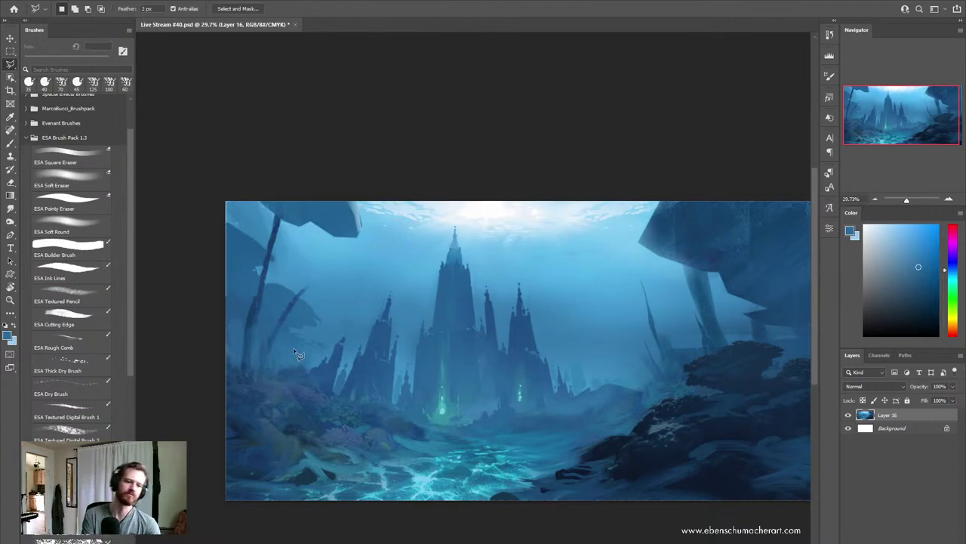
# Step: Draw a freehand lasso selection around the central castle cluster
pyautogui.press('h')
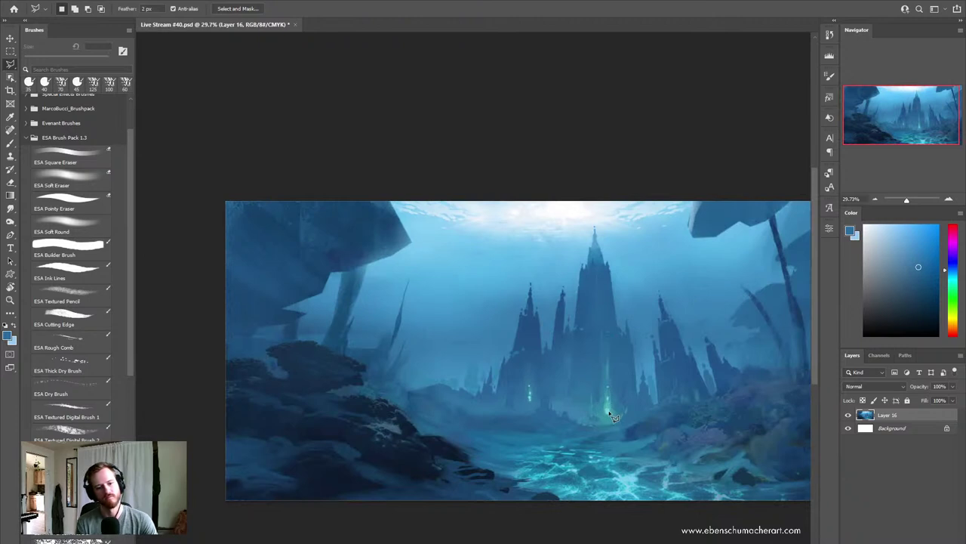
pyautogui.moveTo(549, 415); pyautogui.dragTo(574, 326)
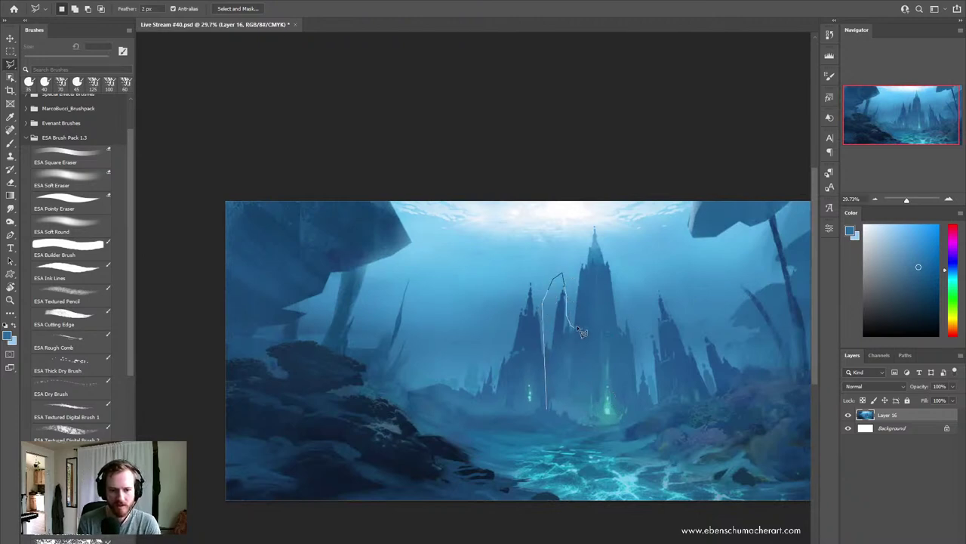
pyautogui.moveTo(602, 332)
pyautogui.mouseDown()
pyautogui.moveTo(624, 332)
pyautogui.moveTo(643, 348)
pyautogui.moveTo(655, 387)
pyautogui.mouseUp()
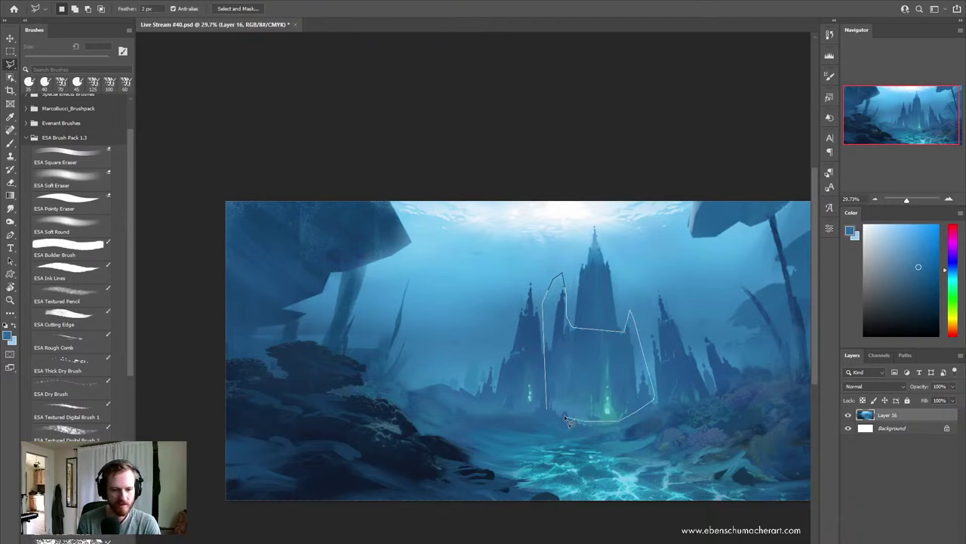
pyautogui.moveTo(570, 421)
pyautogui.mouseDown()
pyautogui.moveTo(550, 411)
pyautogui.moveTo(578, 441)
pyautogui.mouseUp()
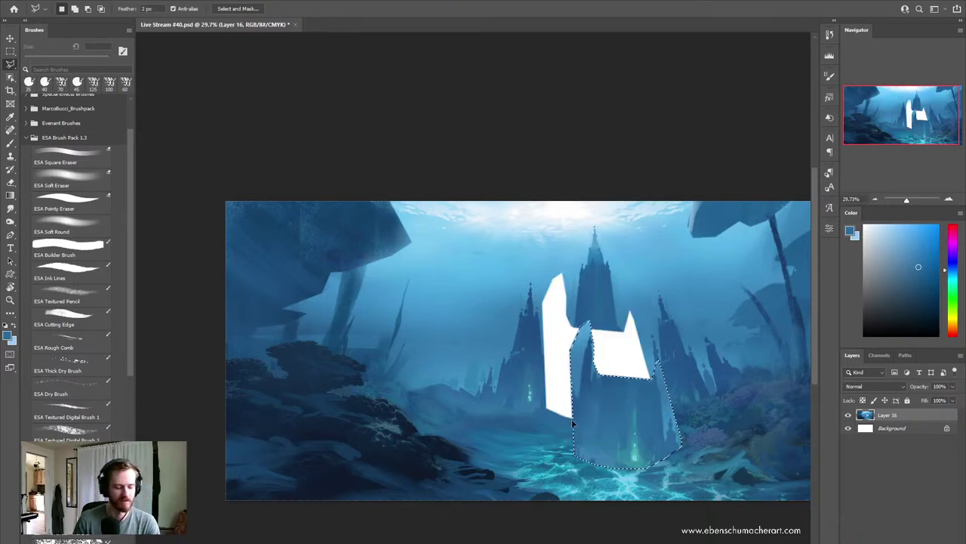
pyautogui.hotkey('ctrl', 'z')
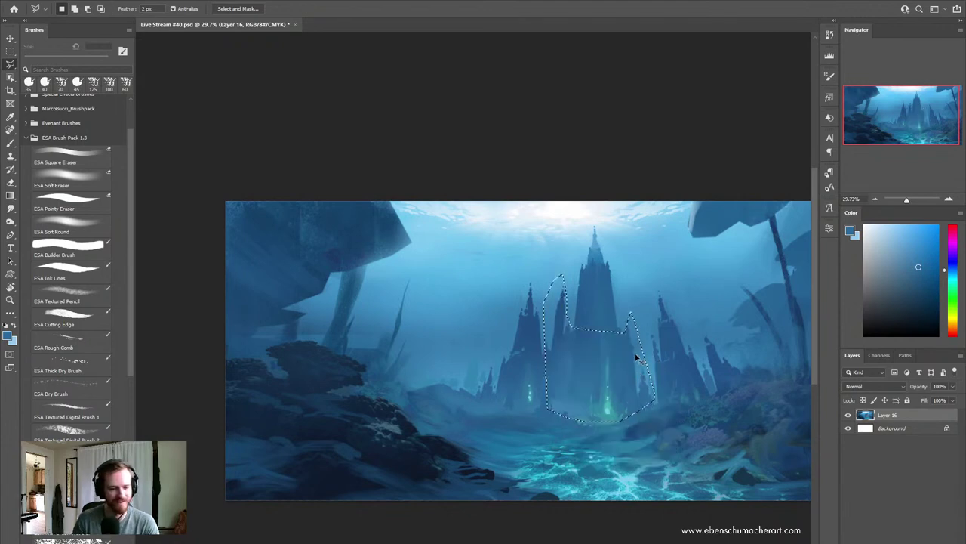
# Step: Copy the selection to a new layer, skew its top slightly, nudge it rightward, and commit
pyautogui.hotkey('ctrl', 'j')
pyautogui.hotkey('ctrl', 't')
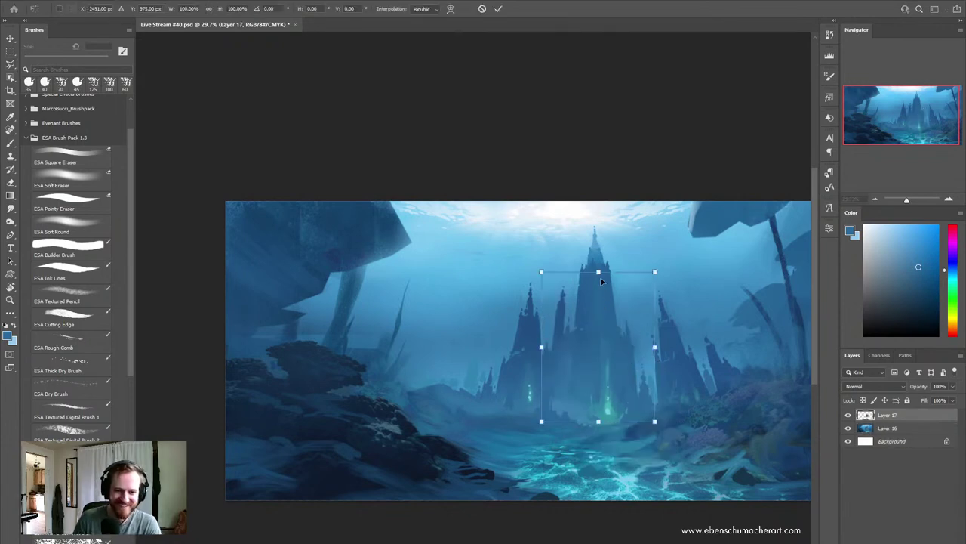
pyautogui.moveTo(600, 273); pyautogui.dragTo(594, 276)
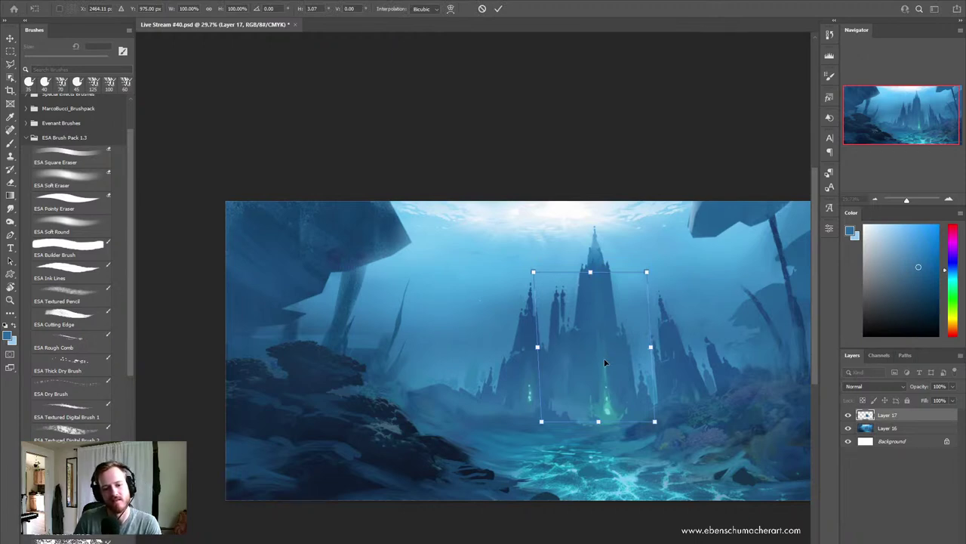
pyautogui.moveTo(604, 363); pyautogui.dragTo(612, 359)
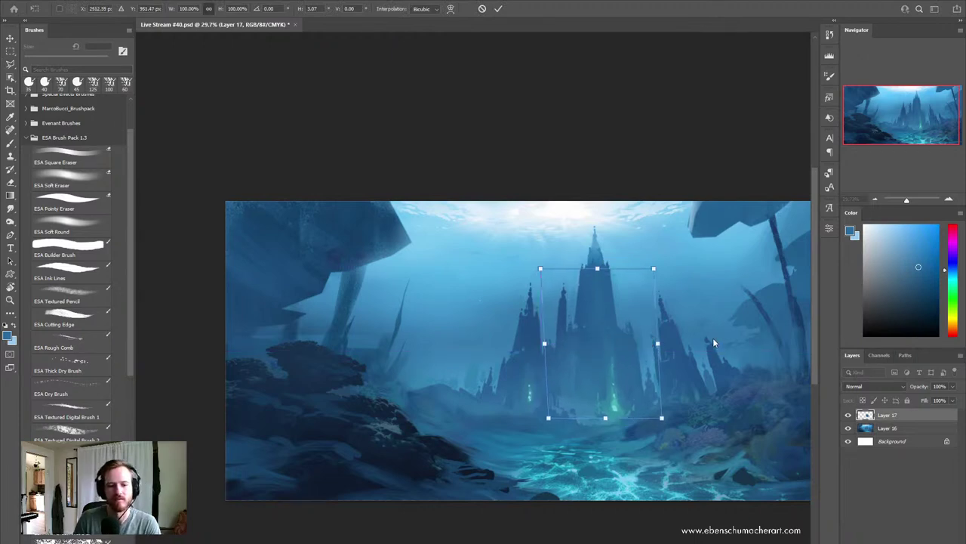
pyautogui.press('Down')
pyautogui.press('Down')
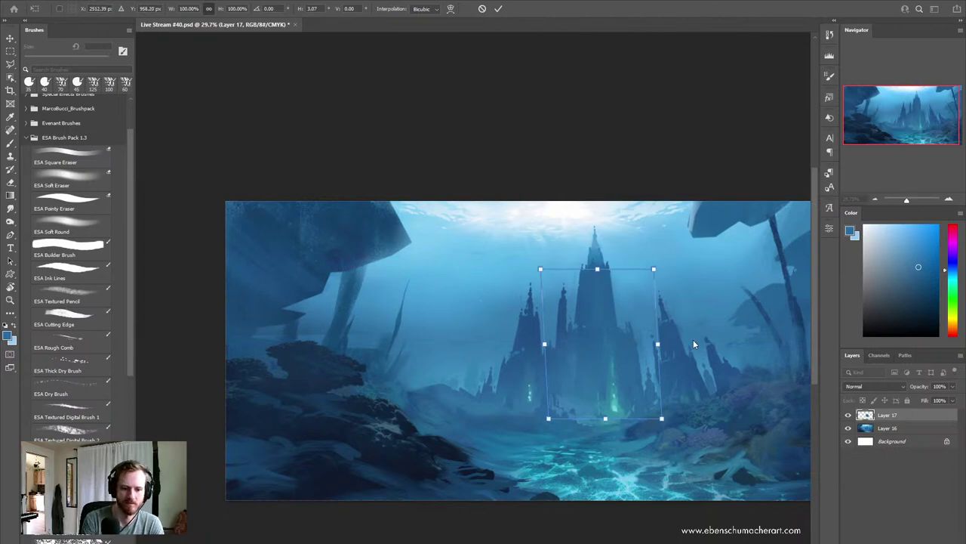
pyautogui.press('Return')
pyautogui.press('l')
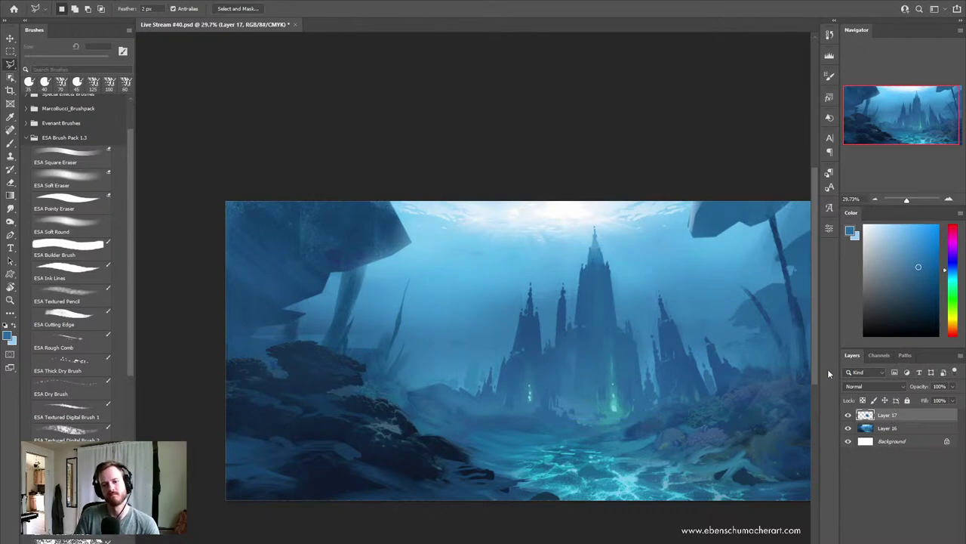
# Step: Merge the castle copy layer into the painting layer and flip the view to check composition
pyautogui.keyDown('shift'); pyautogui.click(885, 428); pyautogui.keyUp('shift')
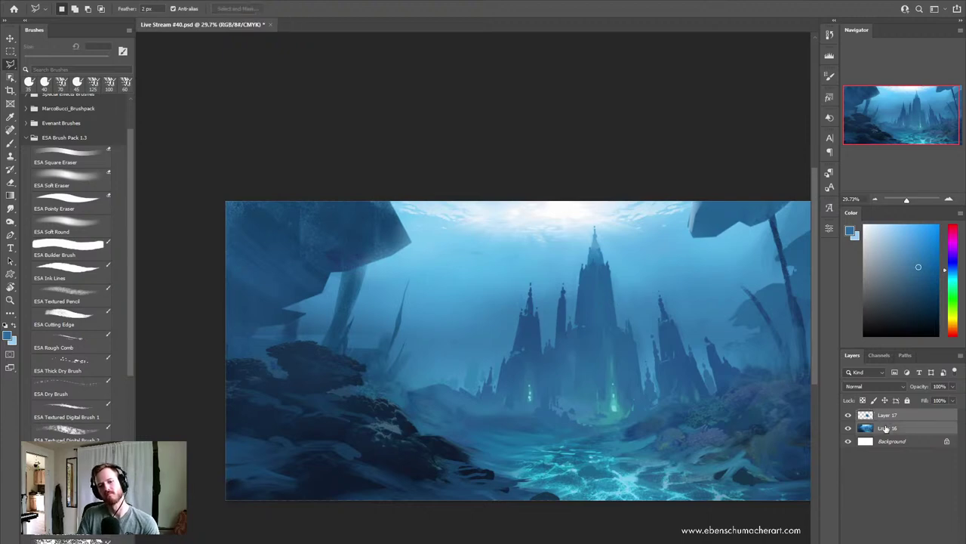
pyautogui.hotkey('ctrl', 'e')
pyautogui.press('b')
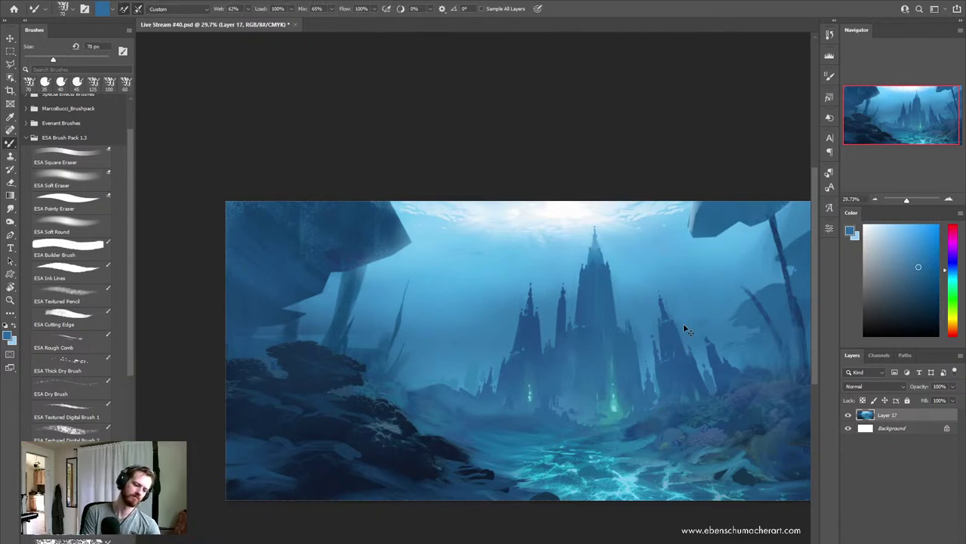
pyautogui.press('h')
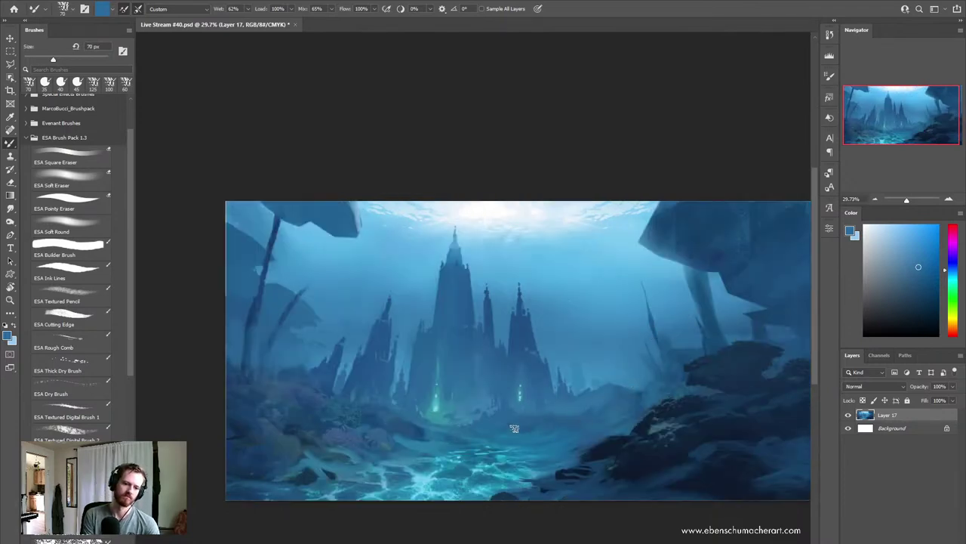
# Step: Sample seabed teal, mute it slightly, and brush light-blue highlights onto the seabed
pyautogui.press('alt')
pyautogui.keyDown('alt'); pyautogui.click(437, 439); pyautogui.keyUp('alt')
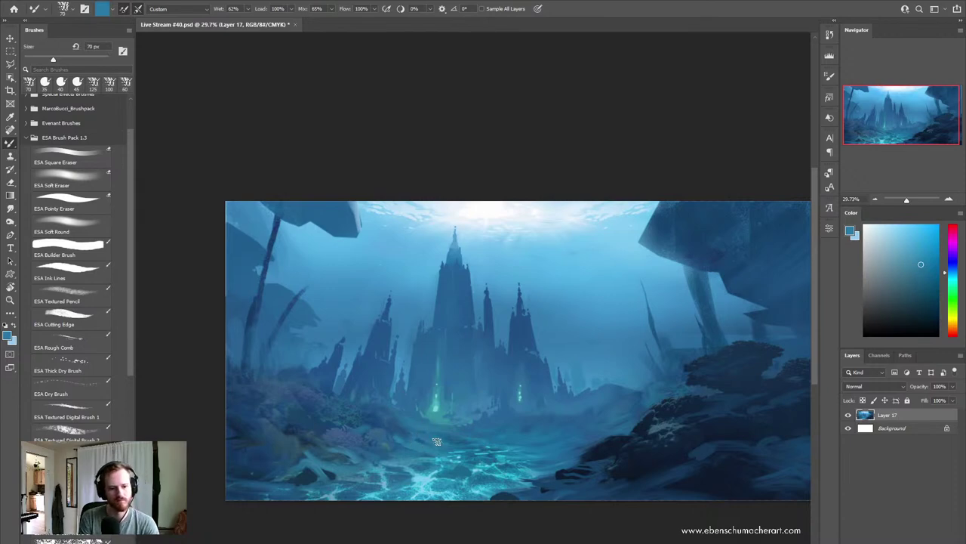
pyautogui.keyDown('alt'); pyautogui.click(504, 455); pyautogui.keyUp('alt')
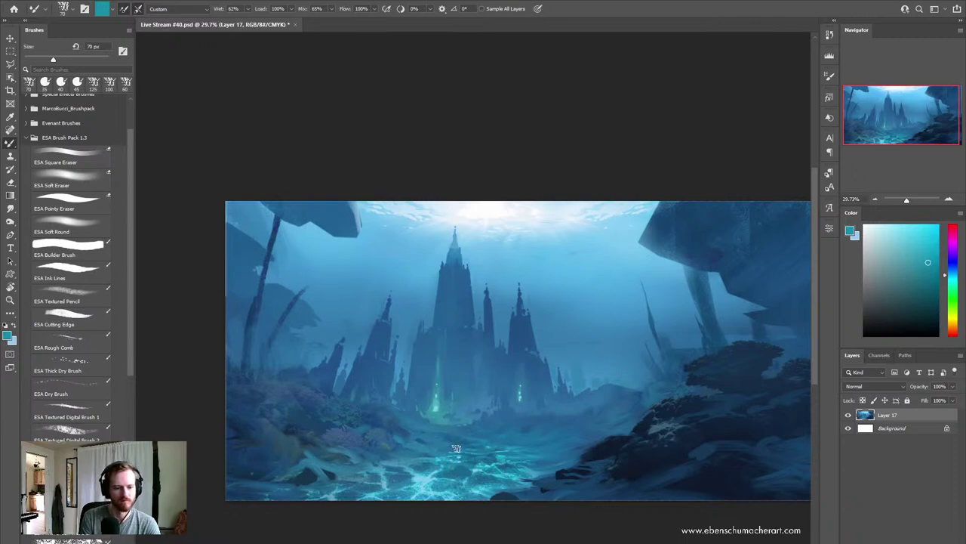
pyautogui.keyDown('alt'); pyautogui.click(426, 487); pyautogui.keyUp('alt')
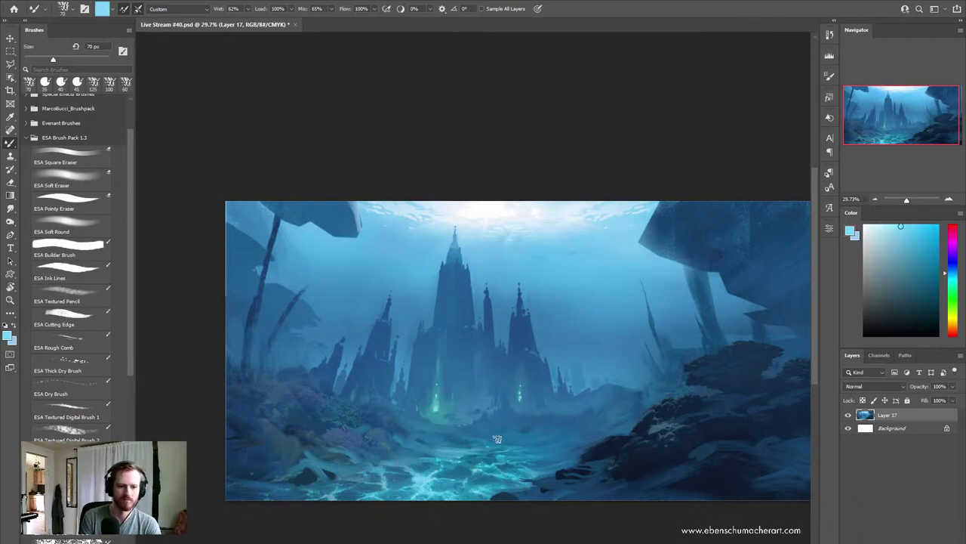
pyautogui.keyDown('alt'); pyautogui.click(492, 472); pyautogui.keyUp('alt')
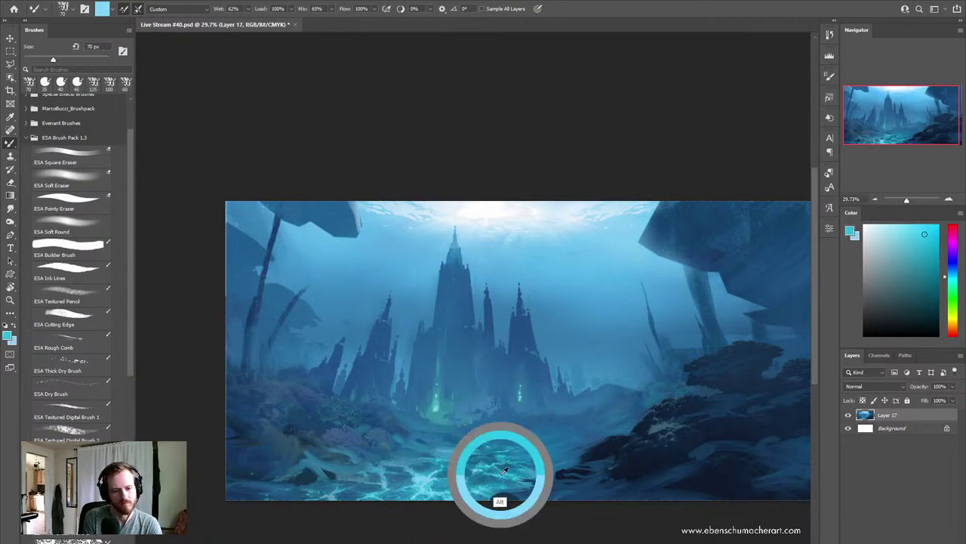
pyautogui.keyDown('alt'); pyautogui.click(486, 449); pyautogui.keyUp('alt')
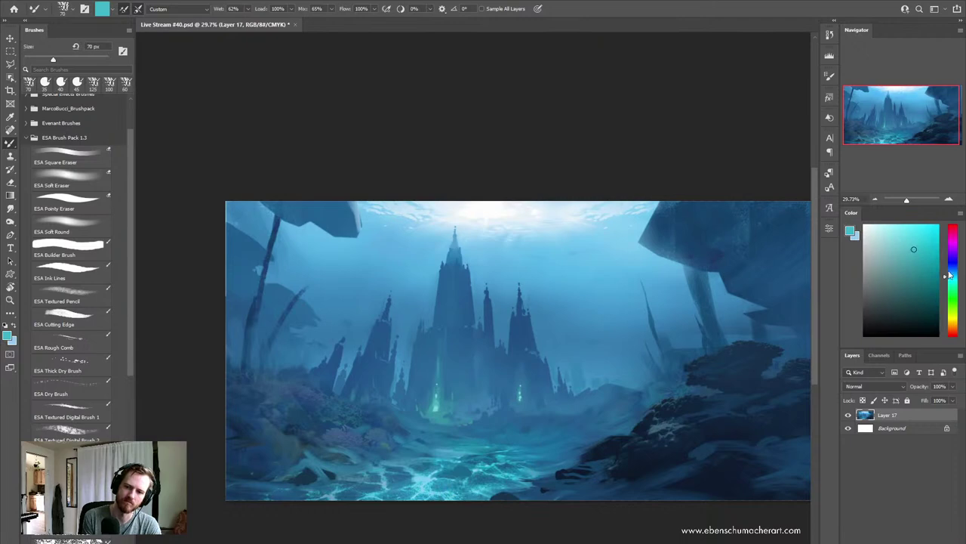
pyautogui.click(952, 273)
pyautogui.moveTo(471, 449)
pyautogui.mouseDown()
pyautogui.moveTo(434, 432)
pyautogui.moveTo(465, 431)
pyautogui.mouseUp()
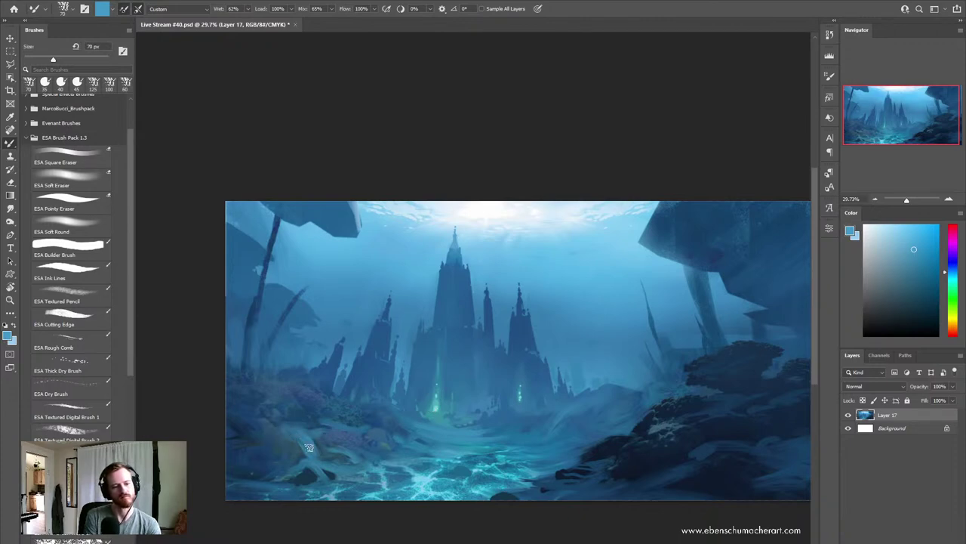
# Step: Sample darker seabed blues, flip the view back to normal, and zoom out
pyautogui.press('alt')
pyautogui.keyDown('alt'); pyautogui.click(380, 431); pyautogui.keyUp('alt')
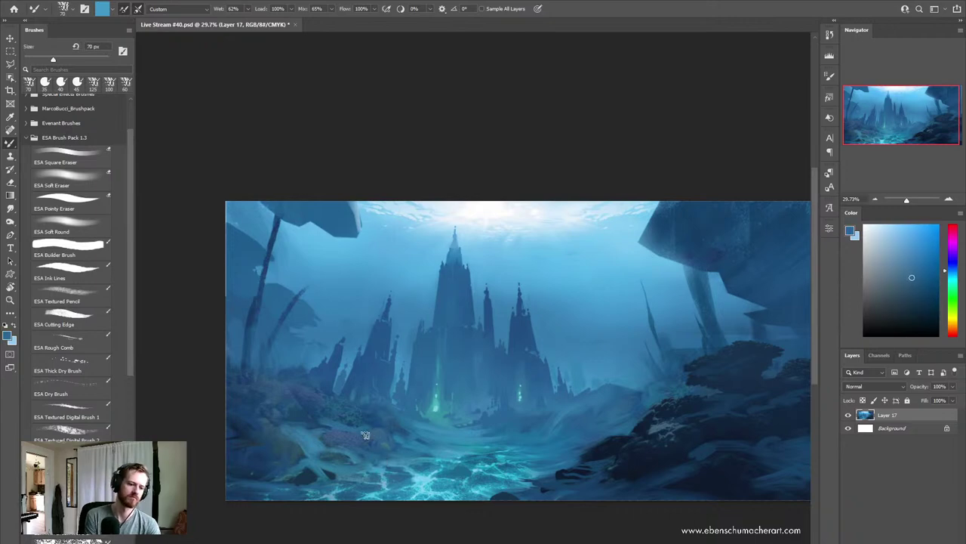
pyautogui.keyDown('alt'); pyautogui.click(296, 442); pyautogui.keyUp('alt')
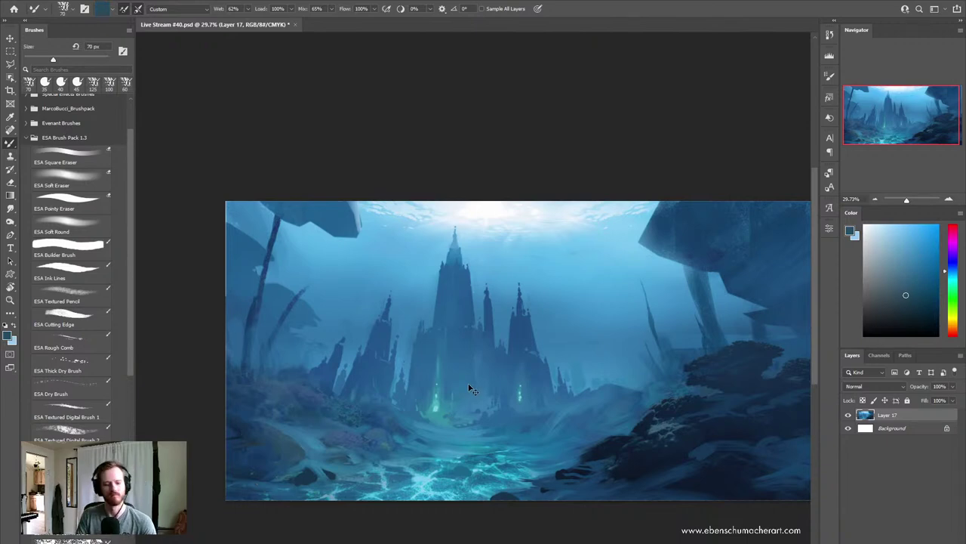
pyautogui.press('h')
pyautogui.press('z')
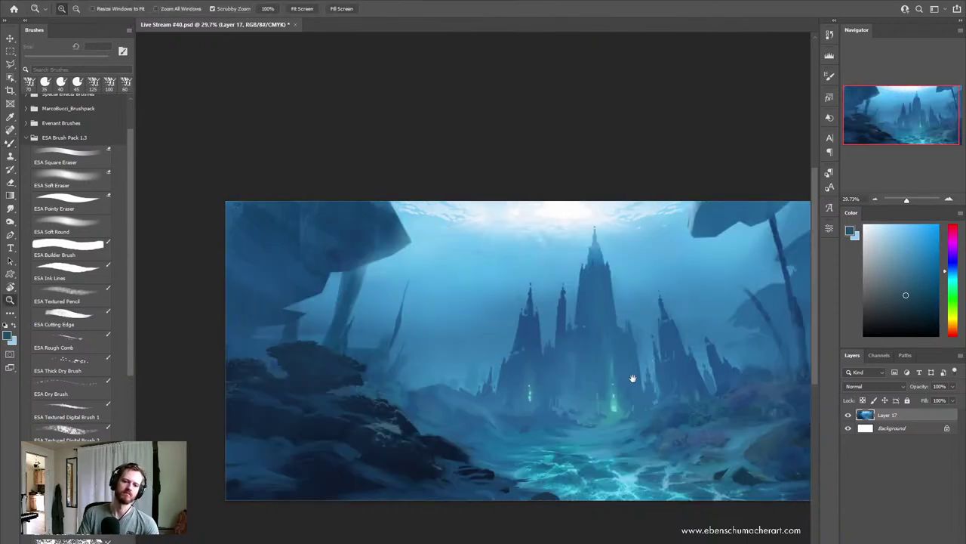
pyautogui.moveTo(632, 377); pyautogui.dragTo(582, 382)
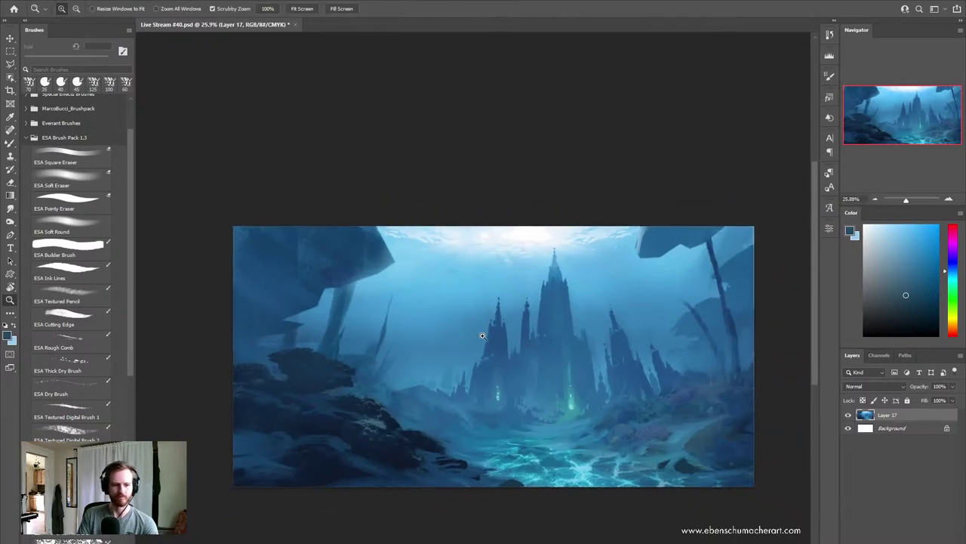
pyautogui.click(493, 335)
pyautogui.moveTo(493, 335)
pyautogui.mouseDown()
pyautogui.moveTo(445, 403)
pyautogui.moveTo(430, 405)
pyautogui.mouseUp()
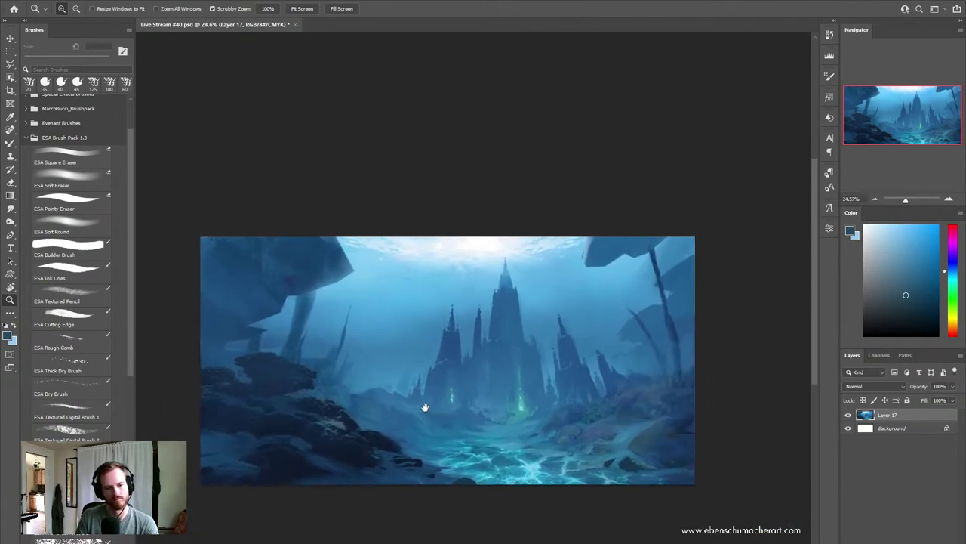
# Step: Sample a blue from the canvas and choose the ESA Soft Round brush preset
pyautogui.press('b')
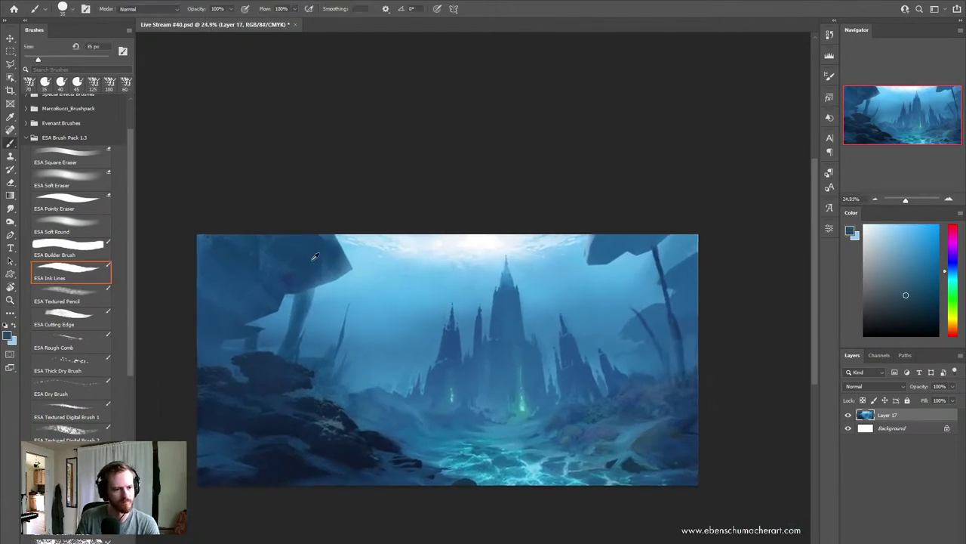
pyautogui.keyDown('alt'); pyautogui.click(315, 257); pyautogui.keyUp('alt')
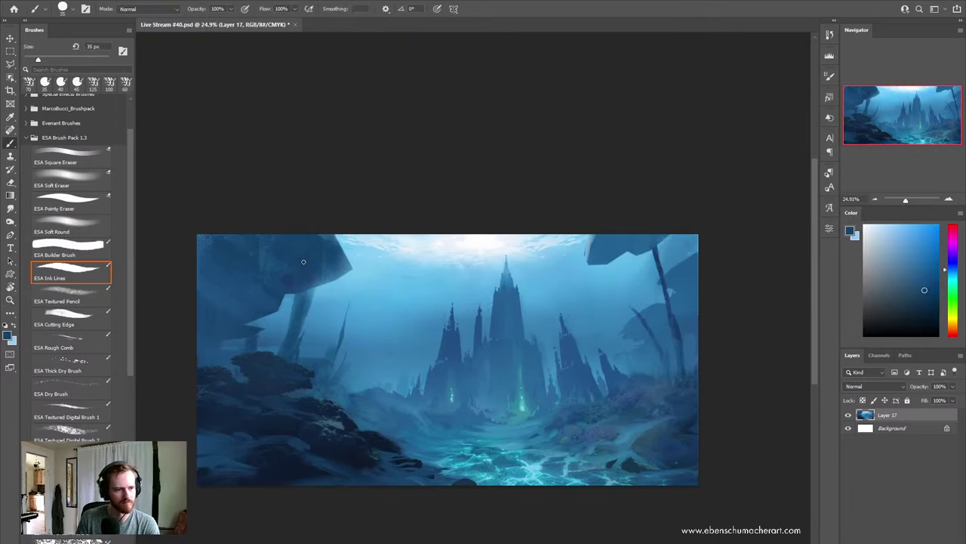
pyautogui.click(97, 226)
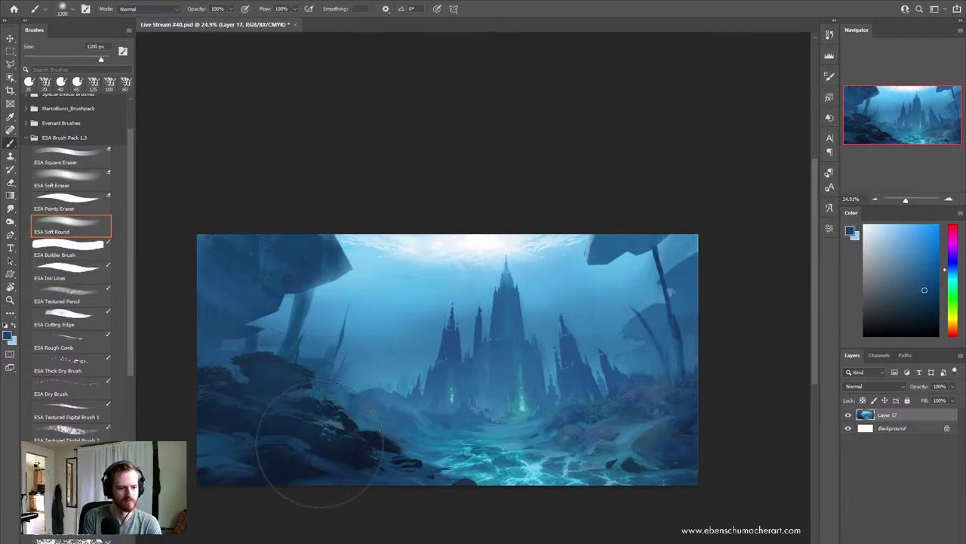
# Step: Enlarge the soft brush to 1300 px and haze blue over the dark foreground rocks
pyautogui.press(']')
pyautogui.press(']')
pyautogui.press(']')
pyautogui.press(']')
pyautogui.press(']')
pyautogui.press(']')
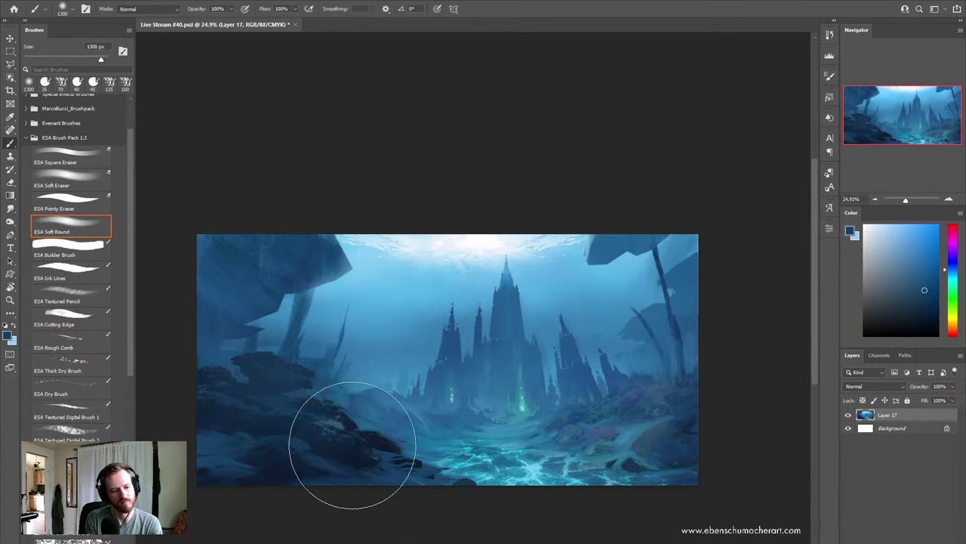
pyautogui.moveTo(350, 443)
pyautogui.mouseDown()
pyautogui.moveTo(390, 453)
pyautogui.moveTo(412, 430)
pyautogui.mouseUp()
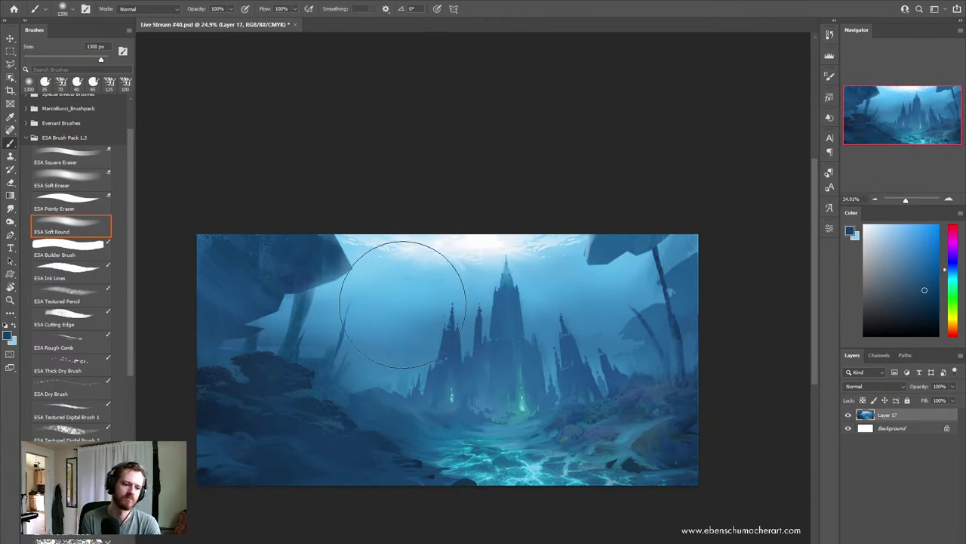
pyautogui.press('alt')
pyautogui.keyDown('alt'); pyautogui.click(303, 280); pyautogui.keyUp('alt')
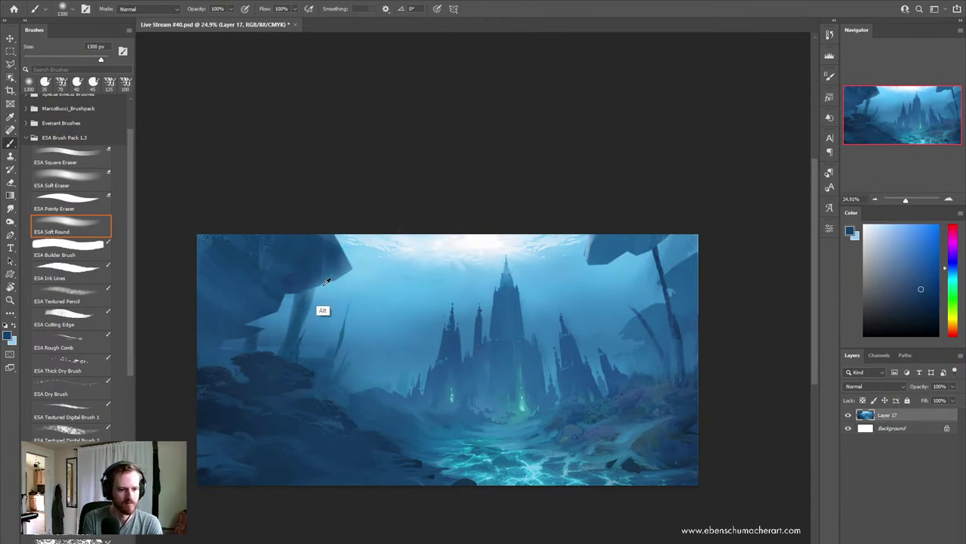
pyautogui.keyDown('alt'); pyautogui.click(320, 269); pyautogui.keyUp('alt')
# Step: Switch to the ESA Ink Lines brush and sample lighter and darker blues around the upper-left rock
pyautogui.hotkey('shift', 'b')
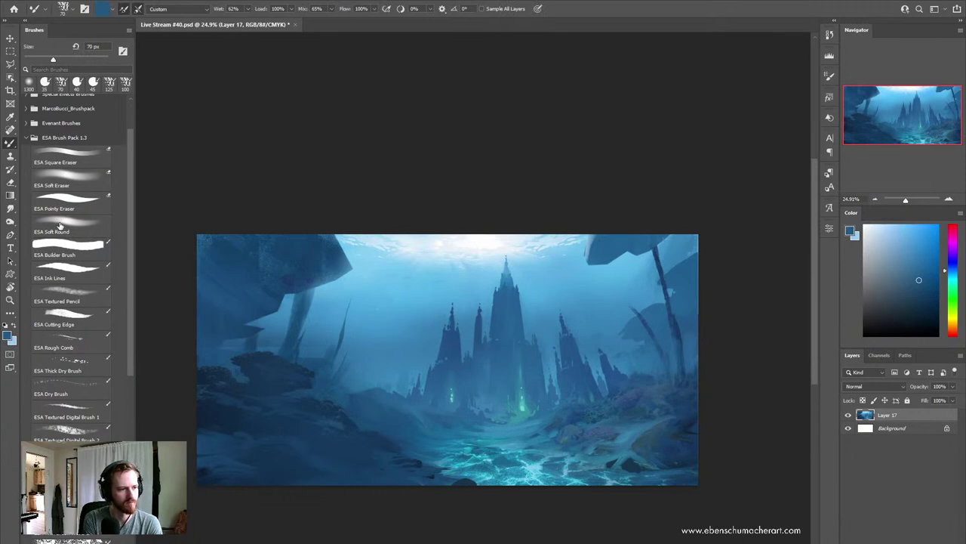
pyautogui.click(74, 270)
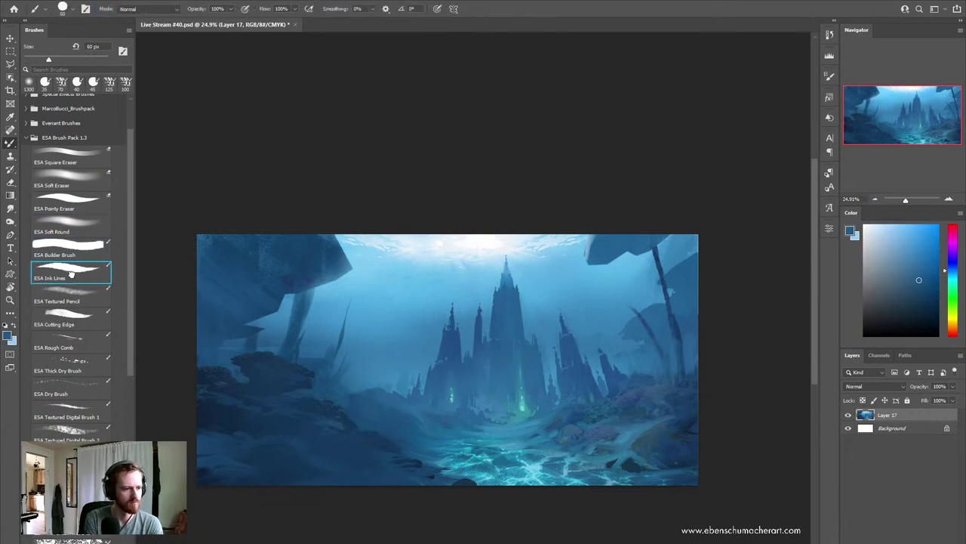
pyautogui.keyDown('alt'); pyautogui.click(326, 281); pyautogui.keyUp('alt')
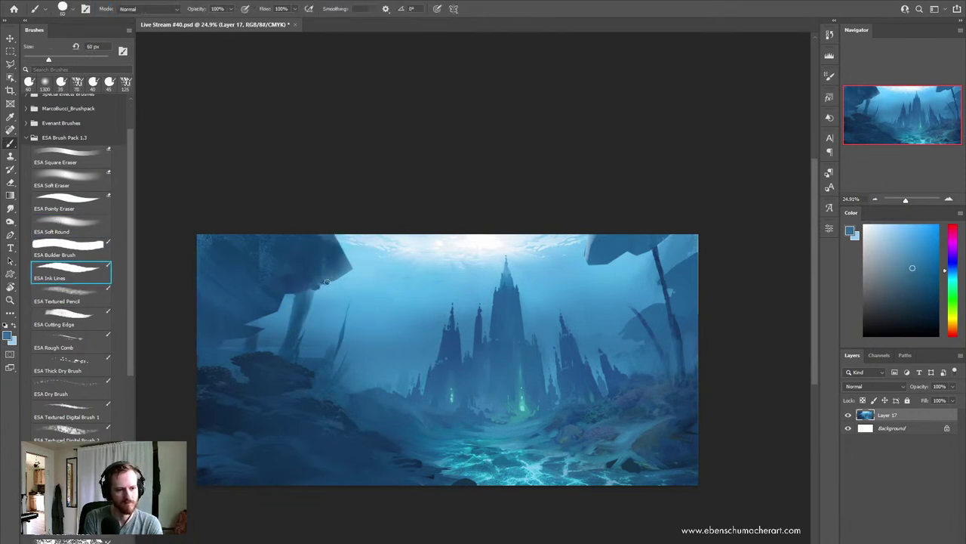
pyautogui.keyDown('alt'); pyautogui.click(319, 272); pyautogui.keyUp('alt')
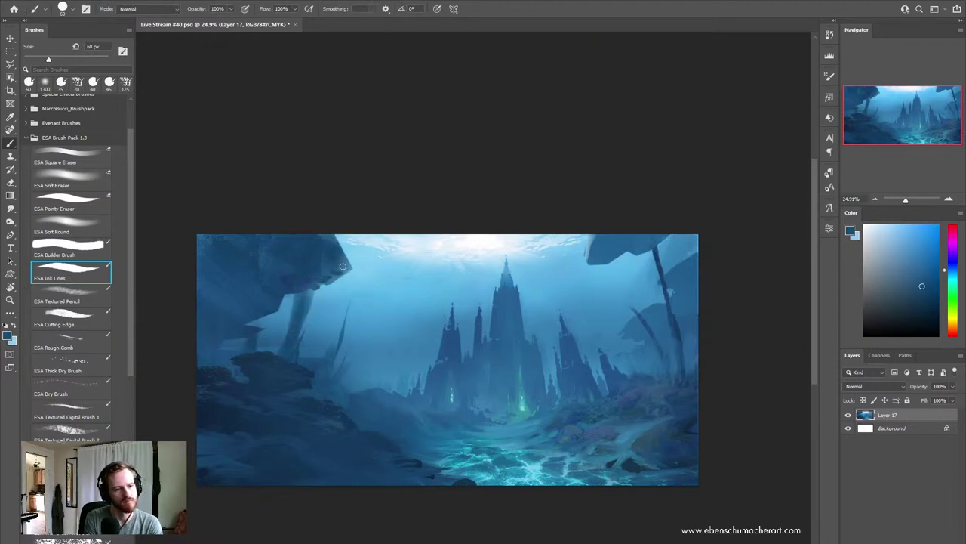
pyautogui.keyDown('alt'); pyautogui.click(347, 266); pyautogui.keyUp('alt')
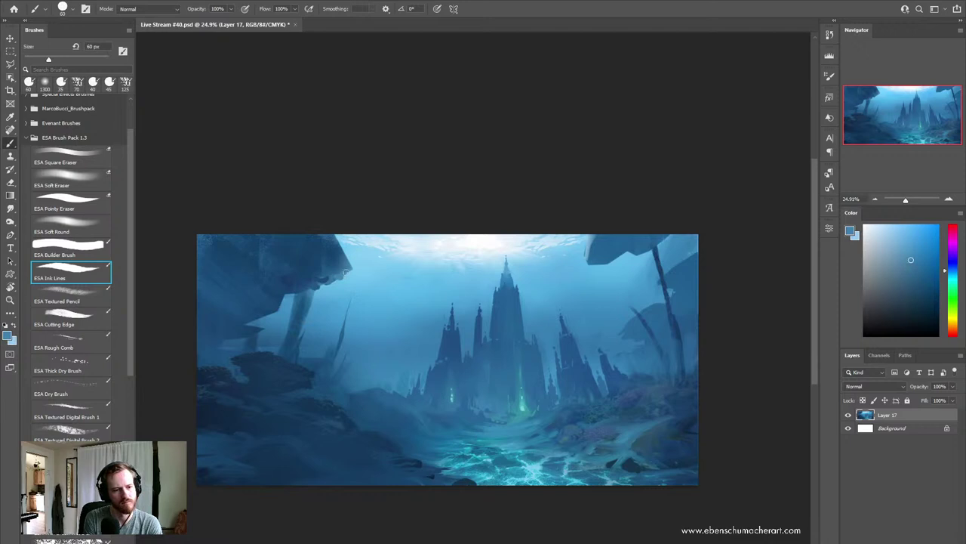
pyautogui.keyDown('alt'); pyautogui.click(344, 279); pyautogui.keyUp('alt')
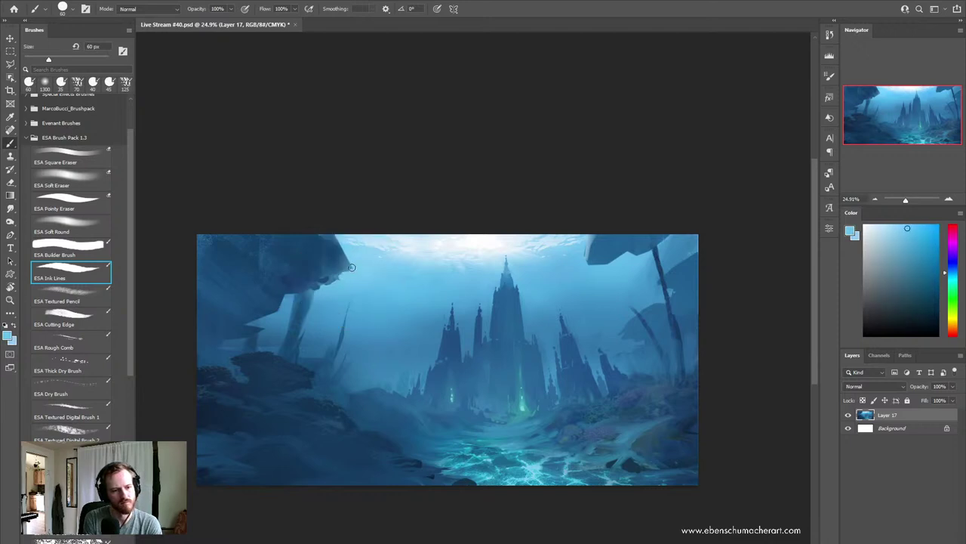
pyautogui.keyDown('alt'); pyautogui.click(346, 276); pyautogui.keyUp('alt')
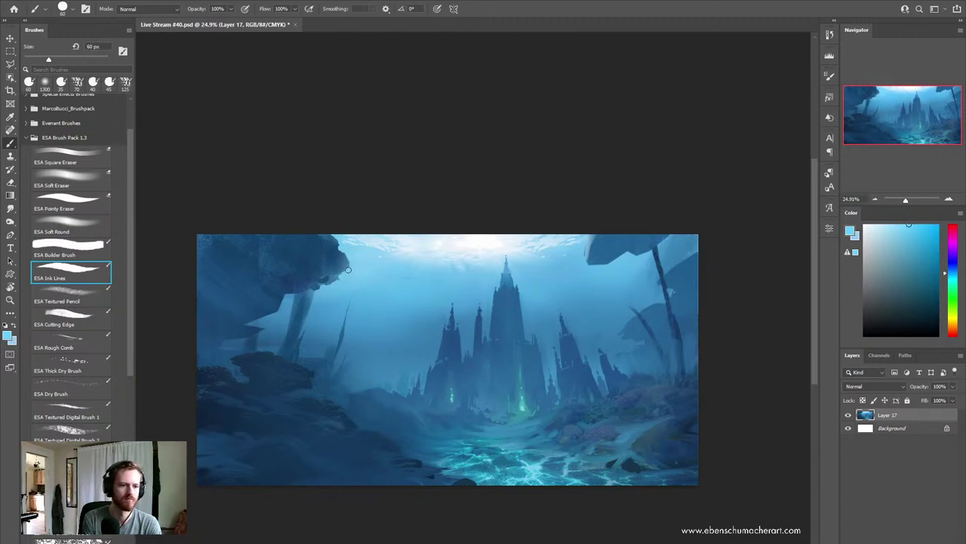
pyautogui.keyDown('alt'); pyautogui.click(288, 290); pyautogui.keyUp('alt')
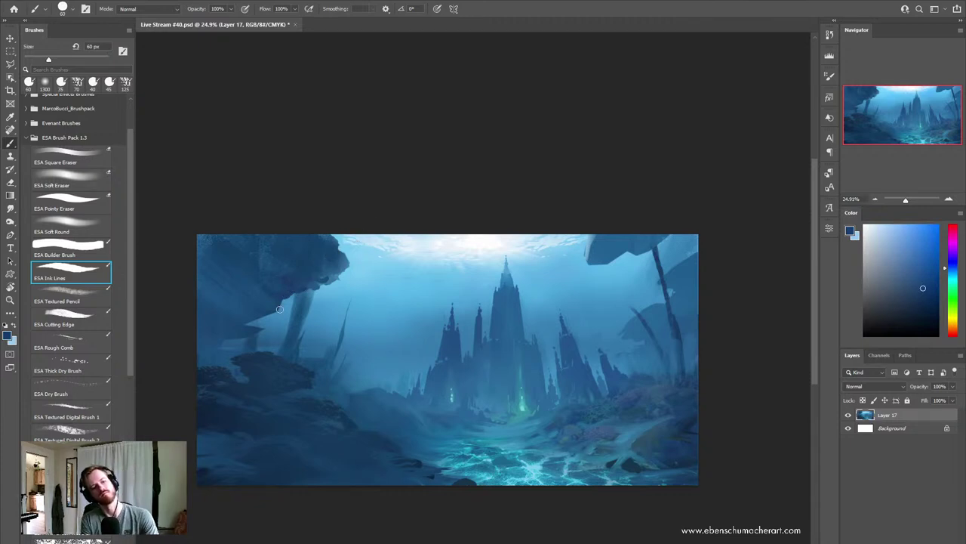
pyautogui.keyDown('alt'); pyautogui.click(280, 309); pyautogui.keyUp('alt')
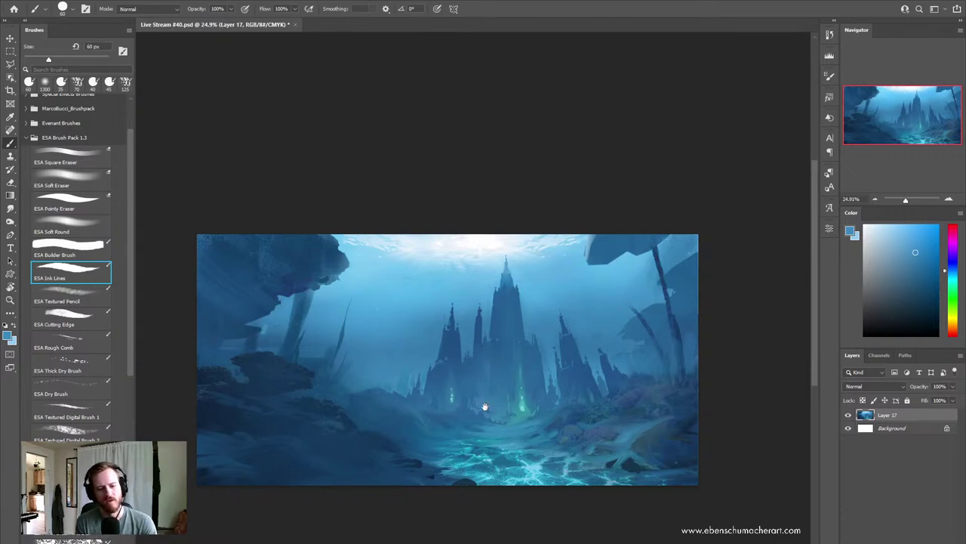
# Step: Sample a darker blue from the right-side rocks and brush a thin dark stroke near the right edge
pyautogui.moveTo(485, 406); pyautogui.dragTo(453, 400)
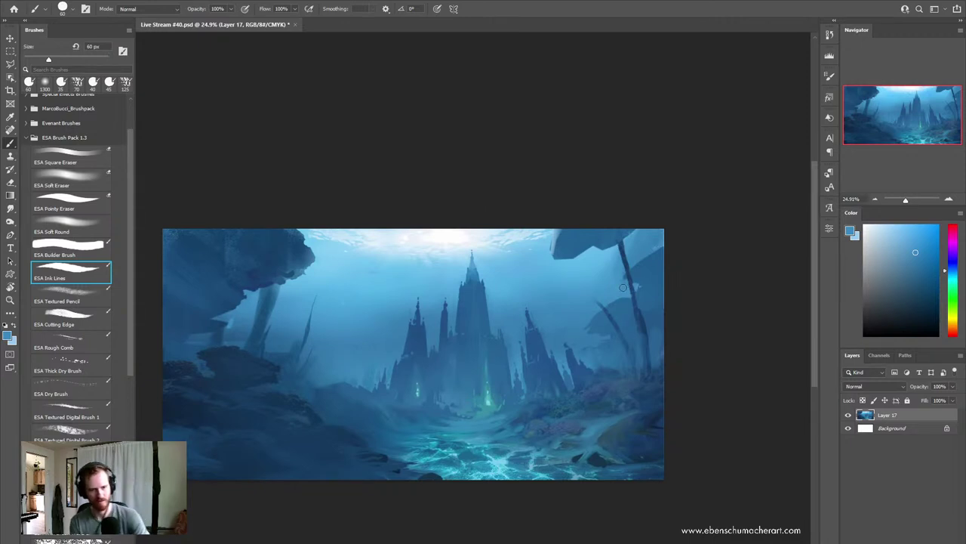
pyautogui.keyDown('alt'); pyautogui.click(563, 252); pyautogui.keyUp('alt')
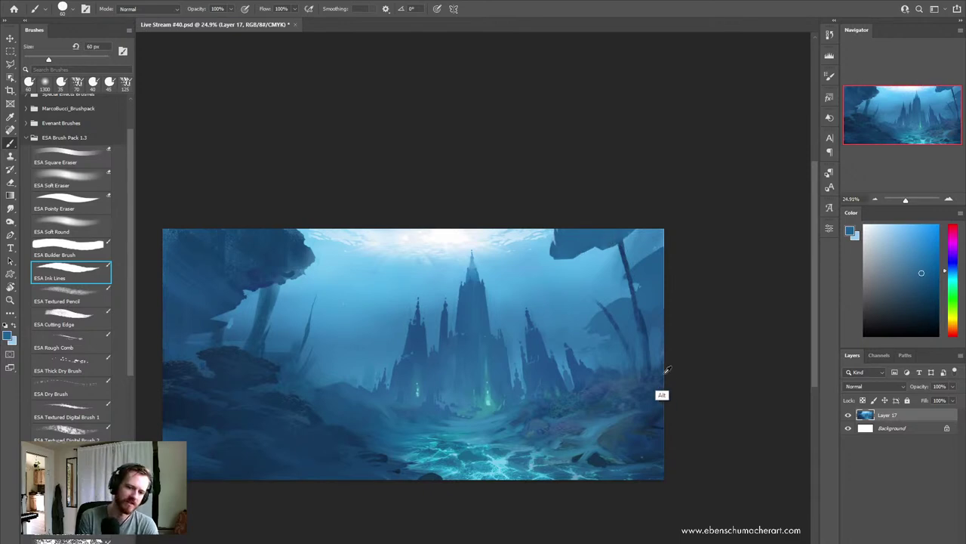
pyautogui.keyDown('alt'); pyautogui.click(650, 409); pyautogui.keyUp('alt')
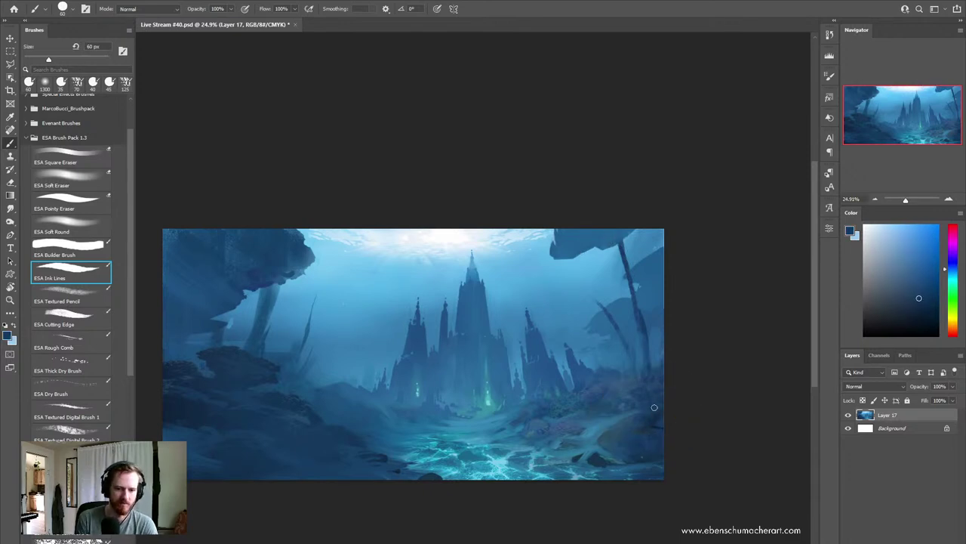
pyautogui.moveTo(641, 338); pyautogui.dragTo(649, 391)
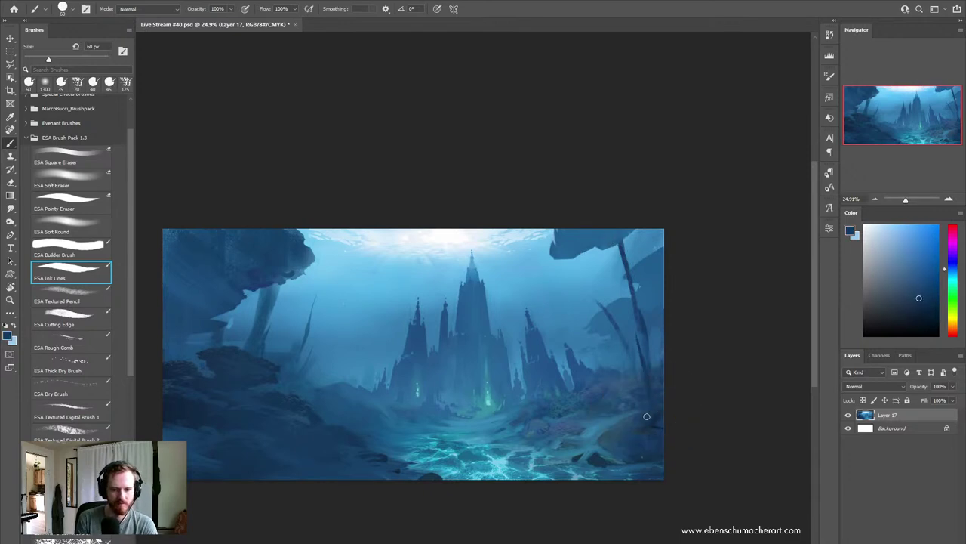
# Step: Resample lighter and darker blues, ending on a mid blue from the right of the castle seabed
pyautogui.keyDown('alt'); pyautogui.click(616, 371); pyautogui.keyUp('alt')
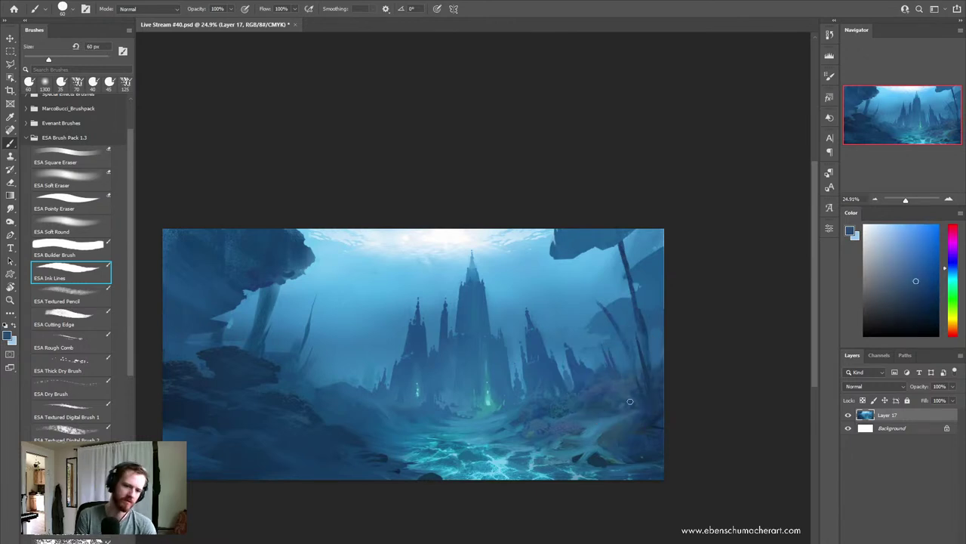
pyautogui.keyDown('alt'); pyautogui.click(591, 405); pyautogui.keyUp('alt')
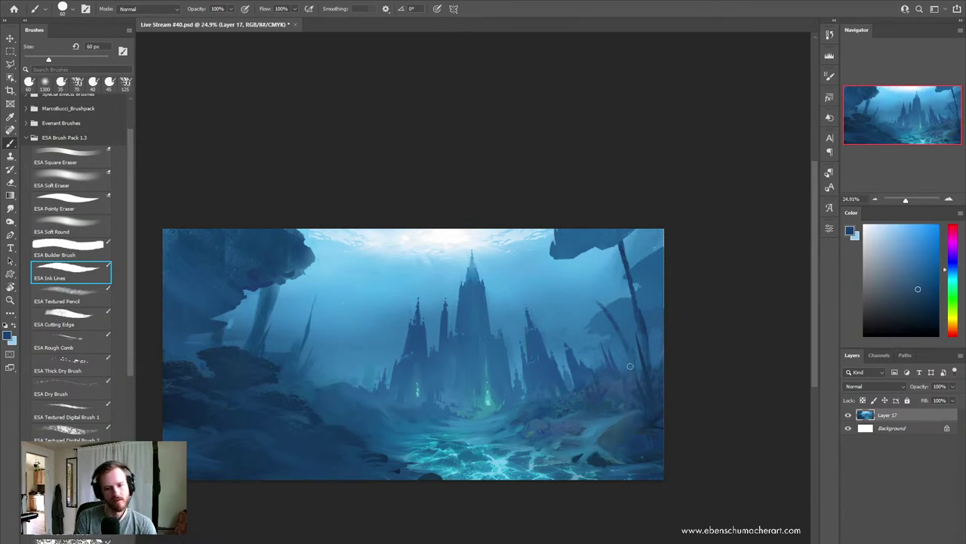
pyautogui.keyDown('alt'); pyautogui.click(541, 414); pyautogui.keyUp('alt')
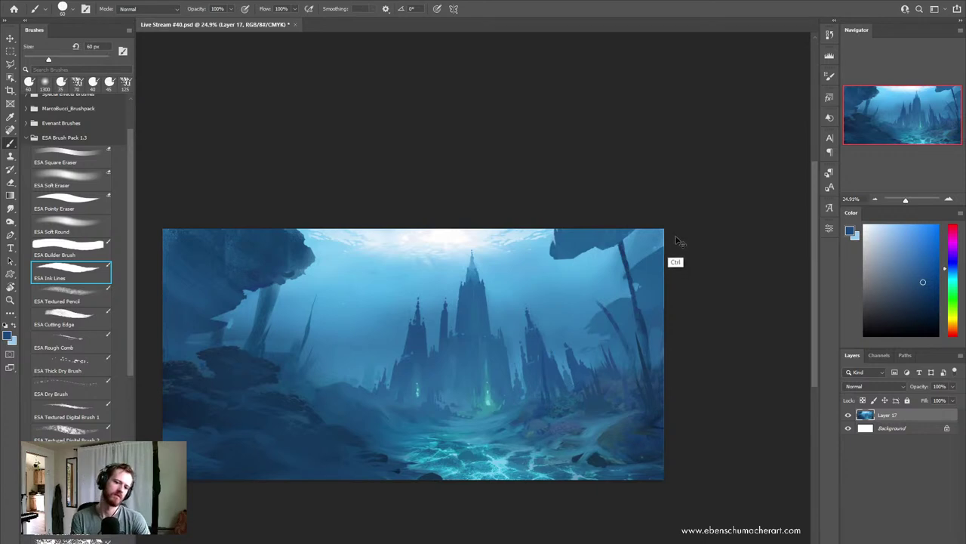
# Step: Paint thin dark kelp stalks among the left rocks, redrawing misplaced ones
pyautogui.keyDown('alt'); pyautogui.click(335, 435); pyautogui.keyUp('alt')
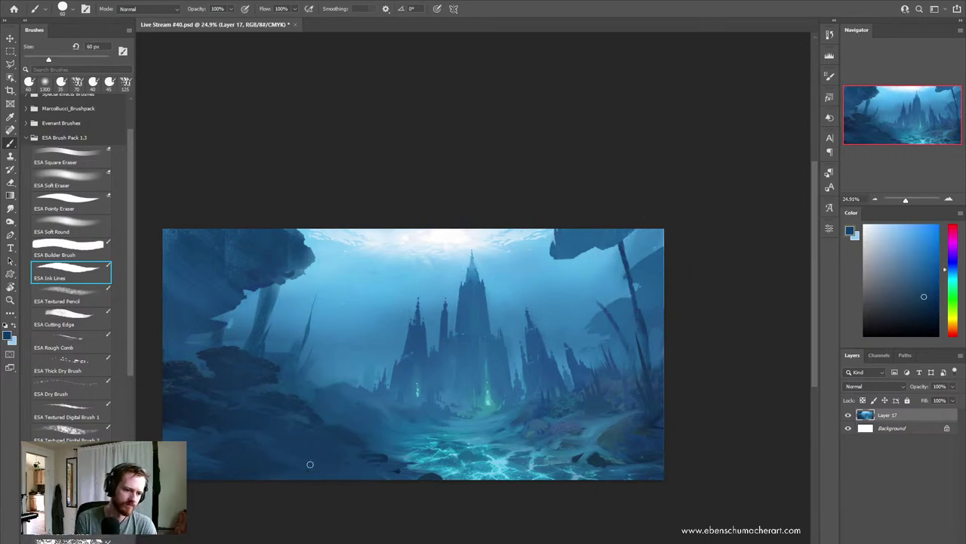
pyautogui.moveTo(311, 411); pyautogui.dragTo(345, 243)
pyautogui.hotkey('ctrl', 'z')
pyautogui.moveTo(266, 360); pyautogui.dragTo(306, 258)
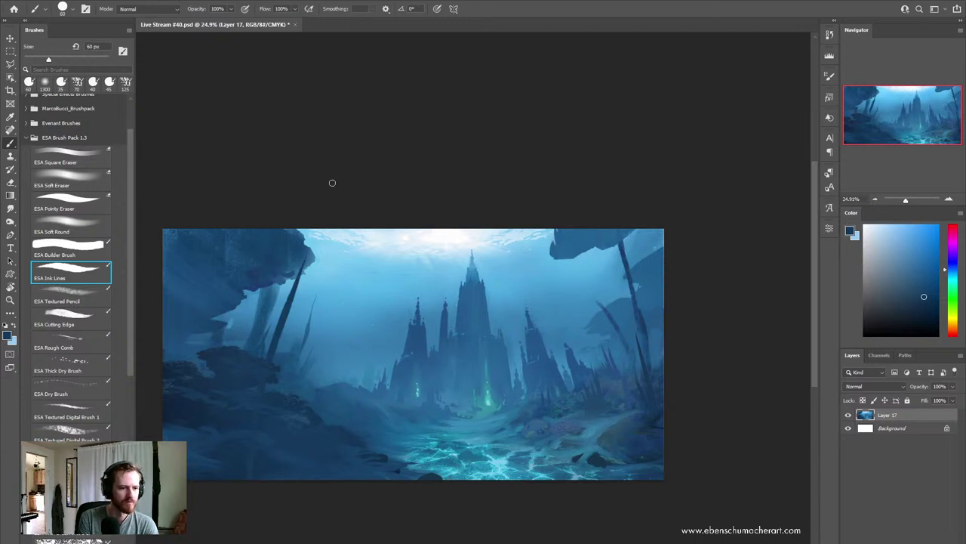
pyautogui.moveTo(283, 392); pyautogui.dragTo(348, 231)
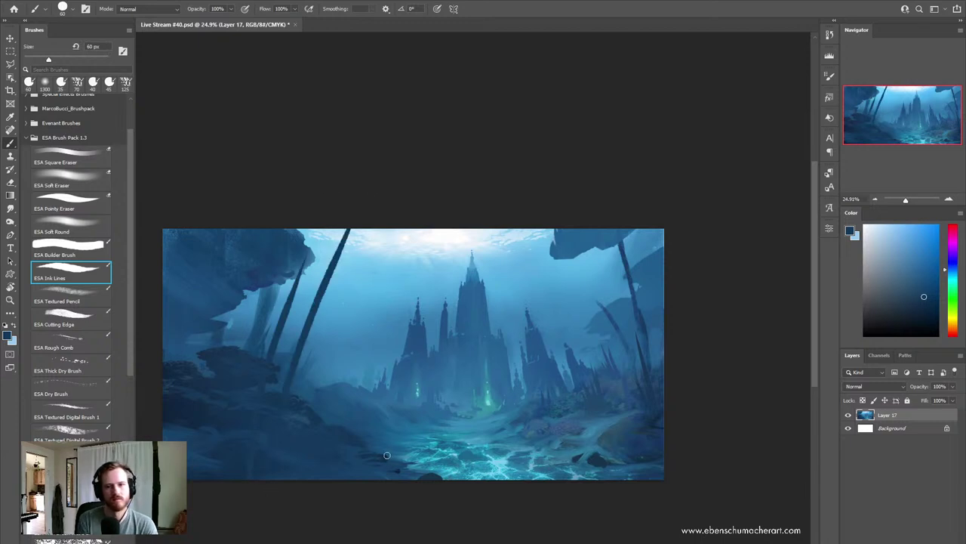
pyautogui.hotkey('ctrl', 'z')
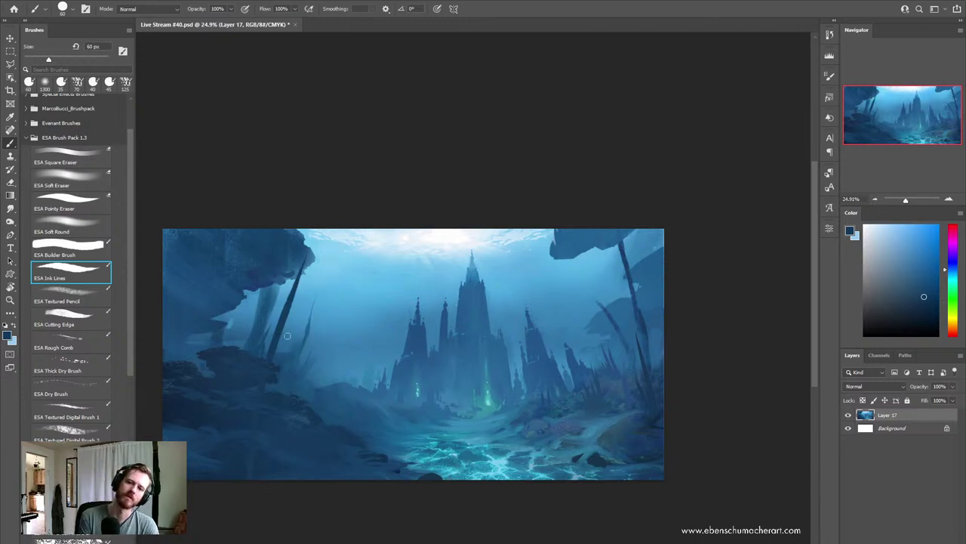
pyautogui.moveTo(284, 392); pyautogui.dragTo(302, 357)
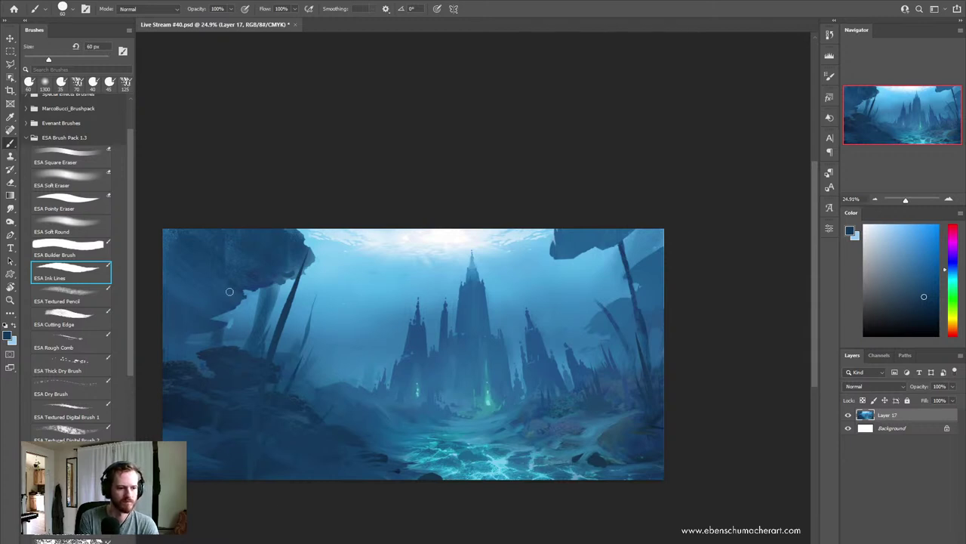
pyautogui.moveTo(230, 287); pyautogui.dragTo(226, 345)
pyautogui.hotkey('ctrl', 'z')
pyautogui.moveTo(248, 260); pyautogui.dragTo(227, 345)
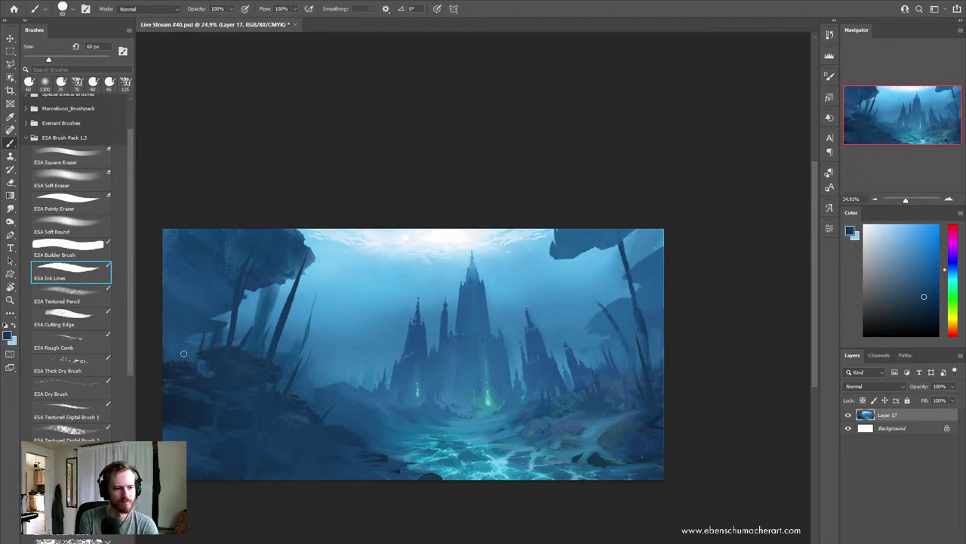
# Step: Add a kelp stroke near the right edge and two short seabed blades, then resample blues
pyautogui.moveTo(634, 435); pyautogui.dragTo(616, 332)
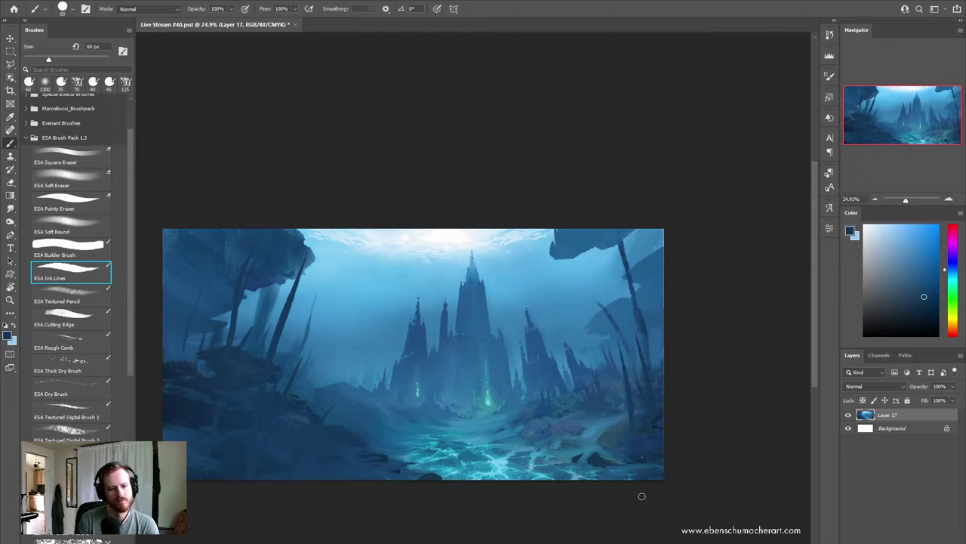
pyautogui.moveTo(628, 441); pyautogui.dragTo(600, 302)
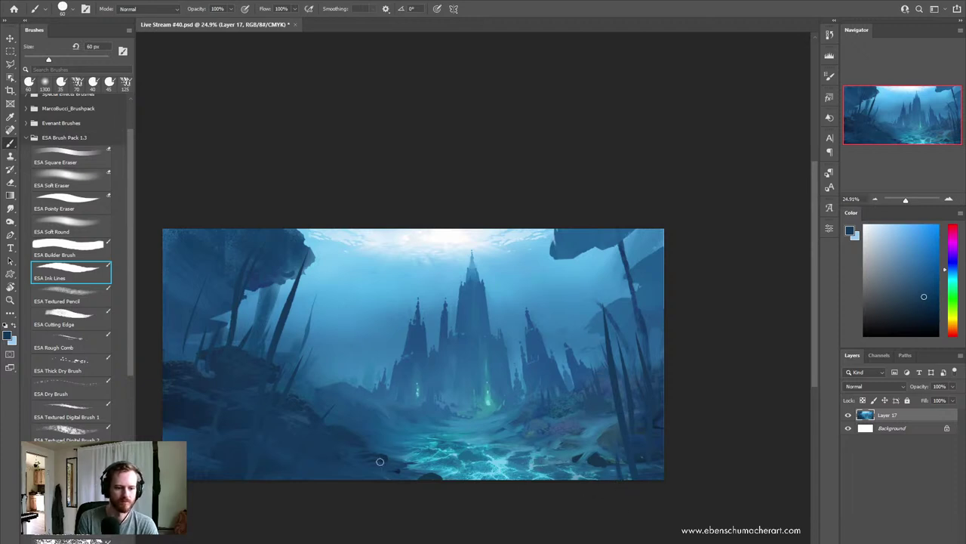
pyautogui.hotkey('ctrl', 'z')
pyautogui.moveTo(385, 462); pyautogui.dragTo(390, 430)
pyautogui.moveTo(414, 475); pyautogui.dragTo(434, 429)
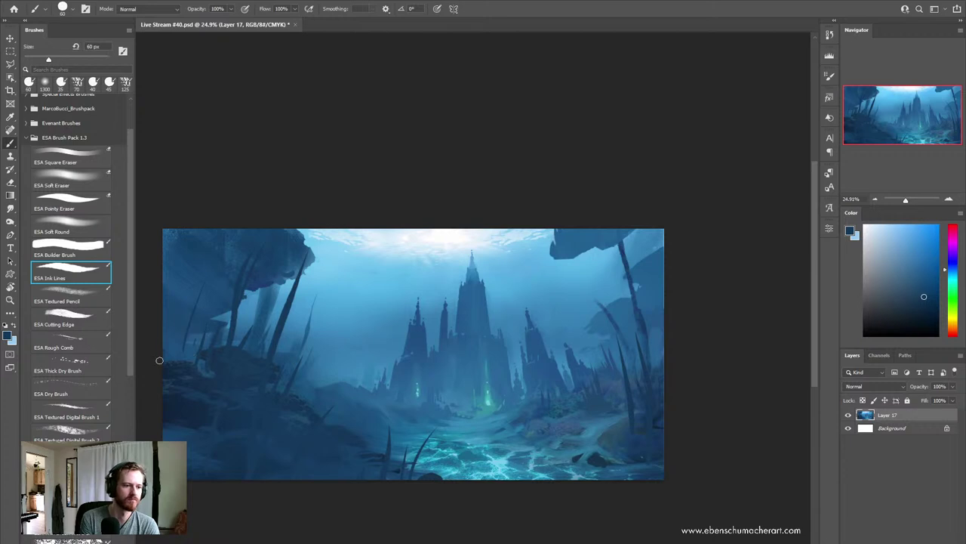
pyautogui.keyDown('alt'); pyautogui.click(185, 361); pyautogui.keyUp('alt')
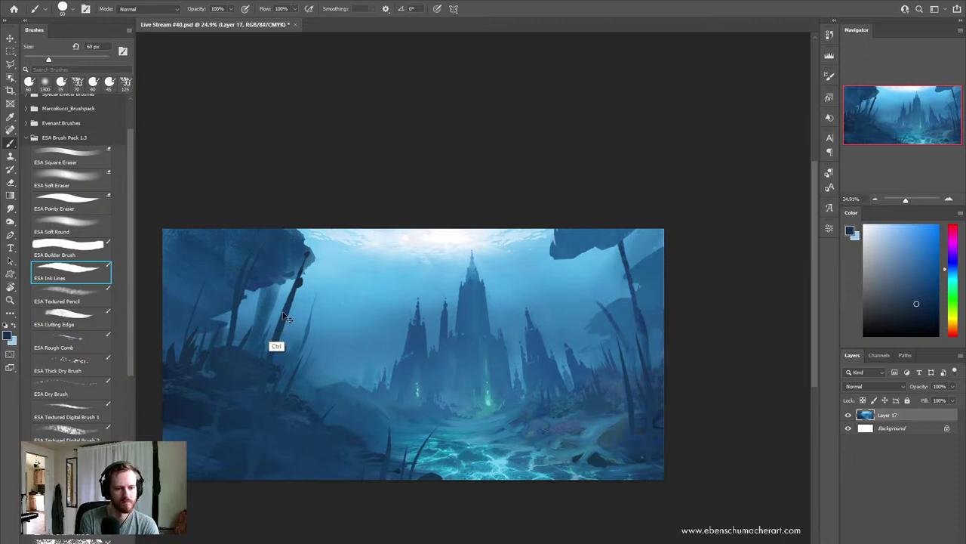
pyautogui.keyDown('alt'); pyautogui.click(234, 322); pyautogui.keyUp('alt')
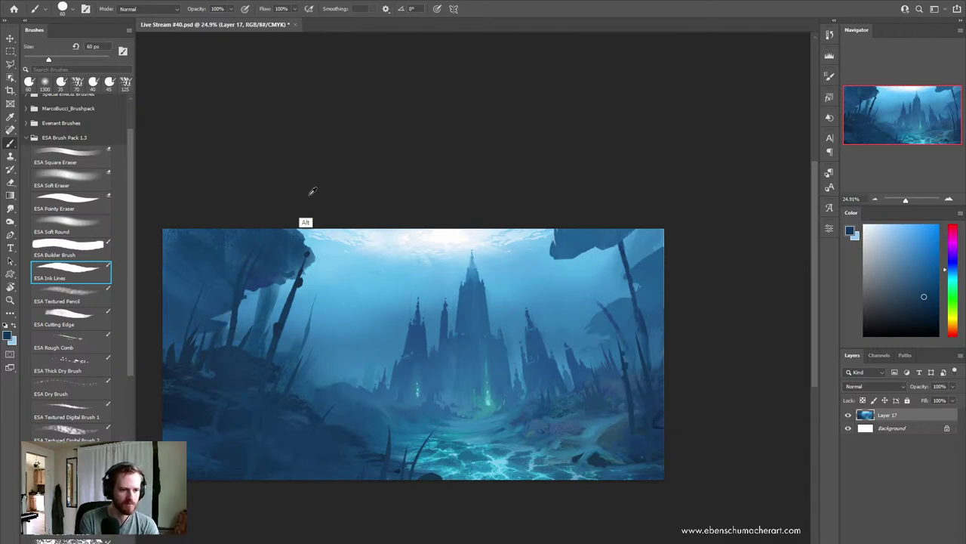
# Step: Sample mid blues and sketch a small swimmer figure left of the castle, then undo it
pyautogui.keyDown('alt'); pyautogui.click(399, 314); pyautogui.keyUp('alt')
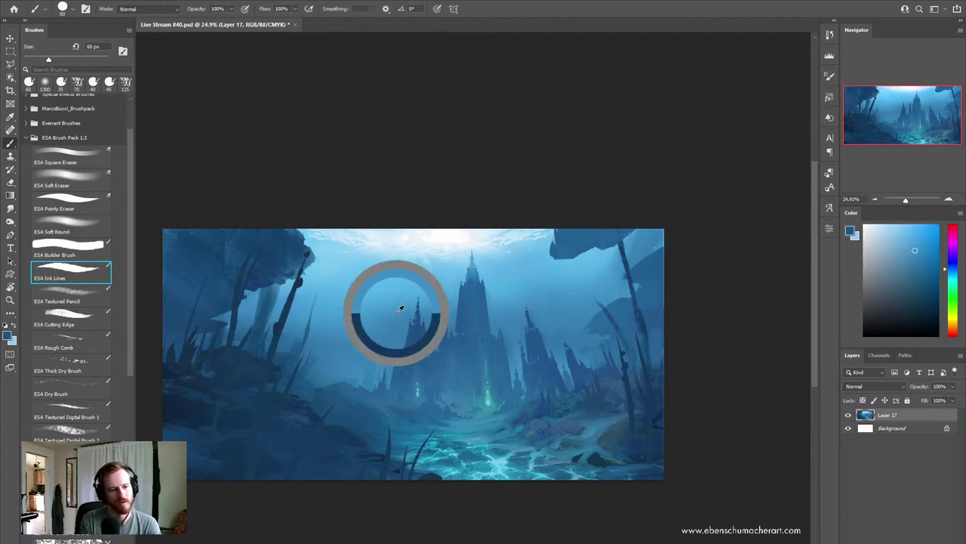
pyautogui.keyDown('alt'); pyautogui.click(373, 370); pyautogui.keyUp('alt')
pyautogui.moveTo(340, 307); pyautogui.dragTo(352, 308)
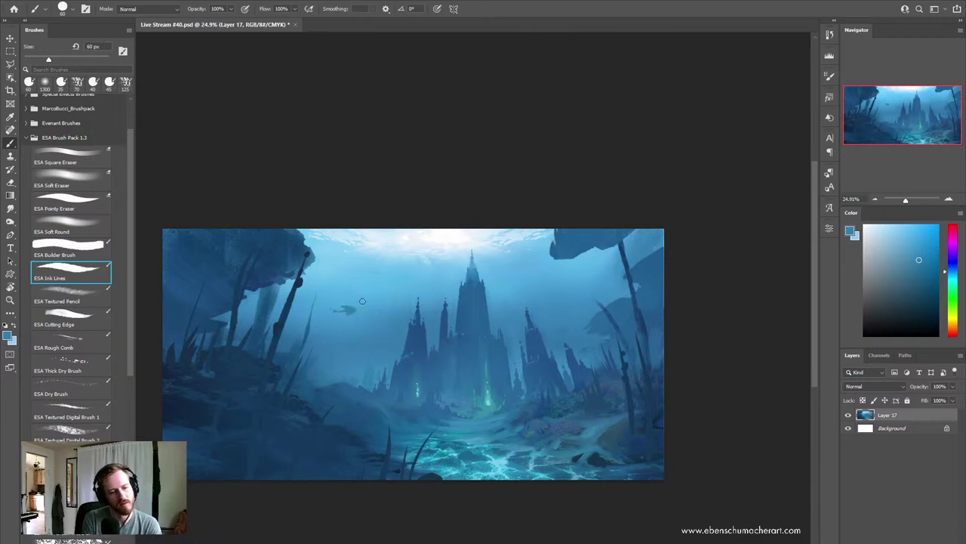
pyautogui.press('ctrl')
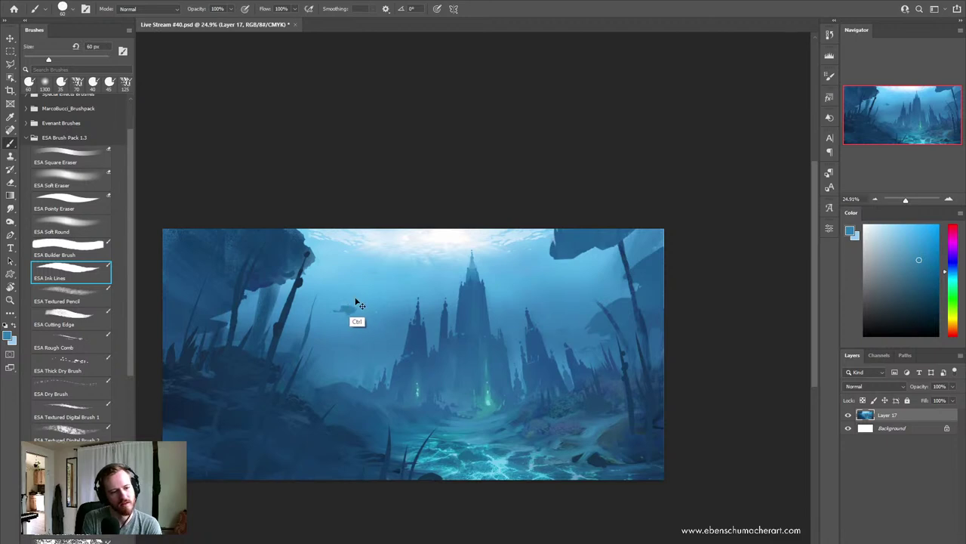
pyautogui.scroll(3, 351, 304)
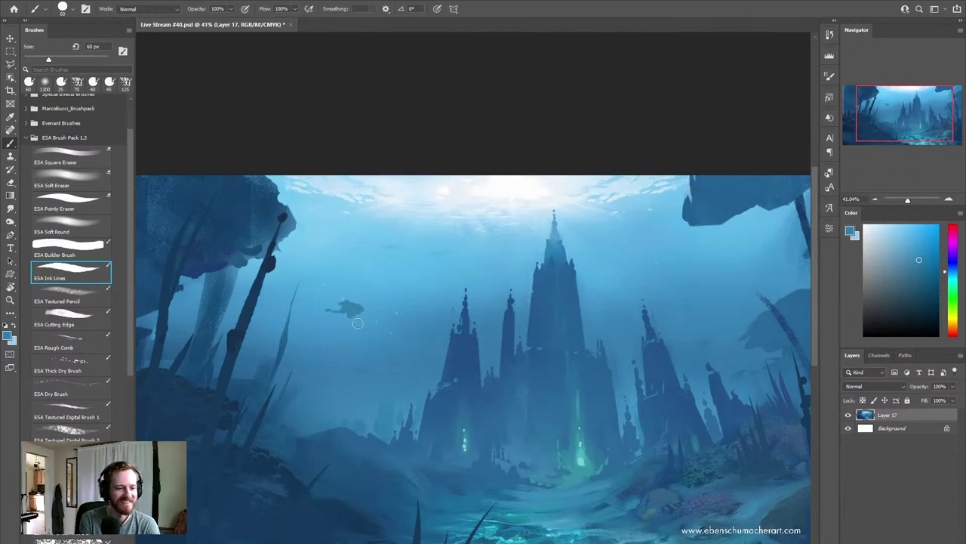
pyautogui.keyDown('alt'); pyautogui.click(350, 302); pyautogui.keyUp('alt')
pyautogui.press('ctrl')
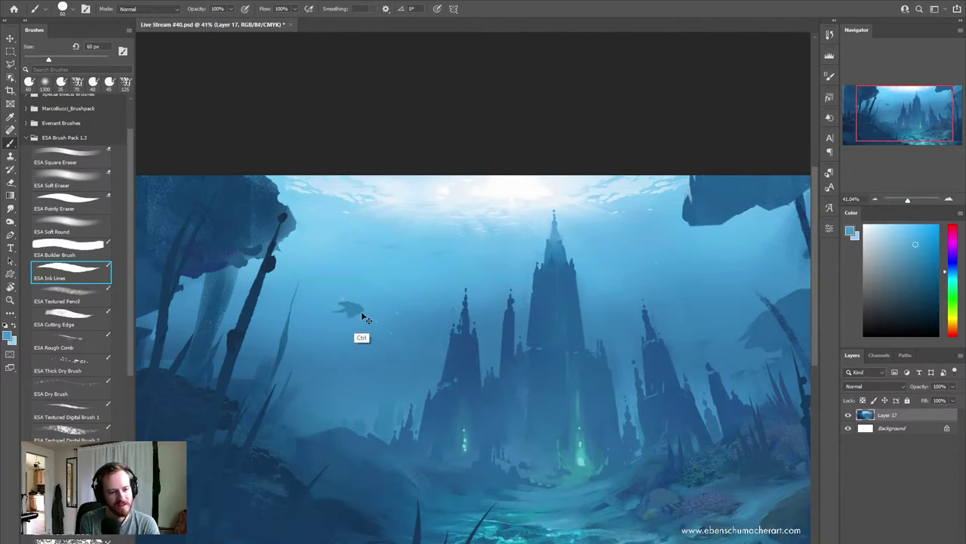
pyautogui.hotkey('ctrl', 'z')
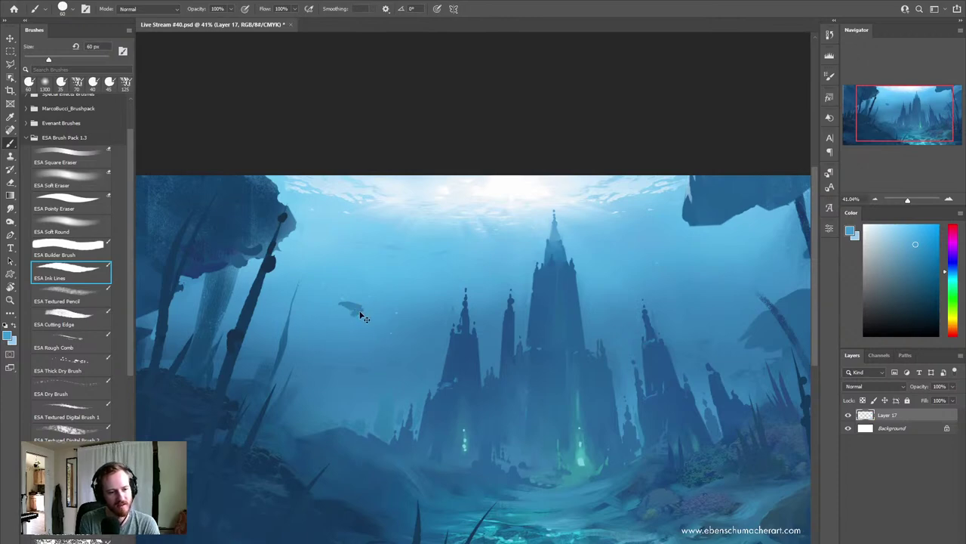
pyautogui.hotkey('ctrl', 'z')
pyautogui.press('z')
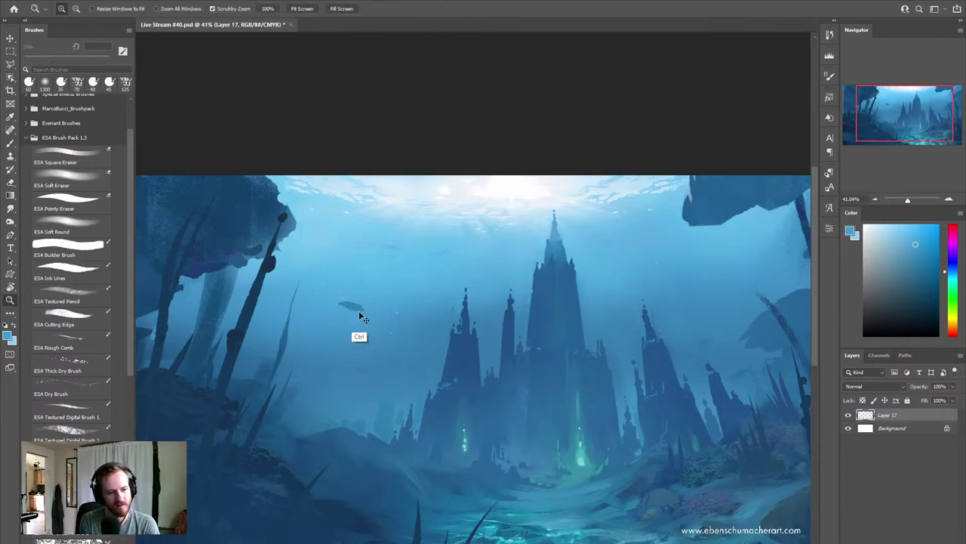
pyautogui.hotkey('ctrl', 'z')
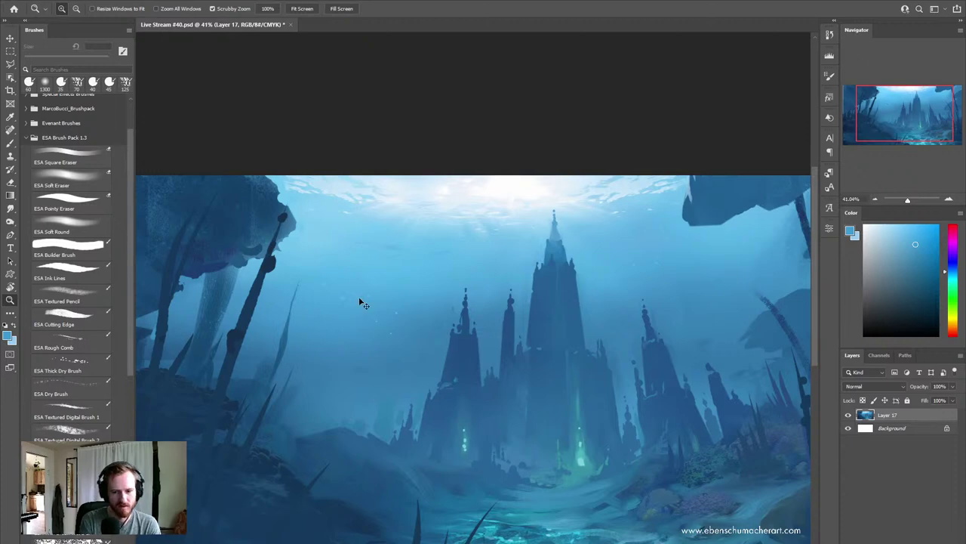
# Step: Create Layer 18 above Layer 17 and return to the Brush tool
pyautogui.hotkey('ctrl', 'shift', 'n')
pyautogui.press('Return')
pyautogui.press('b')
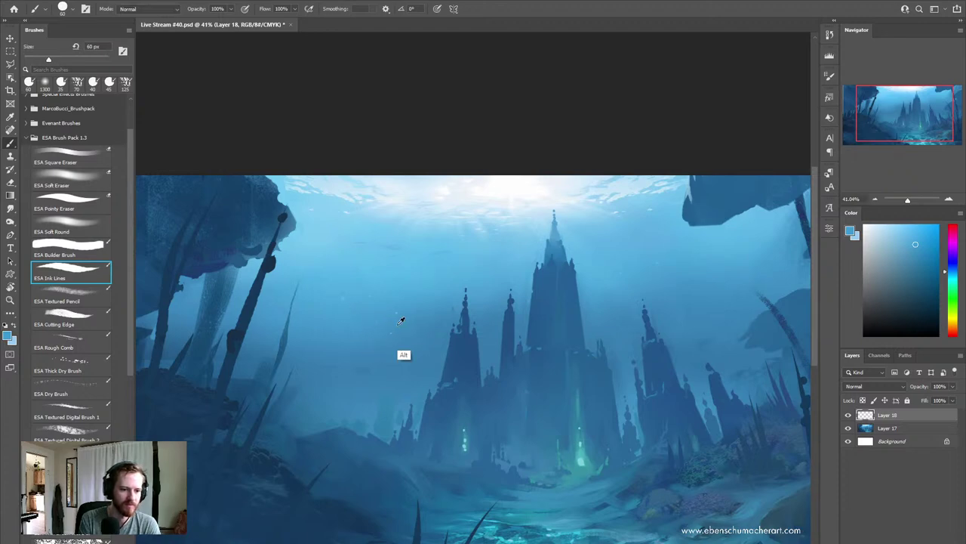
# Step: Sample a darker blue and paint a small dark fish in the water left of the castle
pyautogui.keyDown('alt'); pyautogui.click(400, 382); pyautogui.keyUp('alt')
pyautogui.moveTo(355, 302); pyautogui.dragTo(374, 319)
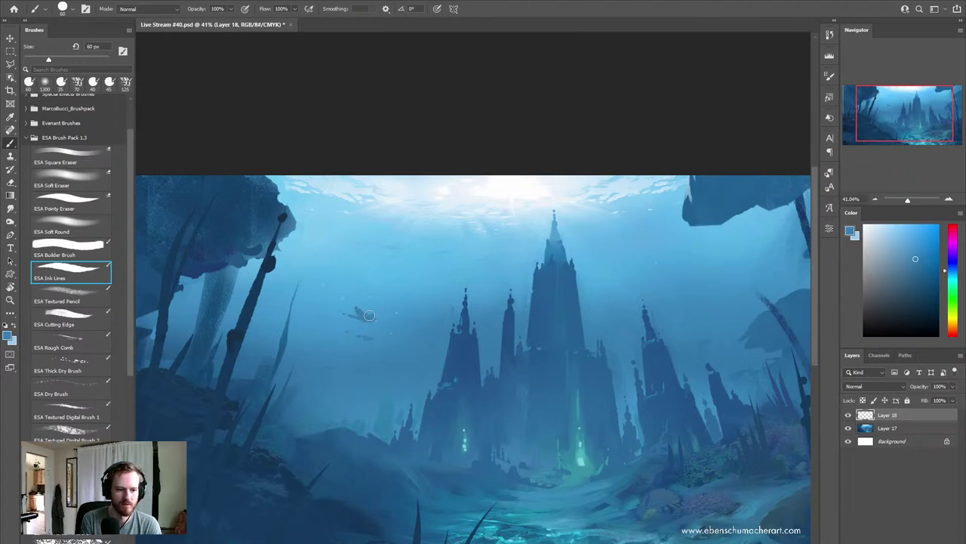
pyautogui.press('z')
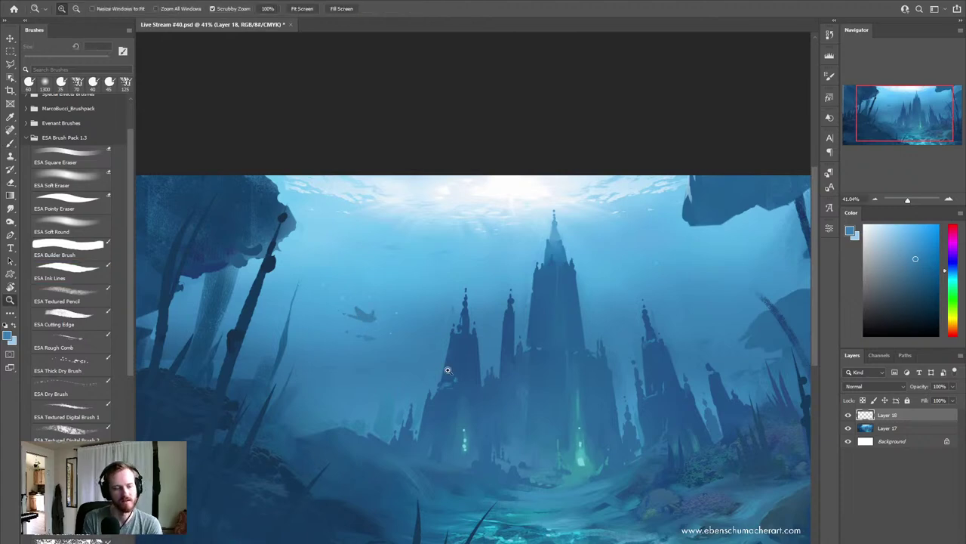
pyautogui.moveTo(484, 396)
pyautogui.mouseDown()
pyautogui.moveTo(416, 396)
pyautogui.moveTo(431, 385)
pyautogui.mouseUp()
# Step: Refine the fish shapes with the ESA Pointy Eraser, alternating with the ink brush
pyautogui.press('e')
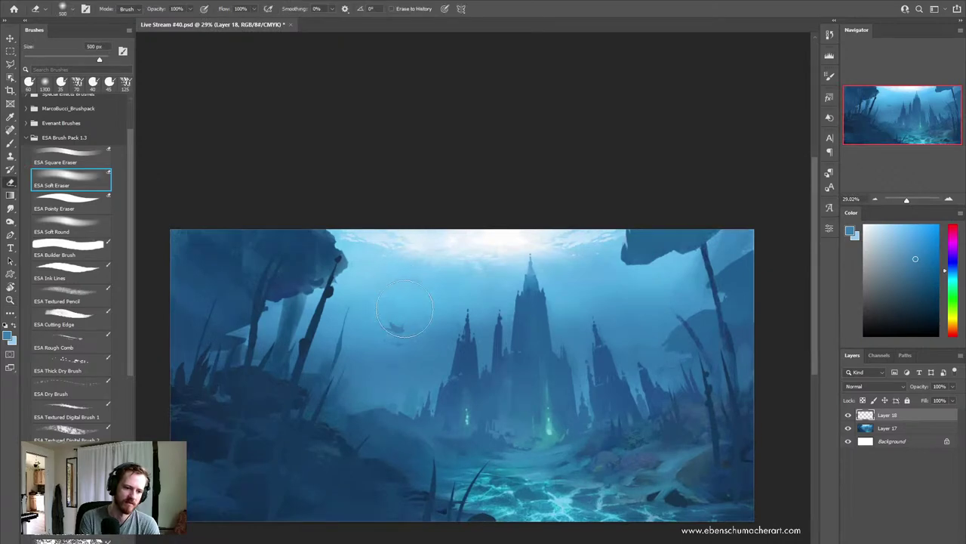
pyautogui.click(66, 202)
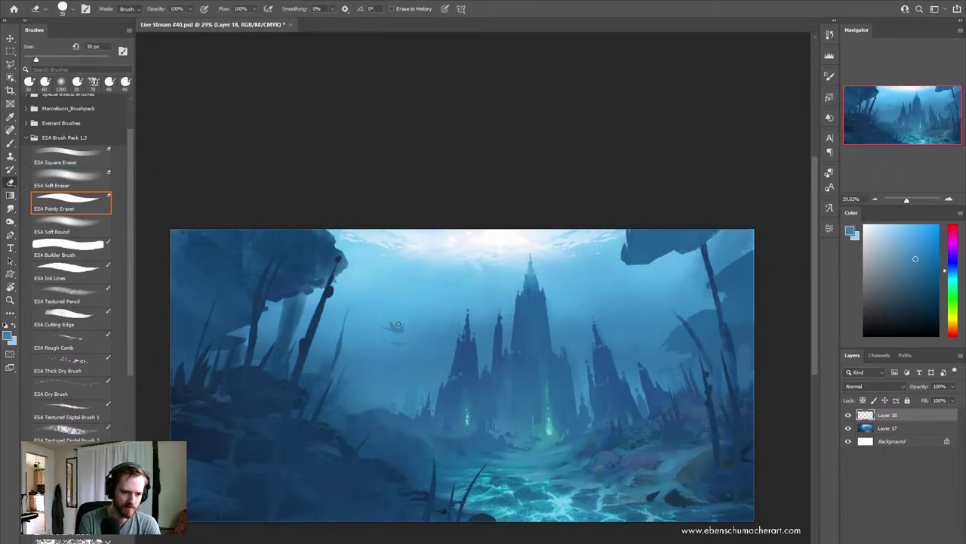
pyautogui.press('b')
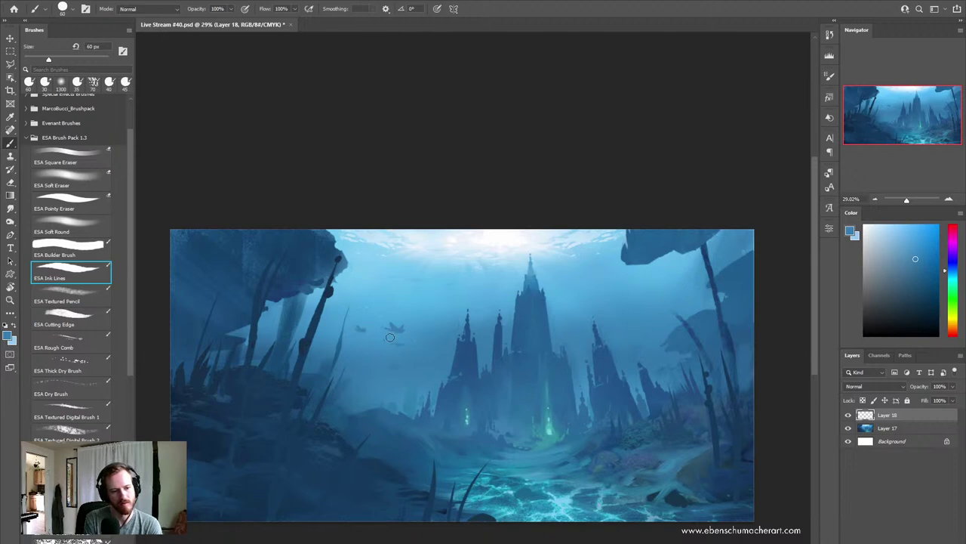
pyautogui.press('e')
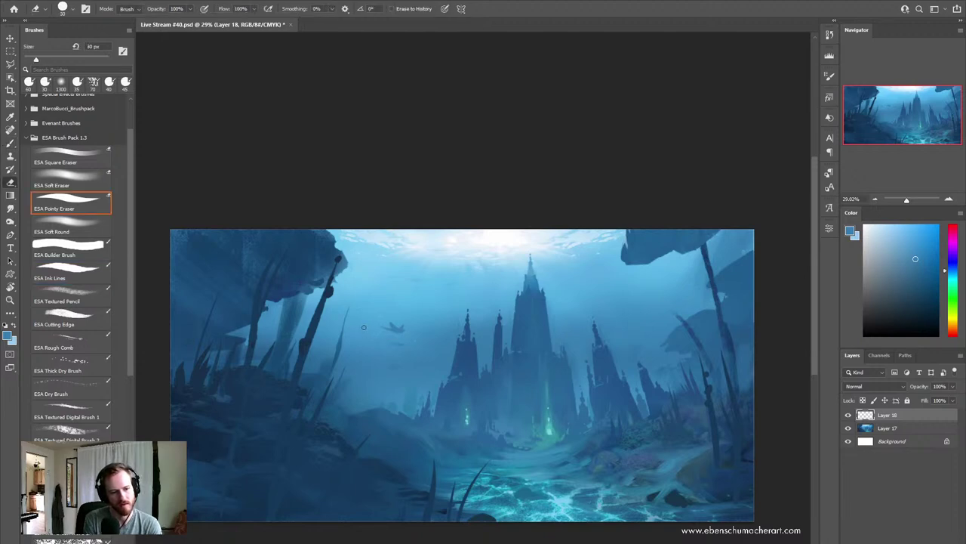
pyautogui.press('b')
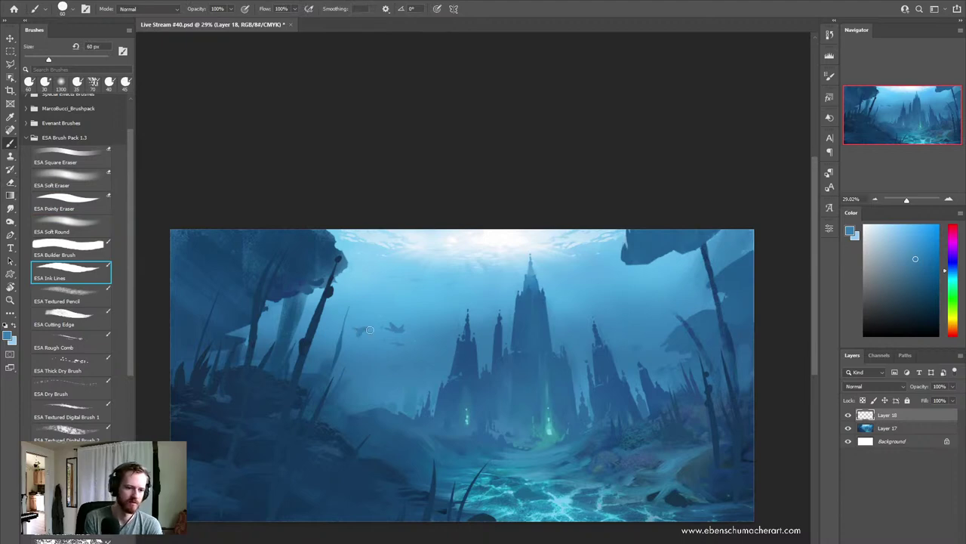
pyautogui.press('e')
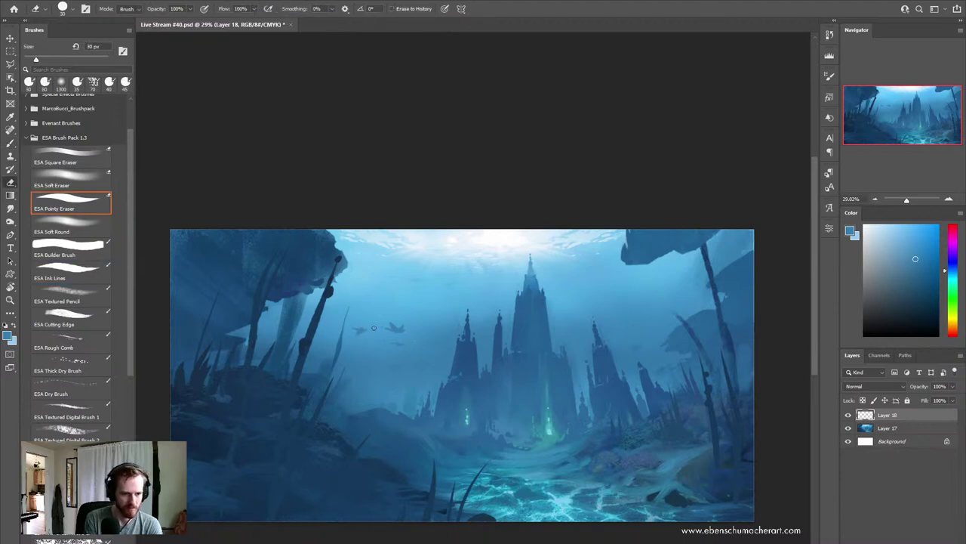
pyautogui.press('z')
pyautogui.moveTo(604, 388); pyautogui.dragTo(560, 365)
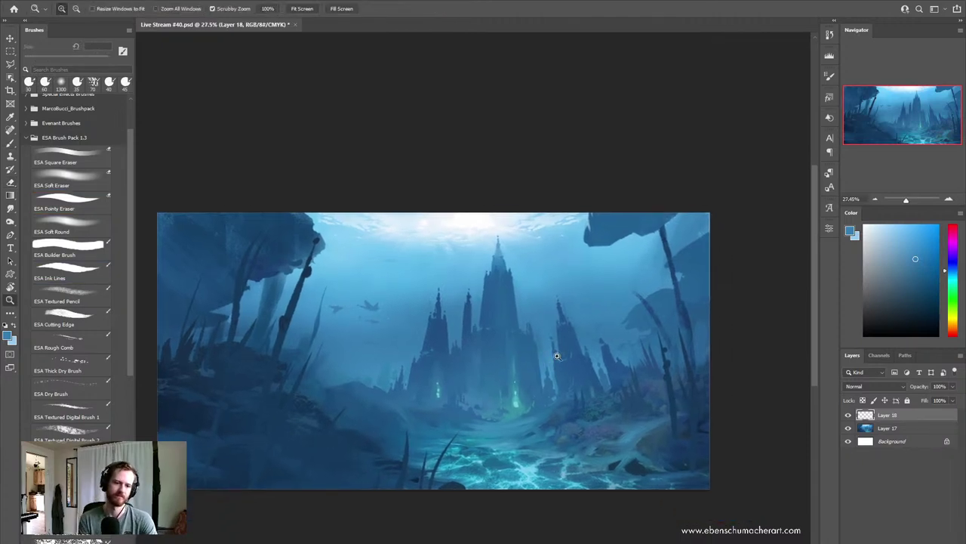
pyautogui.moveTo(592, 424)
pyautogui.mouseDown()
pyautogui.moveTo(603, 414)
pyautogui.moveTo(585, 392)
pyautogui.moveTo(559, 391)
pyautogui.mouseUp()
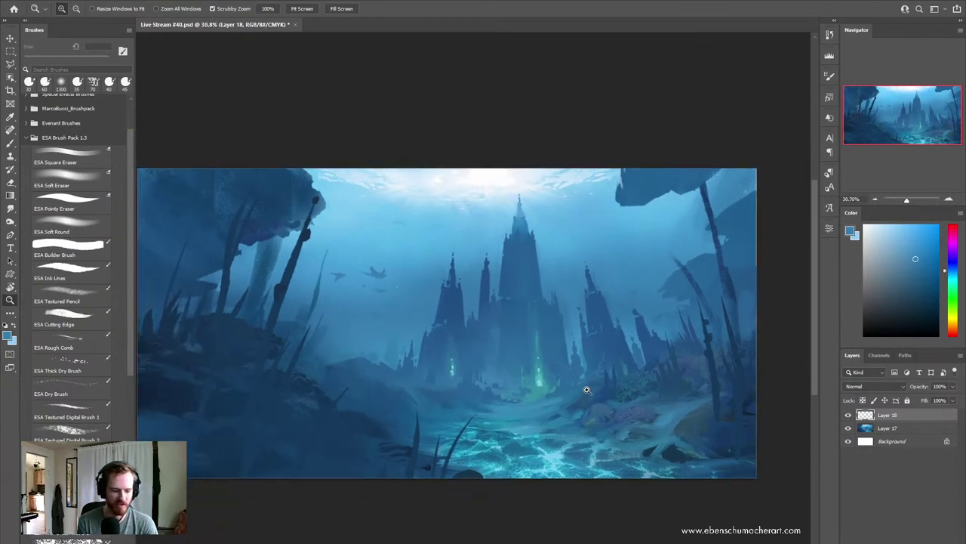
# Step: Paint a large dark shark shape over the lower-right seabed, carving it with the eraser
pyautogui.press('b')
pyautogui.keyDown('alt'); pyautogui.click(669, 454); pyautogui.keyUp('alt')
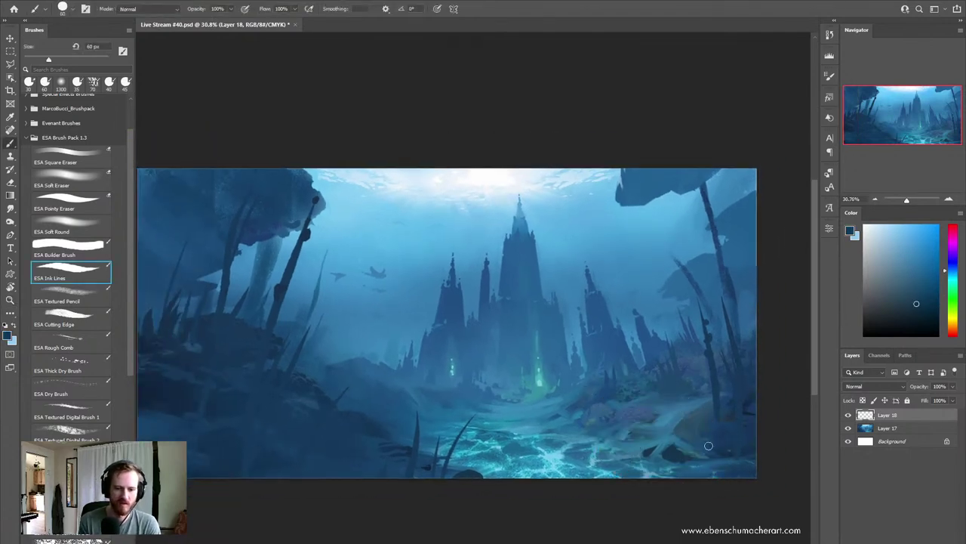
pyautogui.moveTo(610, 437)
pyautogui.mouseDown()
pyautogui.moveTo(664, 421)
pyautogui.moveTo(648, 439)
pyautogui.moveTo(664, 436)
pyautogui.moveTo(670, 423)
pyautogui.moveTo(652, 438)
pyautogui.moveTo(666, 431)
pyautogui.moveTo(654, 418)
pyautogui.moveTo(694, 441)
pyautogui.moveTo(707, 424)
pyautogui.moveTo(671, 419)
pyautogui.moveTo(715, 418)
pyautogui.mouseUp()
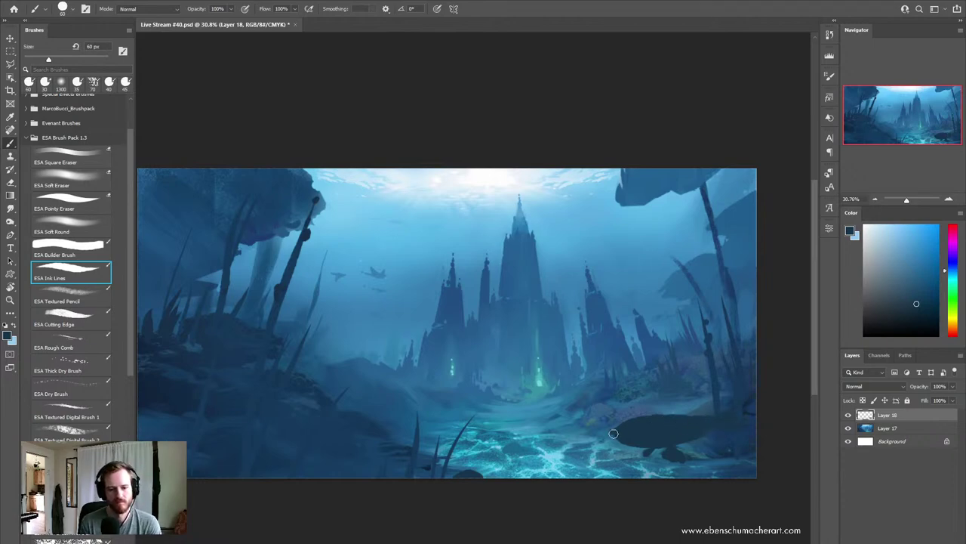
pyautogui.moveTo(634, 446)
pyautogui.mouseDown()
pyautogui.moveTo(632, 456)
pyautogui.moveTo(667, 406)
pyautogui.mouseUp()
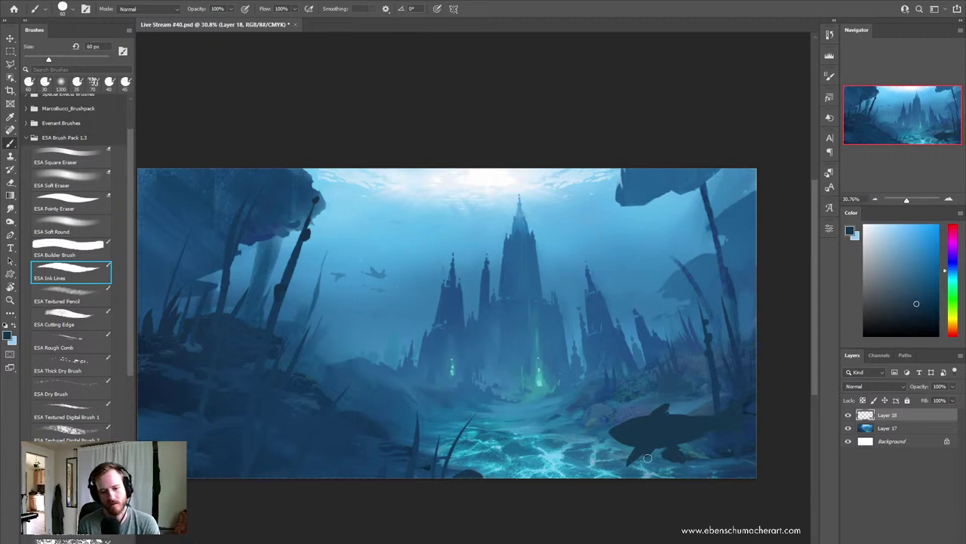
pyautogui.press('e')
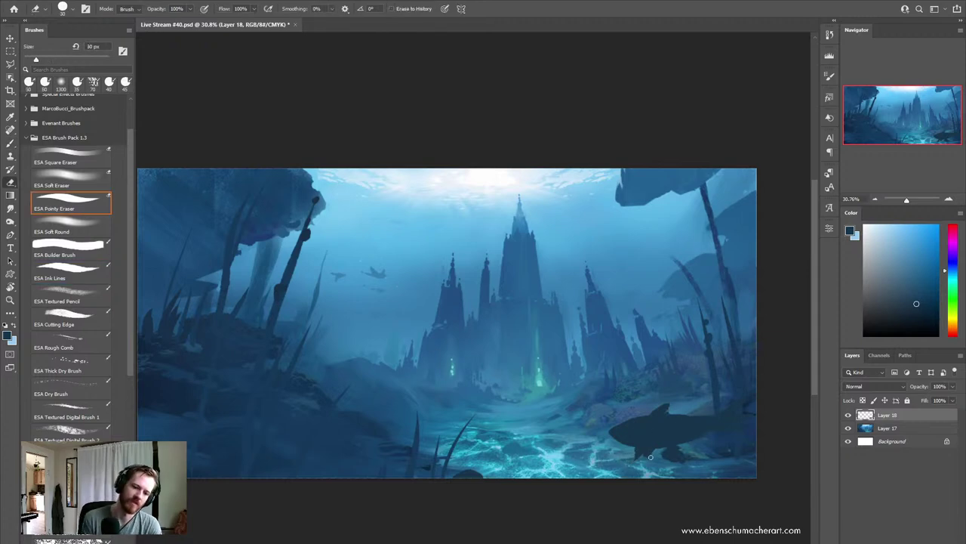
pyautogui.press('b')
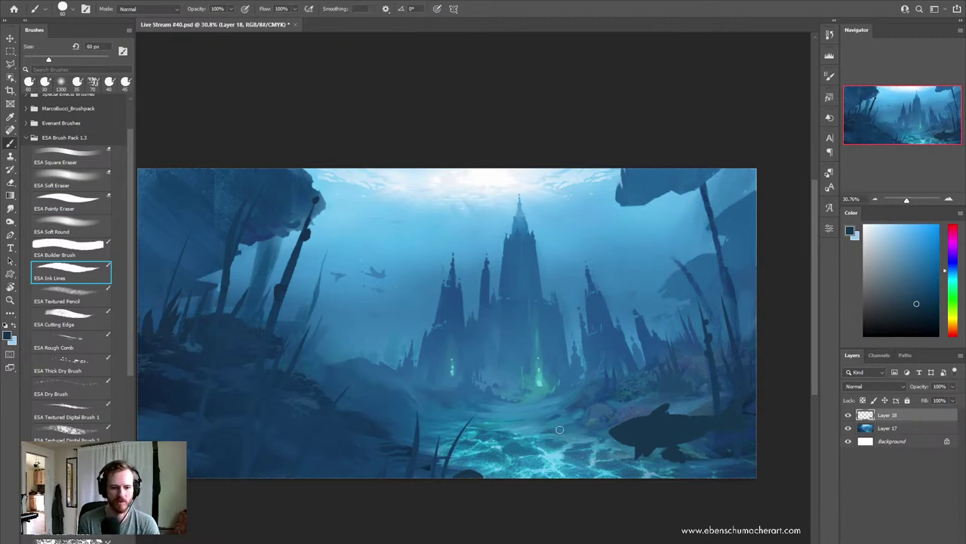
# Step: Paint a smaller dark fish beside the shark, extending it leftward, then sample seabed blues
pyautogui.moveTo(560, 429); pyautogui.dragTo(578, 430)
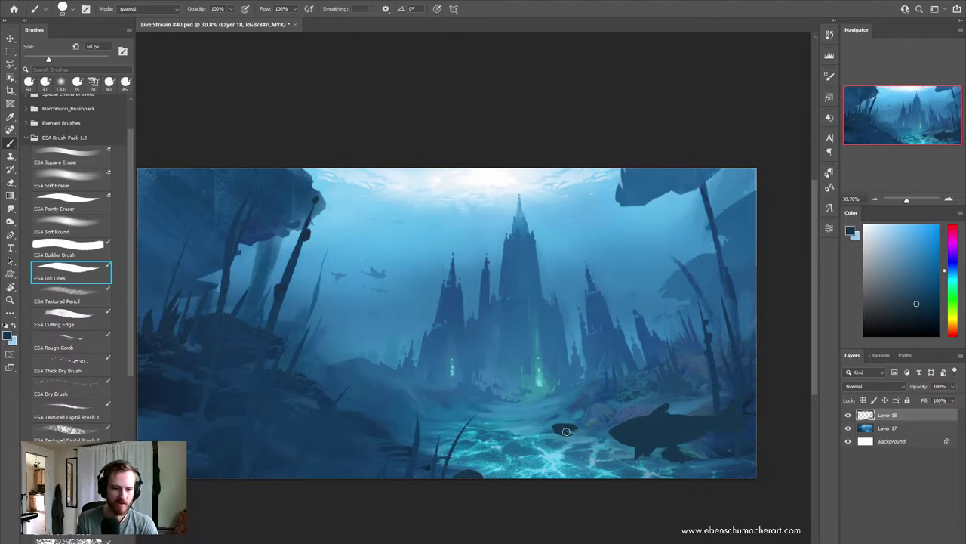
pyautogui.moveTo(566, 431)
pyautogui.mouseDown()
pyautogui.moveTo(581, 425)
pyautogui.moveTo(499, 408)
pyautogui.mouseUp()
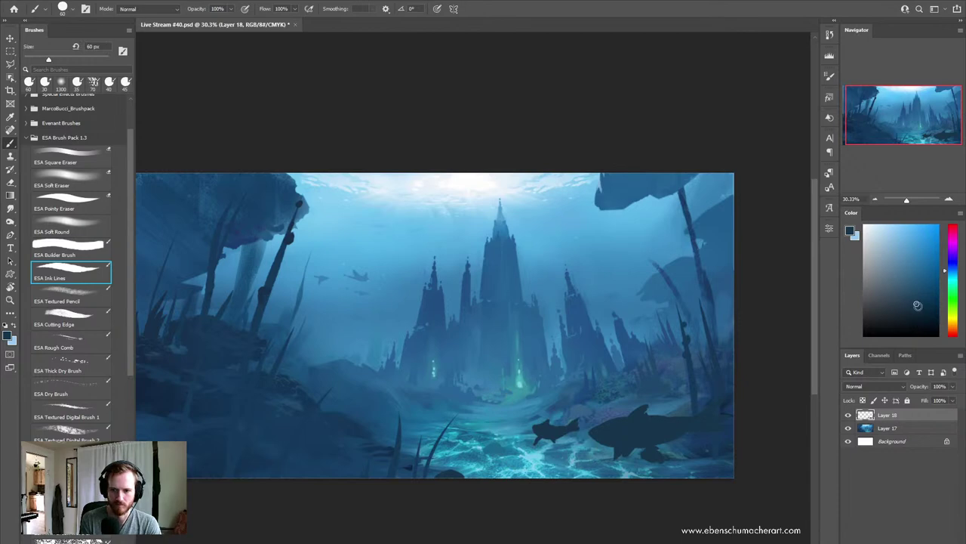
pyautogui.click(910, 292)
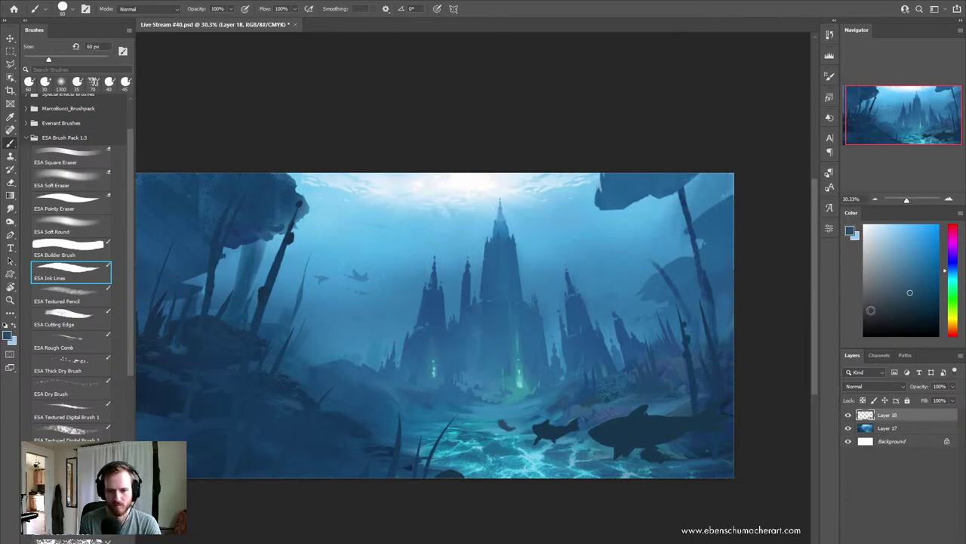
pyautogui.keyDown('alt'); pyautogui.click(553, 431); pyautogui.keyUp('alt')
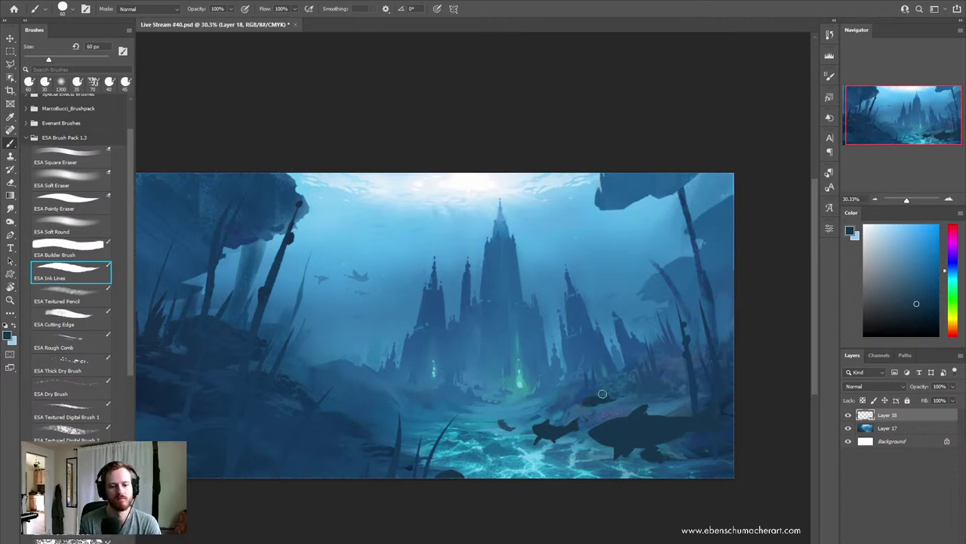
pyautogui.keyDown('alt'); pyautogui.click(506, 426); pyautogui.keyUp('alt')
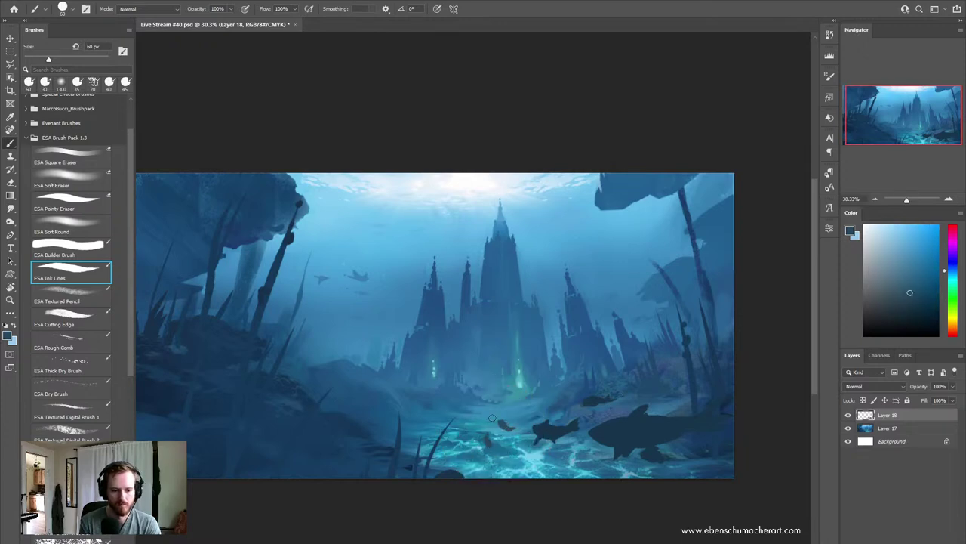
pyautogui.scroll(-3, 539, 368)
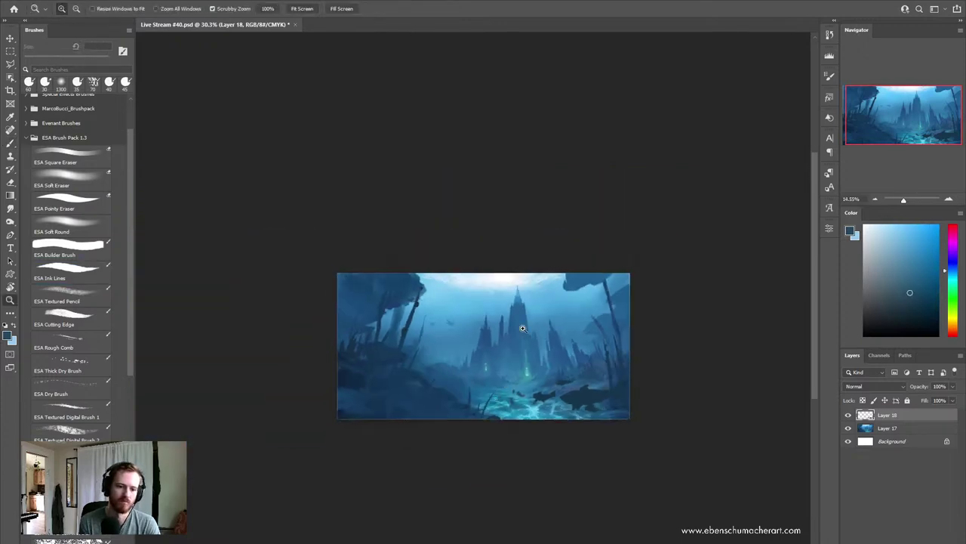
pyautogui.scroll(1, 524, 351)
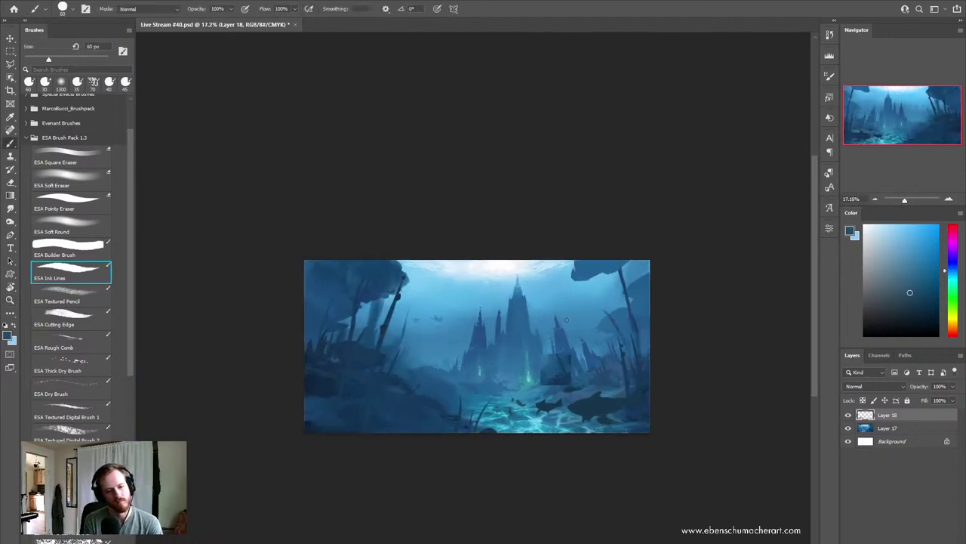
# Step: Flip the canvas horizontally, zoom back in, and sample the shark's dark colour
pyautogui.press('h')
pyautogui.press('z')
pyautogui.moveTo(368, 405); pyautogui.dragTo(392, 407)
pyautogui.press('b')
pyautogui.keyDown('alt'); pyautogui.click(371, 402); pyautogui.keyUp('alt')
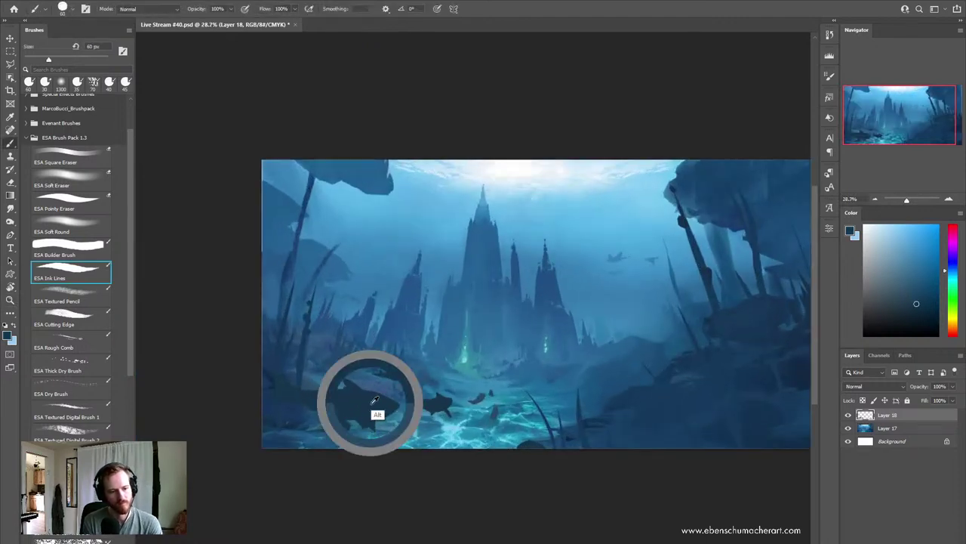
pyautogui.keyDown('alt'); pyautogui.click(369, 398); pyautogui.keyUp('alt')
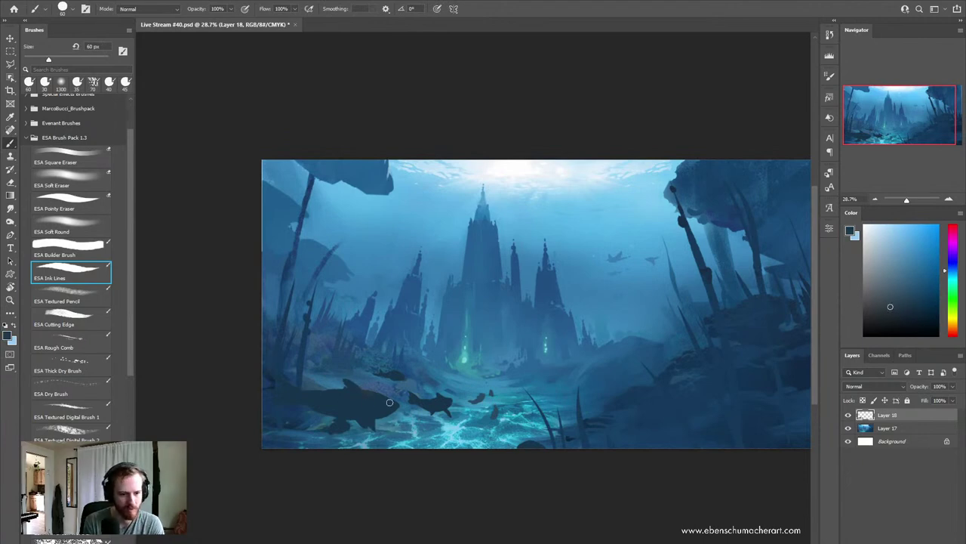
# Step: Sample a series of blues from the painting and seabed rocks, ending on a lighter blue
pyautogui.click(901, 295)
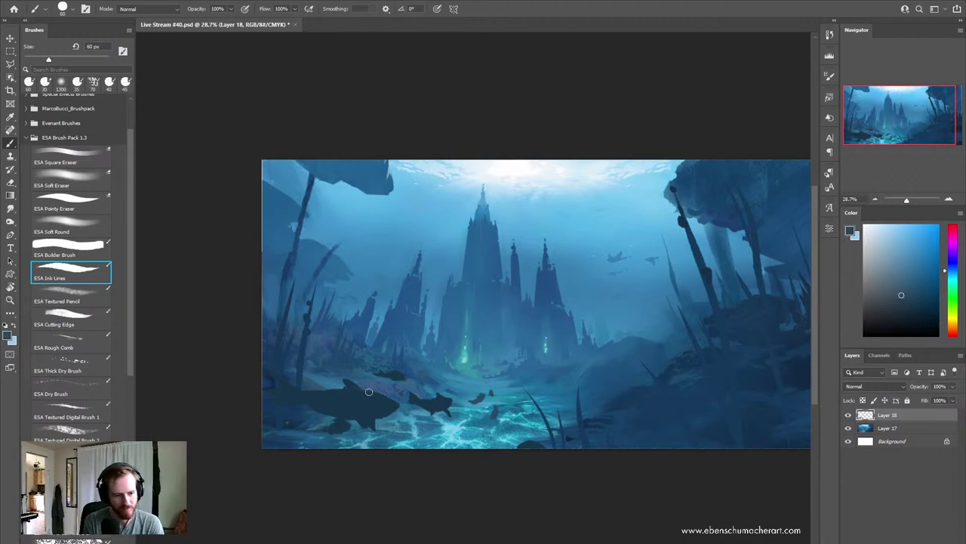
pyautogui.press('alt')
pyautogui.keyDown('alt'); pyautogui.click(451, 374); pyautogui.keyUp('alt')
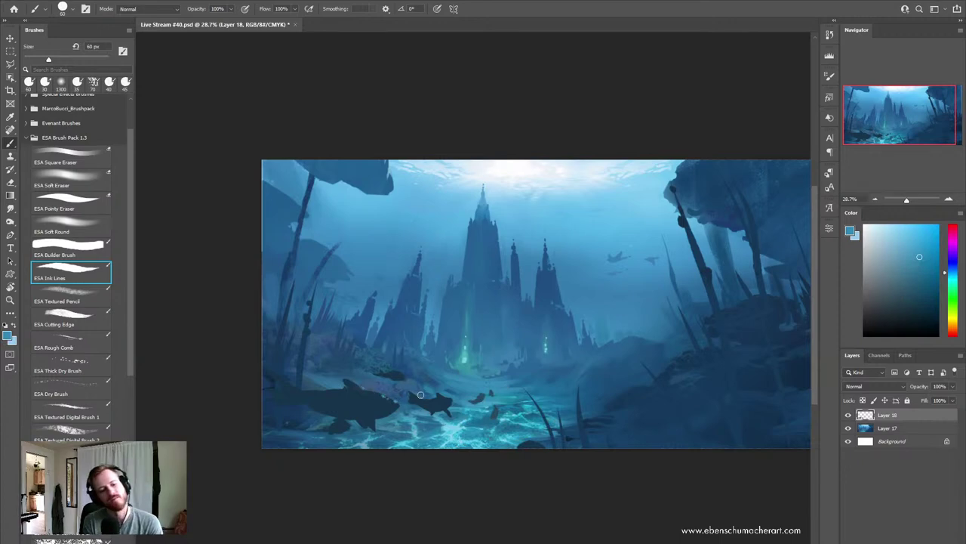
pyautogui.press('alt')
pyautogui.keyDown('alt'); pyautogui.click(421, 410); pyautogui.keyUp('alt')
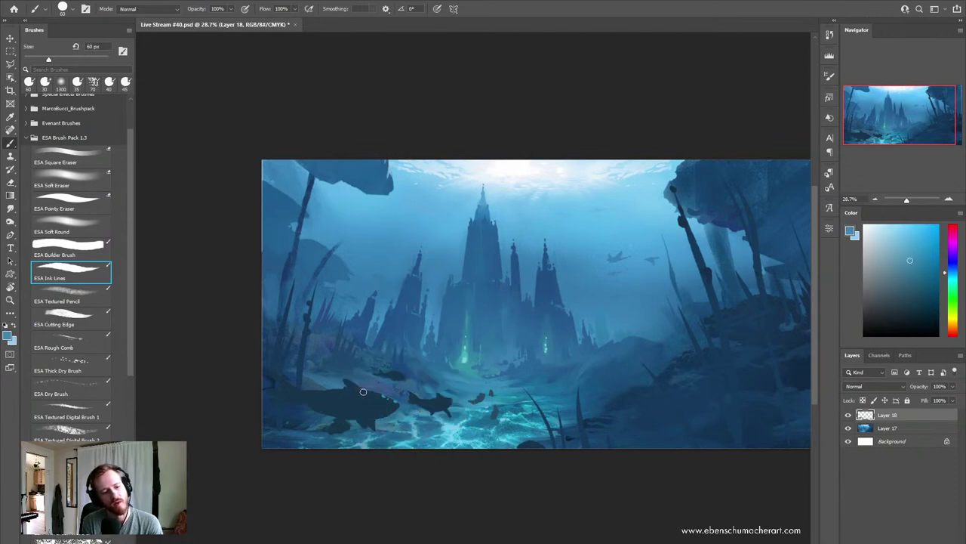
pyautogui.keyDown('alt'); pyautogui.click(594, 396); pyautogui.keyUp('alt')
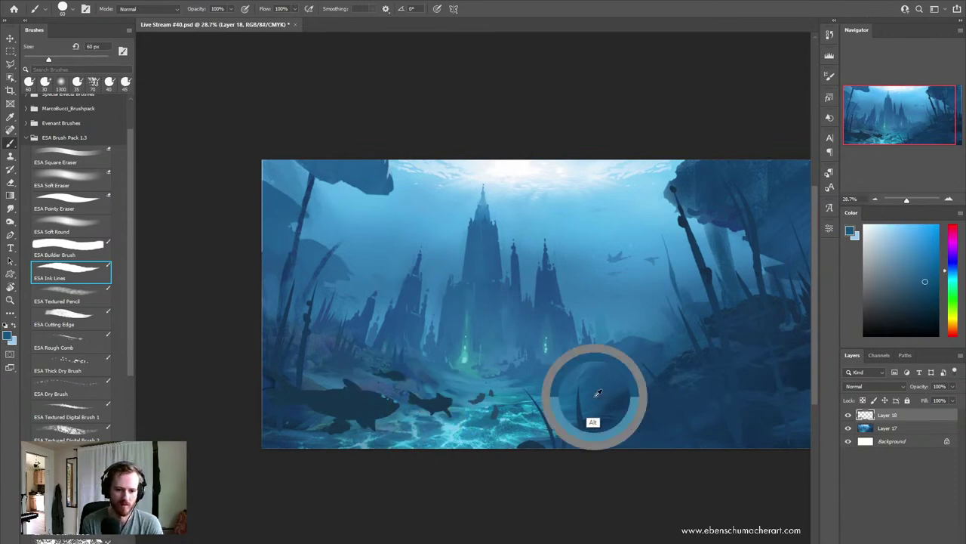
pyautogui.press('alt')
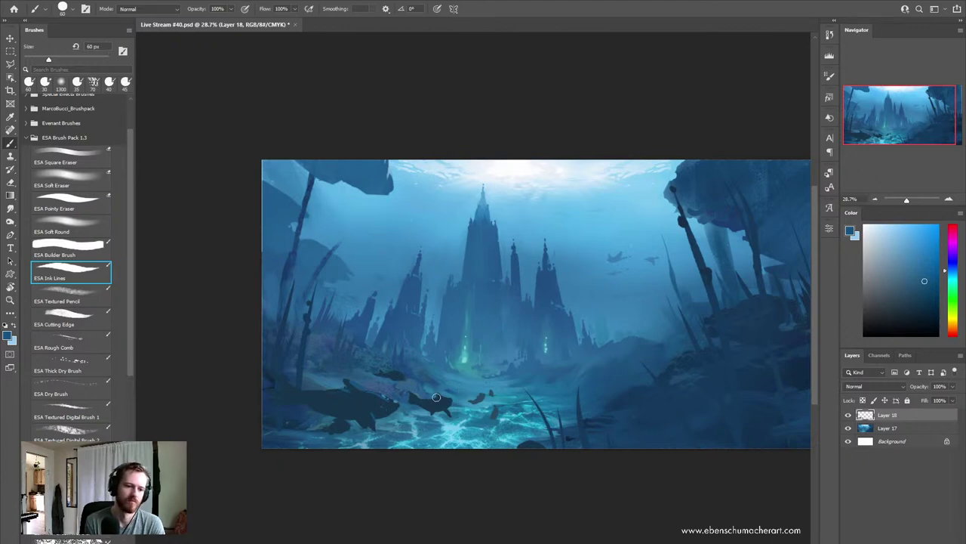
pyautogui.keyDown('alt'); pyautogui.click(350, 390); pyautogui.keyUp('alt')
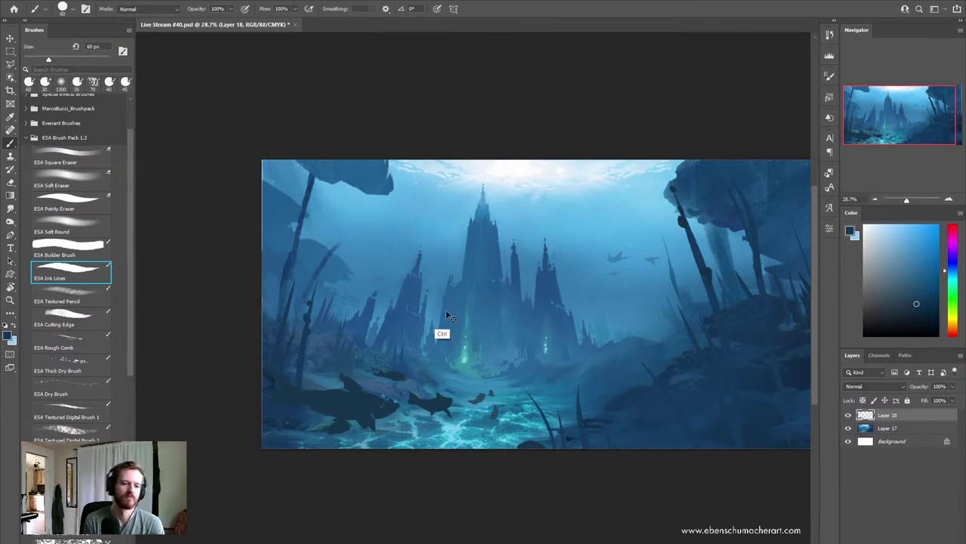
pyautogui.keyDown('alt'); pyautogui.click(375, 398); pyautogui.keyUp('alt')
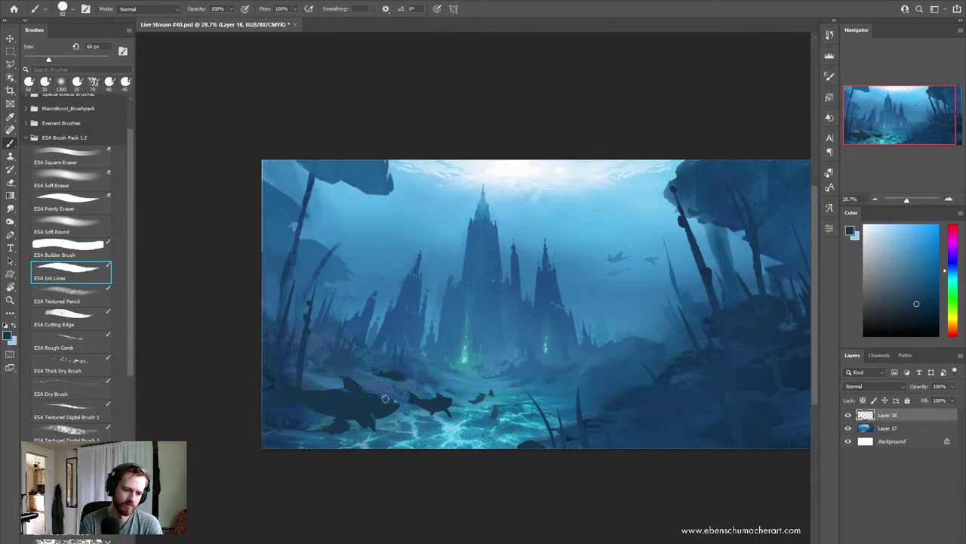
pyautogui.keyDown('alt'); pyautogui.click(413, 409); pyautogui.keyUp('alt')
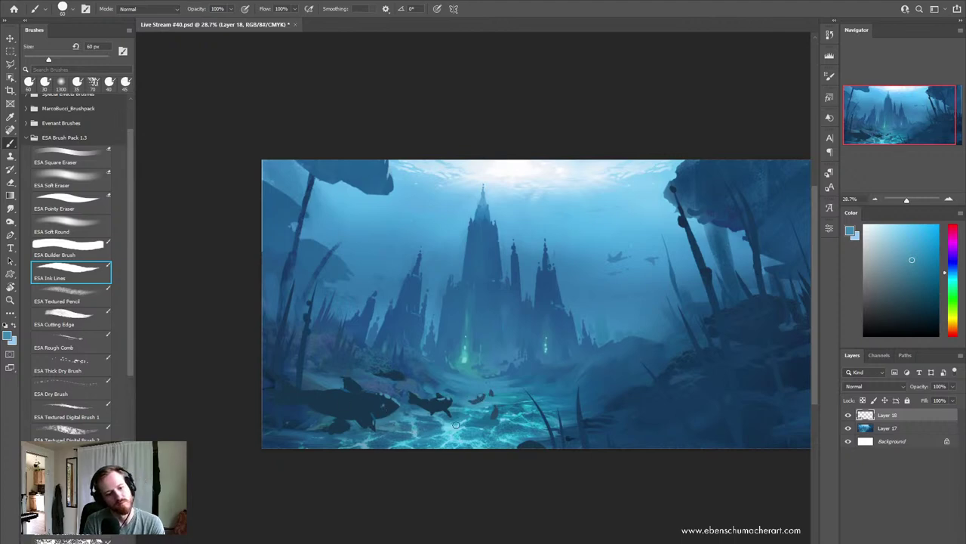
# Step: Mirror the canvas and reshape the large fish, alternating ESA Ink Lines and ESA Pointy Eraser
pyautogui.press('h')
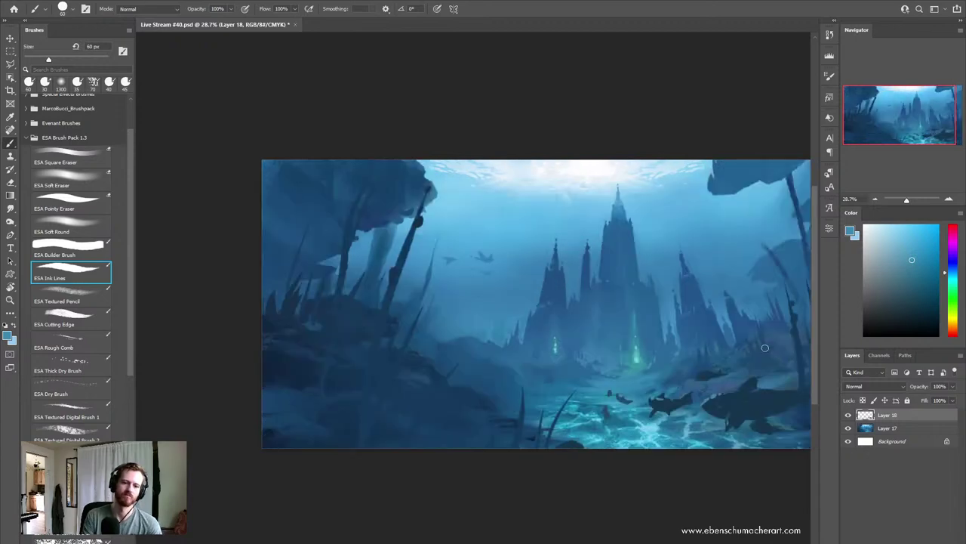
pyautogui.moveTo(597, 280); pyautogui.dragTo(521, 276)
pyautogui.press('e')
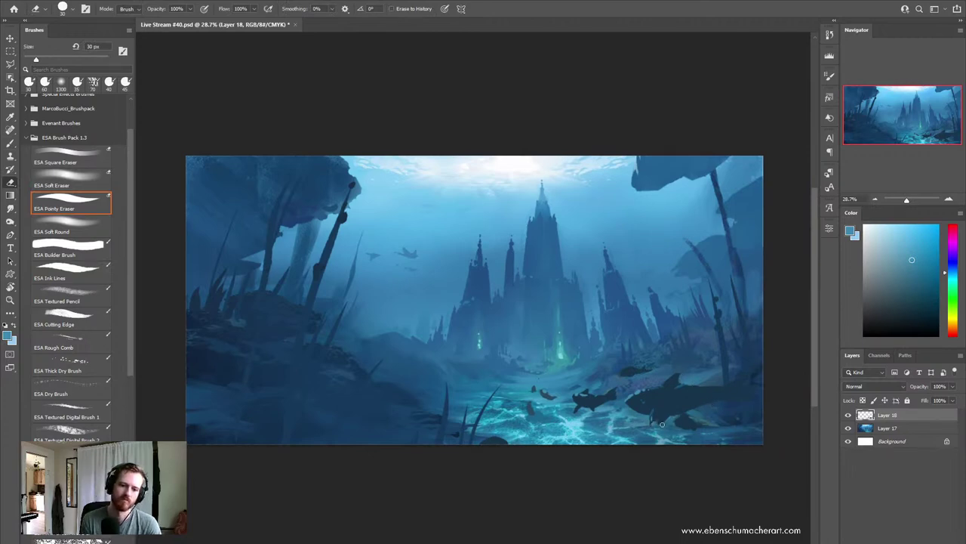
pyautogui.press('b')
pyautogui.keyDown('alt'); pyautogui.click(651, 423); pyautogui.keyUp('alt')
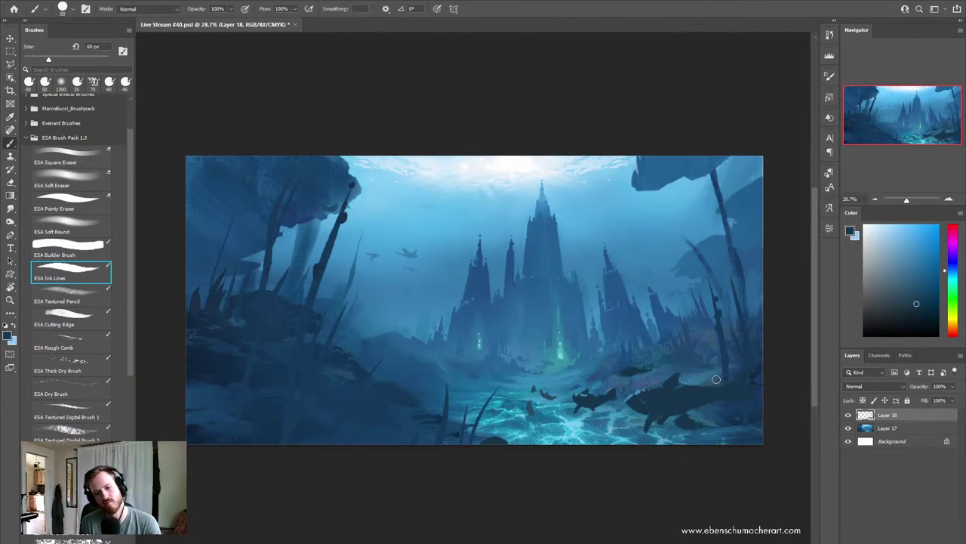
pyautogui.press('e')
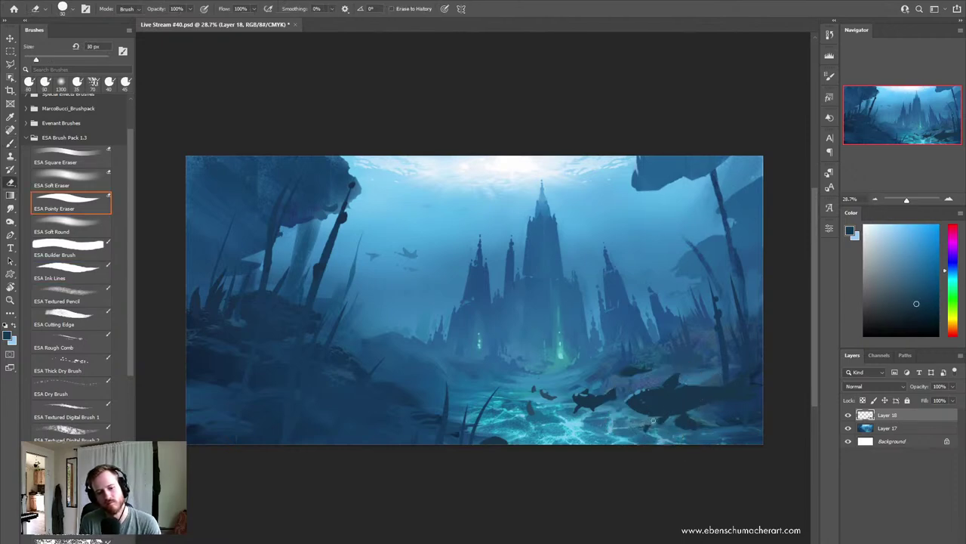
pyautogui.press('b')
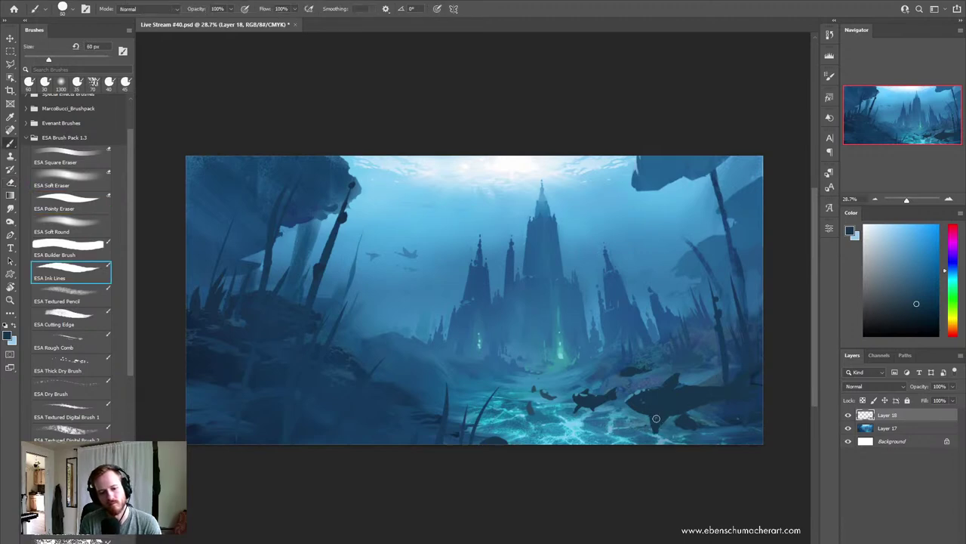
pyautogui.press('e')
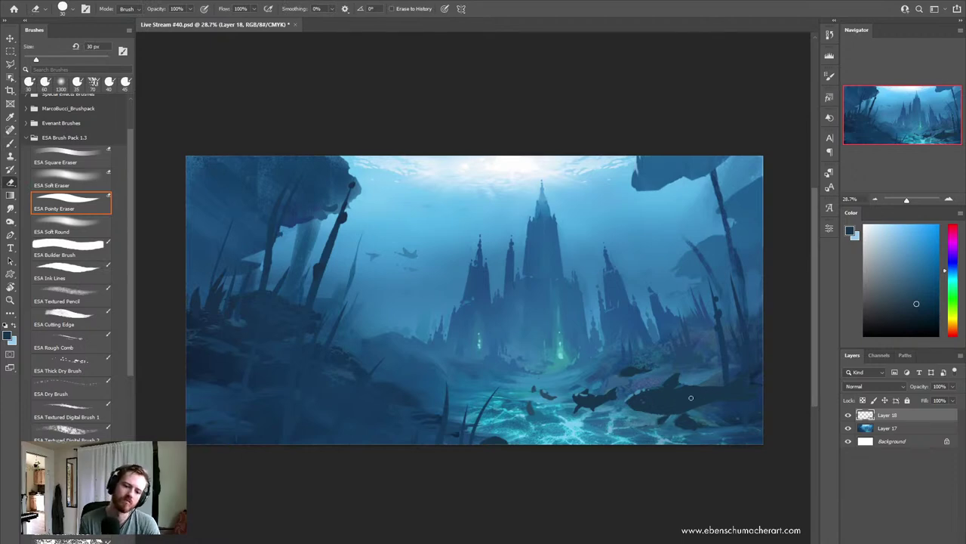
pyautogui.press('b')
pyautogui.keyDown('alt'); pyautogui.click(647, 416); pyautogui.keyUp('alt')
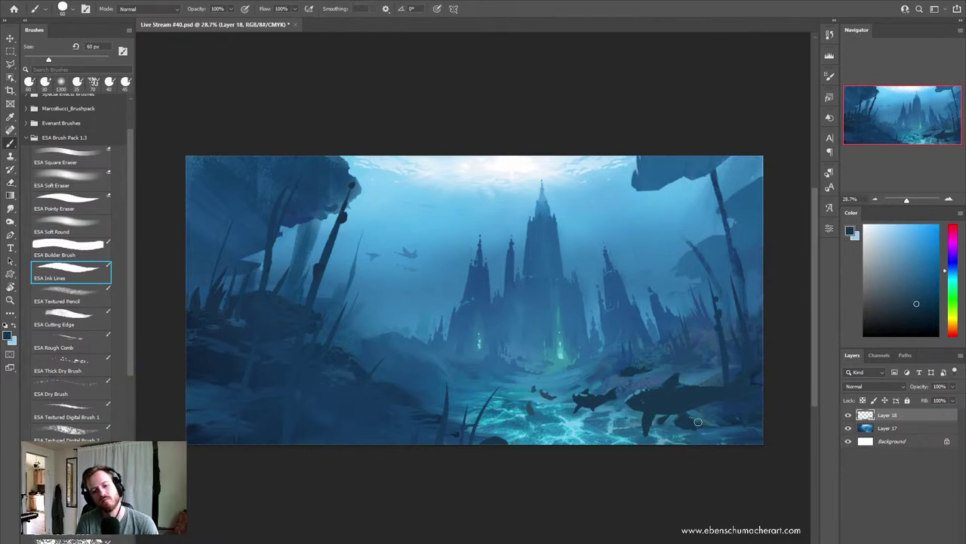
pyautogui.press('e')
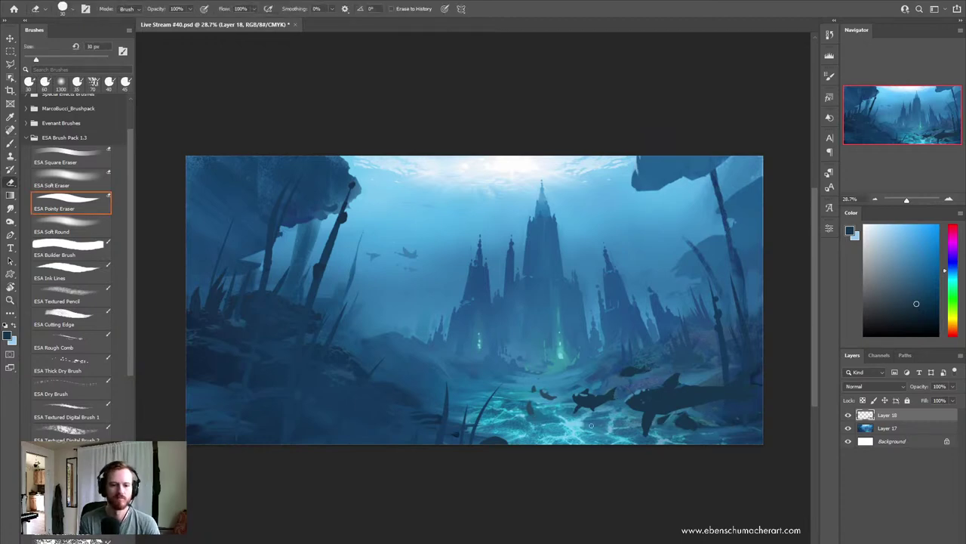
# Step: Flip the painting back to its original orientation and zoom to about 29 percent
pyautogui.press('z')
pyautogui.moveTo(591, 425)
pyautogui.mouseDown()
pyautogui.moveTo(532, 406)
pyautogui.moveTo(554, 414)
pyautogui.mouseUp()
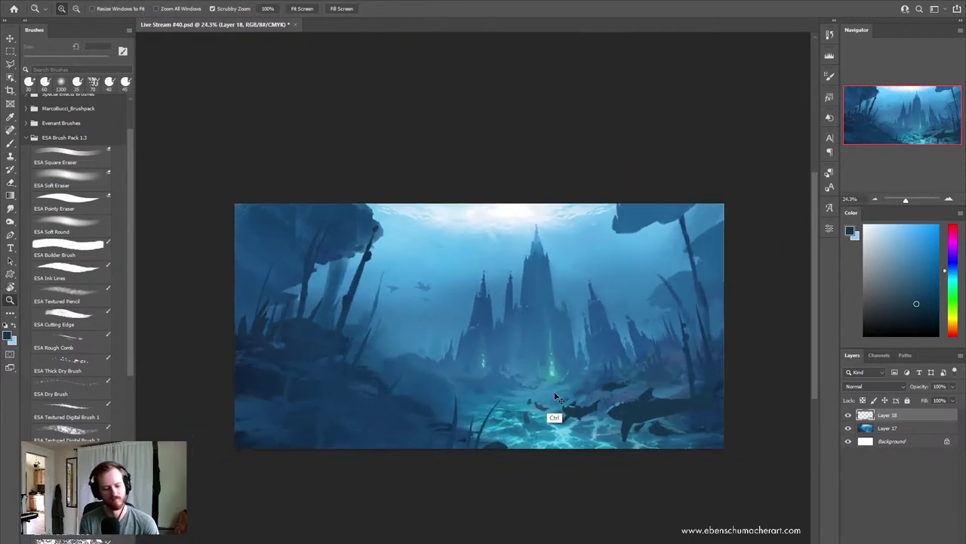
pyautogui.hotkey('ctrl', 'shift', 'h')
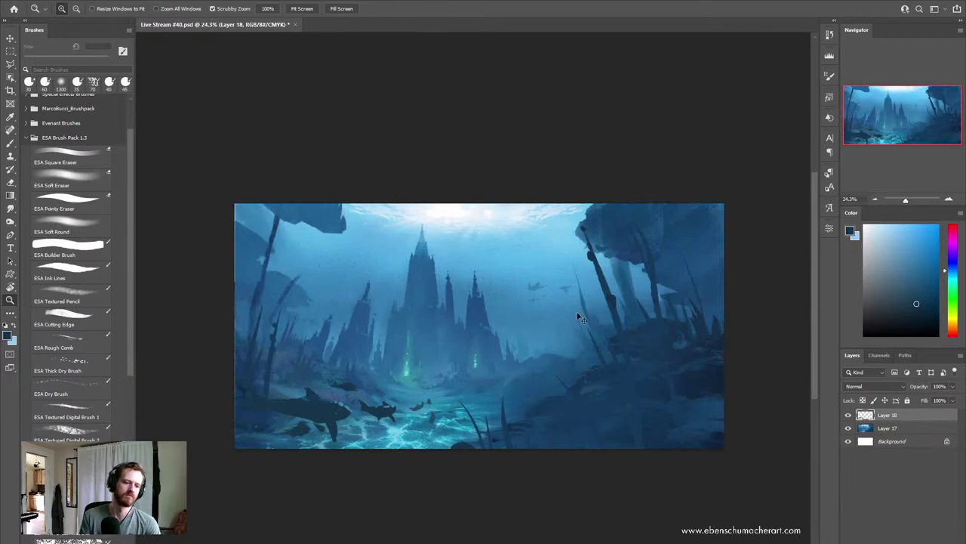
pyautogui.moveTo(590, 428); pyautogui.dragTo(447, 439)
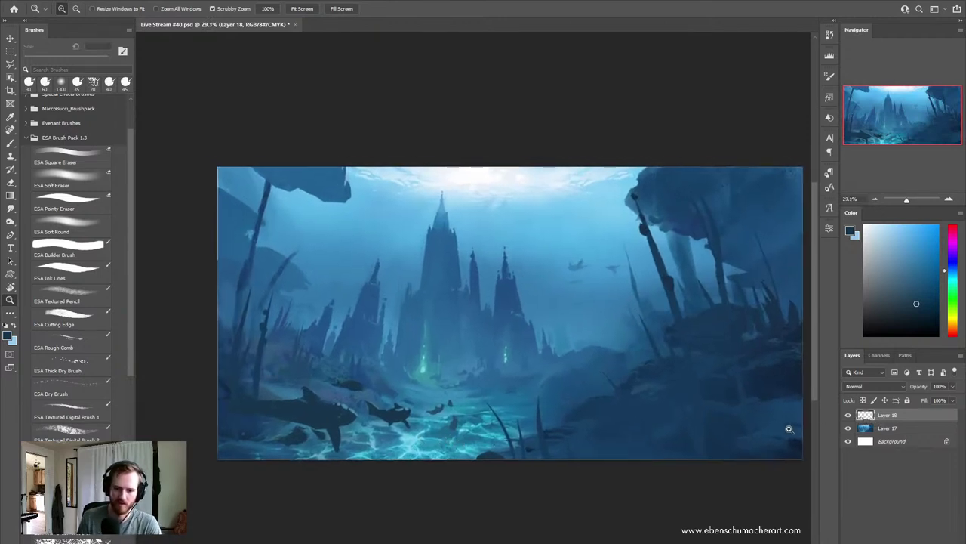
# Step: Create Layer 19, sample a blue, and select ESA Soft Round at 1000 px
pyautogui.hotkey('ctrl', 'shift', 'n')
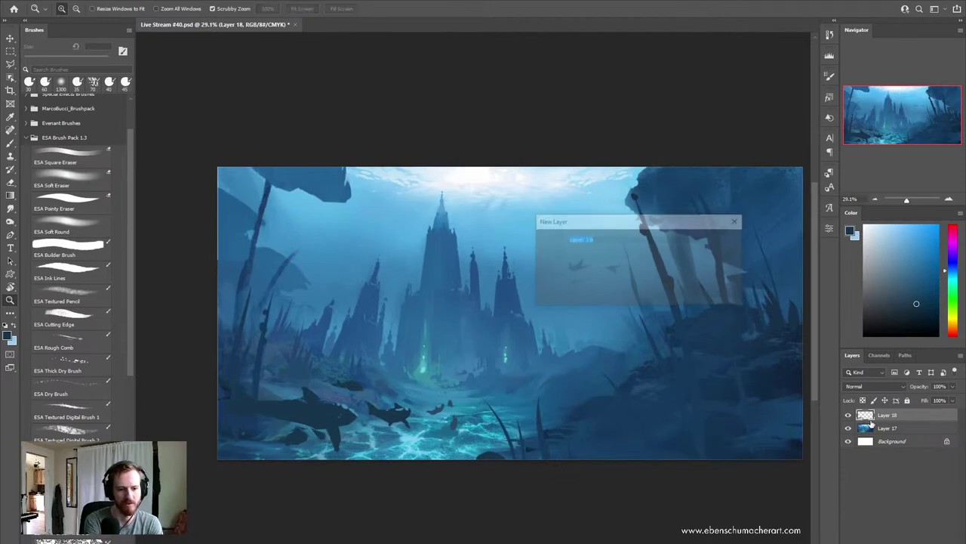
pyautogui.press('Return')
pyautogui.press('b')
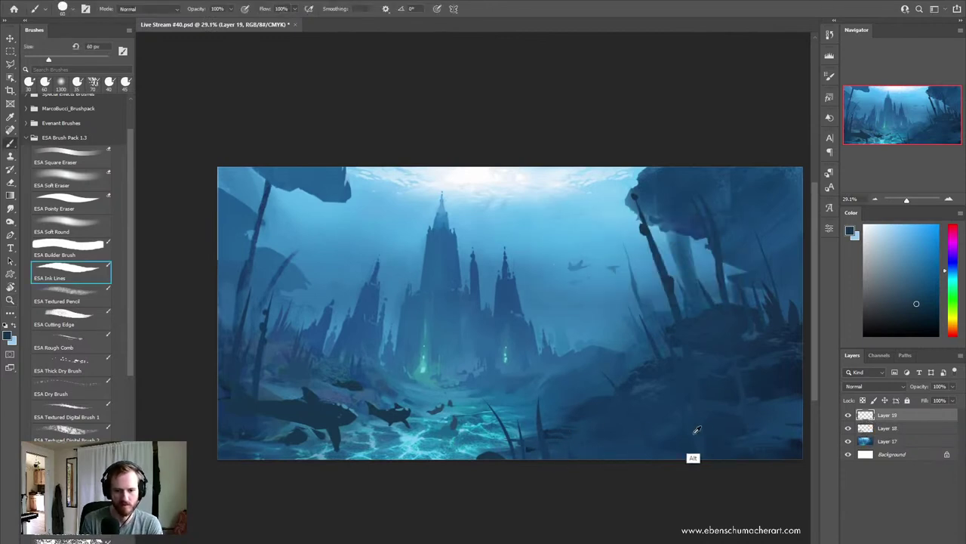
pyautogui.keyDown('alt'); pyautogui.click(690, 444); pyautogui.keyUp('alt')
pyautogui.click(55, 220)
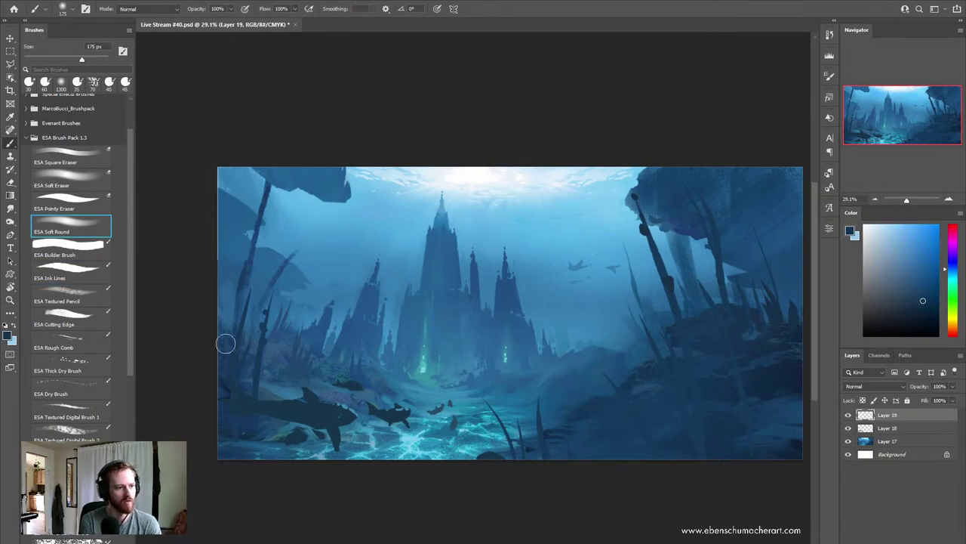
pyautogui.press(']')
pyautogui.press(']')
pyautogui.press(']')
pyautogui.press(']')
pyautogui.press(']')
pyautogui.press(']')
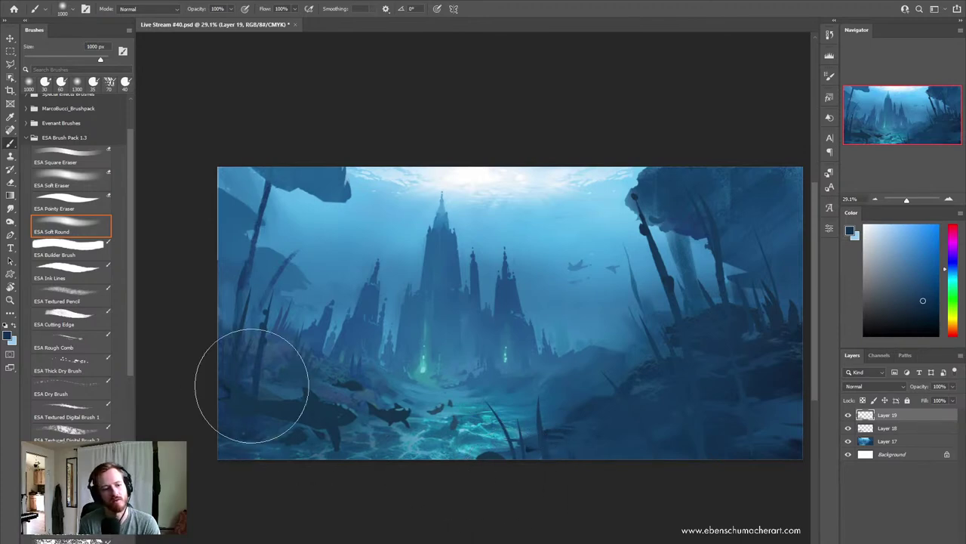
pyautogui.press('z')
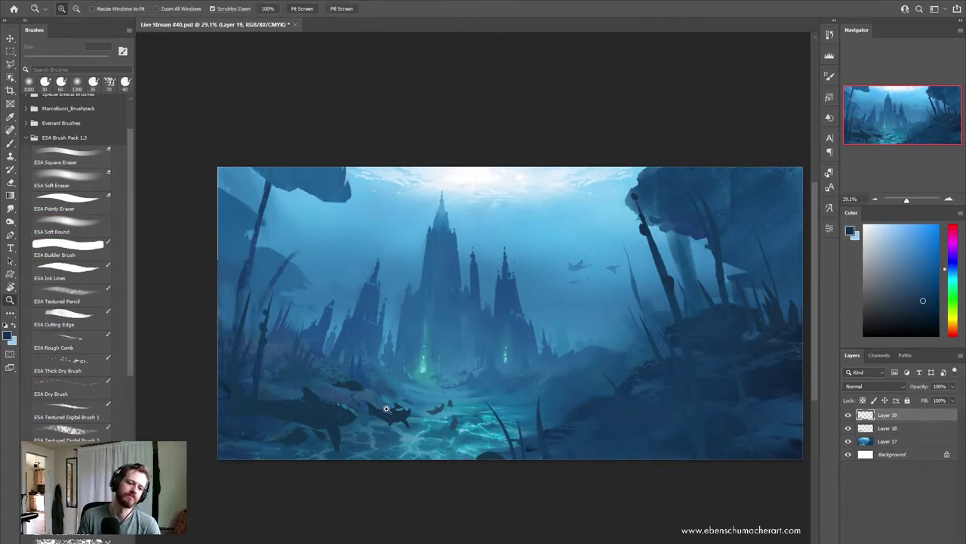
pyautogui.moveTo(391, 410); pyautogui.dragTo(705, 456)
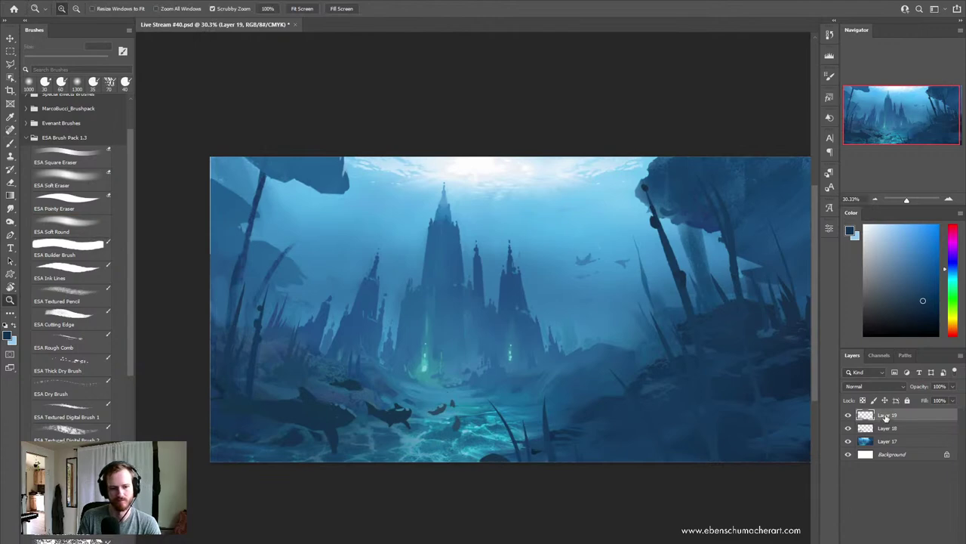
# Step: Create Layer 20 in Linear Dodge (Add) mode and erase some of the seabed glow
pyautogui.hotkey('ctrl', 'shift', 'n')
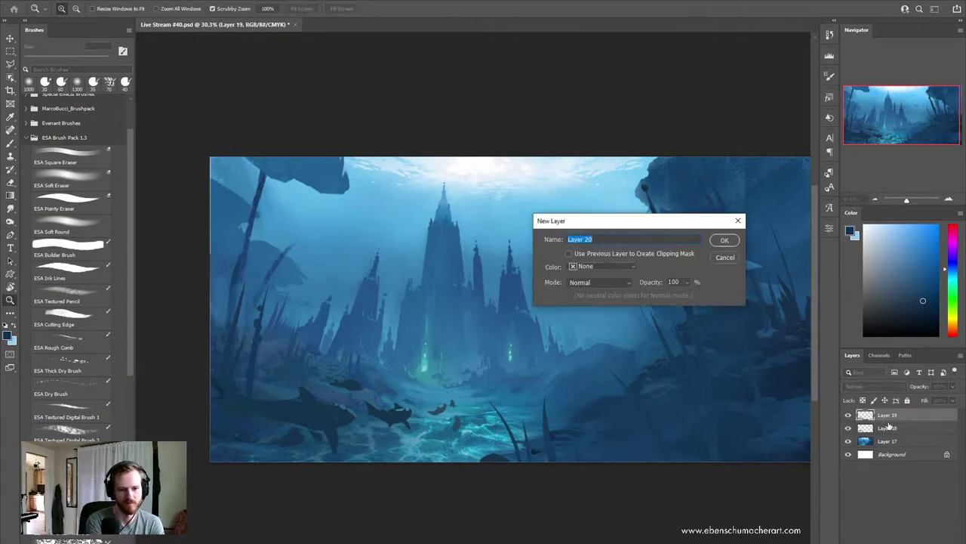
pyautogui.press('Return')
pyautogui.click(864, 387)
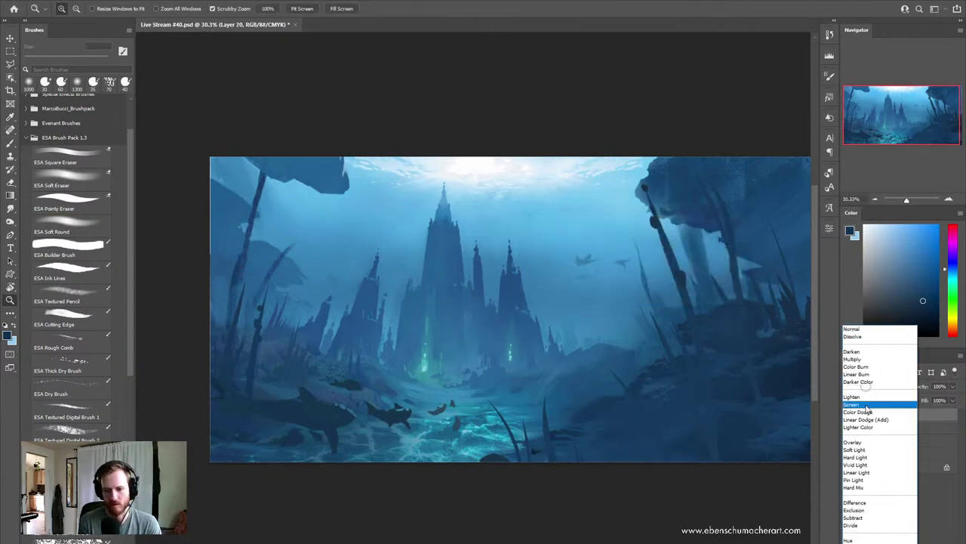
pyautogui.click(868, 418)
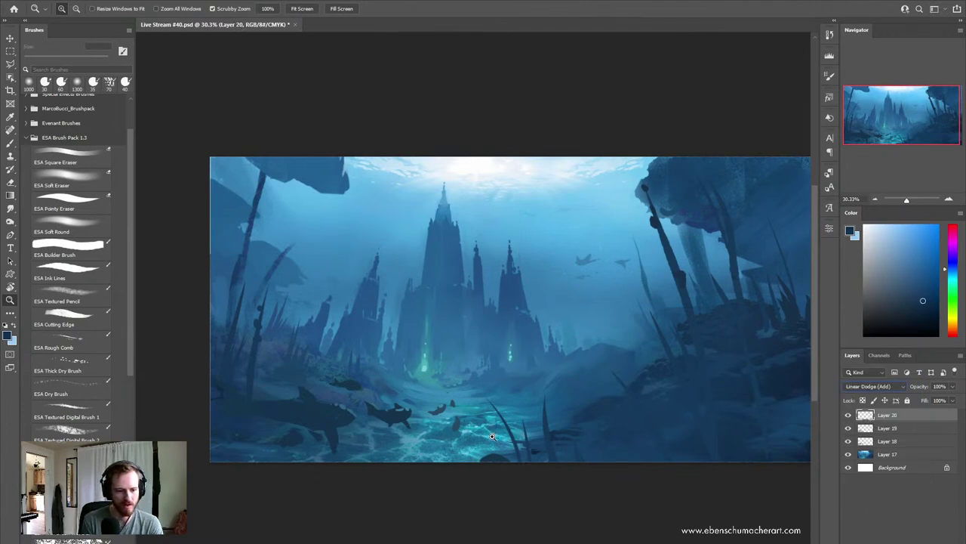
pyautogui.press('e')
pyautogui.click(68, 225)
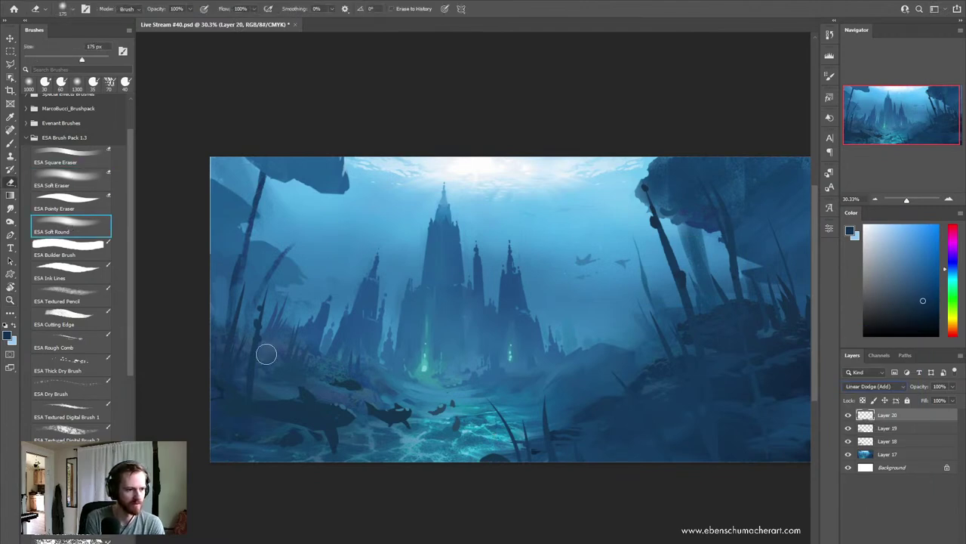
pyautogui.click(496, 435)
pyautogui.click(499, 428)
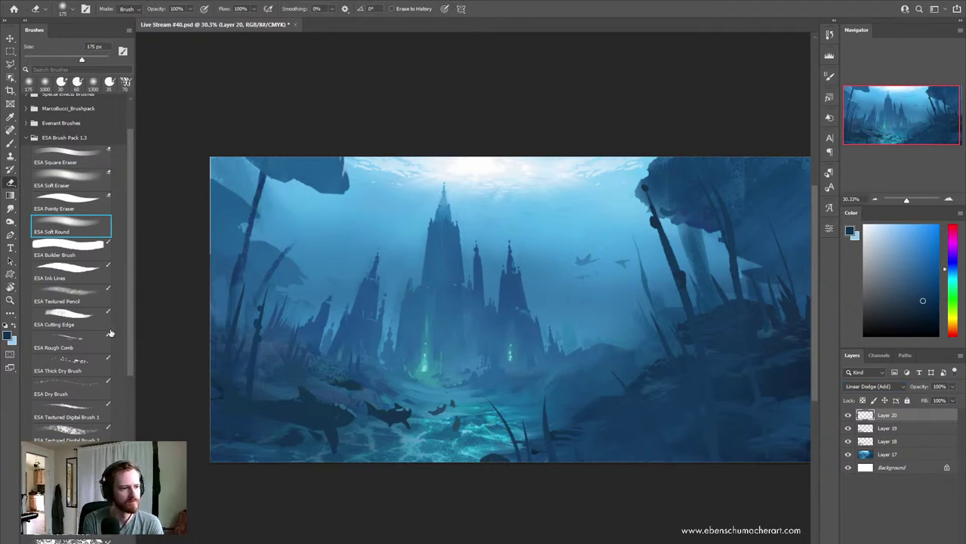
# Step: Brighten the seabed below the castle with a Linear Dodge soft brush at 500 and 175 px
pyautogui.press('b')
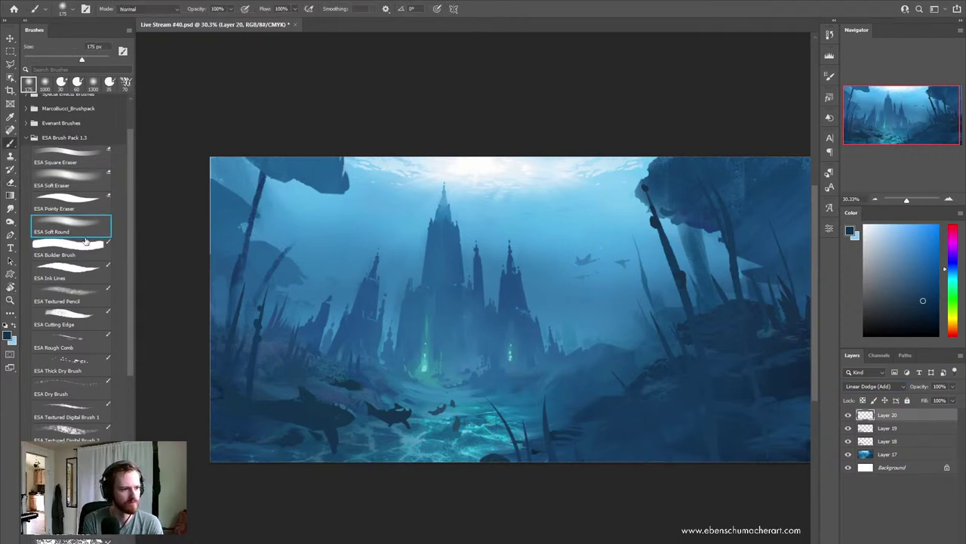
pyautogui.click(166, 9)
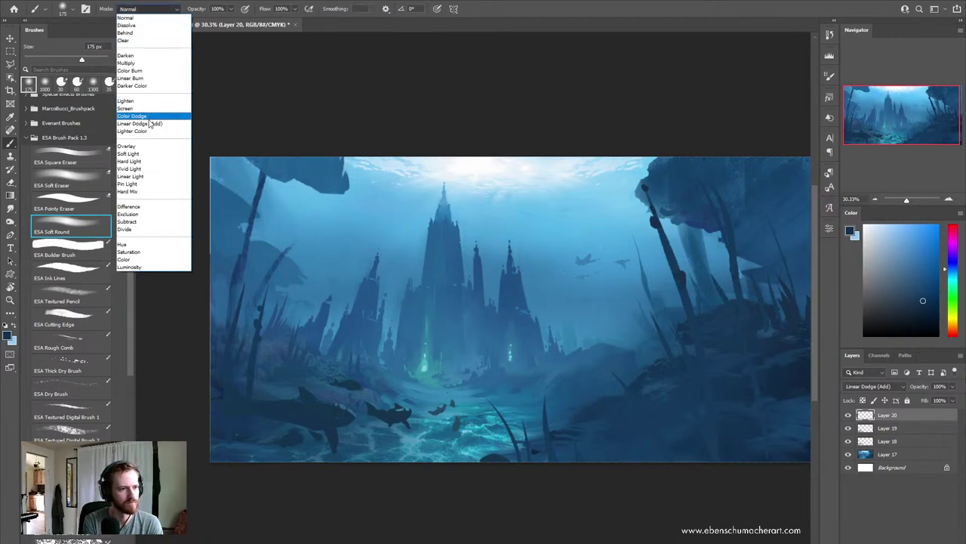
pyautogui.click(151, 115)
pyautogui.keyDown('alt'); pyautogui.click(496, 427); pyautogui.keyUp('alt')
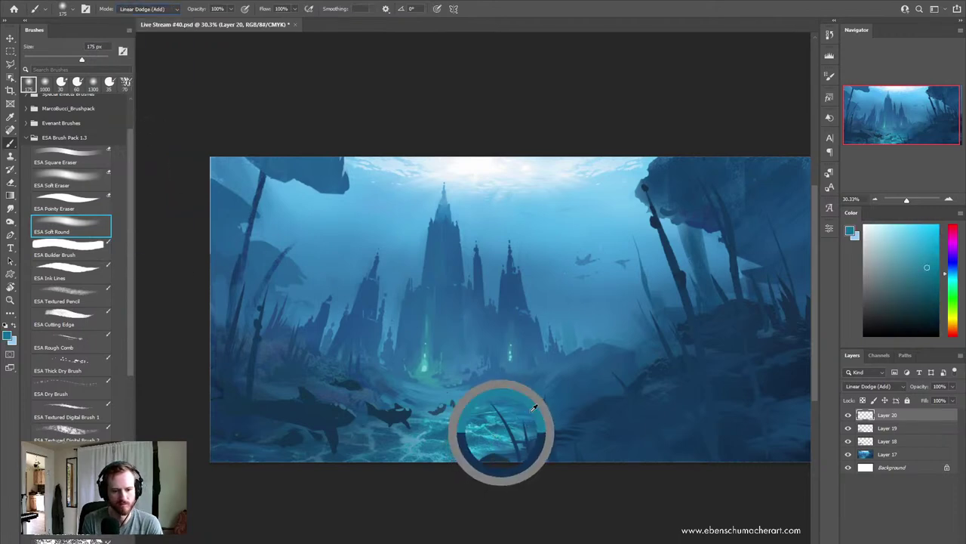
pyautogui.press(']')
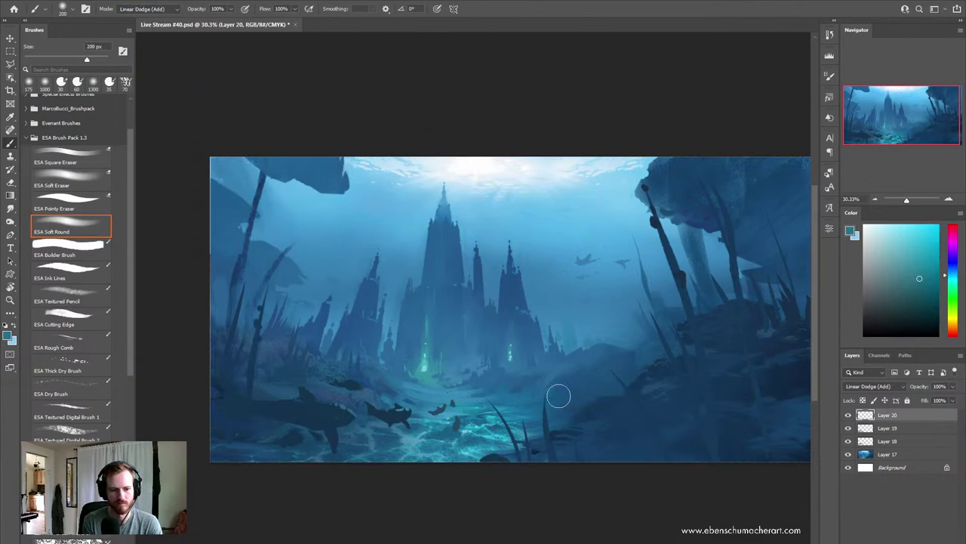
pyautogui.keyDown('alt'); pyautogui.click(574, 400); pyautogui.keyUp('alt')
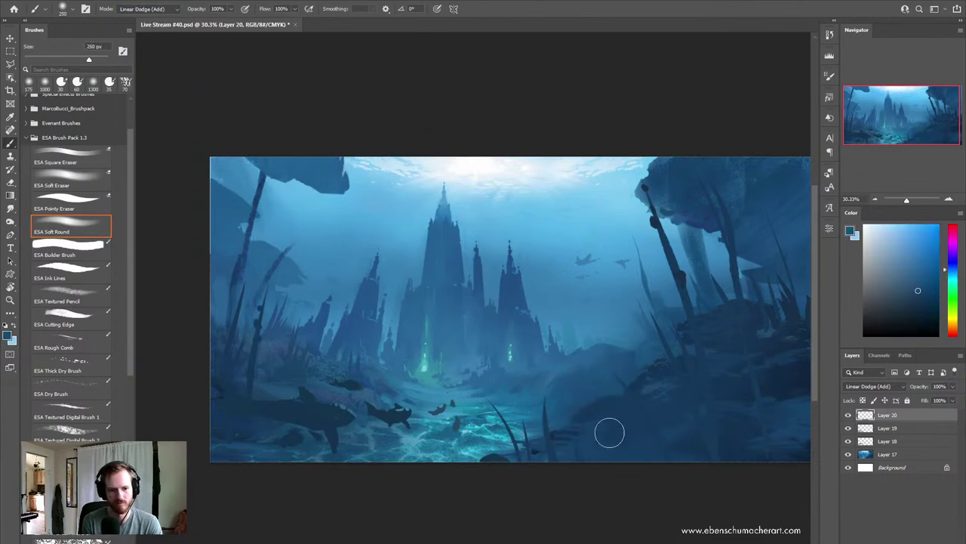
pyautogui.press(']')
pyautogui.press(']')
pyautogui.press(']')
pyautogui.moveTo(400, 443)
pyautogui.mouseDown()
pyautogui.moveTo(470, 425)
pyautogui.moveTo(483, 378)
pyautogui.moveTo(457, 353)
pyautogui.mouseUp()
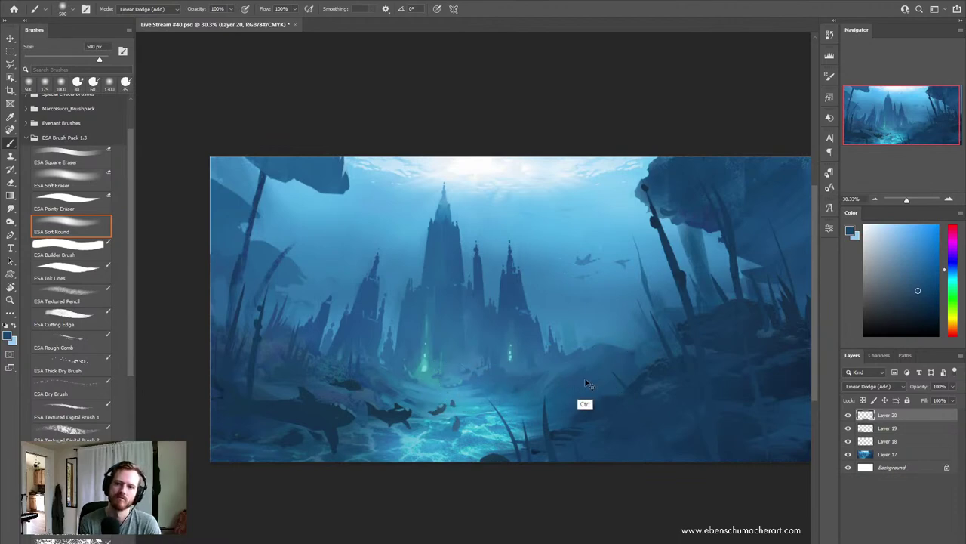
pyautogui.hotkey('ctrl', 'z')
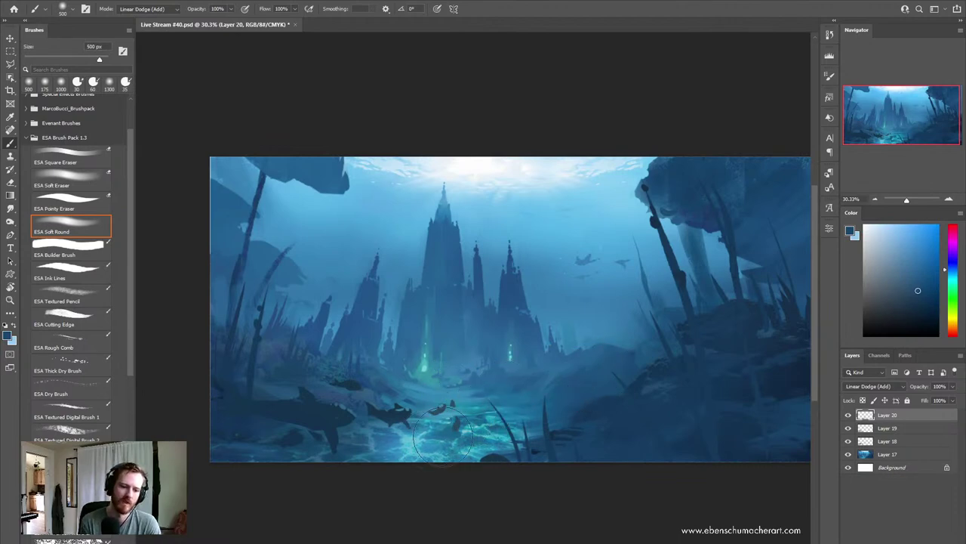
pyautogui.moveTo(453, 430); pyautogui.dragTo(490, 415)
pyautogui.press('[')
pyautogui.press('[')
pyautogui.press('[')
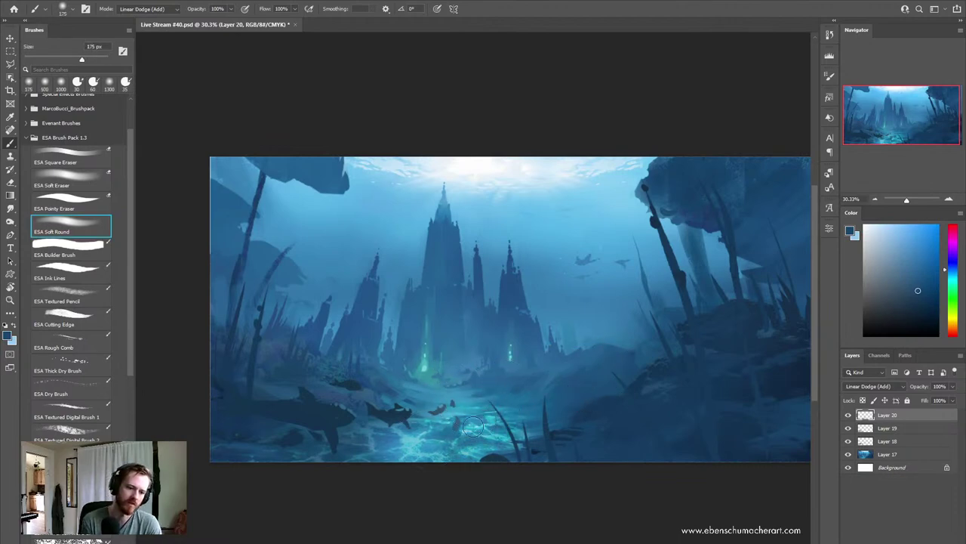
pyautogui.moveTo(440, 419)
pyautogui.mouseDown()
pyautogui.moveTo(401, 400)
pyautogui.moveTo(412, 426)
pyautogui.moveTo(341, 434)
pyautogui.moveTo(360, 421)
pyautogui.mouseUp()
# Step: Sample light cyan, shift it toward green, and paint a glow up the central castle's base
pyautogui.press('ctrl')
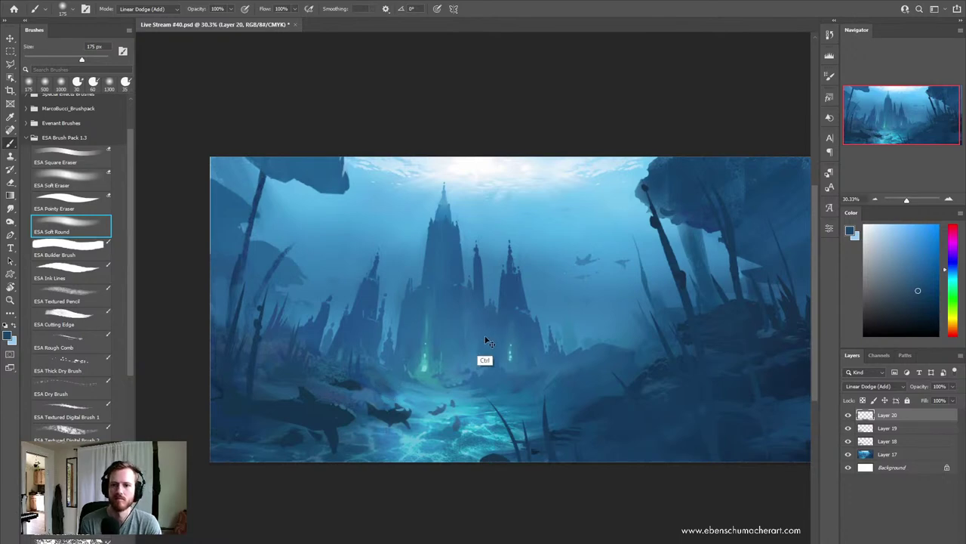
pyautogui.keyDown('alt'); pyautogui.click(425, 373); pyautogui.keyUp('alt')
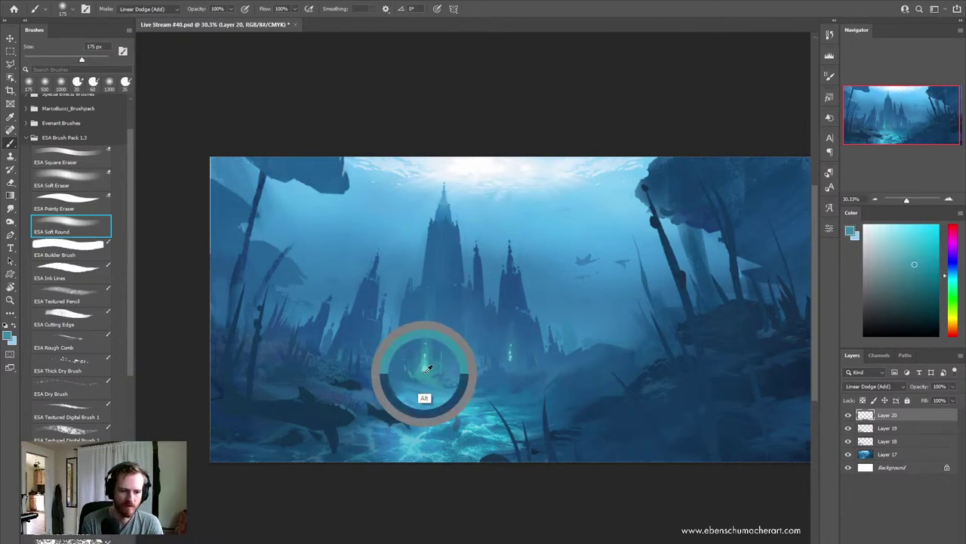
pyautogui.click(955, 285)
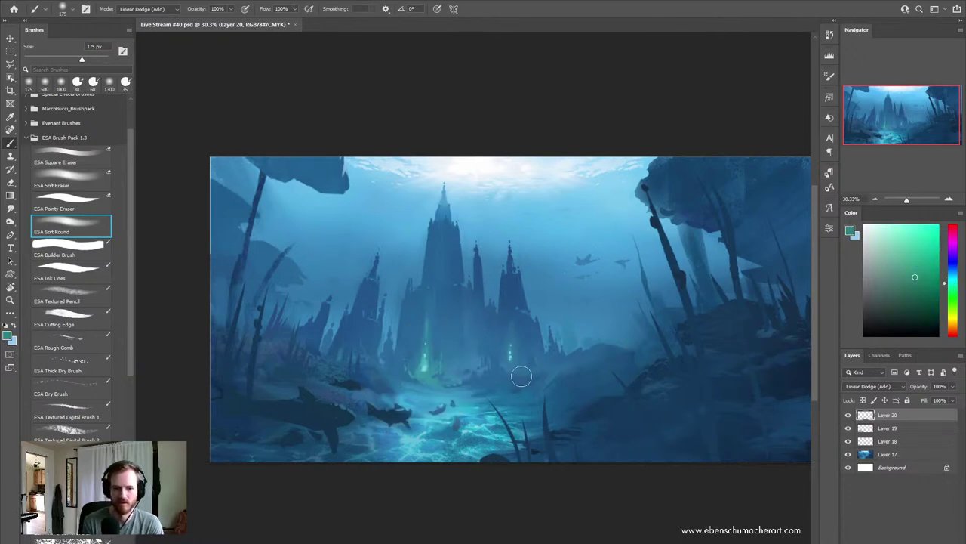
pyautogui.press(']')
pyautogui.moveTo(427, 377); pyautogui.dragTo(421, 341)
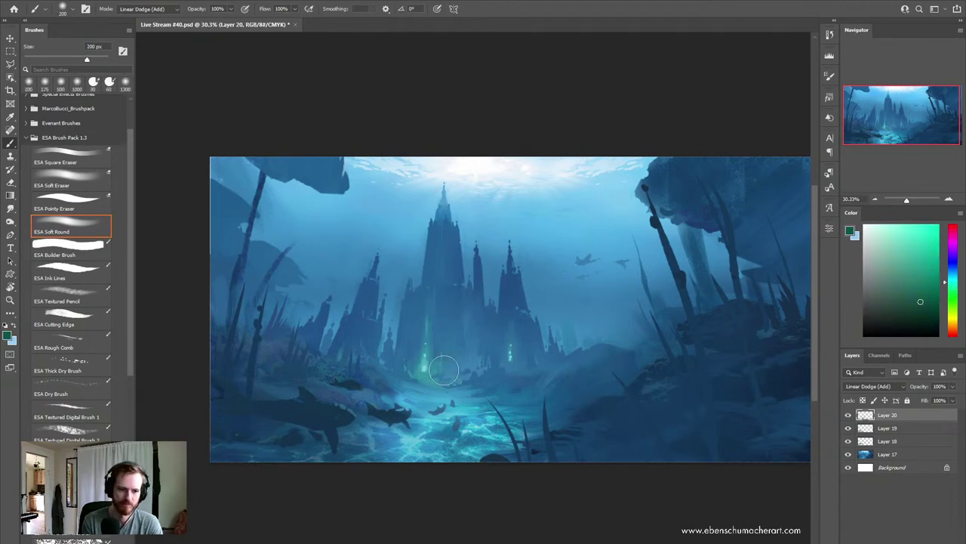
pyautogui.moveTo(425, 365); pyautogui.dragTo(423, 325)
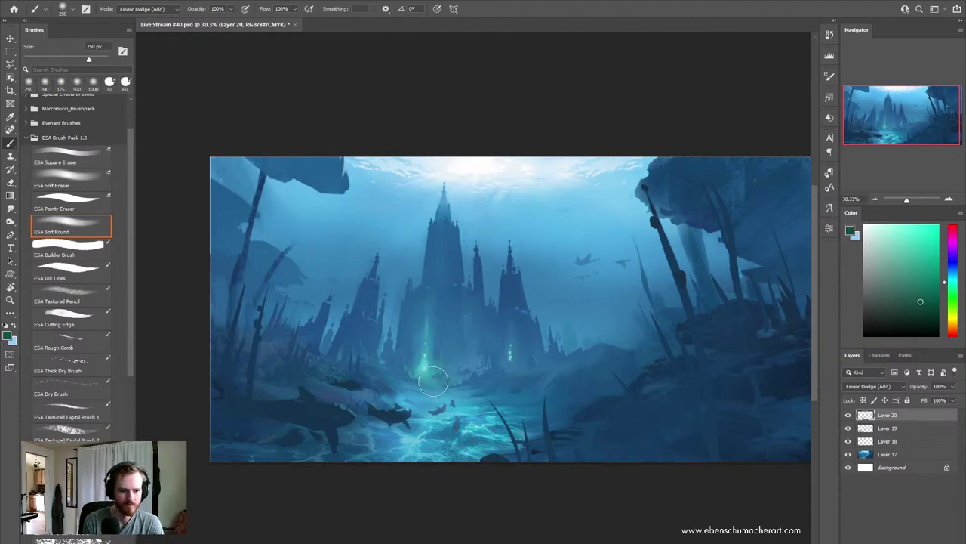
pyautogui.moveTo(423, 378); pyautogui.dragTo(424, 333)
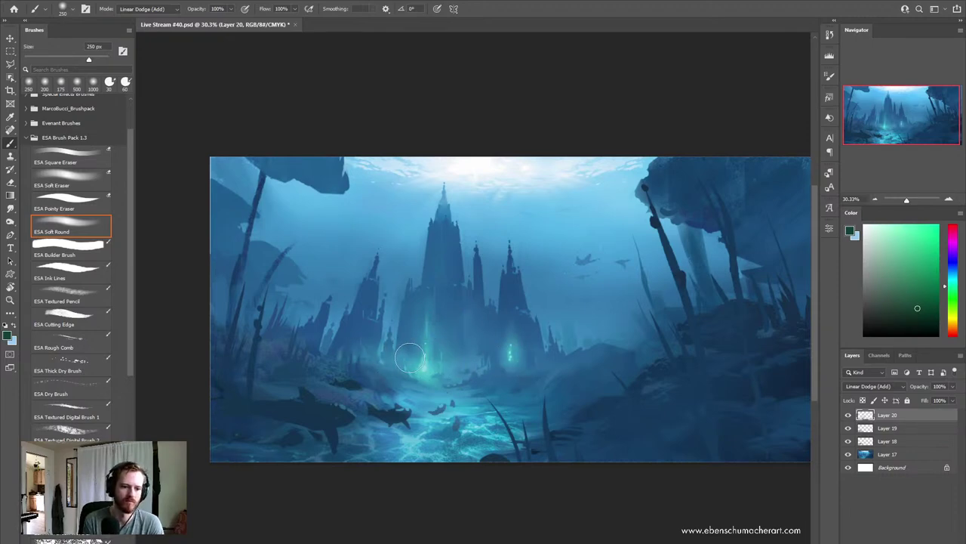
pyautogui.press('ctrl')
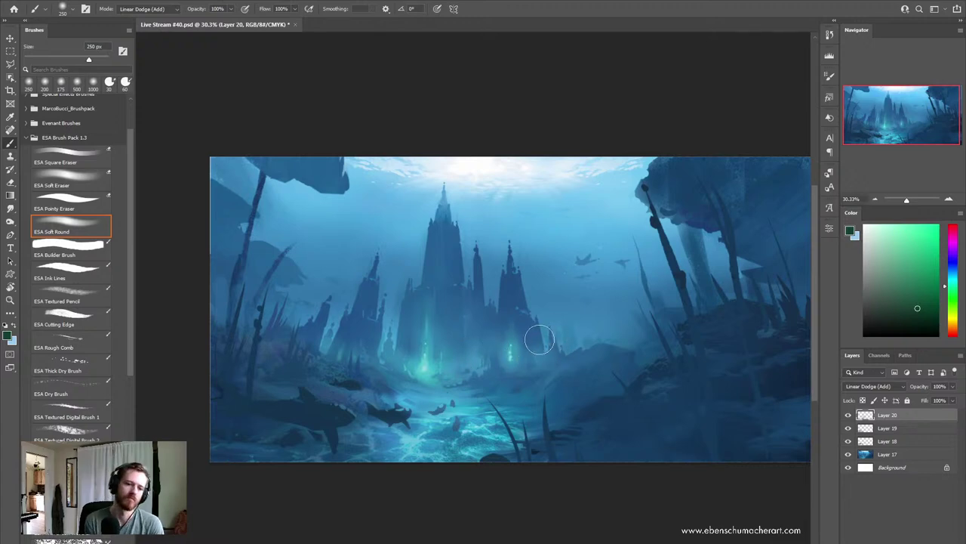
pyautogui.press('z')
pyautogui.moveTo(552, 383); pyautogui.dragTo(536, 384)
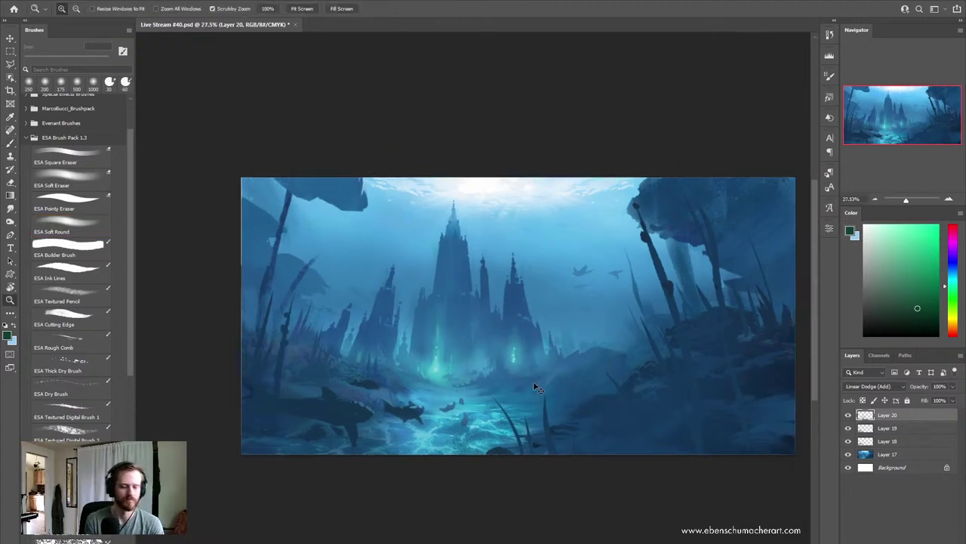
pyautogui.hotkey('ctrl', 'shift', 'h')
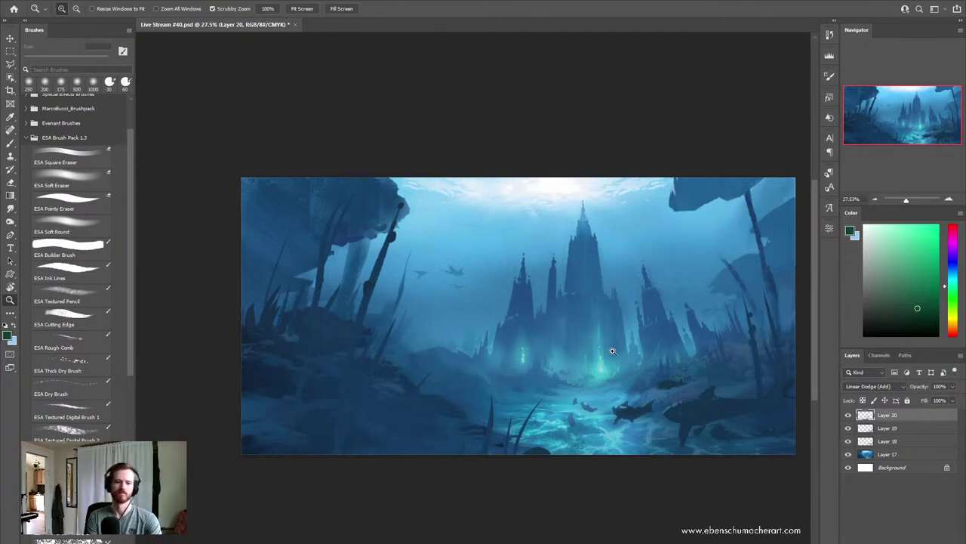
pyautogui.moveTo(646, 335); pyautogui.dragTo(626, 350)
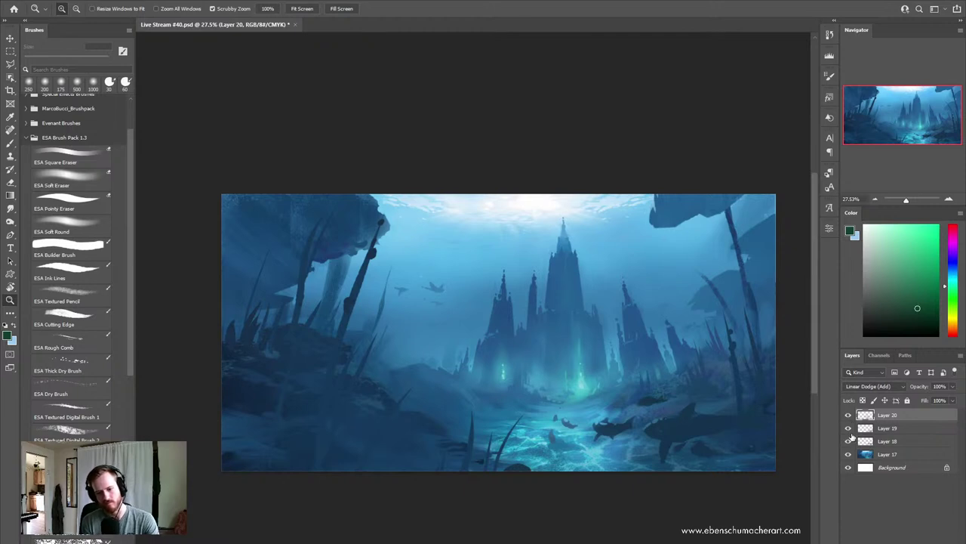
pyautogui.press('b')
pyautogui.keyDown('alt'); pyautogui.click(497, 268); pyautogui.keyUp('alt')
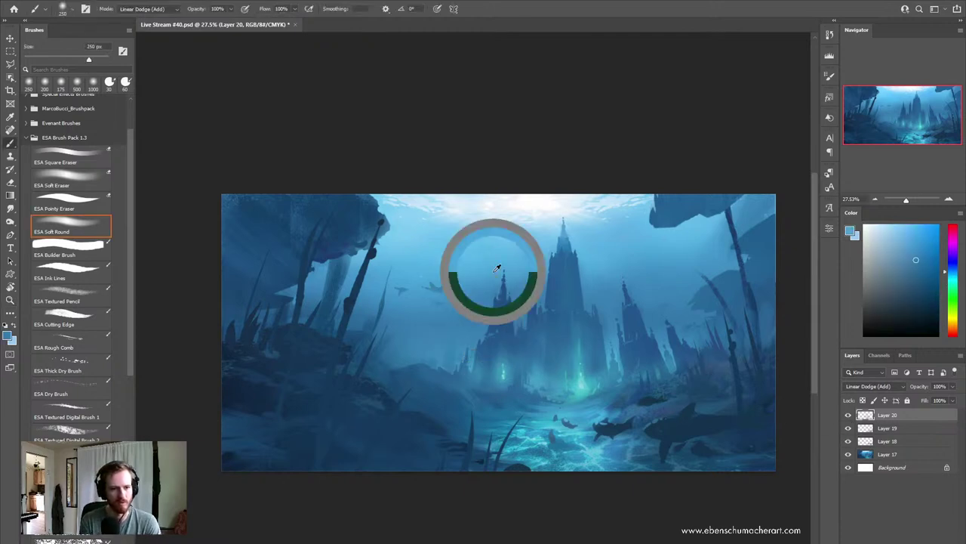
pyautogui.press(']')
pyautogui.press(']')
pyautogui.press(']')
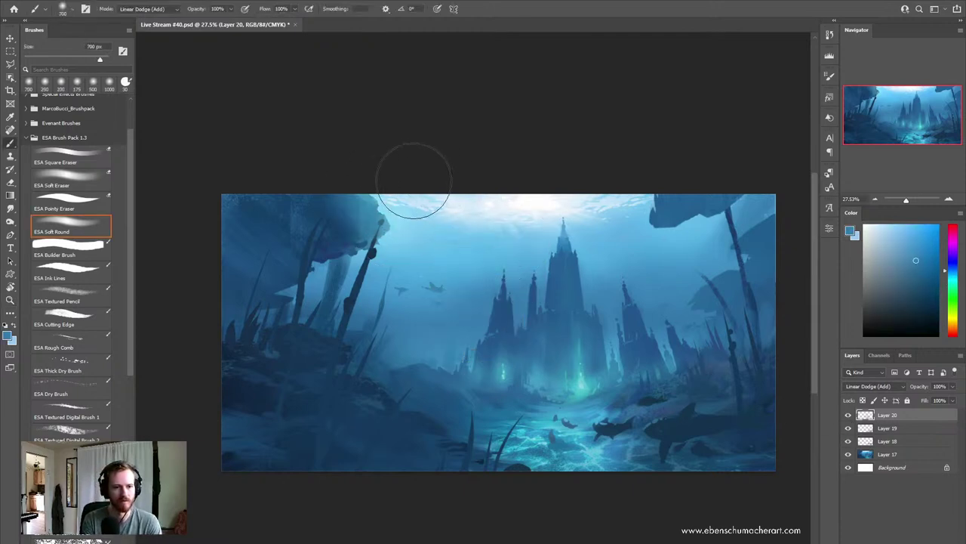
pyautogui.moveTo(414, 180); pyautogui.dragTo(356, 241)
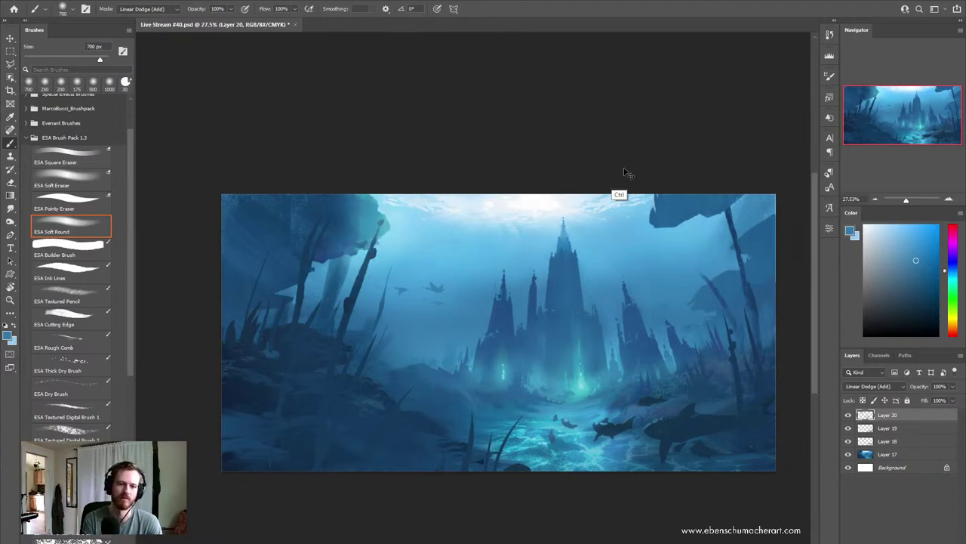
pyautogui.hotkey('ctrl', 'z')
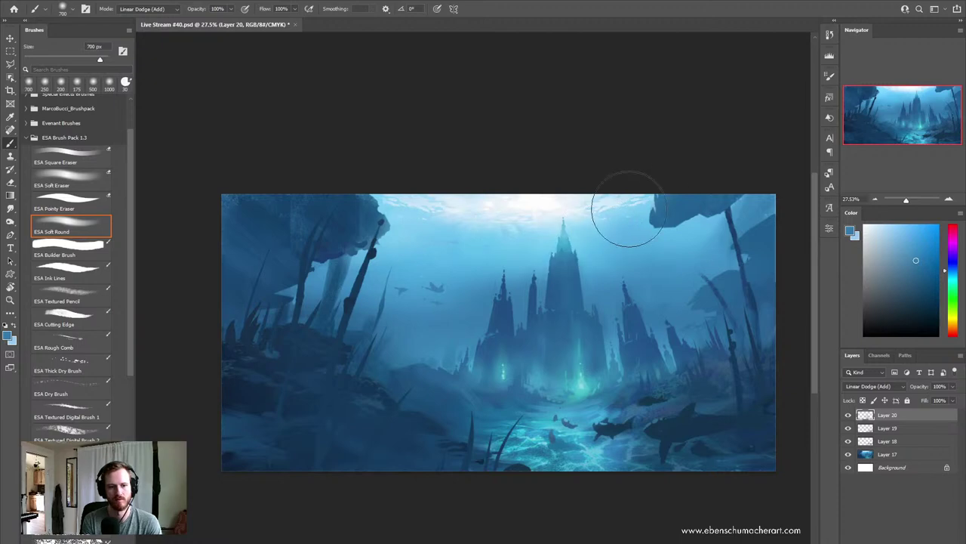
pyautogui.hotkey('ctrl', 'z')
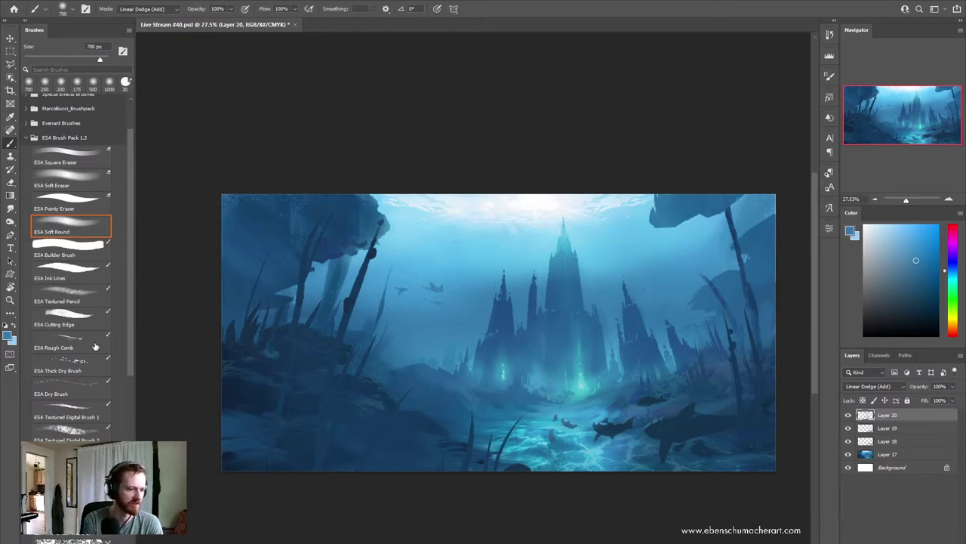
pyautogui.moveTo(130, 350); pyautogui.dragTo(129, 494)
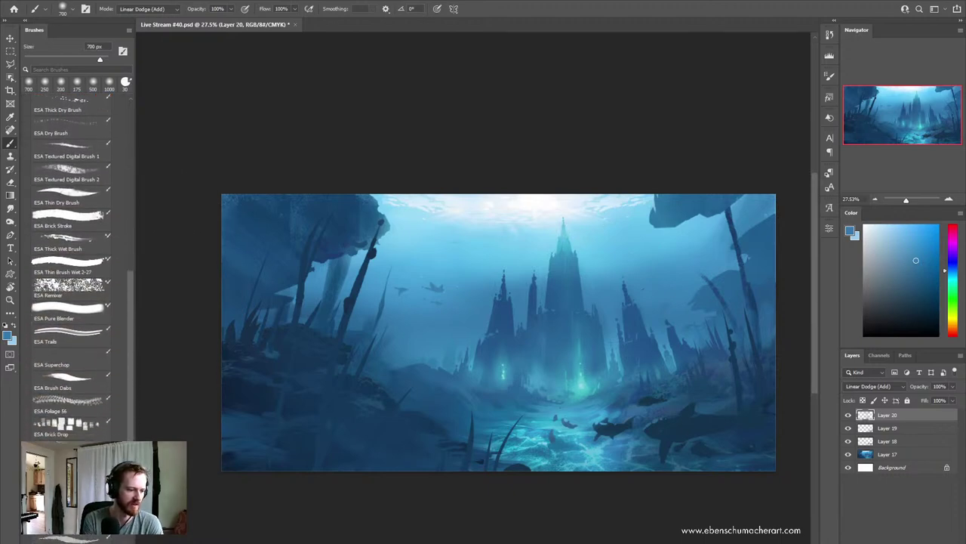
# Step: Set the brush tip to 2242 px and rotate it to an 82° angle
pyautogui.scroll(-1, 72, 264)
pyautogui.scroll(-1, 72, 265)
pyautogui.scroll(-1, 72, 265)
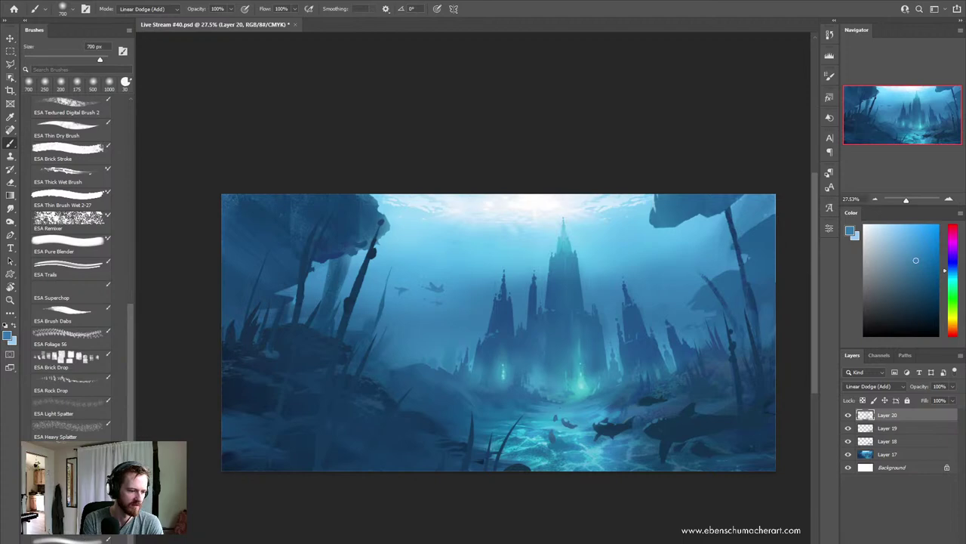
pyautogui.rightClick(429, 319)
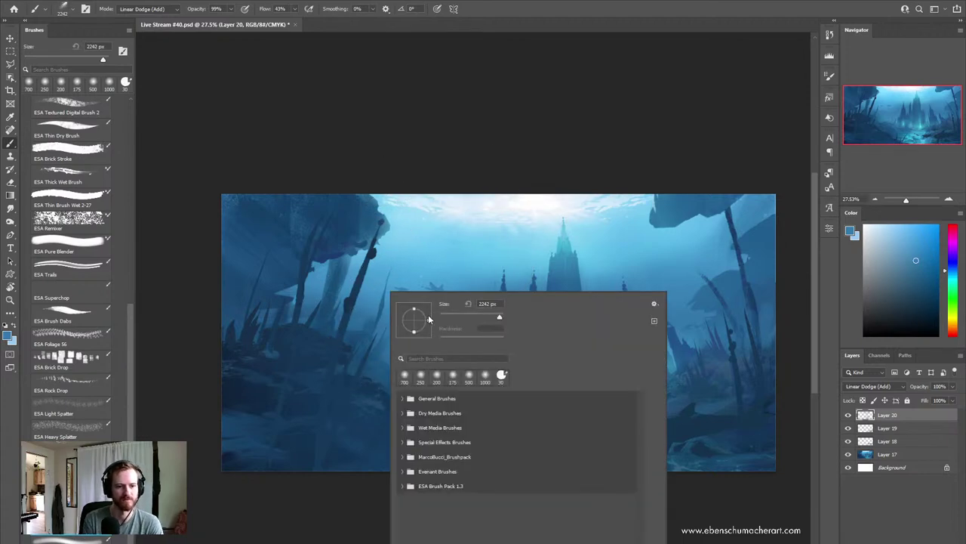
pyautogui.moveTo(428, 319); pyautogui.dragTo(417, 305)
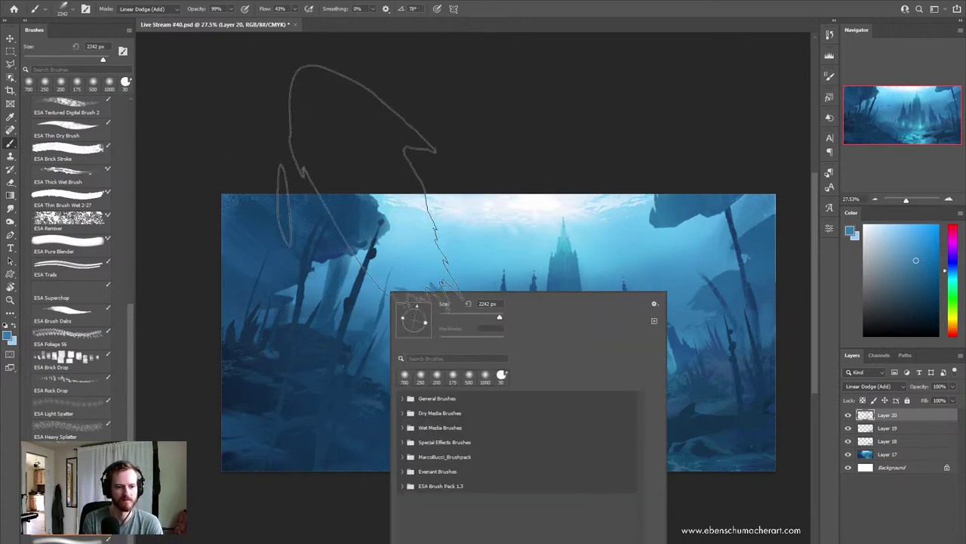
pyautogui.moveTo(417, 306); pyautogui.dragTo(420, 303)
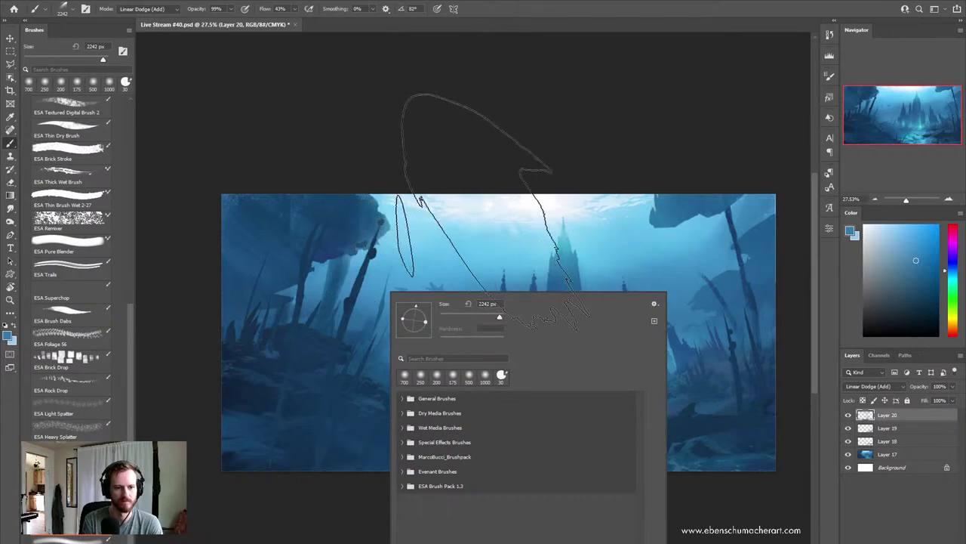
pyautogui.press('Return')
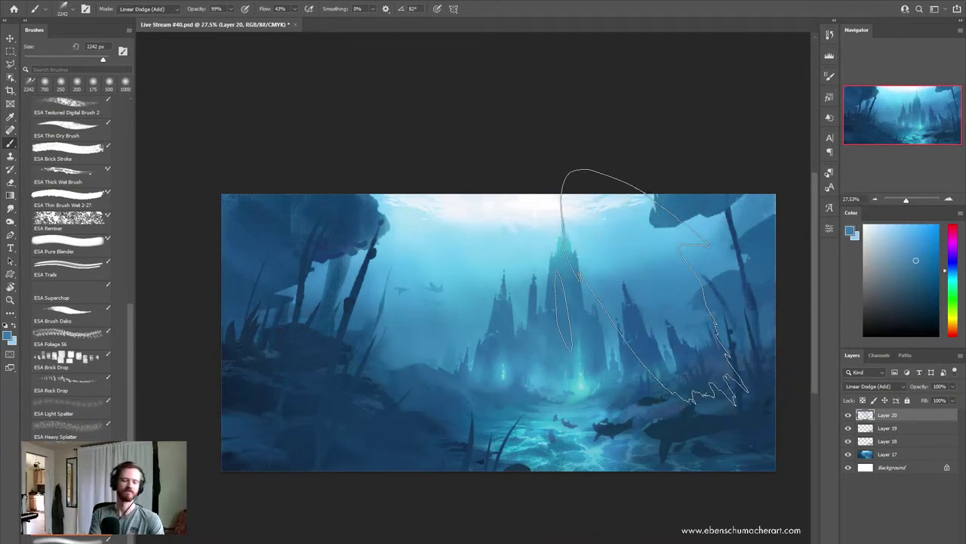
pyautogui.press('z')
pyautogui.moveTo(593, 383); pyautogui.dragTo(569, 378)
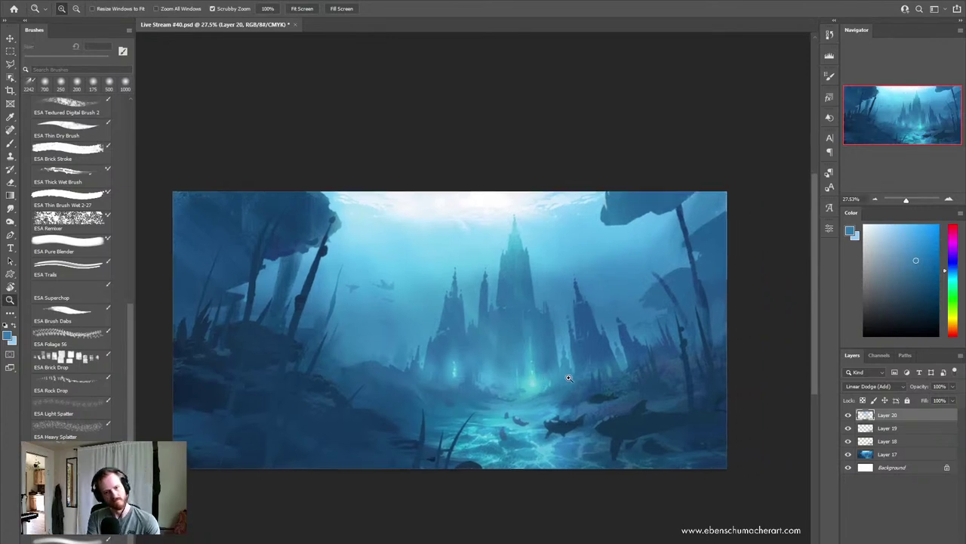
# Step: Flip the canvas view back to unmirrored and zoom to frame the whole underwater painting
pyautogui.click(459, 395)
pyautogui.moveTo(463, 387)
pyautogui.mouseDown()
pyautogui.moveTo(422, 390)
pyautogui.moveTo(410, 380)
pyautogui.moveTo(473, 372)
pyautogui.mouseUp()
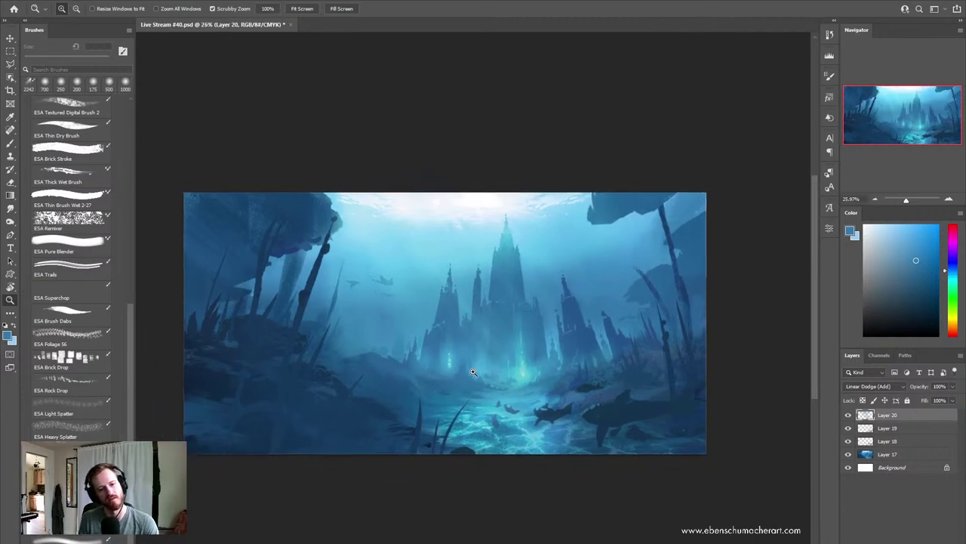
pyautogui.press('h')
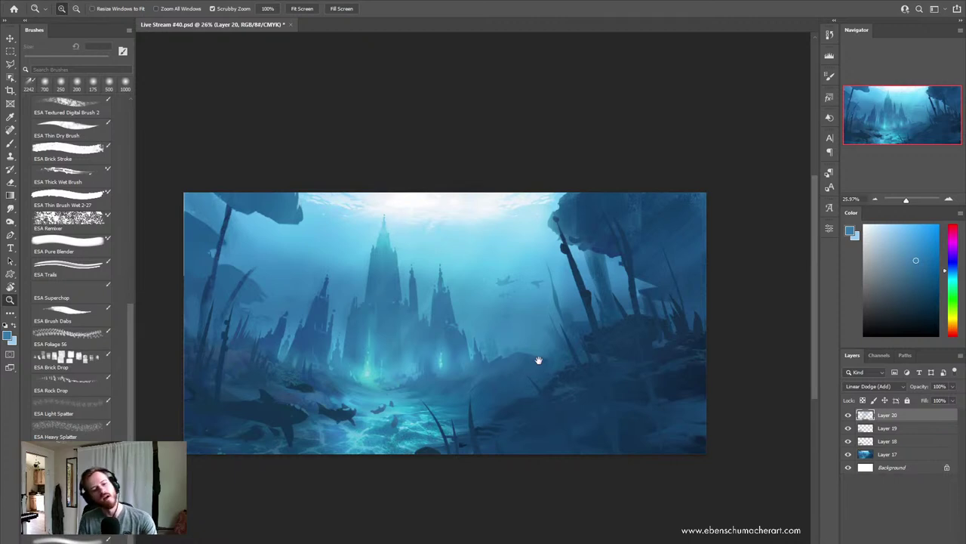
pyautogui.moveTo(539, 360)
pyautogui.mouseDown()
pyautogui.moveTo(503, 367)
pyautogui.moveTo(509, 397)
pyautogui.mouseUp()
pyautogui.click(494, 393)
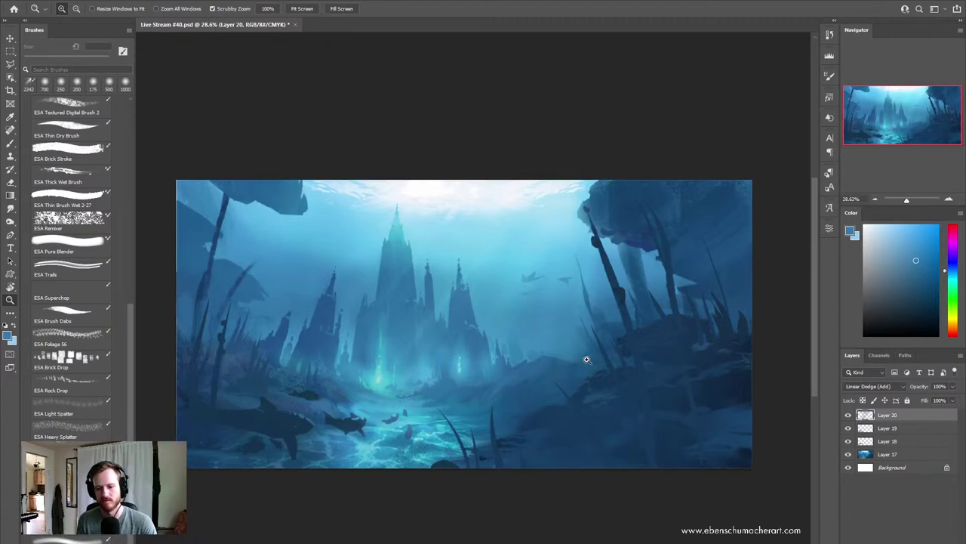
pyautogui.moveTo(587, 360)
pyautogui.mouseDown()
pyautogui.moveTo(563, 364)
pyautogui.moveTo(591, 376)
pyautogui.mouseUp()
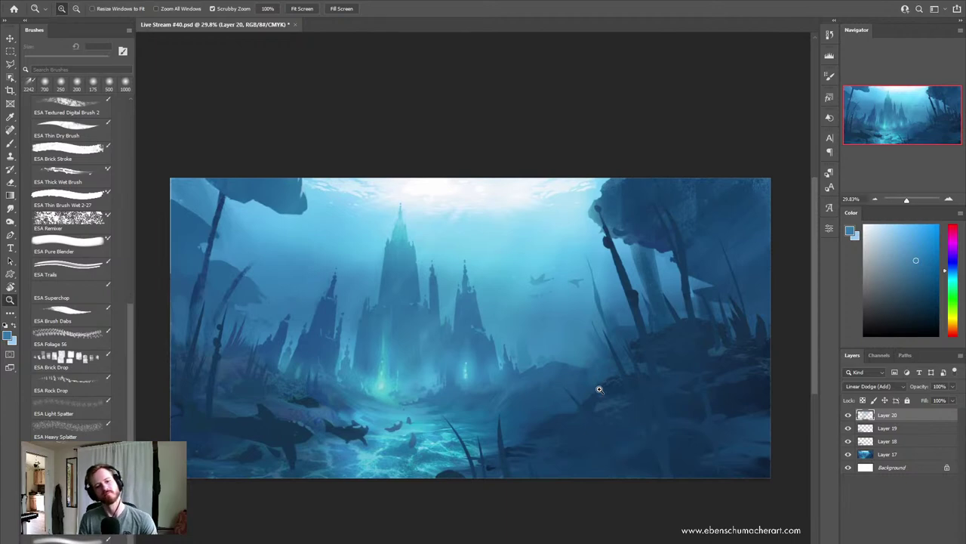